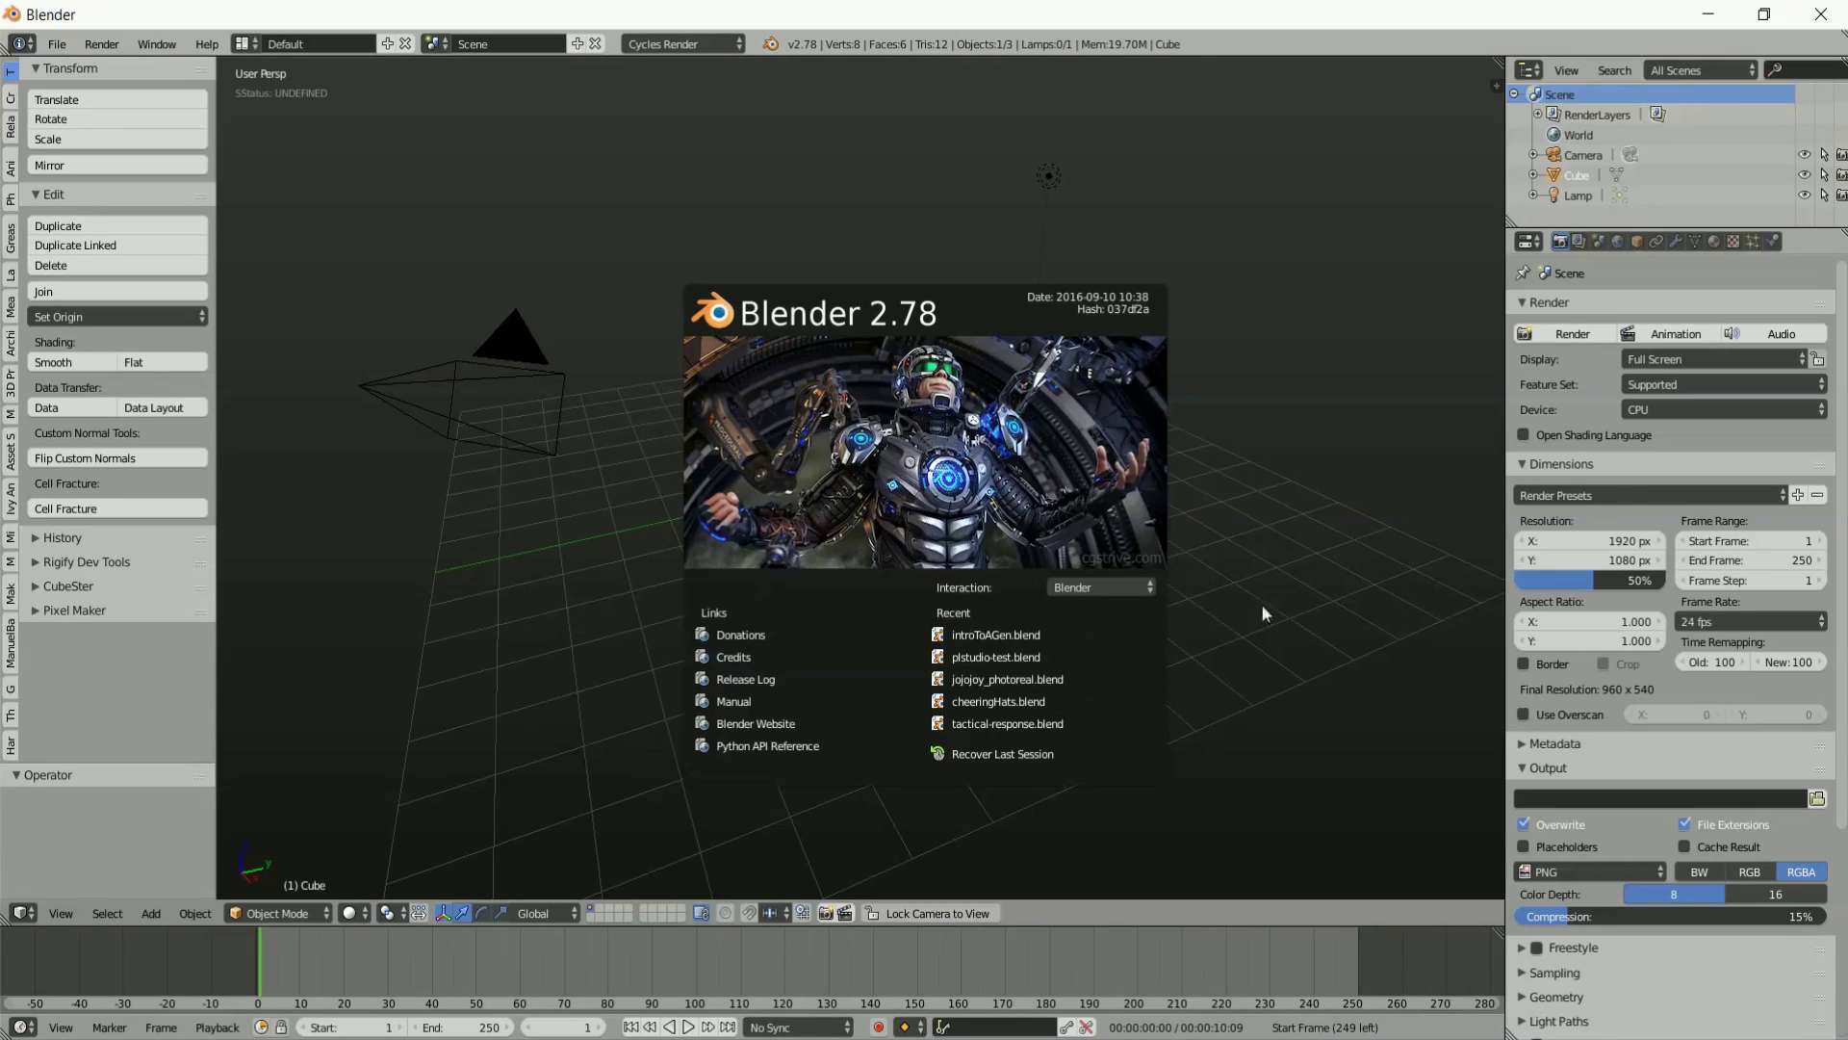
Delete all default objects from the scene: the cube, camera and lamp.
{"action": "left_click", "coordinate": [589, 543]}
{"action": "key", "text": "a"}
{"action": "key", "text": "a"}
{"action": "key", "text": "x"}
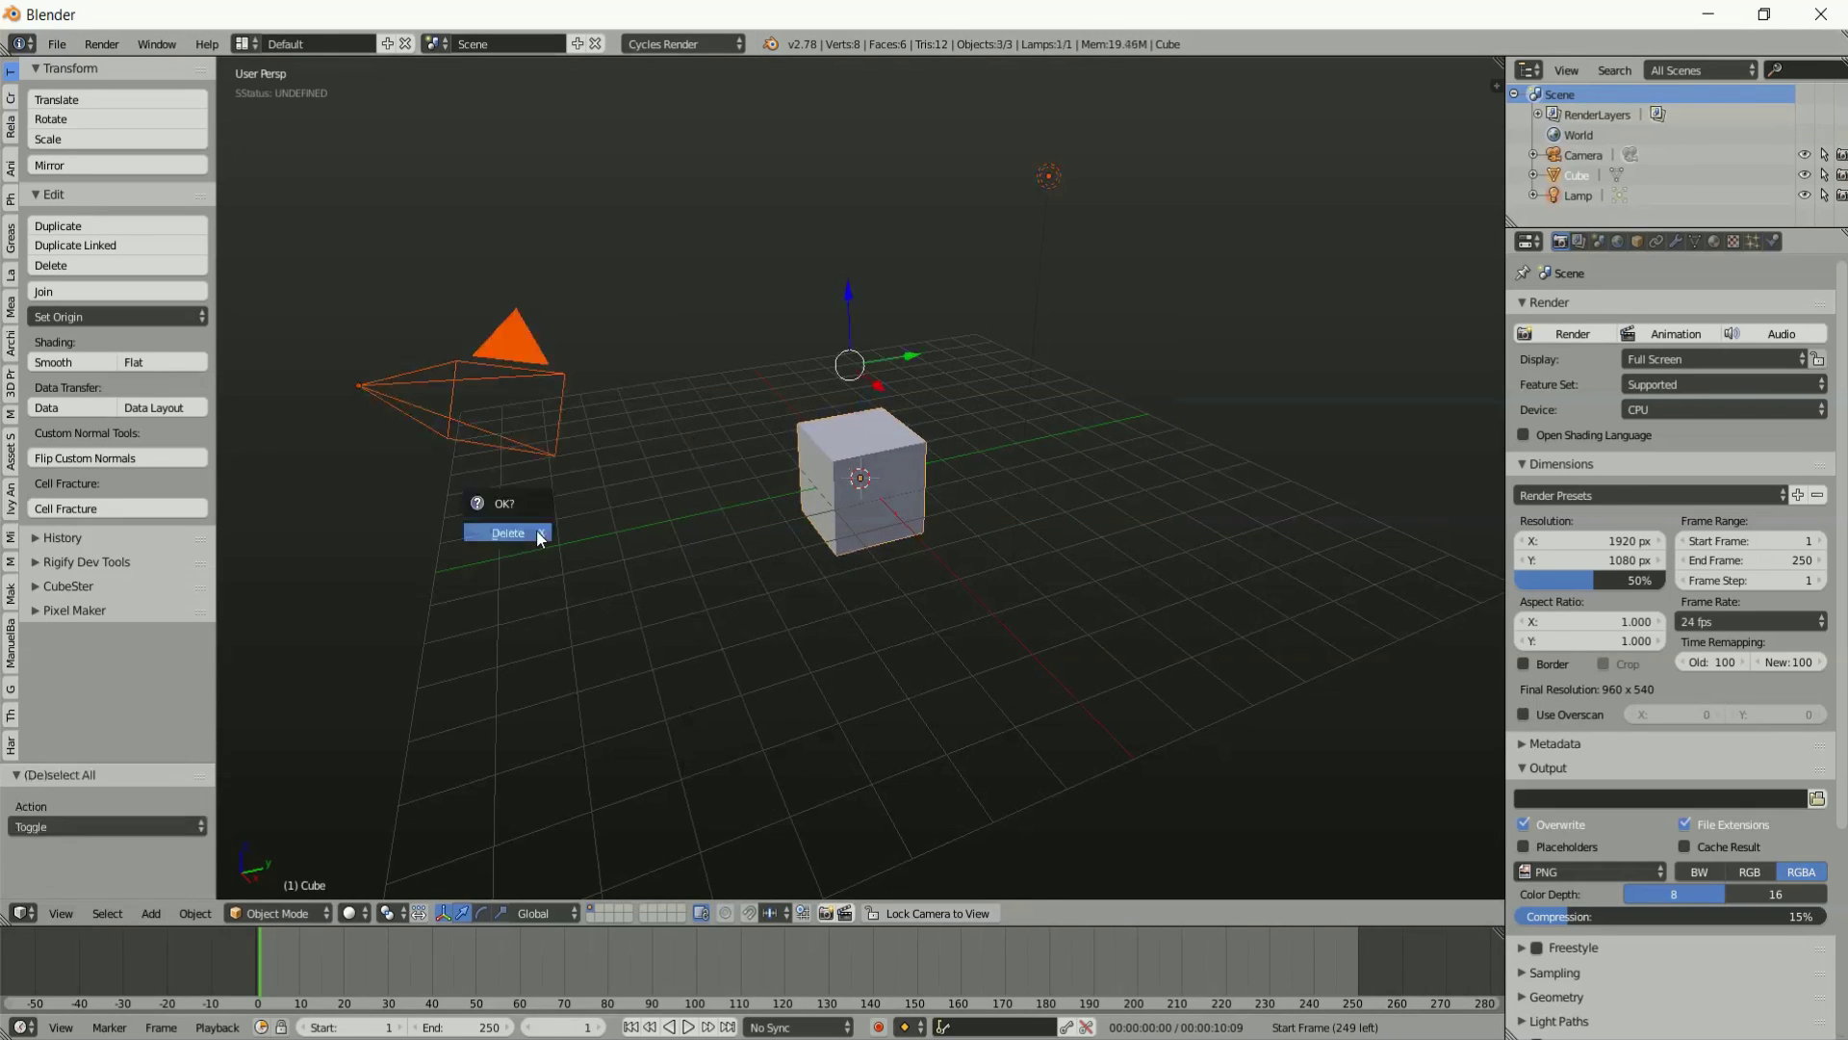
{"action": "left_click", "coordinate": [495, 529]}
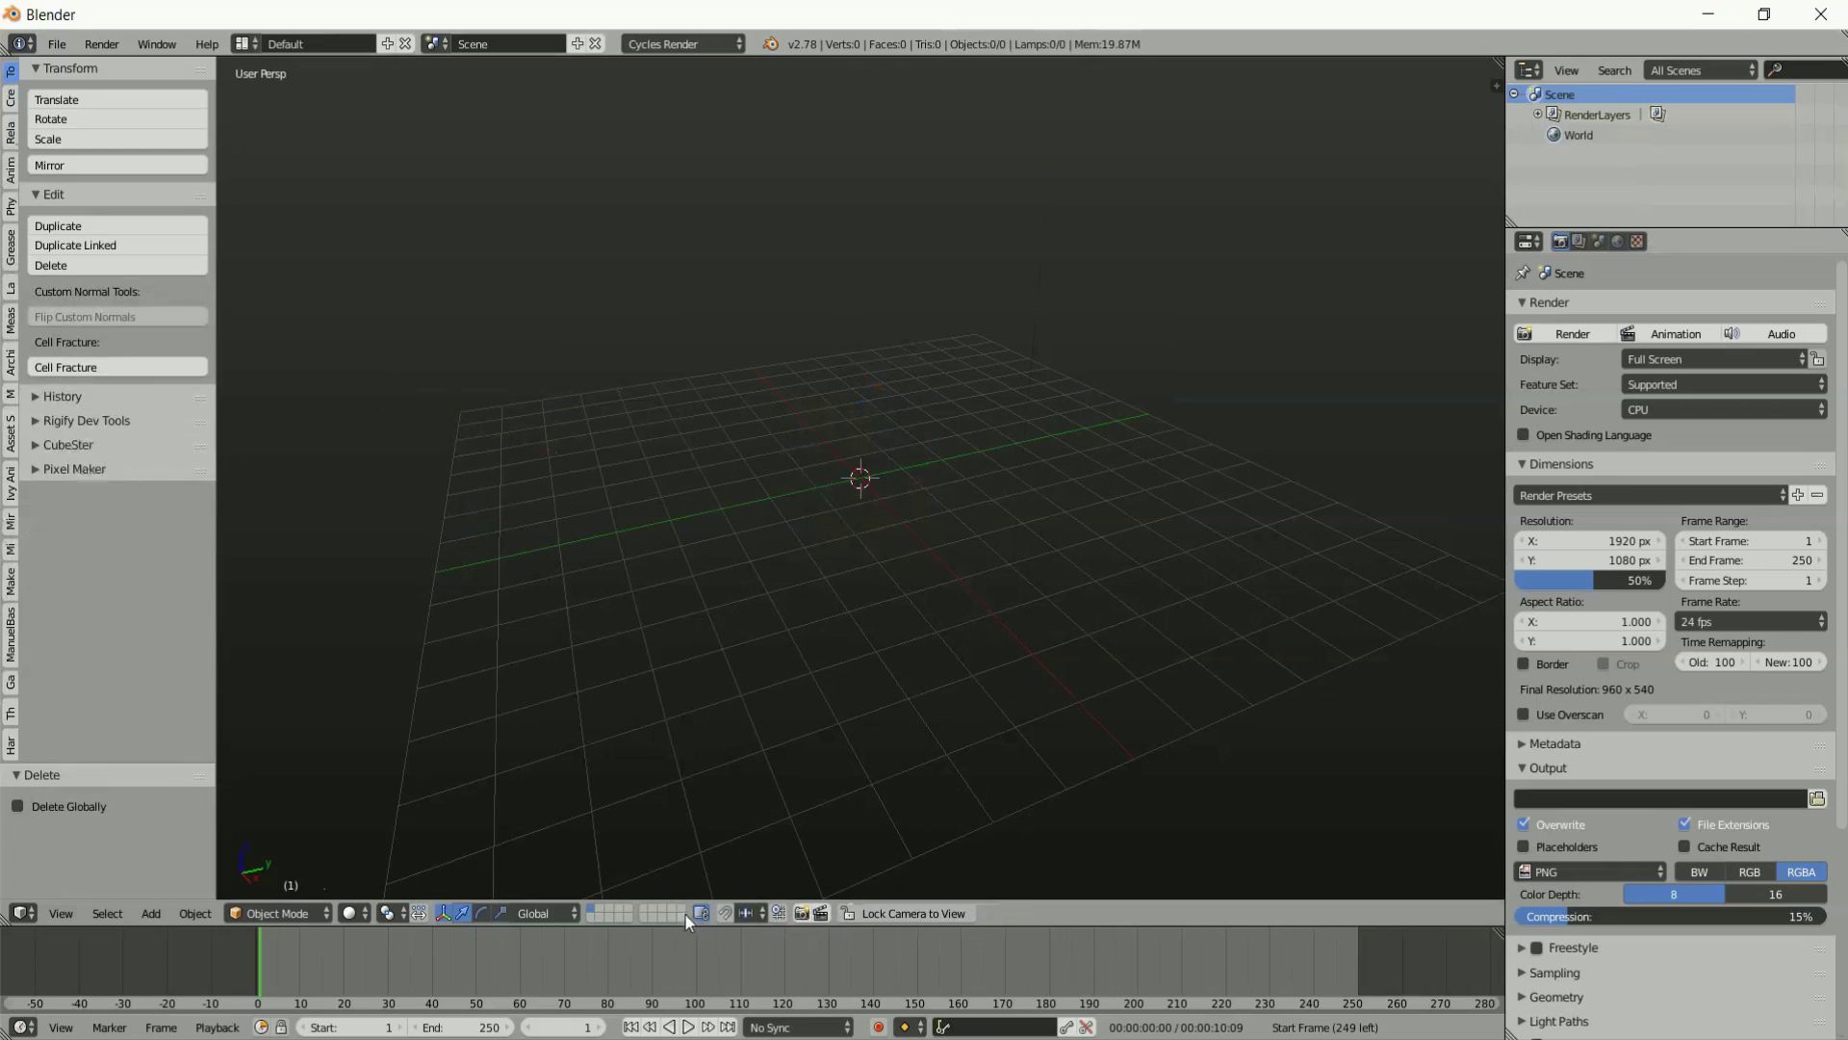
Append the character group from lady-1.blend in the CrowdMaster-Agents lady-1 folder into the empty scene.
{"action": "left_click", "coordinate": [57, 44]}
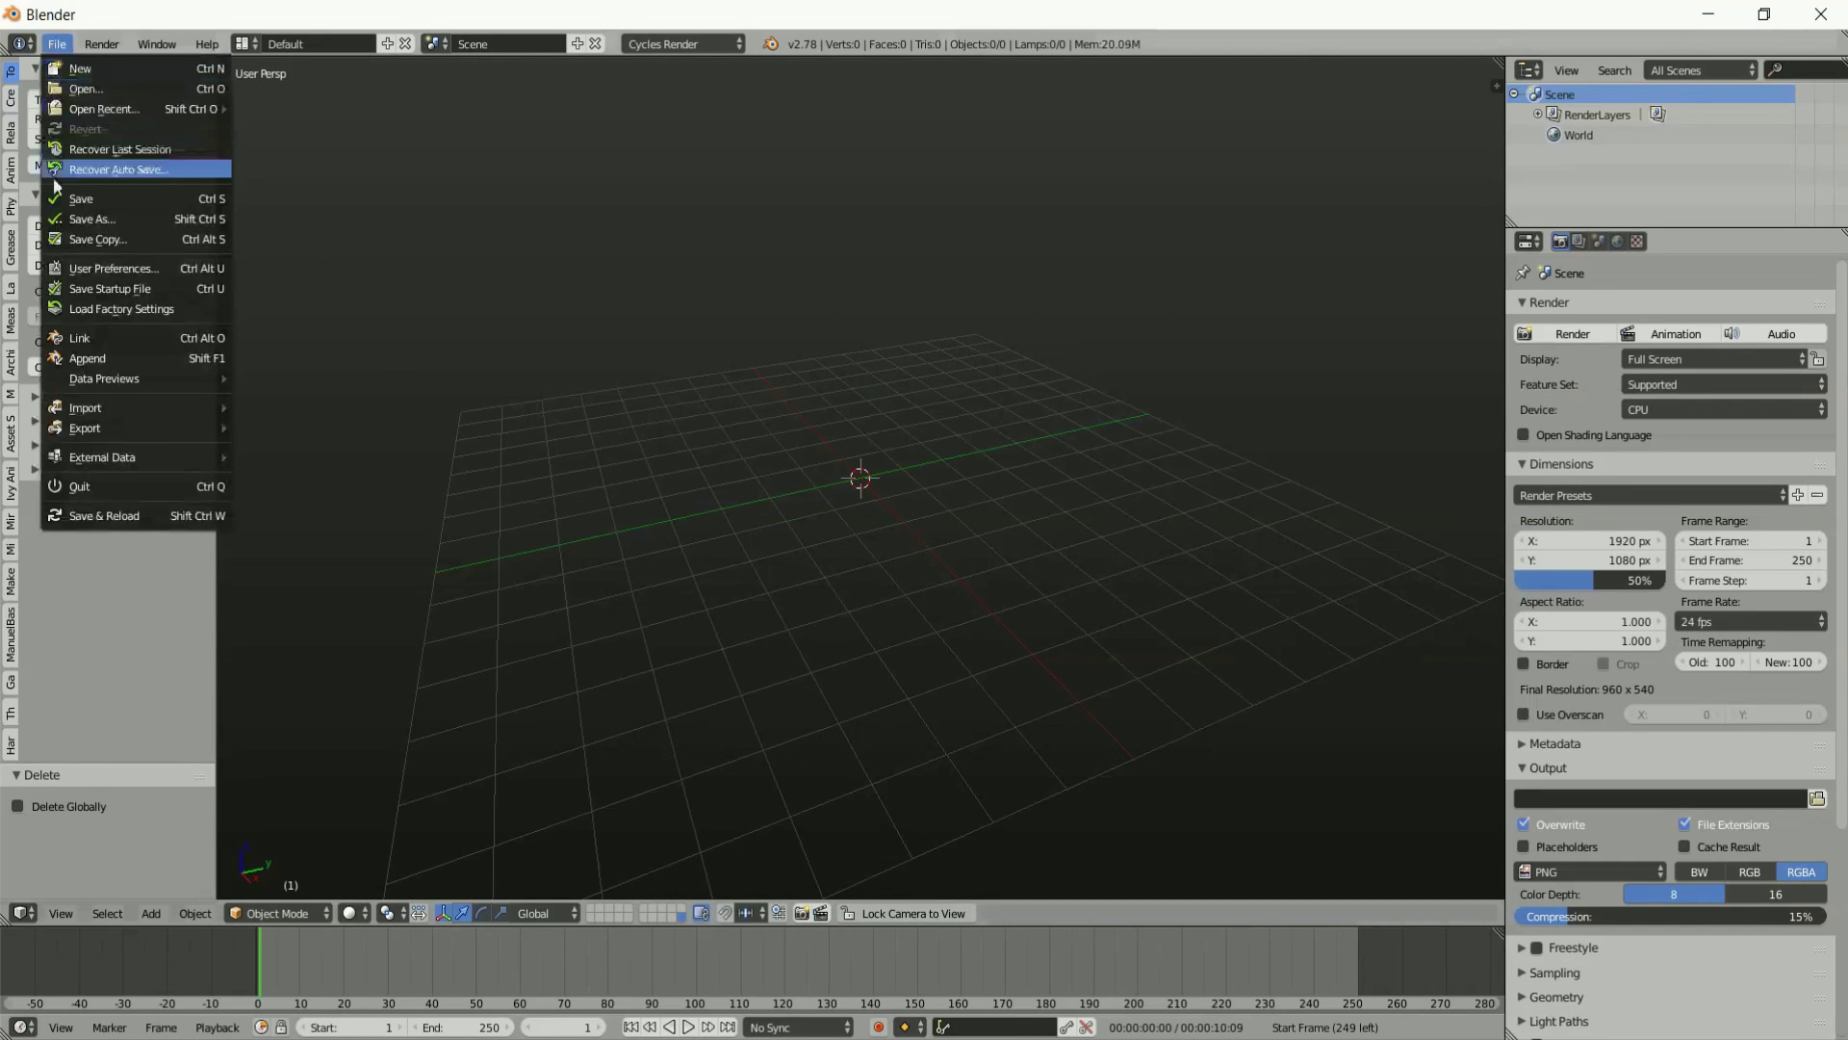
{"action": "left_click", "coordinate": [86, 361]}
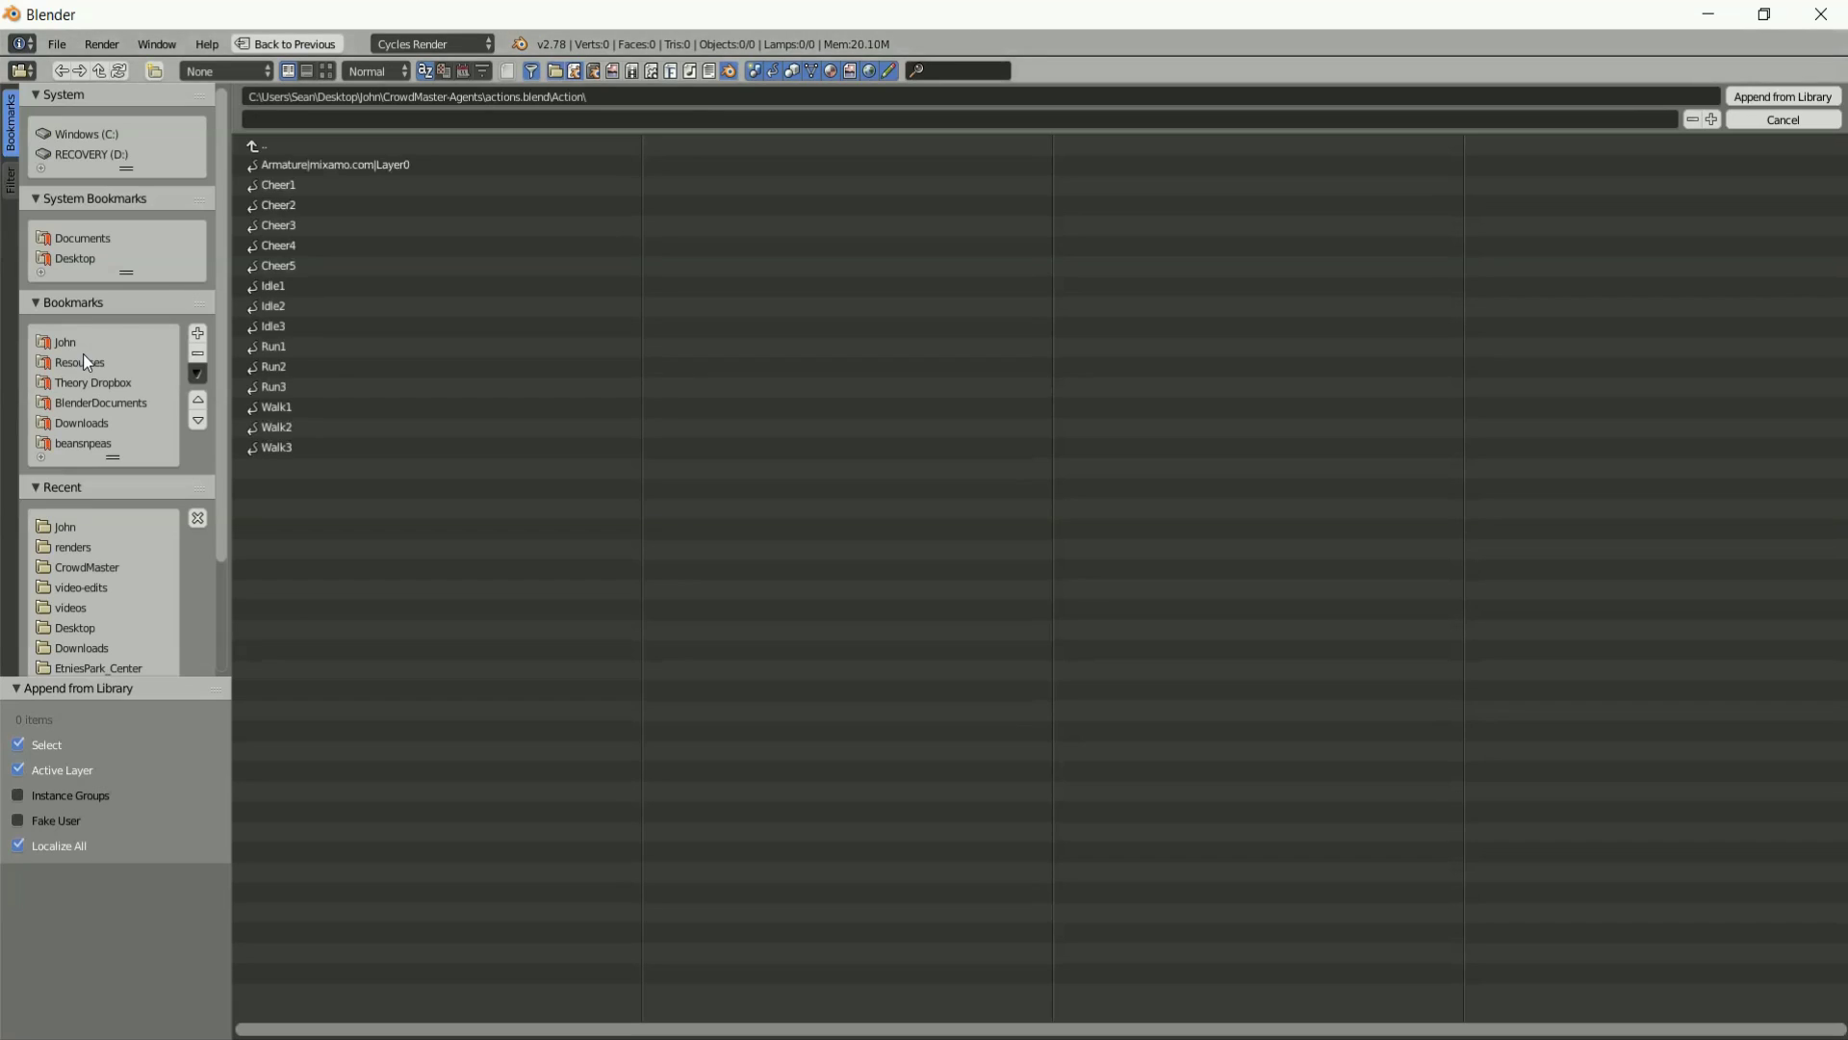
{"action": "left_click", "coordinate": [265, 146]}
{"action": "left_click", "coordinate": [266, 146]}
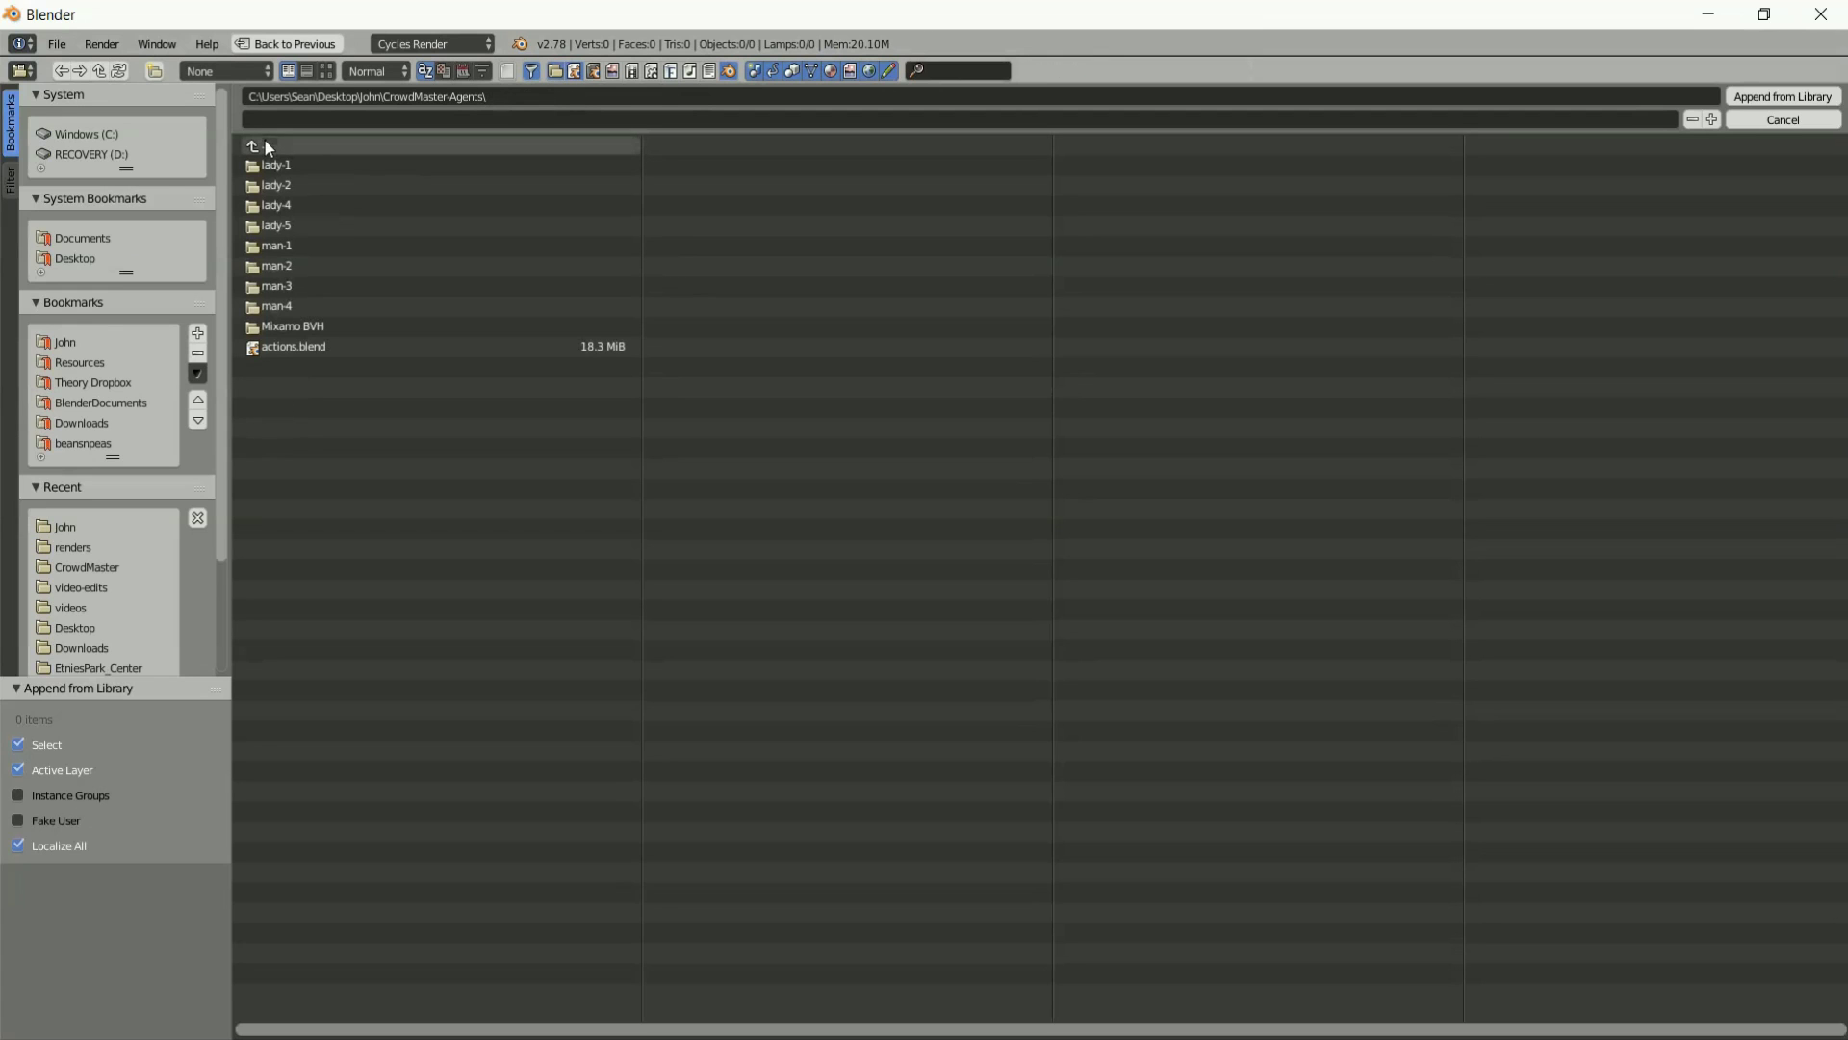
{"action": "left_click", "coordinate": [271, 206]}
{"action": "left_click", "coordinate": [274, 186]}
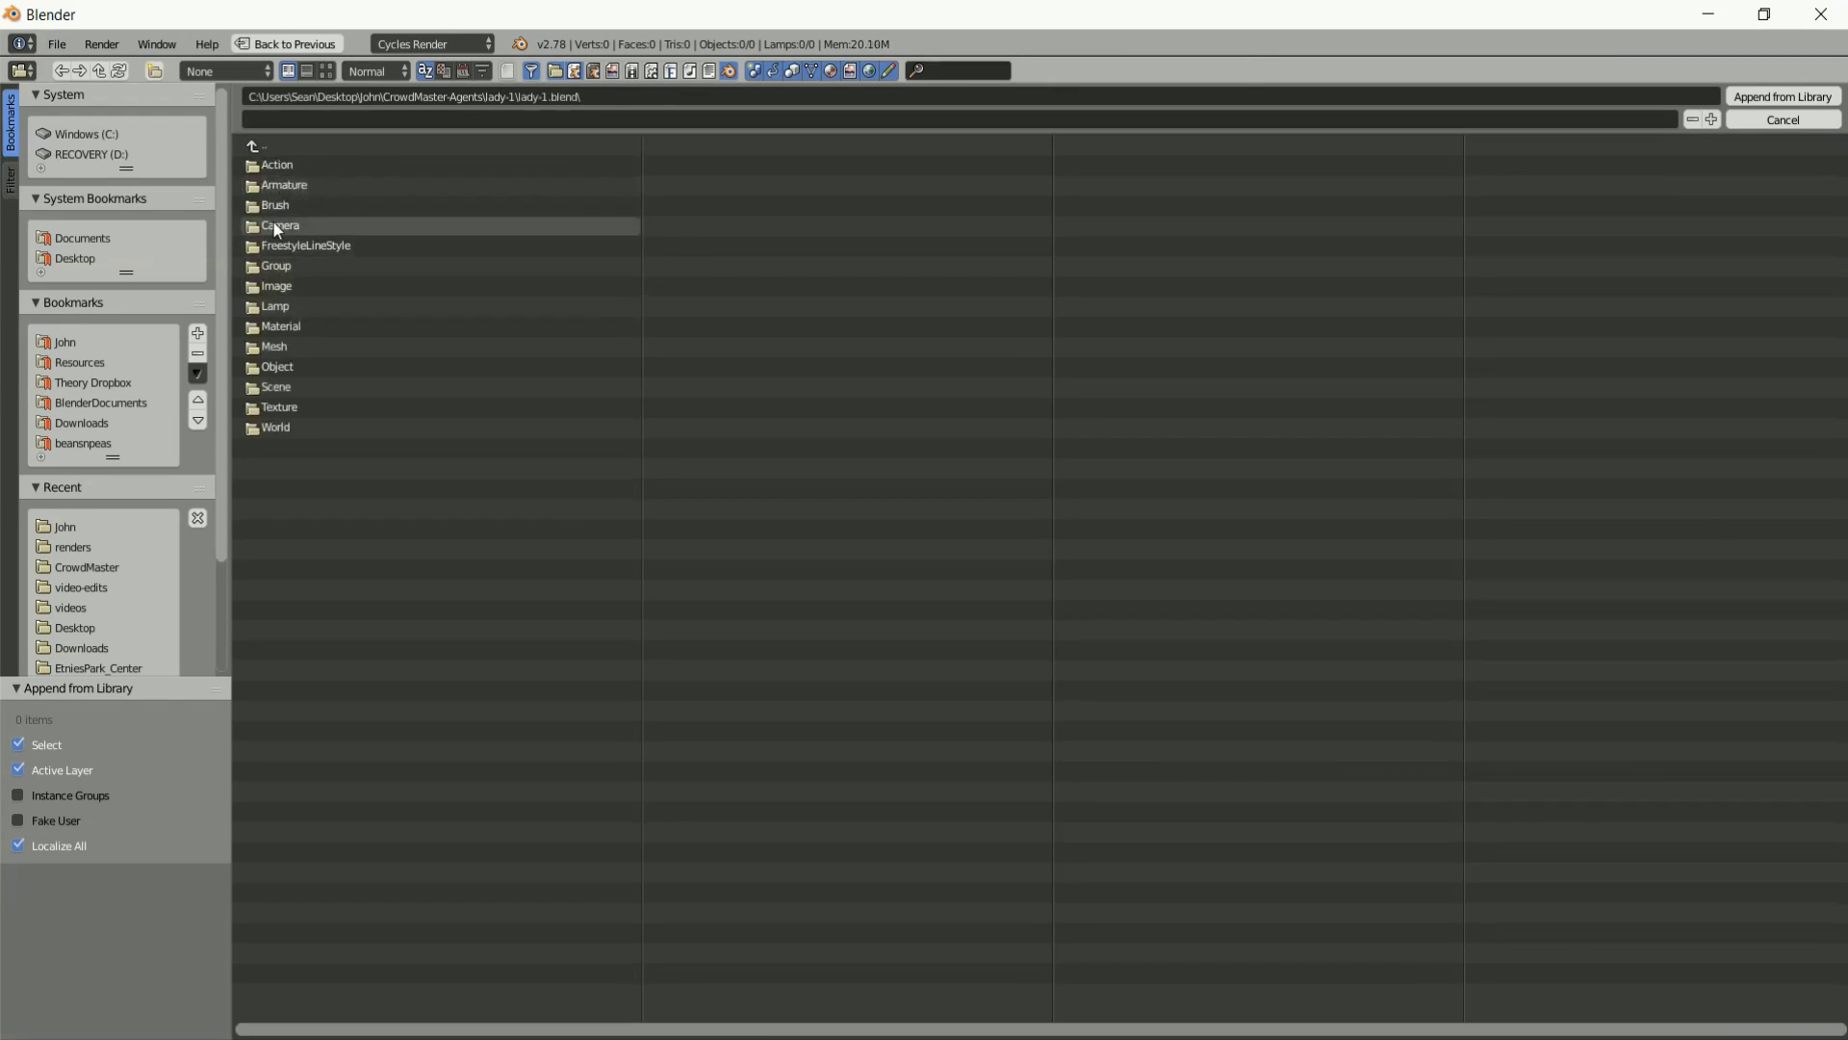
{"action": "left_click", "coordinate": [271, 266]}
{"action": "double_click", "coordinate": [286, 168]}
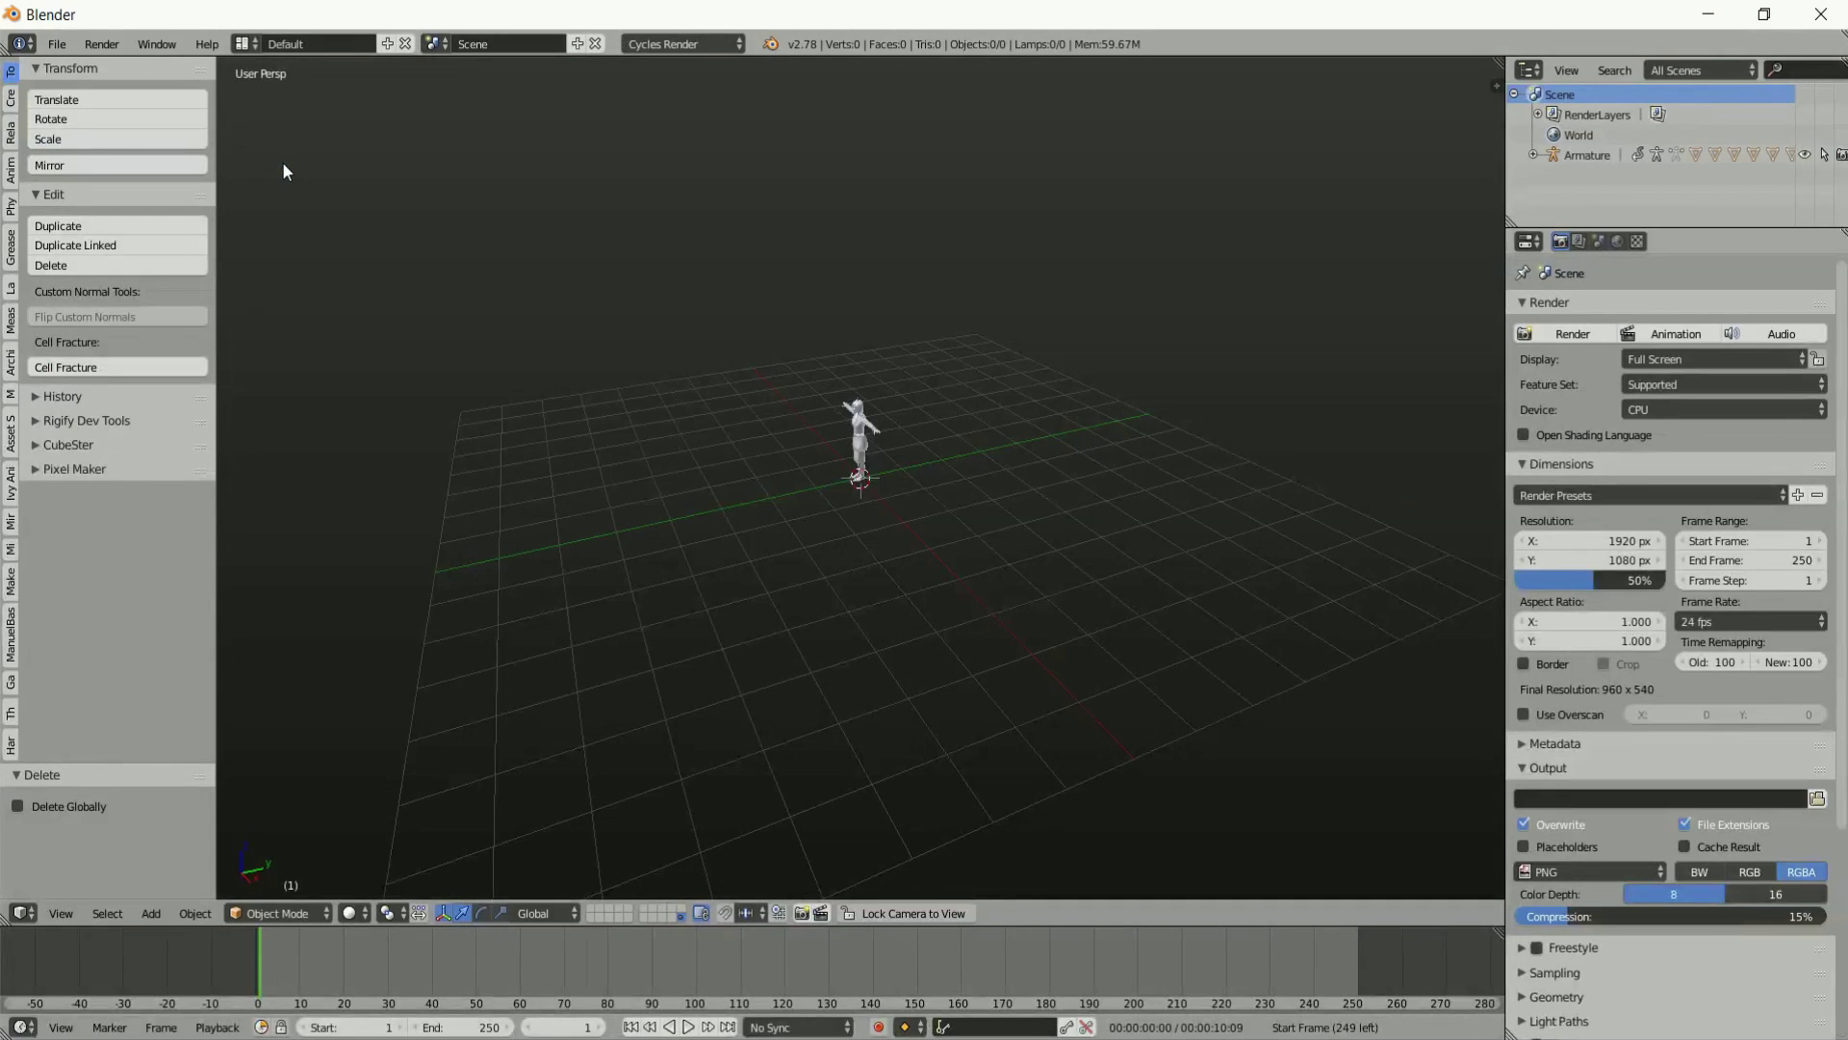
{"action": "scroll", "coordinate": [536, 338], "scroll_direction": "up", "scroll_amount": 8}
{"action": "middle_click_drag", "start_coordinate": [718, 385], "coordinate": [486, 809]}
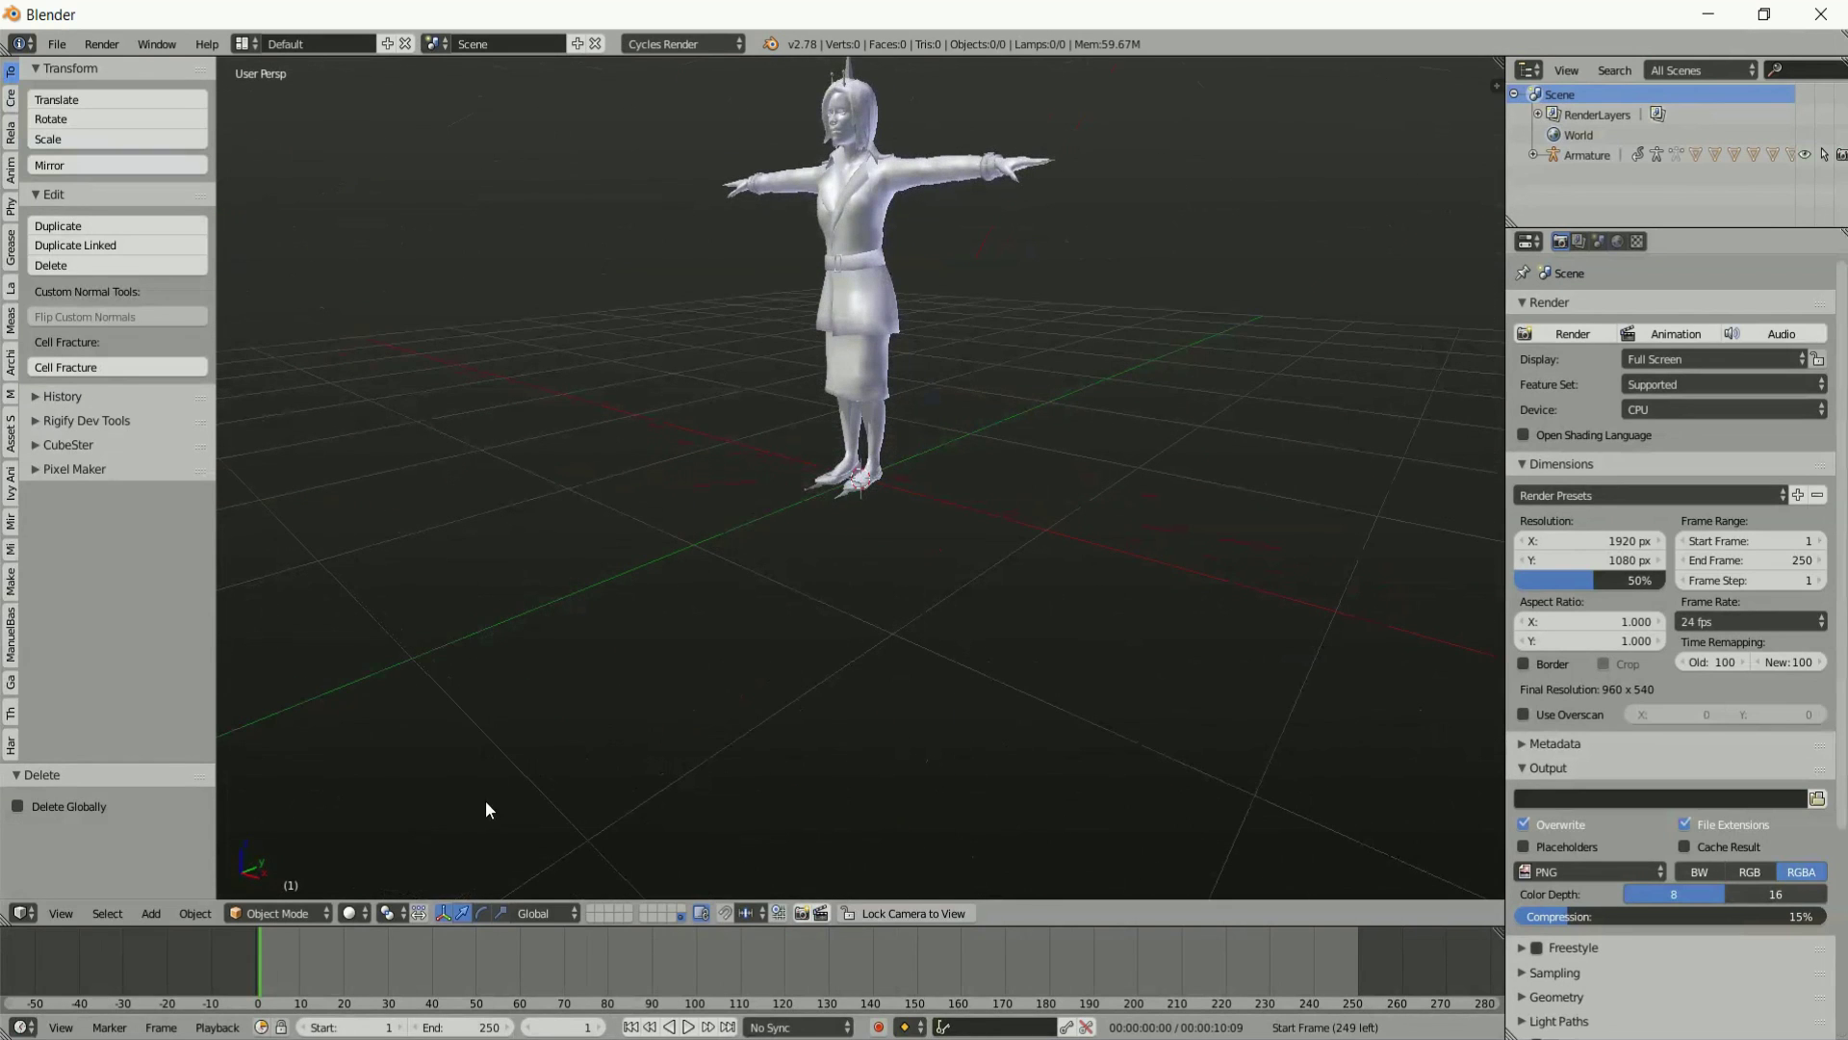
Append the Walk1, Walk2 and Walk3 actions from actions.blend in the CrowdMaster-Agents folder.
{"action": "left_click", "coordinate": [58, 44]}
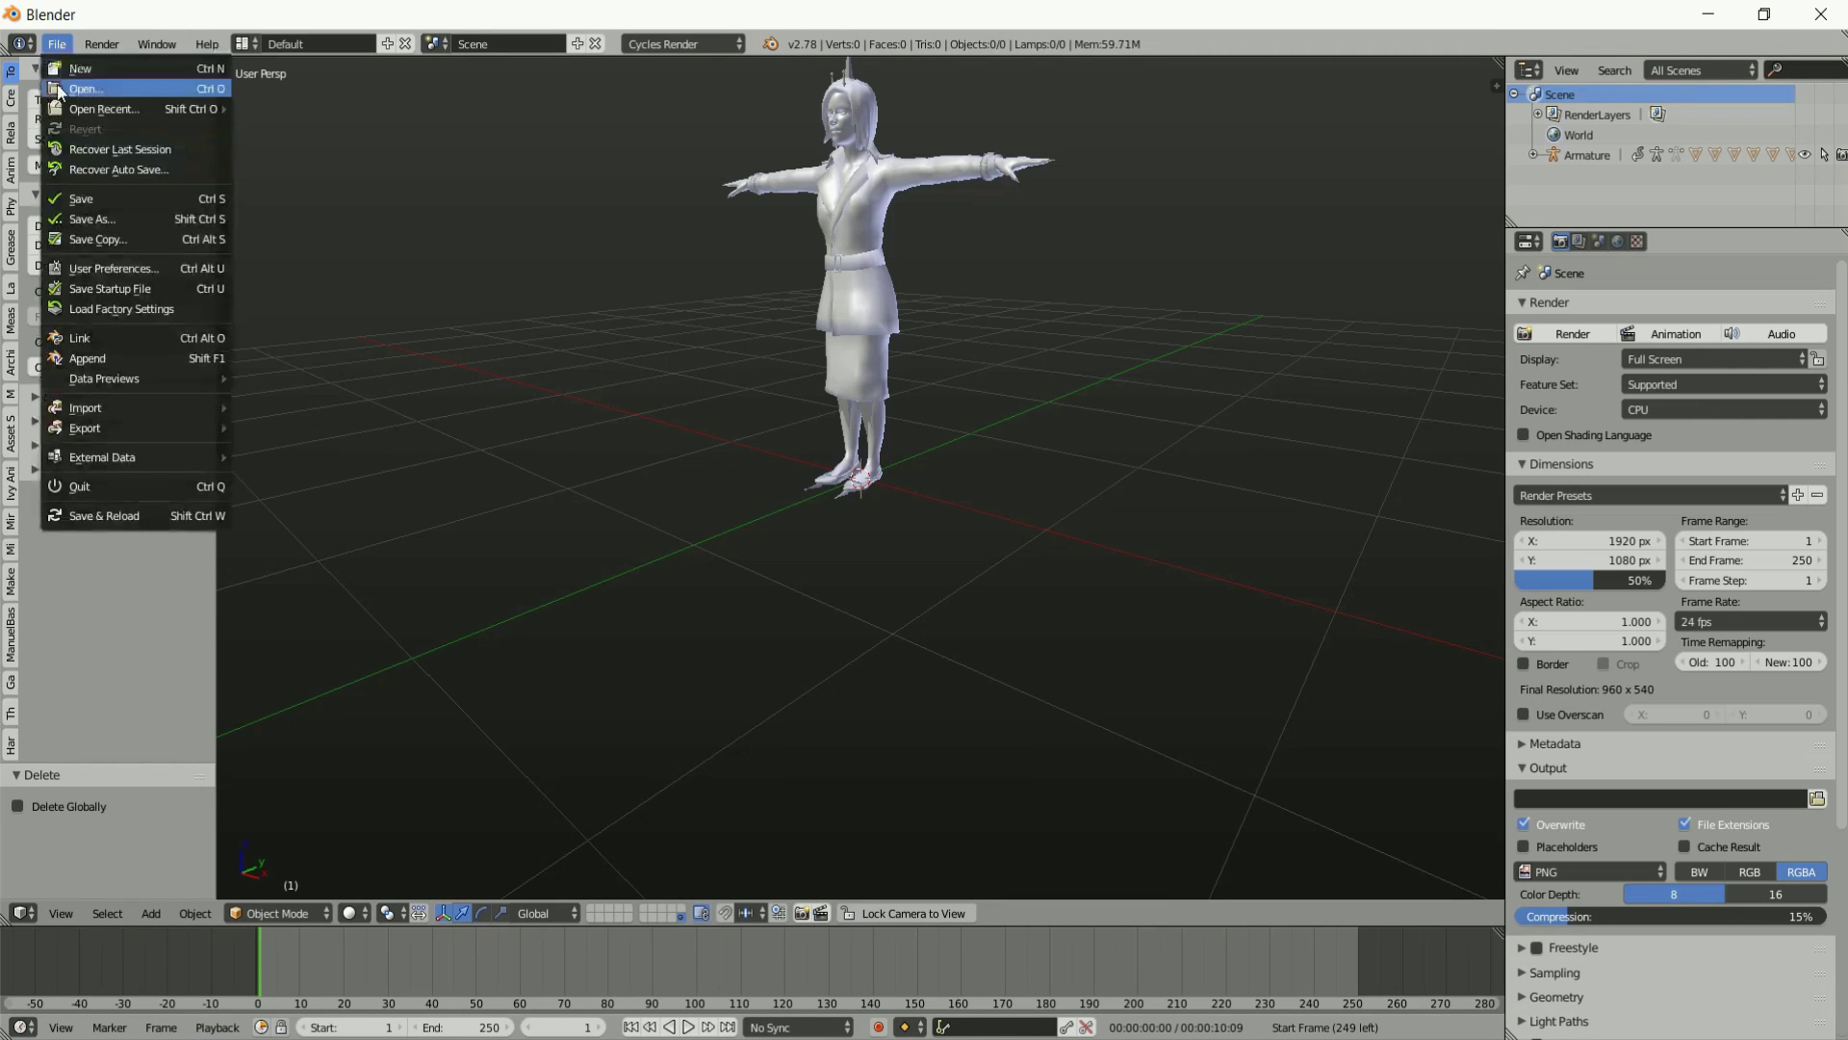
{"action": "left_click", "coordinate": [102, 358]}
{"action": "left_click", "coordinate": [300, 142]}
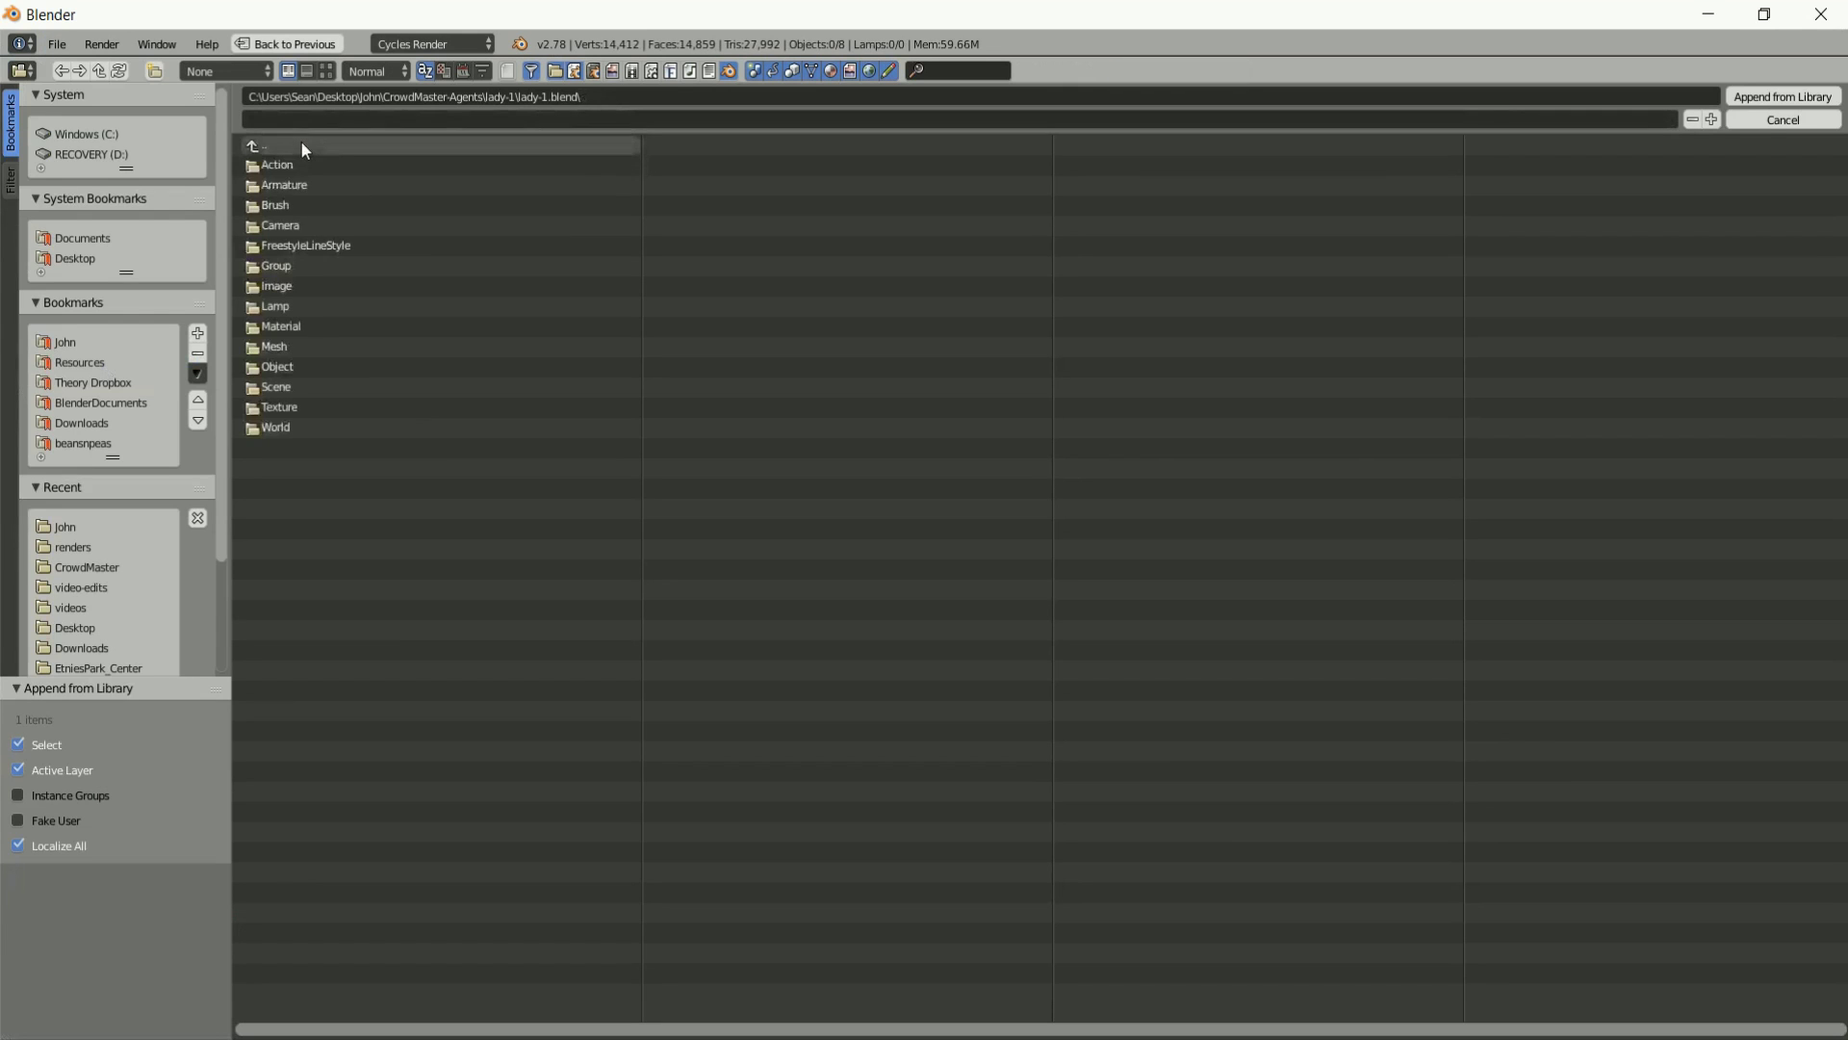
{"action": "left_click", "coordinate": [302, 145]}
{"action": "left_click", "coordinate": [280, 147]}
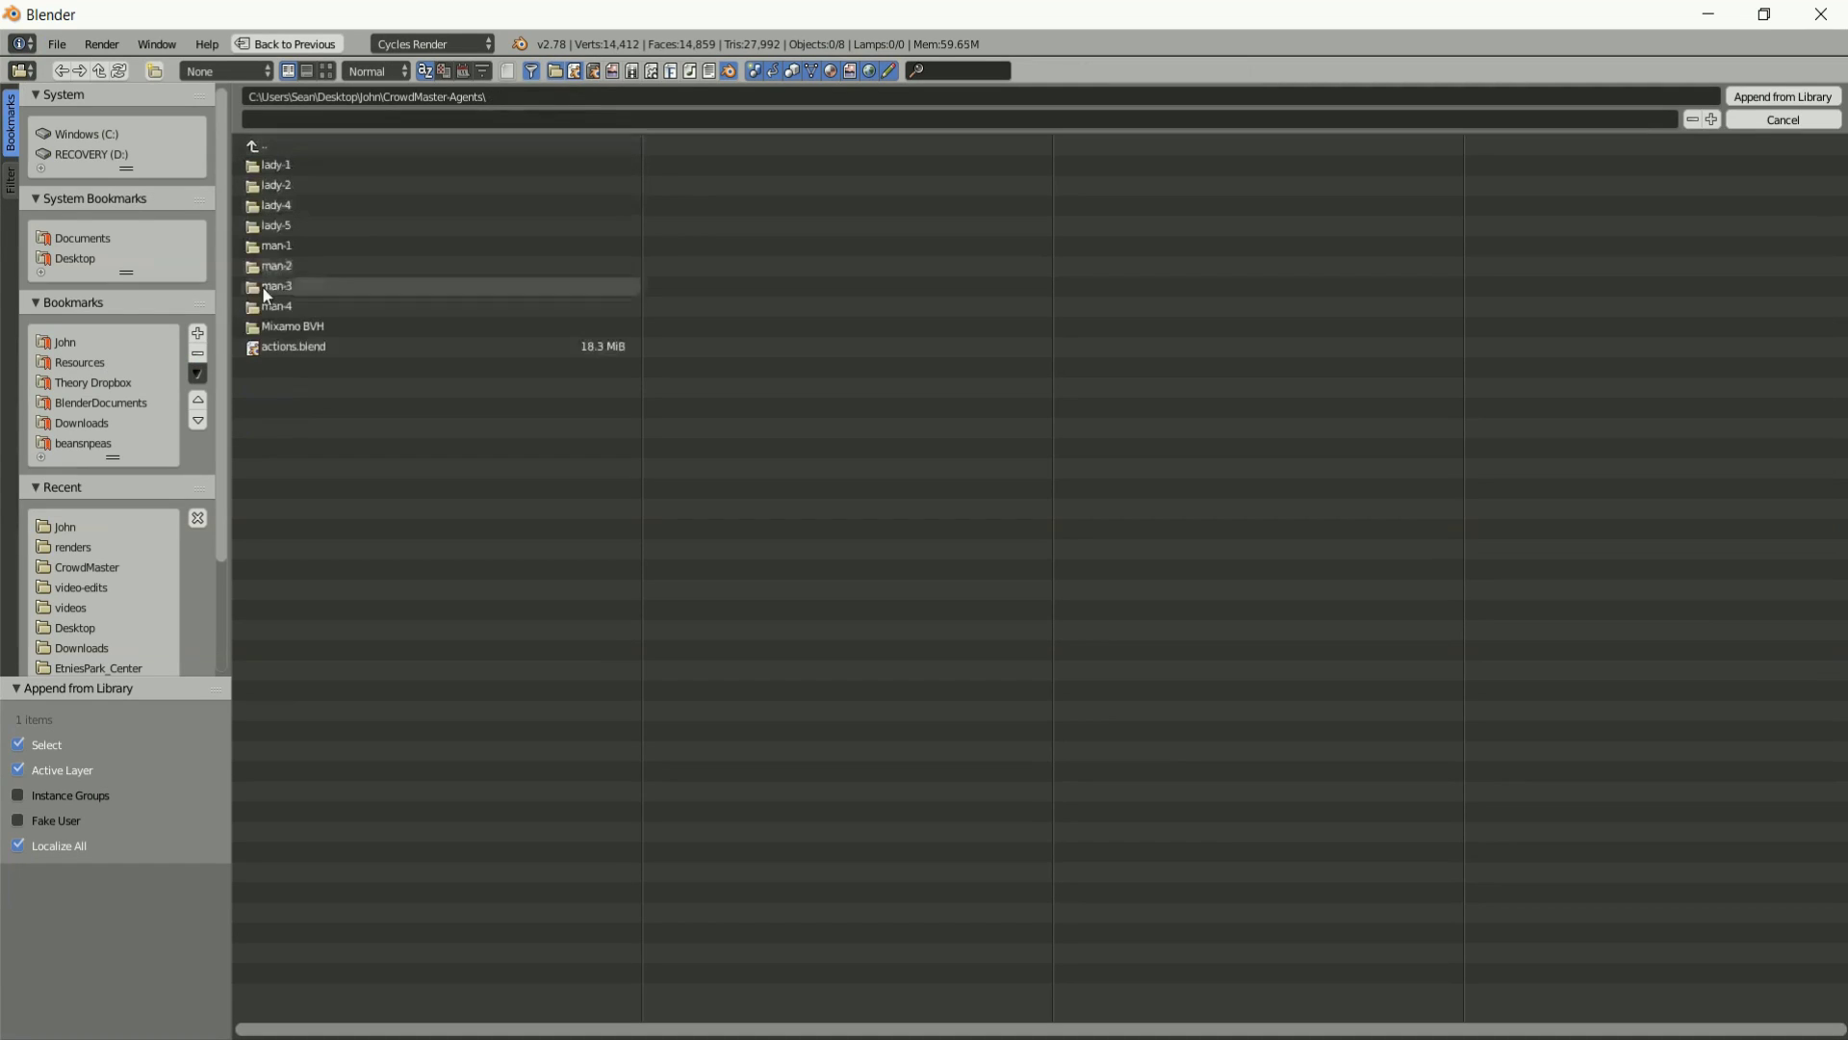
{"action": "left_click", "coordinate": [266, 349]}
{"action": "left_click", "coordinate": [266, 166]}
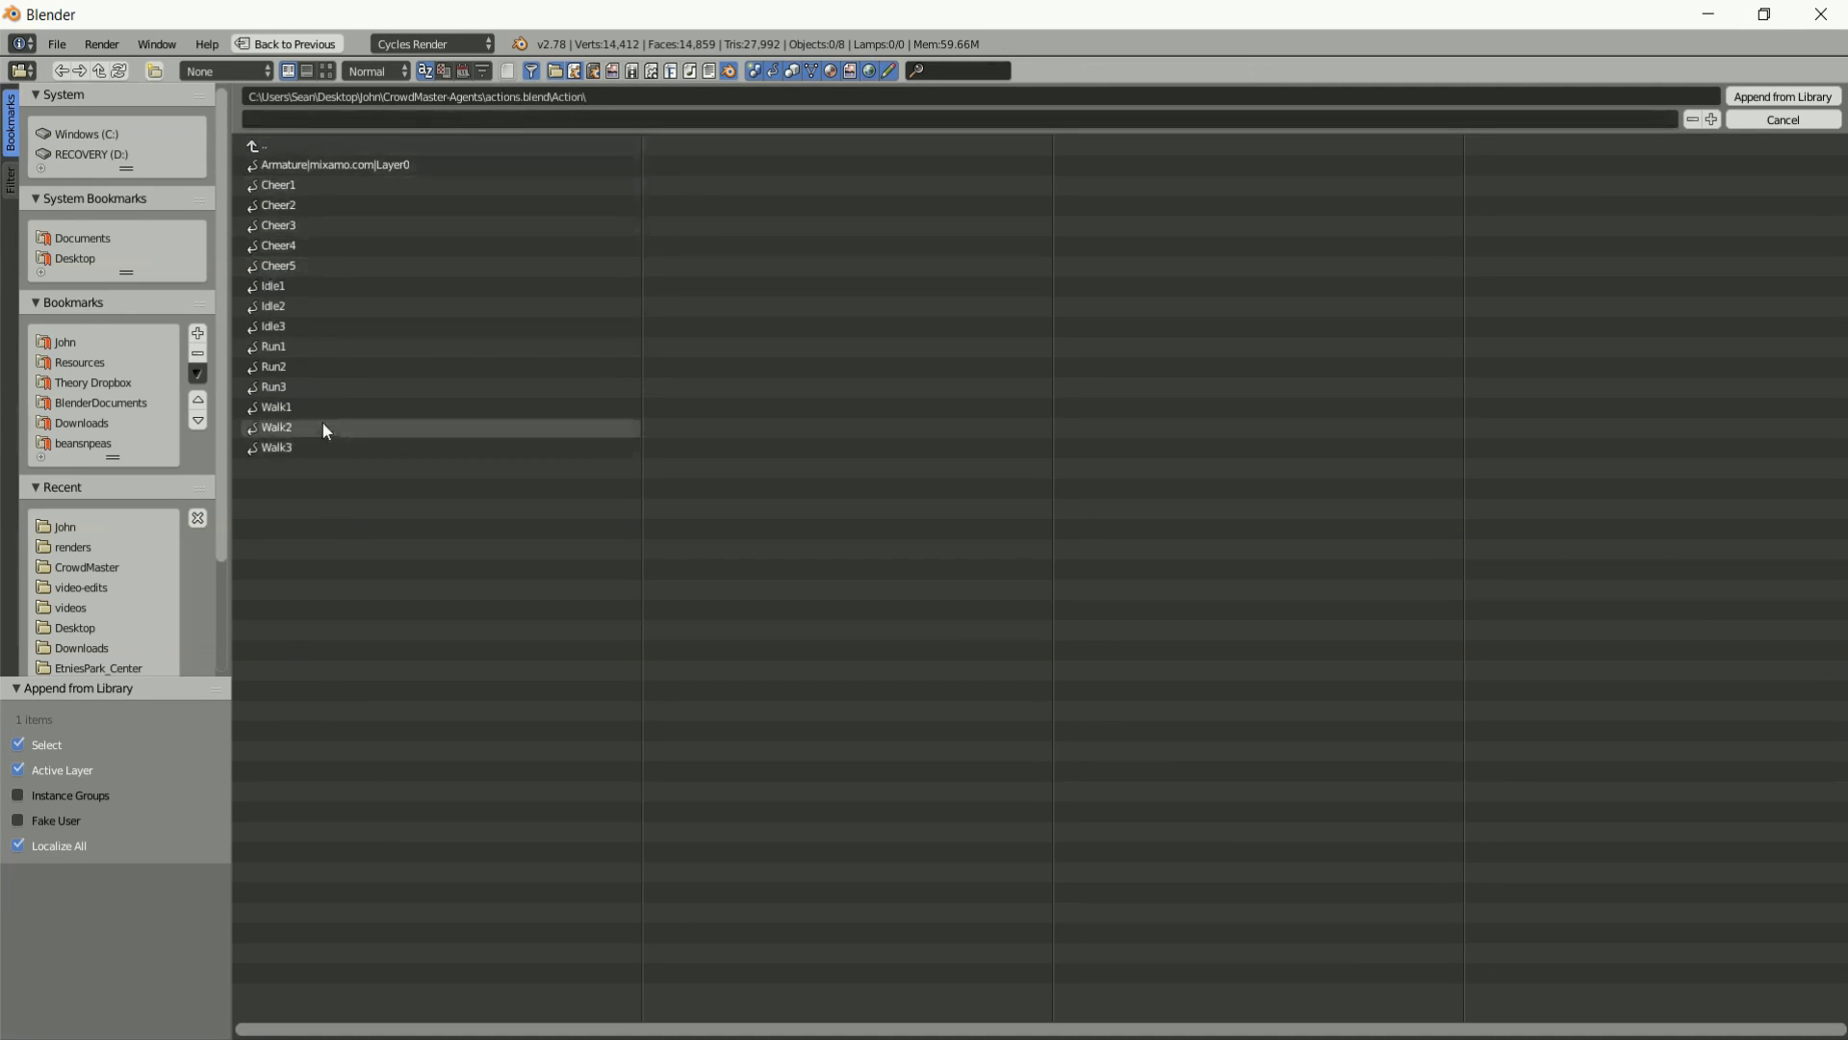
{"action": "left_click", "coordinate": [323, 409]}
{"action": "left_click", "coordinate": [325, 427], "text": "shift"}
{"action": "left_click", "coordinate": [321, 444], "text": "shift"}
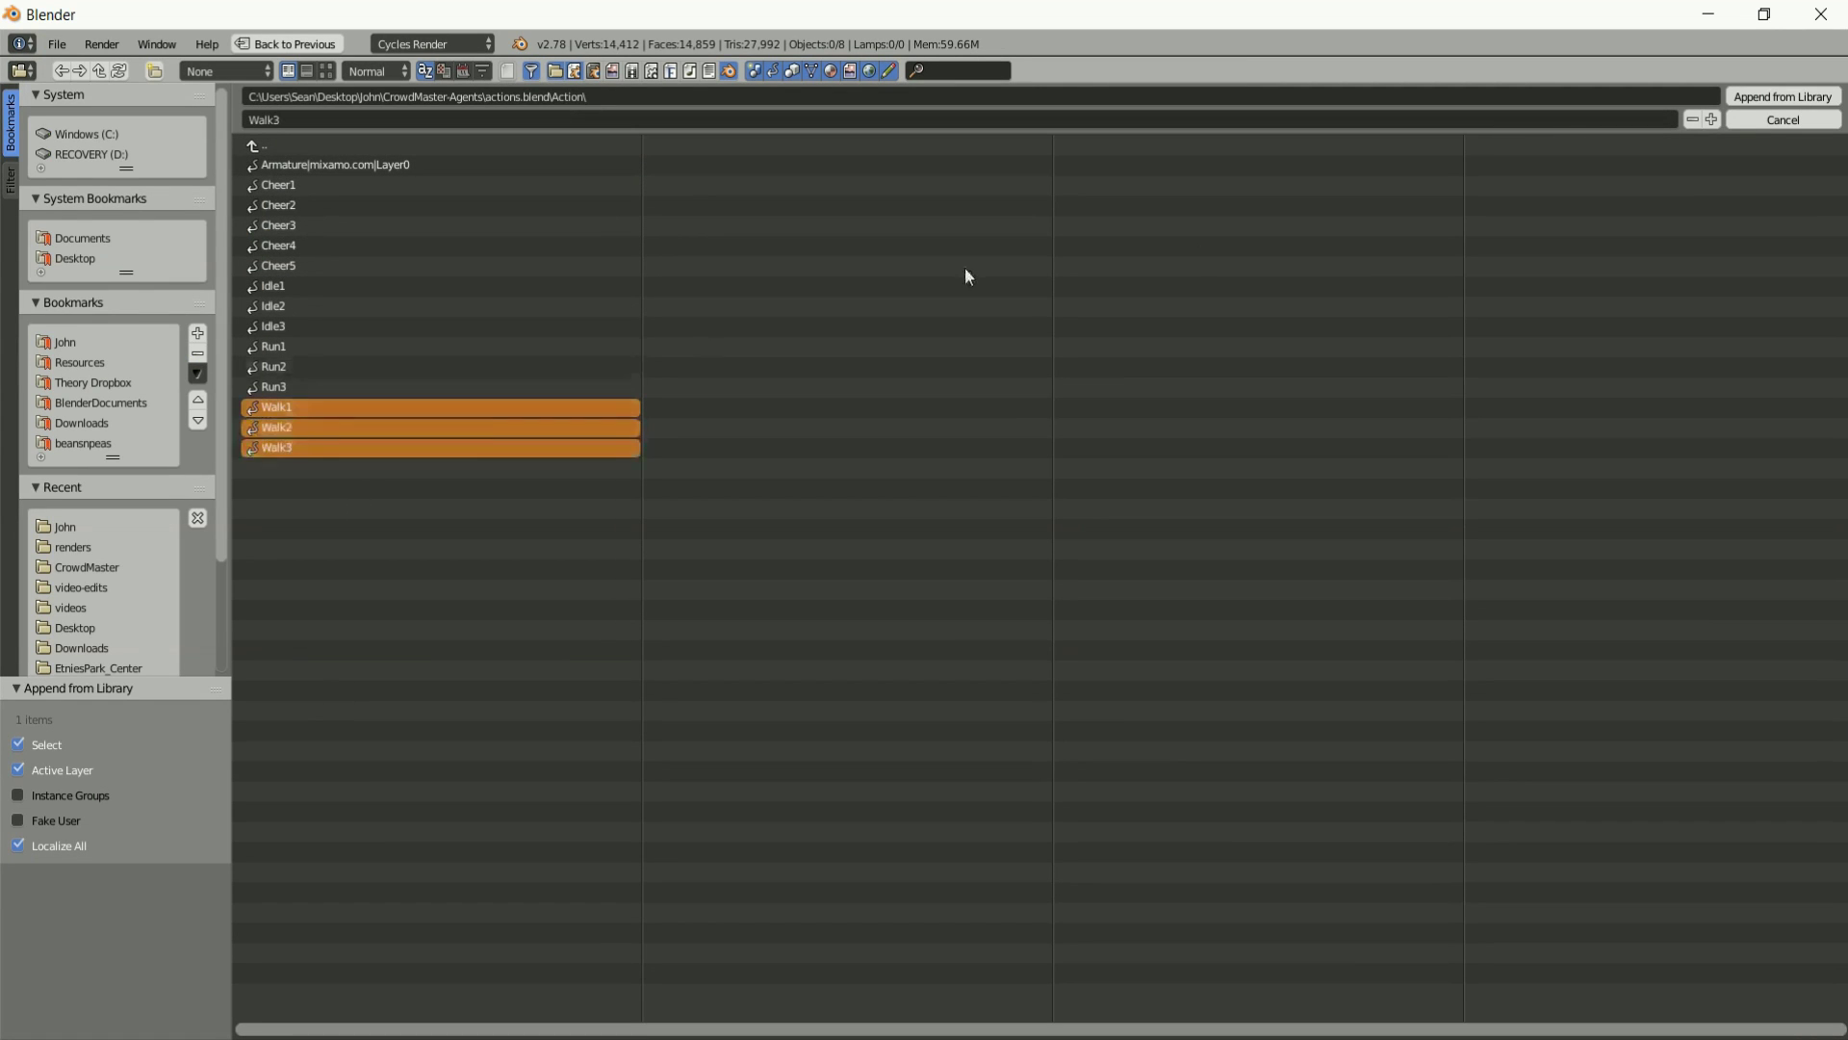
{"action": "left_click", "coordinate": [1775, 97]}
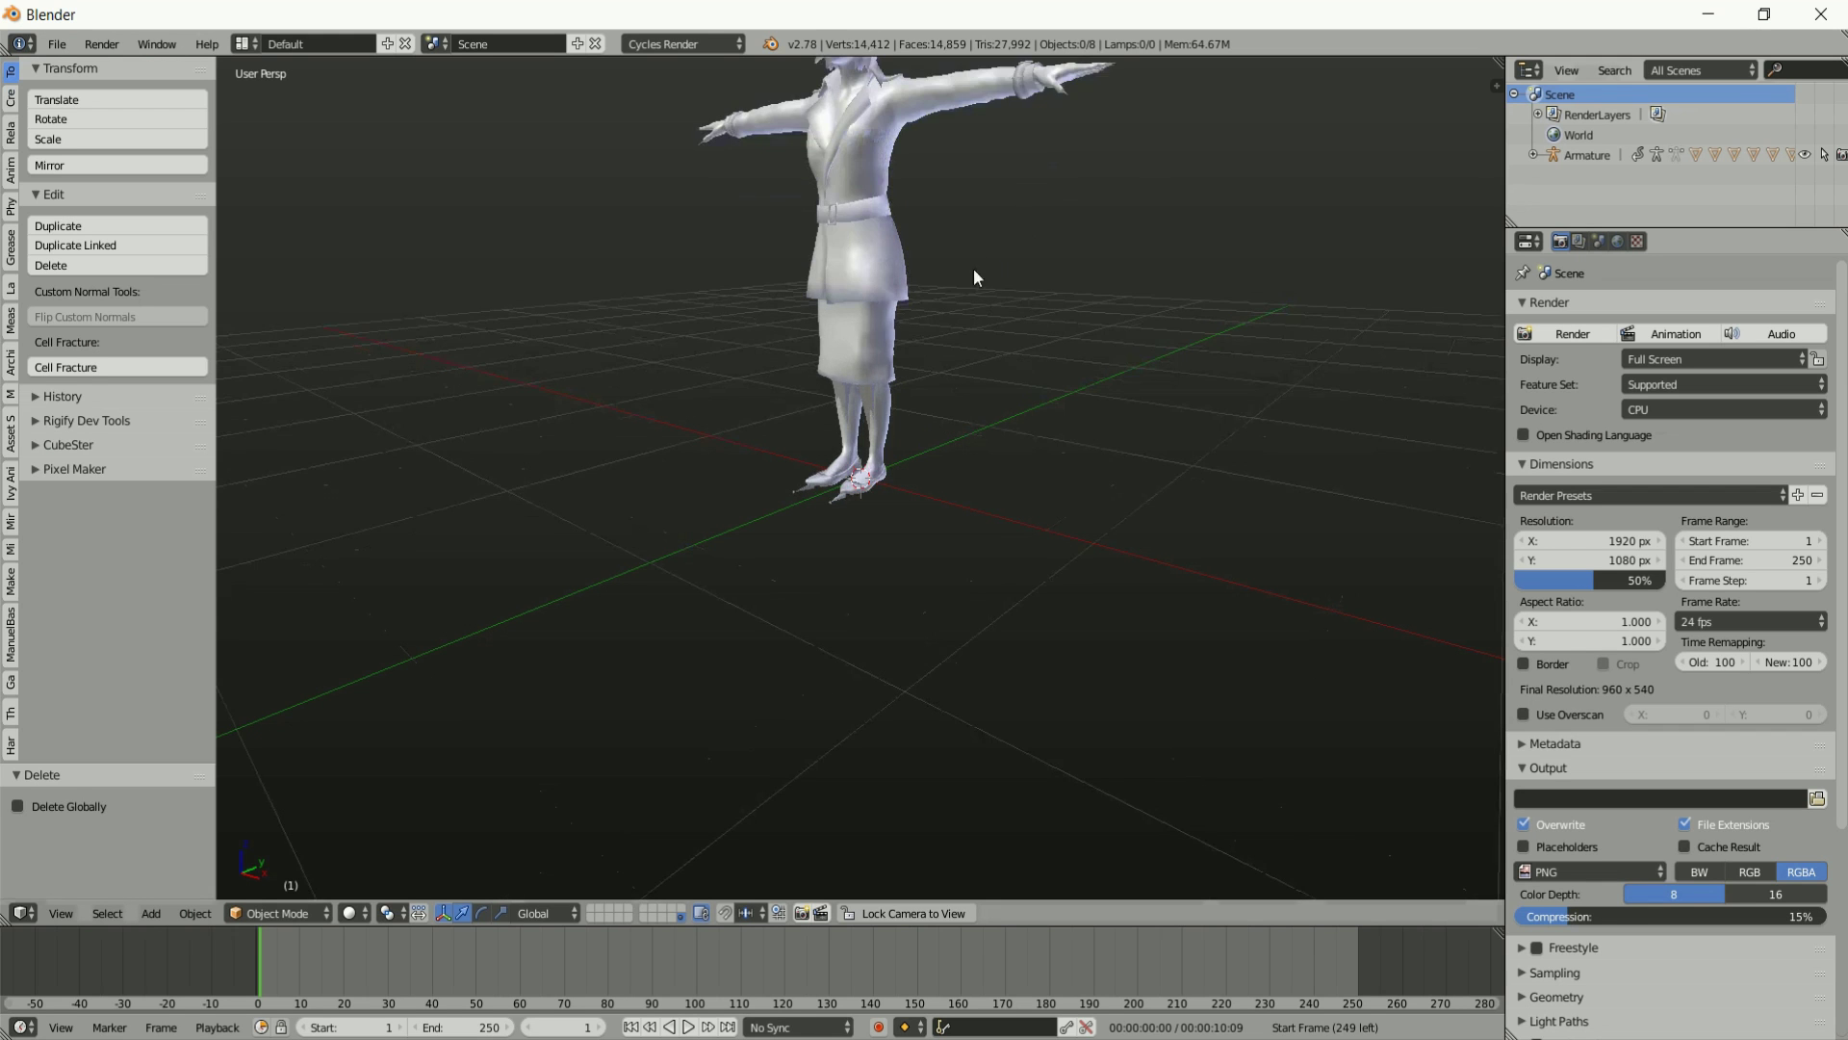
Select the character's armature and assign it the Walk1 action in the Action Editor.
{"action": "middle_click_drag", "start_coordinate": [851, 403], "coordinate": [885, 529]}
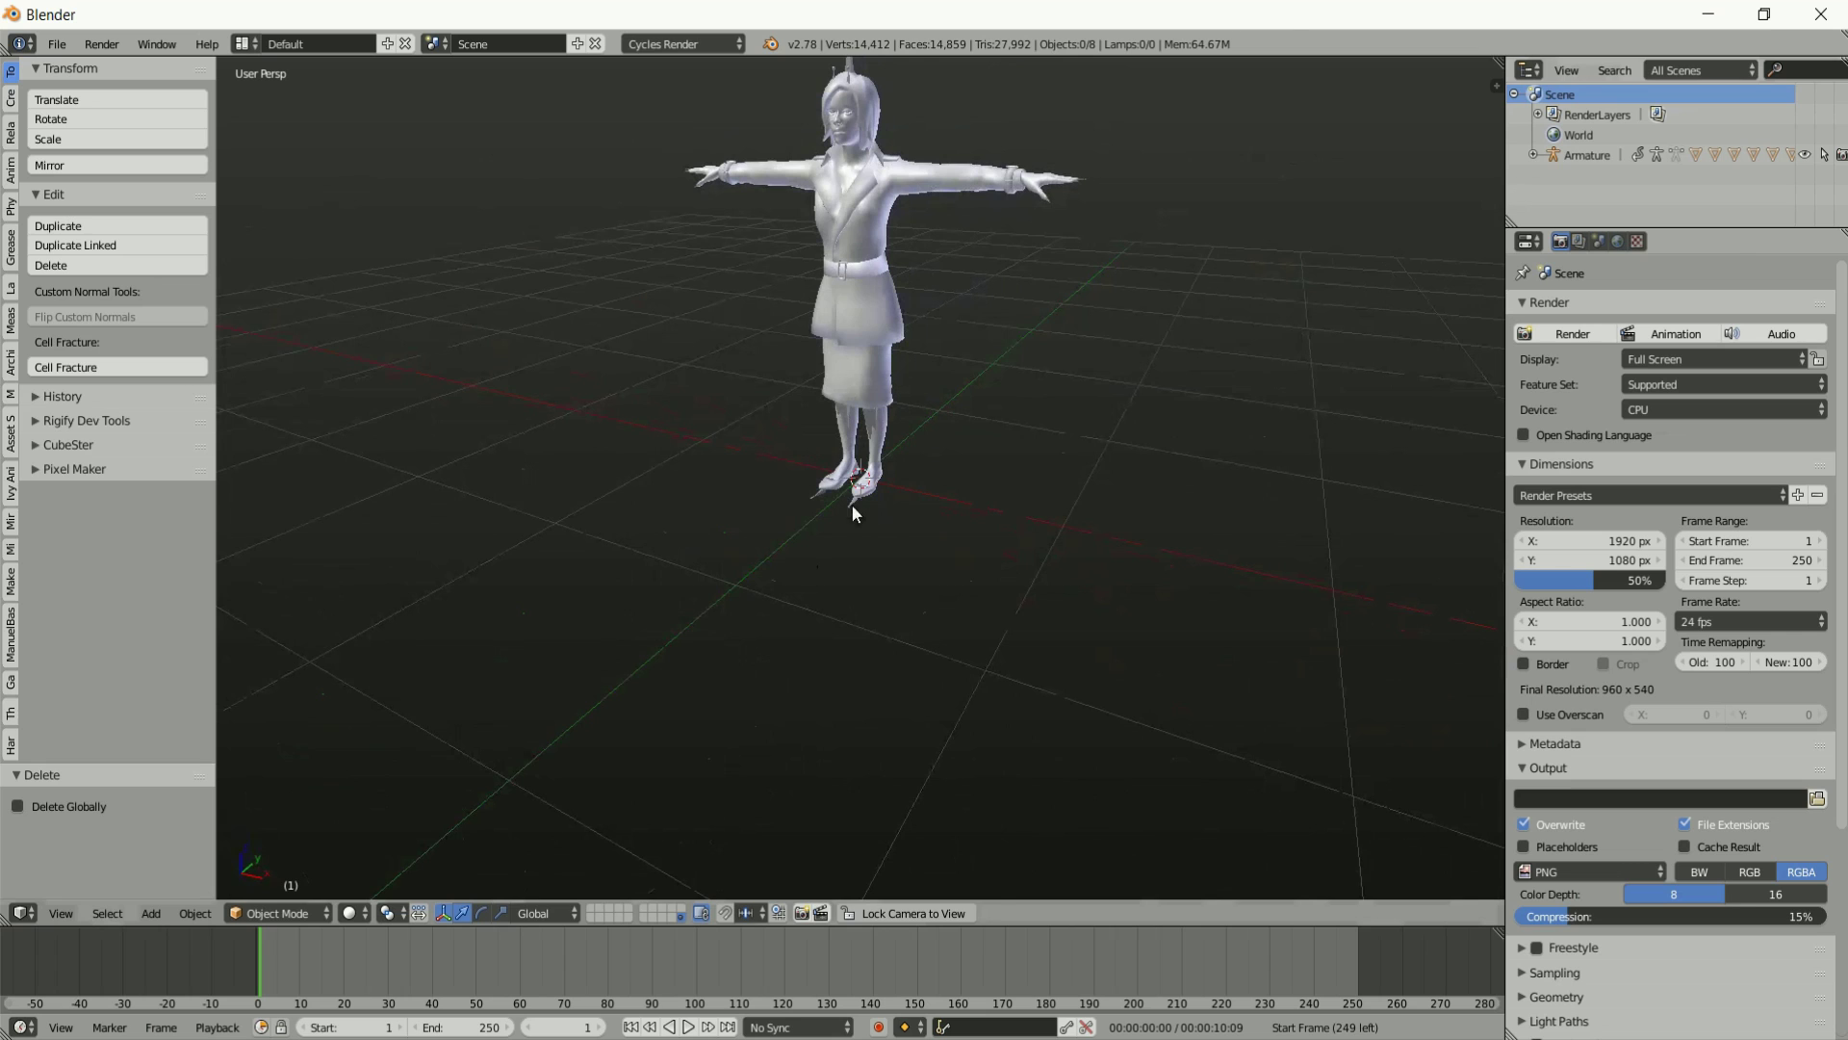
{"action": "right_click", "coordinate": [851, 506]}
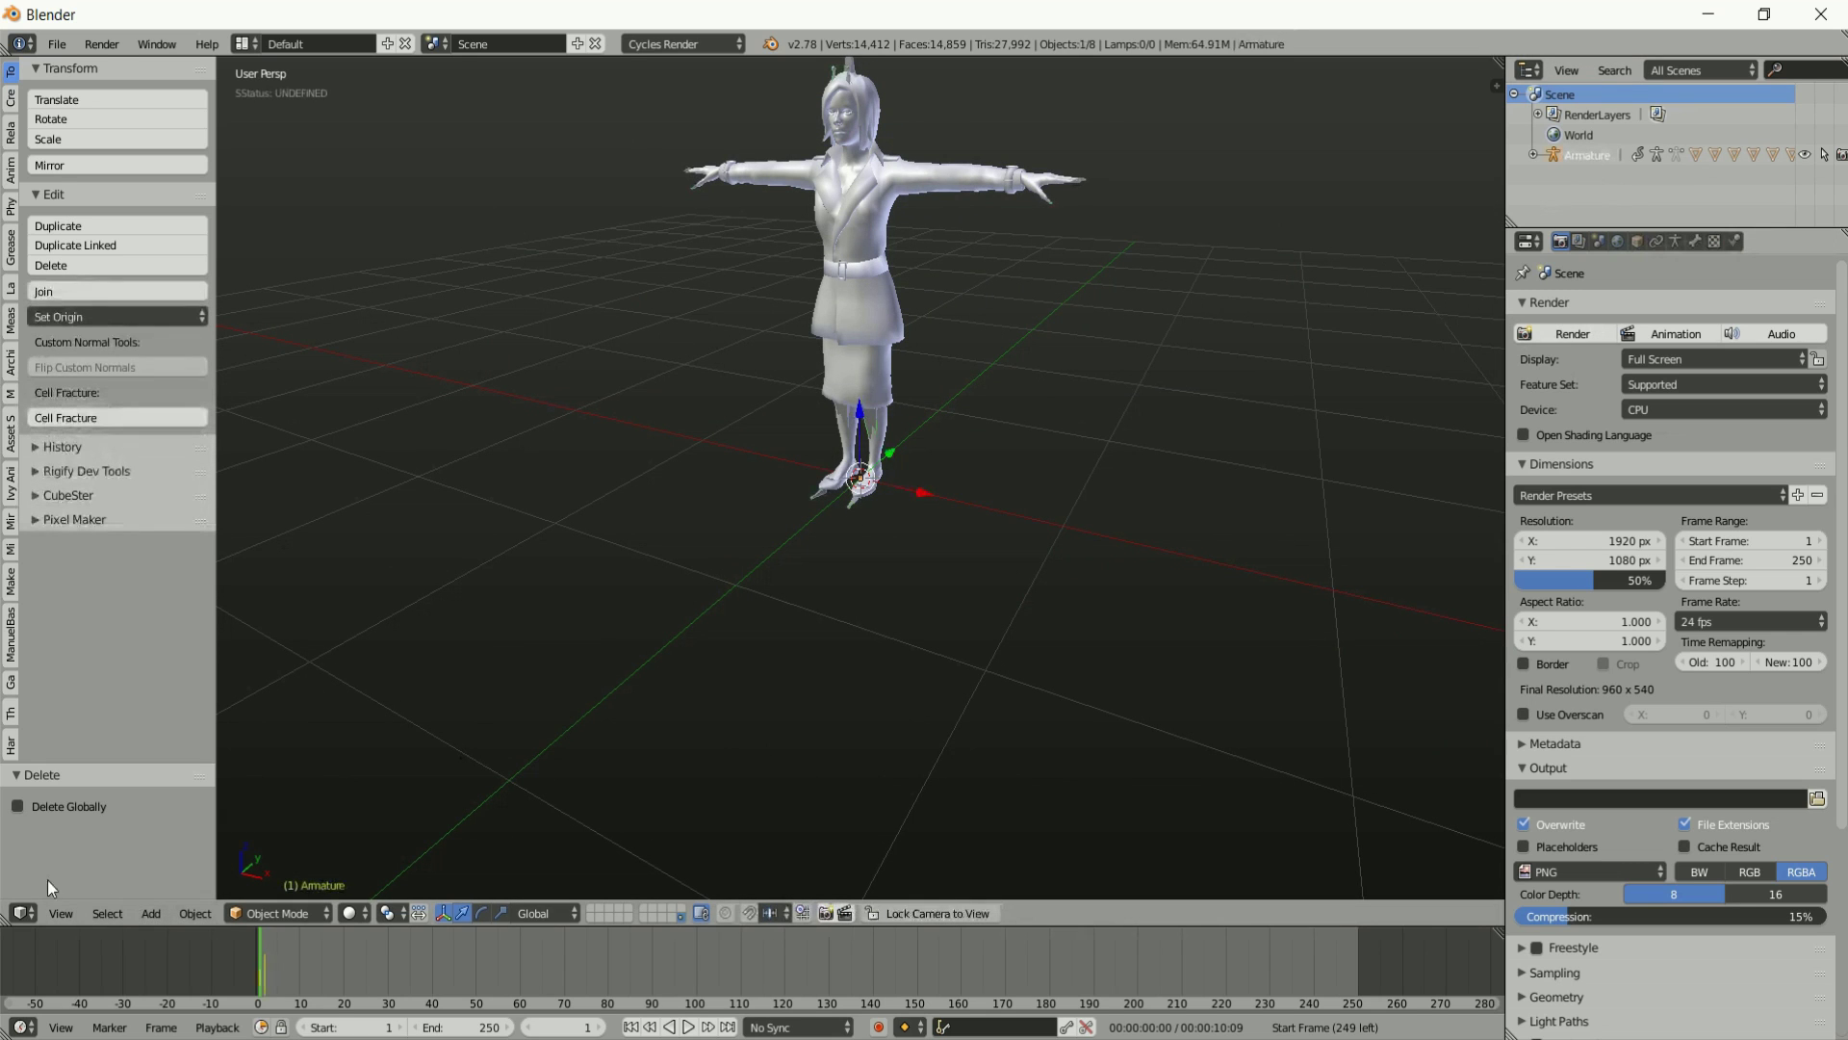
{"action": "left_click", "coordinate": [23, 913]}
{"action": "left_click", "coordinate": [42, 808]}
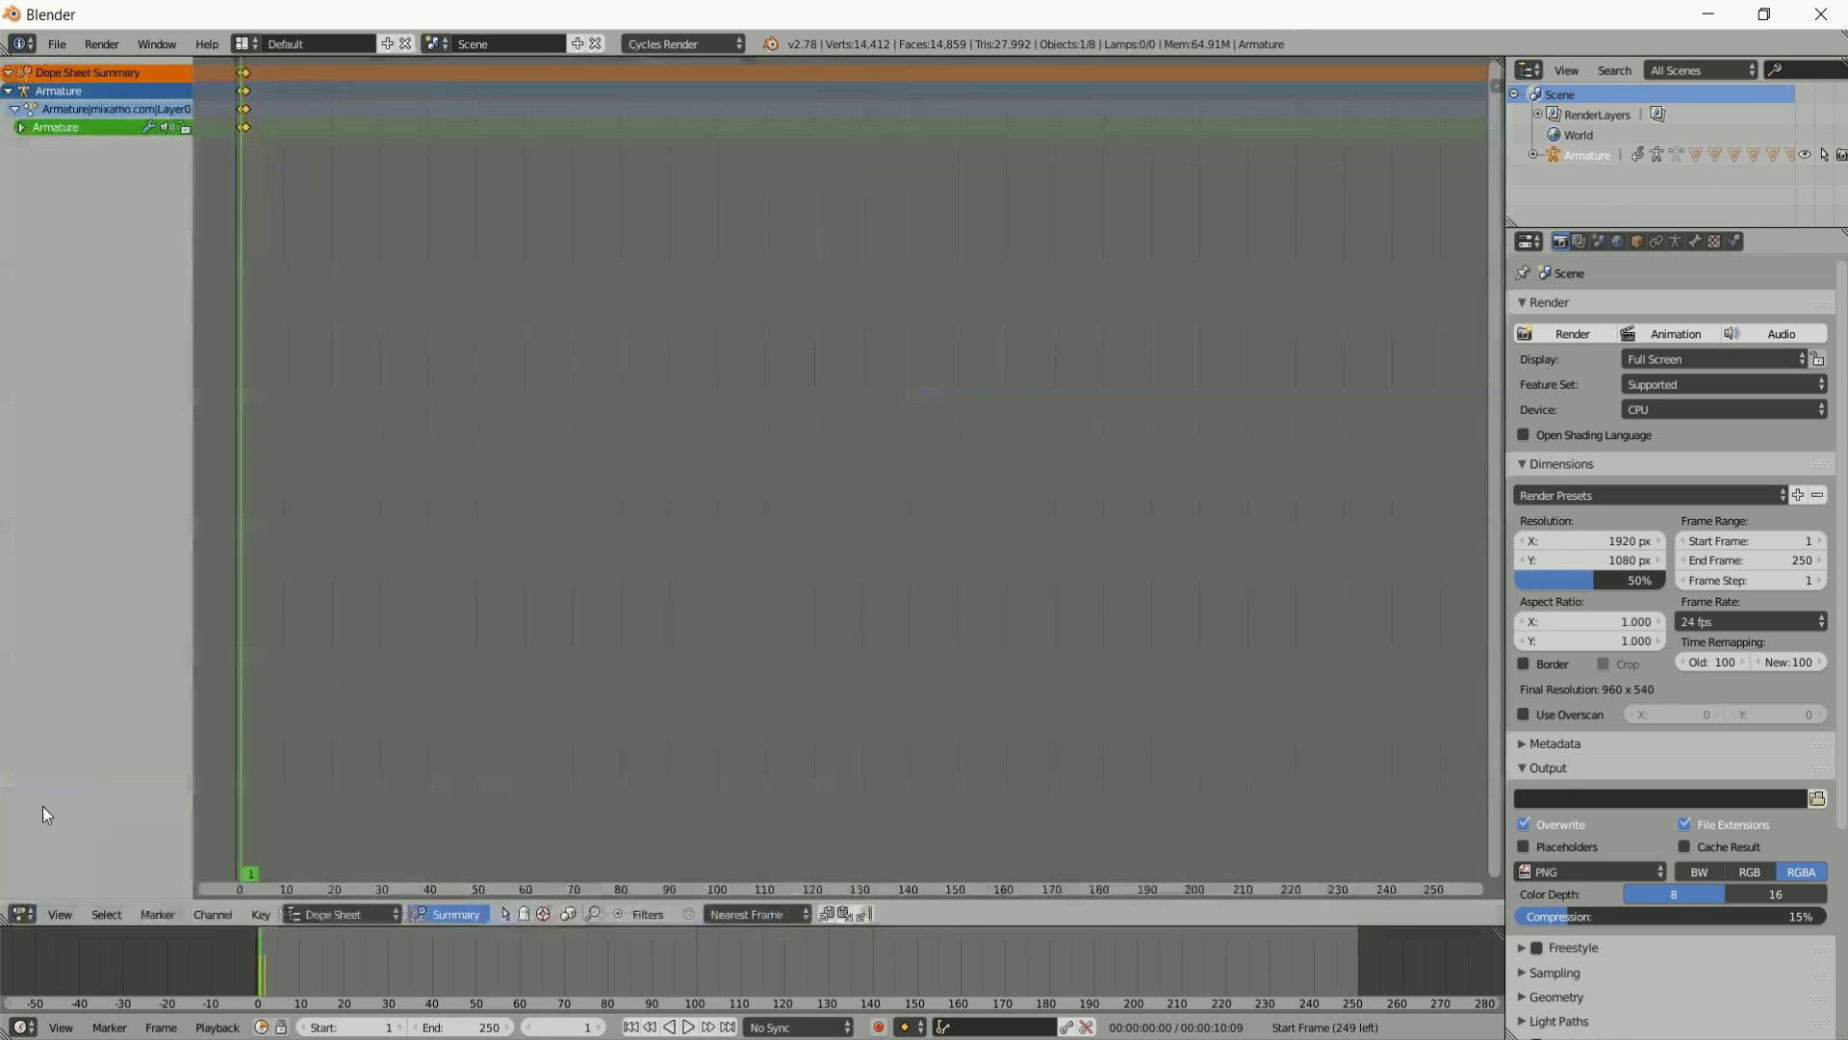
{"action": "left_click", "coordinate": [343, 912]}
{"action": "left_click", "coordinate": [334, 869]}
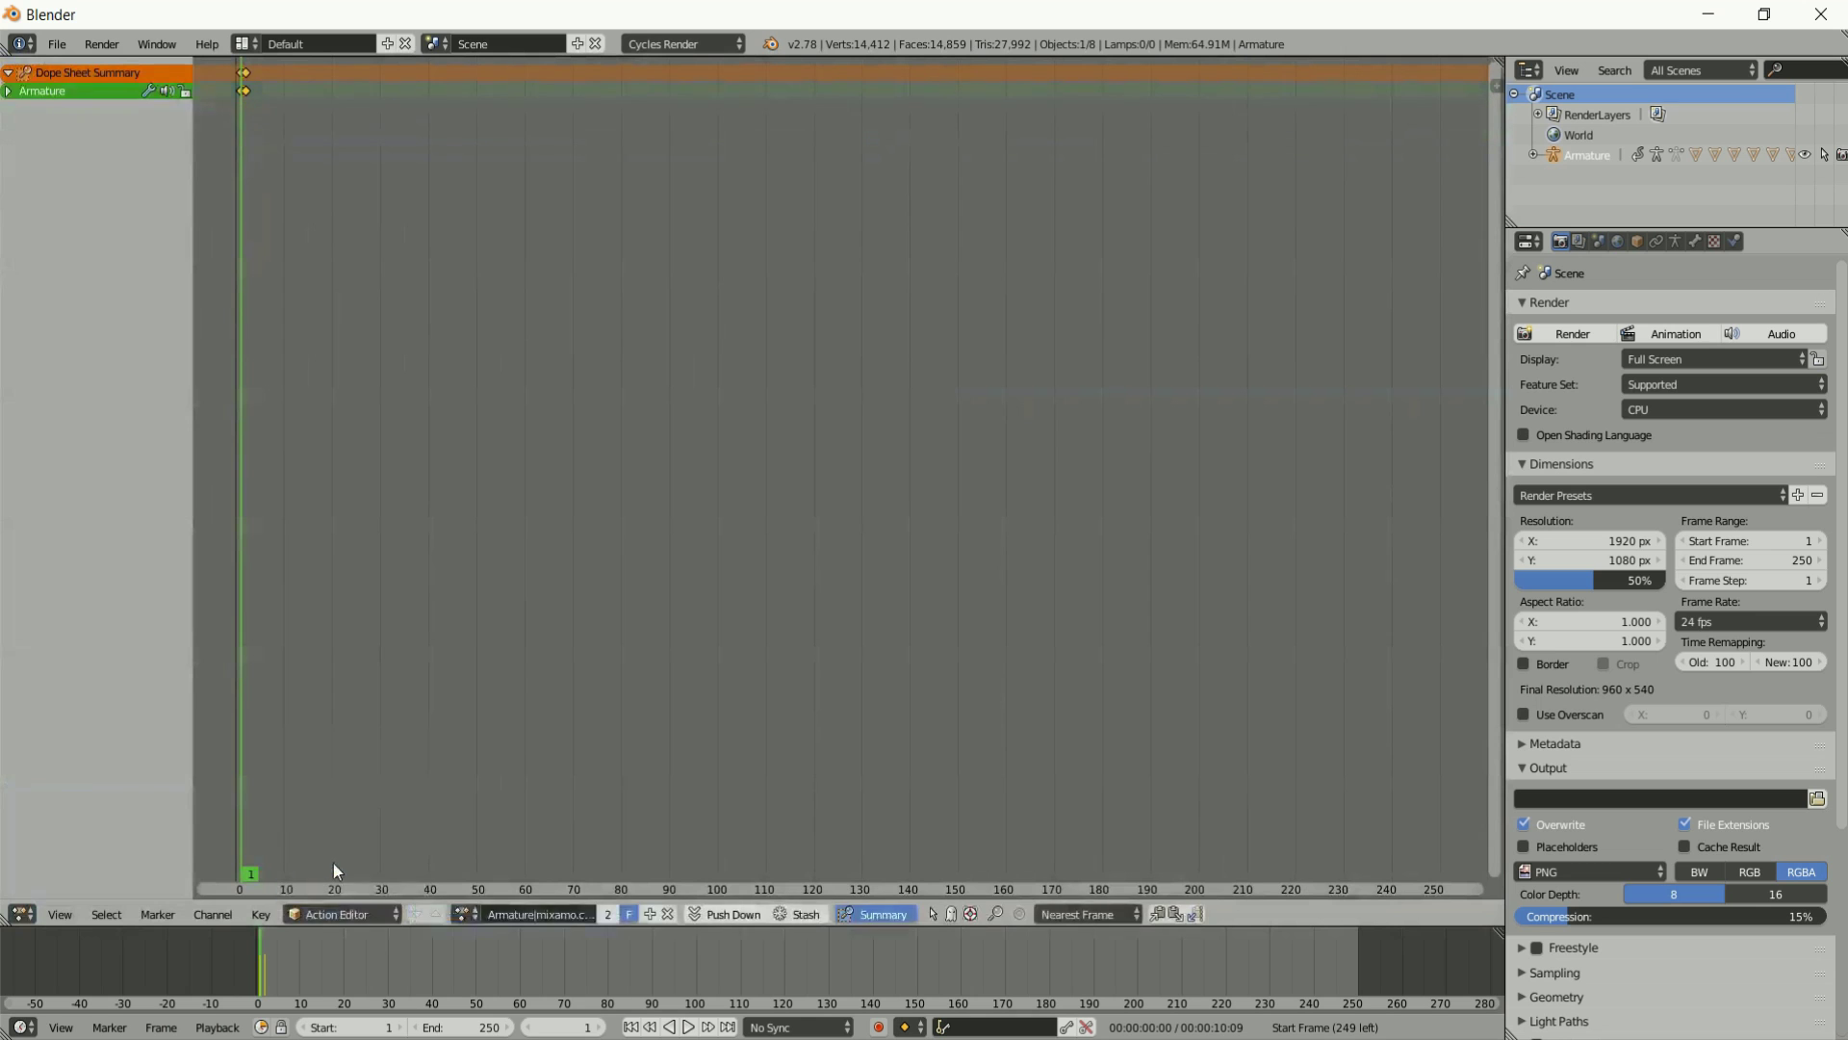
{"action": "left_click", "coordinate": [465, 913]}
{"action": "left_click", "coordinate": [496, 734]}
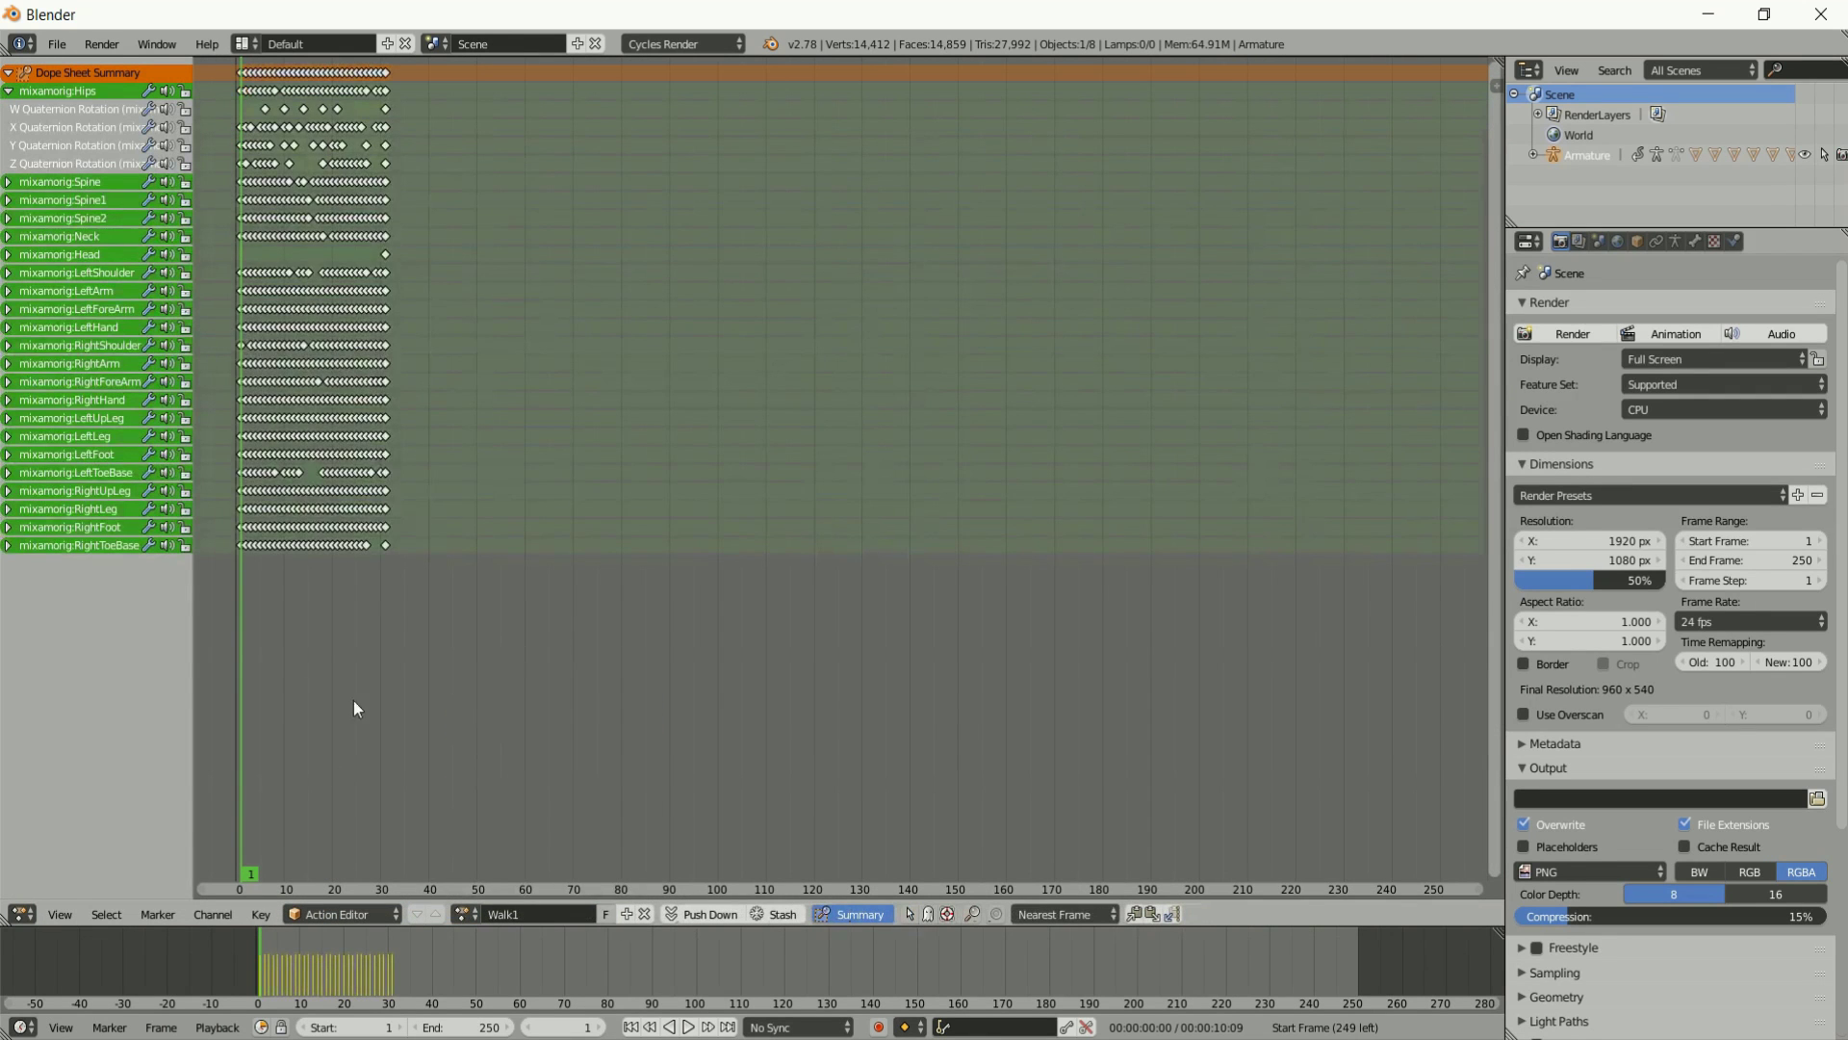
{"action": "scroll", "coordinate": [354, 708], "scroll_direction": "left", "scroll_amount": 5, "text": "ctrl"}
Play the walk animation in the 3D View, then stop it and return the armature to its T-pose at frame 1.
{"action": "left_click", "coordinate": [22, 914]}
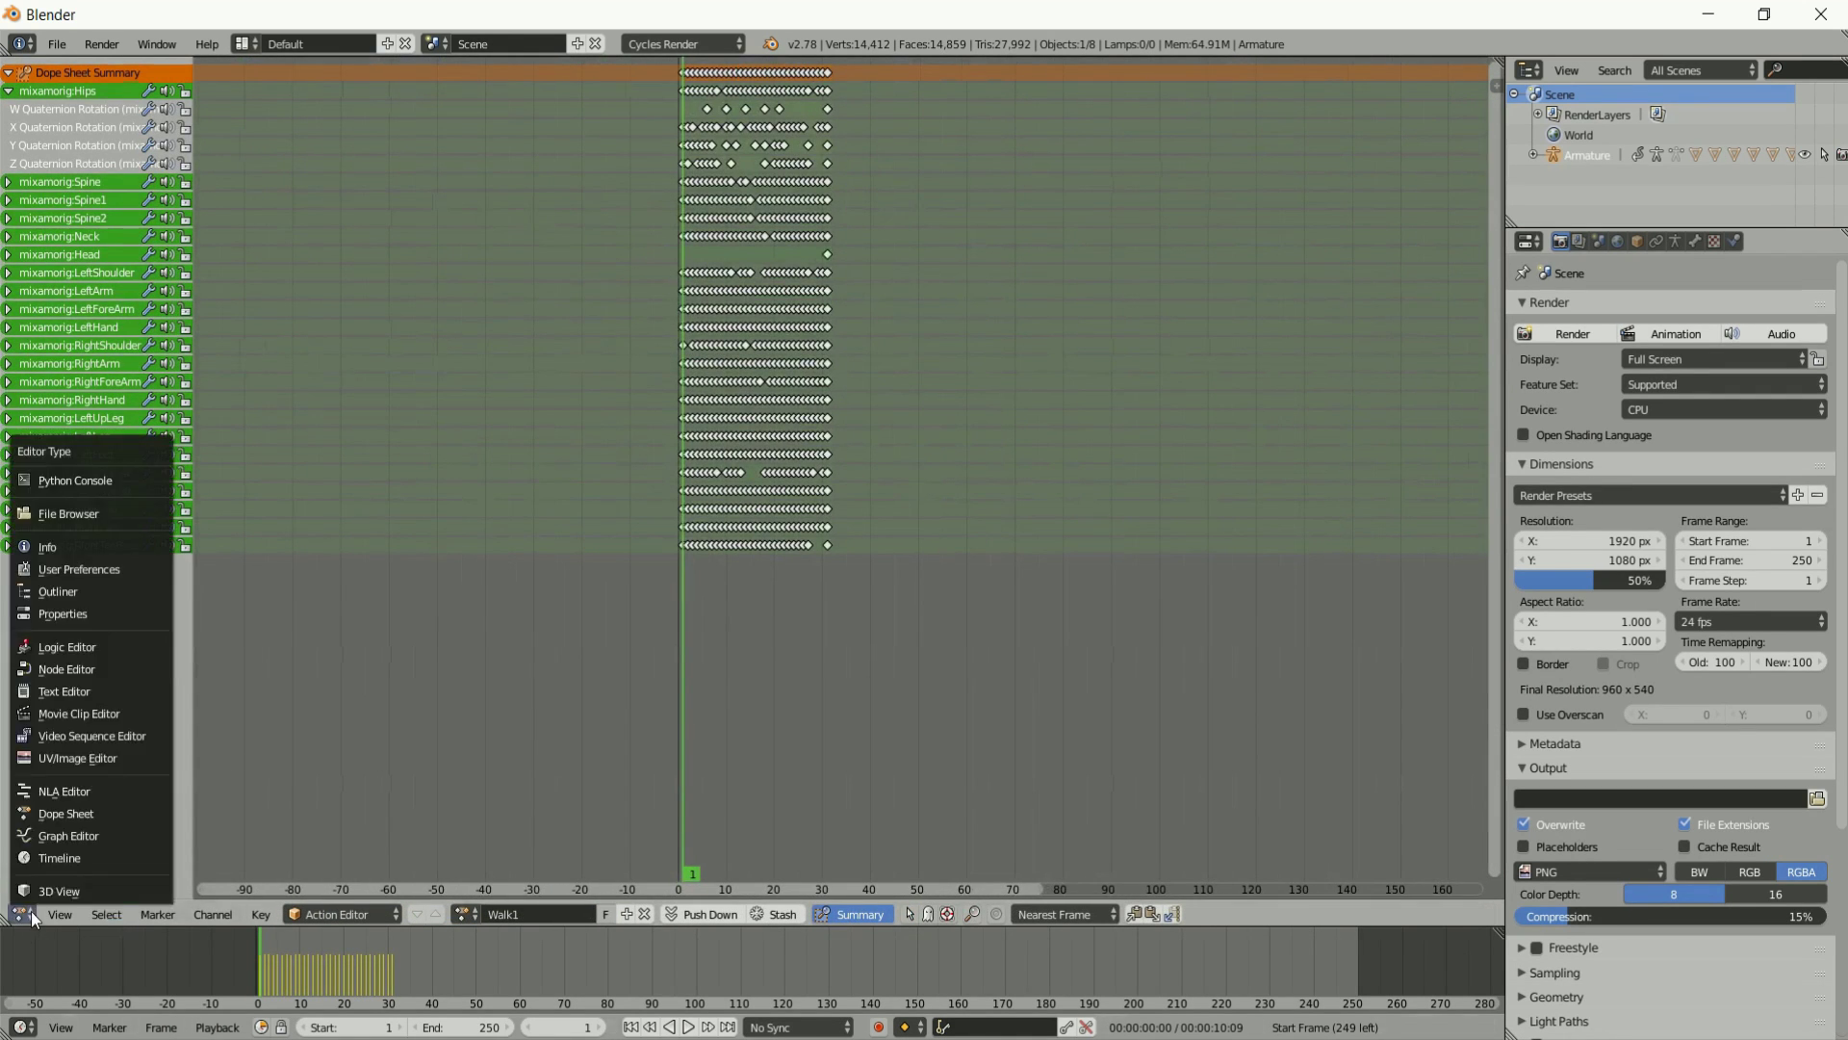
{"action": "left_click", "coordinate": [43, 890]}
{"action": "key", "text": "alt+a"}
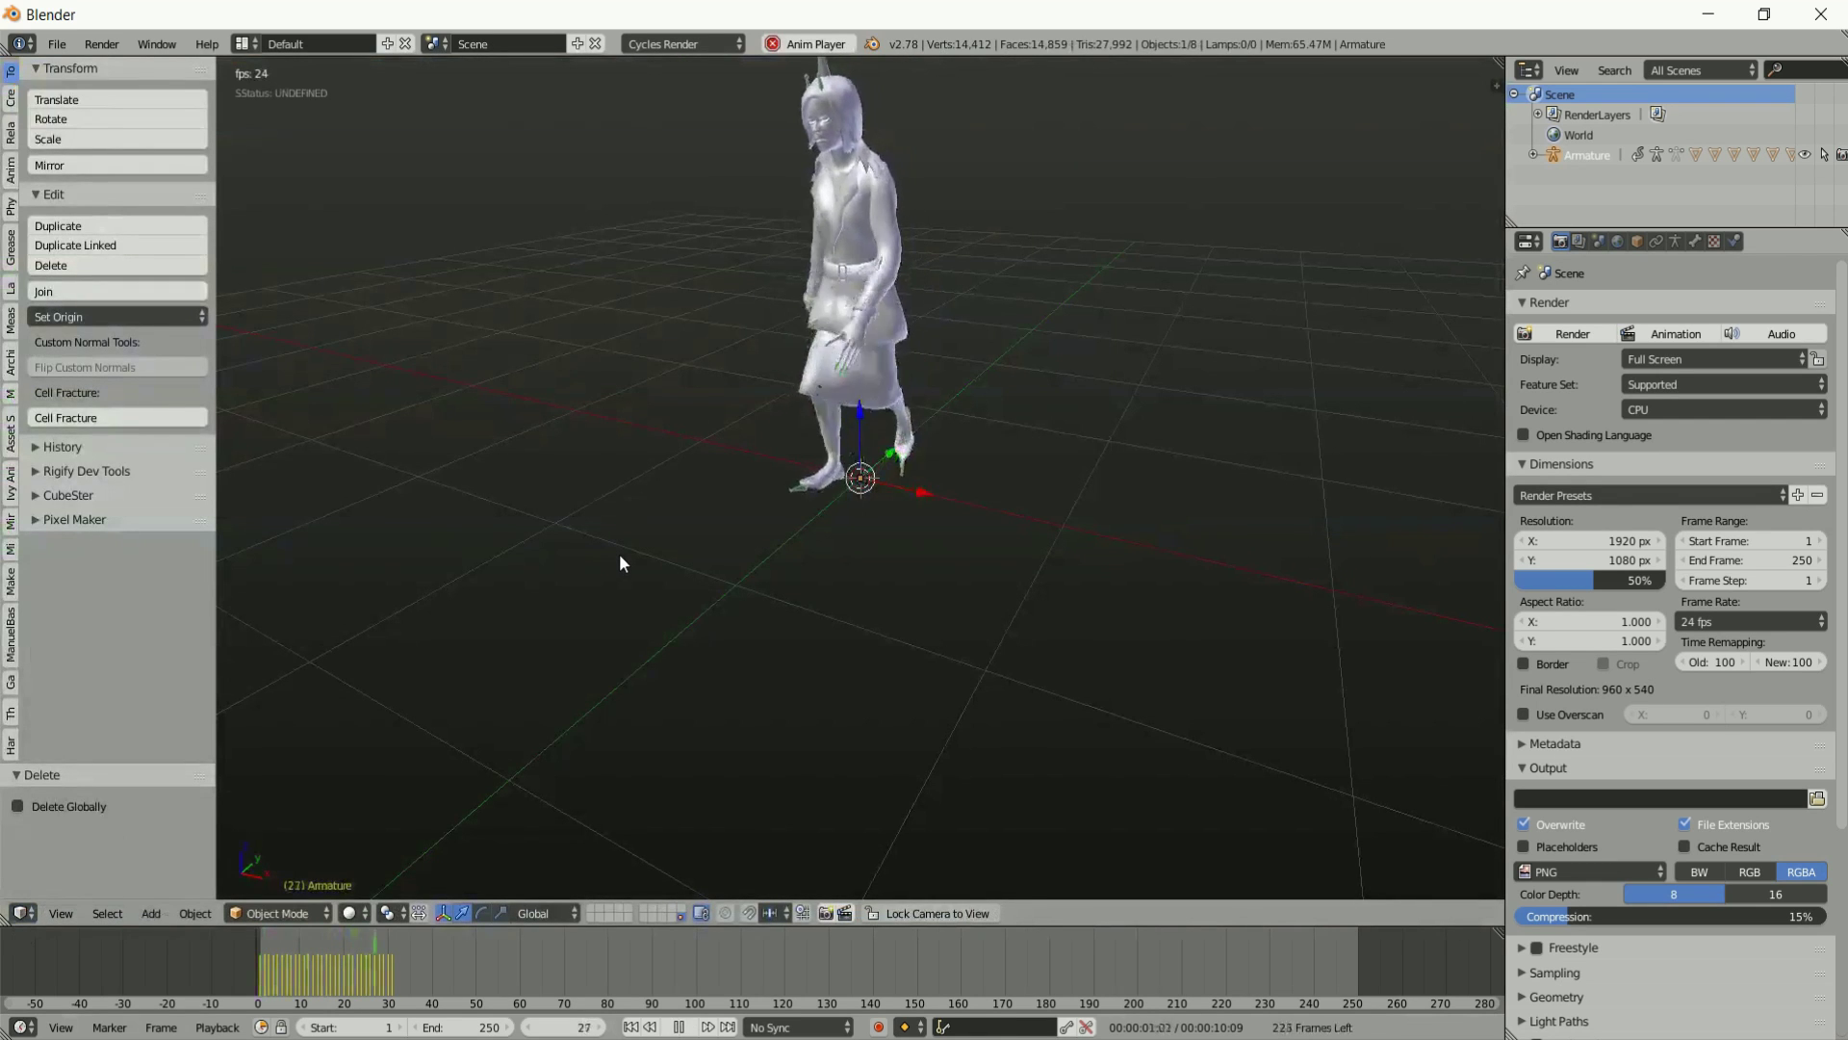
{"action": "key", "text": "alt+a"}
{"action": "key", "text": "shift+Left"}
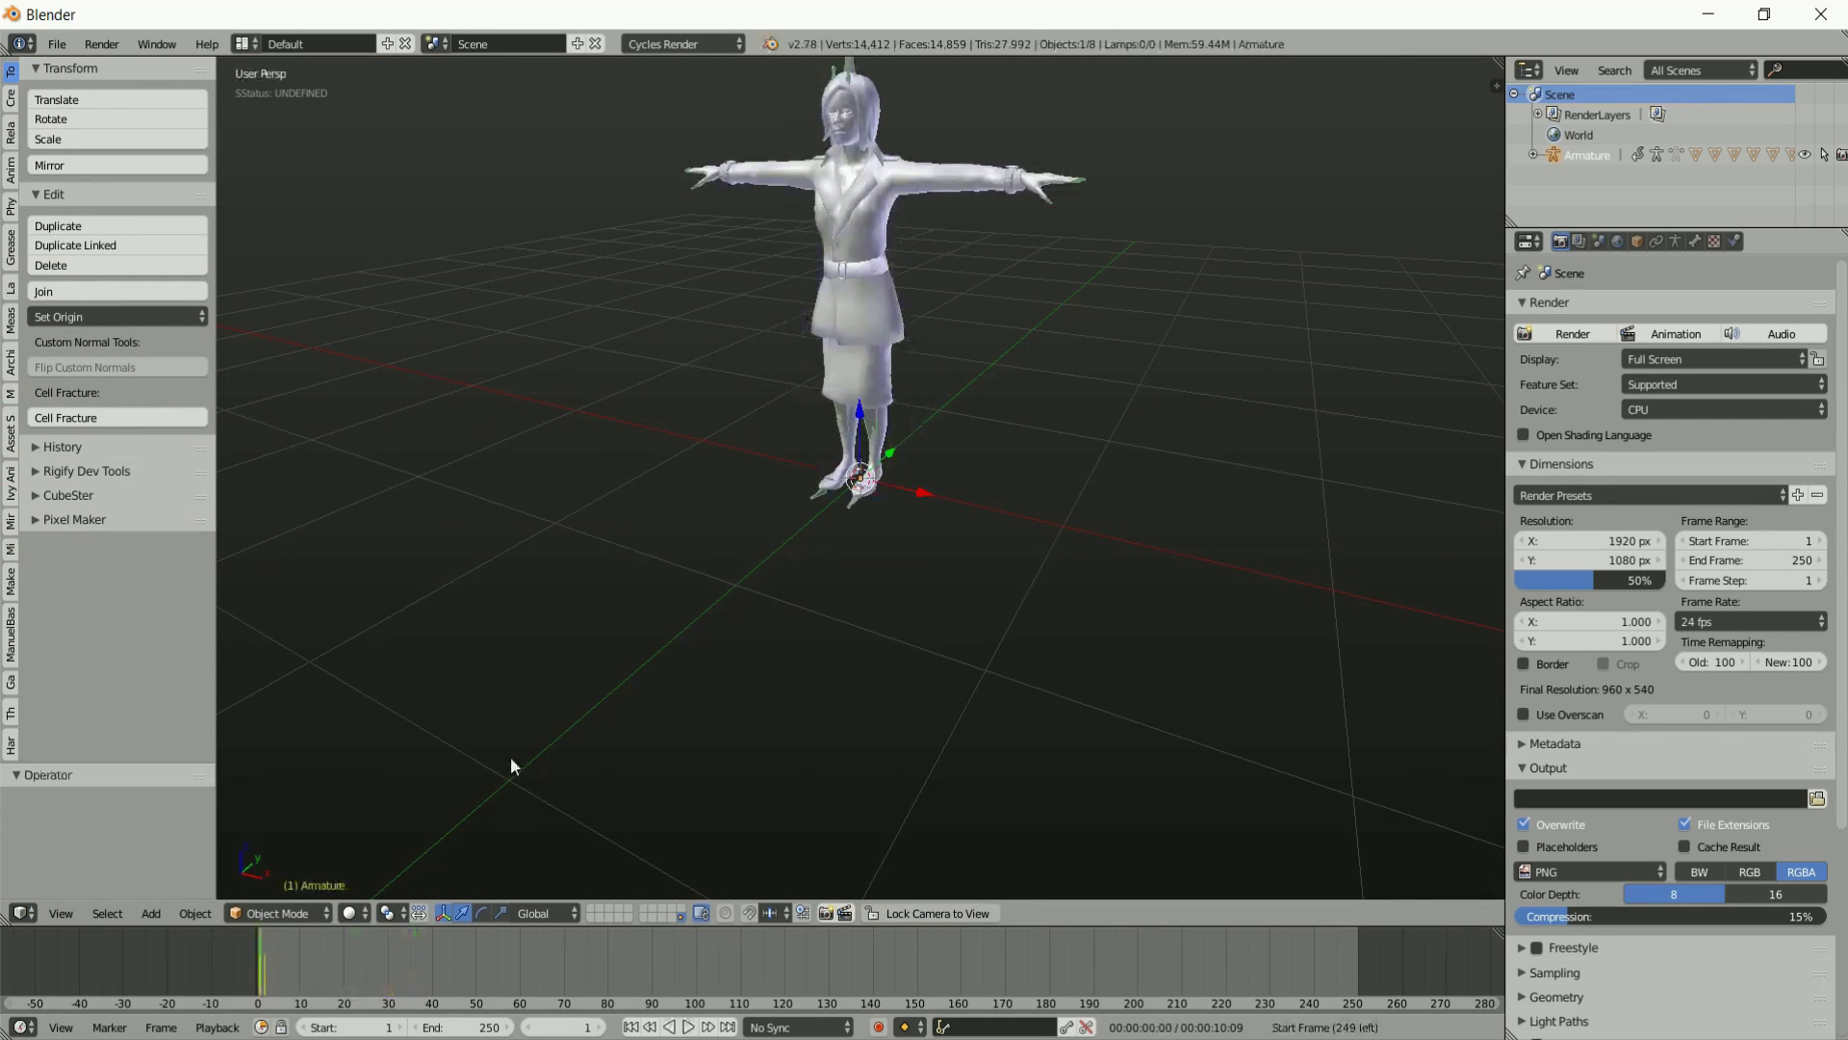
Rotate the armature around the global Z axis by 90° twice so the character faces the opposite way.
{"action": "middle_click_drag", "start_coordinate": [511, 764], "coordinate": [687, 591]}
{"action": "scroll", "coordinate": [687, 591], "scroll_direction": "up", "scroll_amount": 5}
{"action": "scroll", "coordinate": [753, 547], "scroll_direction": "down", "scroll_amount": 6}
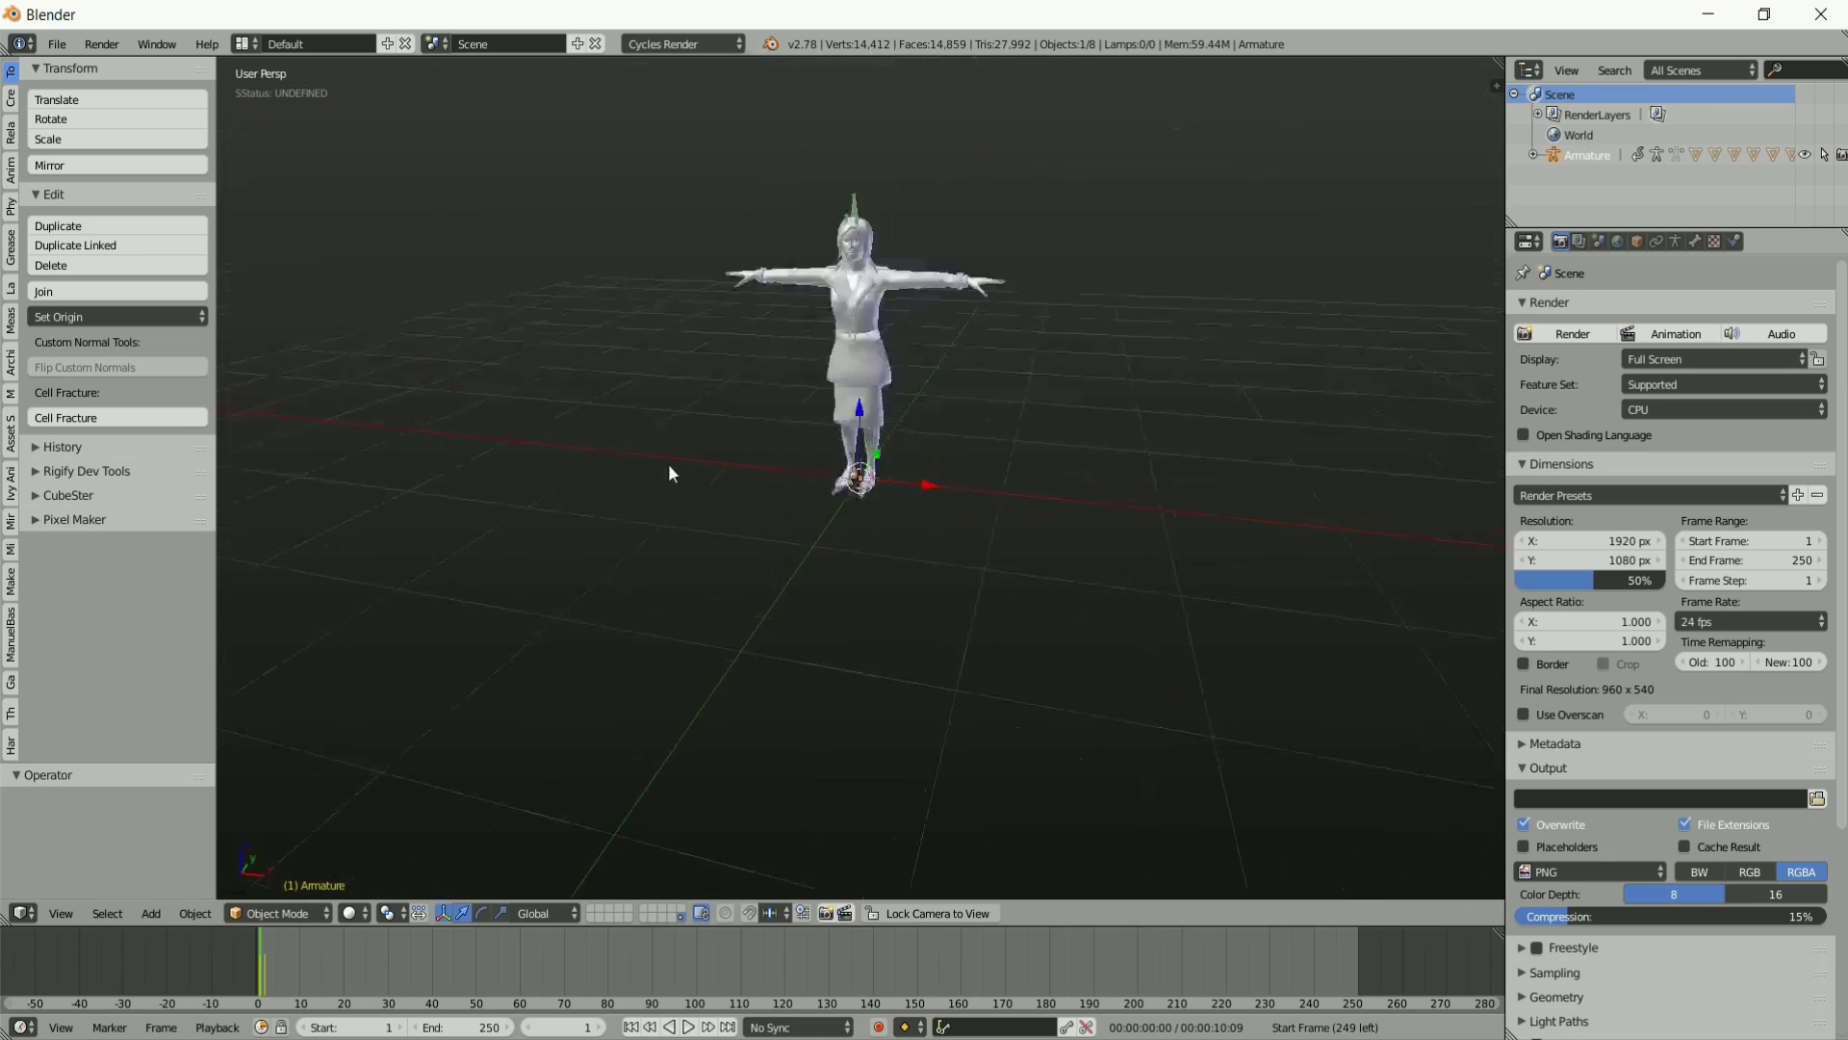
{"action": "middle_click_drag", "start_coordinate": [668, 464], "coordinate": [1030, 546]}
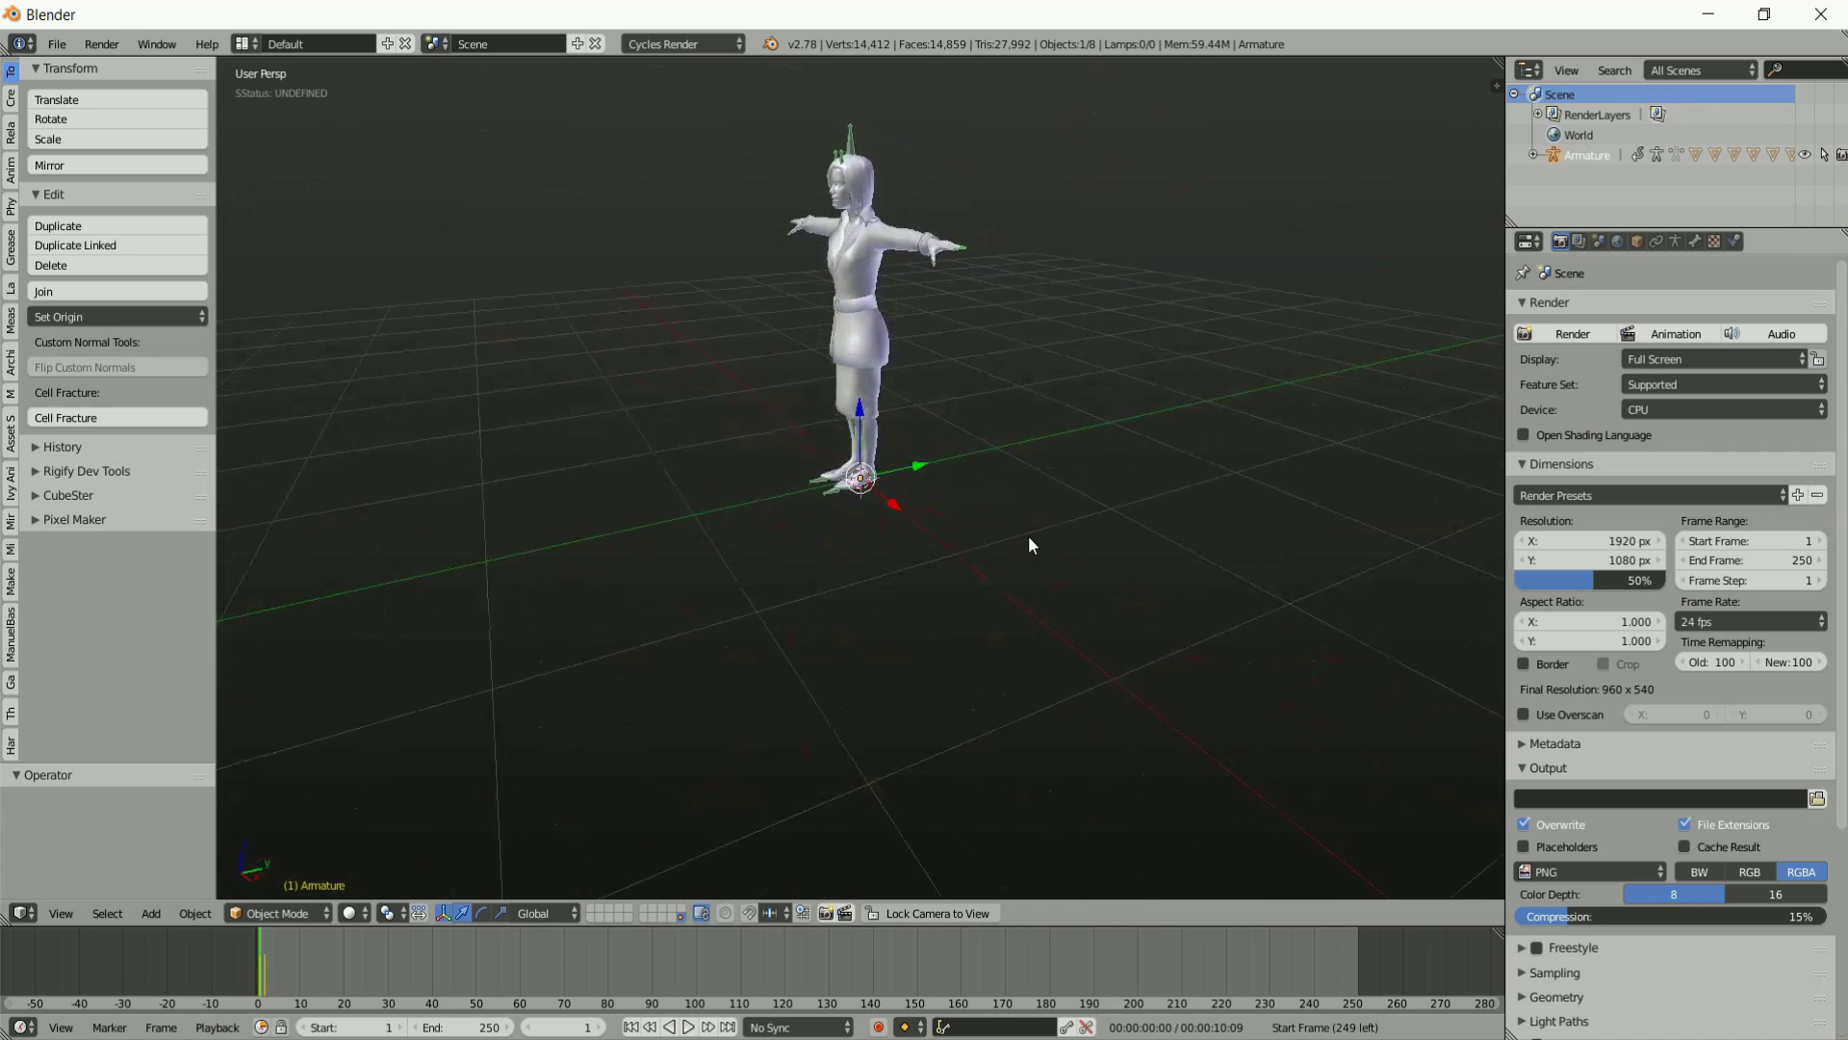
{"action": "key", "text": "r"}
{"action": "key", "text": "z"}
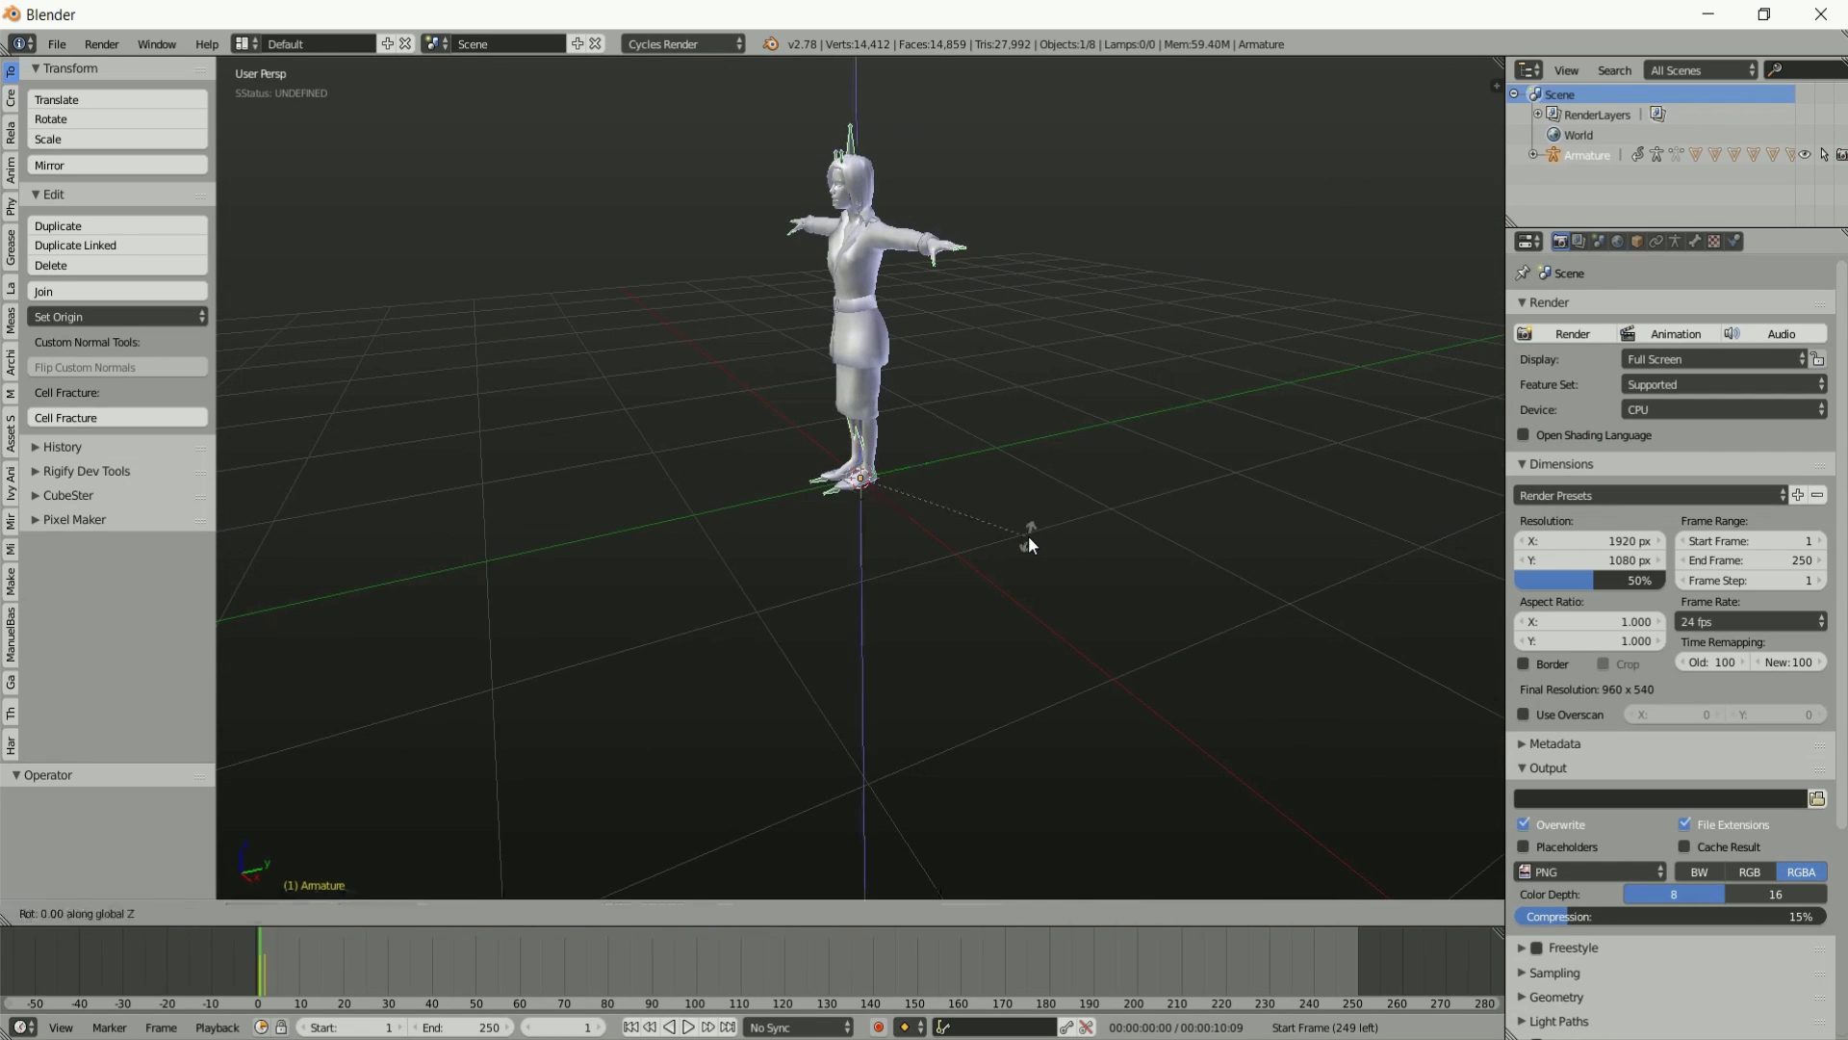
{"action": "type", "text": "90"}
{"action": "key", "text": "Return"}
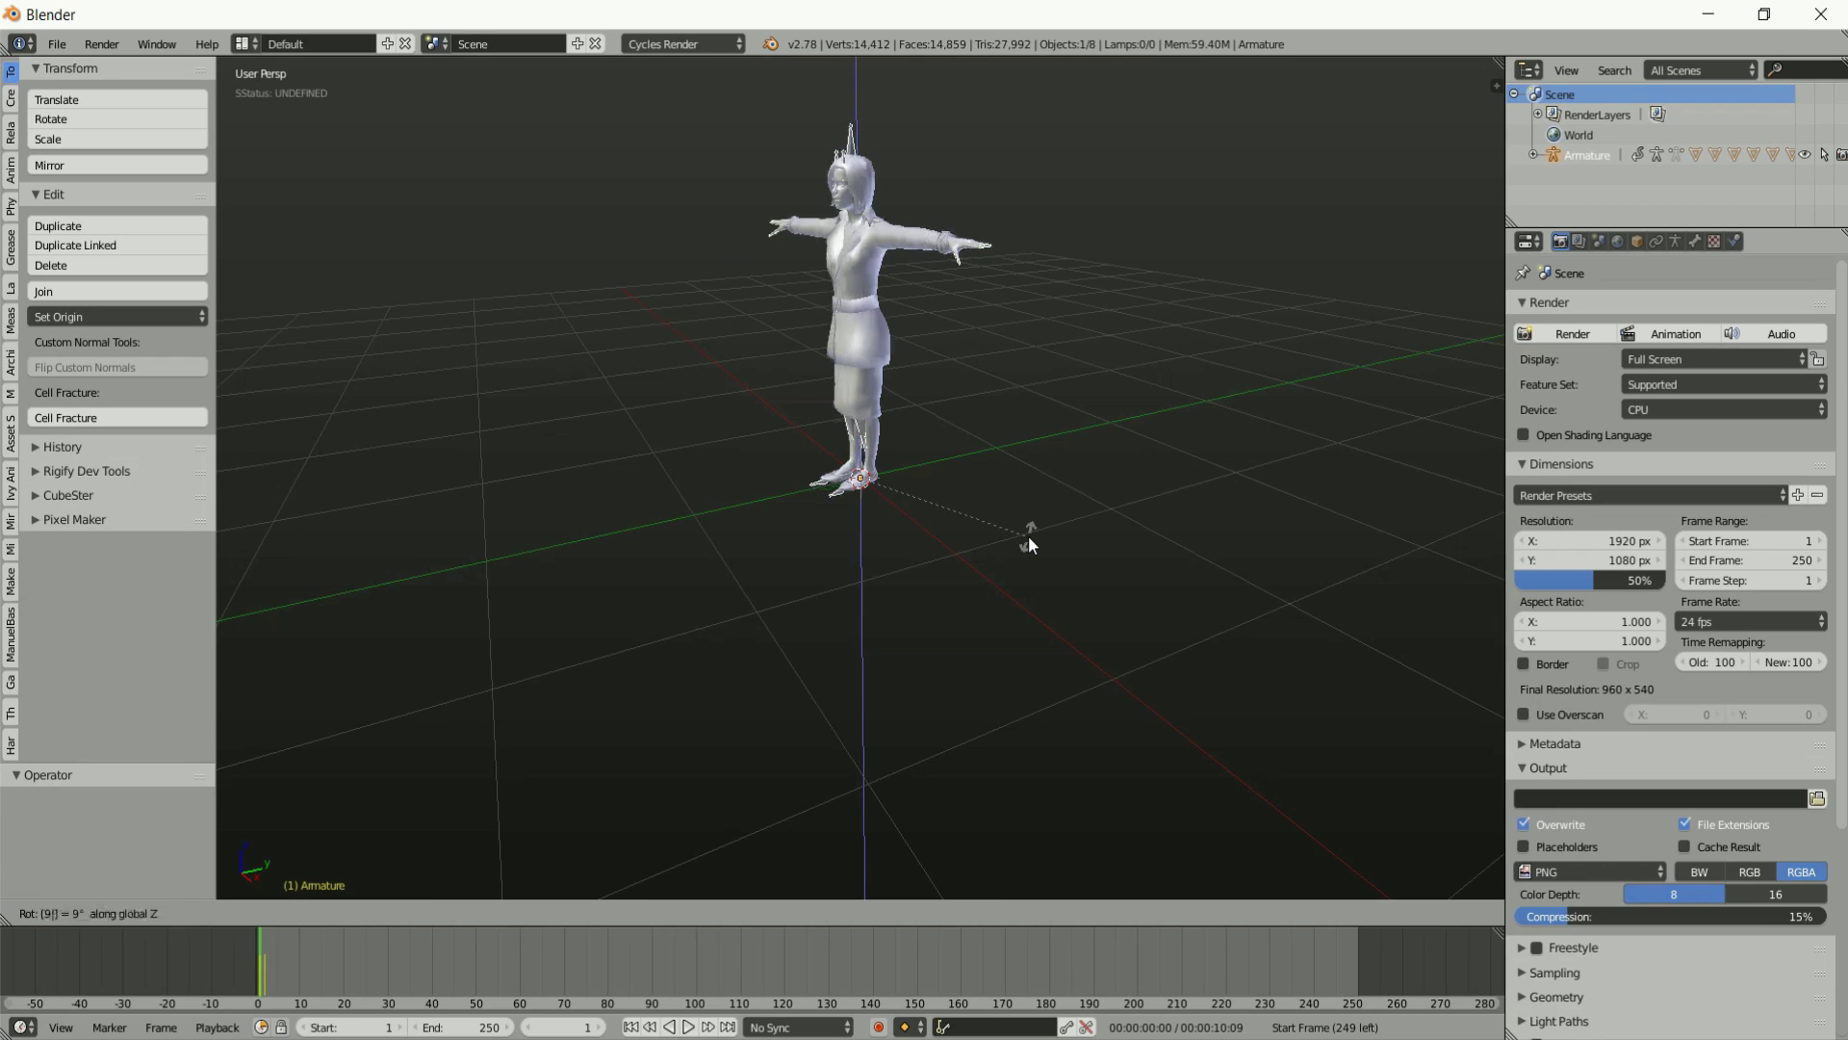
{"action": "type", "text": "90"}
{"action": "key", "text": "Return"}
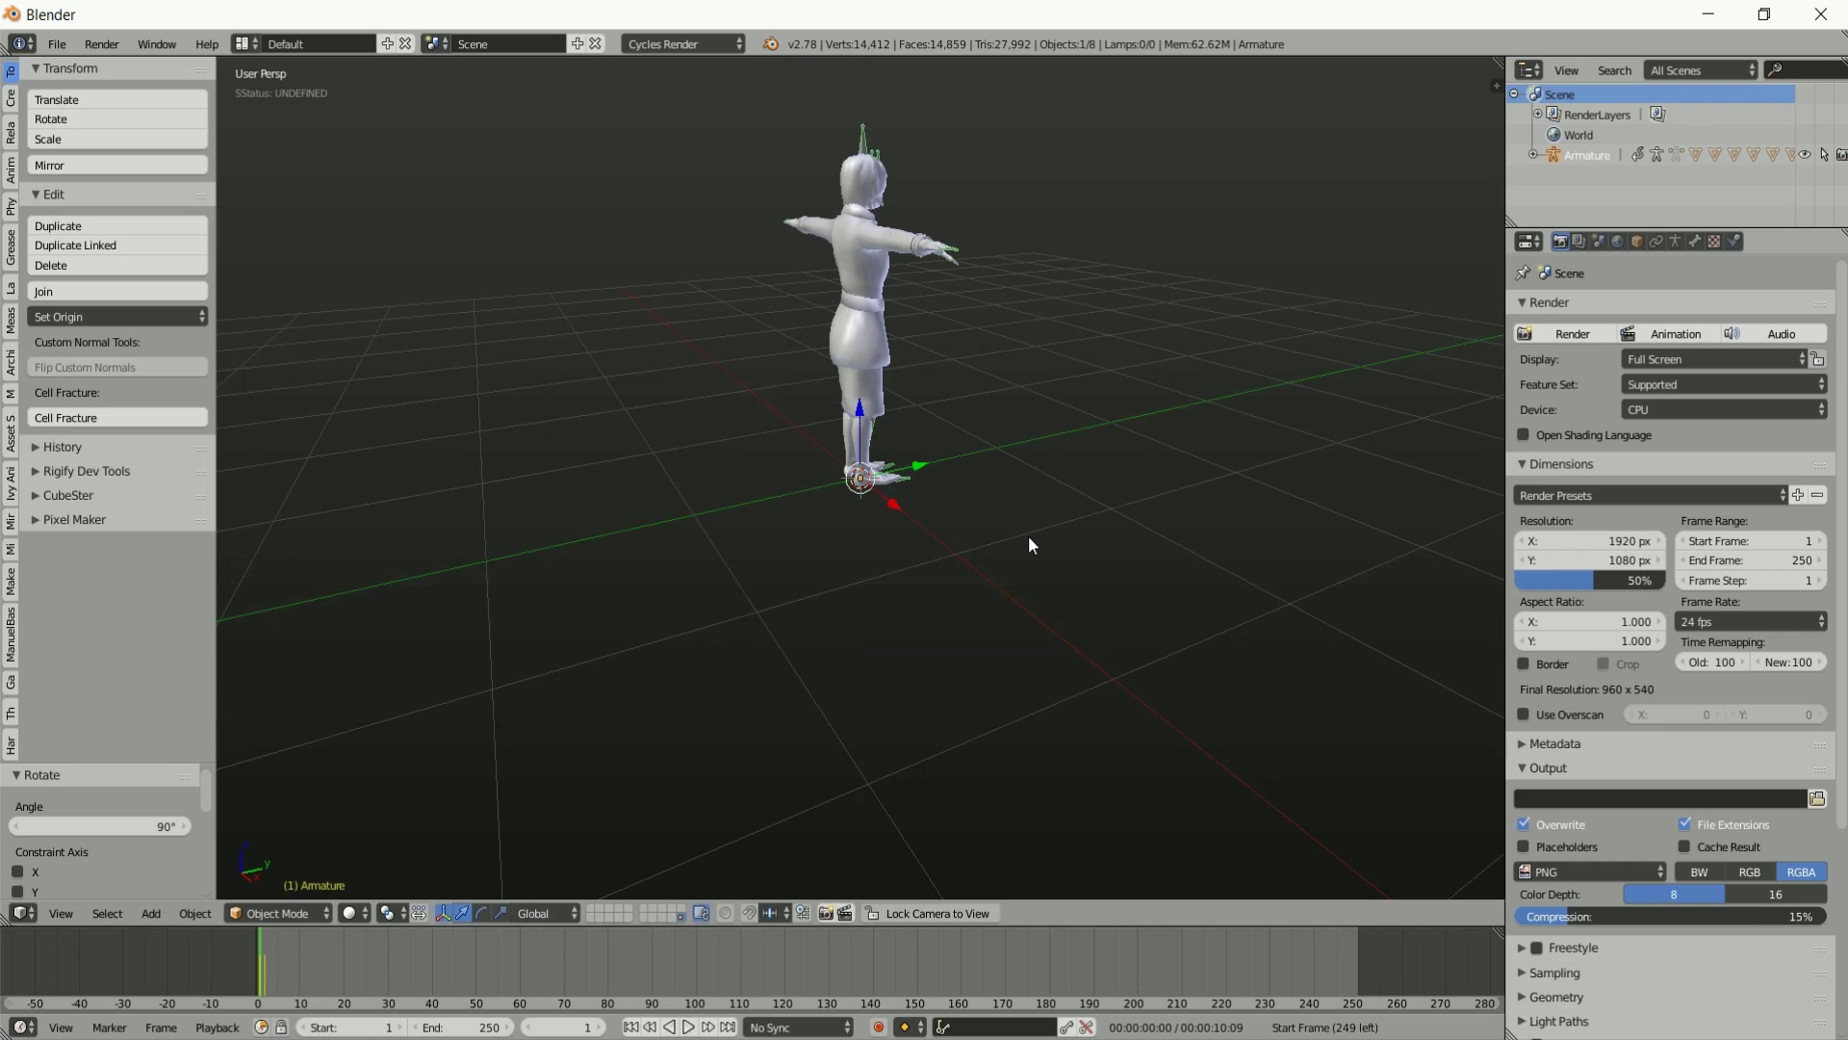
Review the armature's rotation and scale values in its transform properties, and its armature data settings.
{"action": "middle_click_drag", "start_coordinate": [1030, 529], "coordinate": [817, 533]}
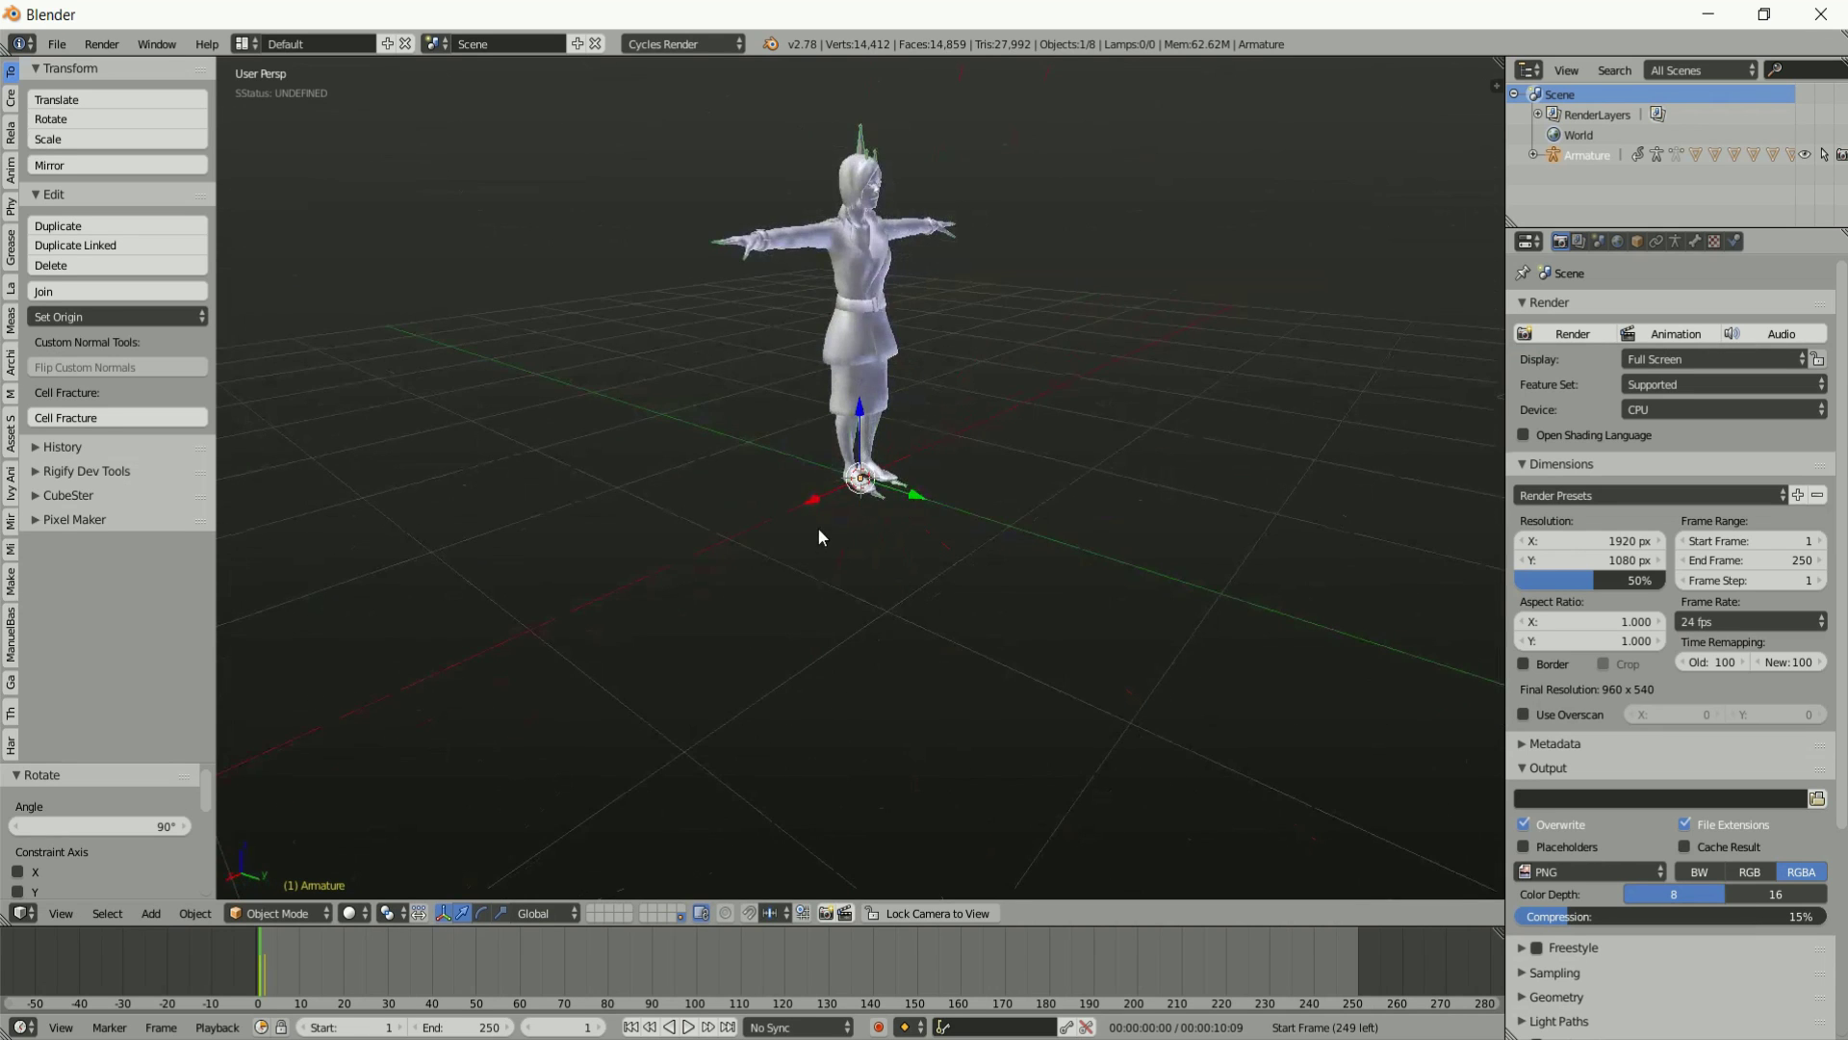
{"action": "key", "text": "n"}
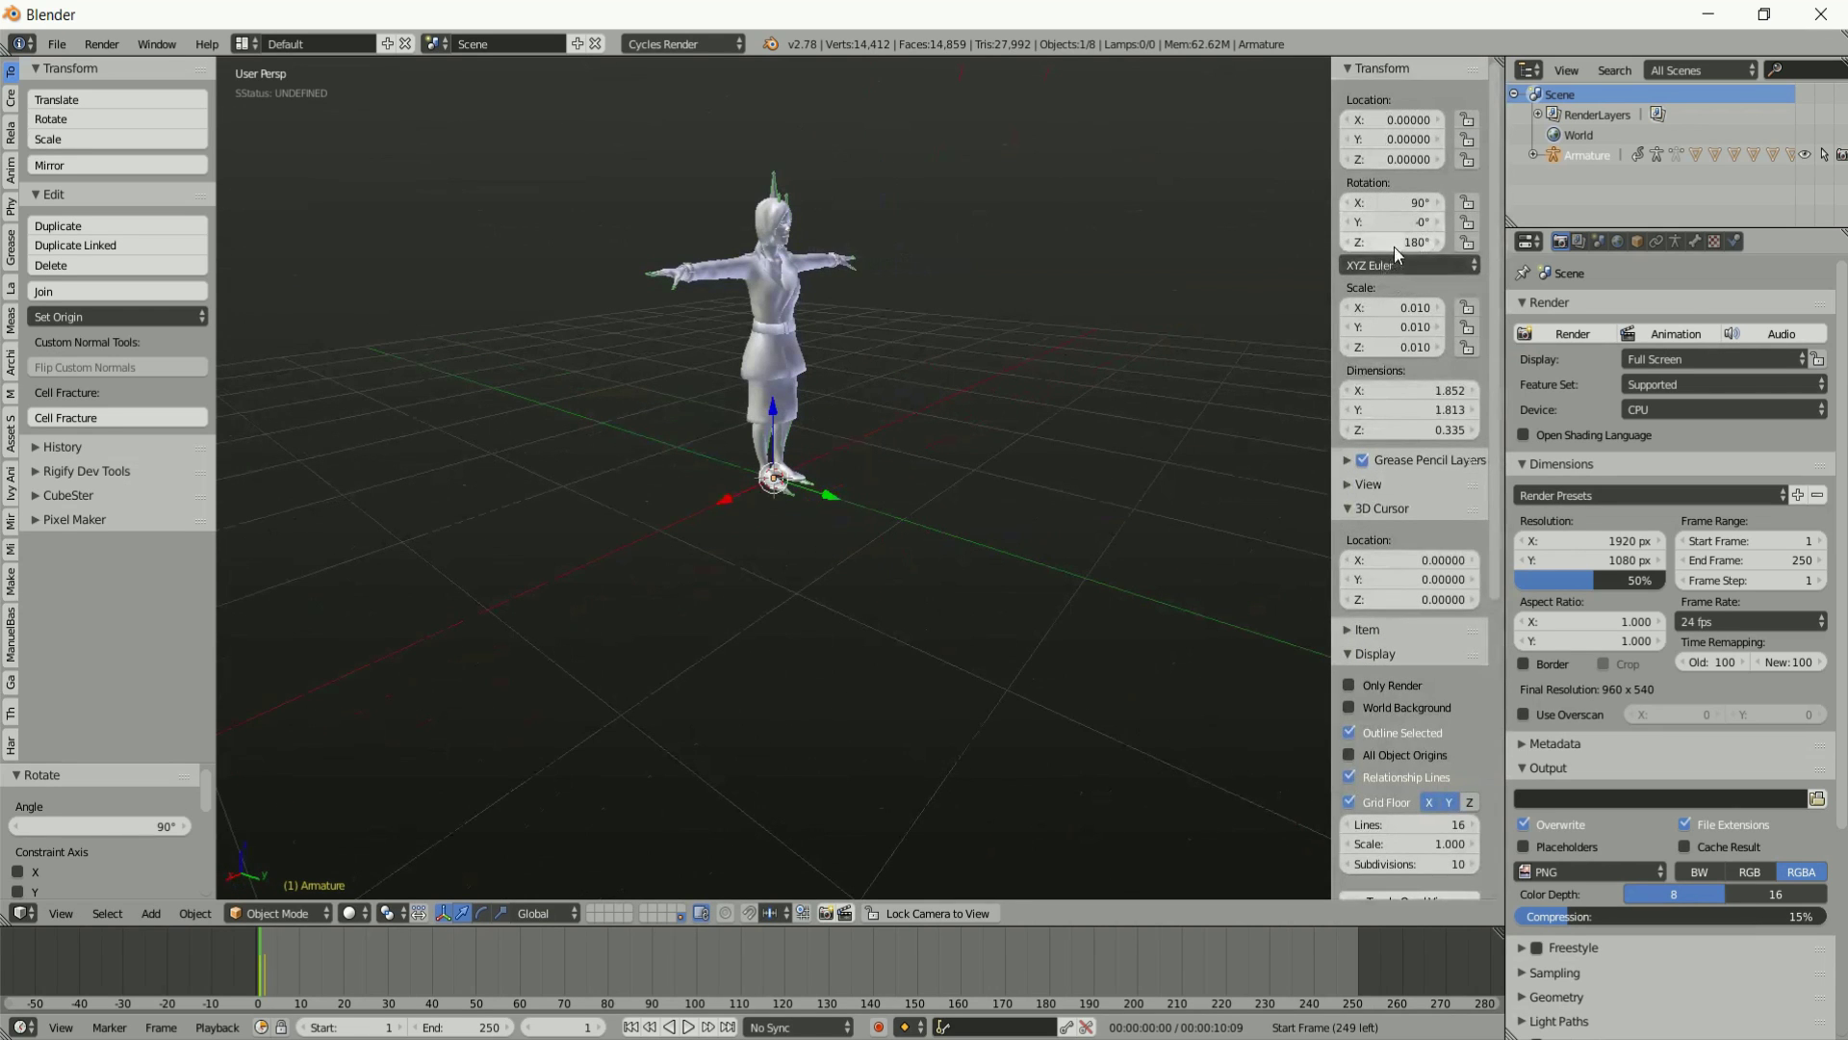
{"action": "type", "text": "0"}
{"action": "key", "text": "Return"}
{"action": "key", "text": "n"}
{"action": "key", "text": "n"}
{"action": "key", "text": "n"}
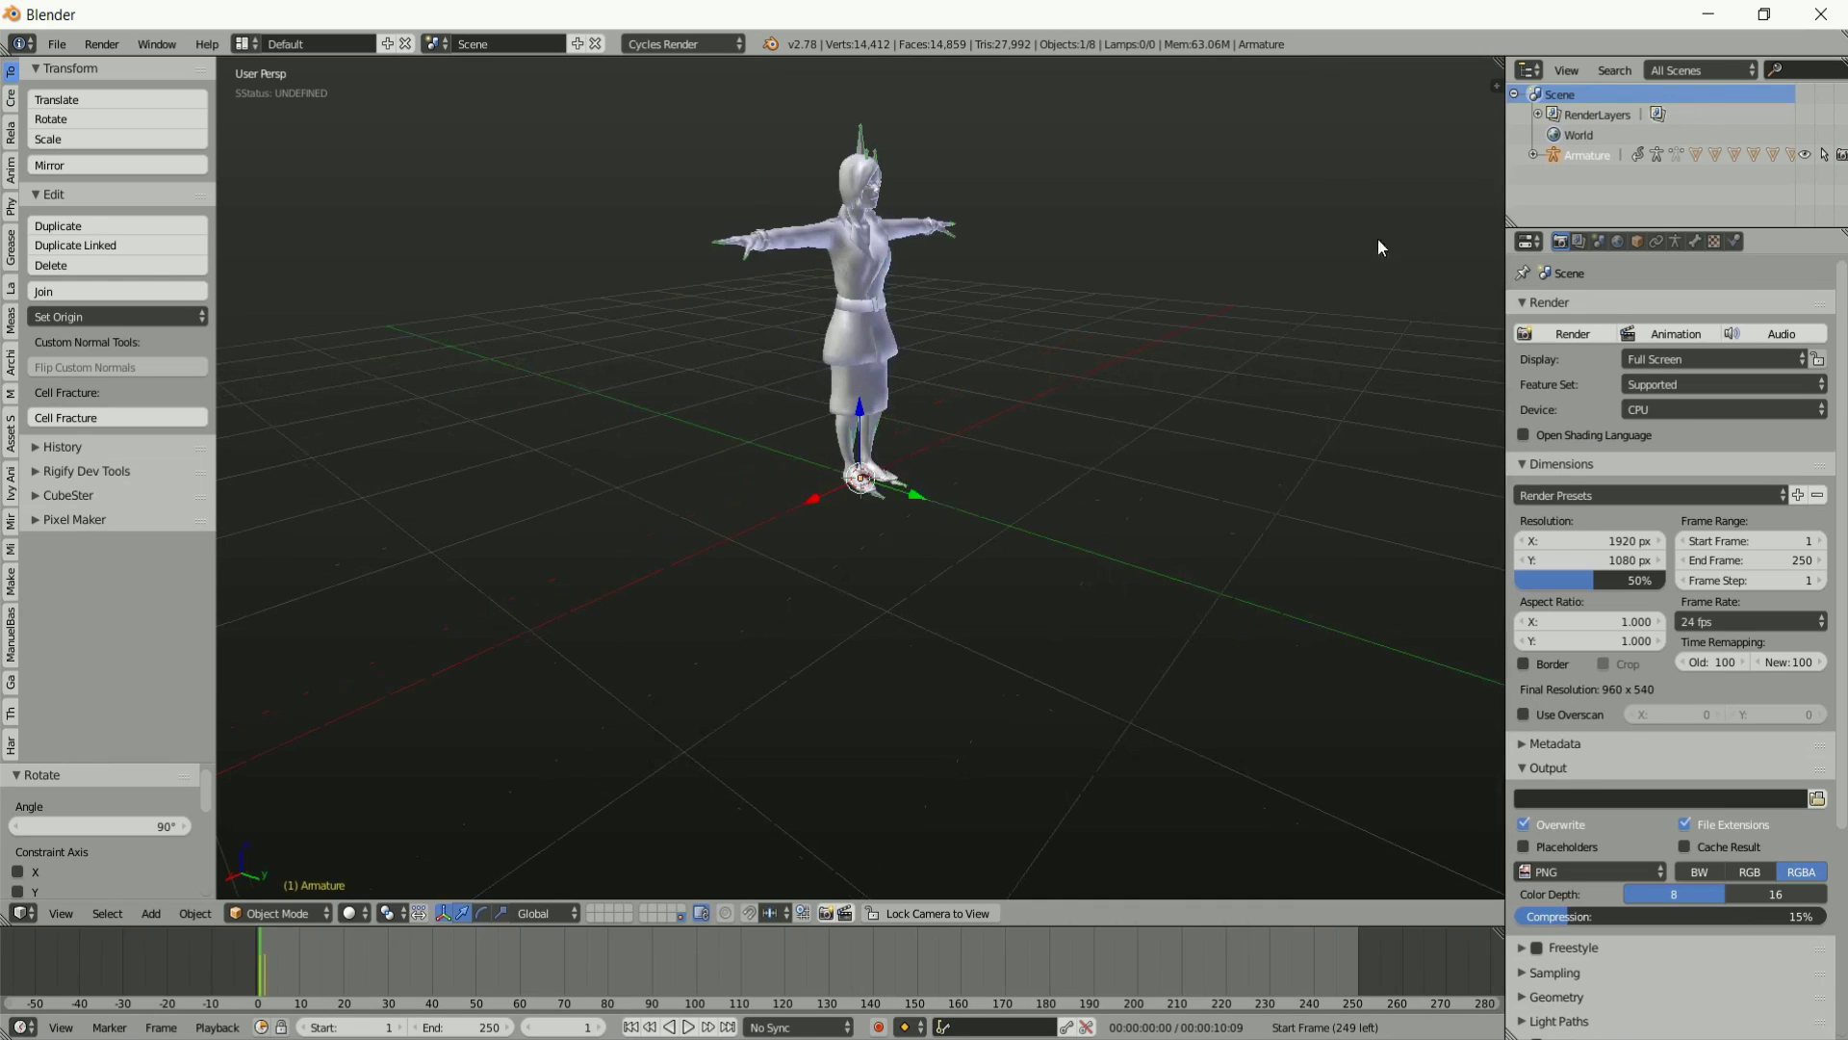
{"action": "left_click", "coordinate": [1677, 242]}
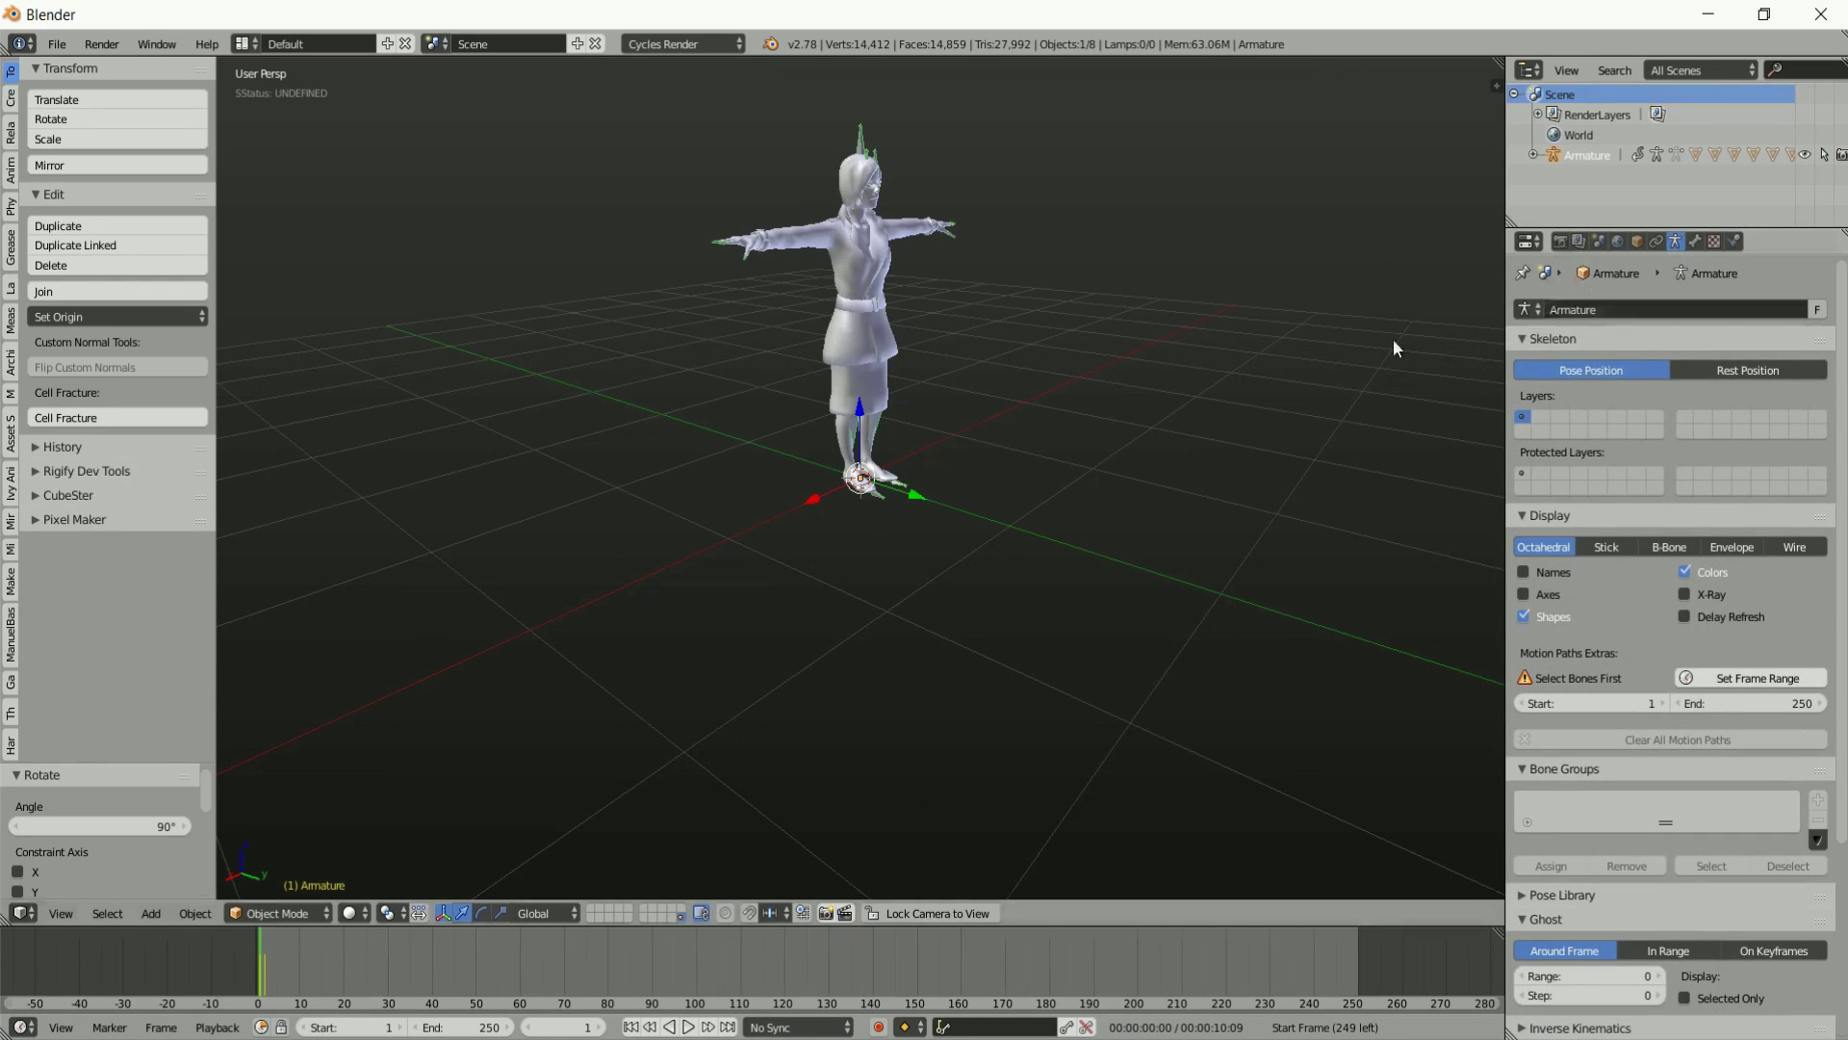
{"action": "left_click", "coordinate": [1562, 243]}
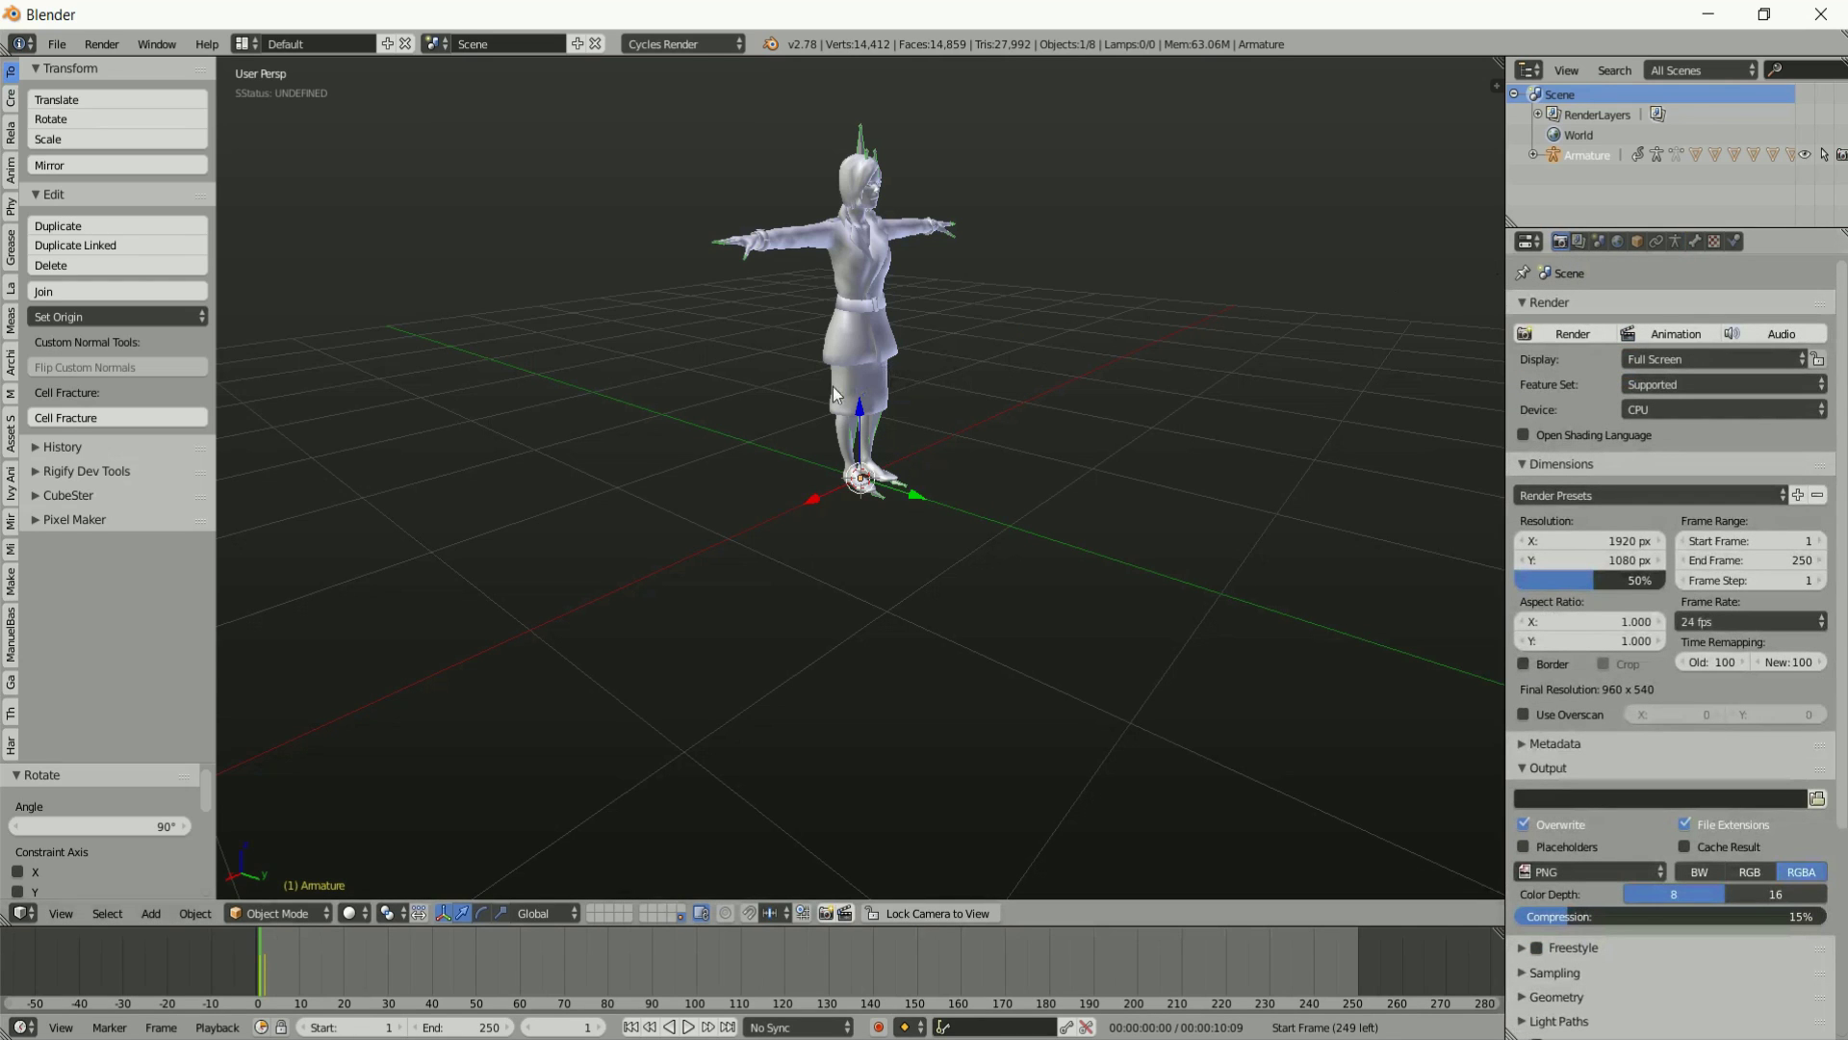
Apply the armature's rotation, and apply its scale as well.
{"action": "key", "text": "ctrl+a"}
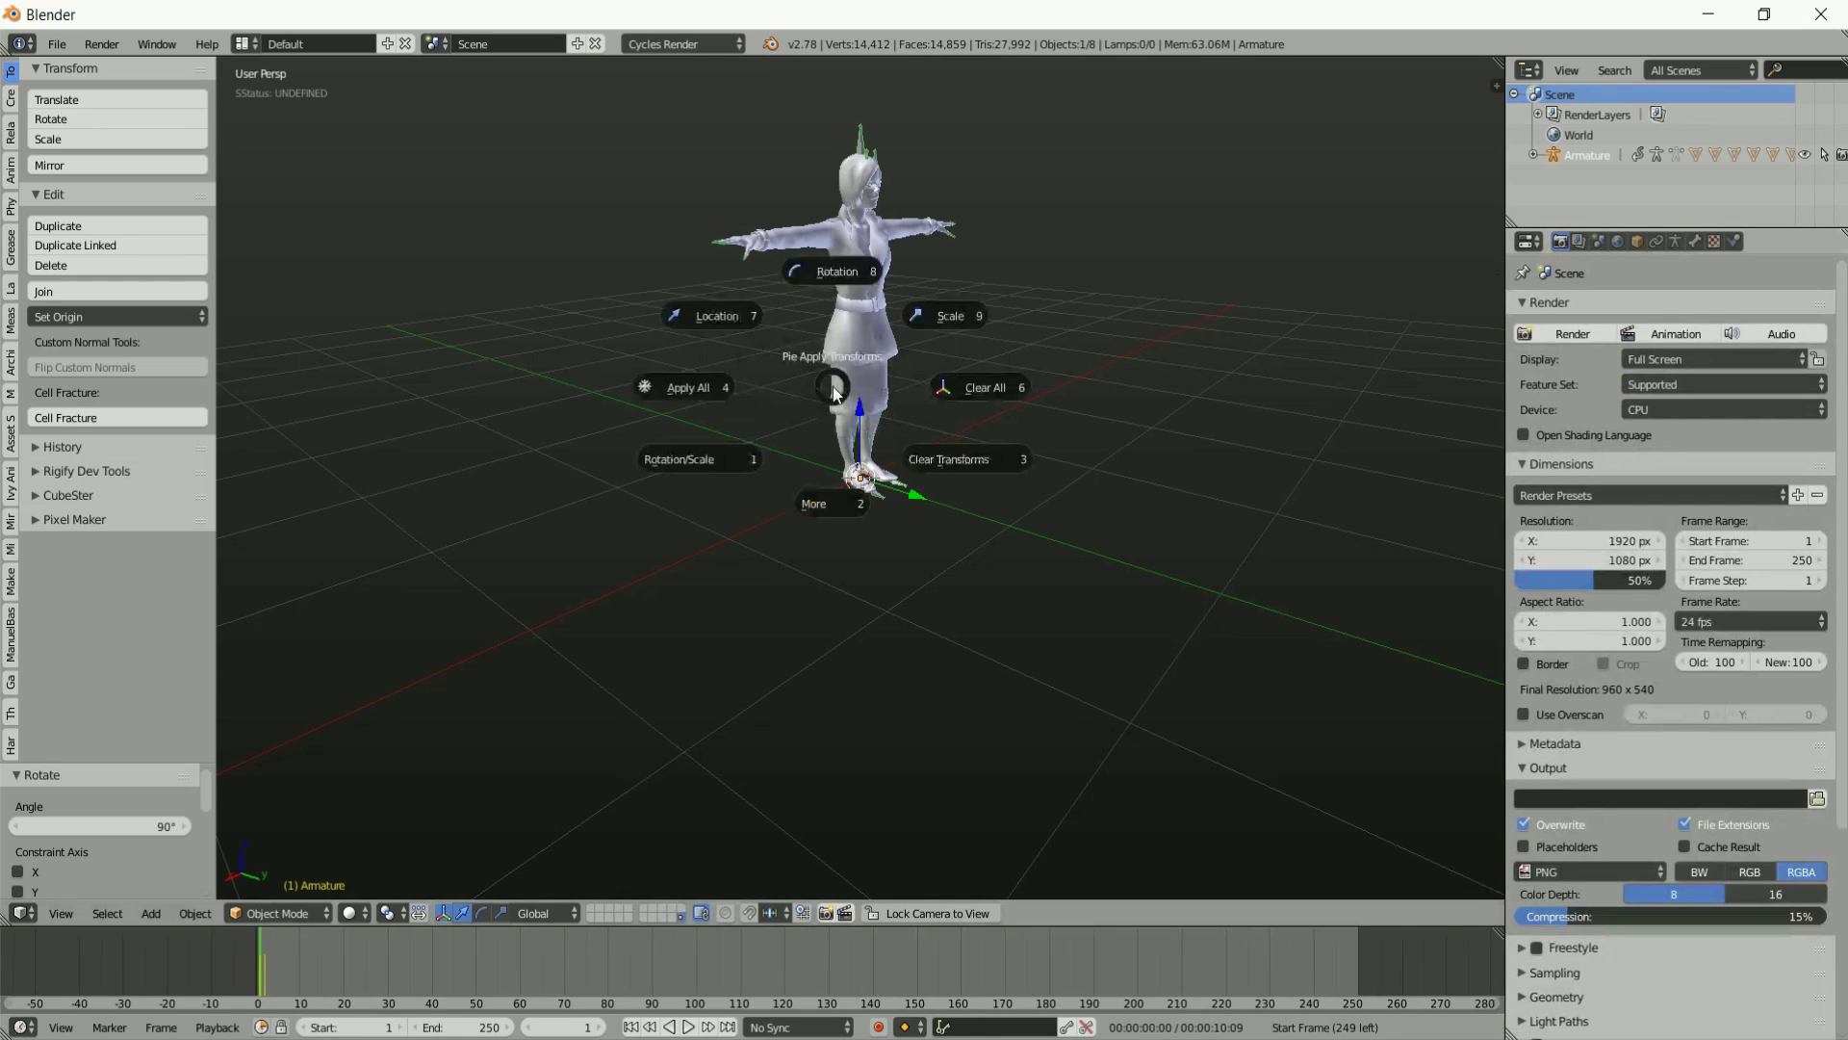
{"action": "left_click", "coordinate": [836, 283]}
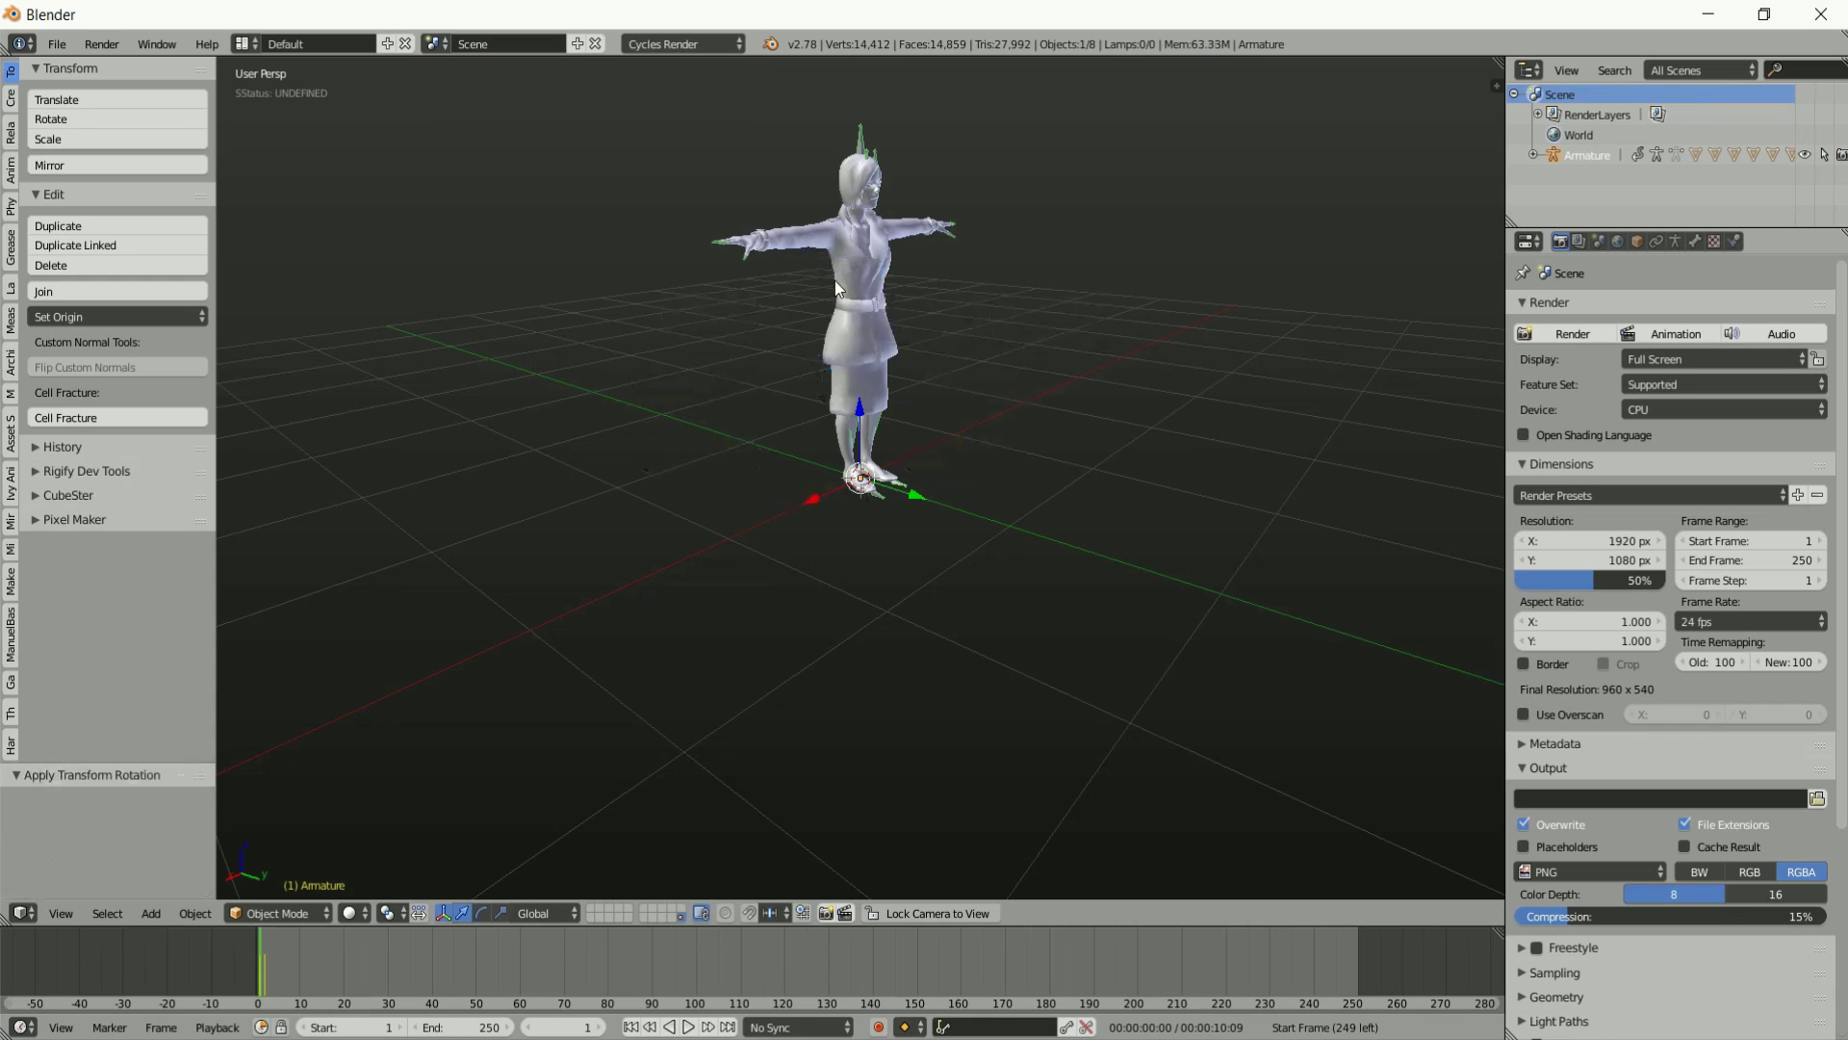
{"action": "key", "text": "n"}
{"action": "key", "text": "n"}
{"action": "key", "text": "ctrl+a"}
{"action": "left_click", "coordinate": [847, 262]}
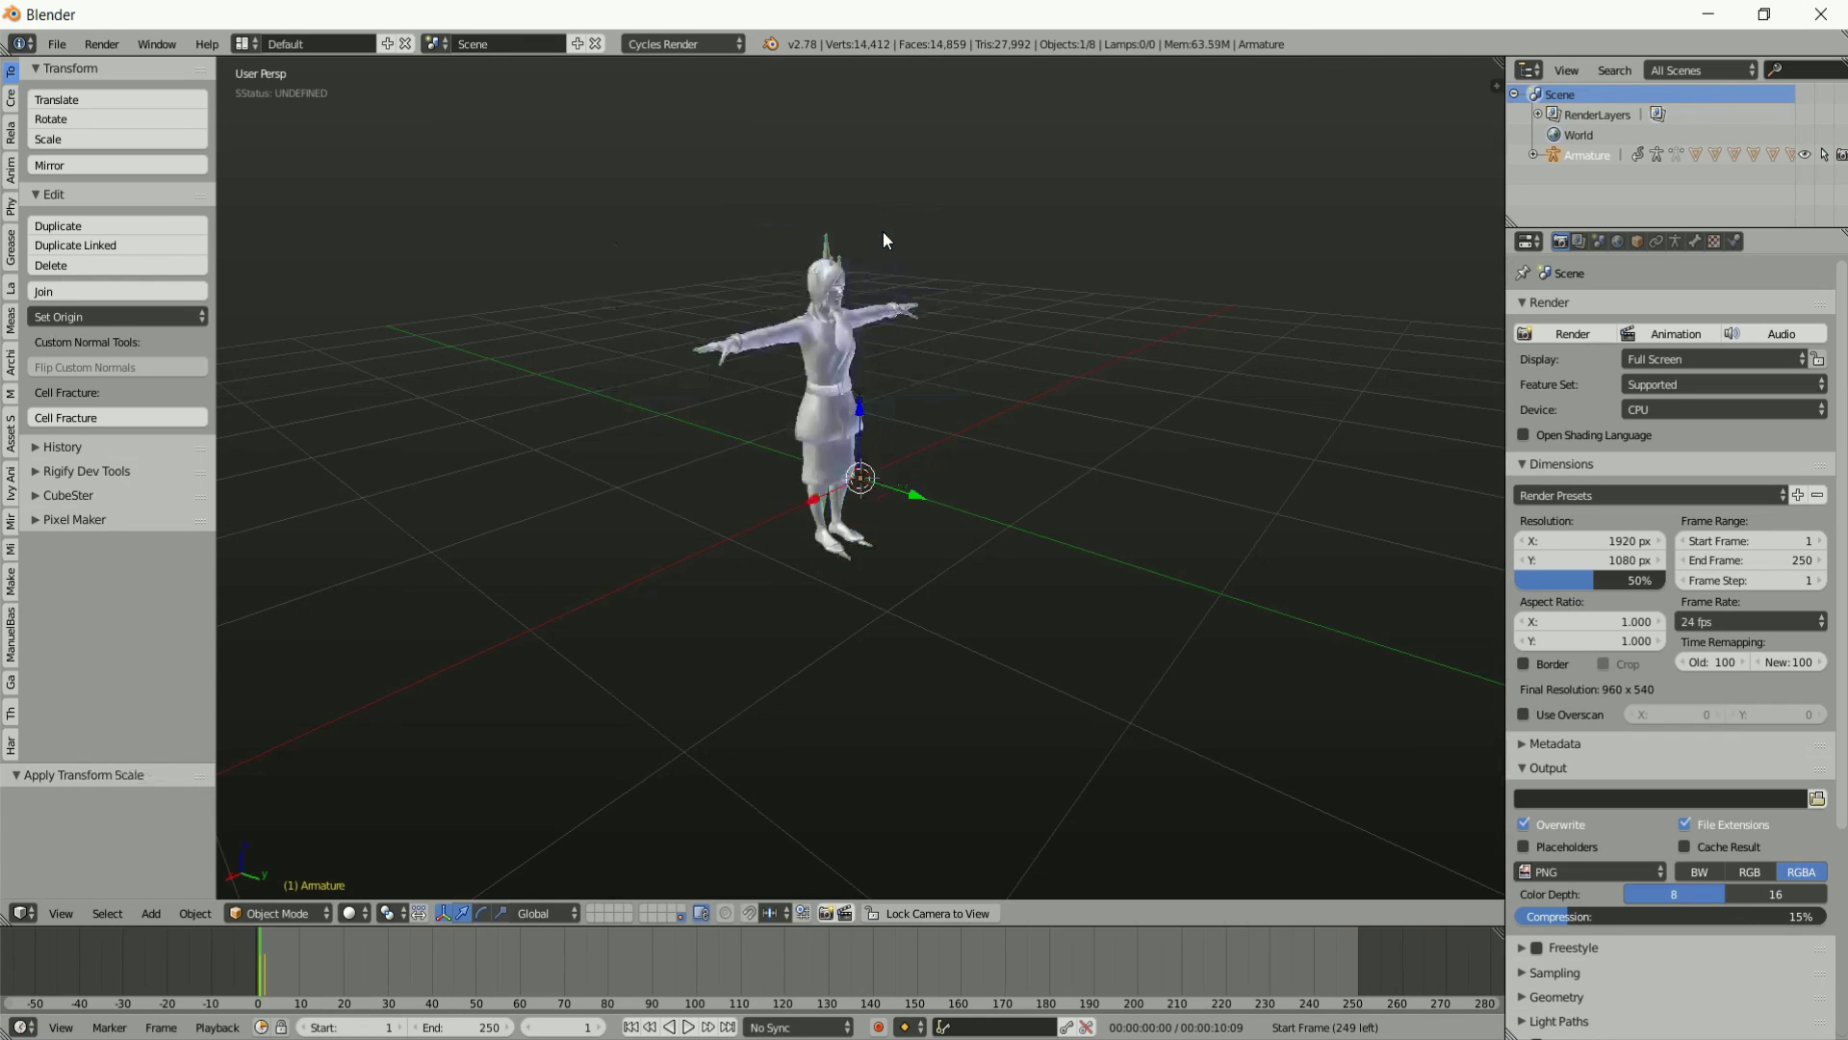
Try setting the armature's origin to its geometry, and undo the origin changes.
{"action": "middle_click_drag", "start_coordinate": [857, 373], "coordinate": [894, 312]}
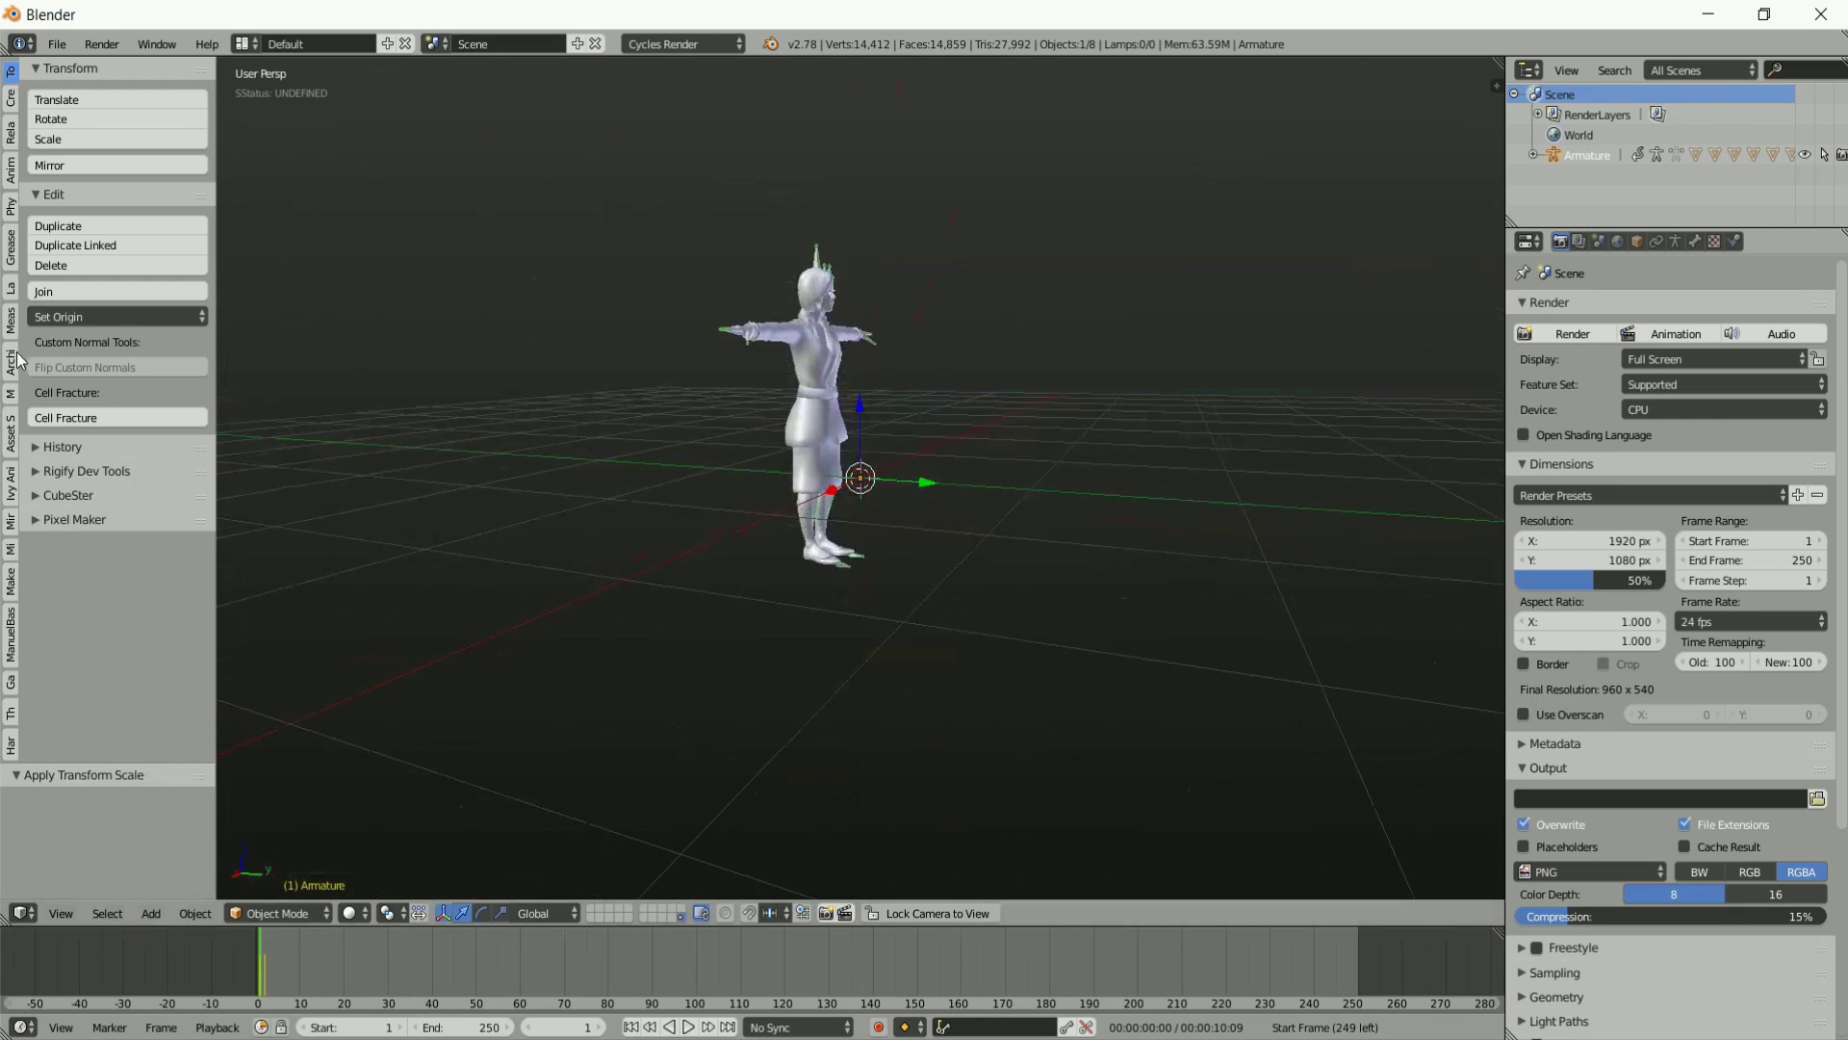
{"action": "left_click", "coordinate": [77, 316]}
{"action": "left_click", "coordinate": [72, 356]}
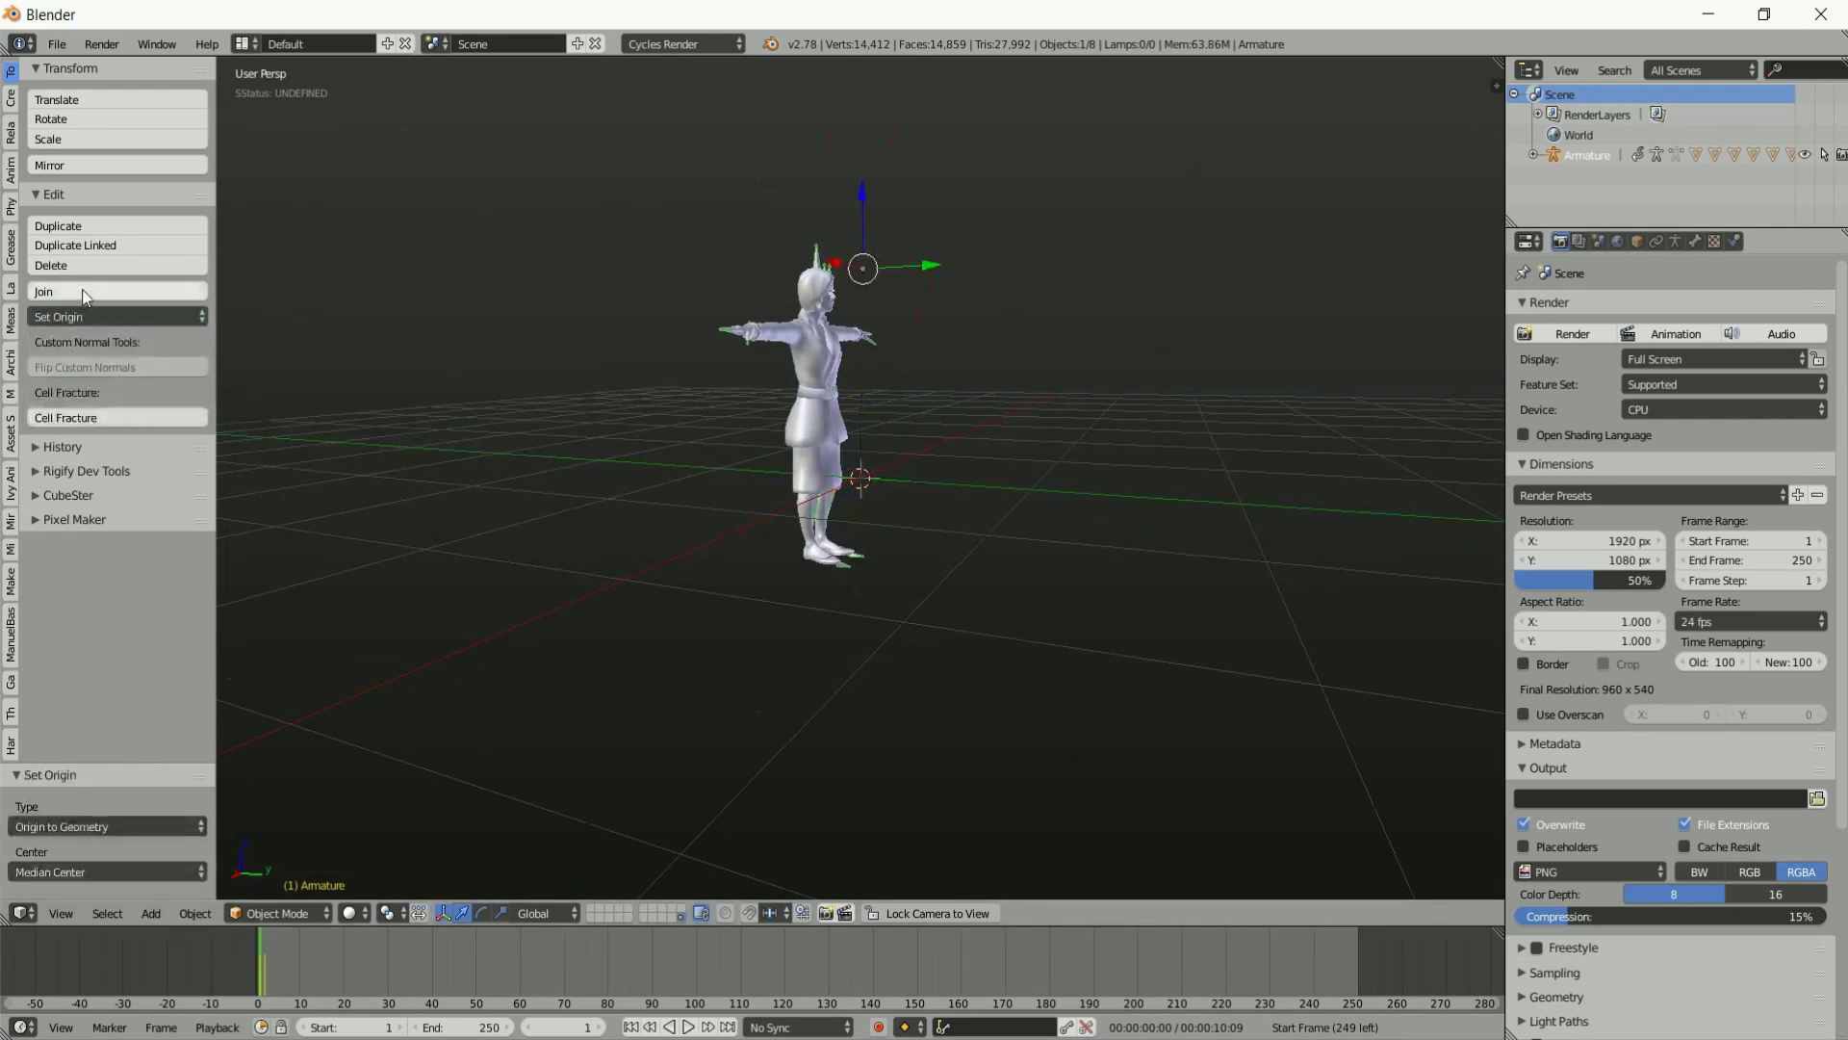
{"action": "left_click", "coordinate": [68, 316]}
{"action": "left_click", "coordinate": [83, 363]}
{"action": "middle_click_drag", "start_coordinate": [800, 383], "coordinate": [903, 325]}
{"action": "key", "text": "ctrl+z"}
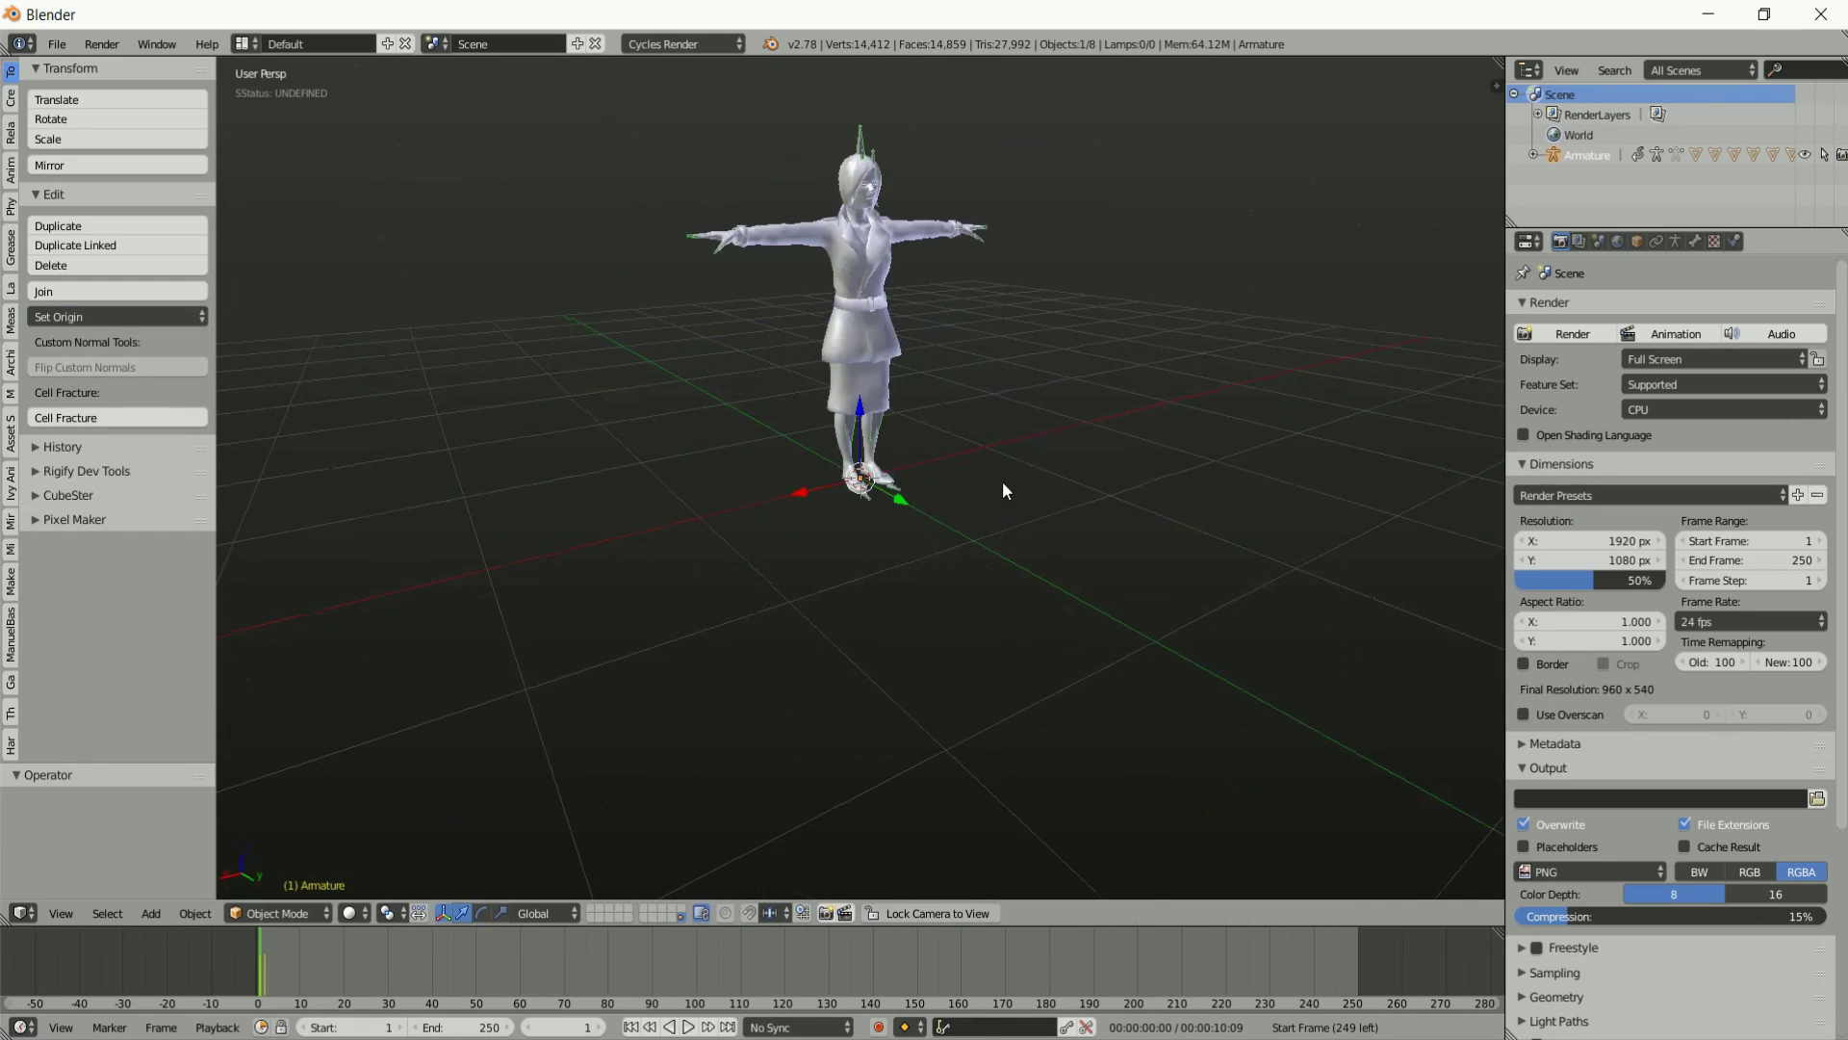
Check the armature's location, rotation and scale values, and view the character from several sides.
{"action": "key", "text": "n"}
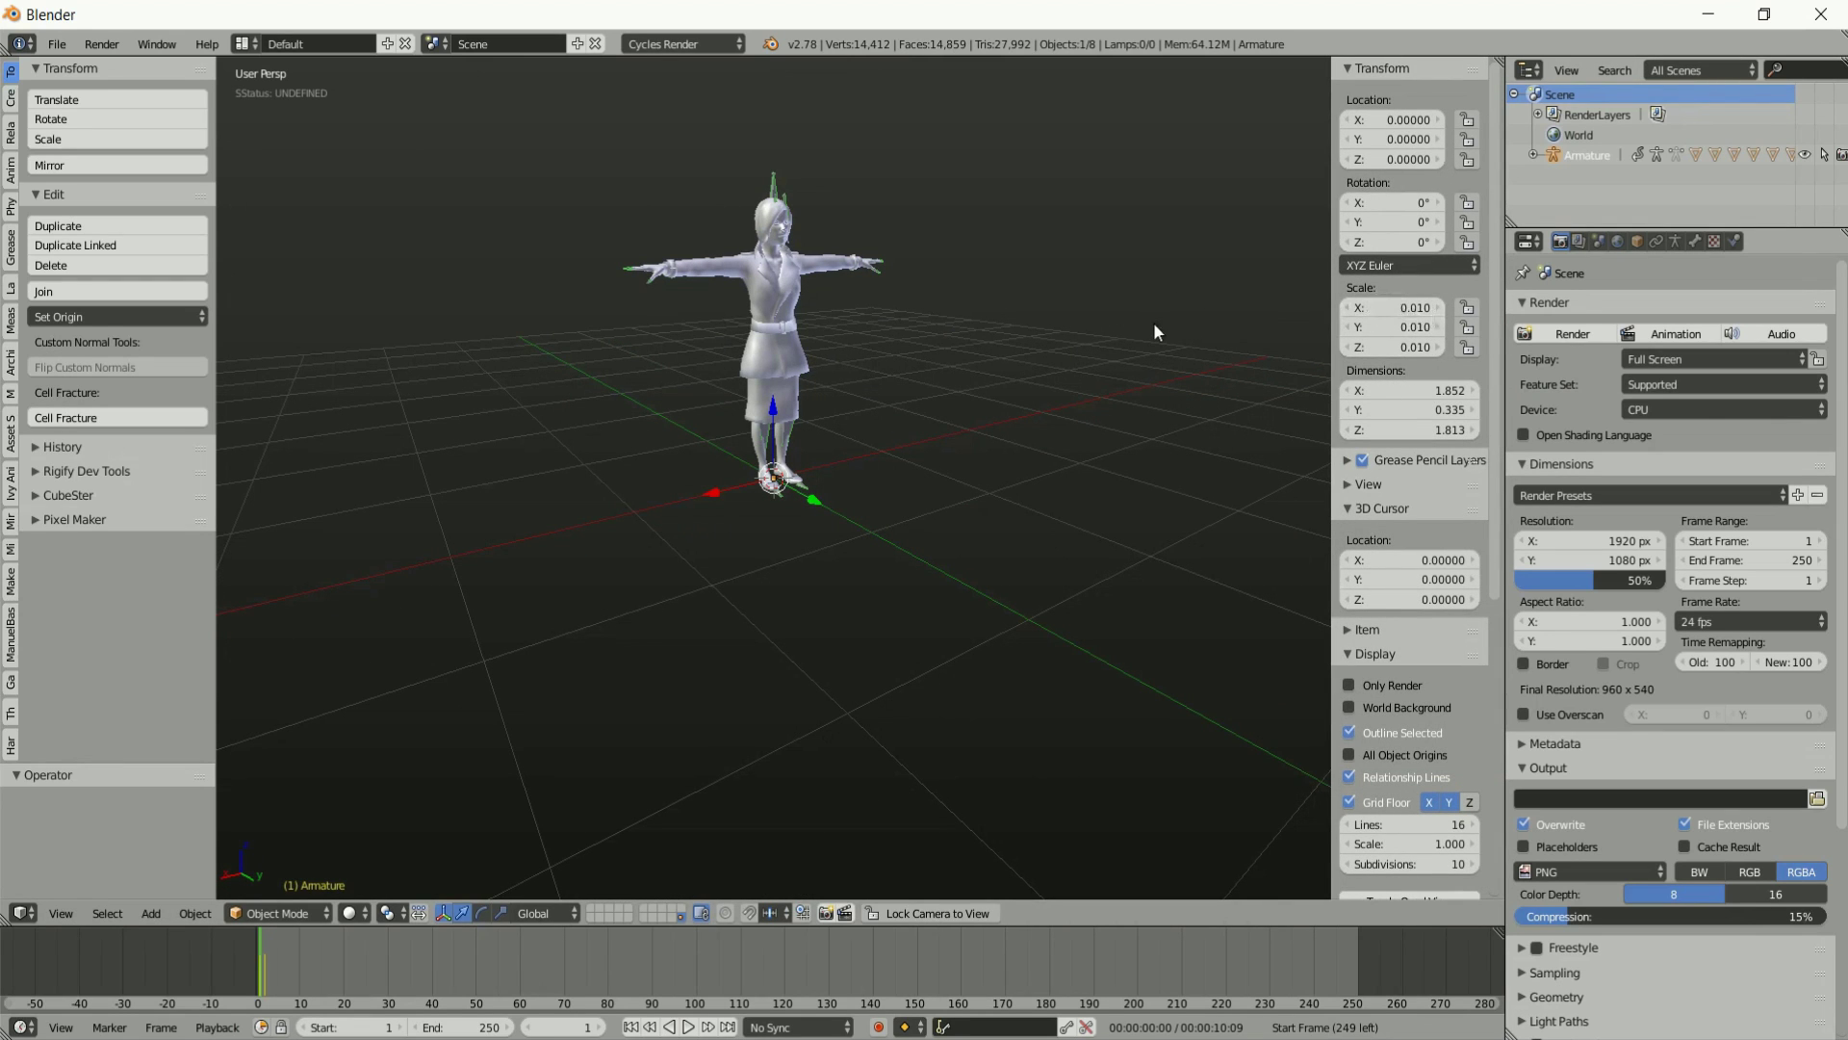
{"action": "key", "text": "n"}
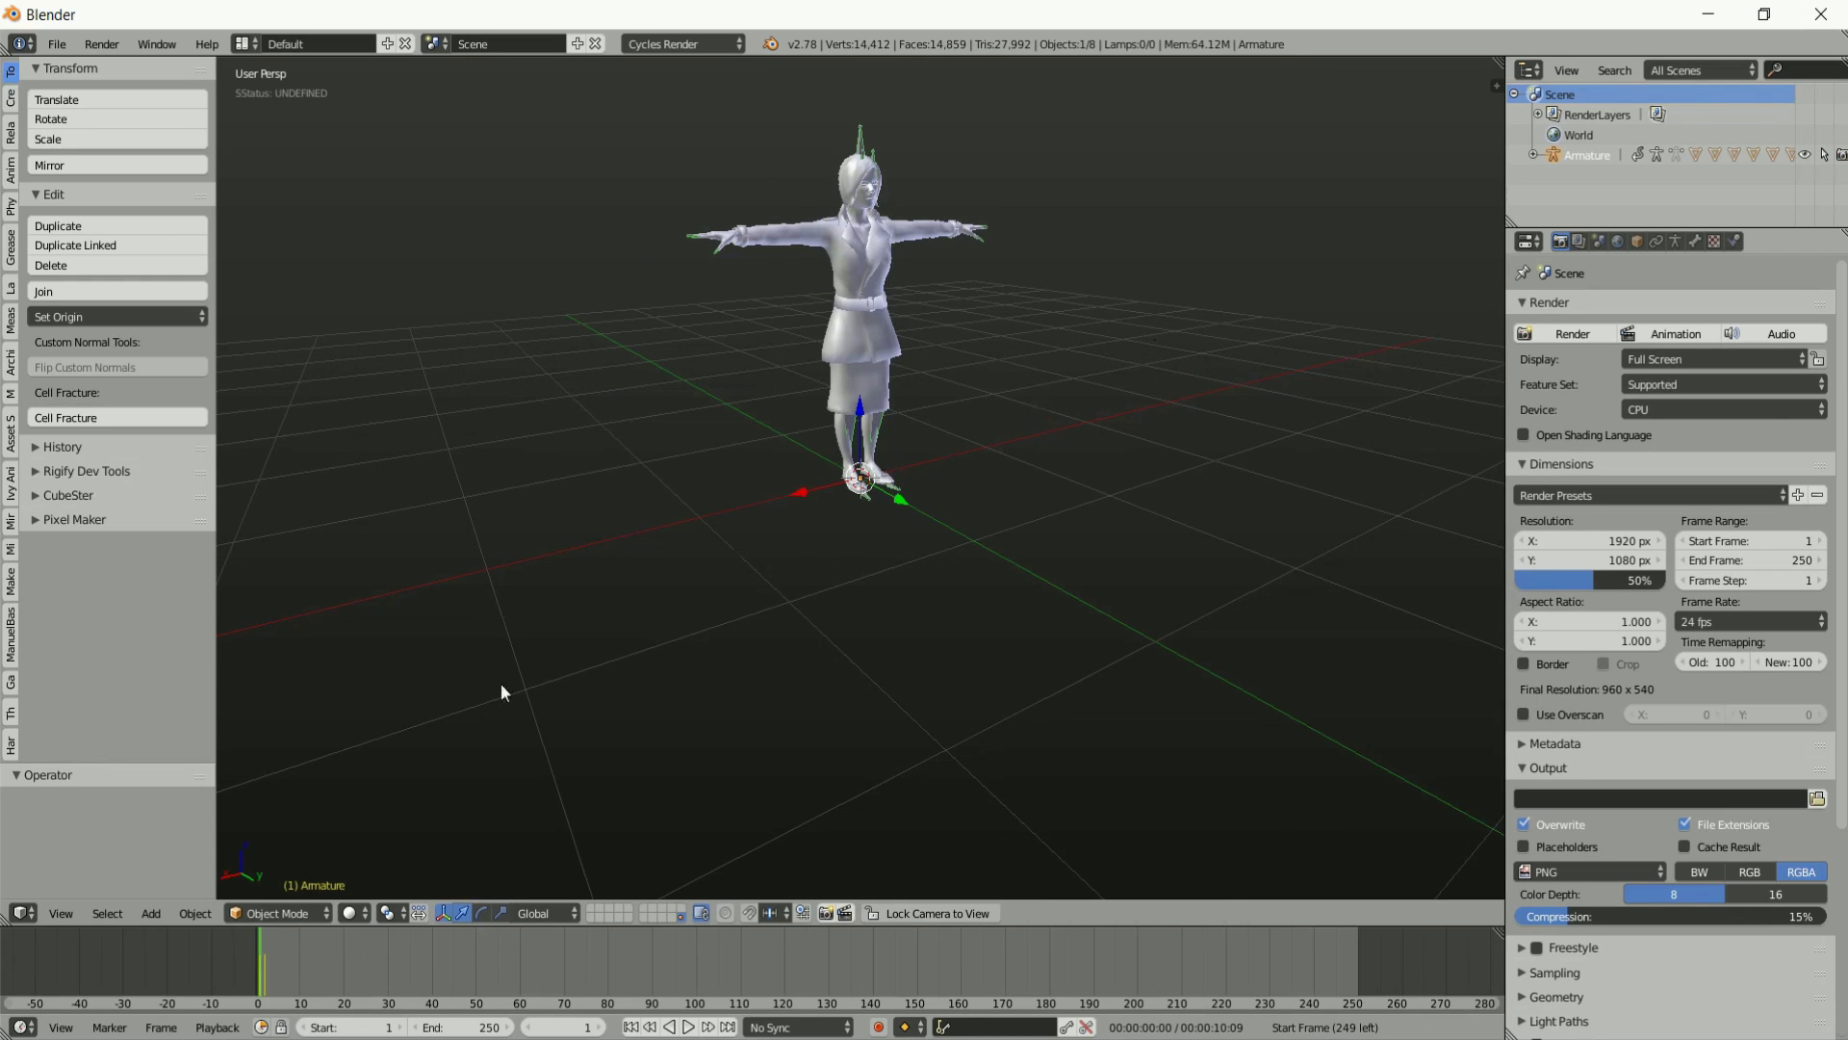
{"action": "scroll", "coordinate": [731, 386], "scroll_direction": "down", "scroll_amount": 4}
{"action": "scroll", "coordinate": [712, 420], "scroll_direction": "up", "scroll_amount": 4}
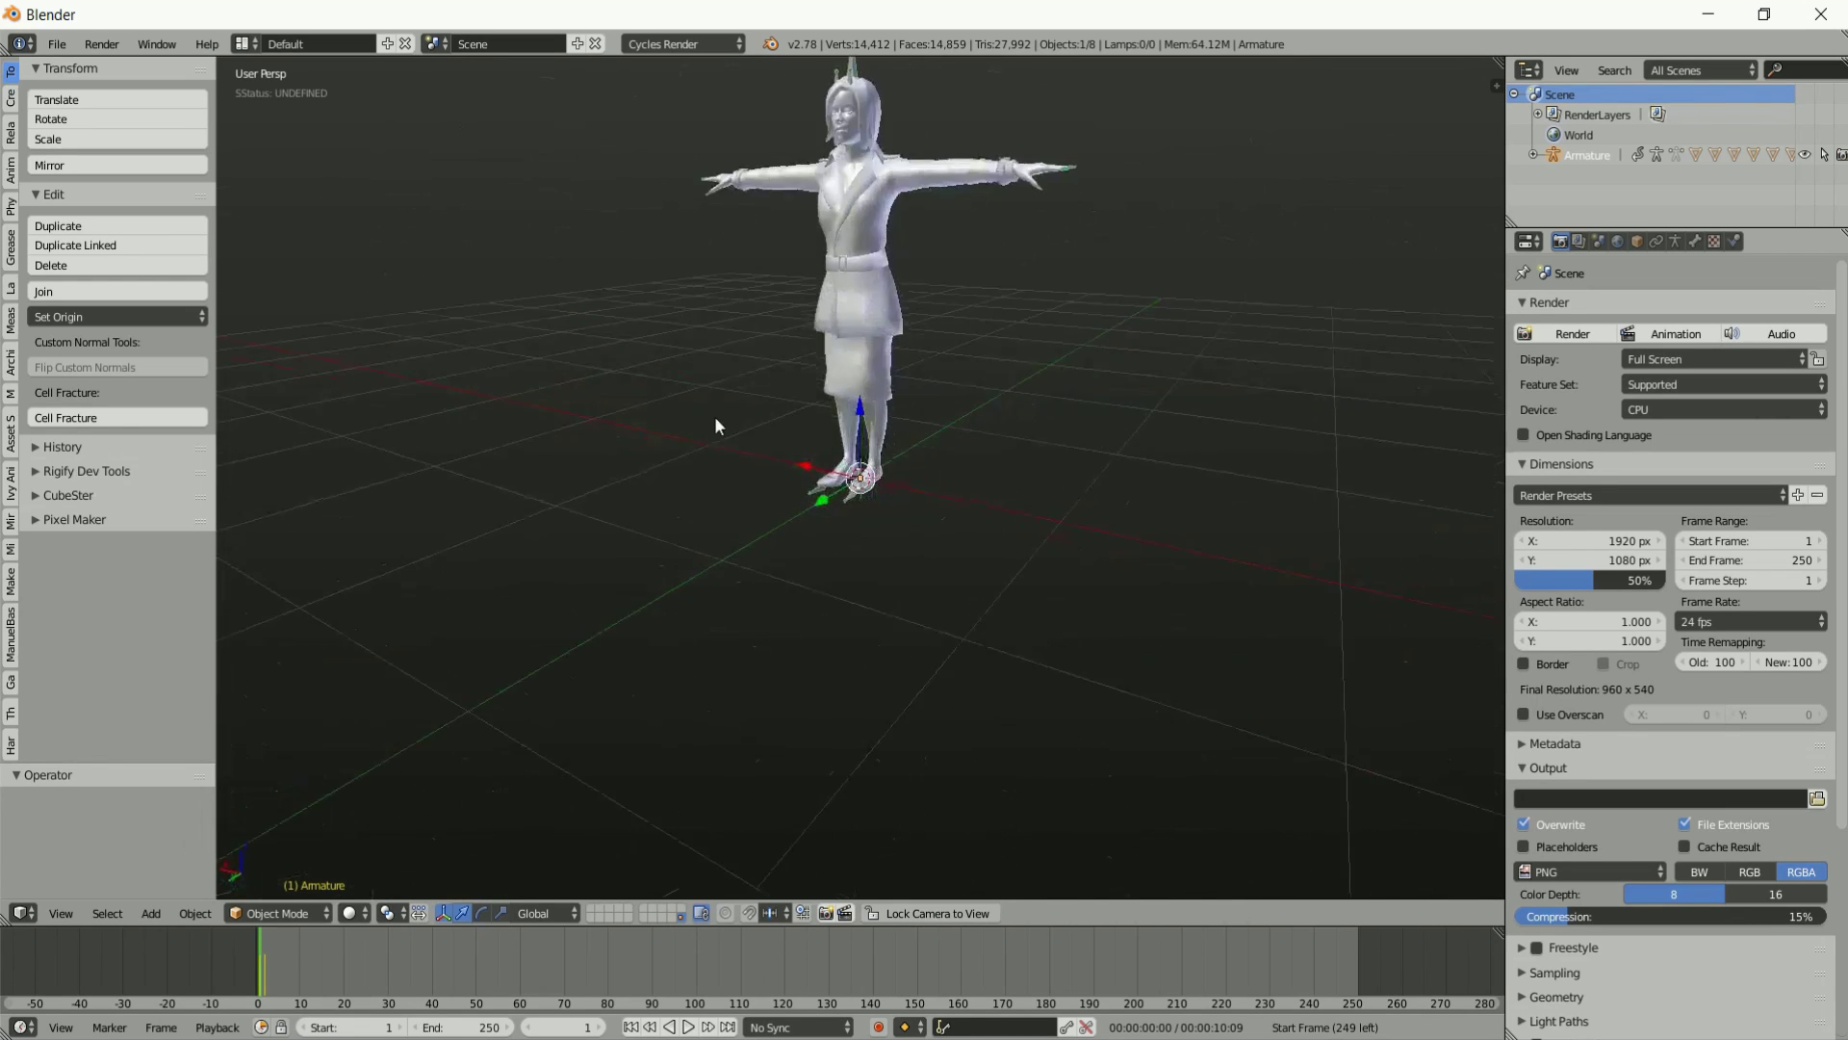
{"action": "middle_click_drag", "start_coordinate": [712, 421], "coordinate": [1078, 499]}
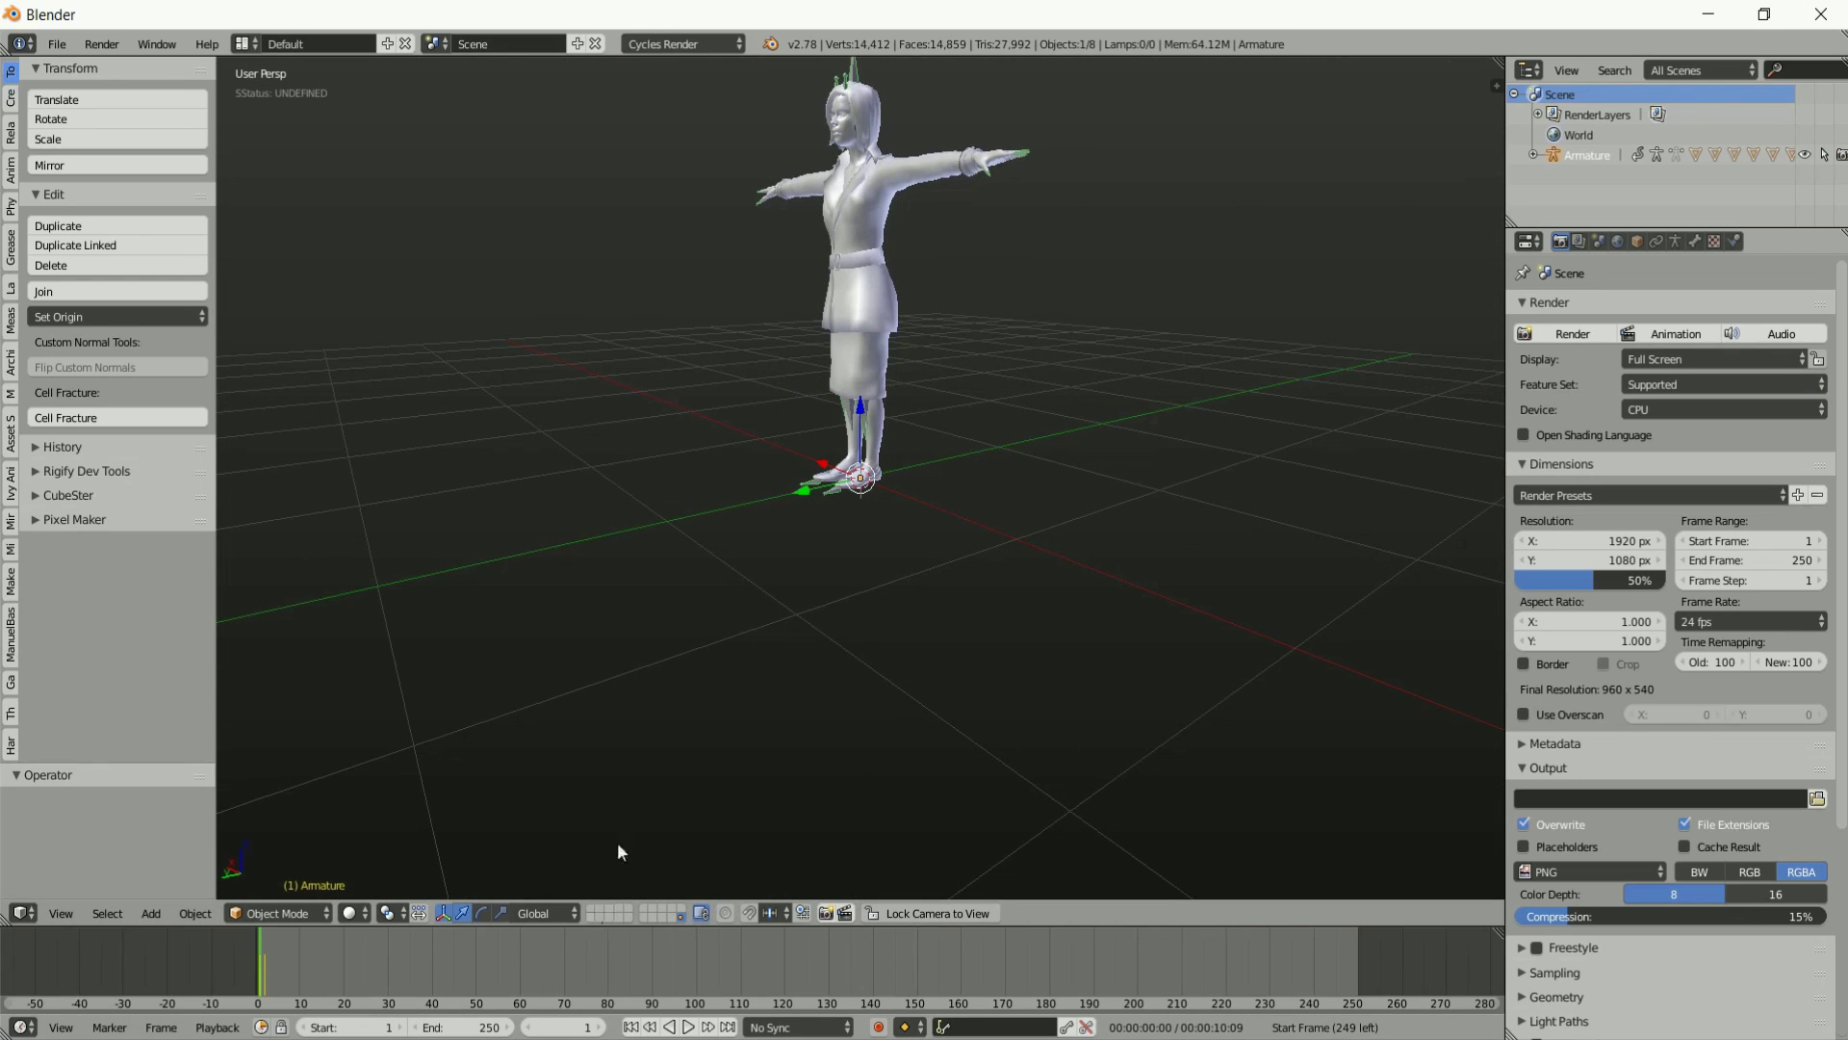
Show the empty first scene layer and split the 3D View into two side-by-side areas without the tool shelf.
{"action": "key", "text": "ctrl+z"}
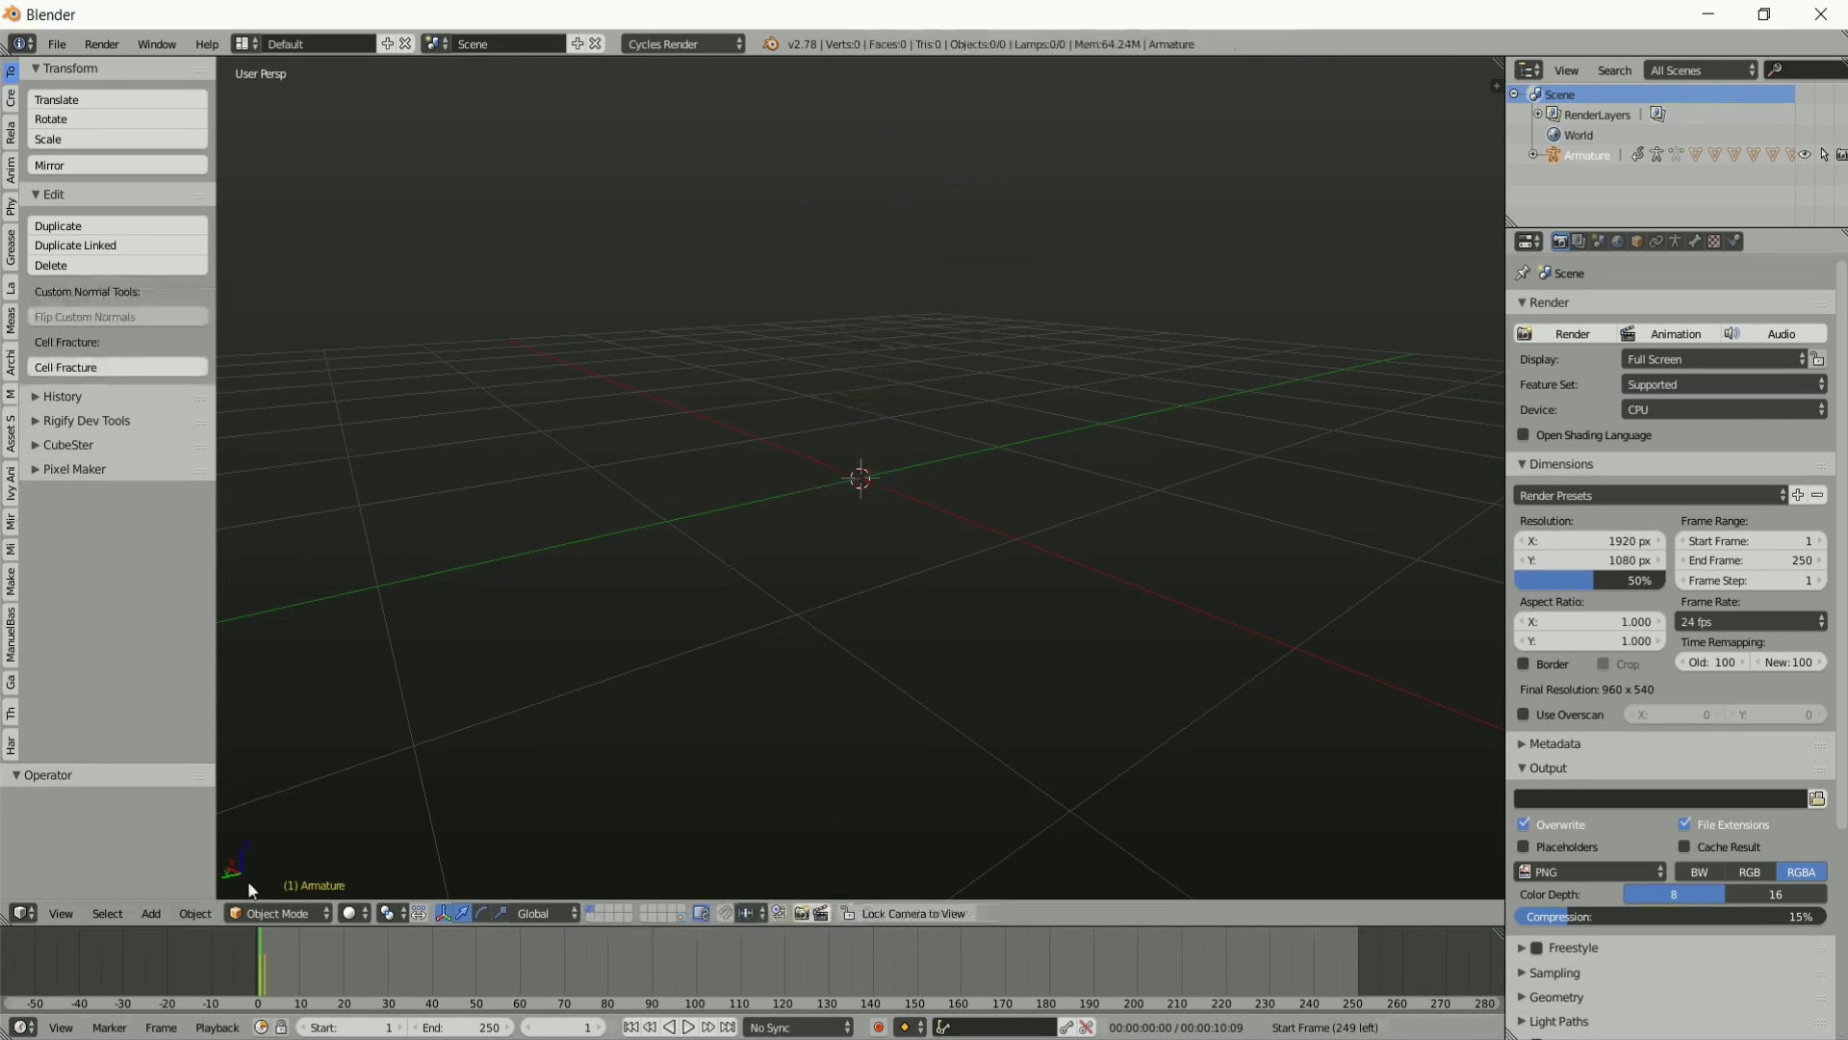
{"action": "left_click_drag", "start_coordinate": [21, 919], "coordinate": [764, 913]}
{"action": "key", "text": "t"}
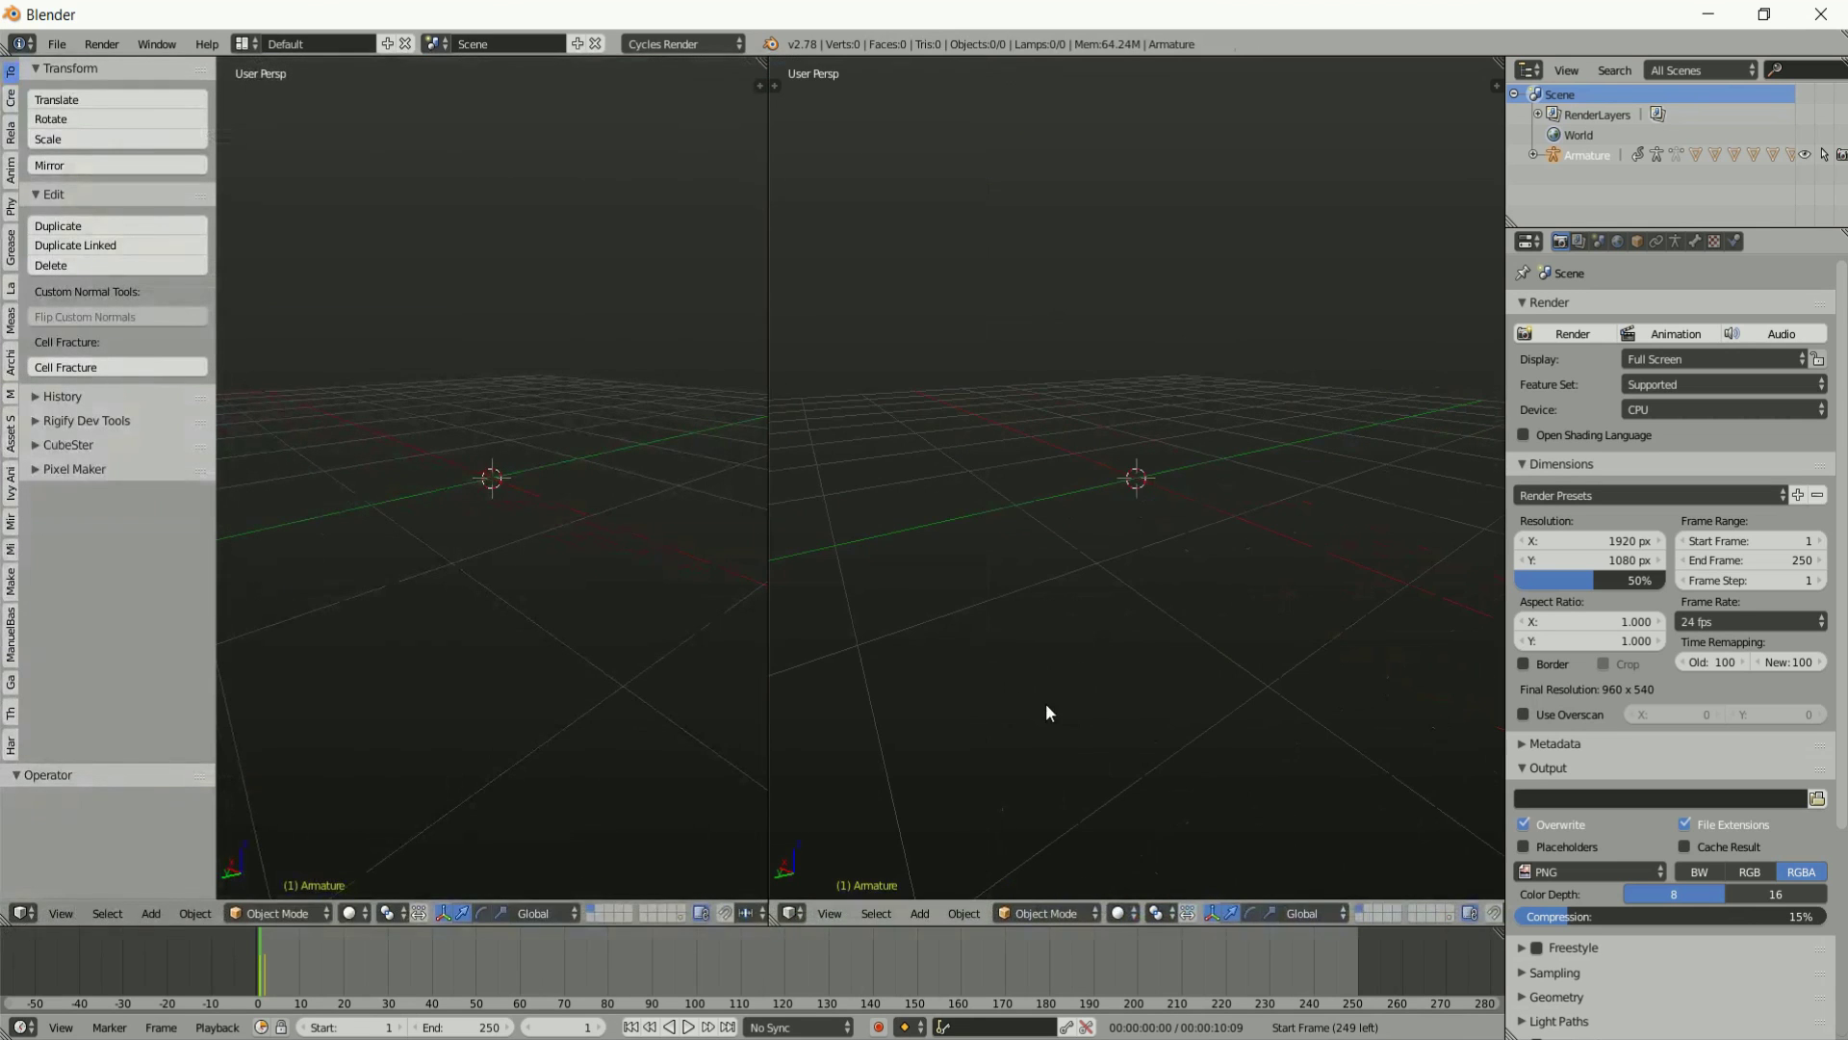
Turn one of the two areas into a Node Editor and create a CrowdMaster node tree named "test".
{"action": "left_click", "coordinate": [21, 913]}
{"action": "left_click", "coordinate": [39, 666]}
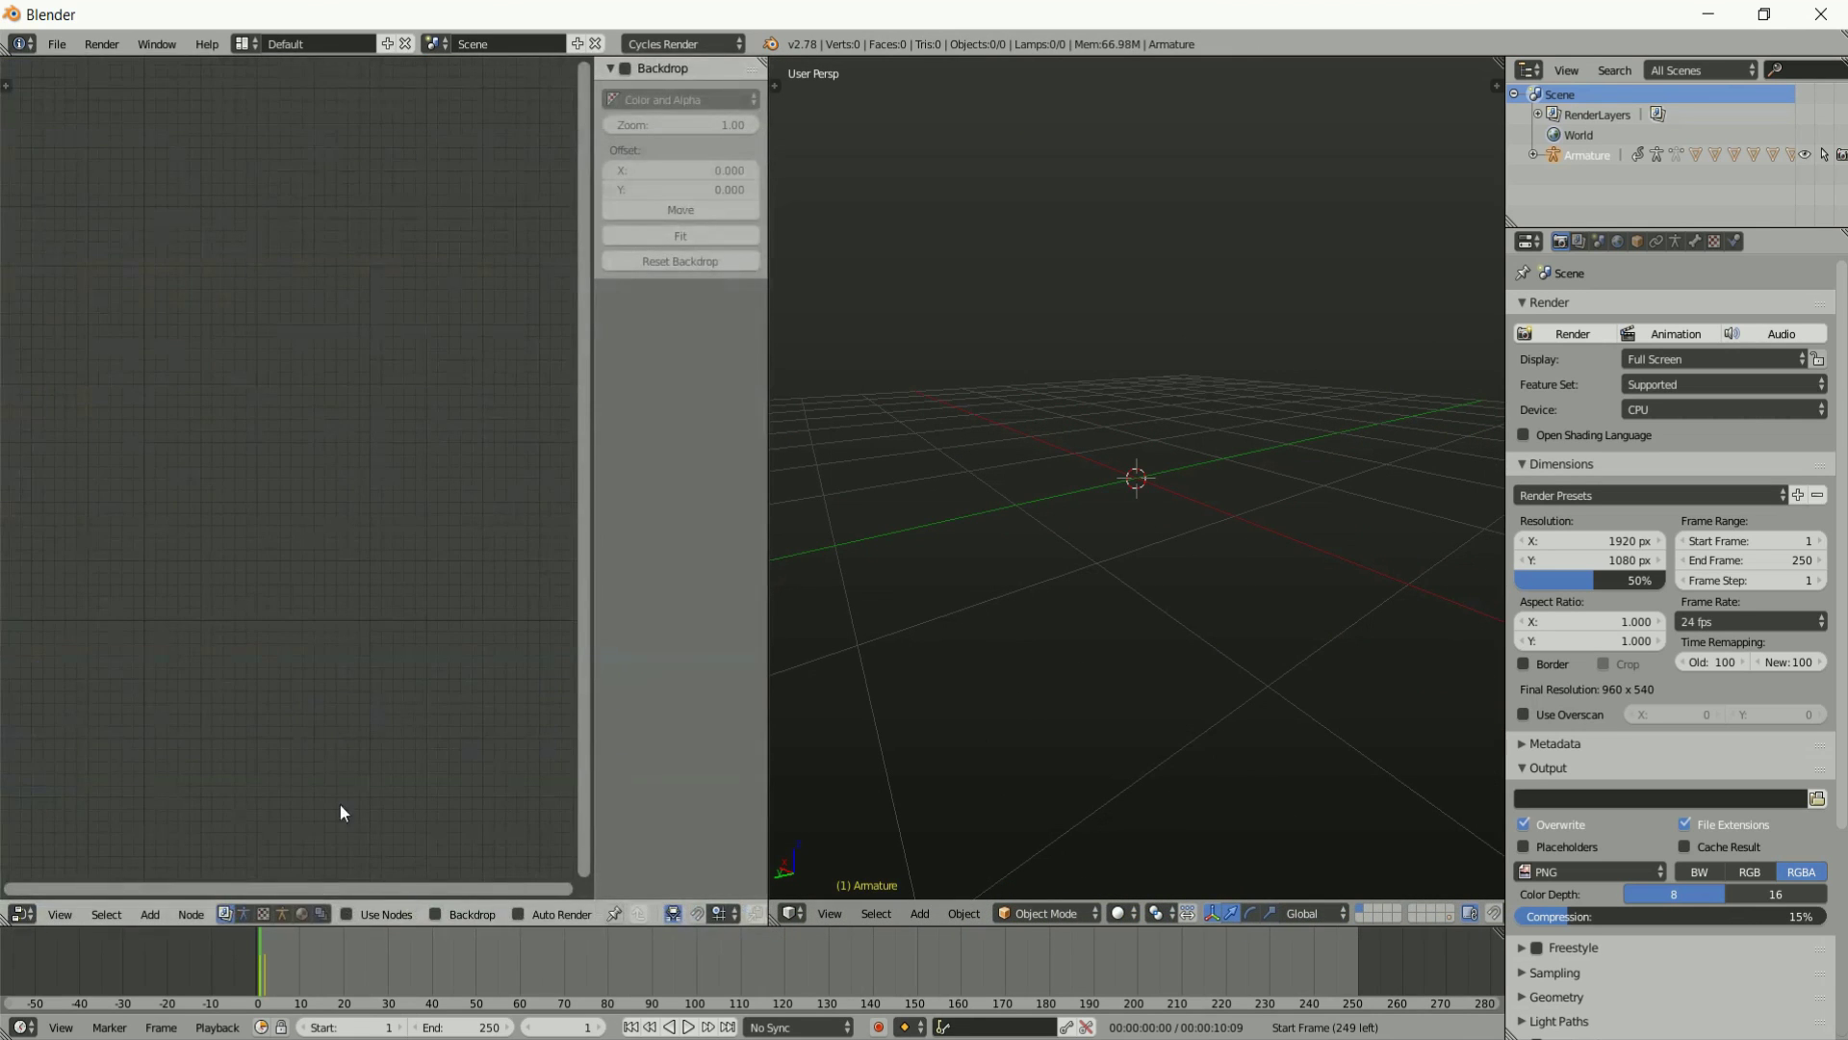
{"action": "left_click", "coordinate": [321, 913]}
{"action": "key", "text": "n"}
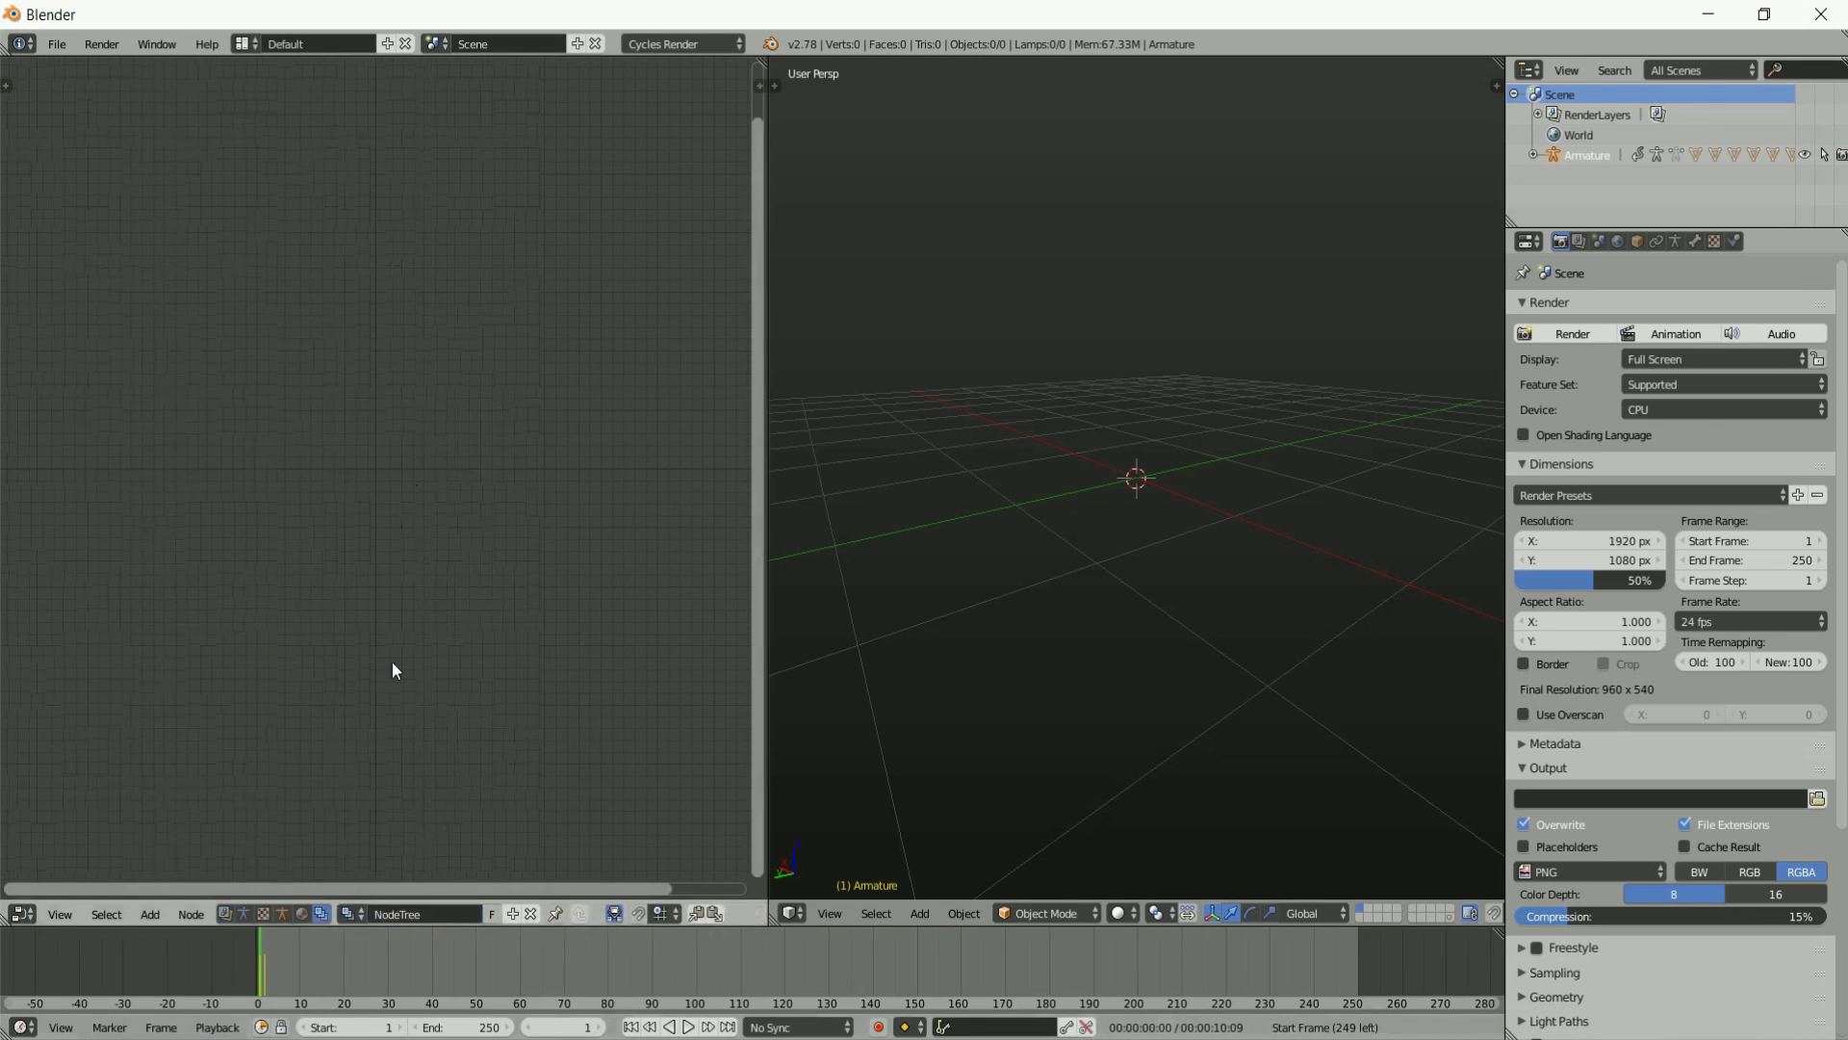
{"action": "type", "text": "test"}
{"action": "key", "text": "Return"}
Create the Simple Formation Positioning sample setup from the CrowdMaster utilities, with Generation as the node tree type.
{"action": "key", "text": "t"}
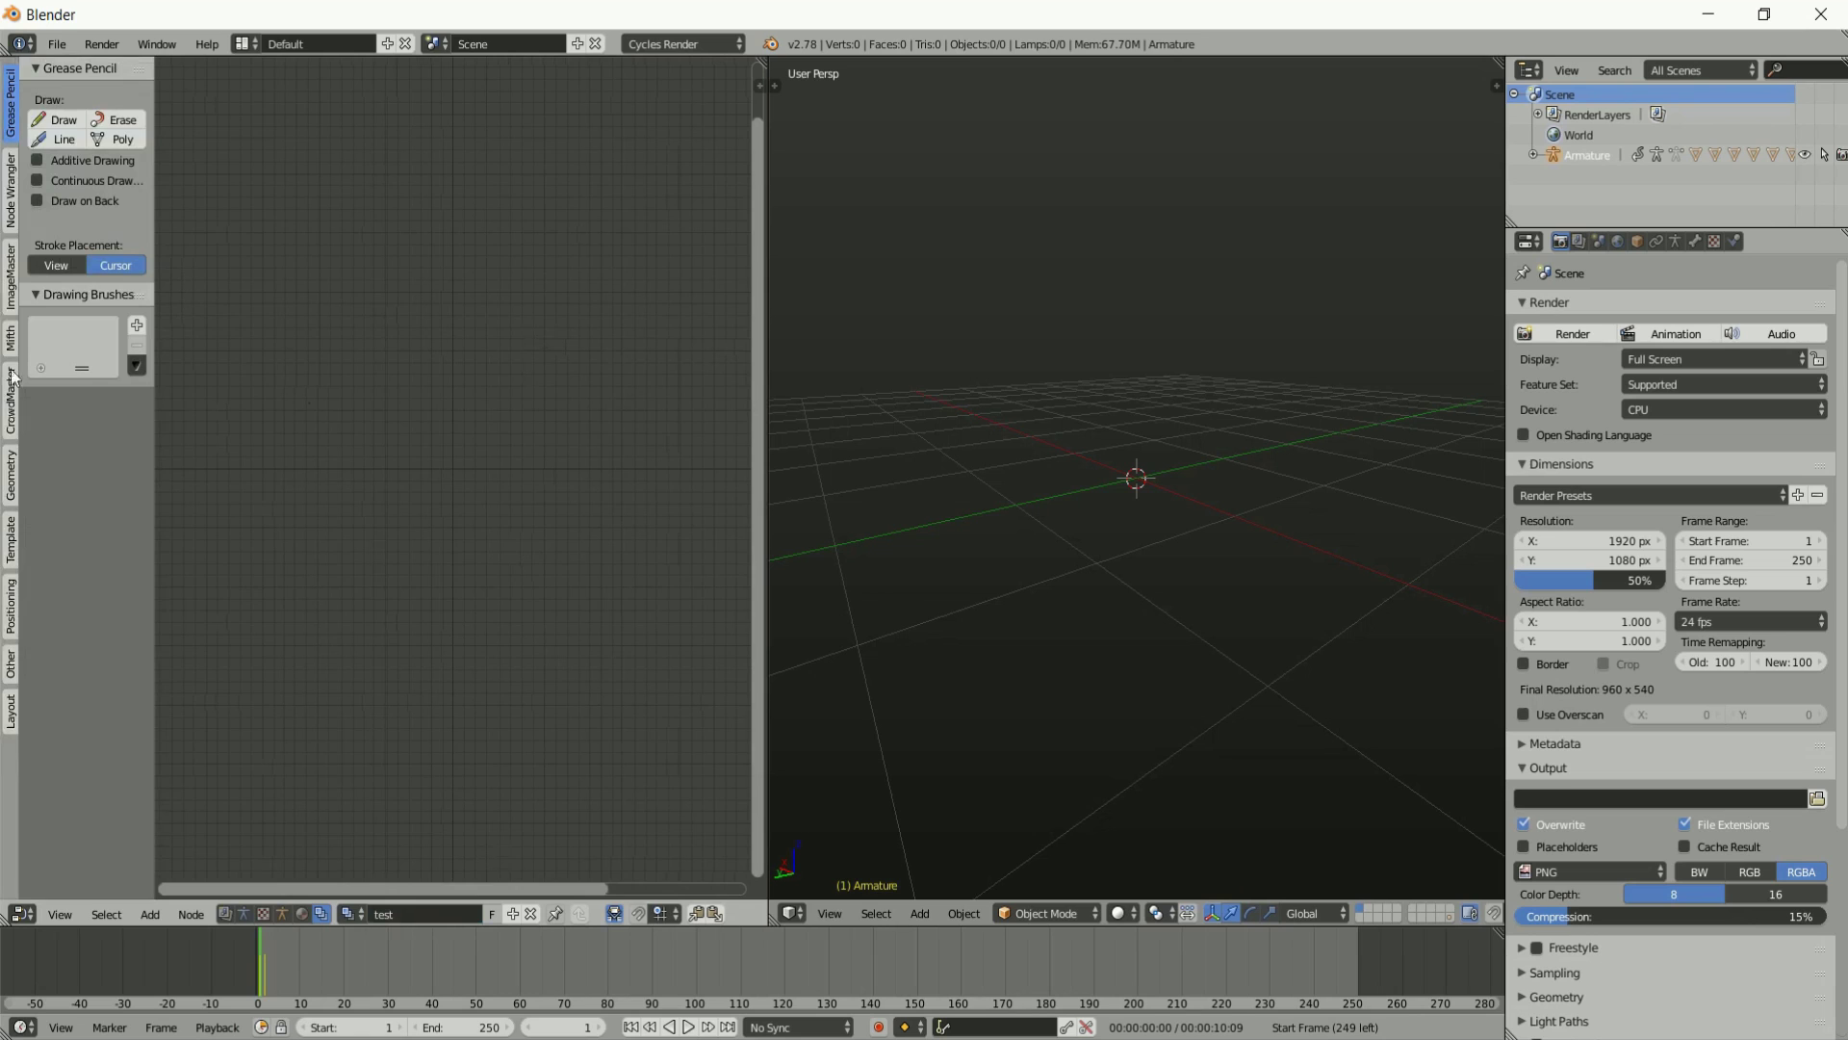
{"action": "left_click", "coordinate": [9, 421]}
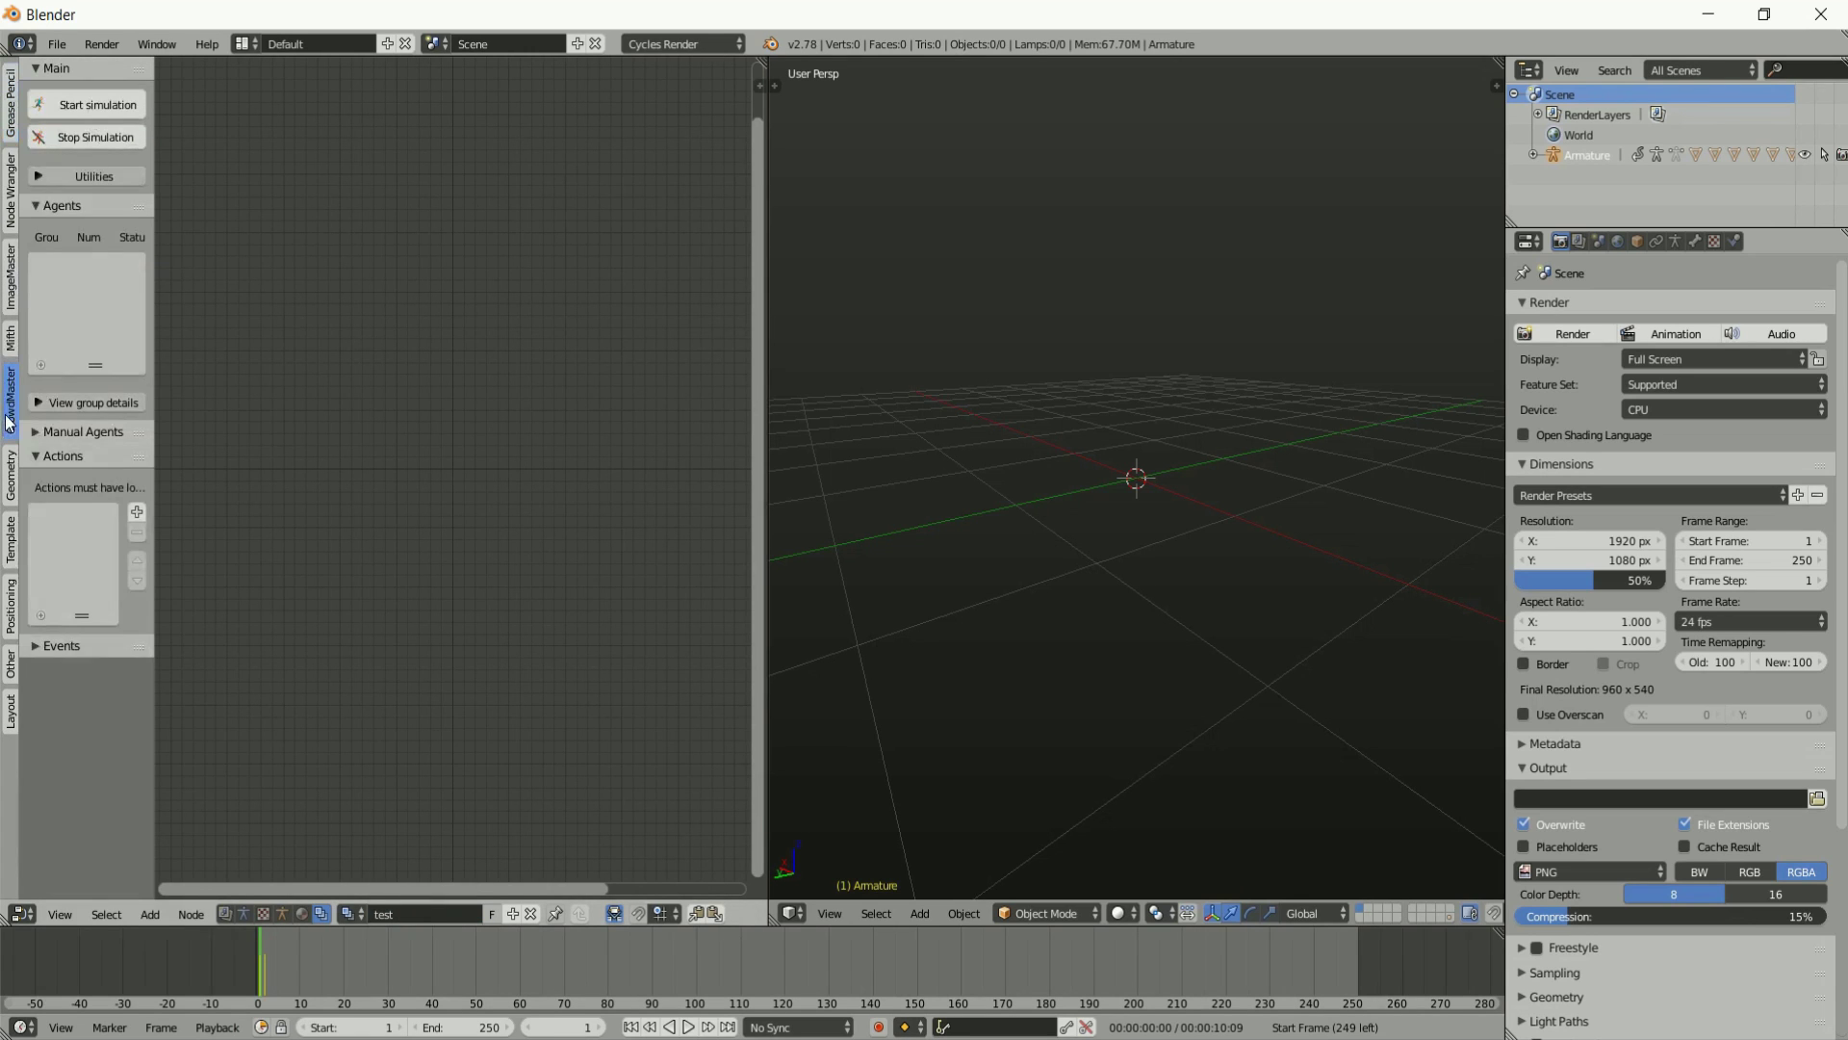
{"action": "left_click", "coordinate": [94, 177]}
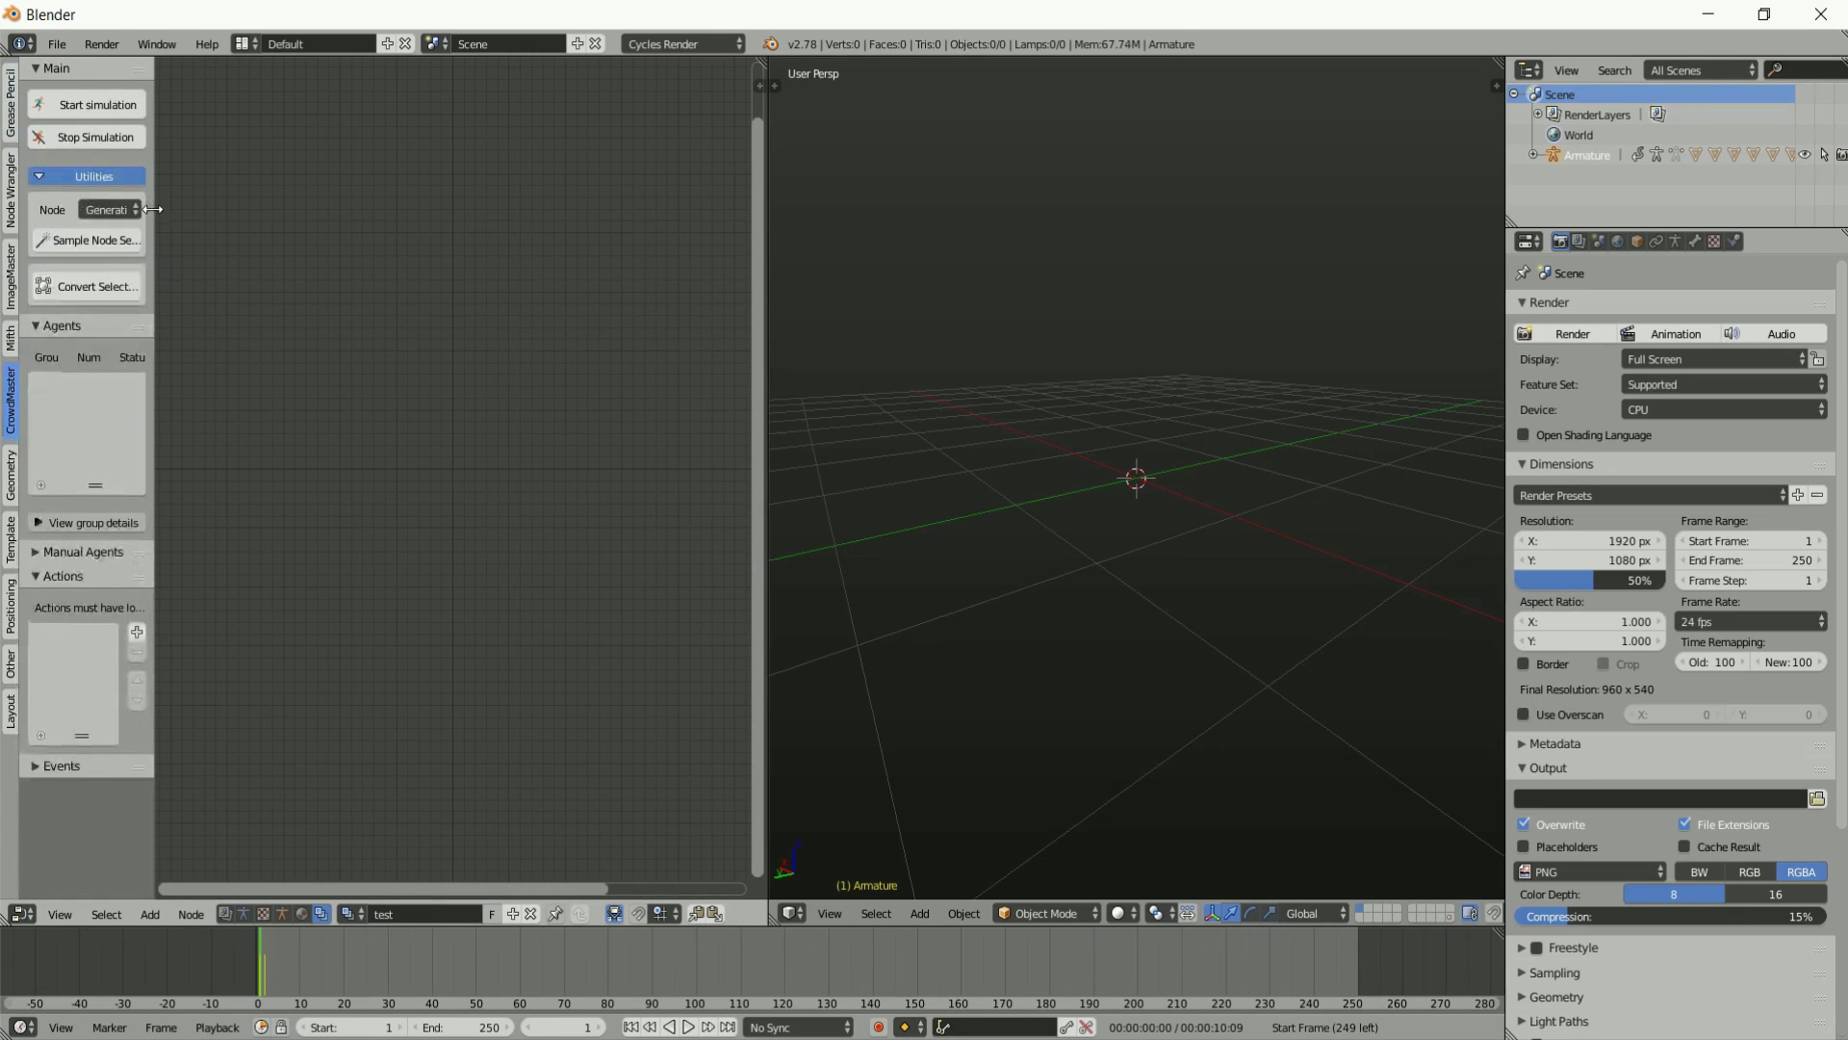
{"action": "left_click_drag", "start_coordinate": [152, 209], "coordinate": [383, 209]}
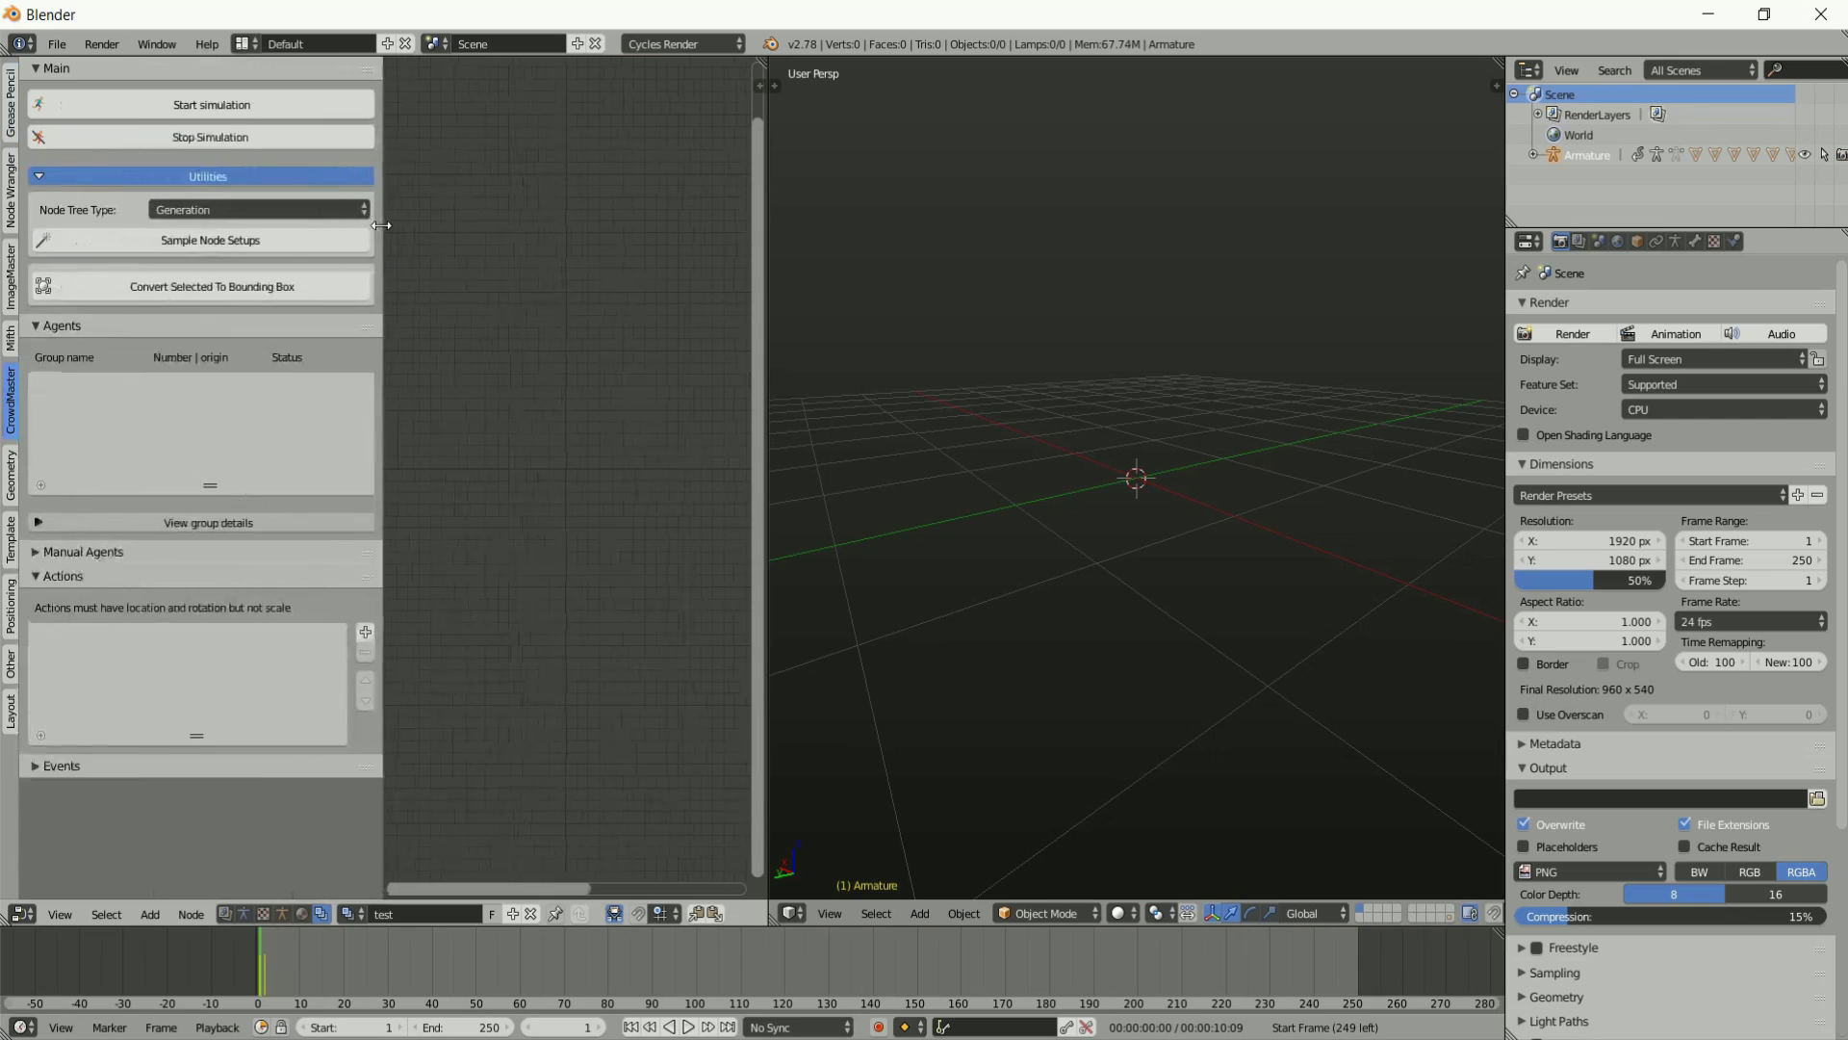
{"action": "left_click", "coordinate": [203, 212]}
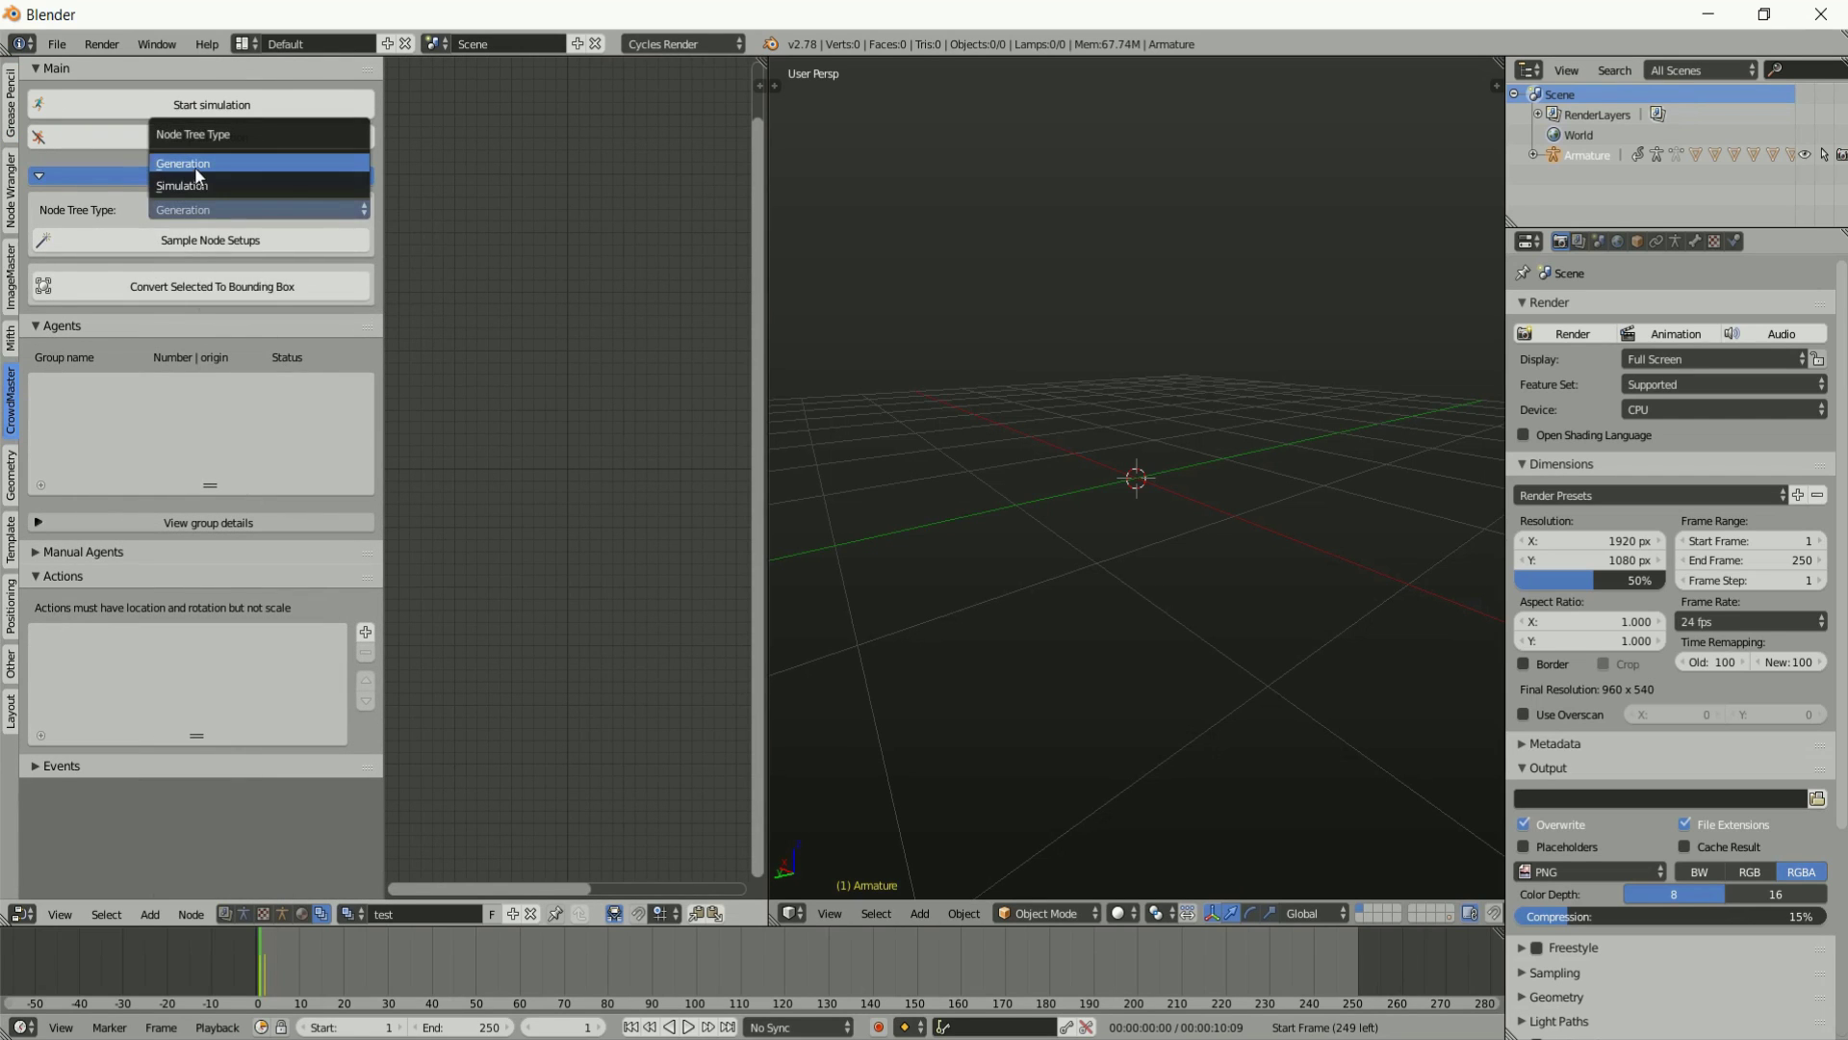
{"action": "left_click", "coordinate": [195, 166]}
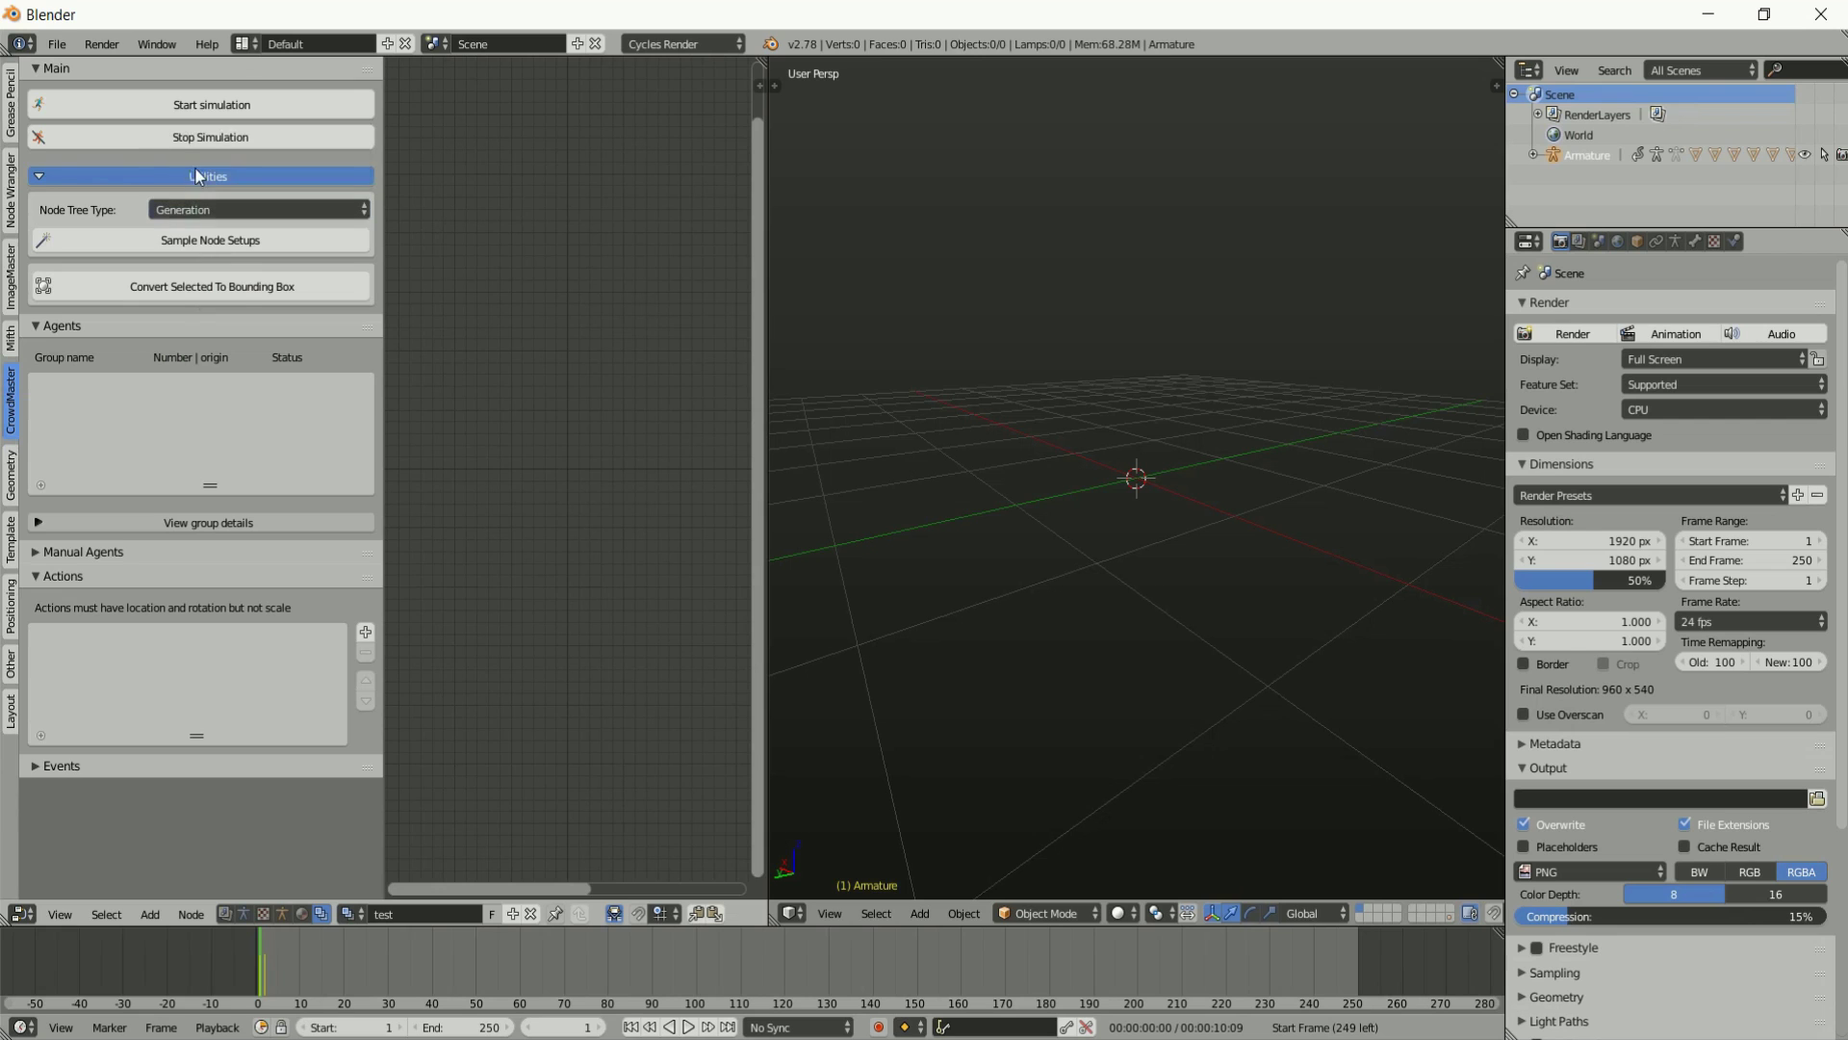
{"action": "left_click", "coordinate": [161, 242]}
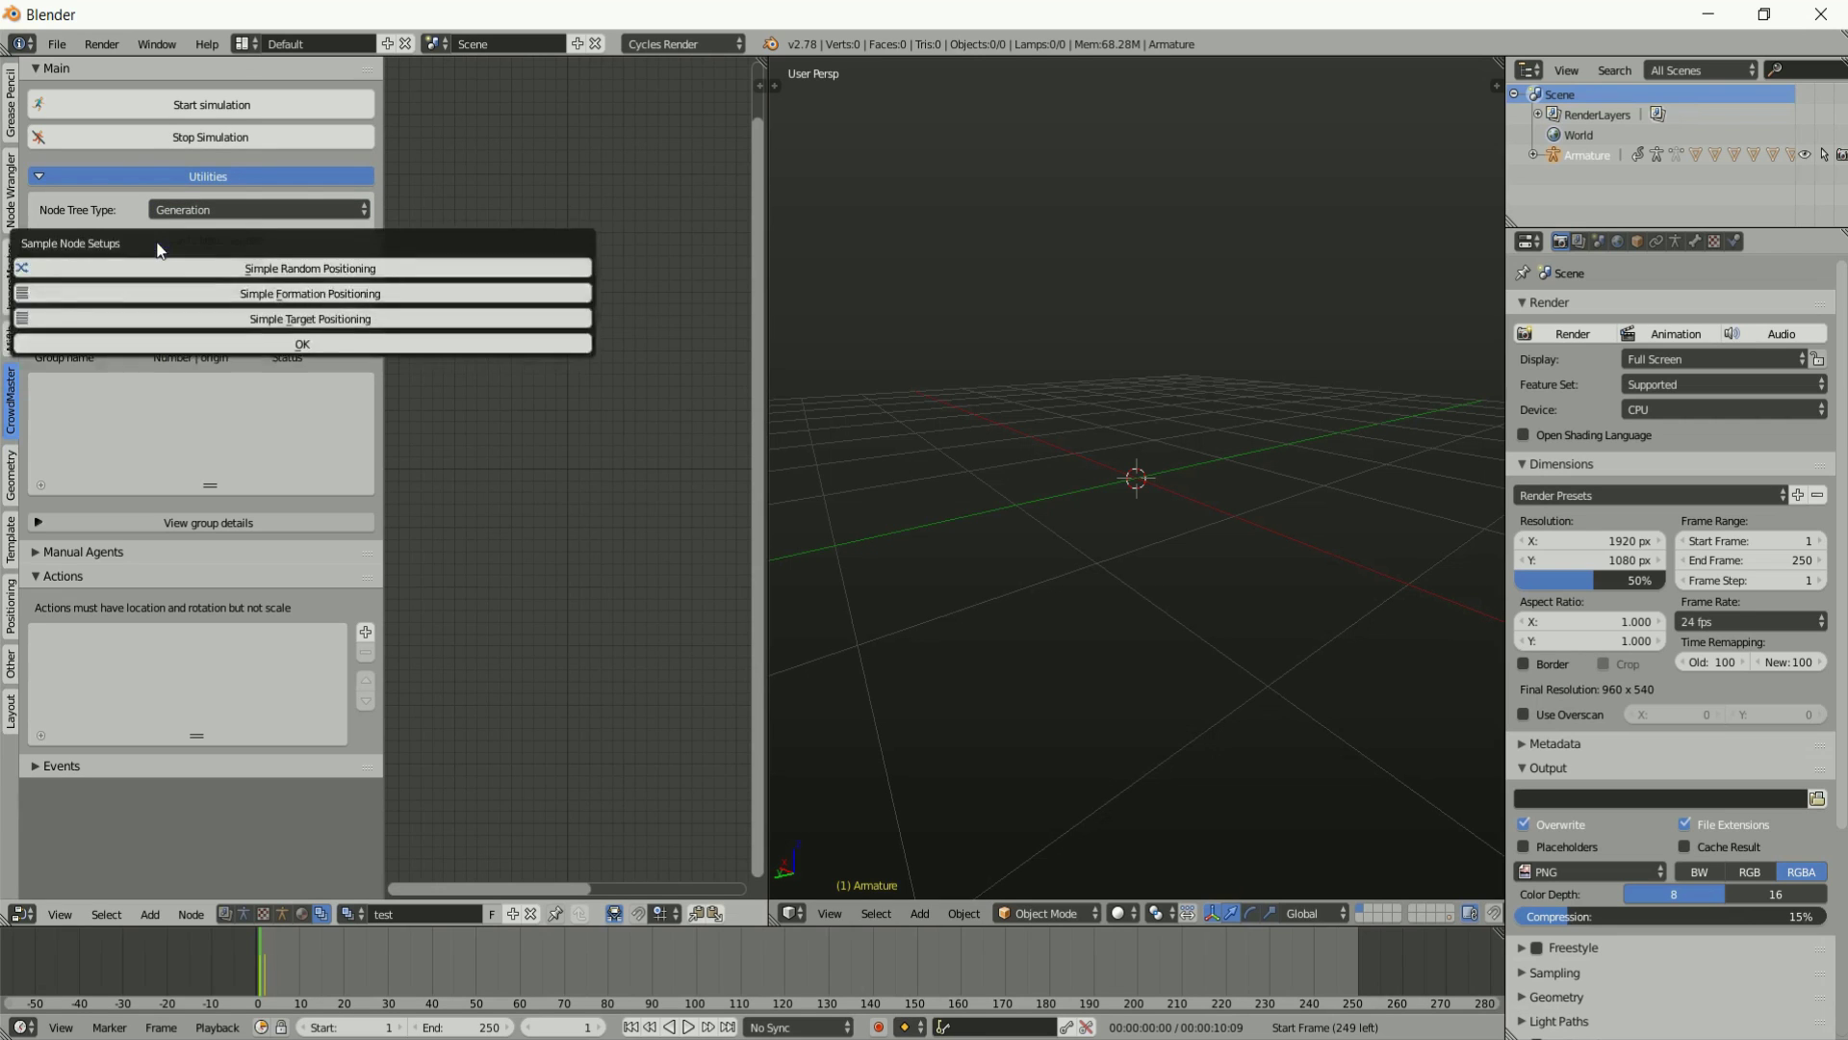
{"action": "left_click_drag", "start_coordinate": [156, 239], "coordinate": [309, 372]}
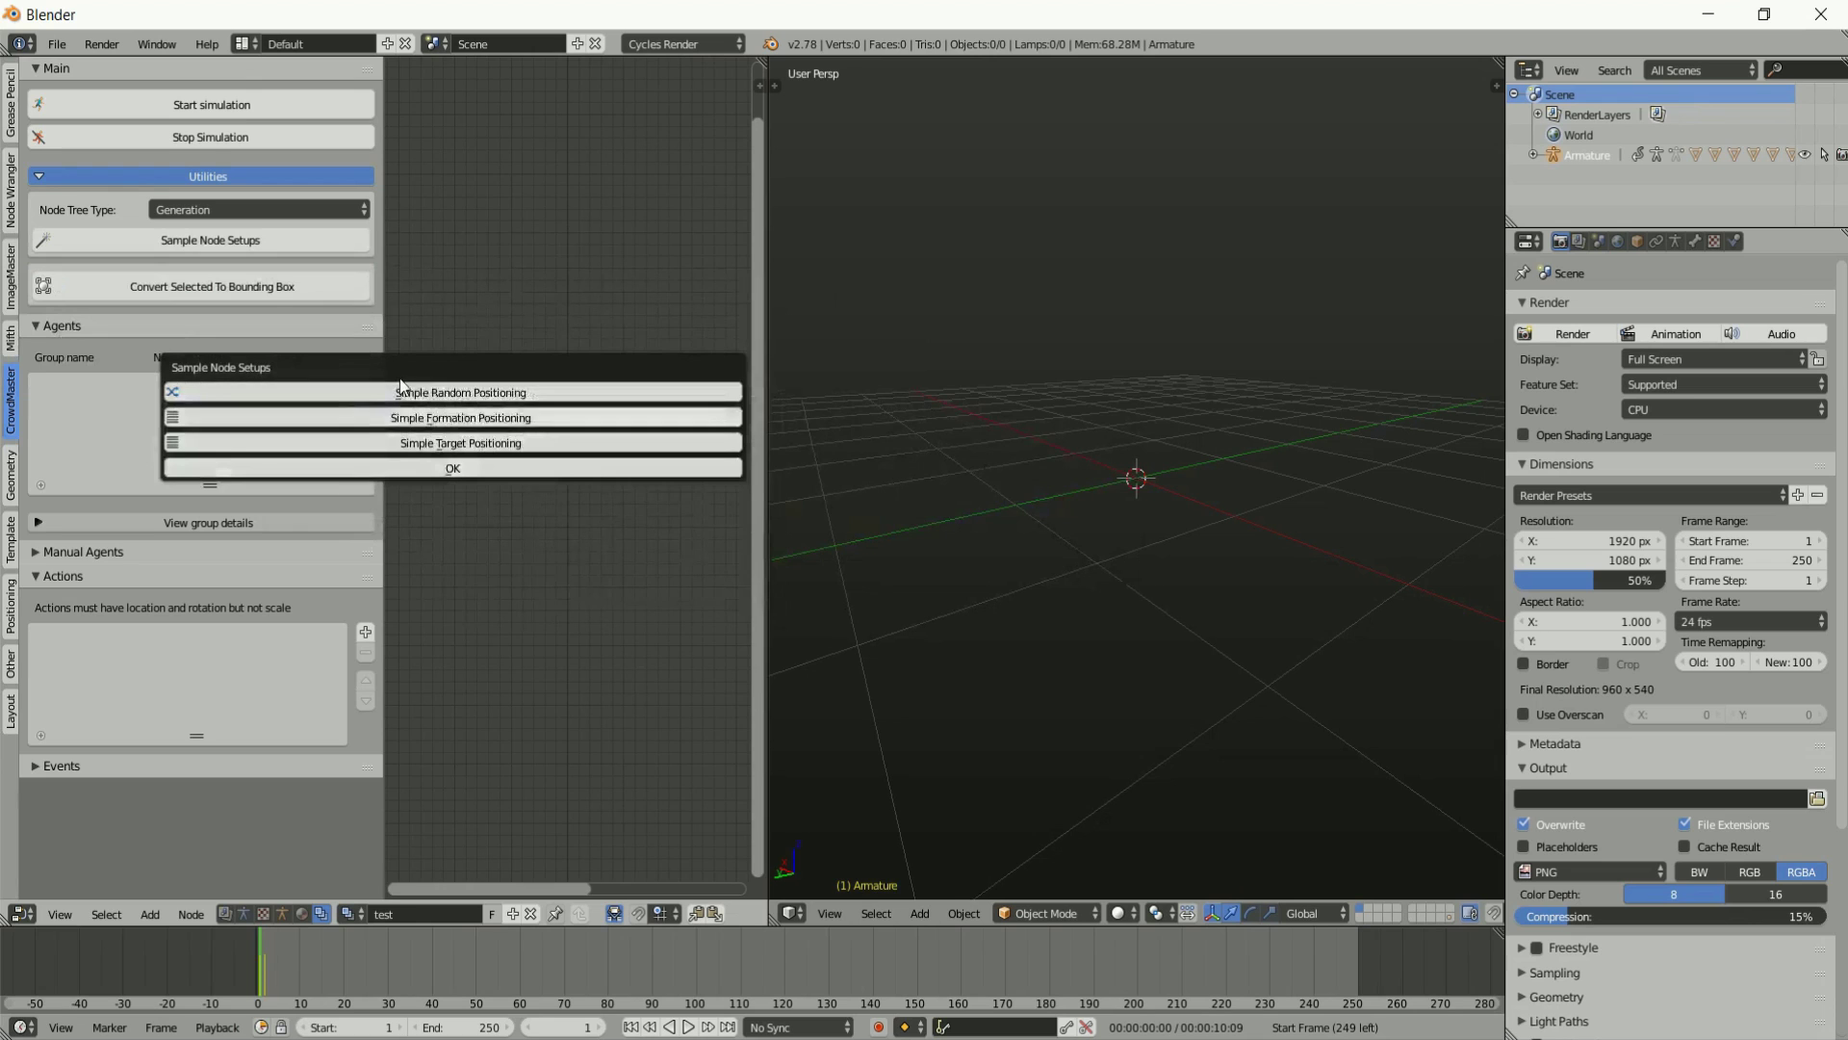
{"action": "left_click_drag", "start_coordinate": [429, 378], "coordinate": [389, 342]}
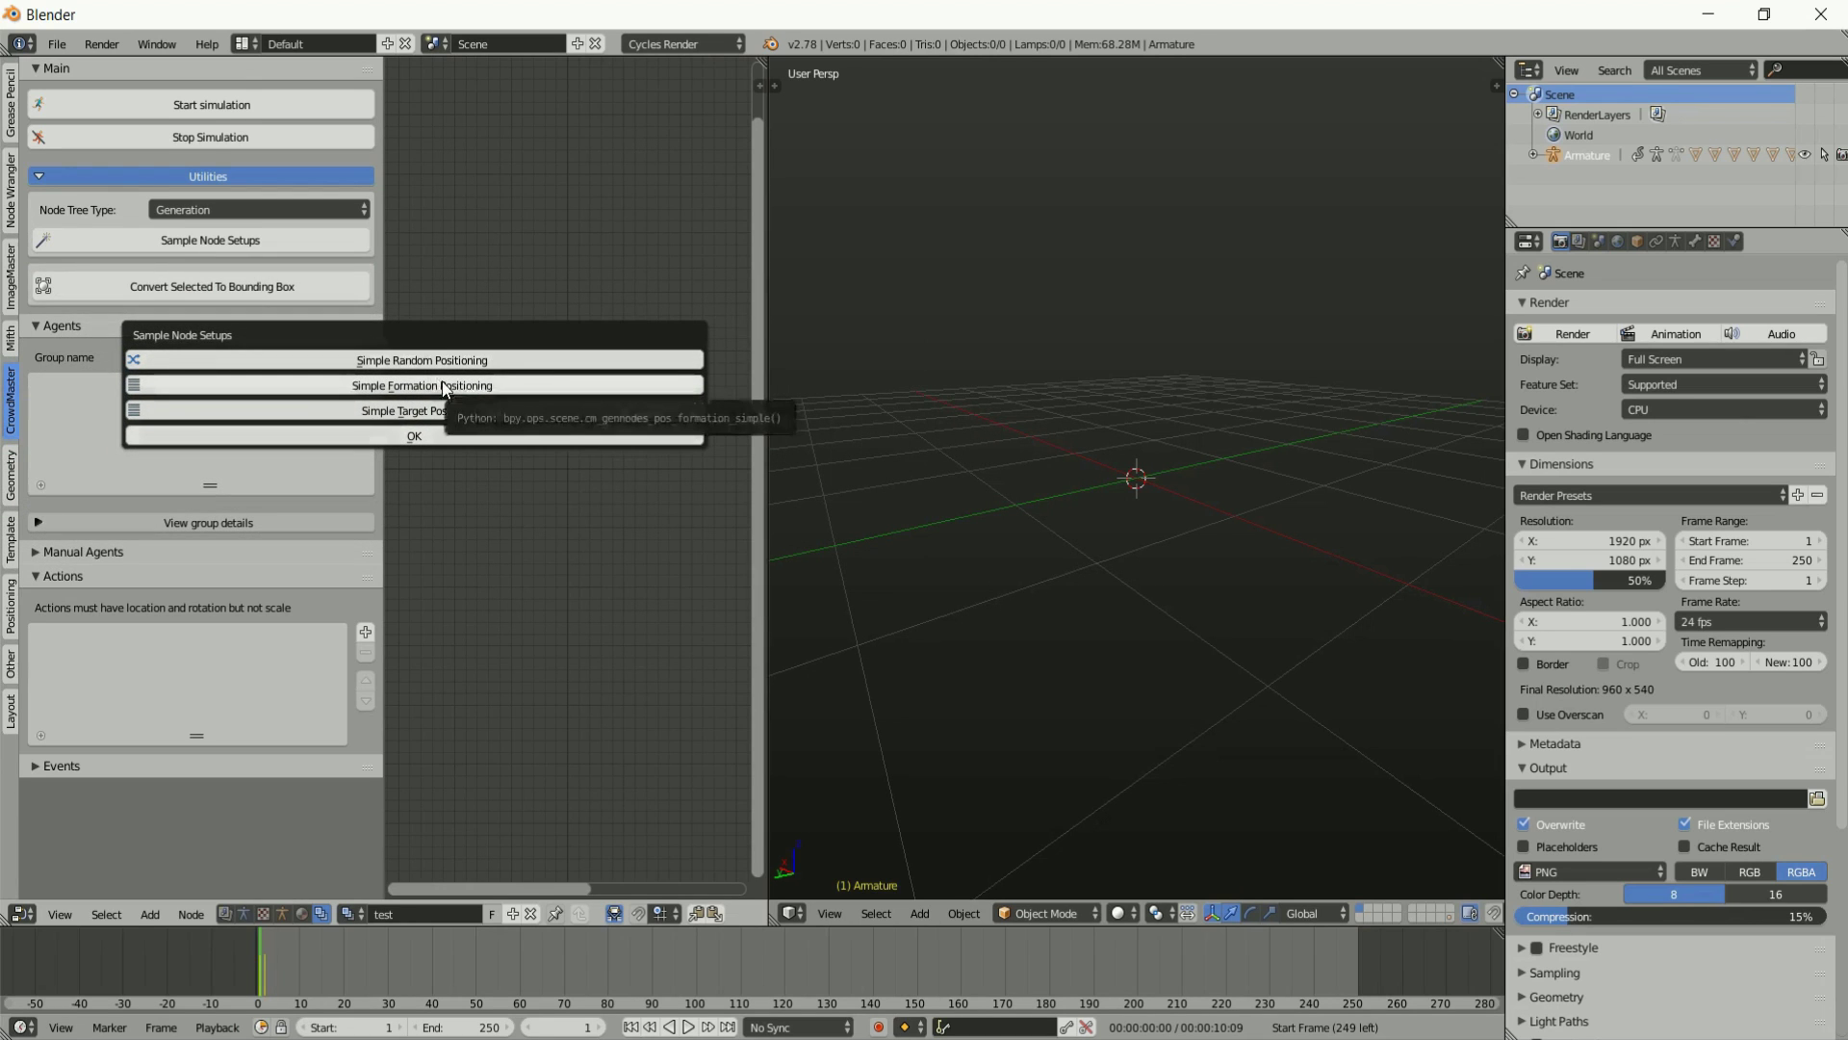
{"action": "left_click", "coordinate": [416, 438]}
Load the SimpleFormationPositioning node tree in the Node Editor and frame its nodes at a readable size.
{"action": "left_click", "coordinate": [354, 915]}
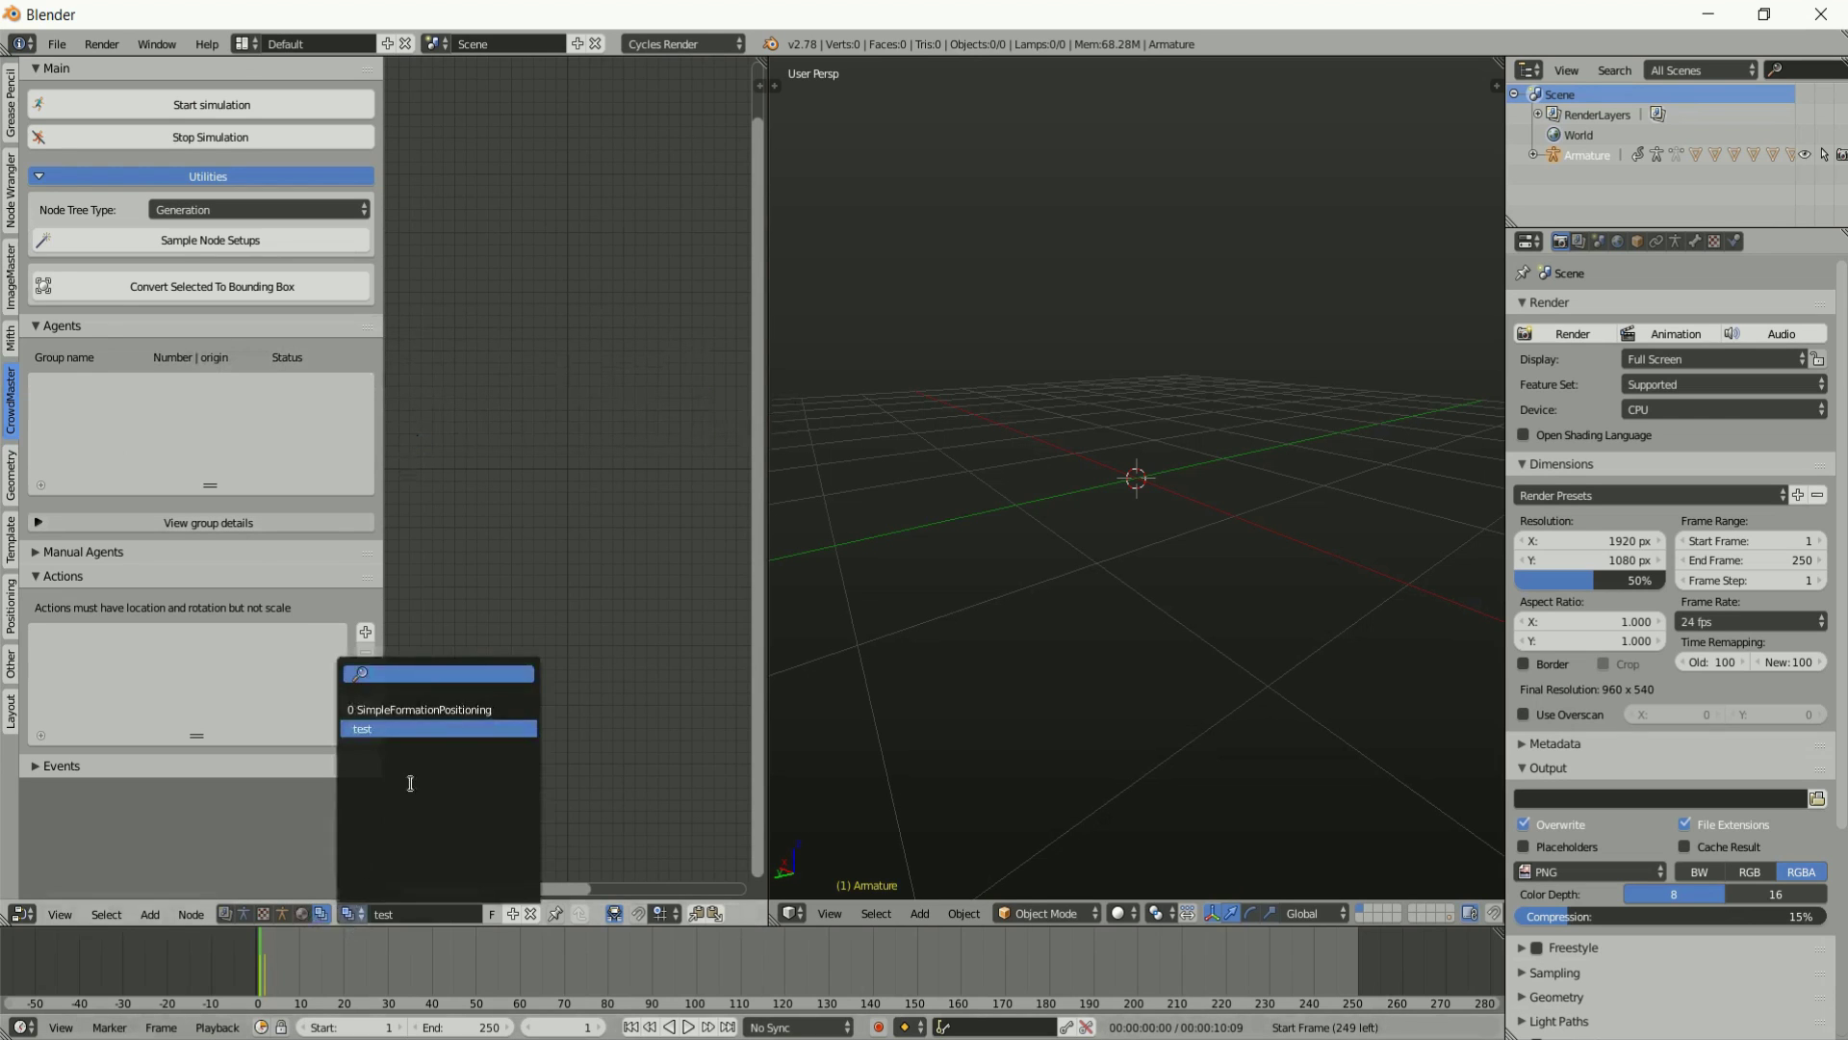
{"action": "left_click", "coordinate": [423, 708]}
{"action": "middle_click_drag", "start_coordinate": [501, 610], "coordinate": [606, 627]}
{"action": "key", "text": "Home"}
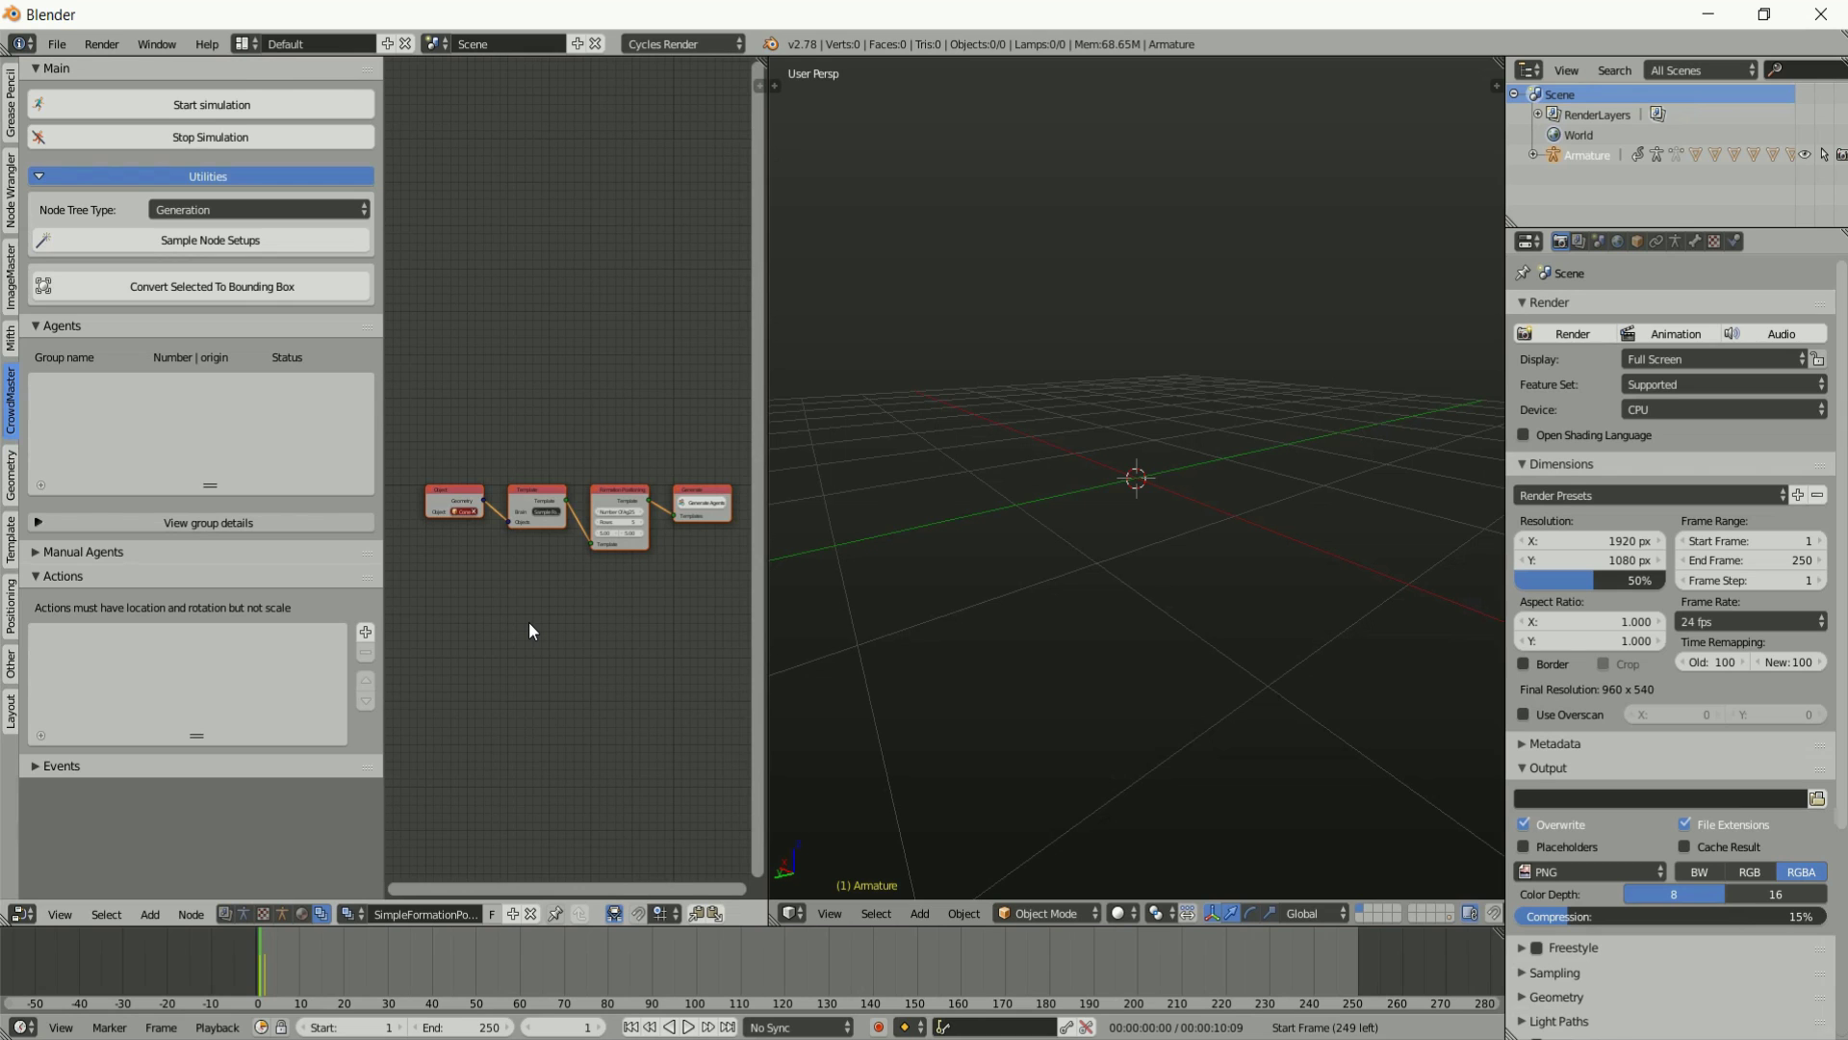
{"action": "key", "text": "t"}
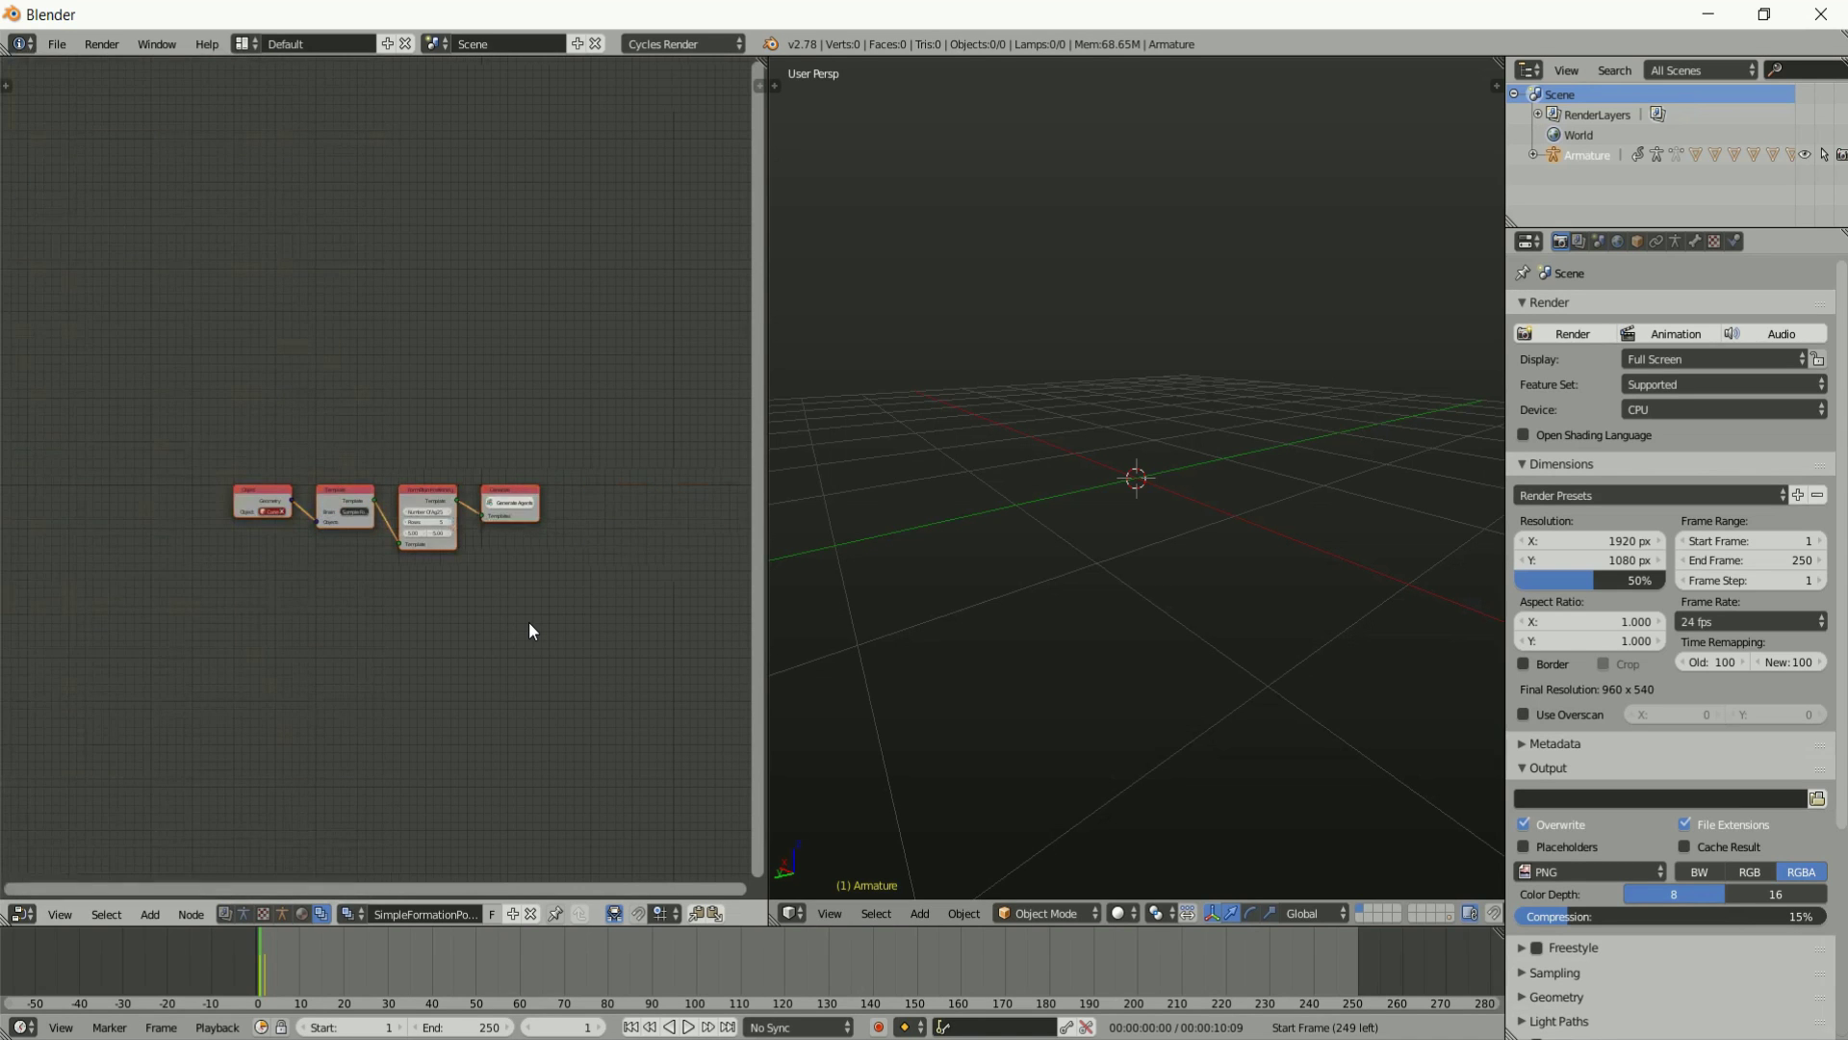
{"action": "middle_click_drag", "start_coordinate": [390, 466], "coordinate": [403, 665], "text": "ctrl"}
{"action": "middle_click_drag", "start_coordinate": [404, 620], "coordinate": [443, 486]}
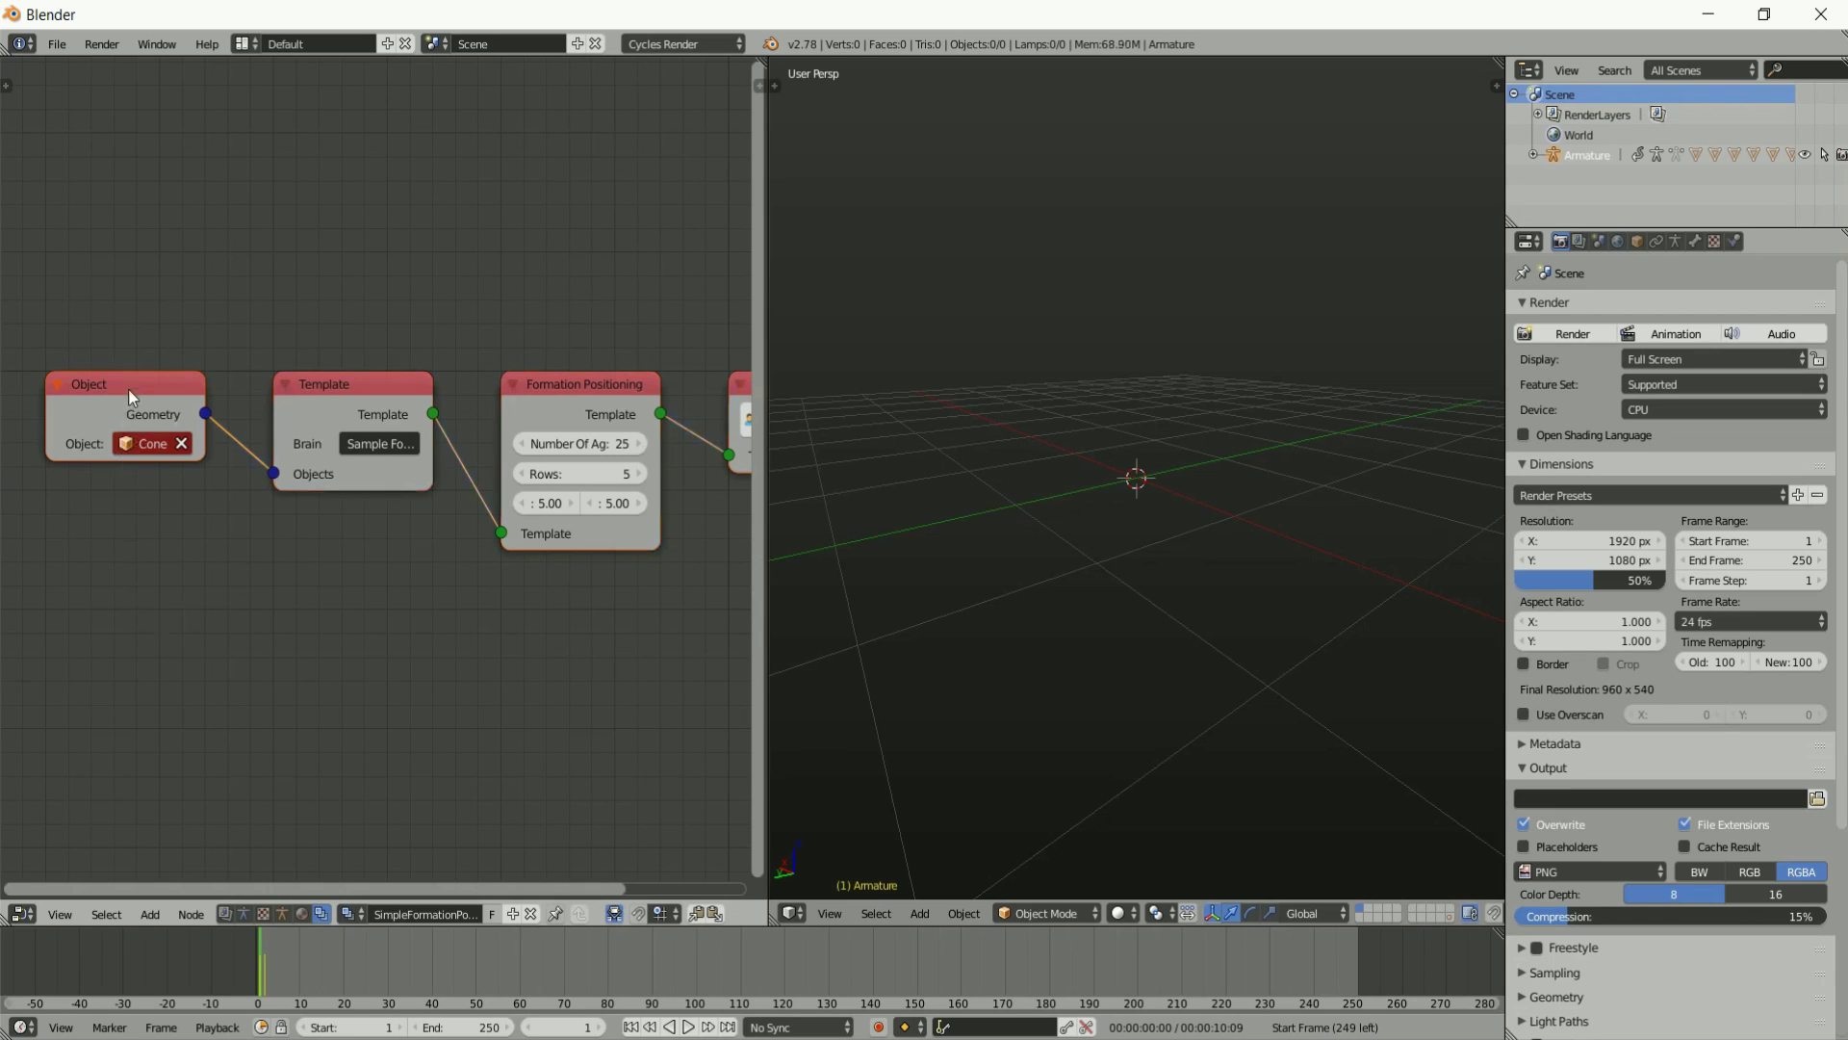
Delete the Object node that references Cone and add a Group geometry node in front of the Template node.
{"action": "left_click_drag", "start_coordinate": [129, 389], "coordinate": [137, 433]}
{"action": "scroll", "coordinate": [90, 499], "scroll_direction": "left", "scroll_amount": 2, "text": "ctrl"}
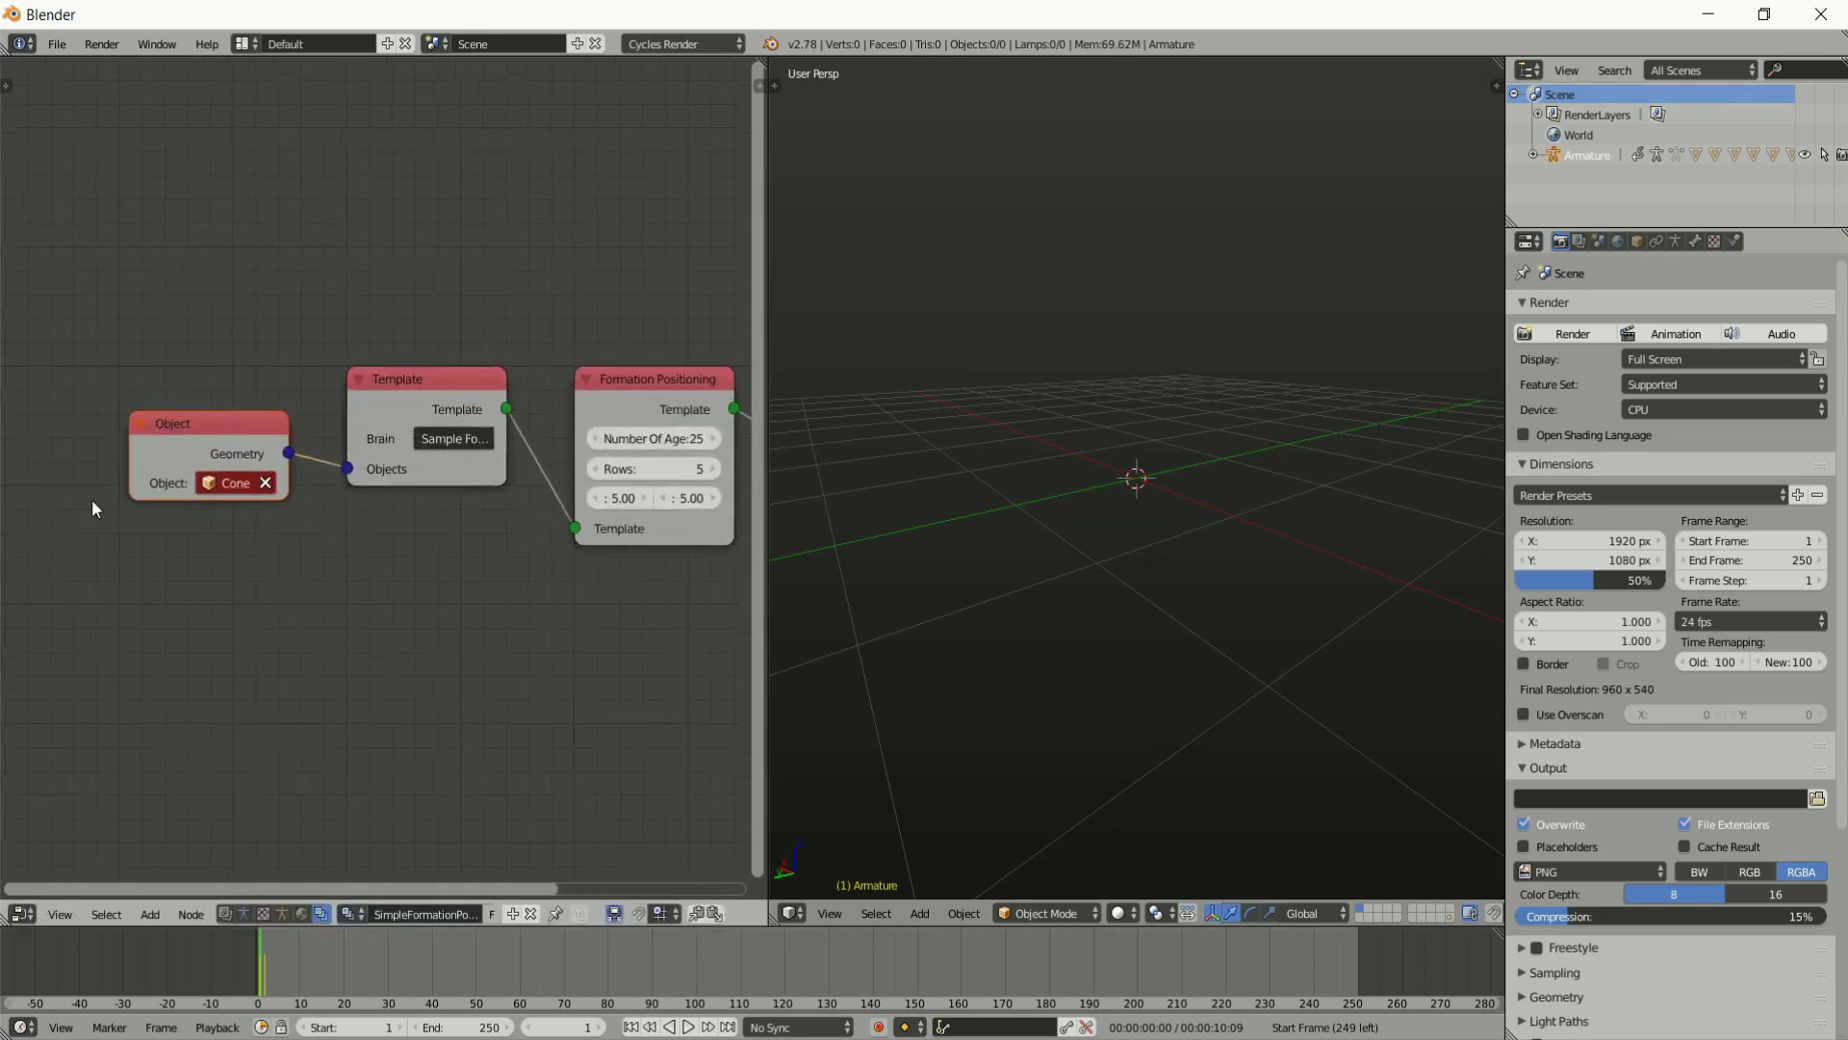
{"action": "key", "text": "x"}
{"action": "key", "text": "shift+a"}
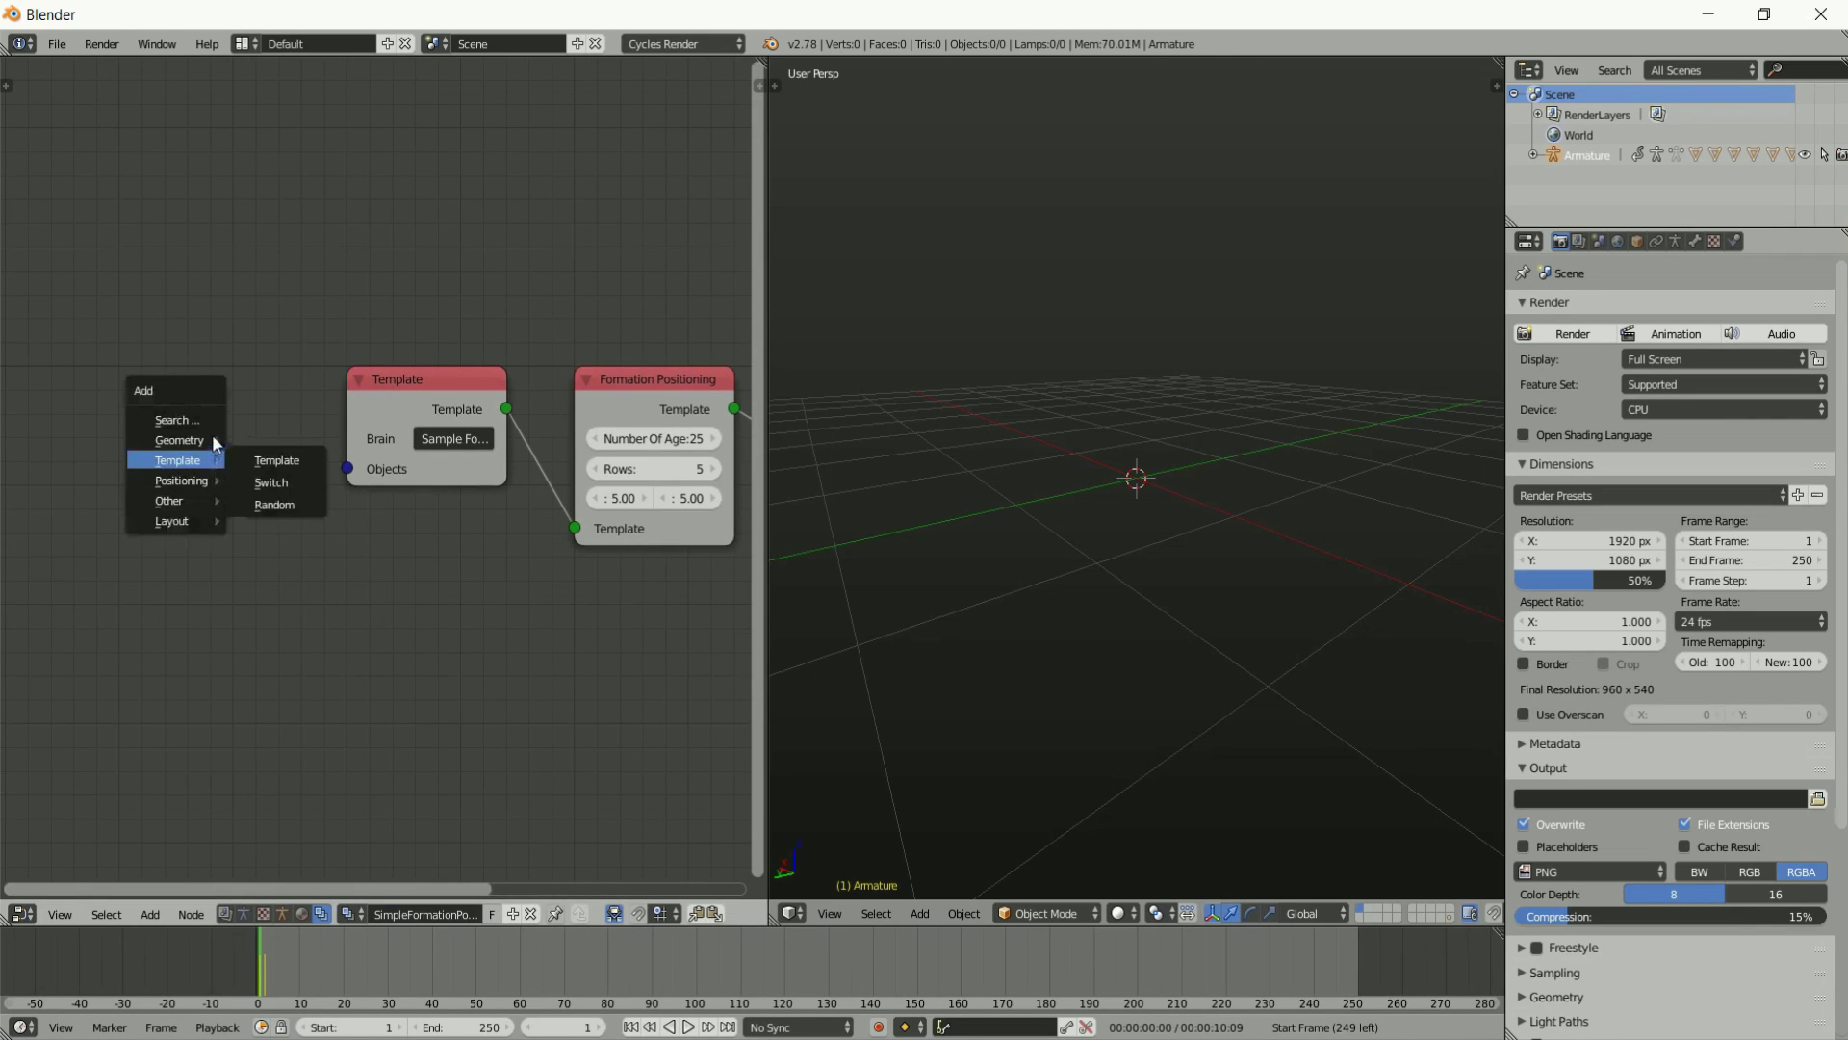
{"action": "mouse_move", "coordinate": [197, 441]}
{"action": "left_click", "coordinate": [274, 463]}
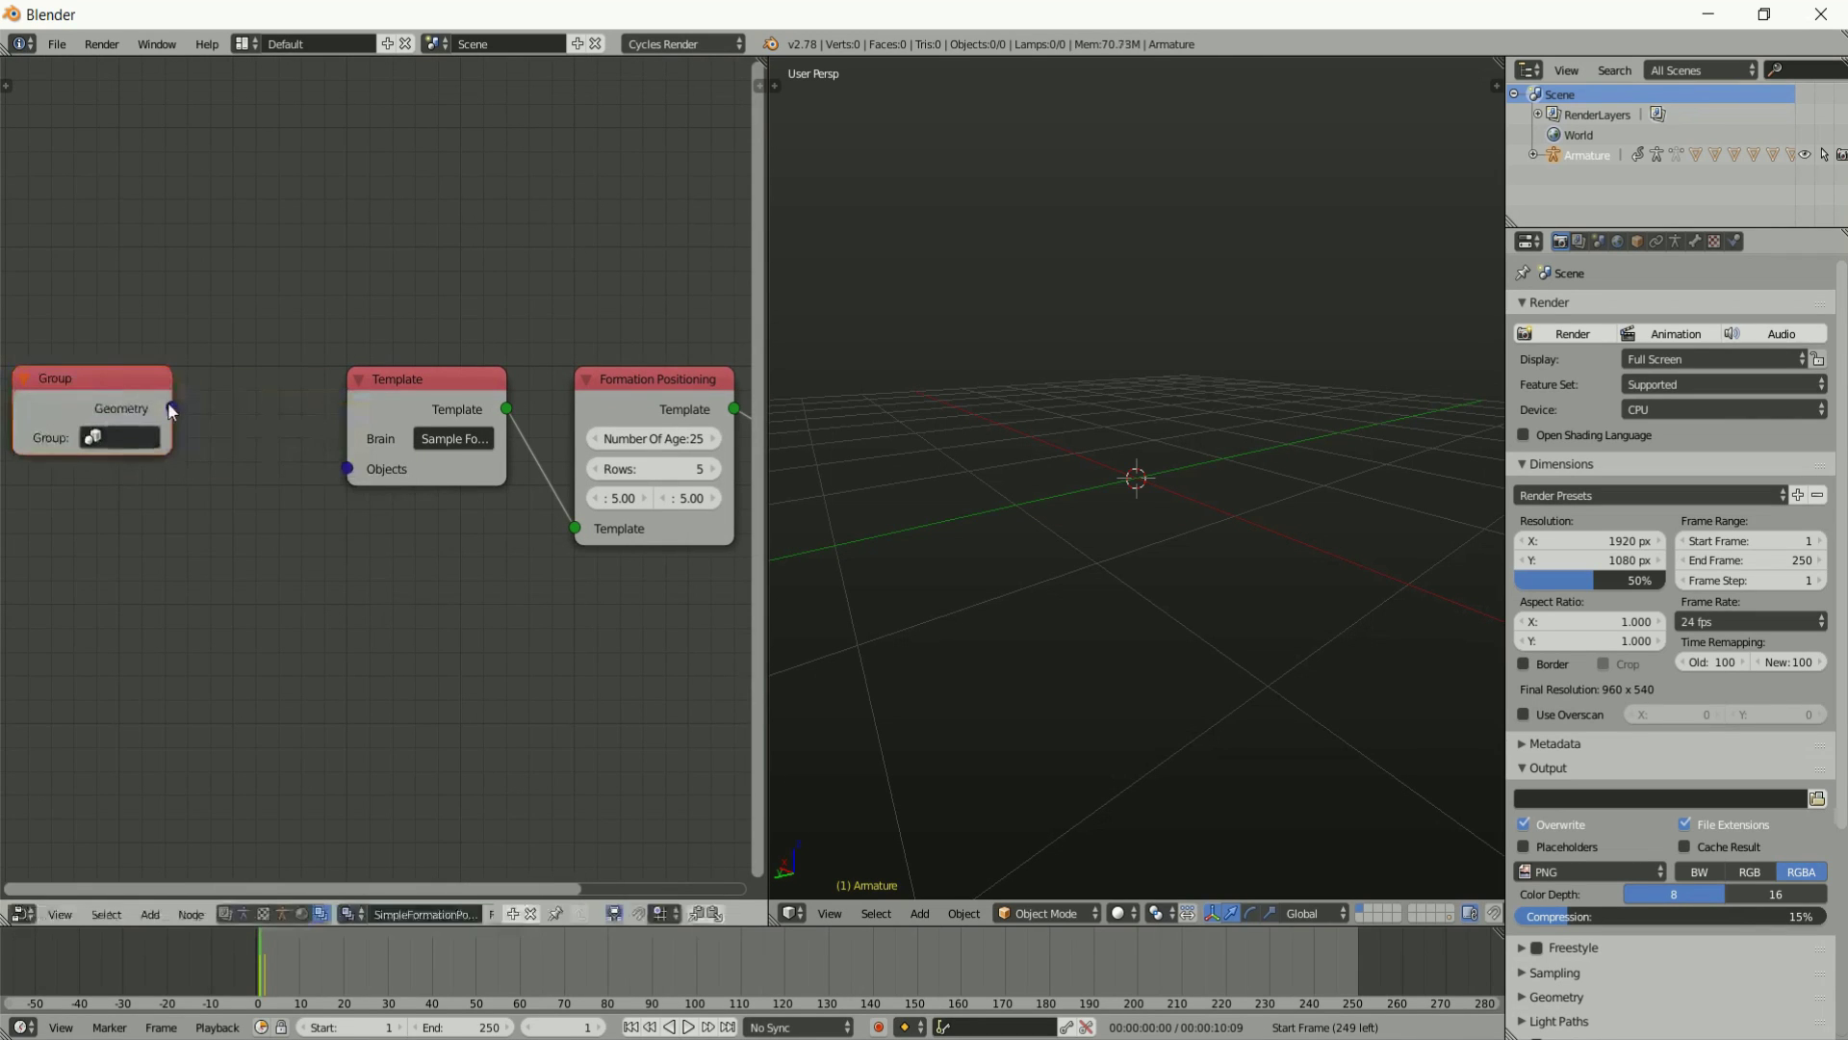
Connect the Group node's Geometry output to the Template node's Objects input and choose lady-1 as its group.
{"action": "left_click_drag", "start_coordinate": [171, 409], "coordinate": [348, 469]}
{"action": "left_click", "coordinate": [105, 440]}
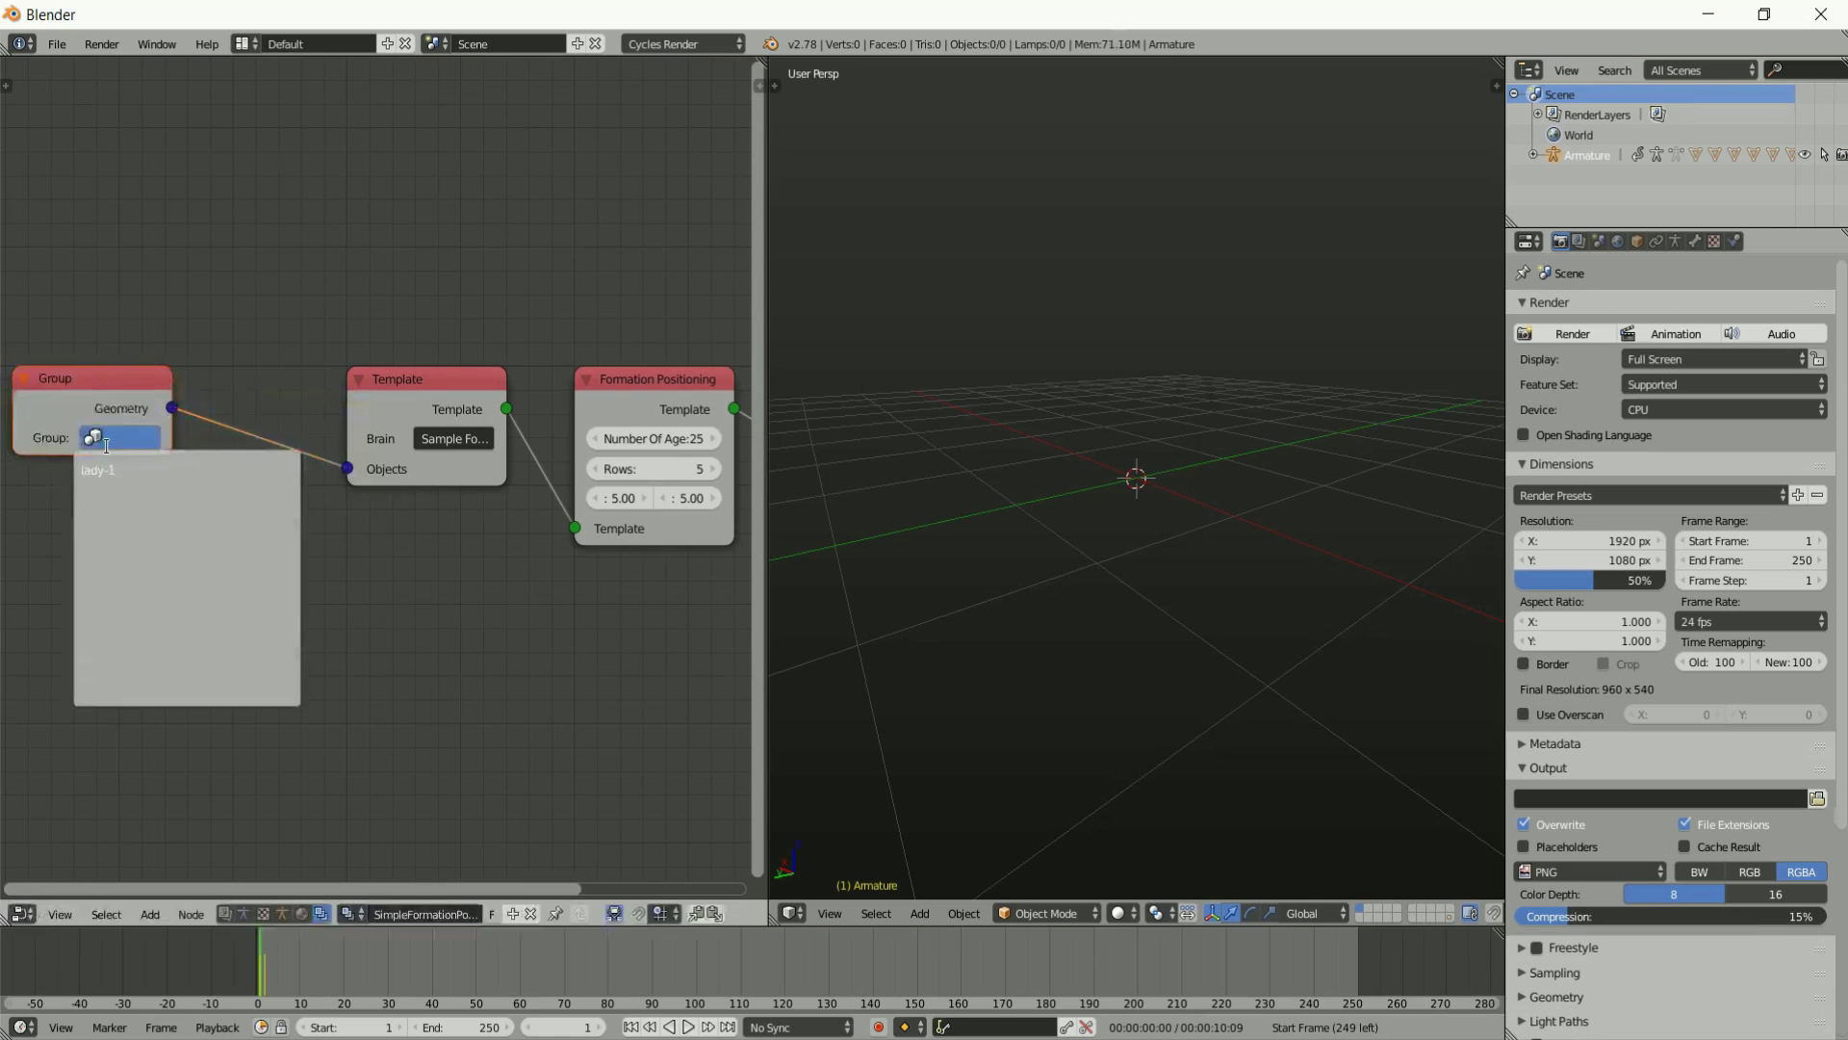
{"action": "left_click", "coordinate": [97, 470]}
Shift and widen the Template node, and set its Brain Type to lady1.
{"action": "middle_click_drag", "start_coordinate": [437, 499], "coordinate": [280, 517]}
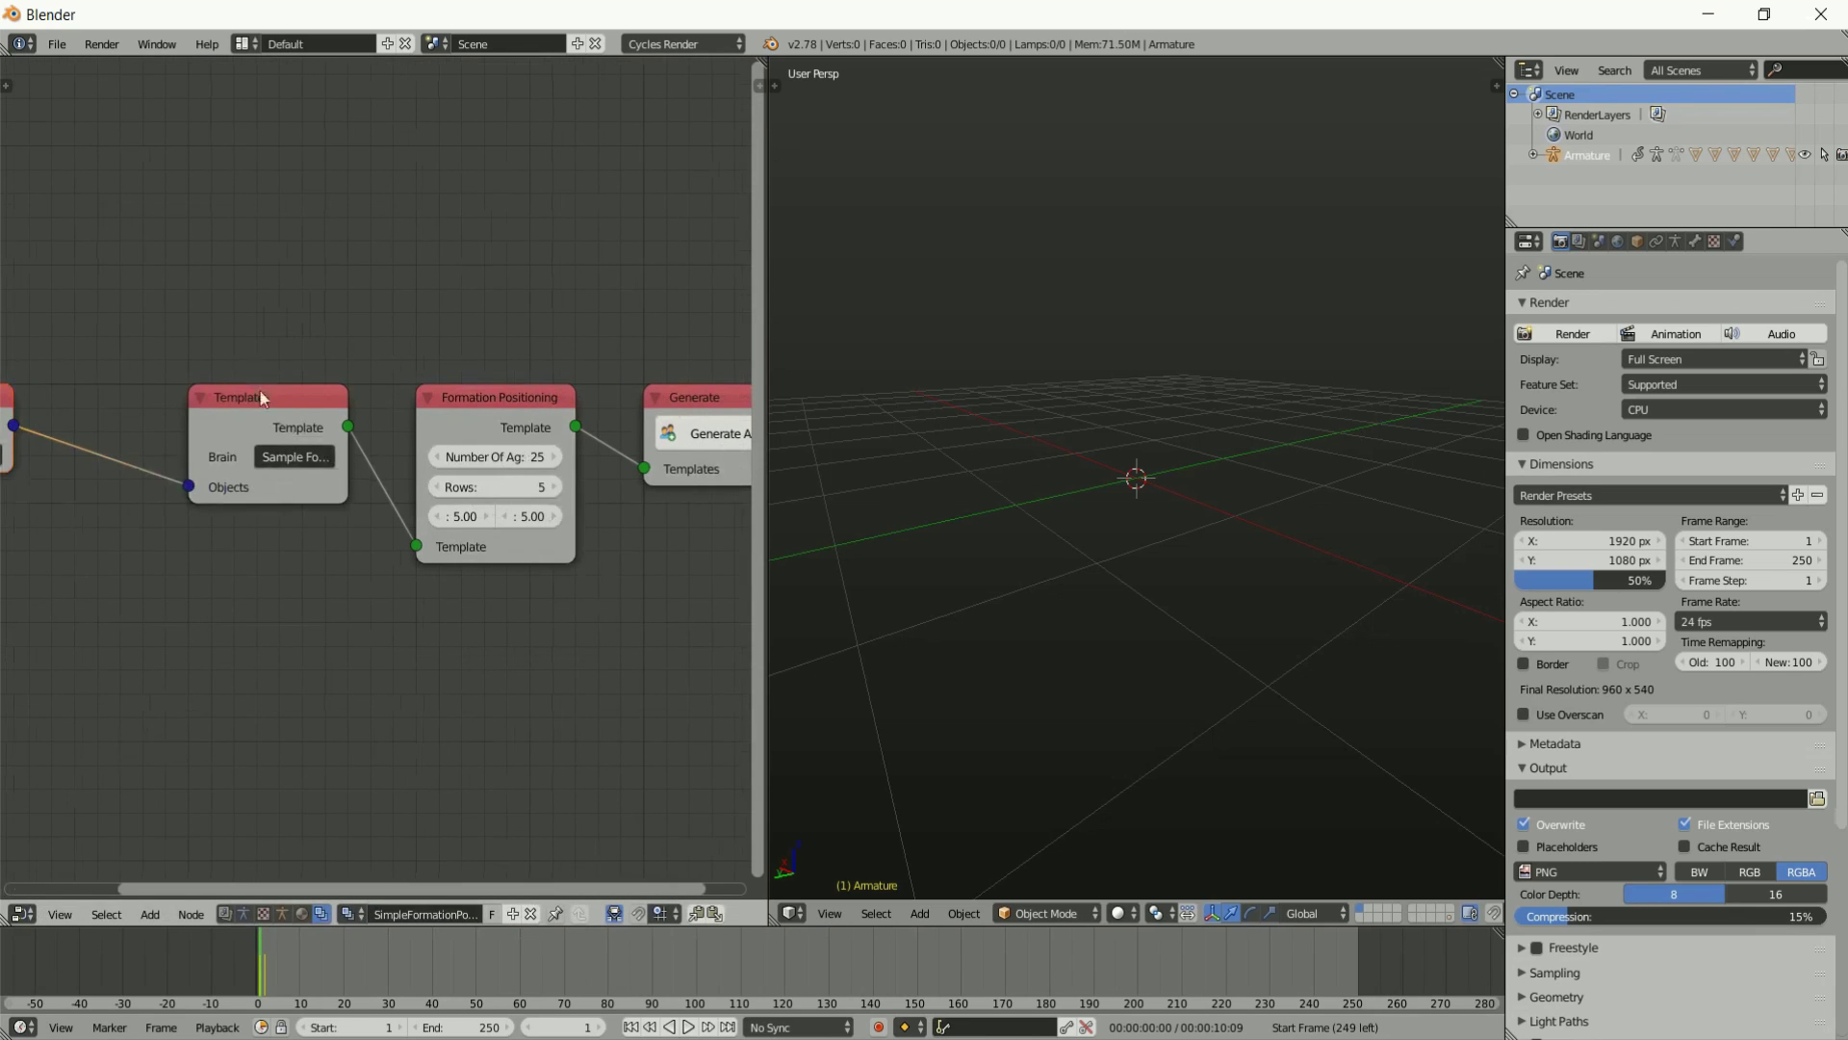
{"action": "left_click_drag", "start_coordinate": [260, 396], "coordinate": [158, 394]}
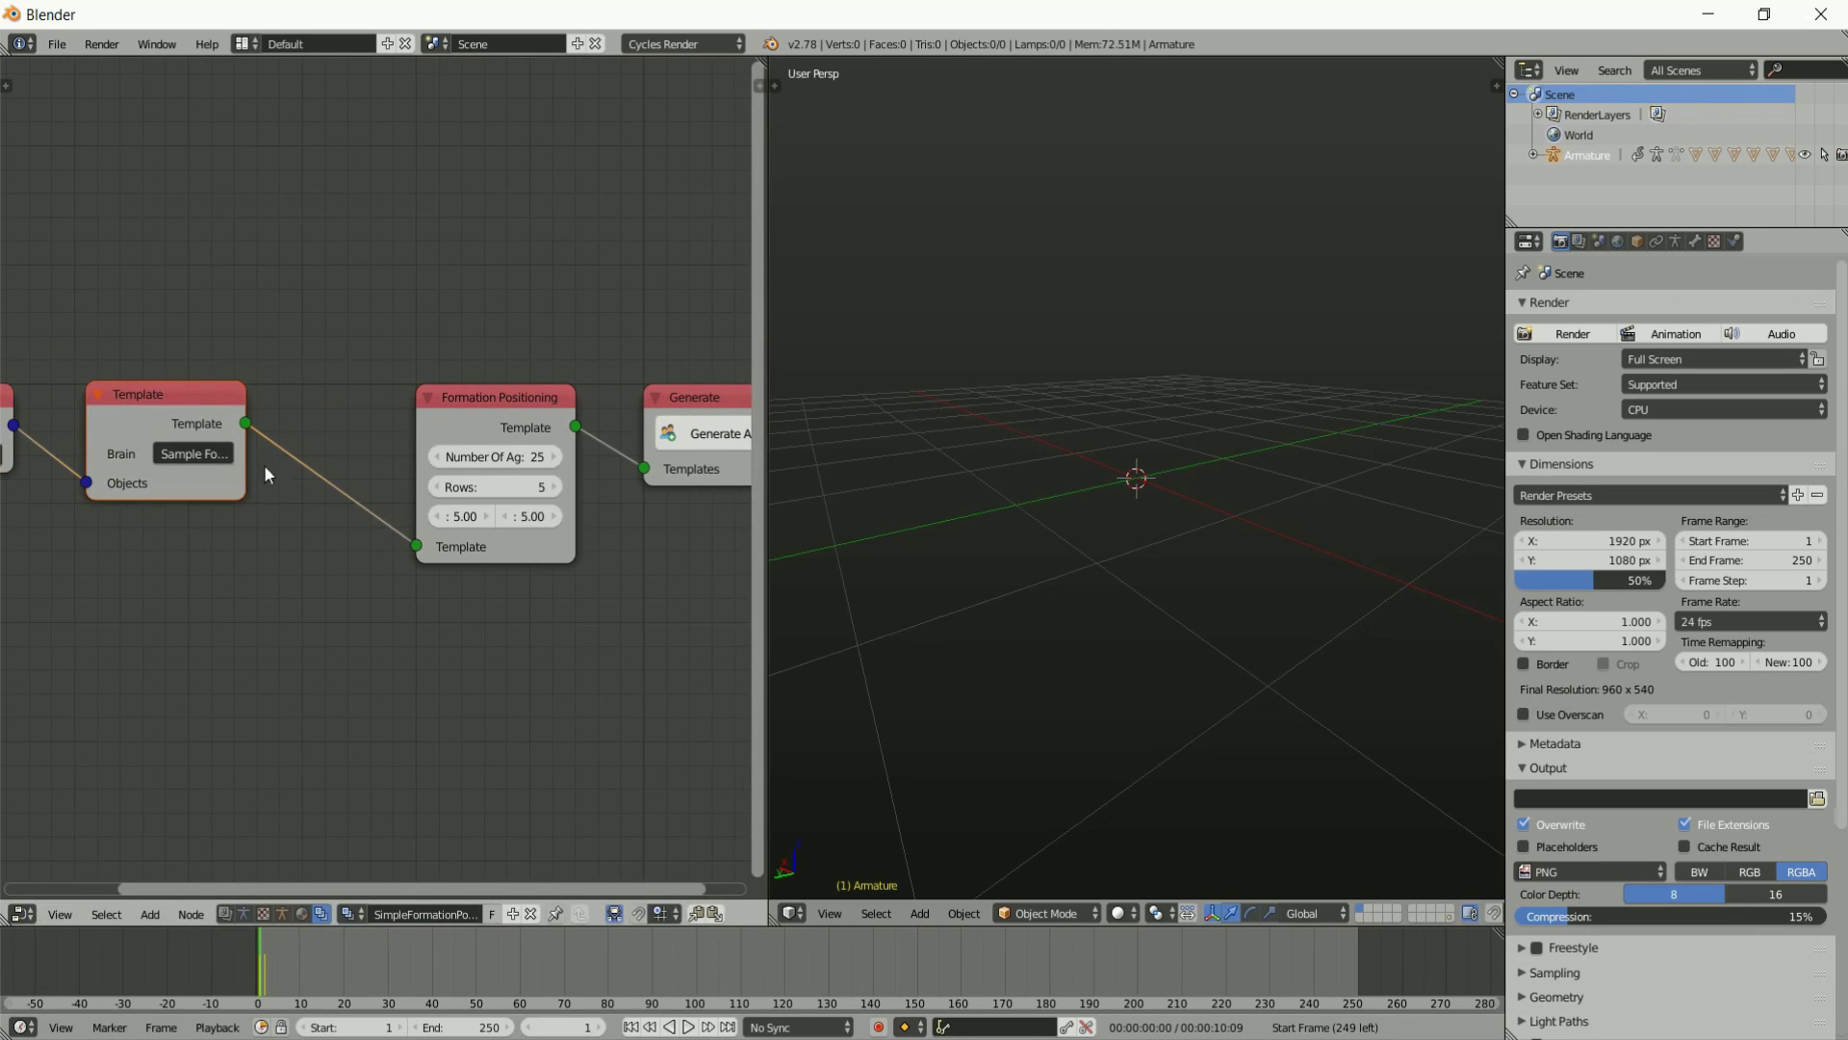
{"action": "left_click_drag", "start_coordinate": [245, 470], "coordinate": [364, 478]}
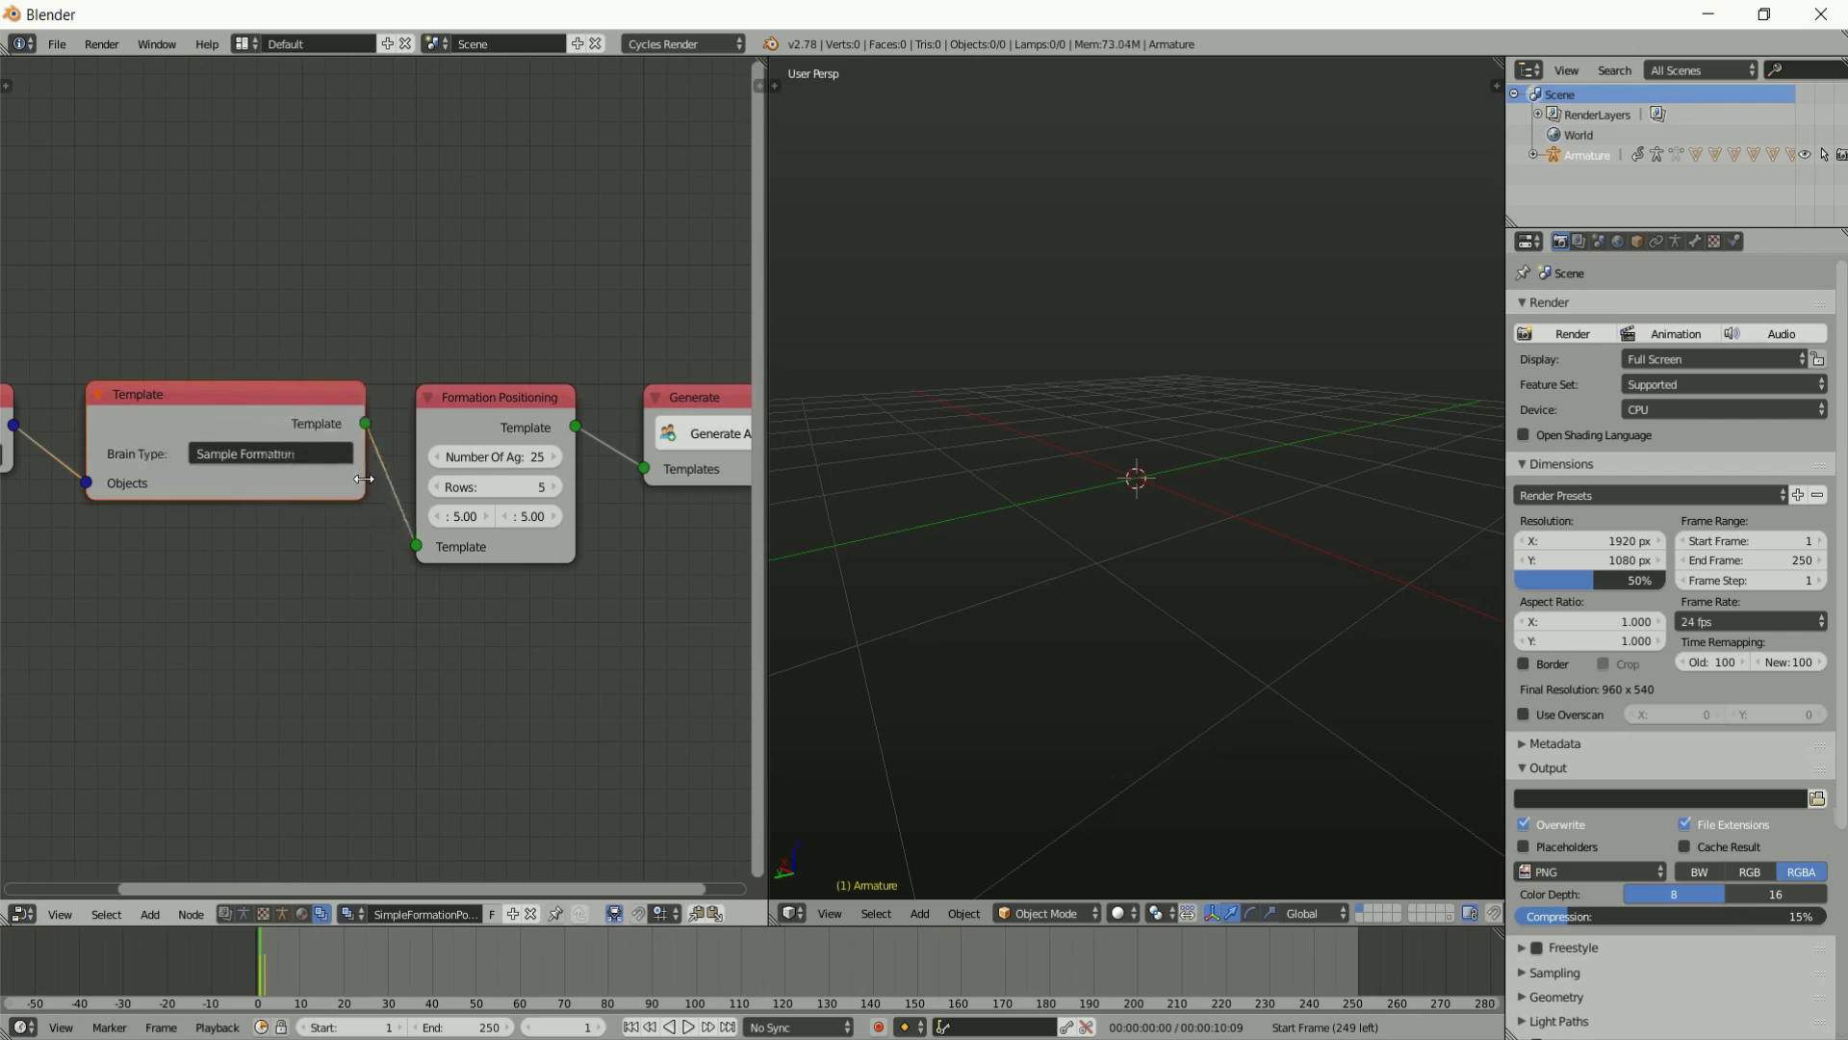
{"action": "left_click", "coordinate": [263, 456]}
{"action": "key", "text": "BackSpace"}
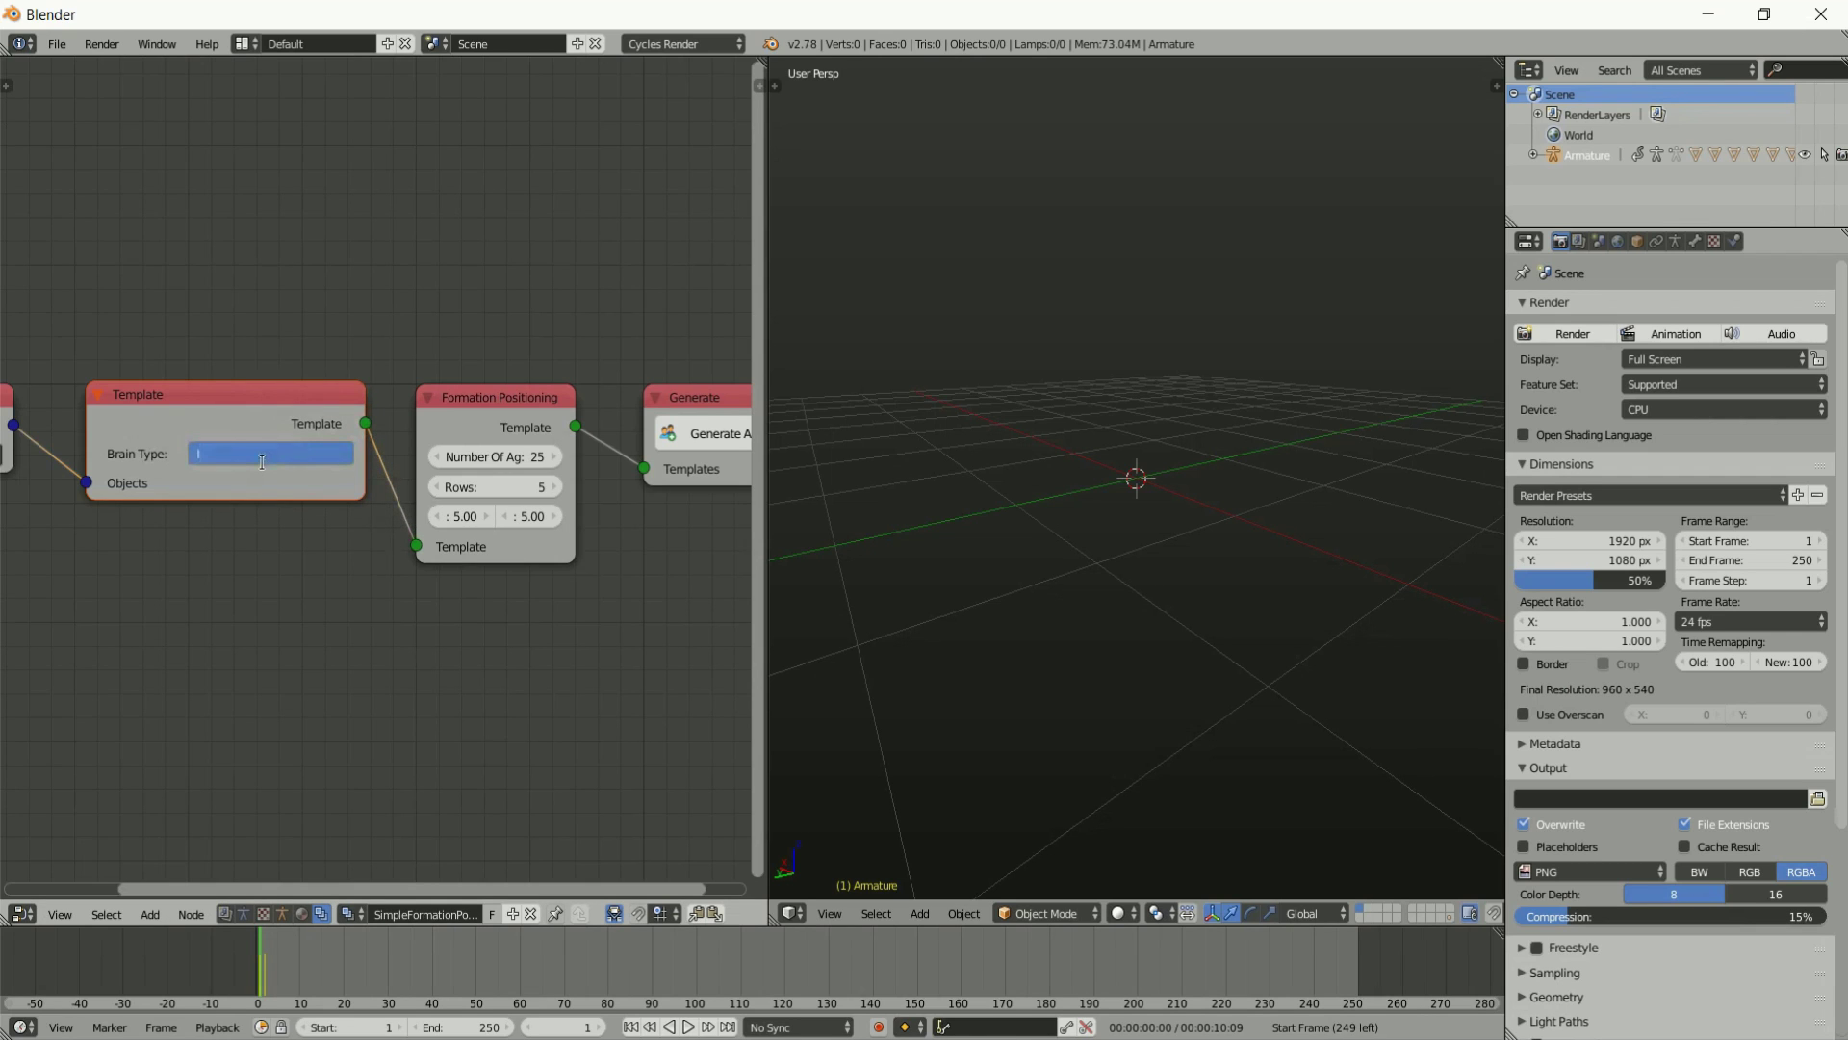
{"action": "key", "text": "Return"}
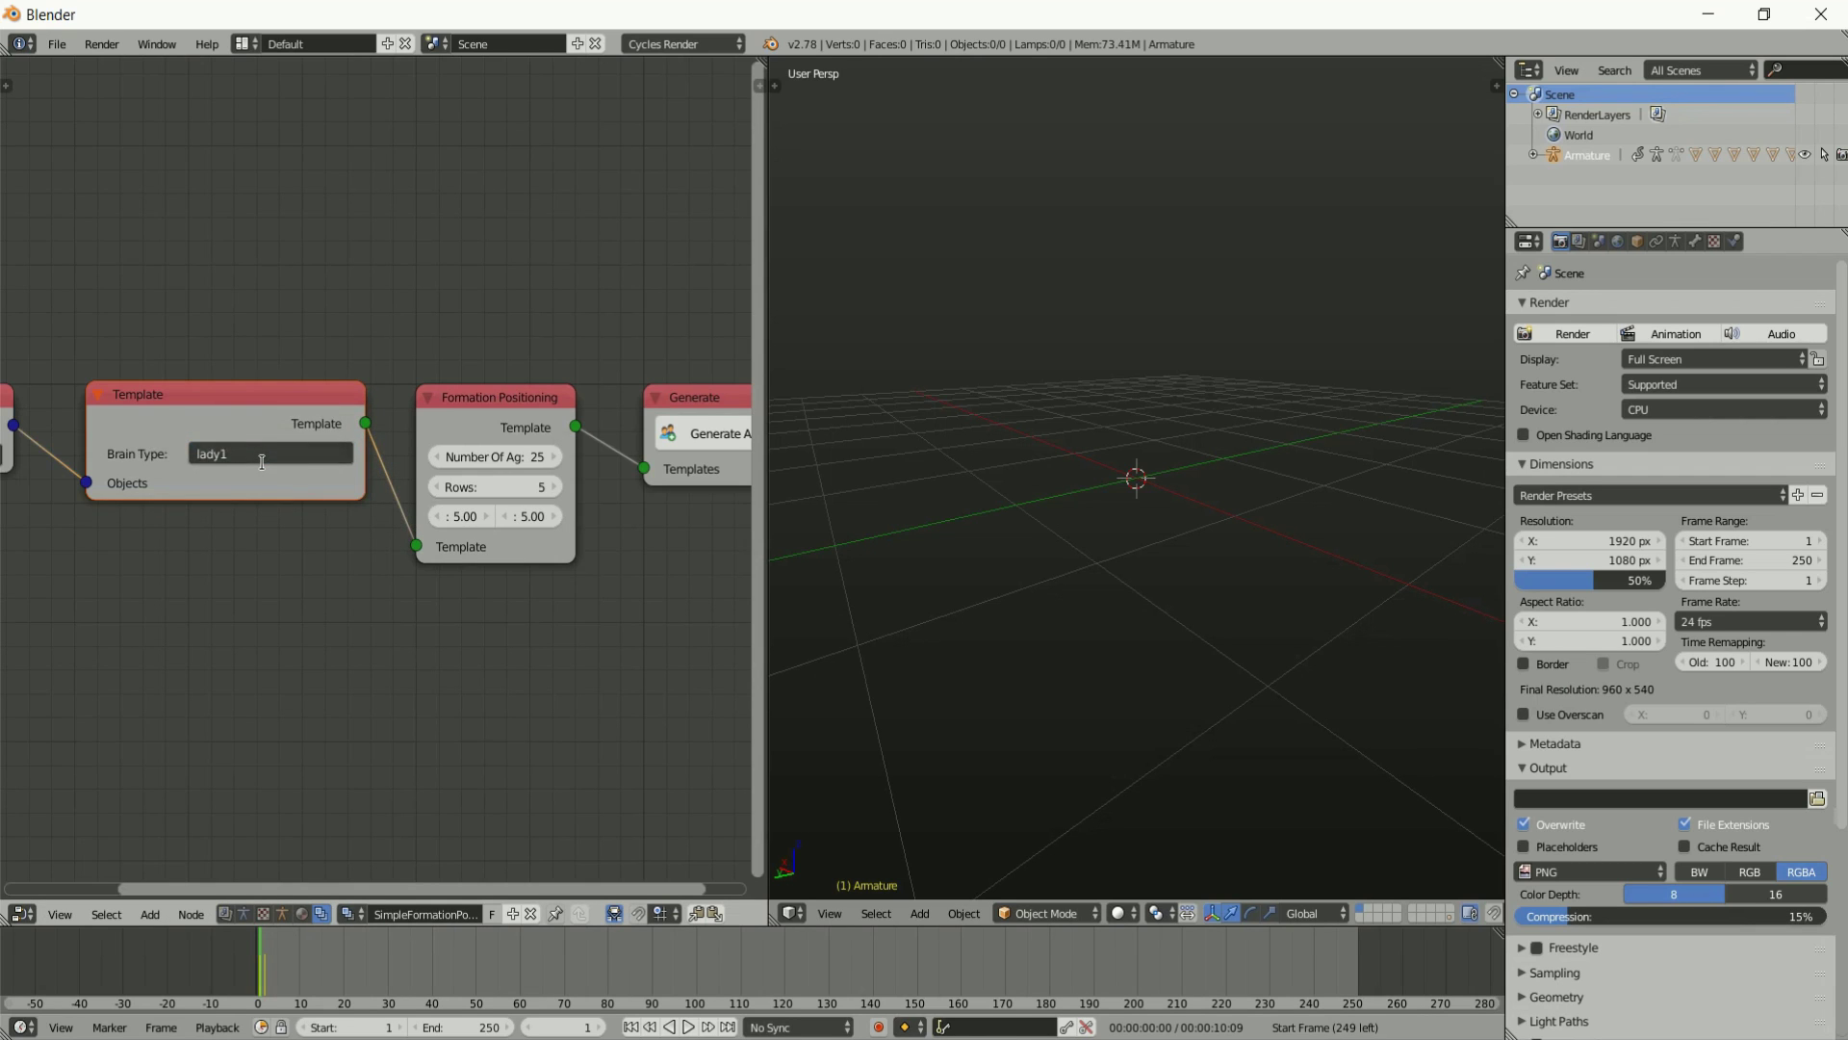
Widen the Formation Positioning node slightly so its field labels are easier to read.
{"action": "middle_click_drag", "start_coordinate": [262, 462], "coordinate": [406, 491]}
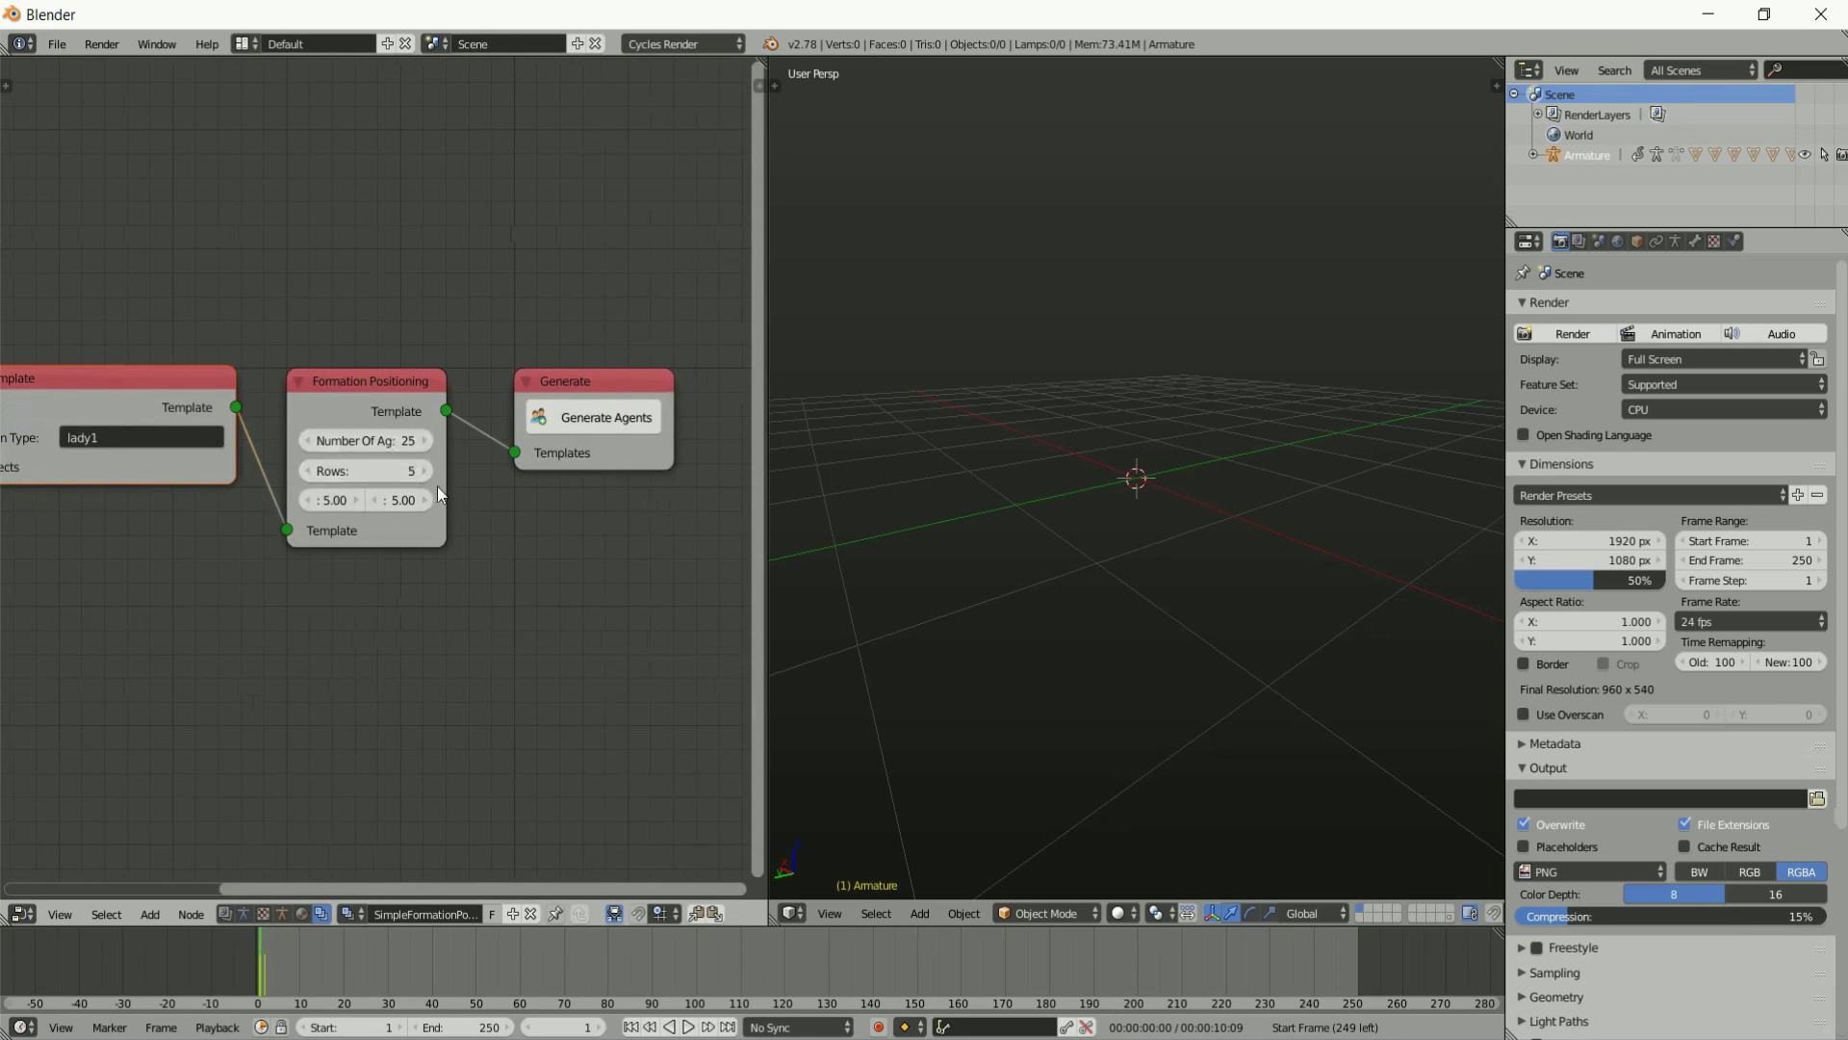
{"action": "mouse_move", "coordinate": [445, 487]}
{"action": "left_mouse_down"}
{"action": "mouse_move", "coordinate": [587, 499]}
{"action": "mouse_move", "coordinate": [475, 499]}
{"action": "left_mouse_up"}
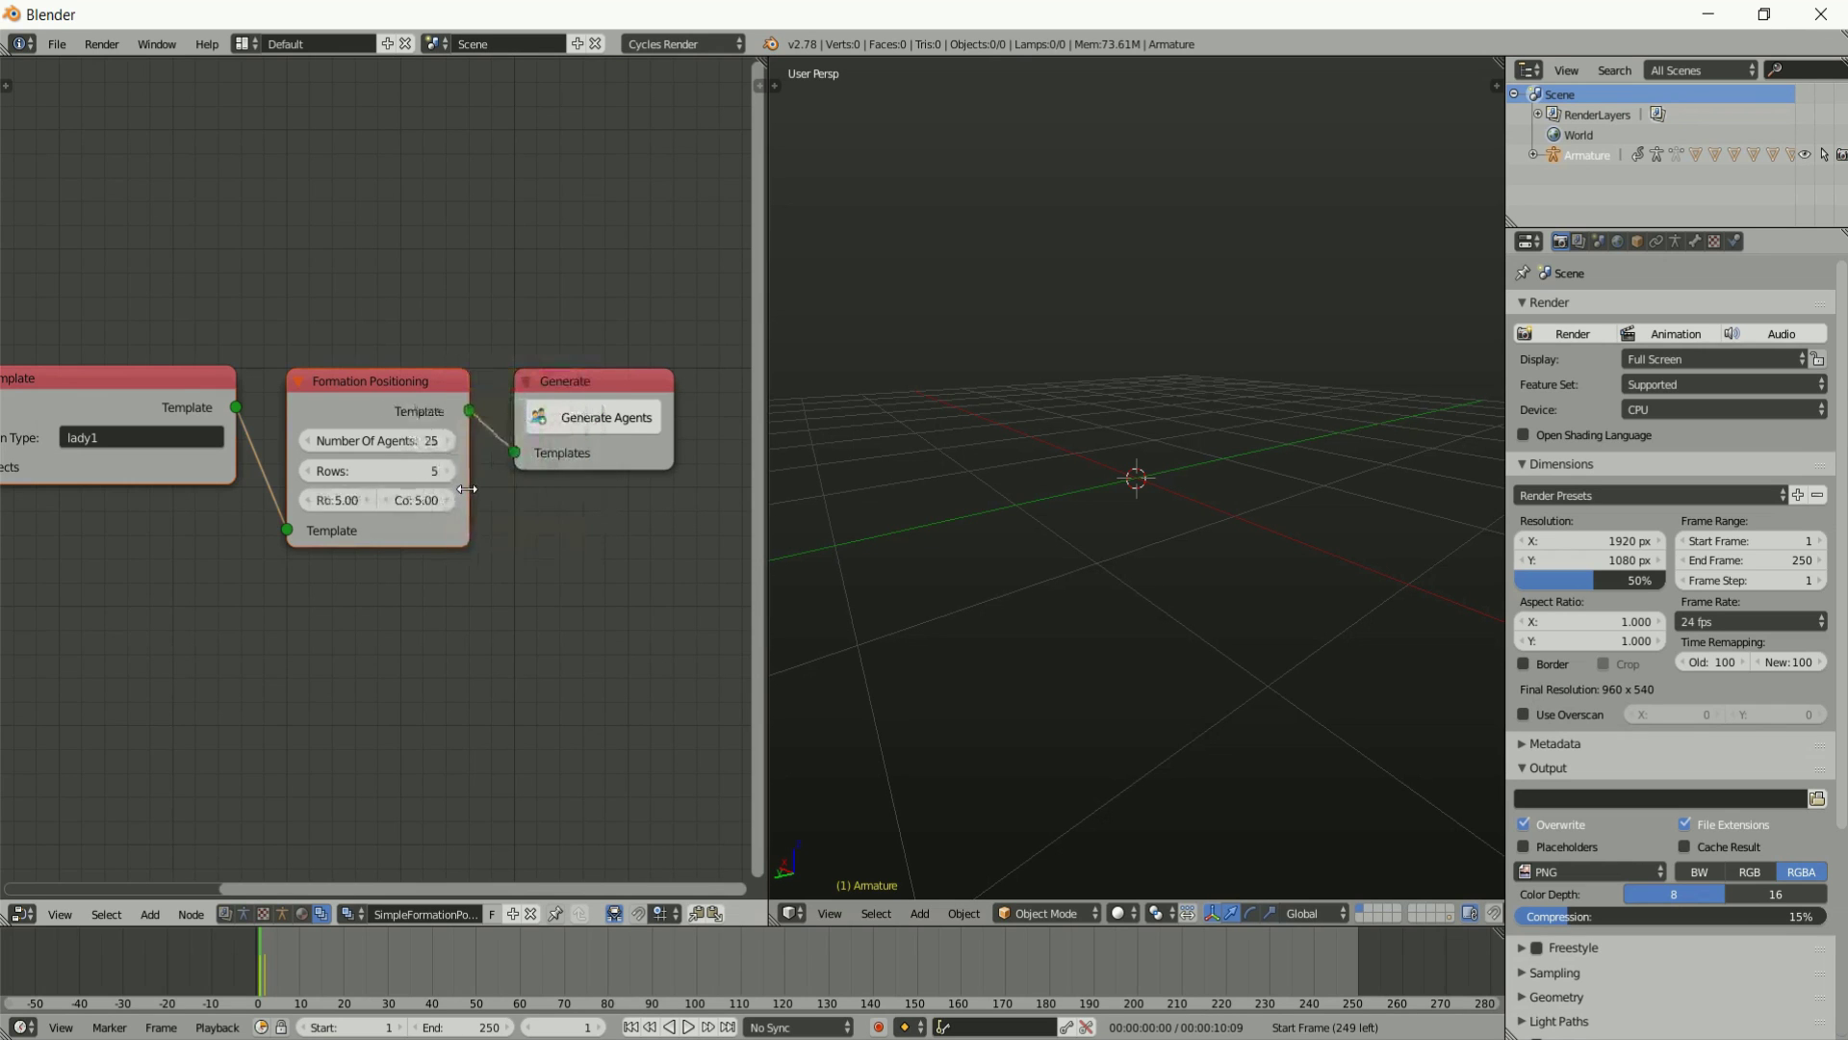
{"action": "middle_click_drag", "start_coordinate": [138, 592], "coordinate": [270, 608]}
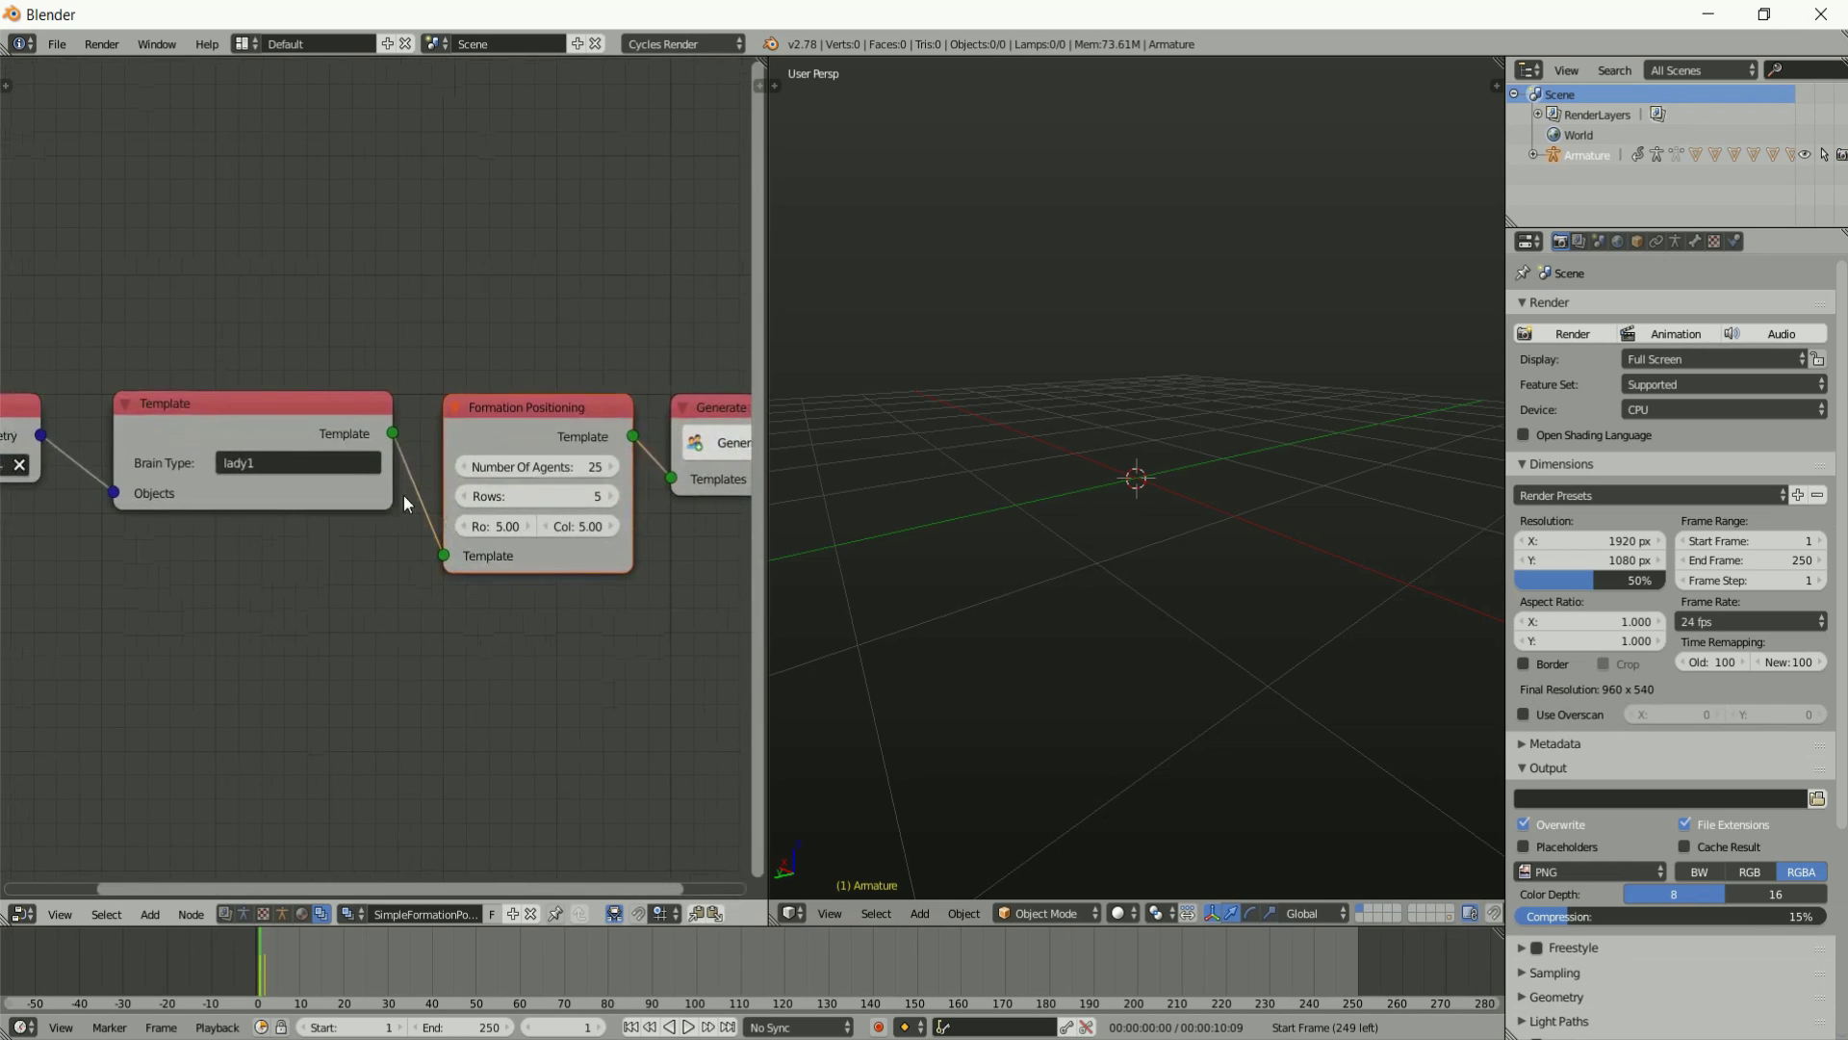
Add a Random template node, widen it, and insert it on the link between the Template and Formation Positioning nodes.
{"action": "key", "text": "shift+a"}
{"action": "mouse_move", "coordinate": [478, 609]}
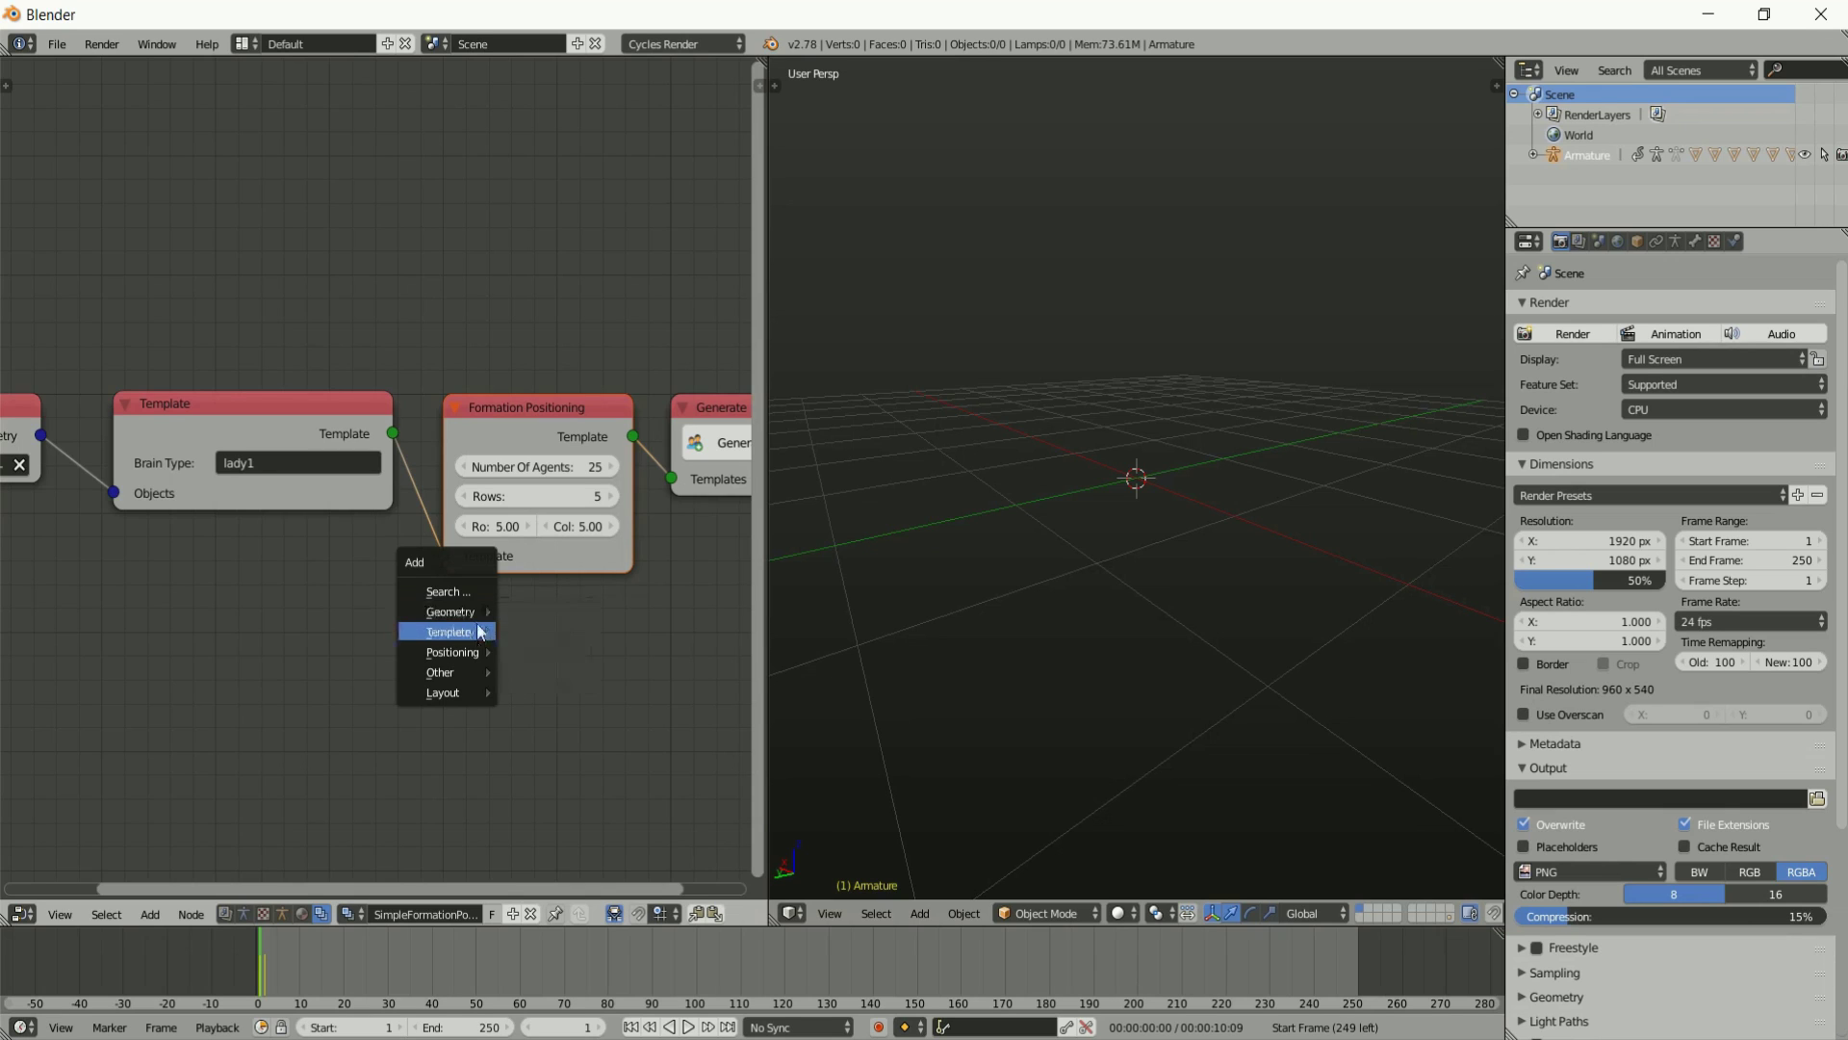
{"action": "left_click", "coordinate": [552, 677]}
{"action": "left_click", "coordinate": [273, 652]}
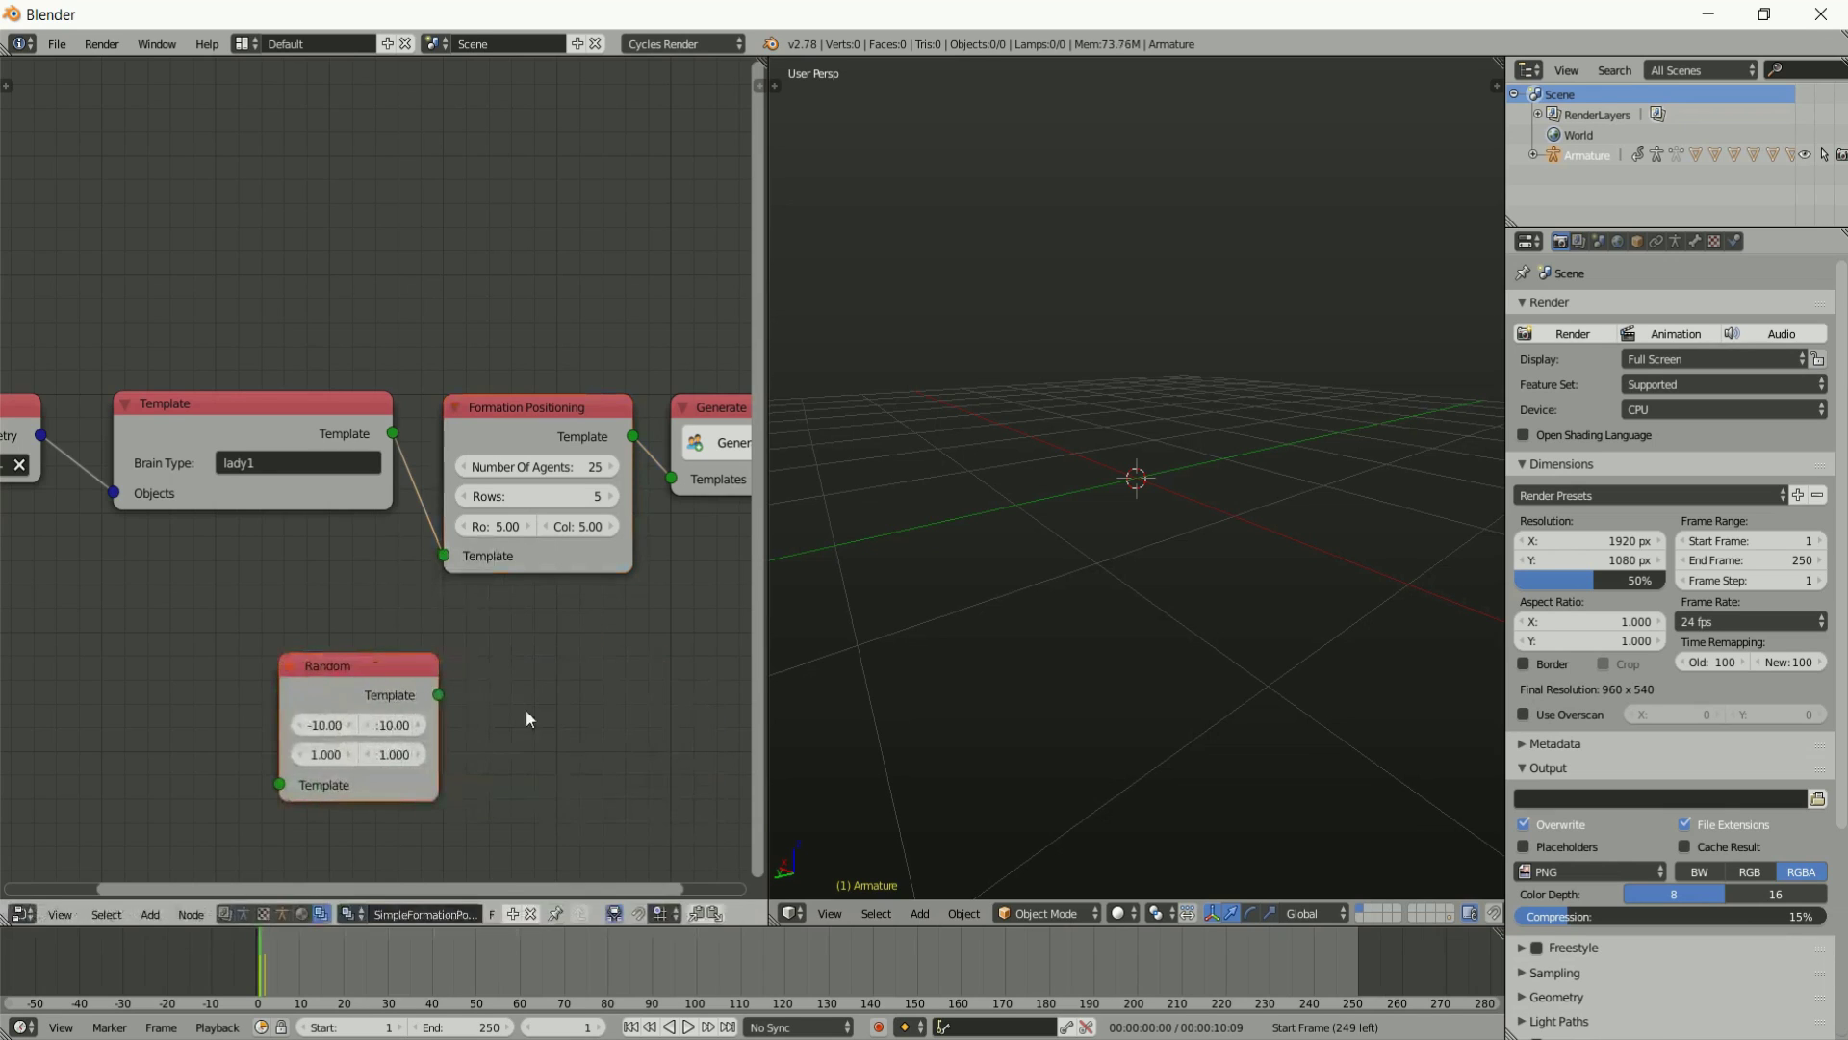
{"action": "left_click_drag", "start_coordinate": [429, 725], "coordinate": [748, 725]}
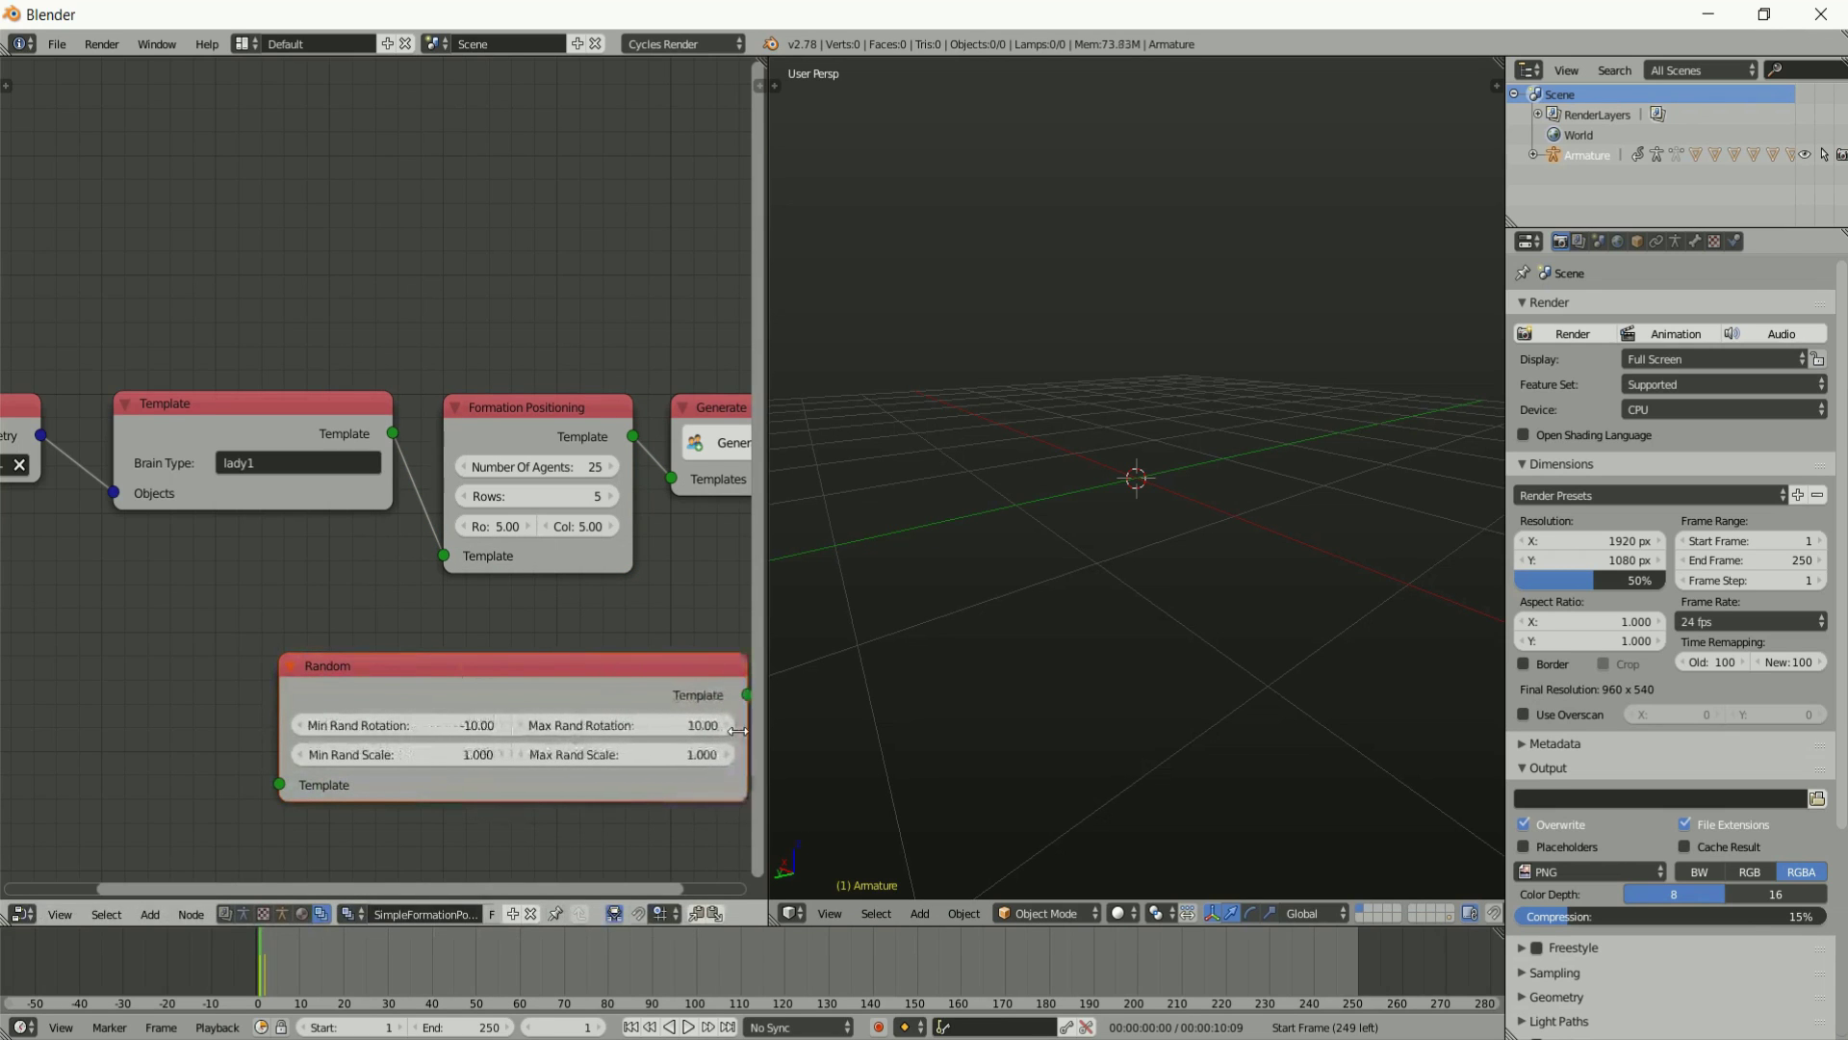
{"action": "left_click_drag", "start_coordinate": [508, 680], "coordinate": [465, 546]}
Set the Random node's maximum and minimum random rotation to 0.
{"action": "middle_click_drag", "start_coordinate": [607, 693], "coordinate": [516, 659]}
{"action": "scroll", "coordinate": [510, 678], "scroll_direction": "up", "scroll_amount": 2}
{"action": "left_click", "coordinate": [483, 506]}
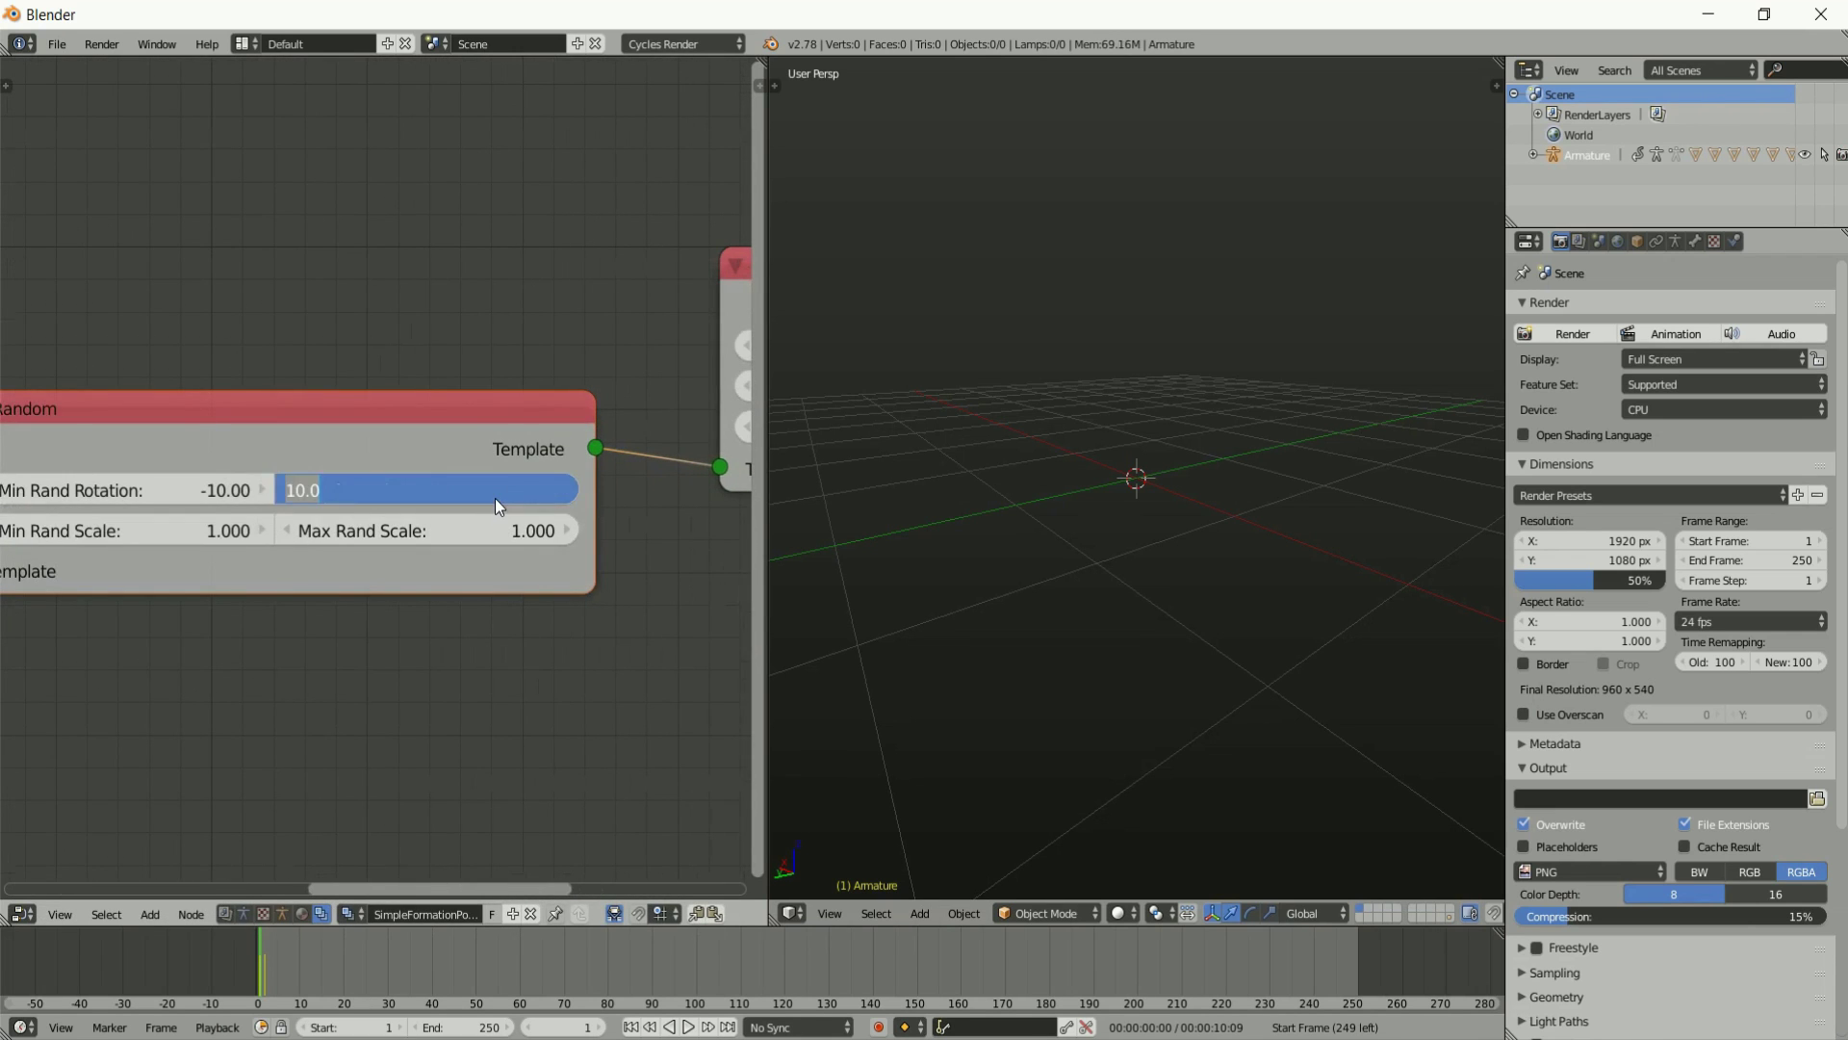
{"action": "type", "text": "0"}
{"action": "key", "text": "Return"}
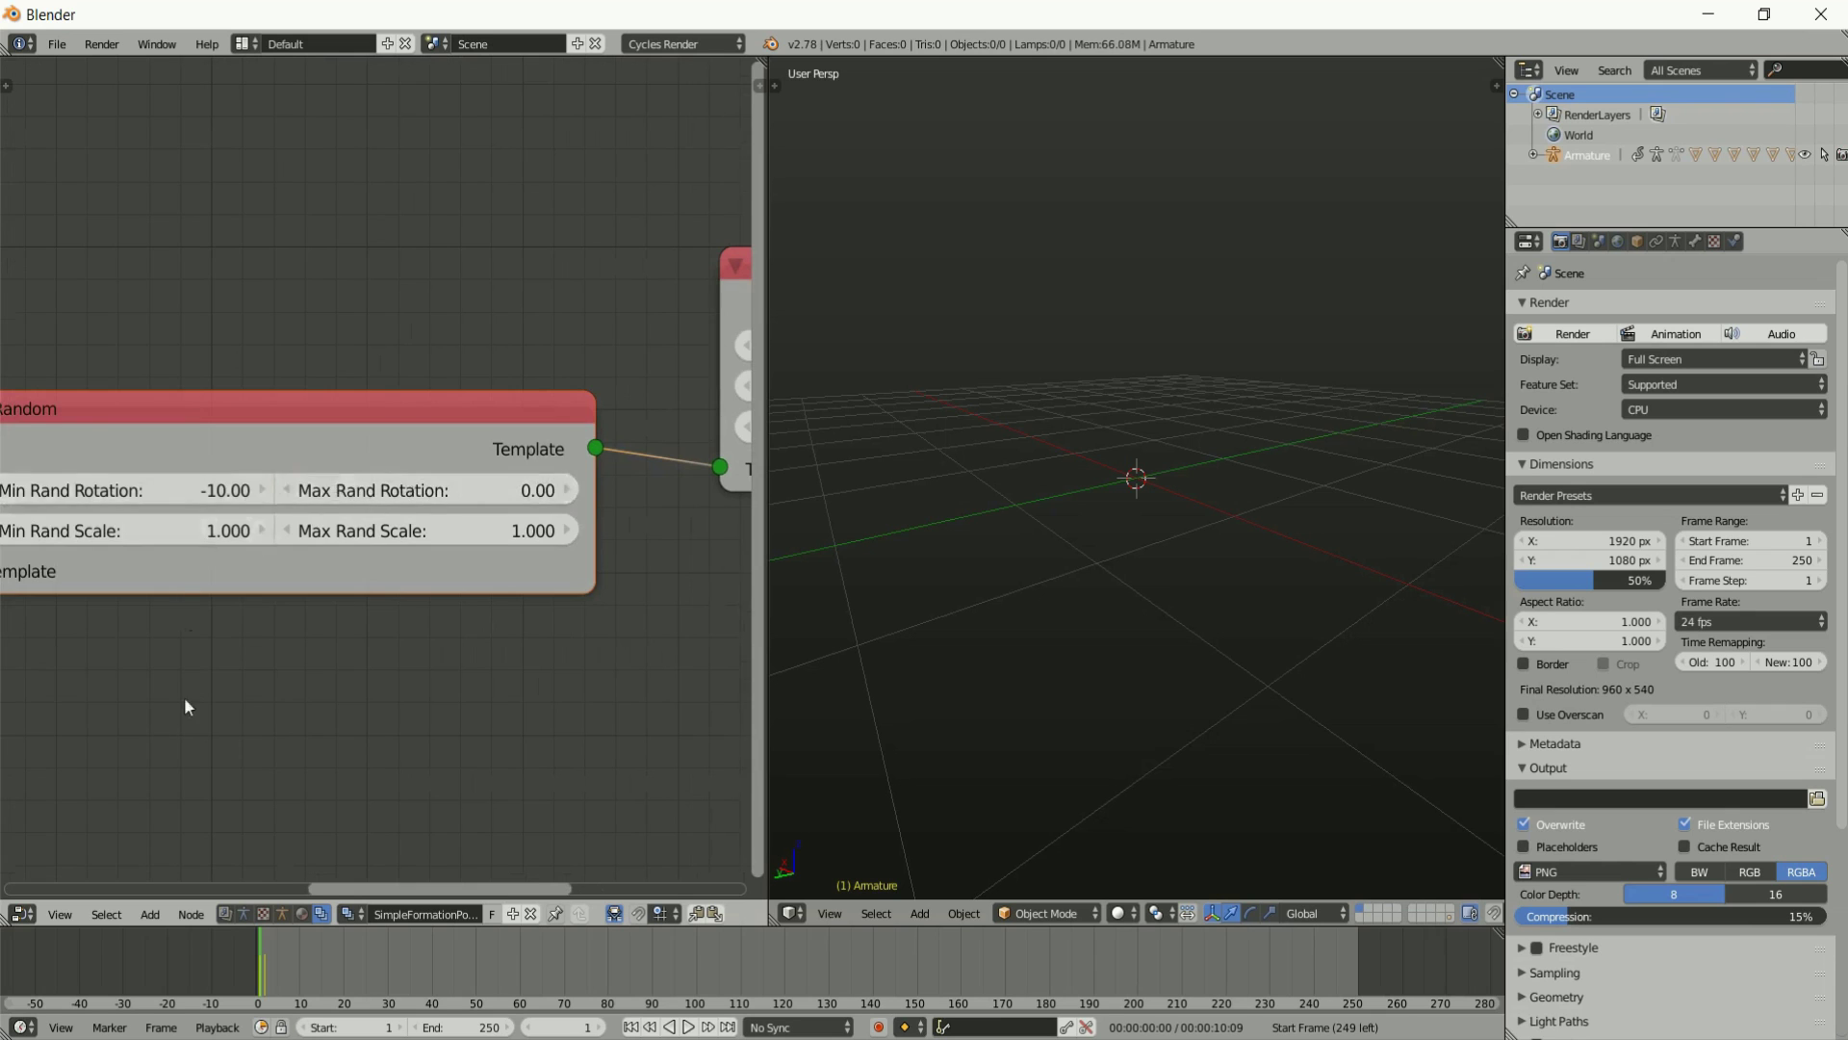
{"action": "middle_click_drag", "start_coordinate": [183, 697], "coordinate": [448, 725]}
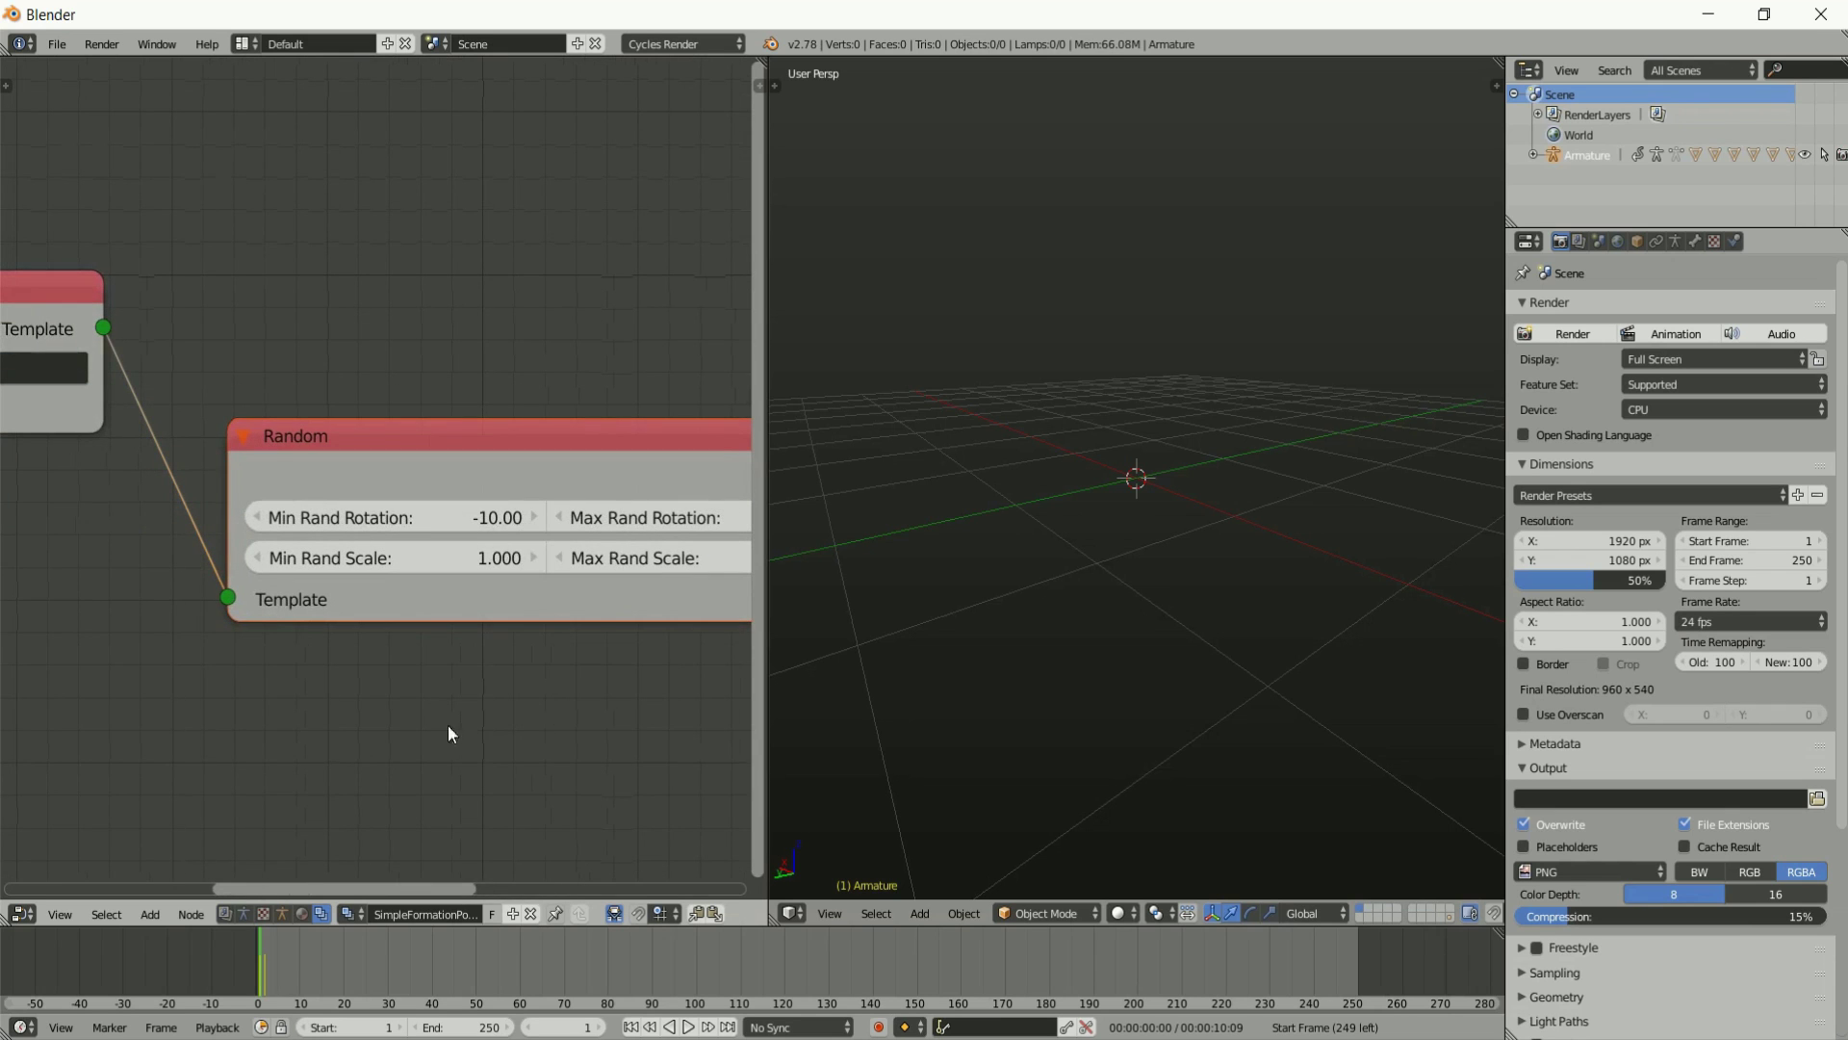
{"action": "left_click", "coordinate": [429, 514]}
{"action": "type", "text": "0"}
{"action": "key", "text": "Return"}
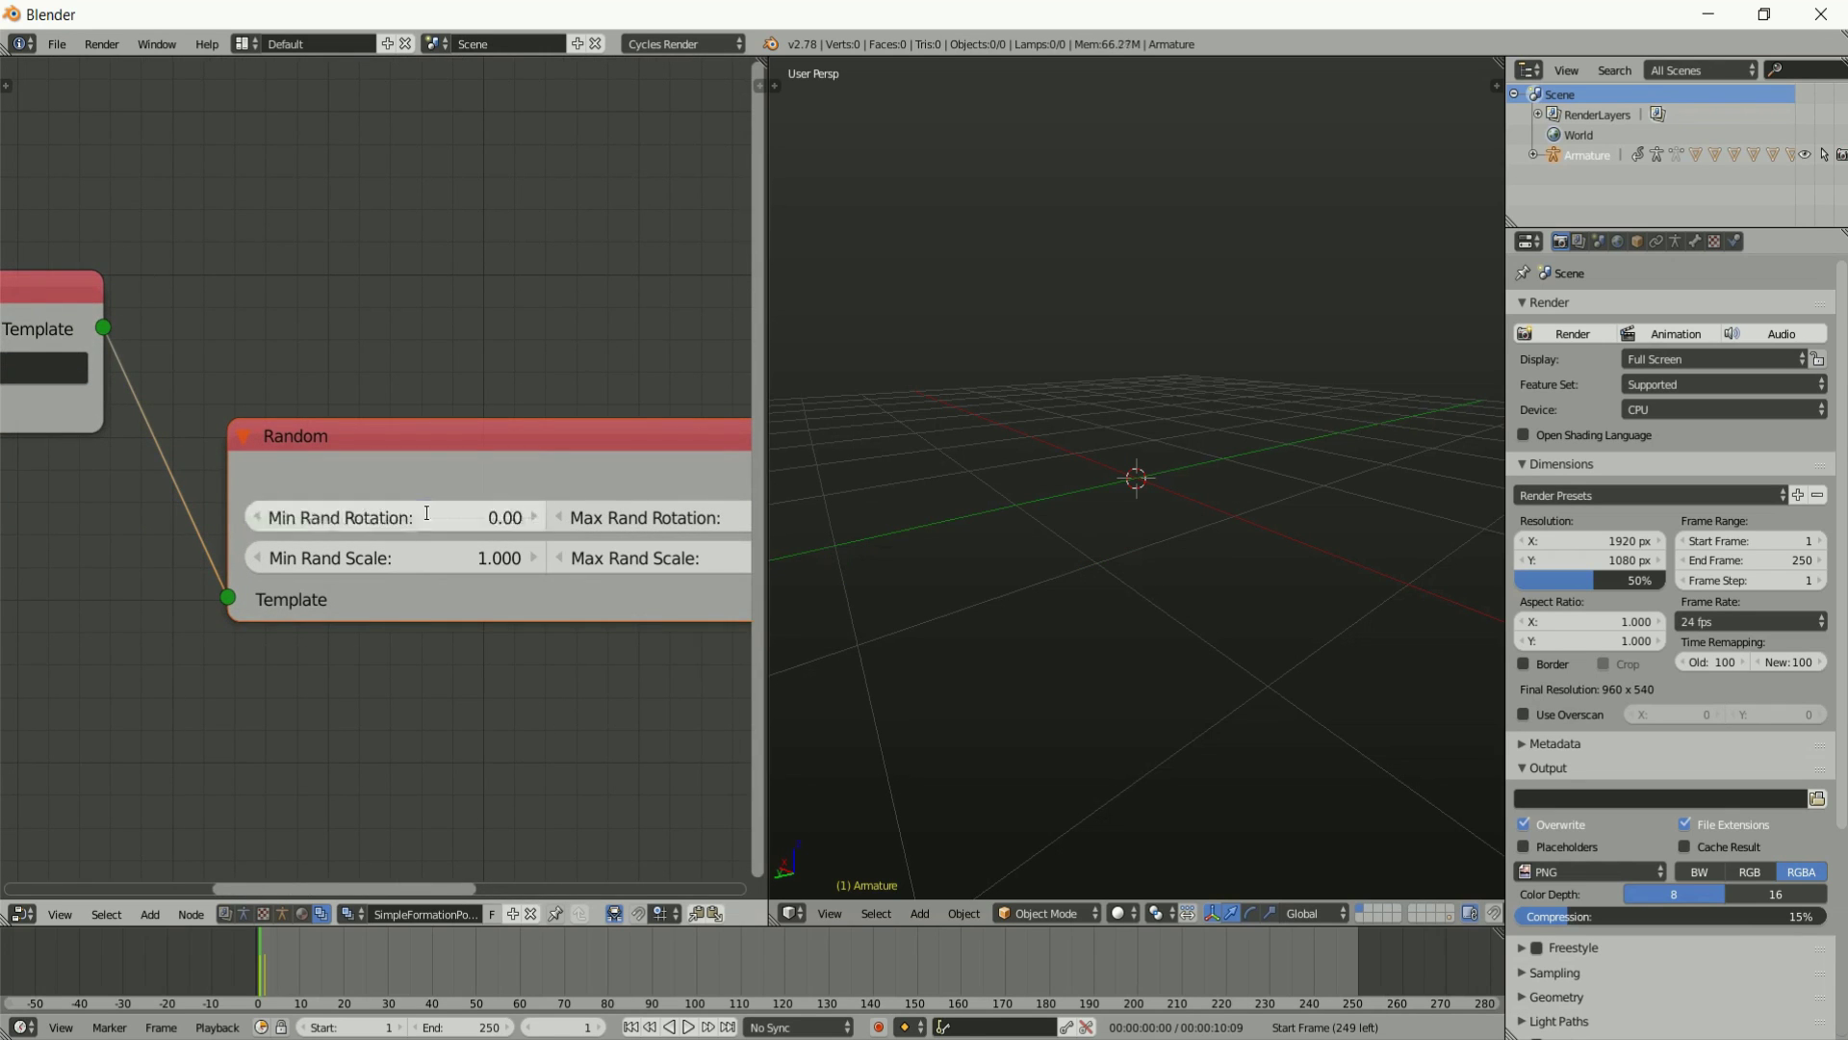
Set the Random node's minimum random scale to 0.01 and its maximum random scale to 0.011.
{"action": "left_click", "coordinate": [450, 553]}
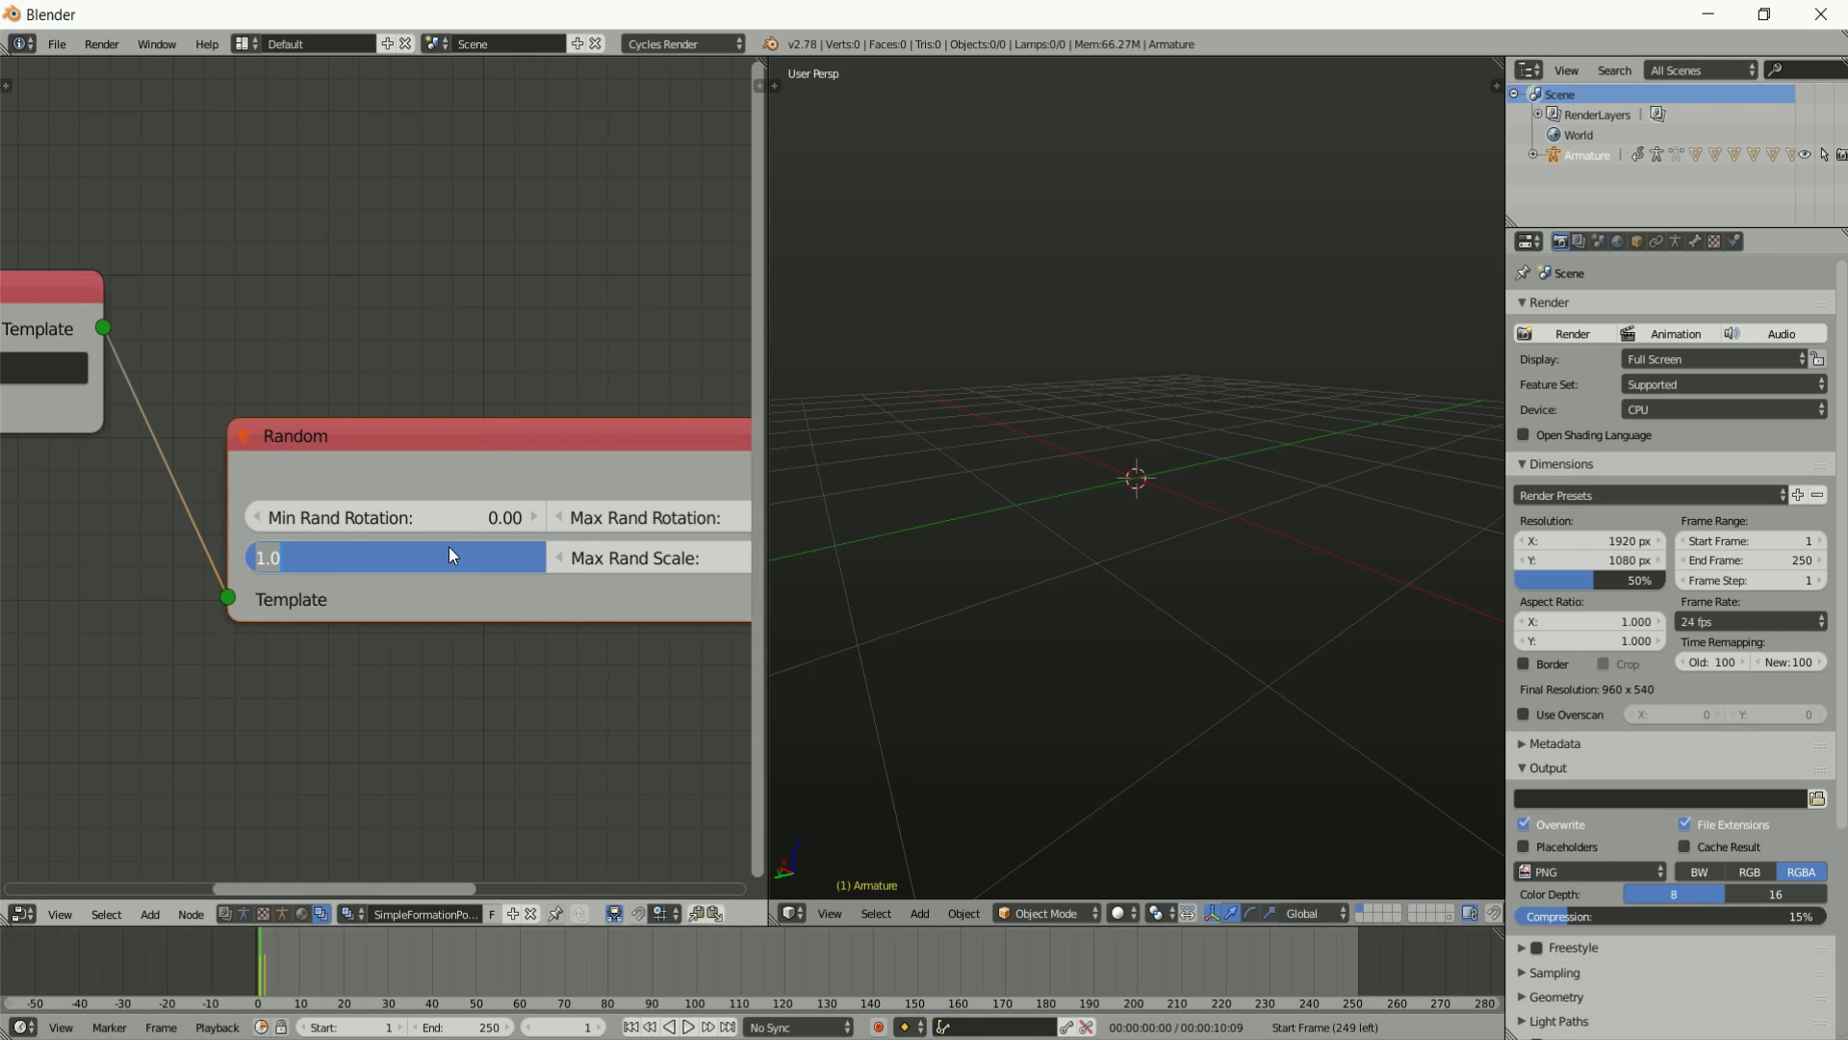
{"action": "type", "text": "0.01"}
{"action": "key", "text": "Return"}
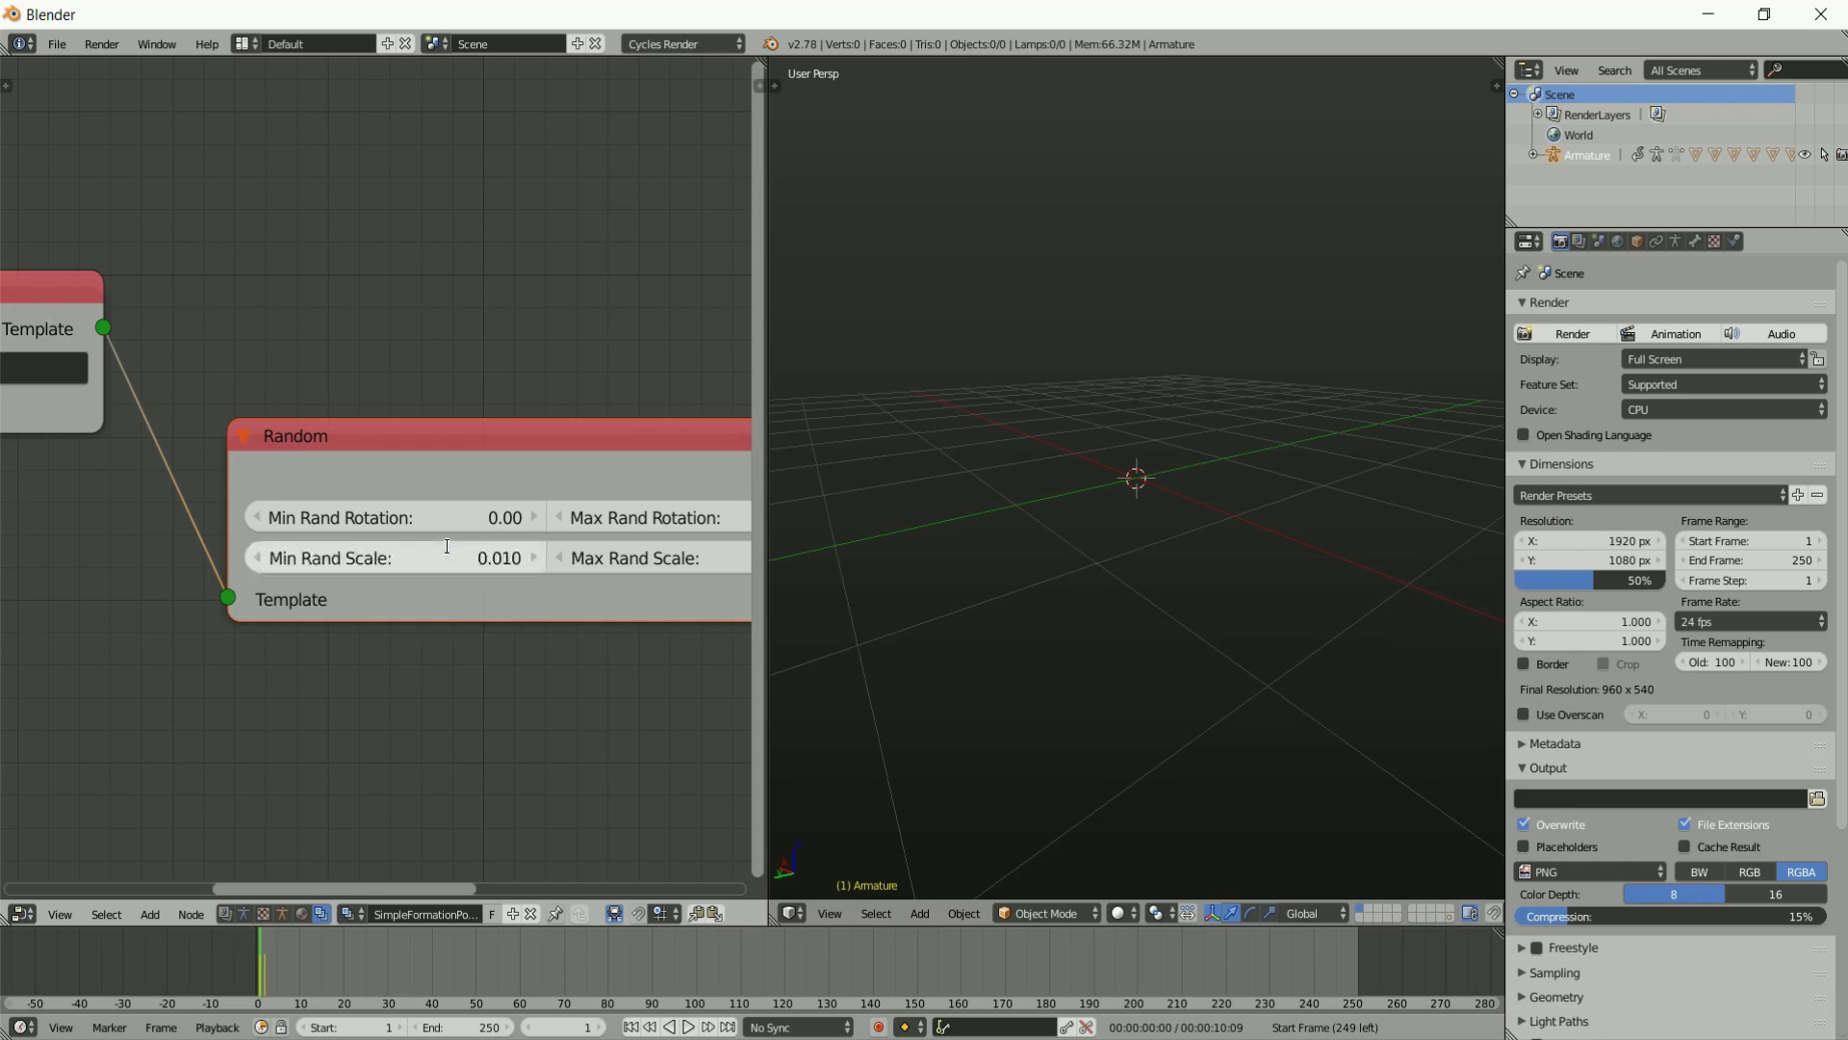
{"action": "middle_click_drag", "start_coordinate": [520, 755], "coordinate": [301, 652]}
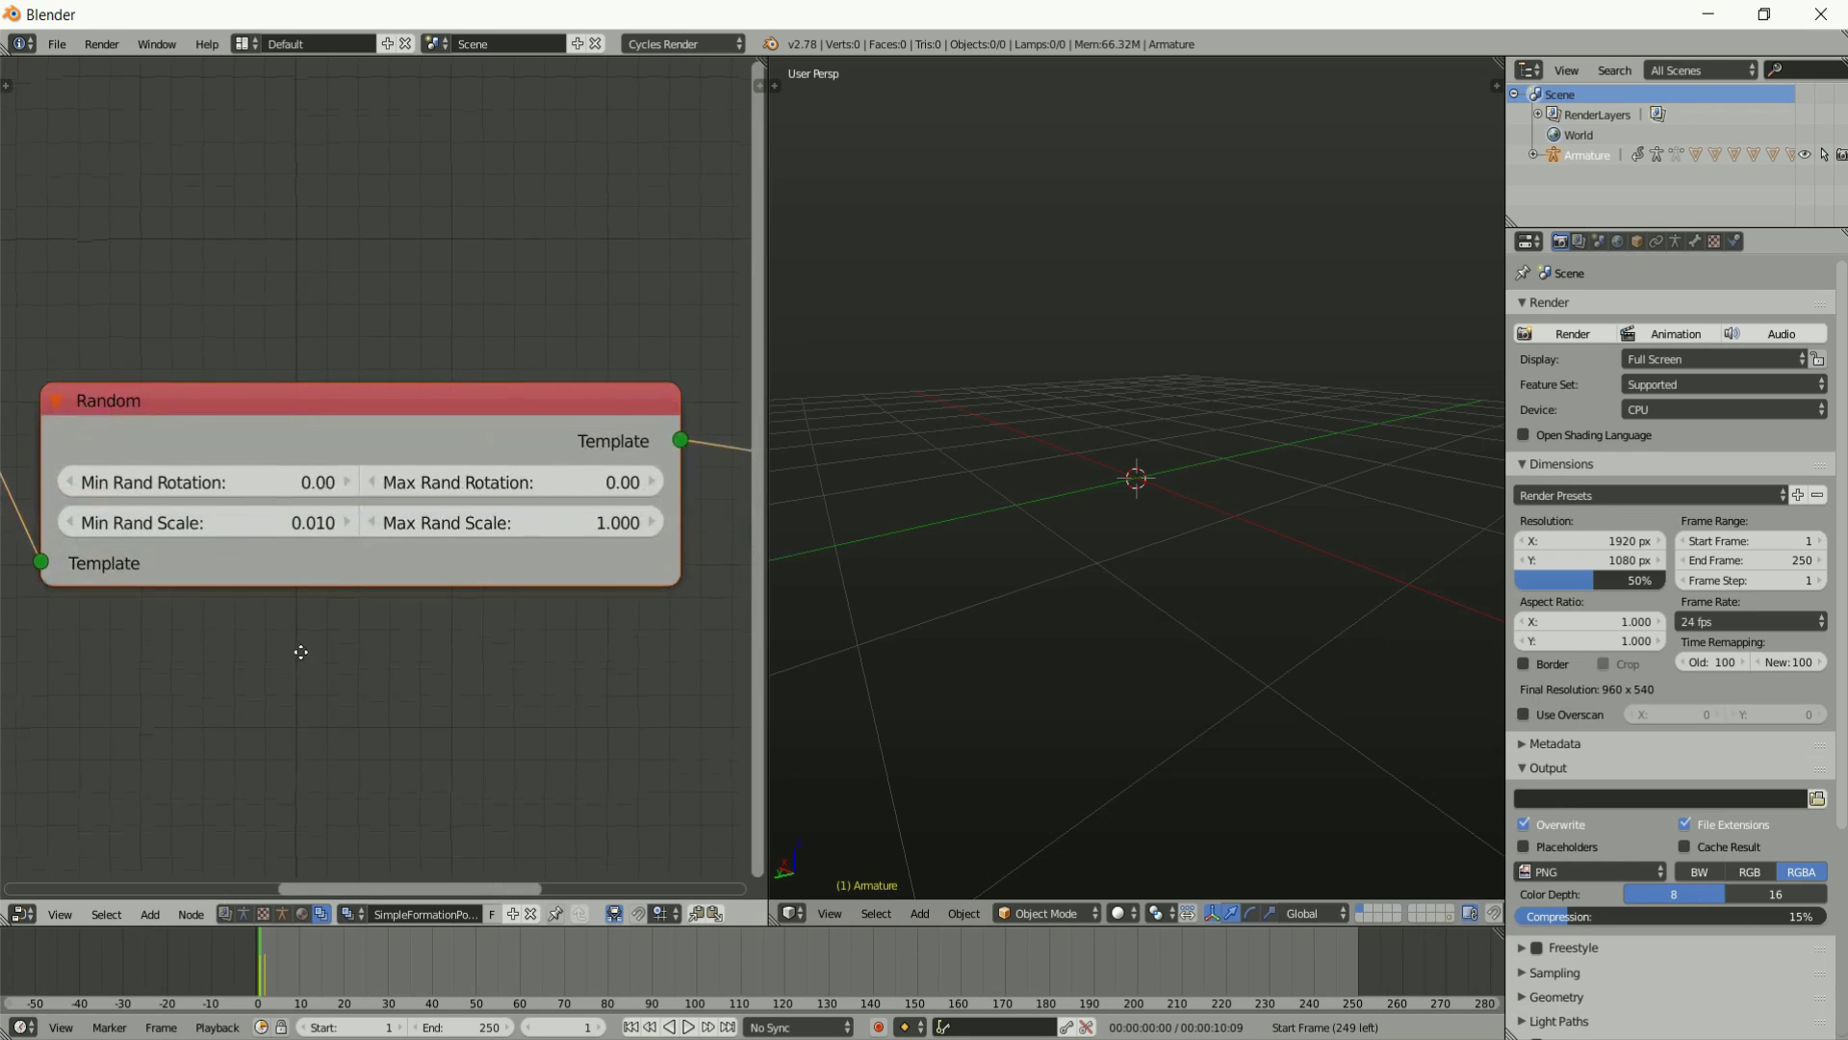
{"action": "left_click", "coordinate": [516, 527]}
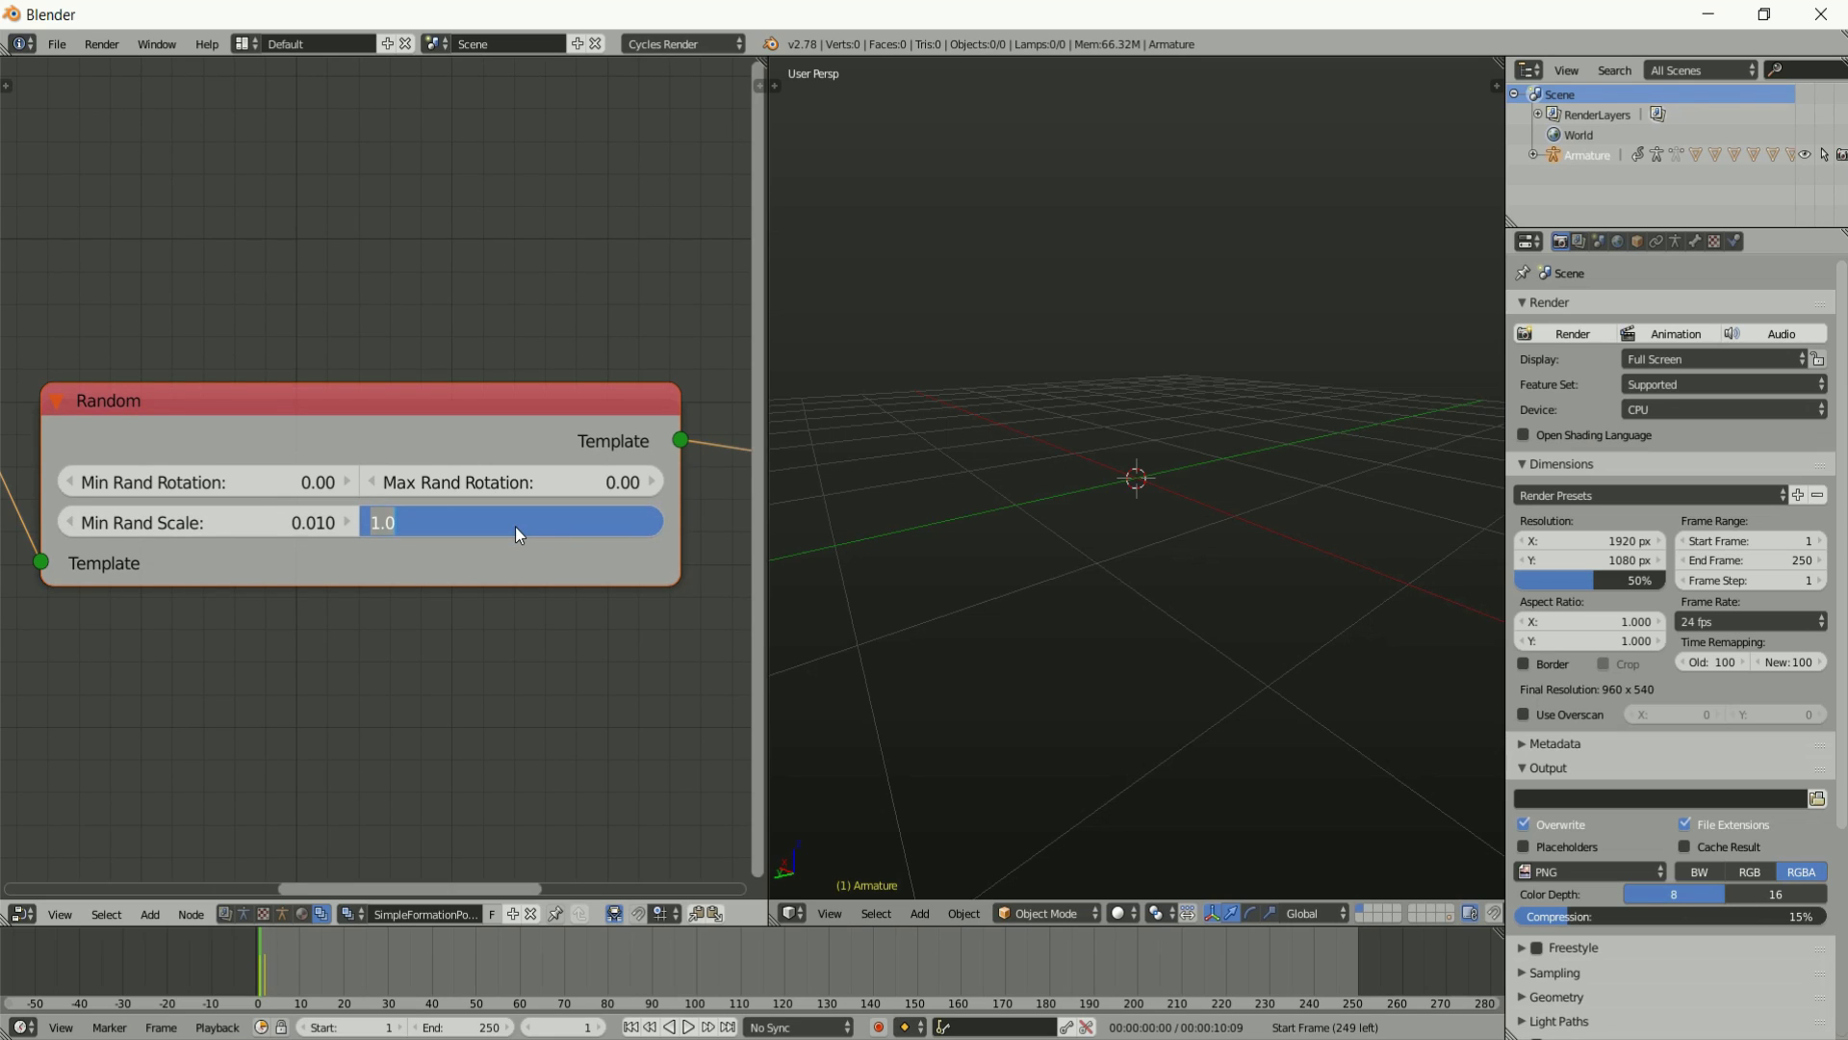
{"action": "type", "text": "0"}
{"action": "key", "text": "Return"}
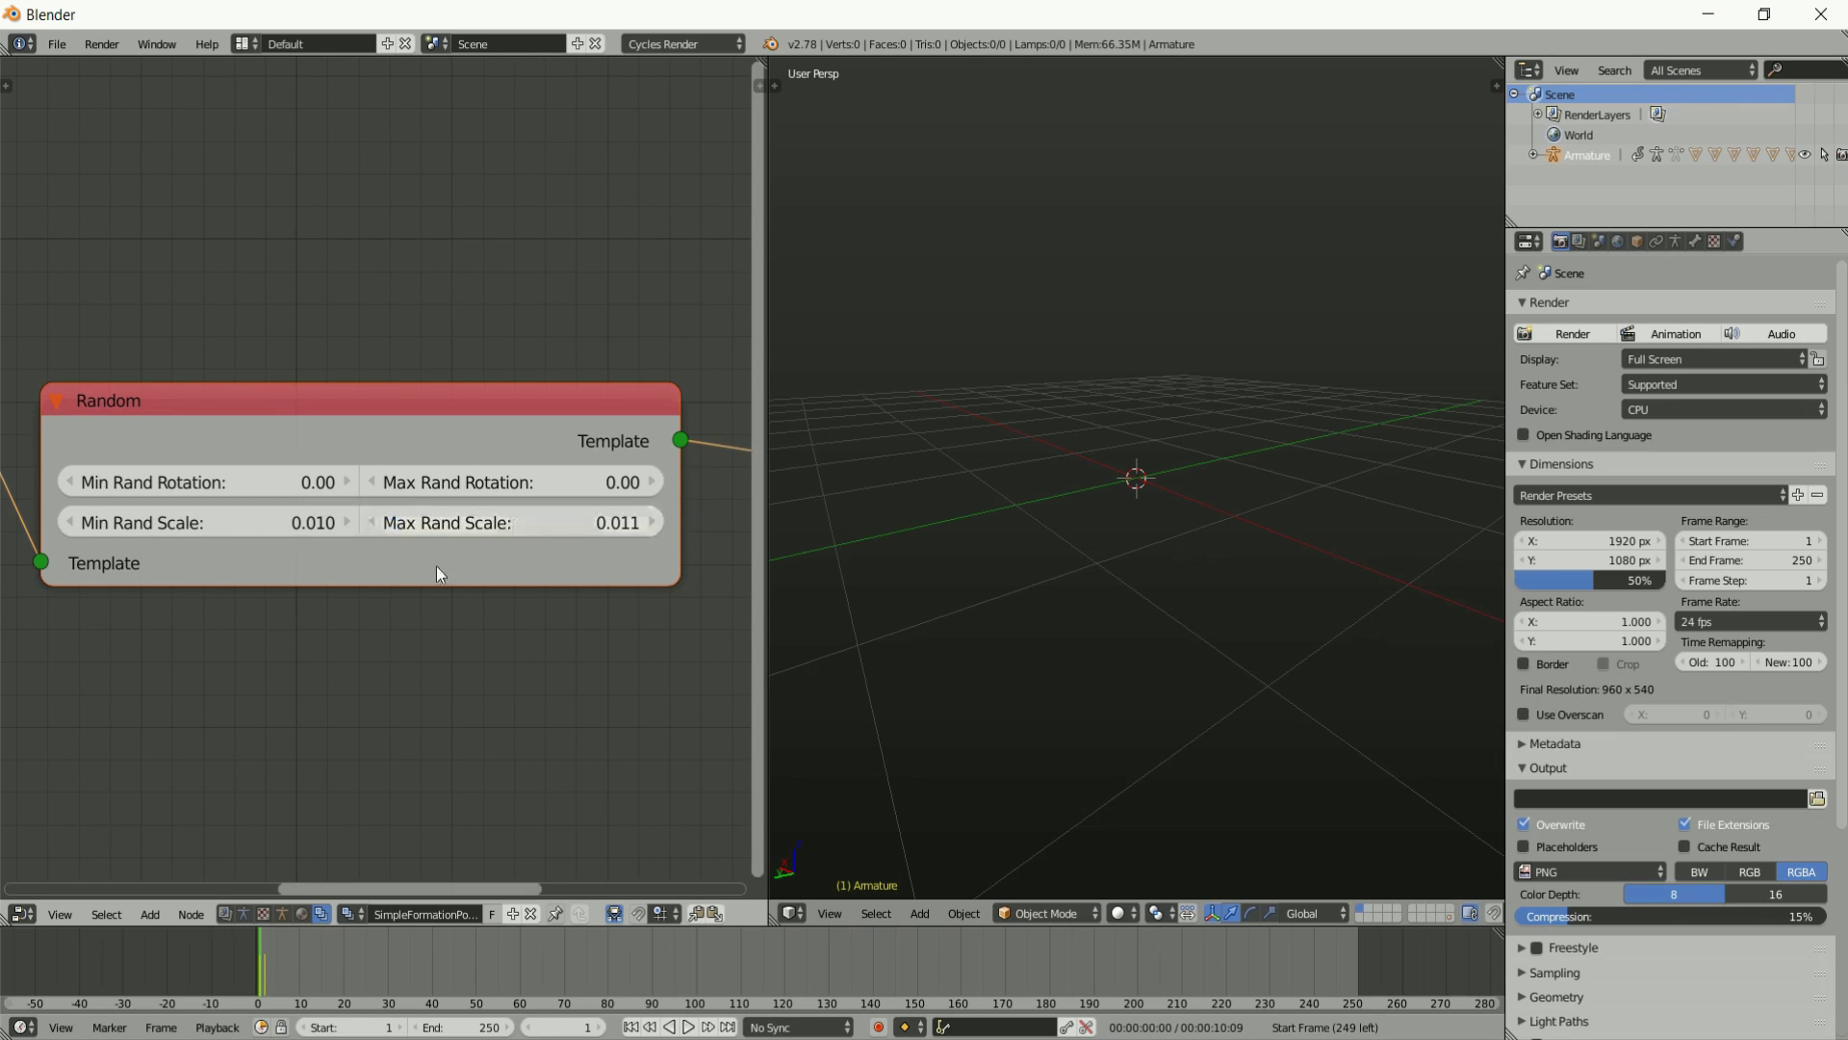
Generate the agents from the Generate node at the end of the node tree.
{"action": "middle_click_drag", "start_coordinate": [631, 649], "coordinate": [283, 629]}
{"action": "scroll", "coordinate": [513, 547], "scroll_direction": "down", "scroll_amount": 2}
{"action": "middle_click_drag", "start_coordinate": [512, 547], "coordinate": [511, 488]}
{"action": "scroll", "coordinate": [277, 612], "scroll_direction": "up", "scroll_amount": 2}
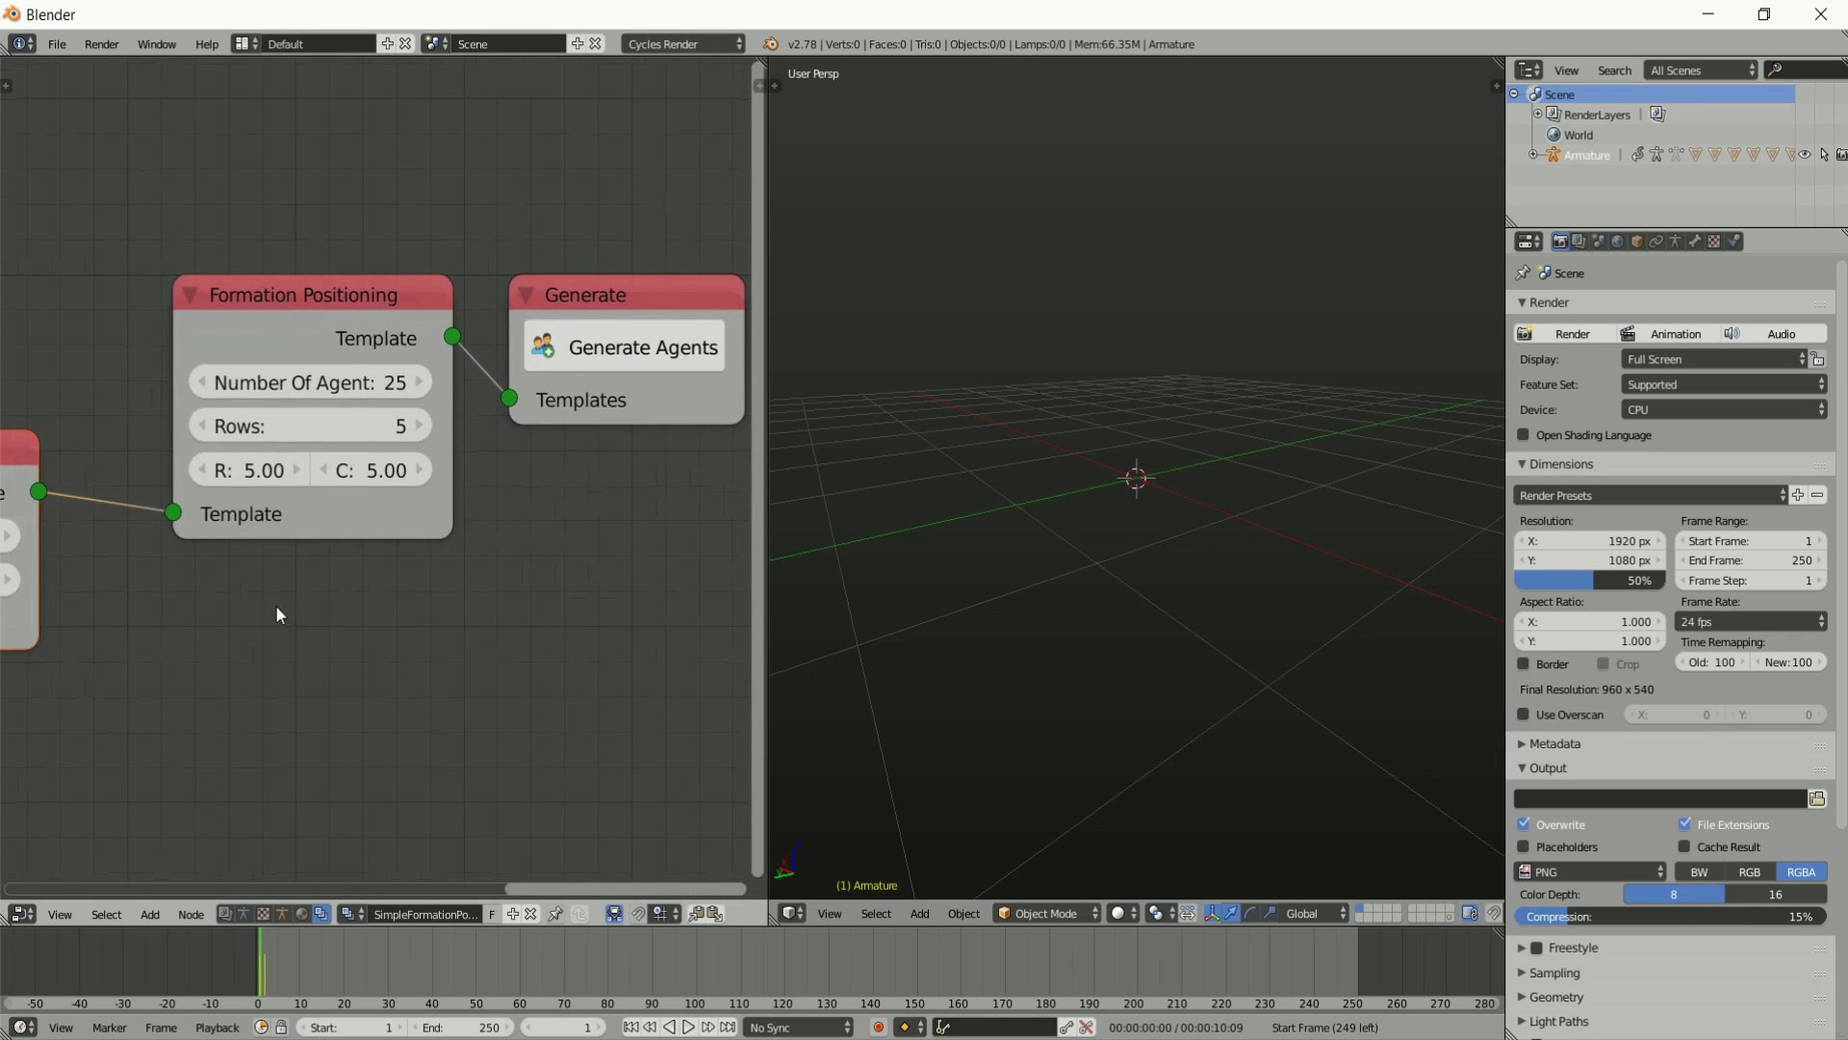
{"action": "left_click", "coordinate": [610, 351]}
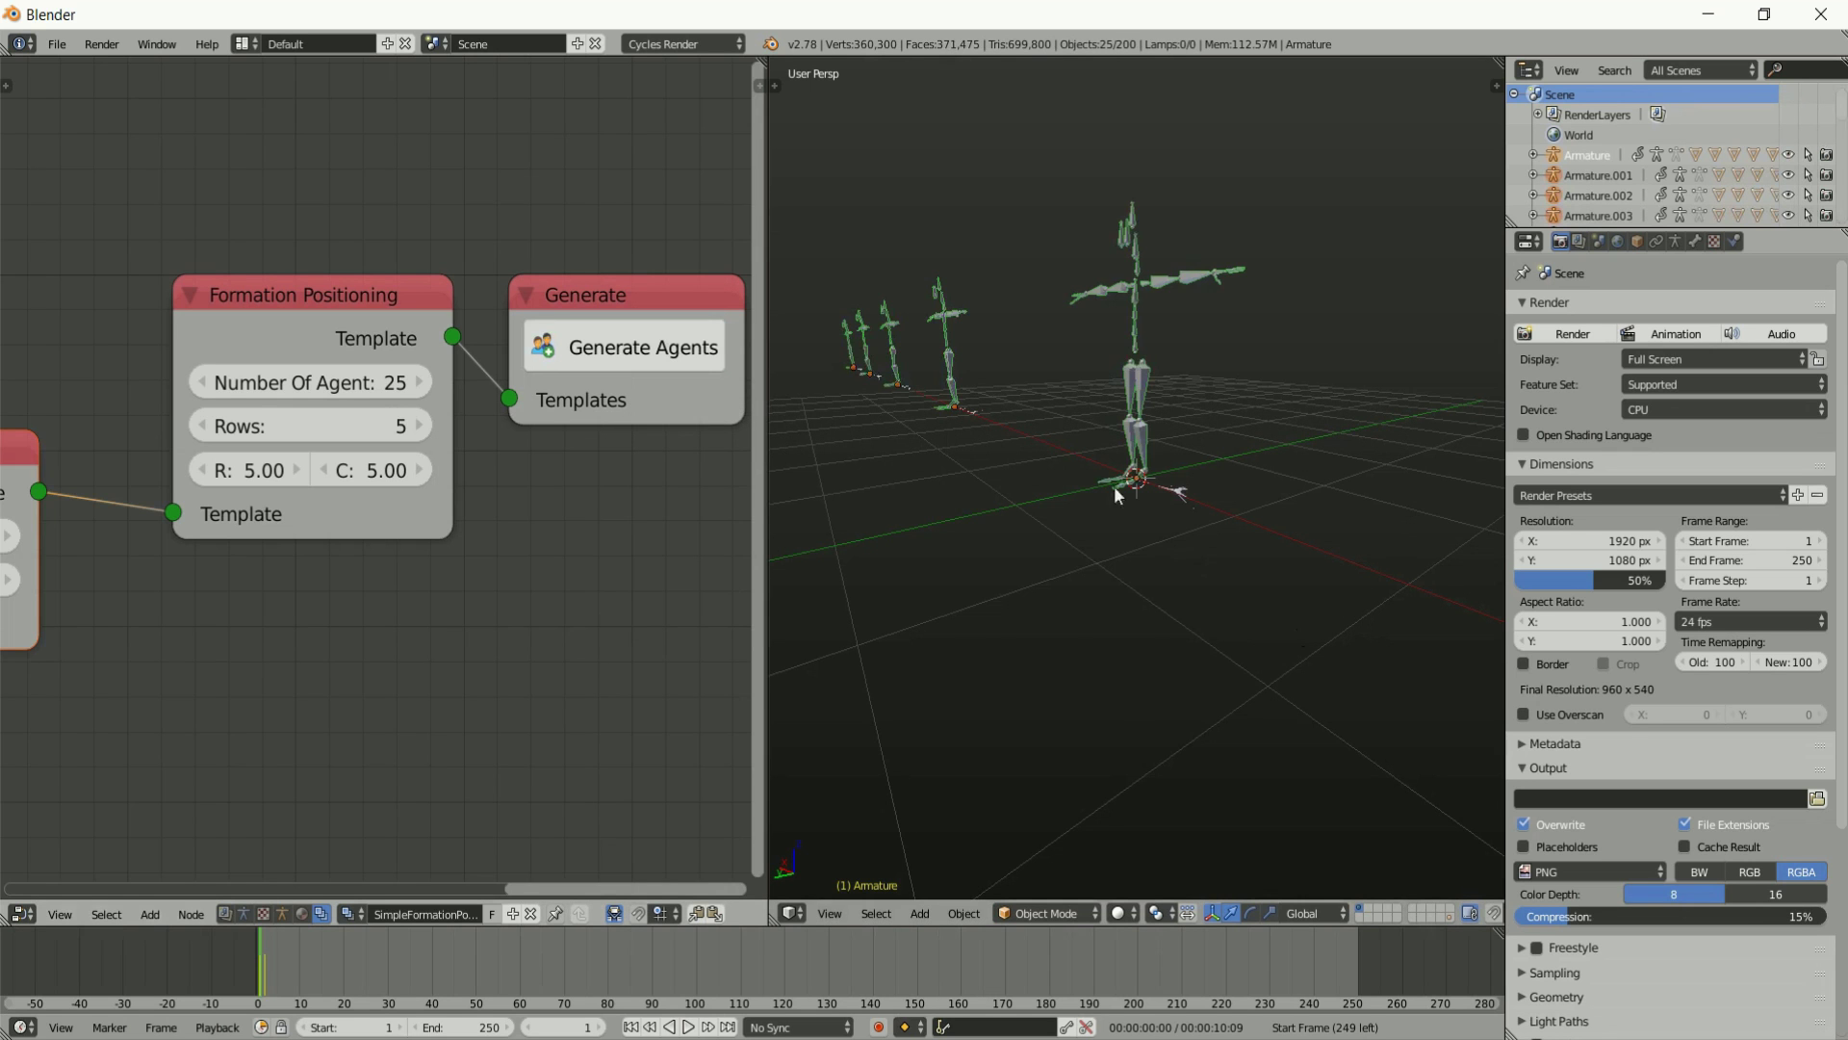
Inspect the generated agents up close, select Body.001, and examine its object properties and Armature modifier.
{"action": "middle_click_drag", "start_coordinate": [1113, 485], "coordinate": [1116, 568]}
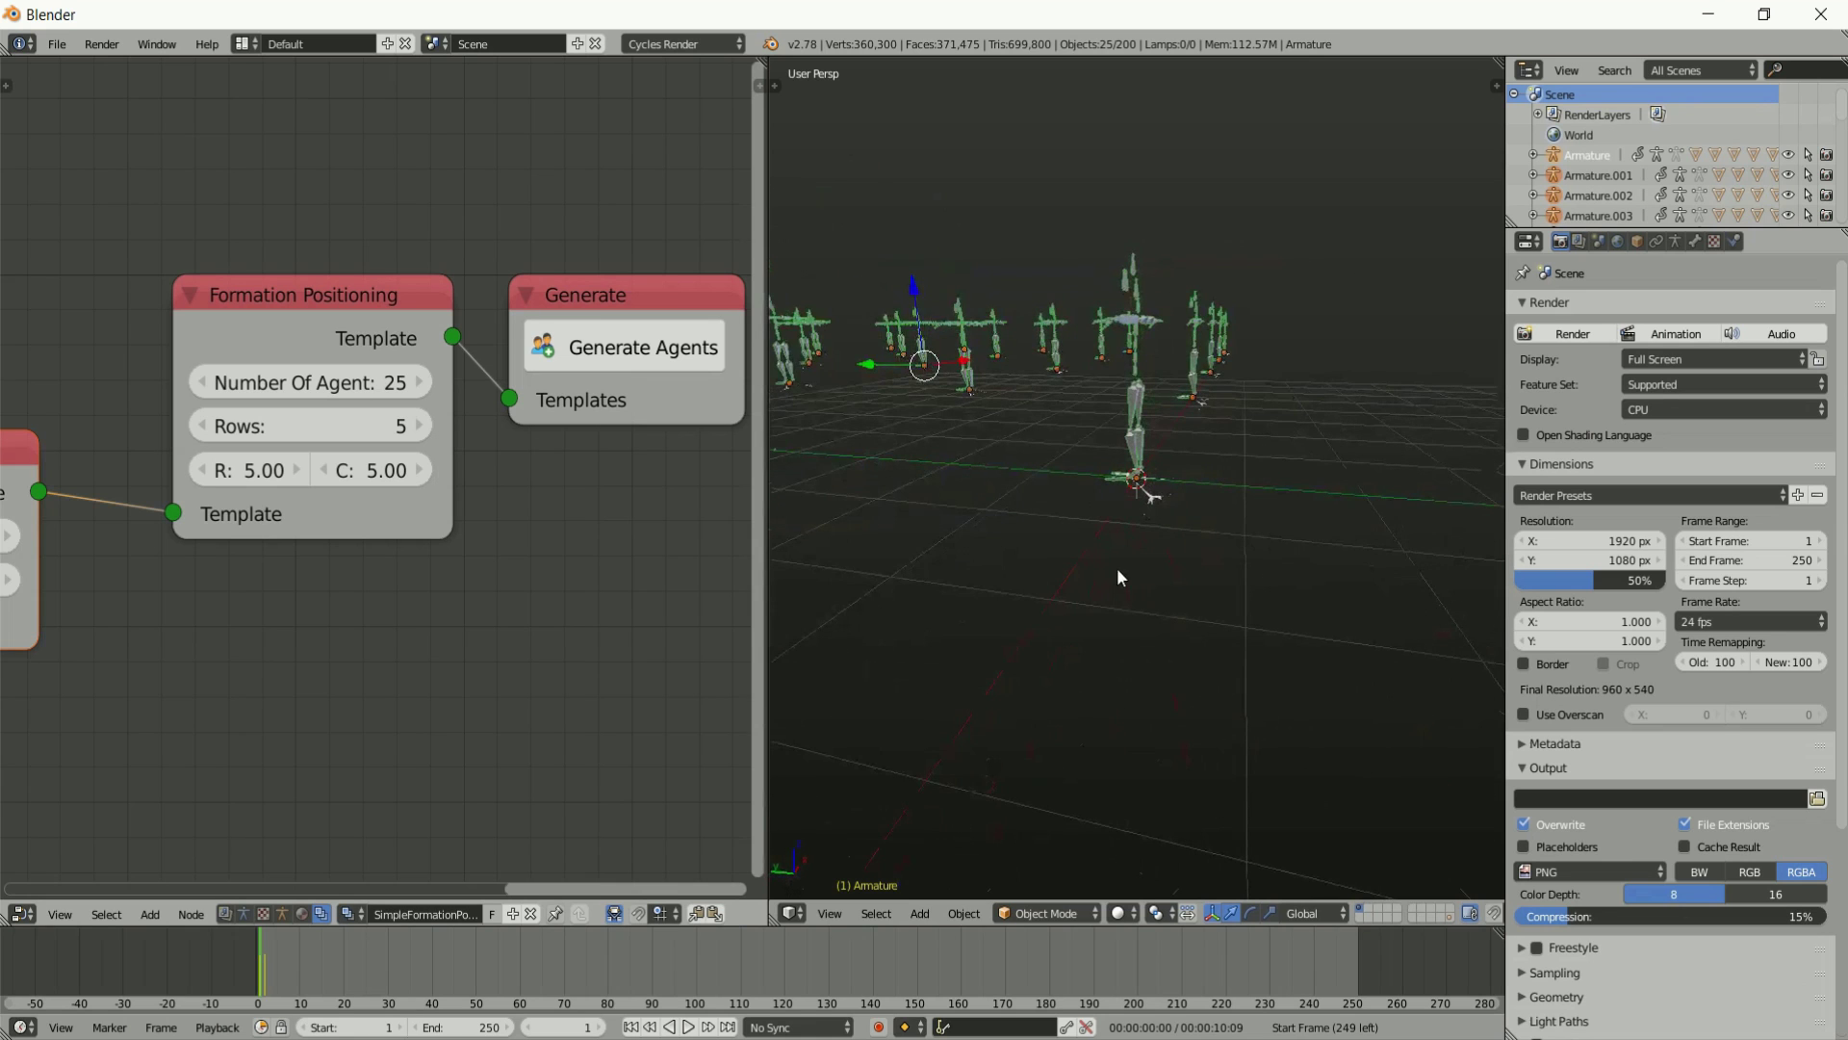
{"action": "right_click", "coordinate": [1152, 508]}
{"action": "middle_click_drag", "start_coordinate": [1097, 503], "coordinate": [1483, 385]}
{"action": "middle_click_drag", "start_coordinate": [1434, 310], "coordinate": [1253, 297]}
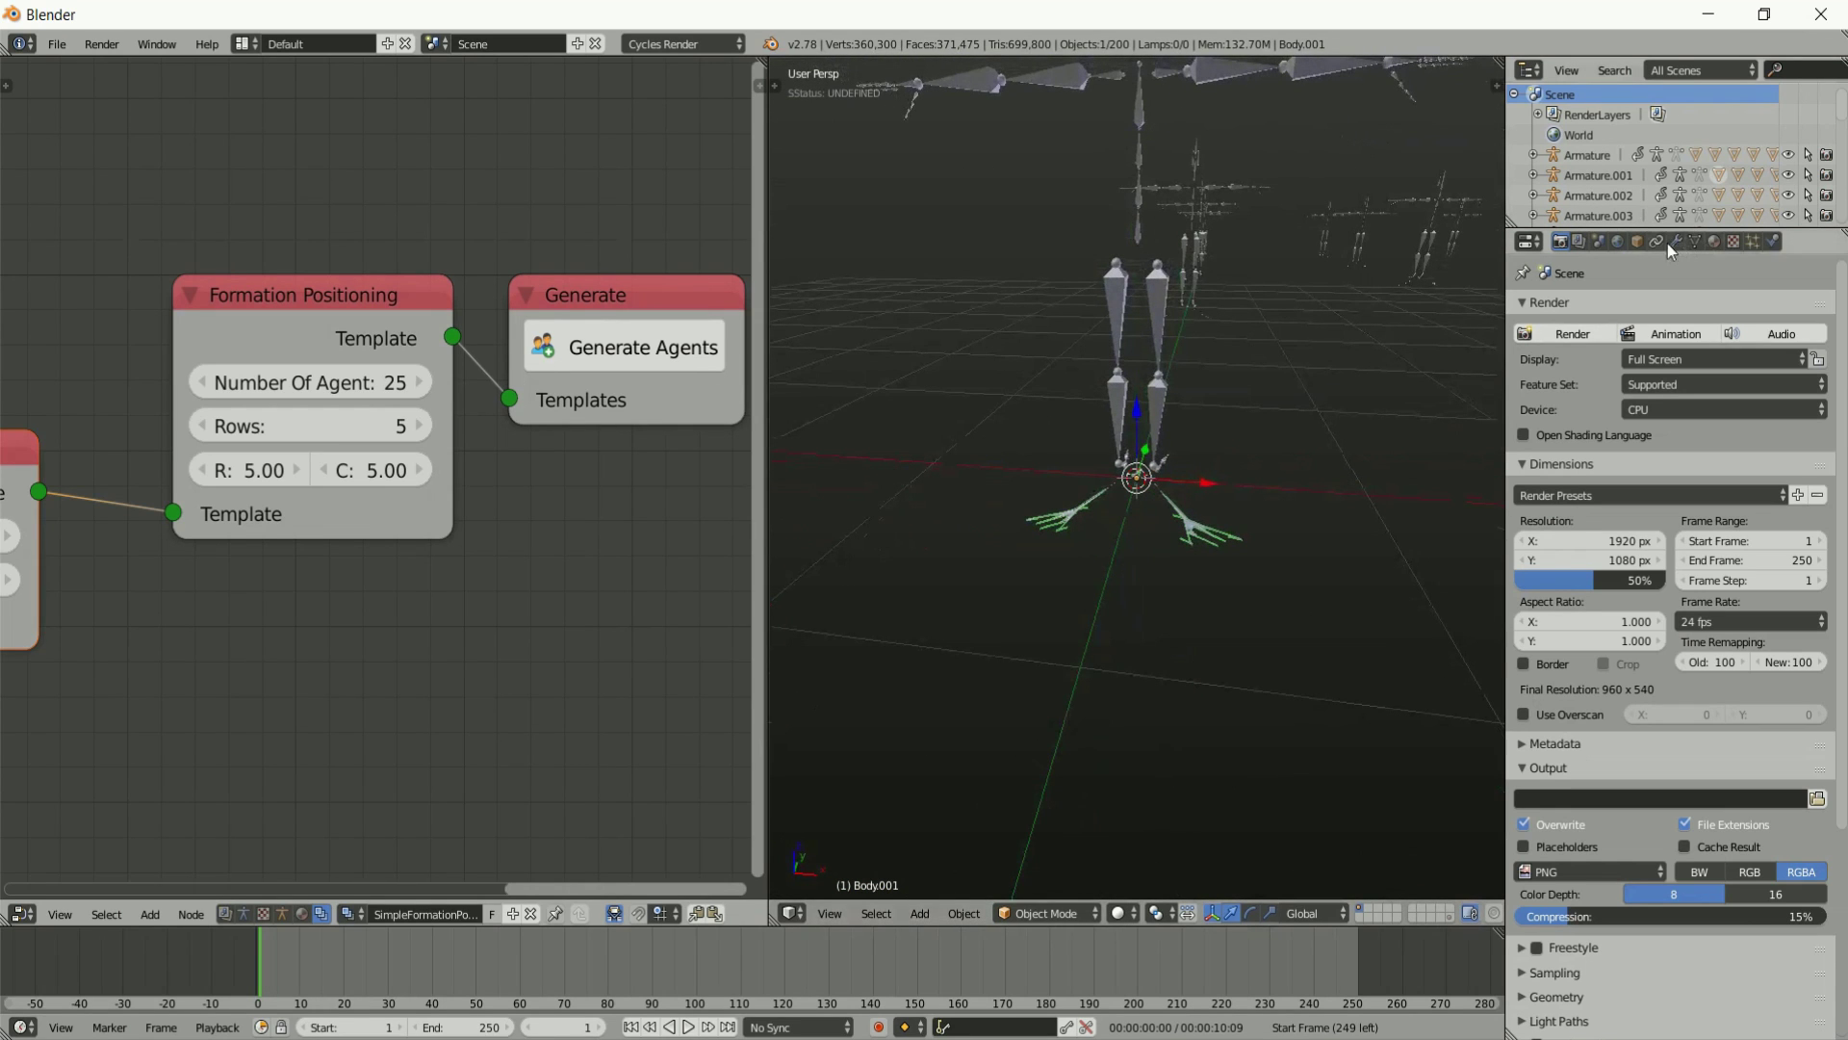
{"action": "left_click", "coordinate": [1638, 241]}
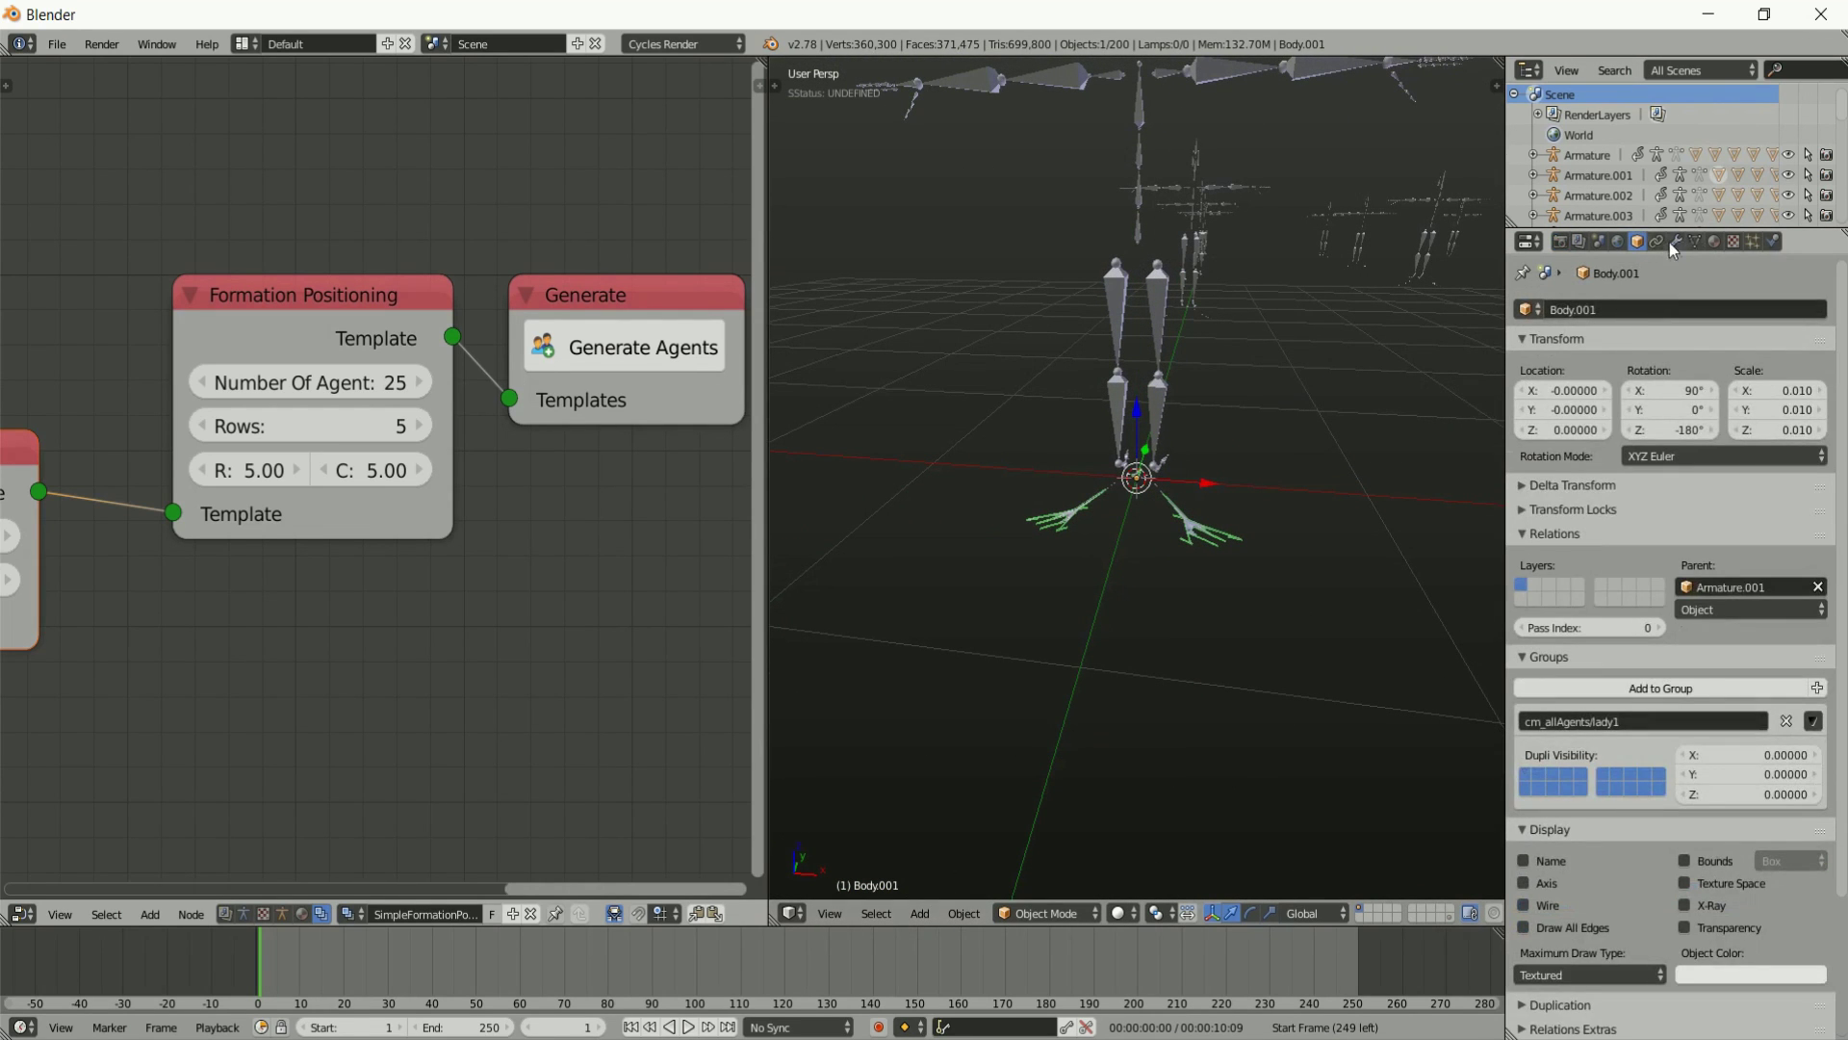
{"action": "left_click", "coordinate": [1673, 242]}
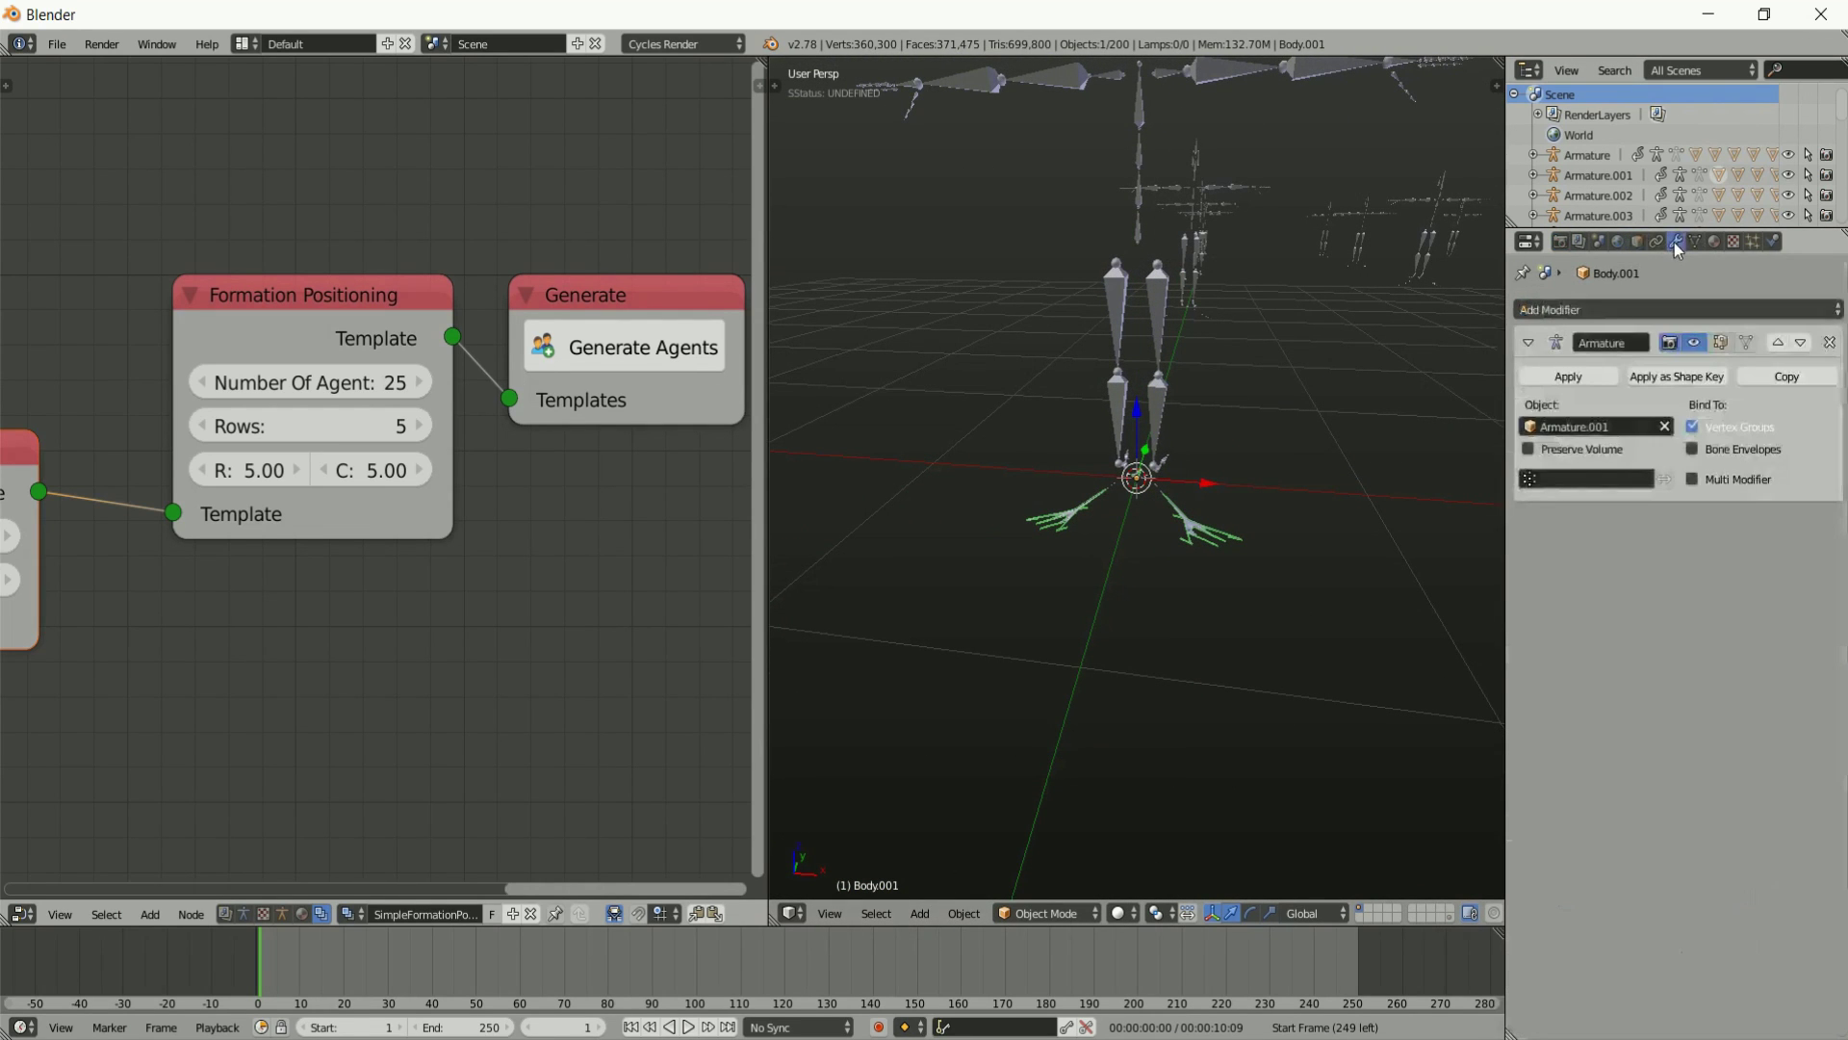
Try Armature.002 and Armature.001 as the target object of Body.001's Armature modifier.
{"action": "right_click", "coordinate": [1157, 406]}
{"action": "right_click", "coordinate": [1198, 513]}
{"action": "left_click", "coordinate": [1591, 430]}
{"action": "left_click", "coordinate": [1555, 496]}
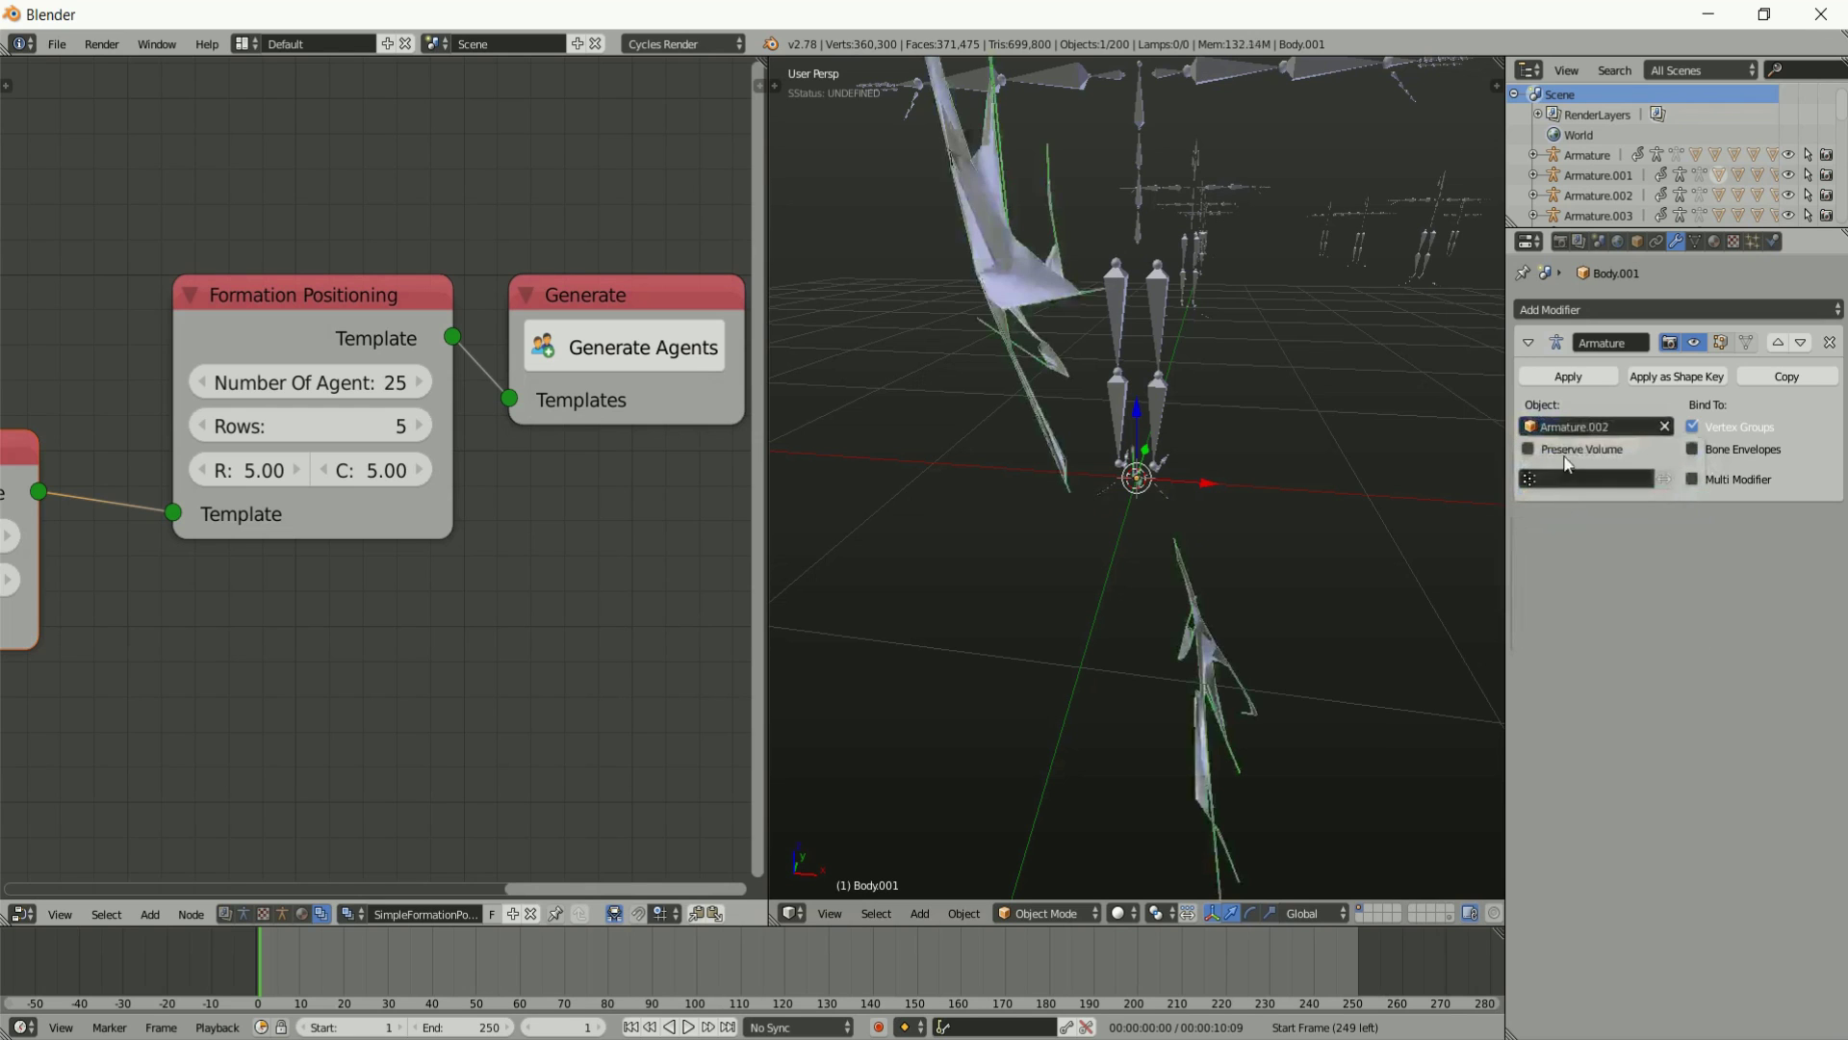
{"action": "left_click", "coordinate": [1577, 430]}
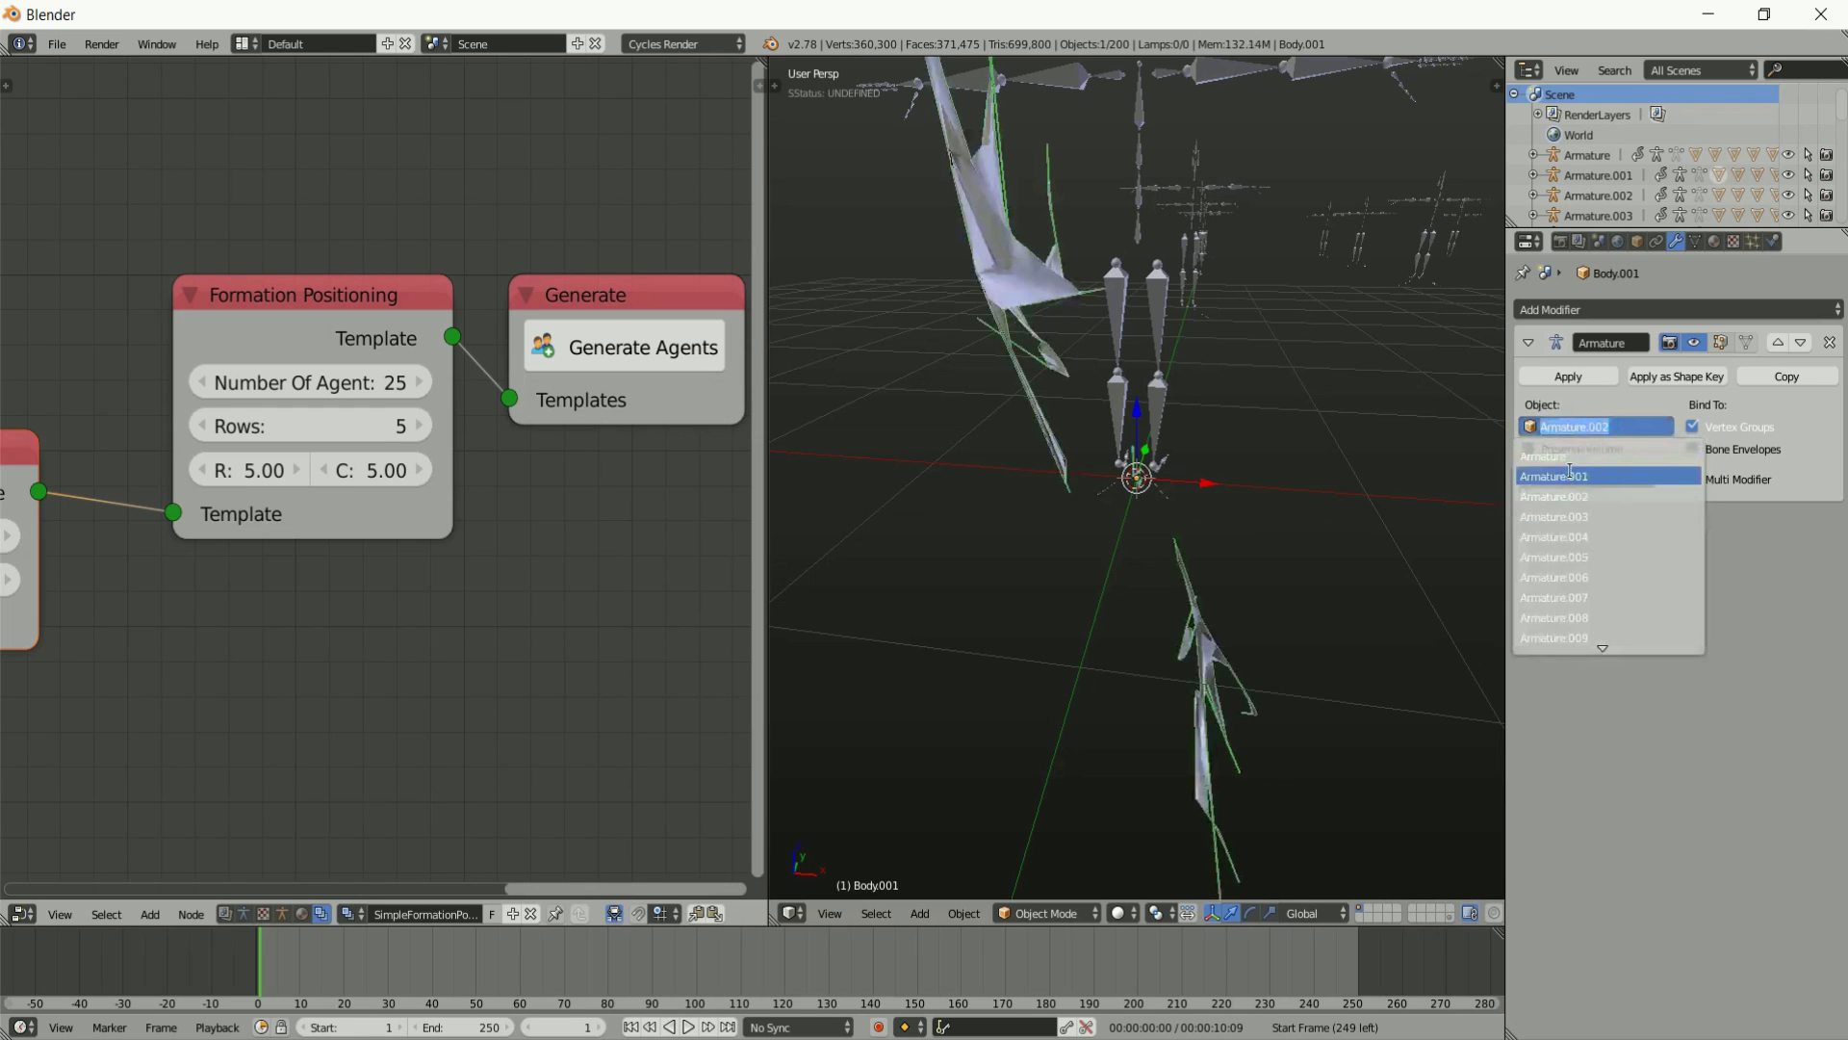
{"action": "left_click", "coordinate": [1564, 478]}
{"action": "middle_click_drag", "start_coordinate": [1272, 339], "coordinate": [1030, 337]}
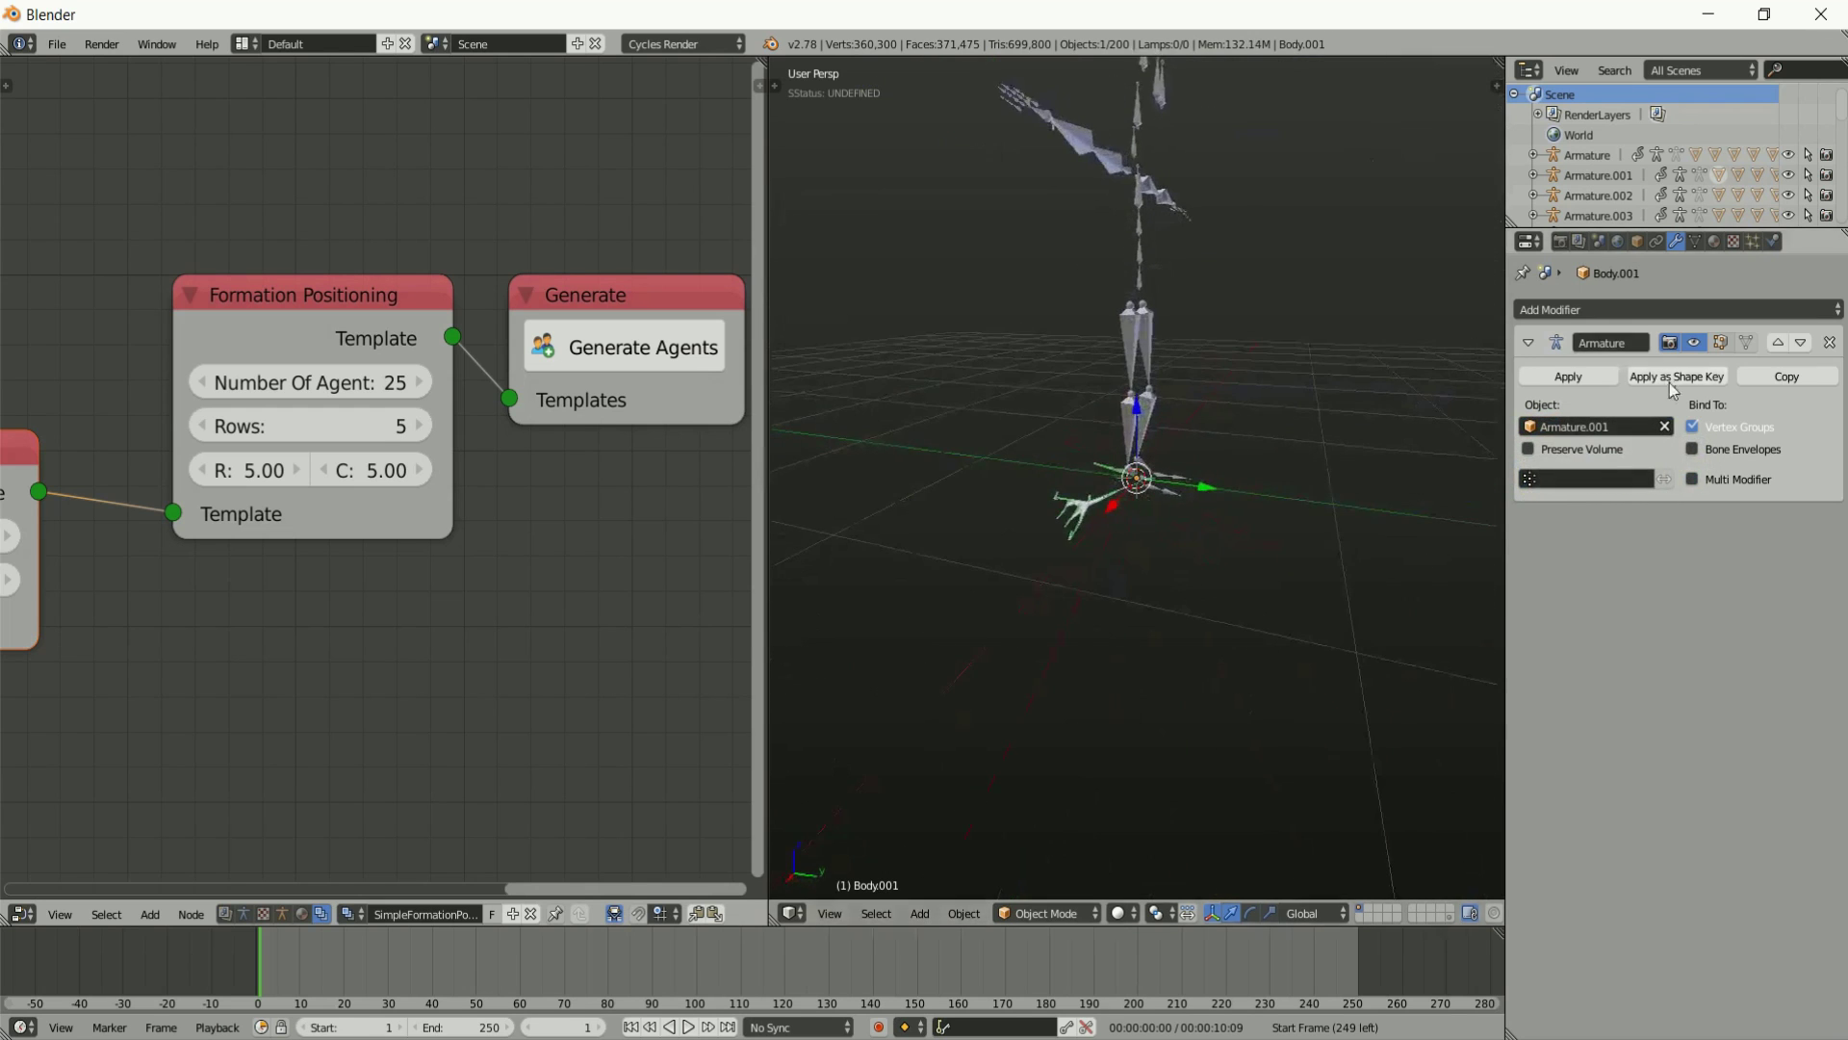
Set the target object of Body.001's Armature modifier to Armature and check the agents in the formation.
{"action": "left_click", "coordinate": [1584, 427]}
{"action": "left_click", "coordinate": [1561, 460]}
{"action": "scroll", "coordinate": [1303, 396], "scroll_direction": "down", "scroll_amount": 5}
{"action": "middle_click_drag", "start_coordinate": [1302, 395], "coordinate": [1054, 421]}
{"action": "scroll", "coordinate": [996, 373], "scroll_direction": "down", "scroll_amount": 6}
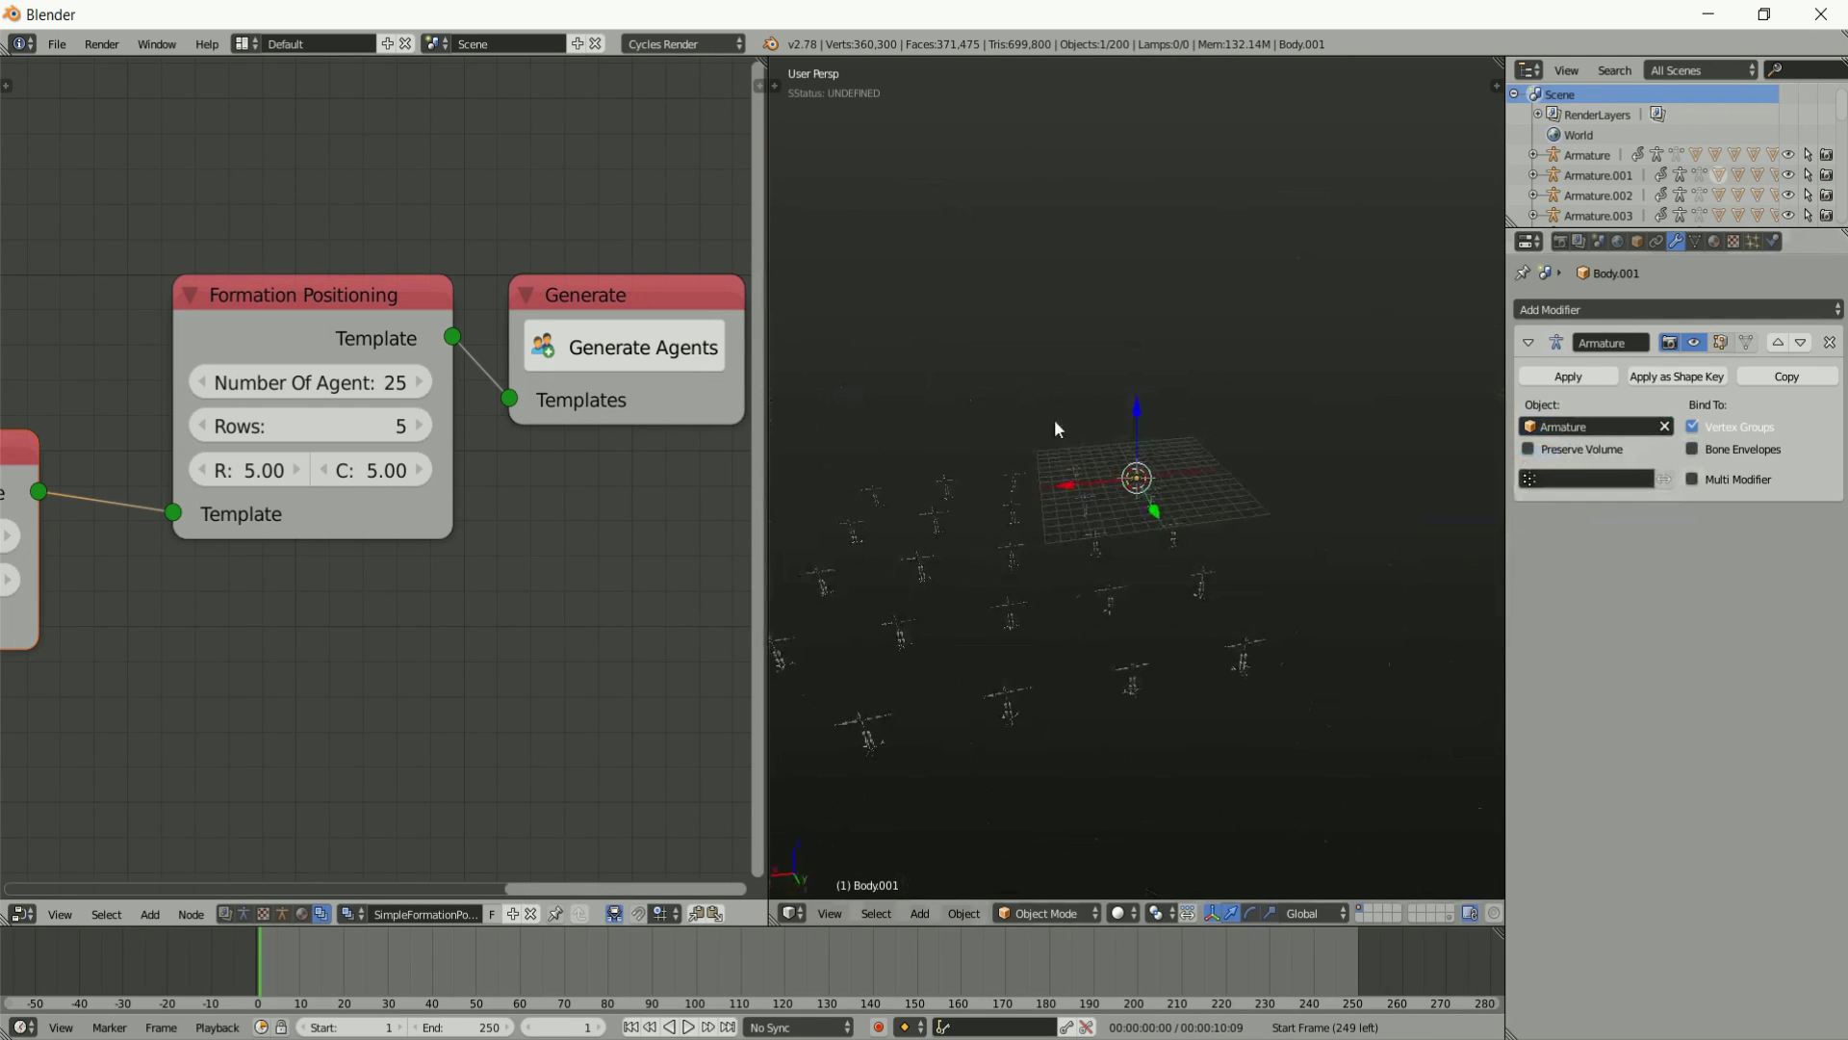
{"action": "mouse_move", "coordinate": [1169, 424]}
{"action": "middle_mouse_down"}
{"action": "mouse_move", "coordinate": [1287, 409]}
{"action": "mouse_move", "coordinate": [1244, 568]}
{"action": "mouse_move", "coordinate": [1160, 321]}
{"action": "mouse_move", "coordinate": [1292, 356]}
{"action": "mouse_move", "coordinate": [1257, 350]}
{"action": "mouse_move", "coordinate": [1307, 397]}
{"action": "mouse_move", "coordinate": [1211, 373]}
{"action": "mouse_move", "coordinate": [1220, 408]}
{"action": "mouse_move", "coordinate": [1196, 420]}
{"action": "middle_mouse_up"}
{"action": "scroll", "coordinate": [1233, 446], "scroll_direction": "up", "scroll_amount": 4}
{"action": "scroll", "coordinate": [1211, 373], "scroll_direction": "up", "scroll_amount": 4}
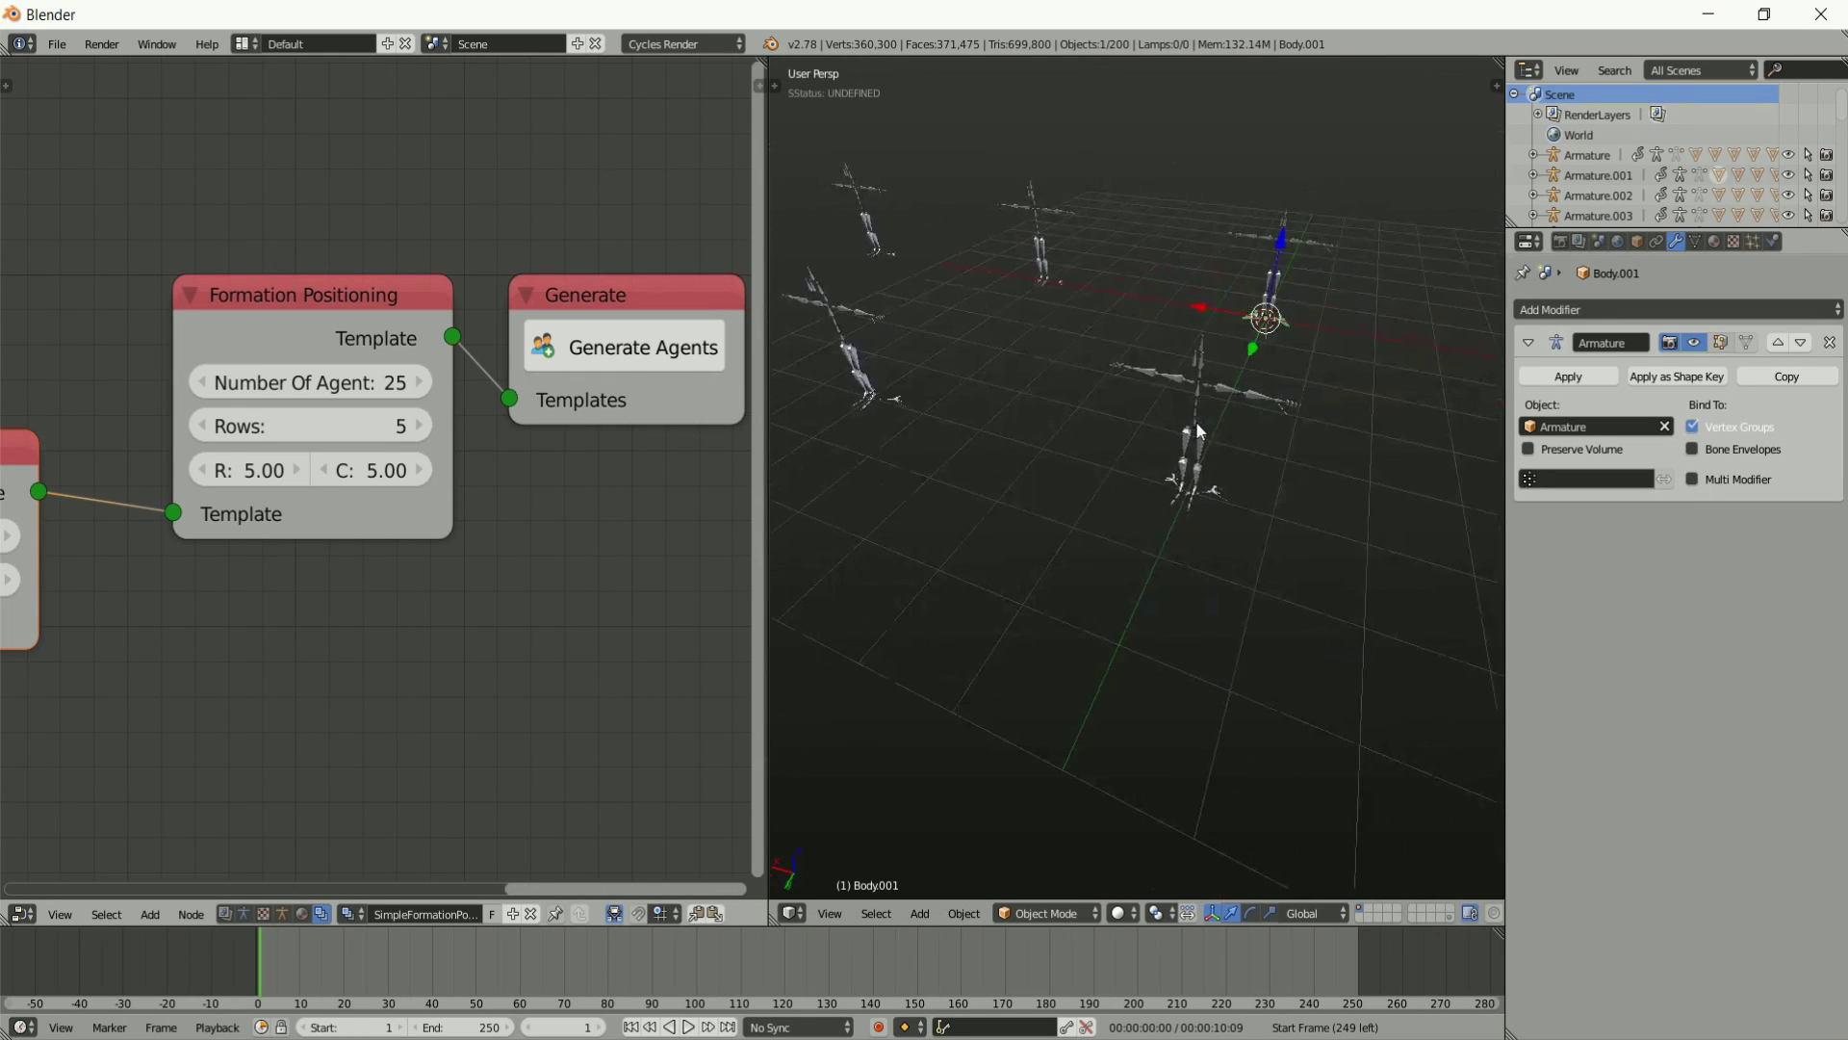
Show only the original character's layer, select all its parts, and try to apply their rotation.
{"action": "left_click", "coordinate": [1449, 917]}
{"action": "middle_click_drag", "start_coordinate": [1244, 245], "coordinate": [1338, 253]}
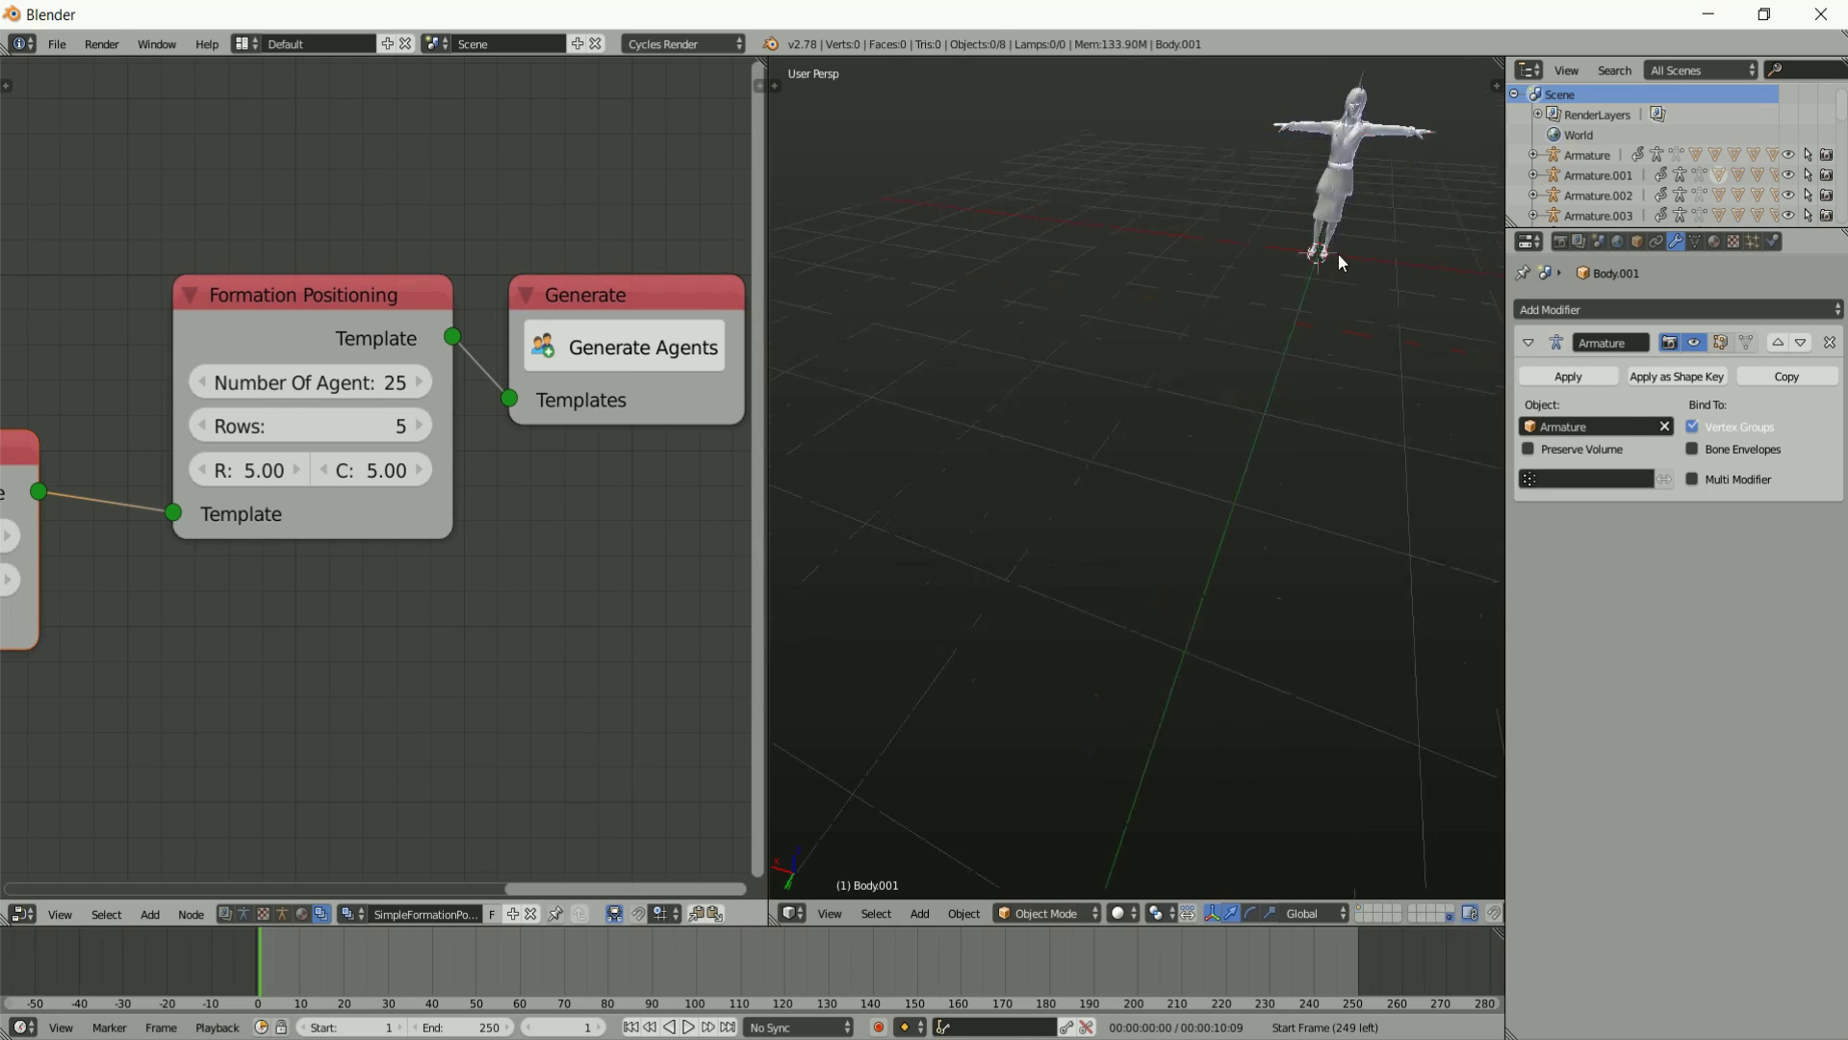
{"action": "key", "text": "a"}
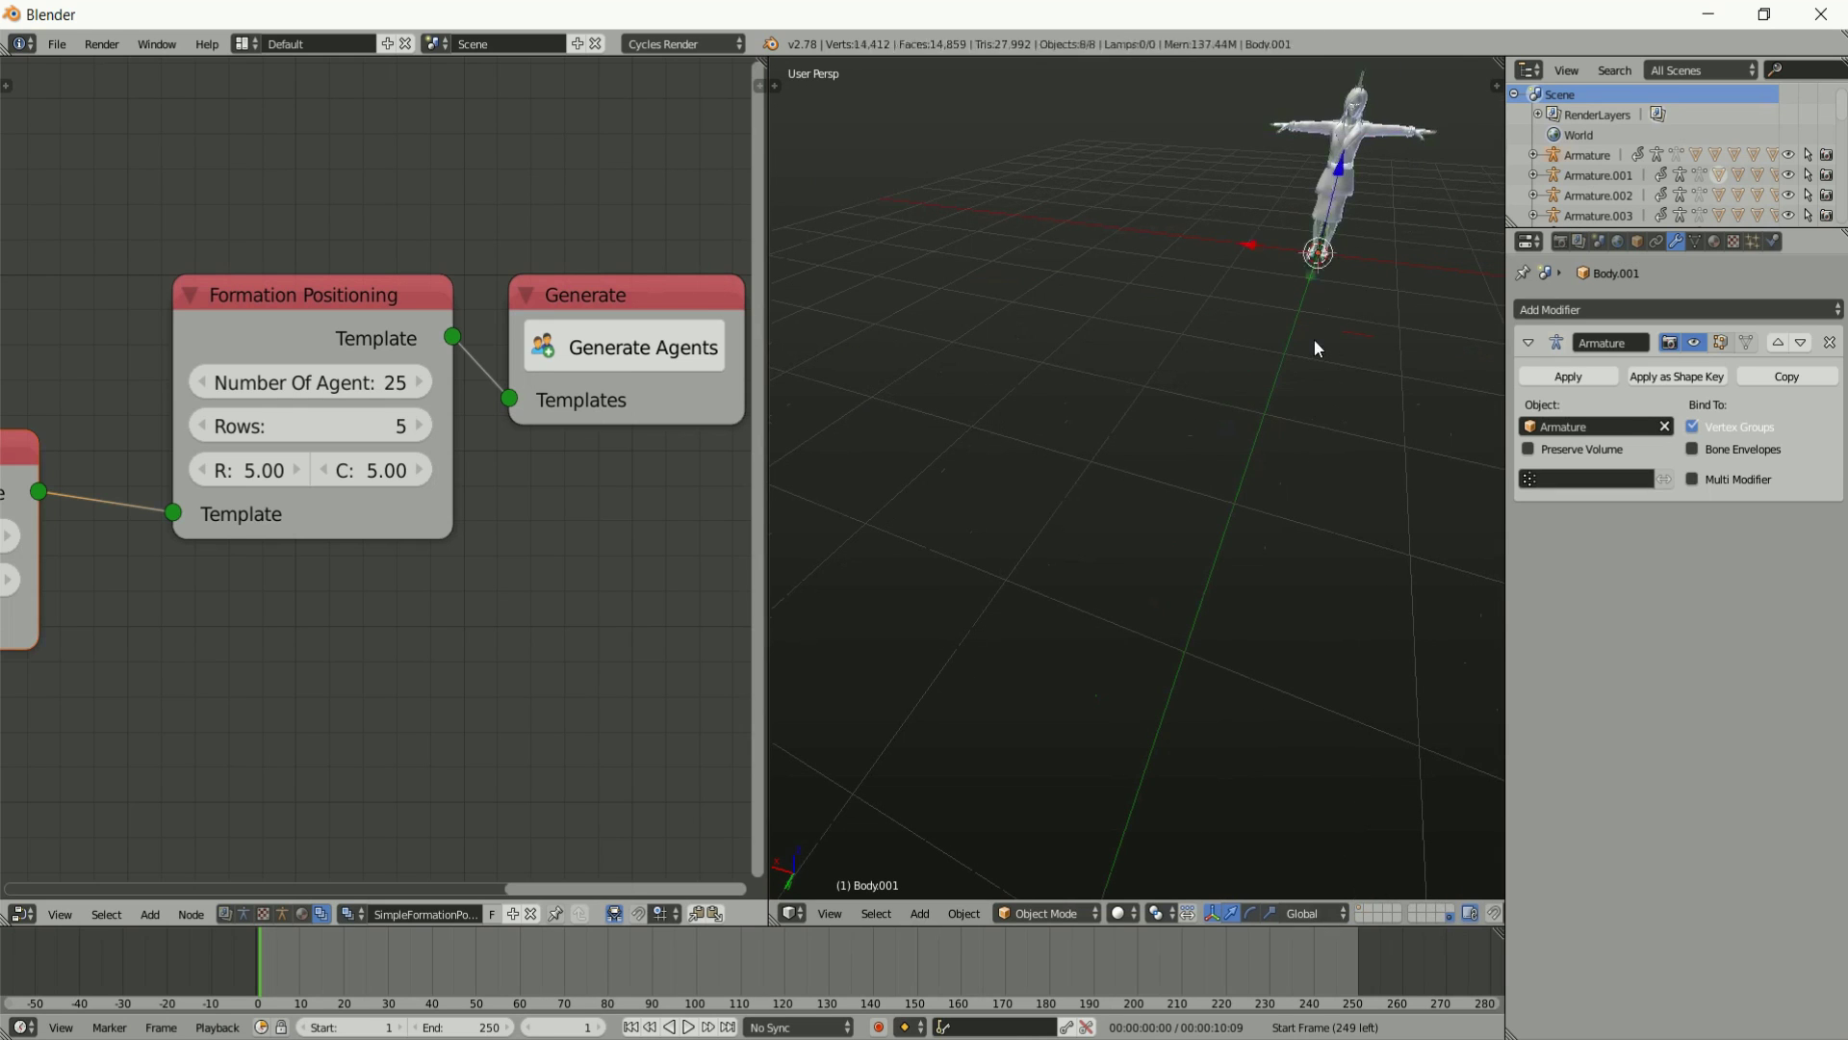
{"action": "key", "text": "ctrl+a"}
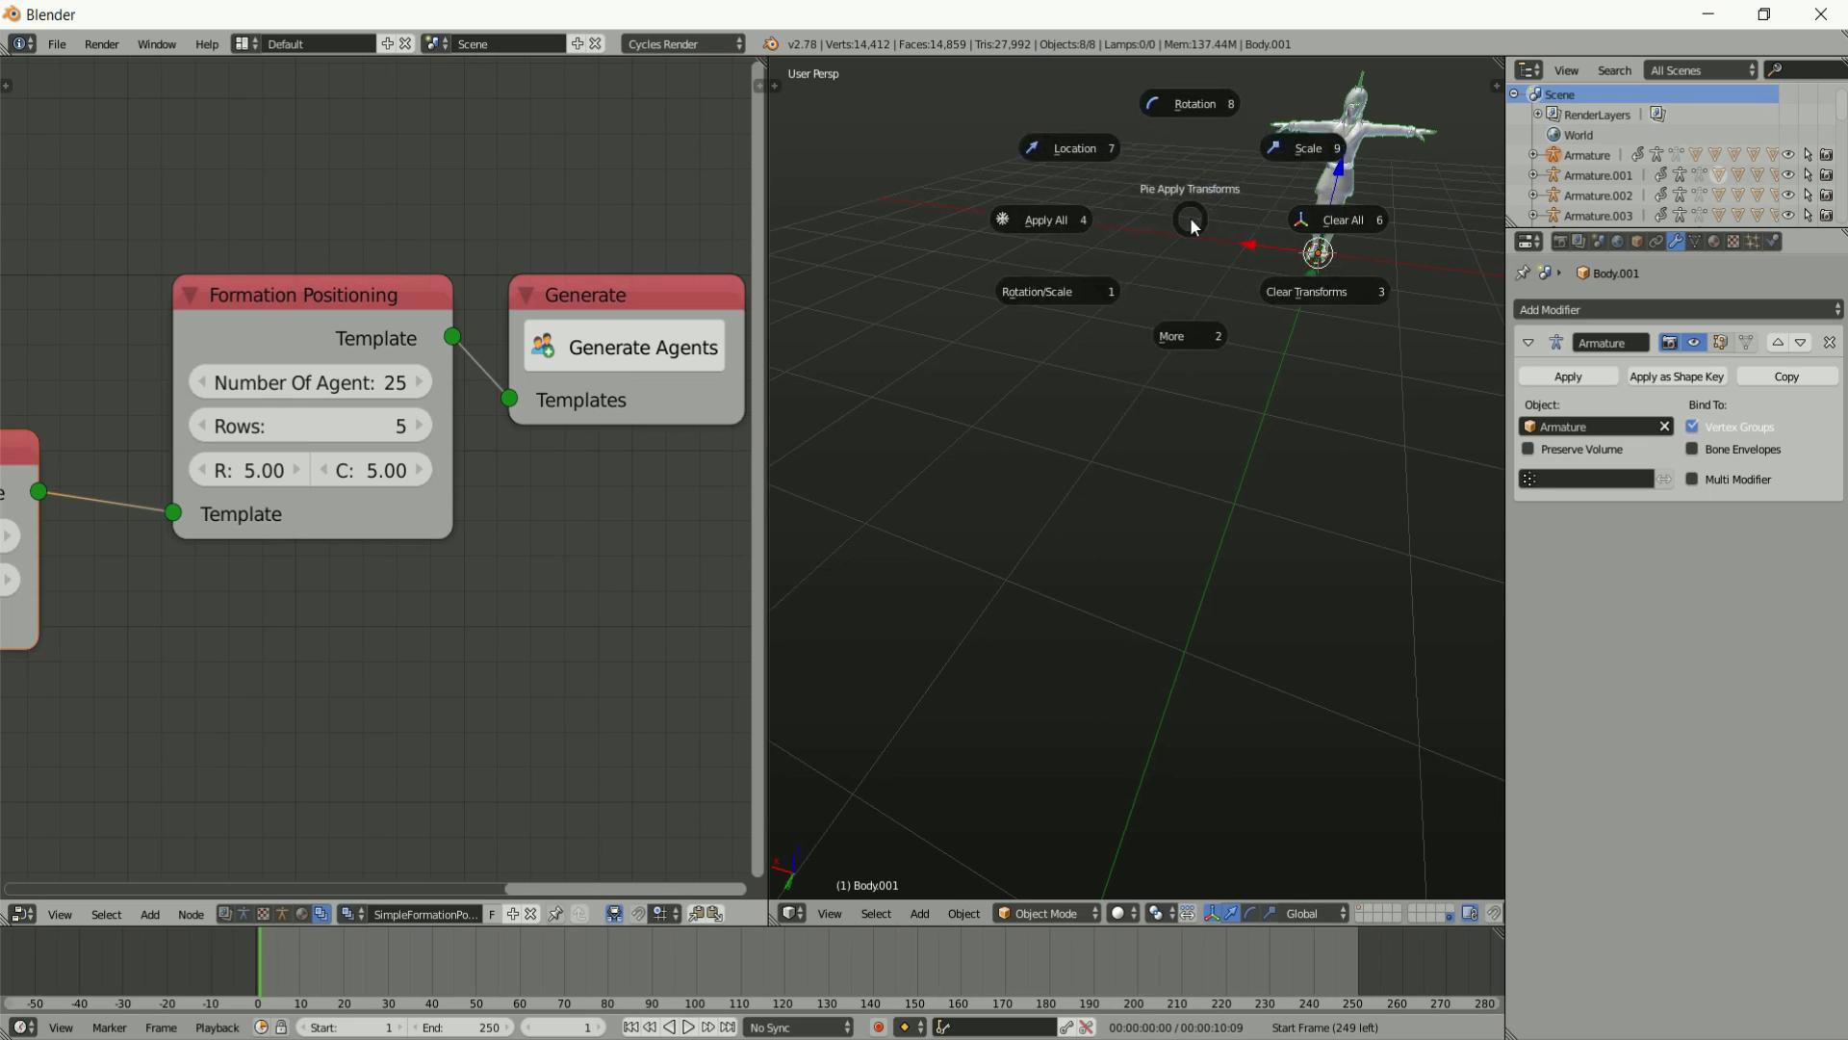
{"action": "left_click", "coordinate": [1203, 112]}
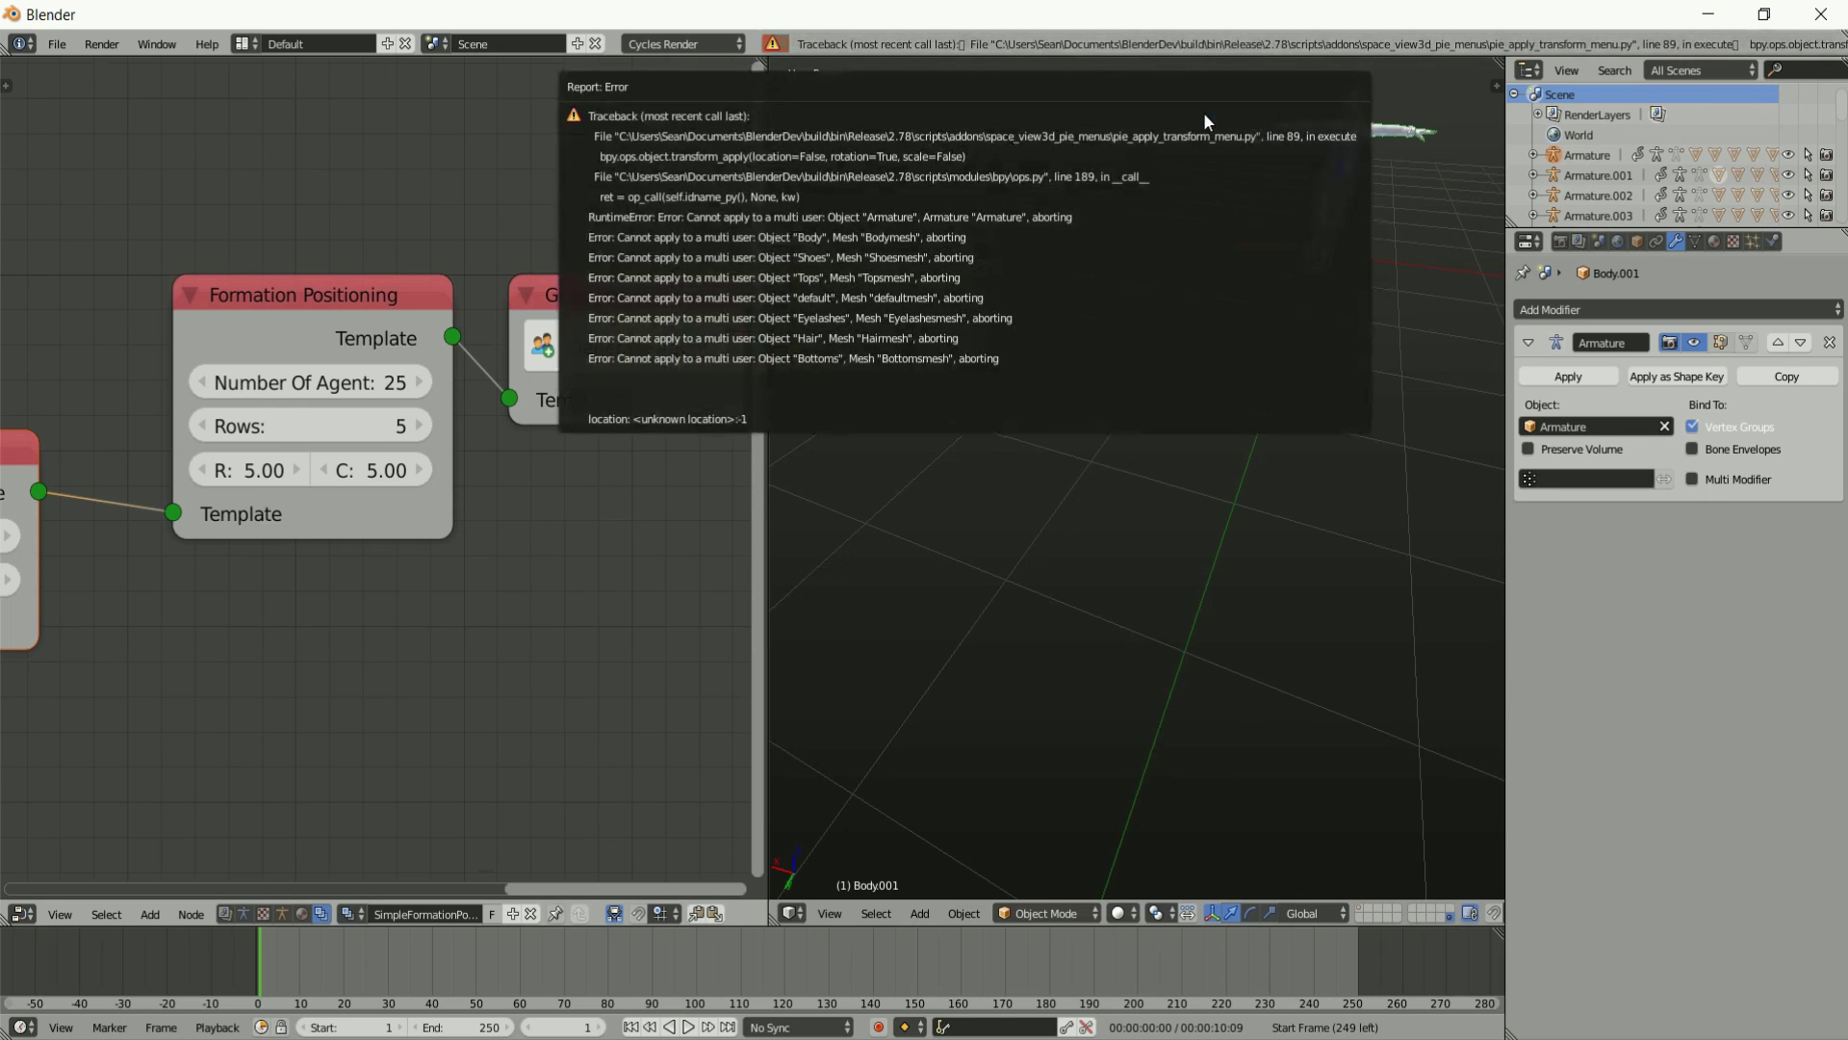
{"action": "left_click", "coordinate": [1244, 240]}
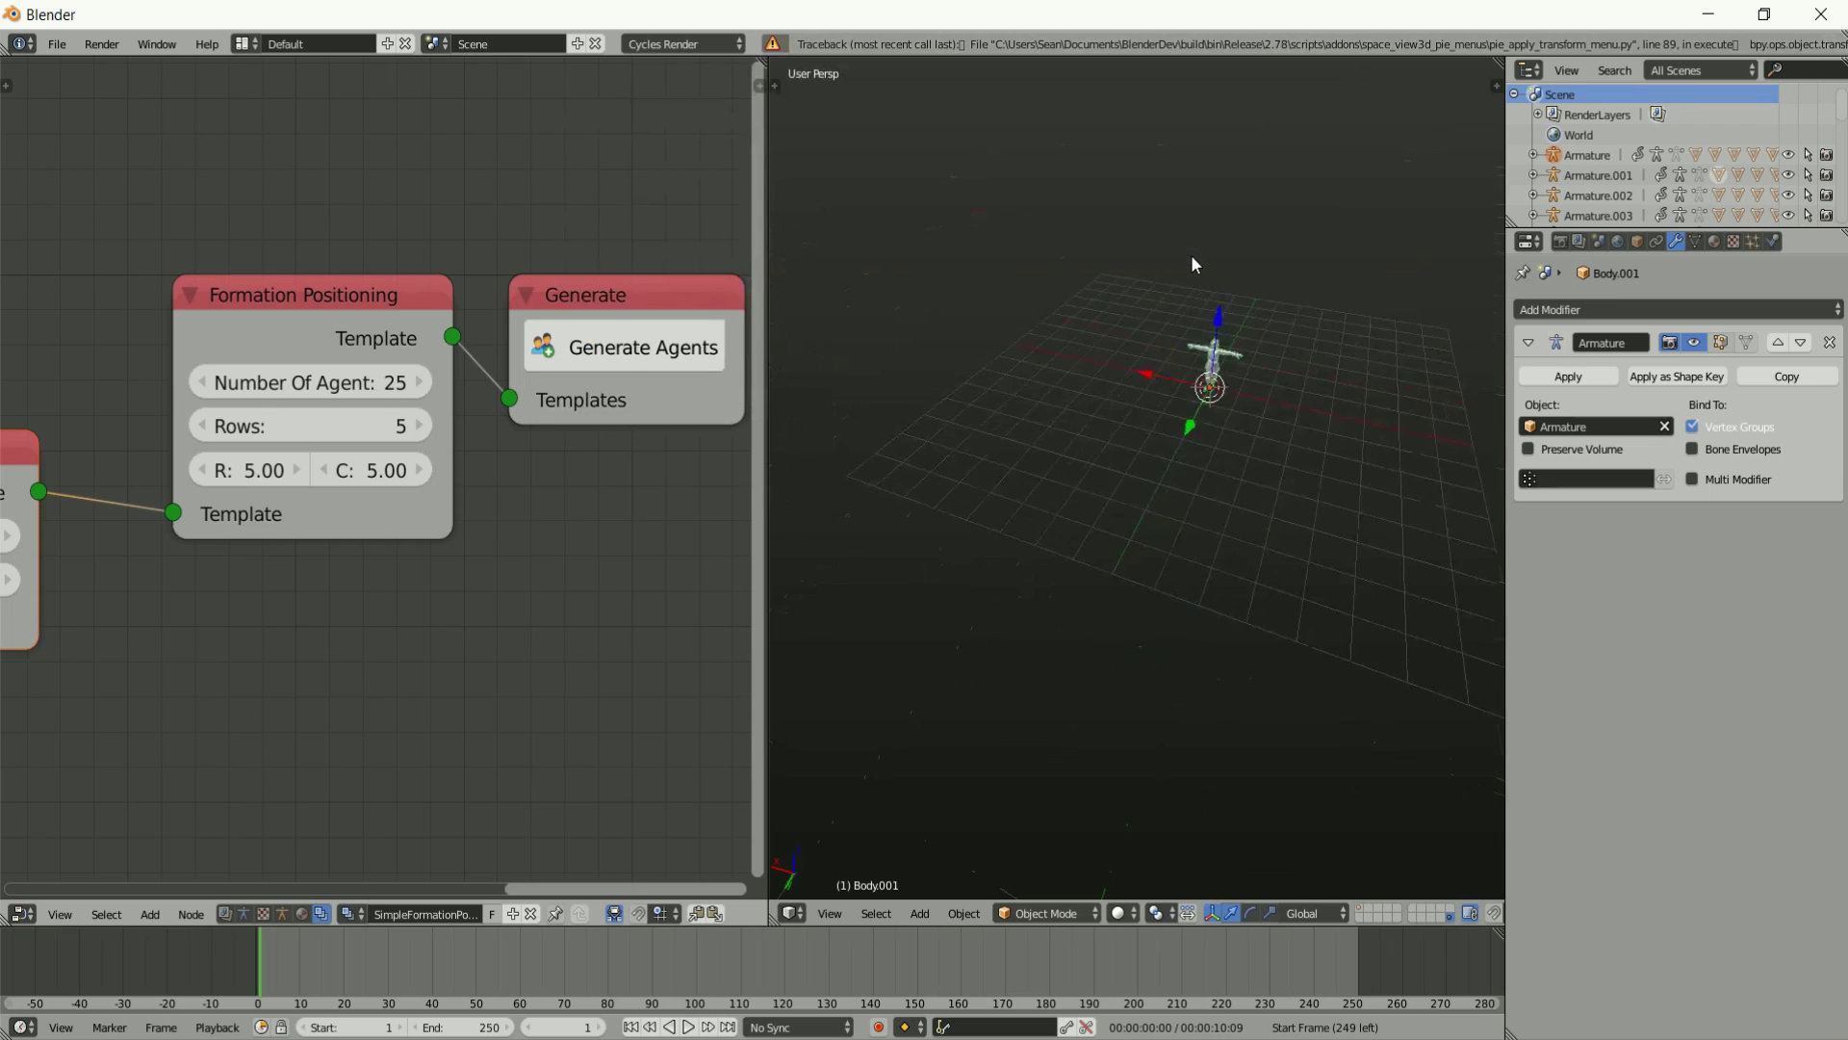
Make all objects local and try again to apply the rotation to the original character's parts.
{"action": "key", "text": "ctrl+a"}
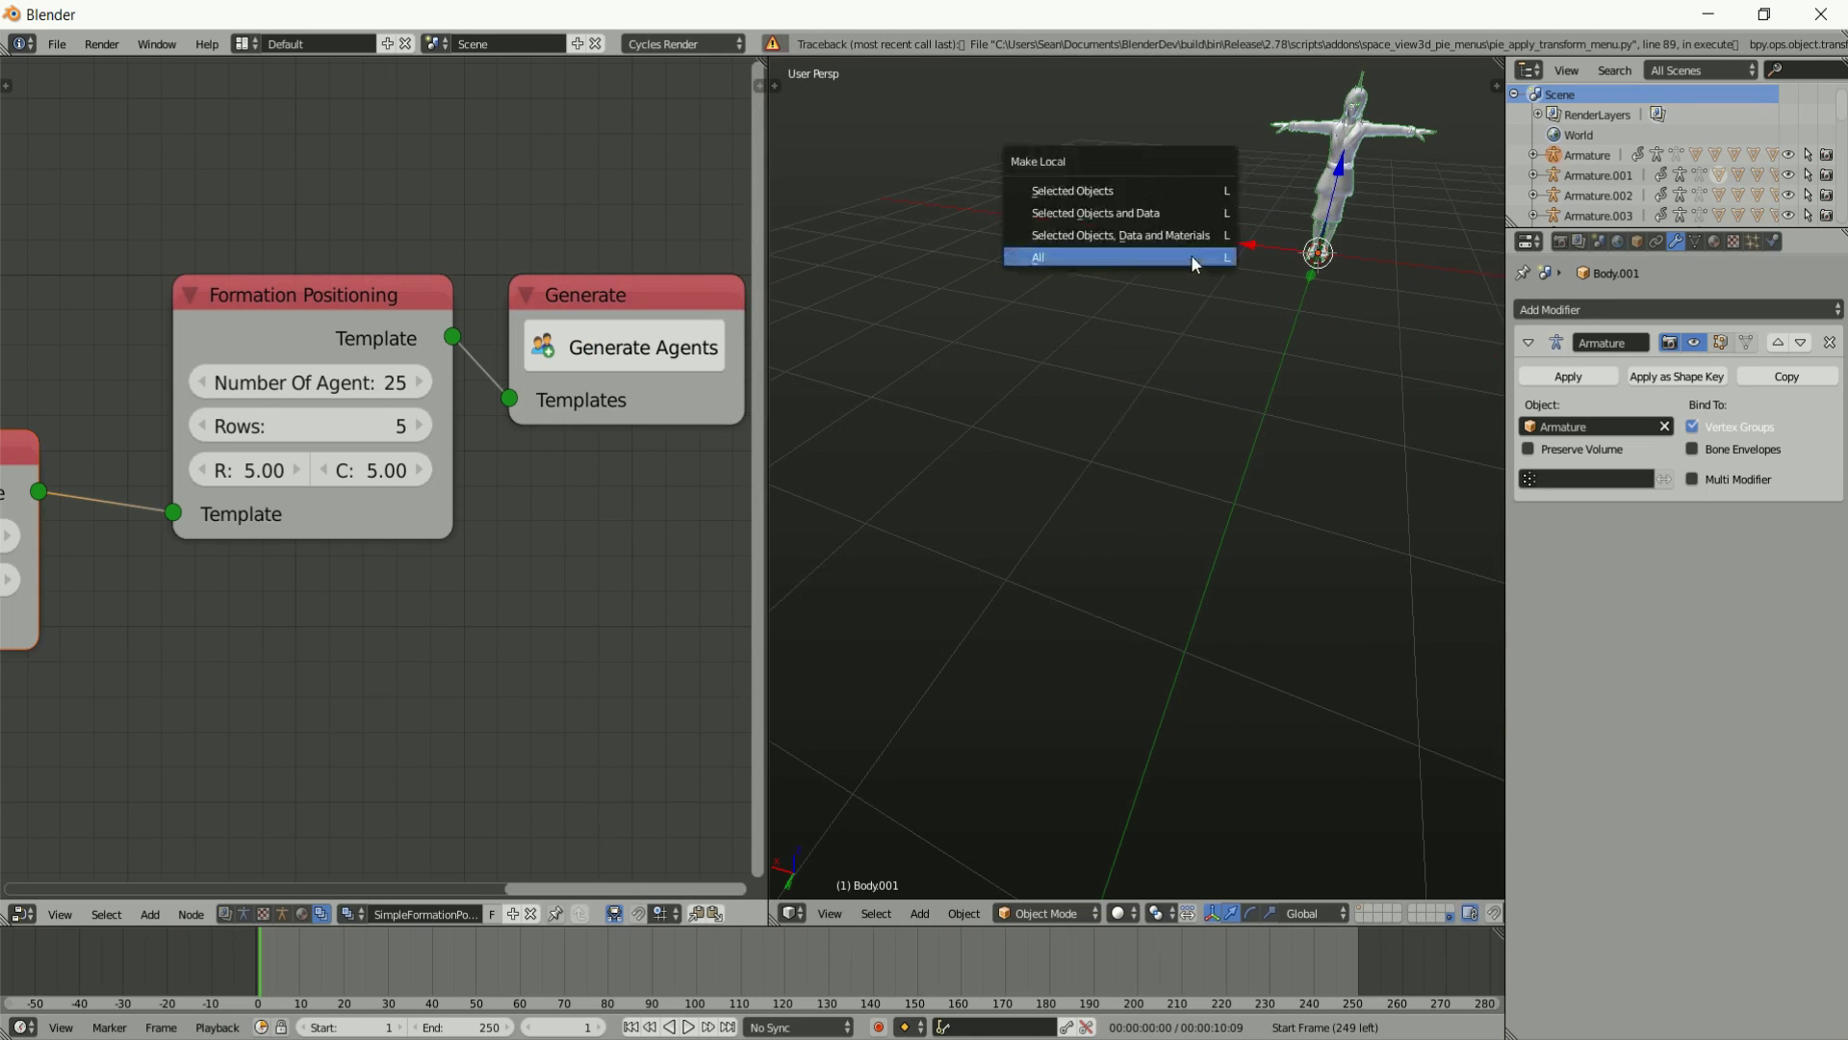
{"action": "left_click", "coordinate": [1192, 254]}
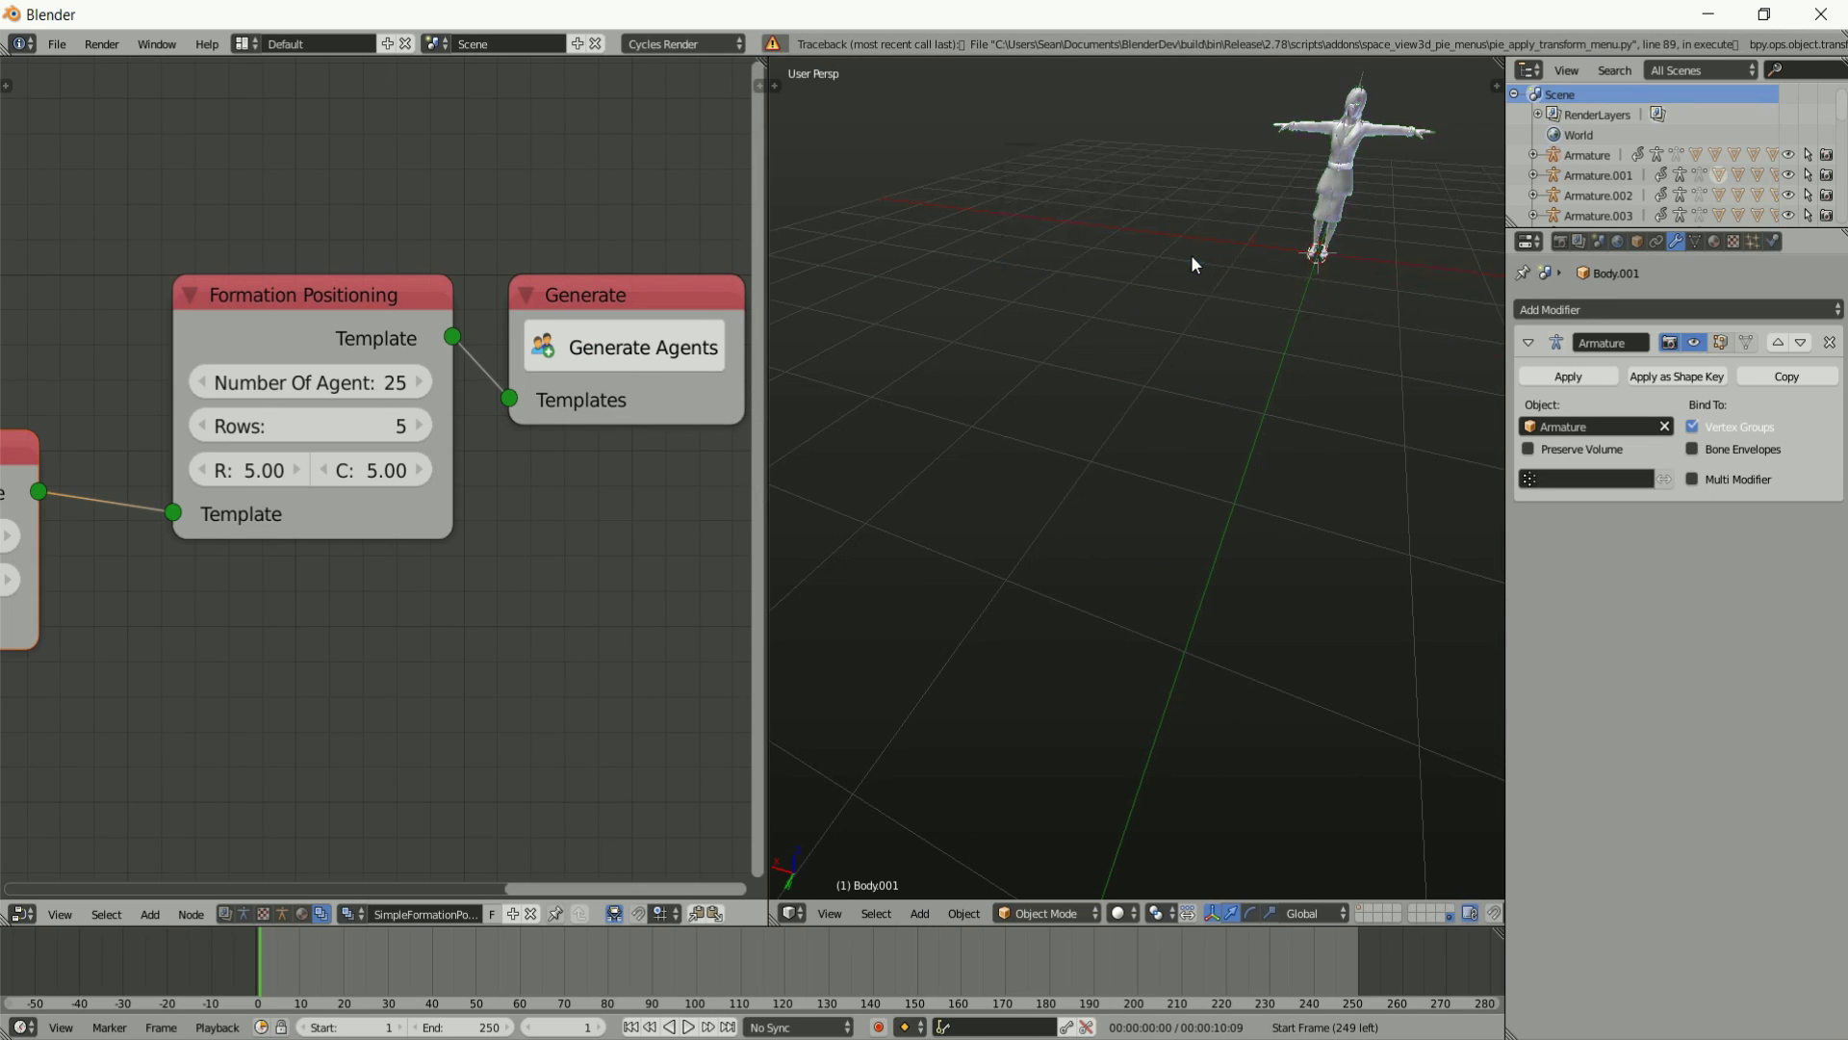
{"action": "key", "text": "ctrl+a"}
{"action": "left_click", "coordinate": [1183, 152]}
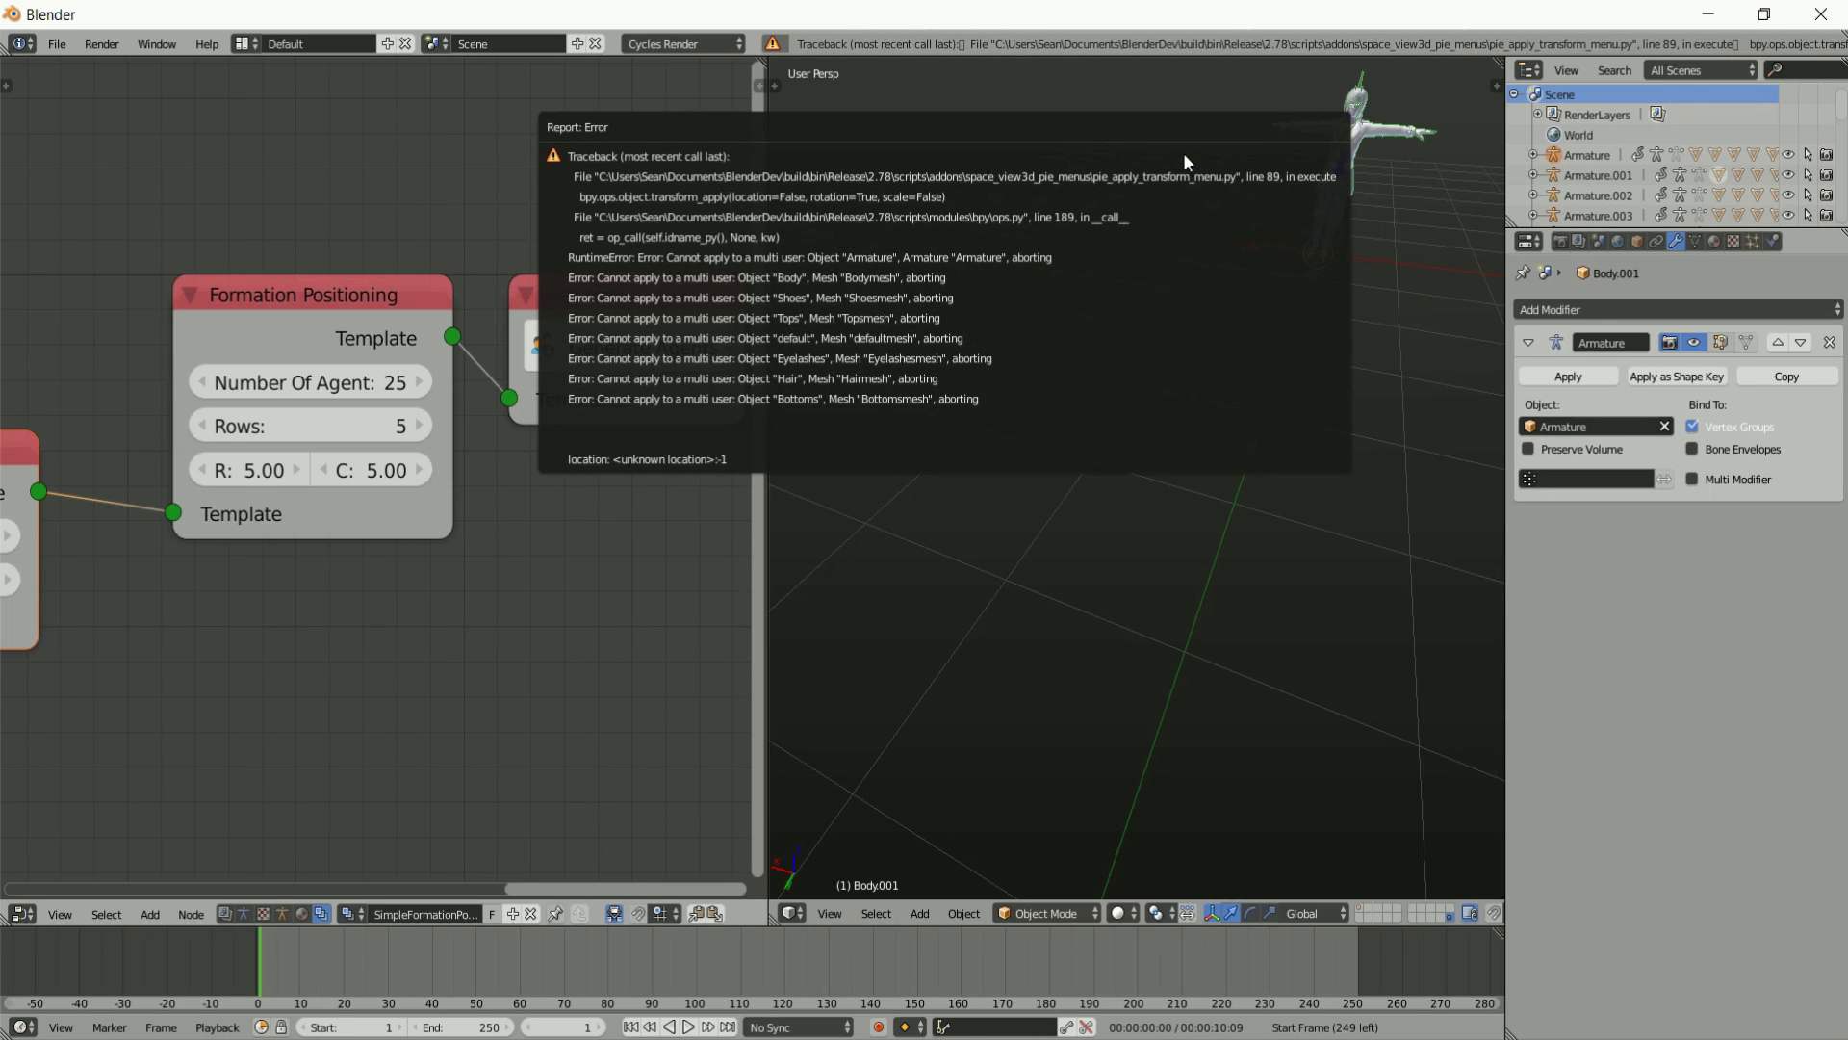
{"action": "middle_click_drag", "start_coordinate": [426, 433], "coordinate": [512, 438]}
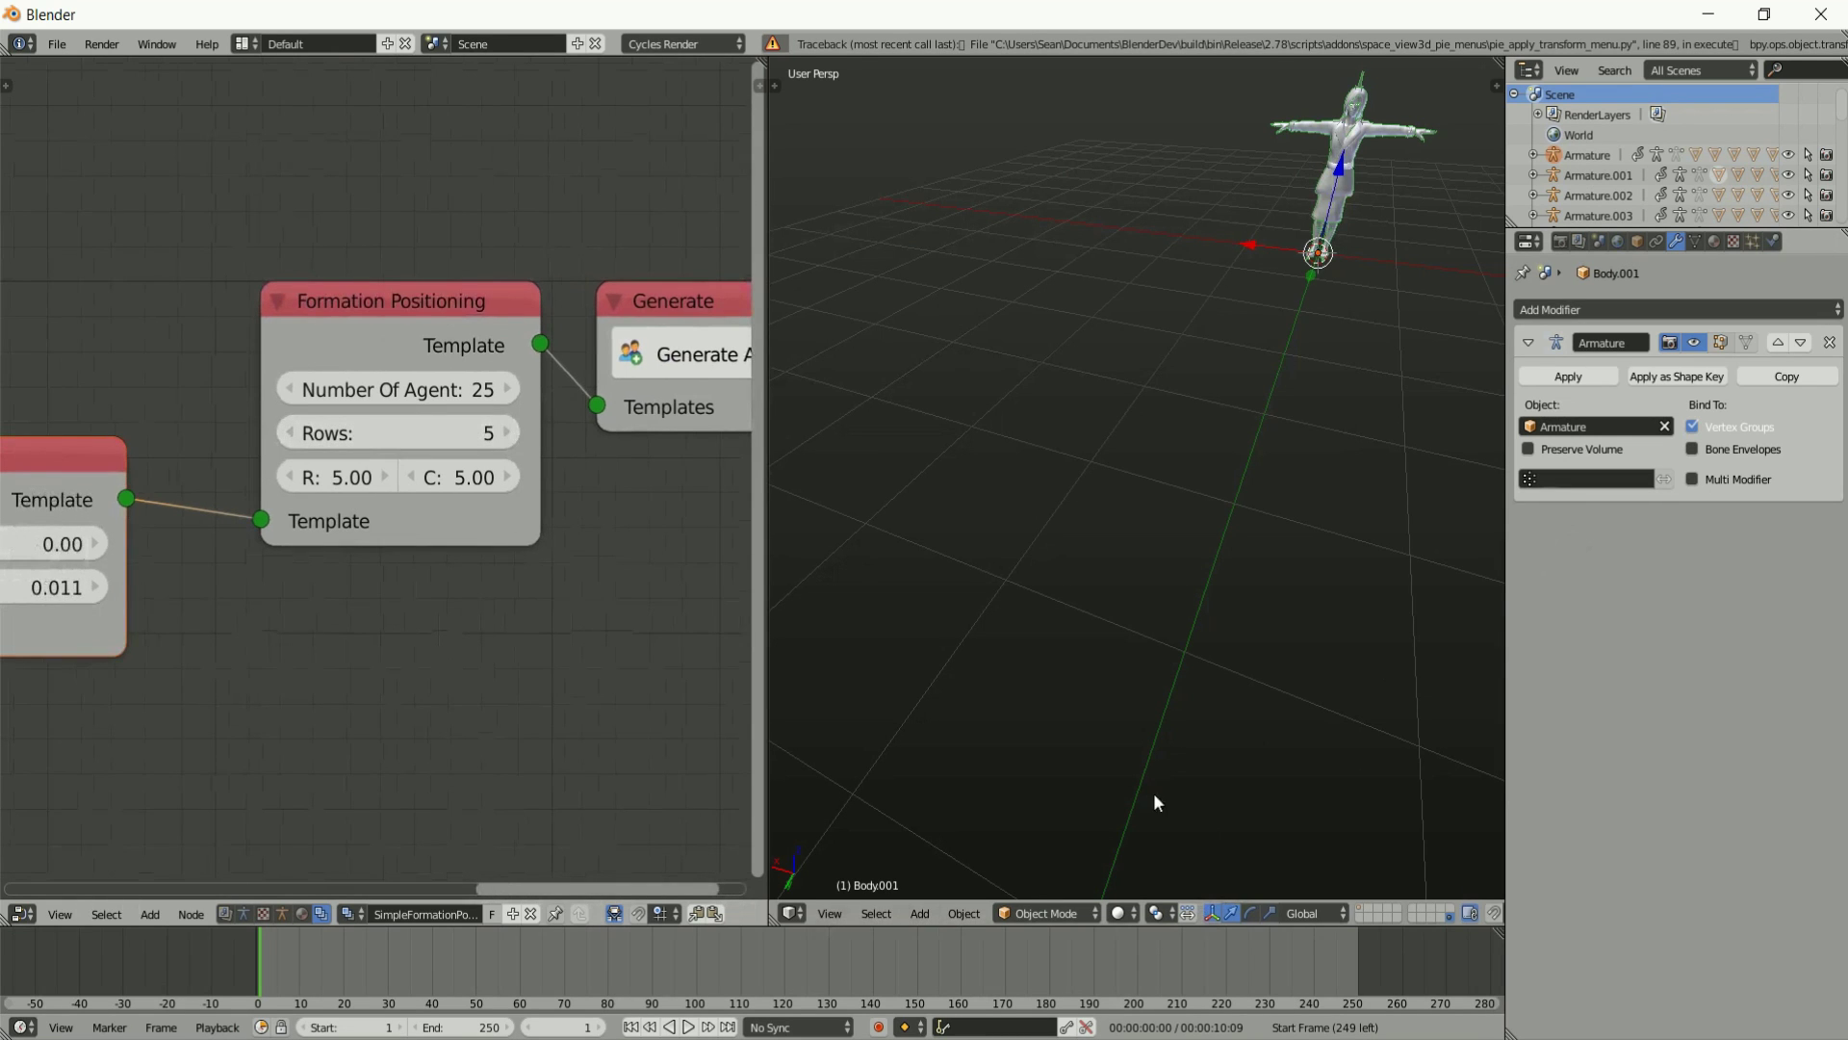
Show the first layer and regenerate the 25-agent formation from the original character.
{"action": "left_click", "coordinate": [1365, 910]}
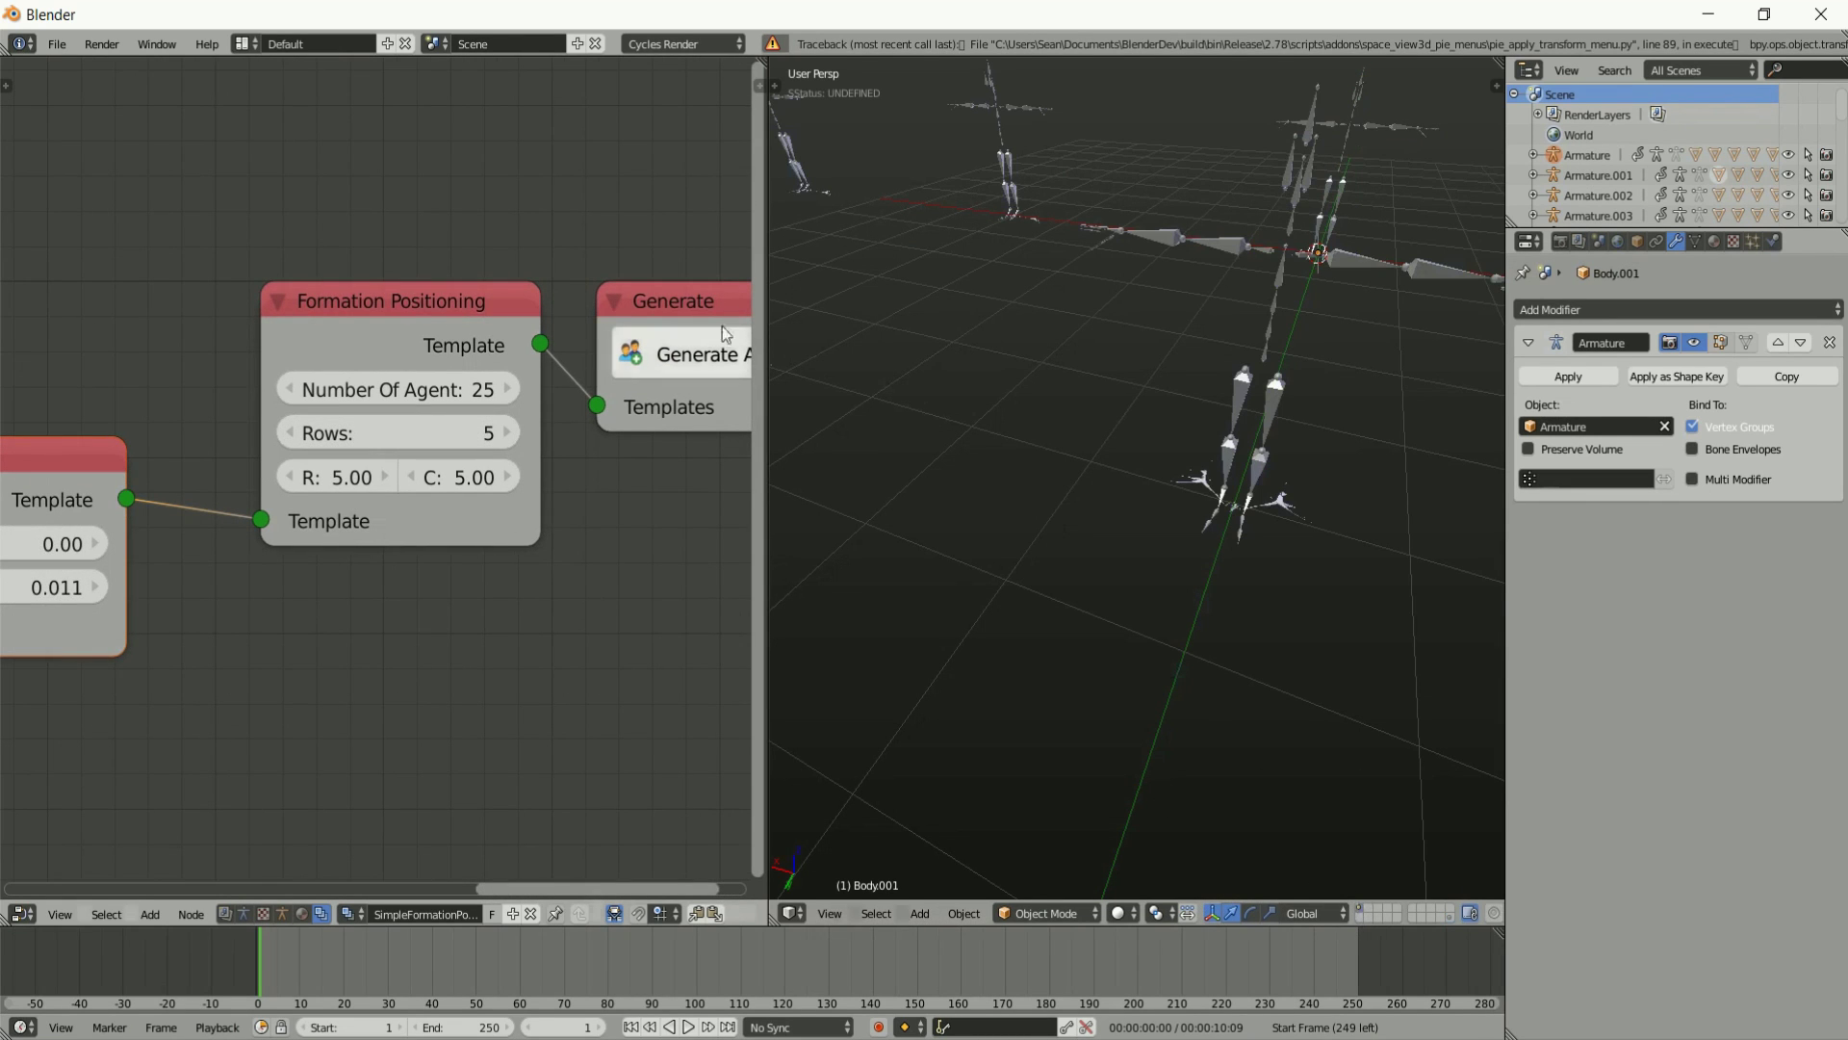
{"action": "left_click", "coordinate": [643, 347]}
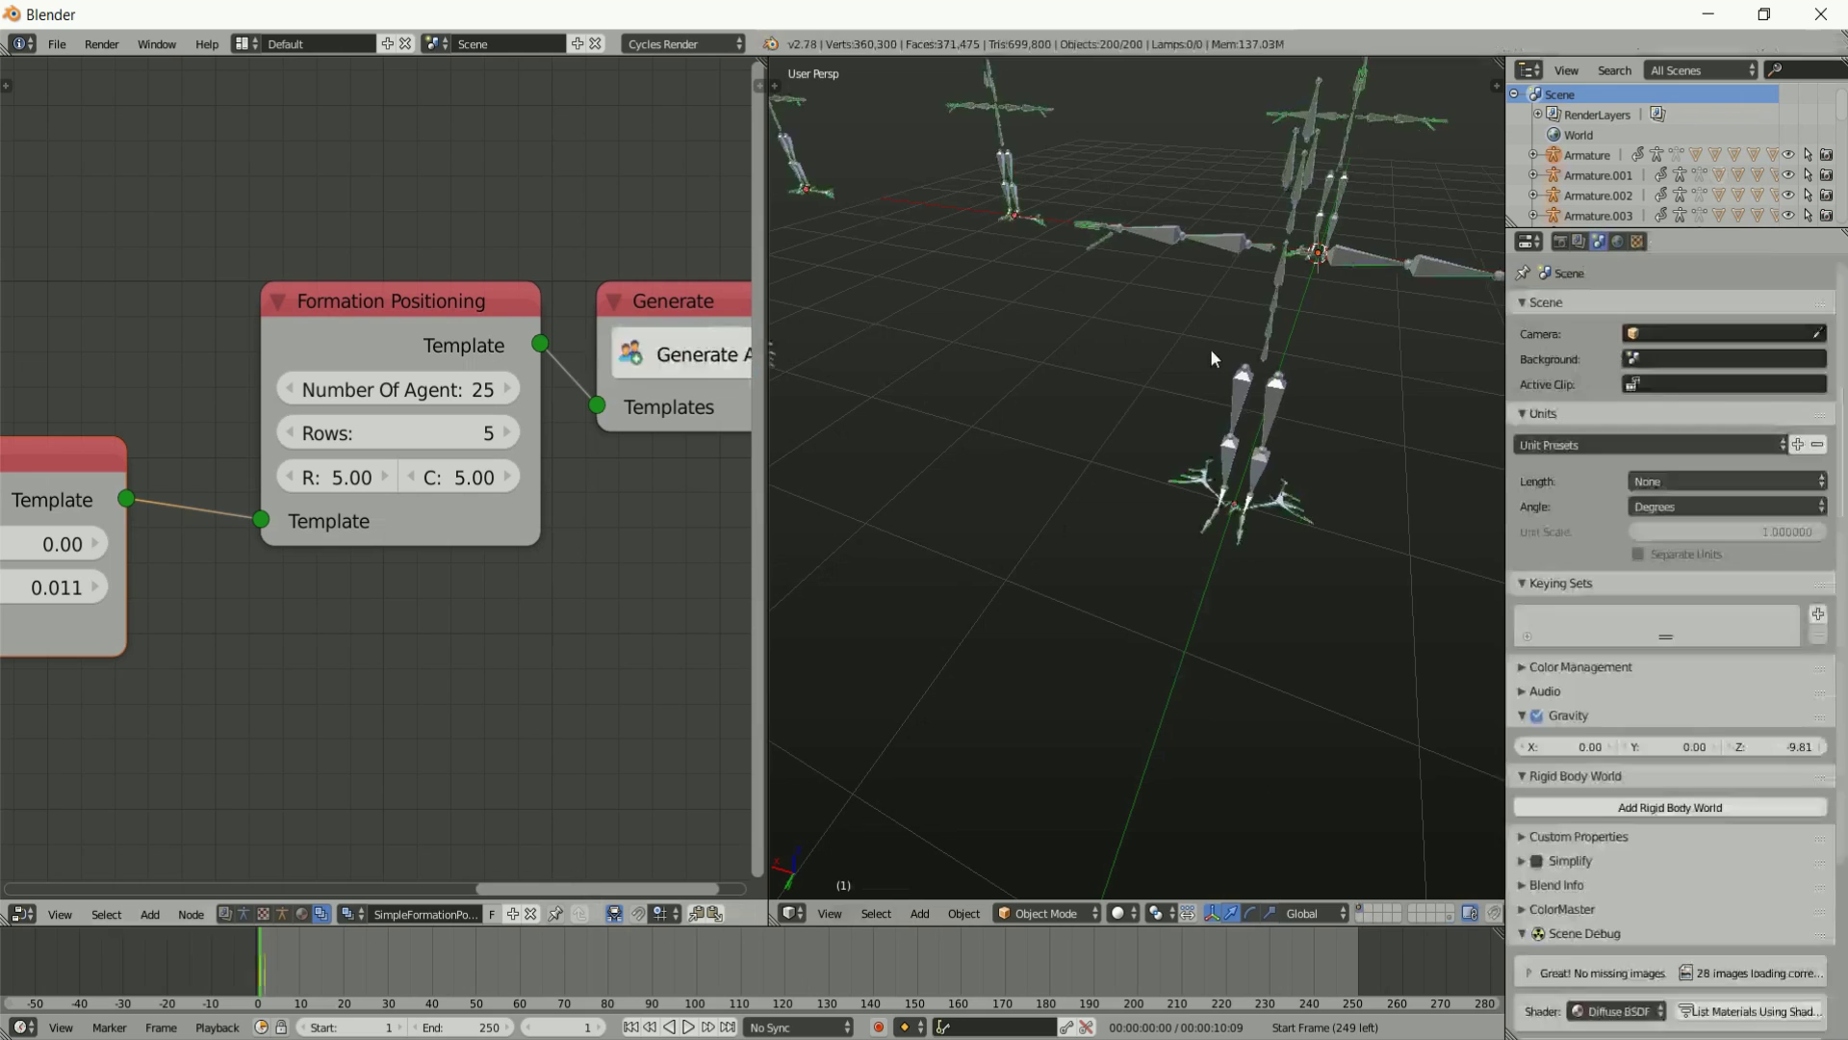
{"action": "middle_click_drag", "start_coordinate": [1182, 433], "coordinate": [987, 390]}
Delete all generated agents and the original character on its own layer.
{"action": "key", "text": "a"}
{"action": "key", "text": "a"}
{"action": "key", "text": "Delete"}
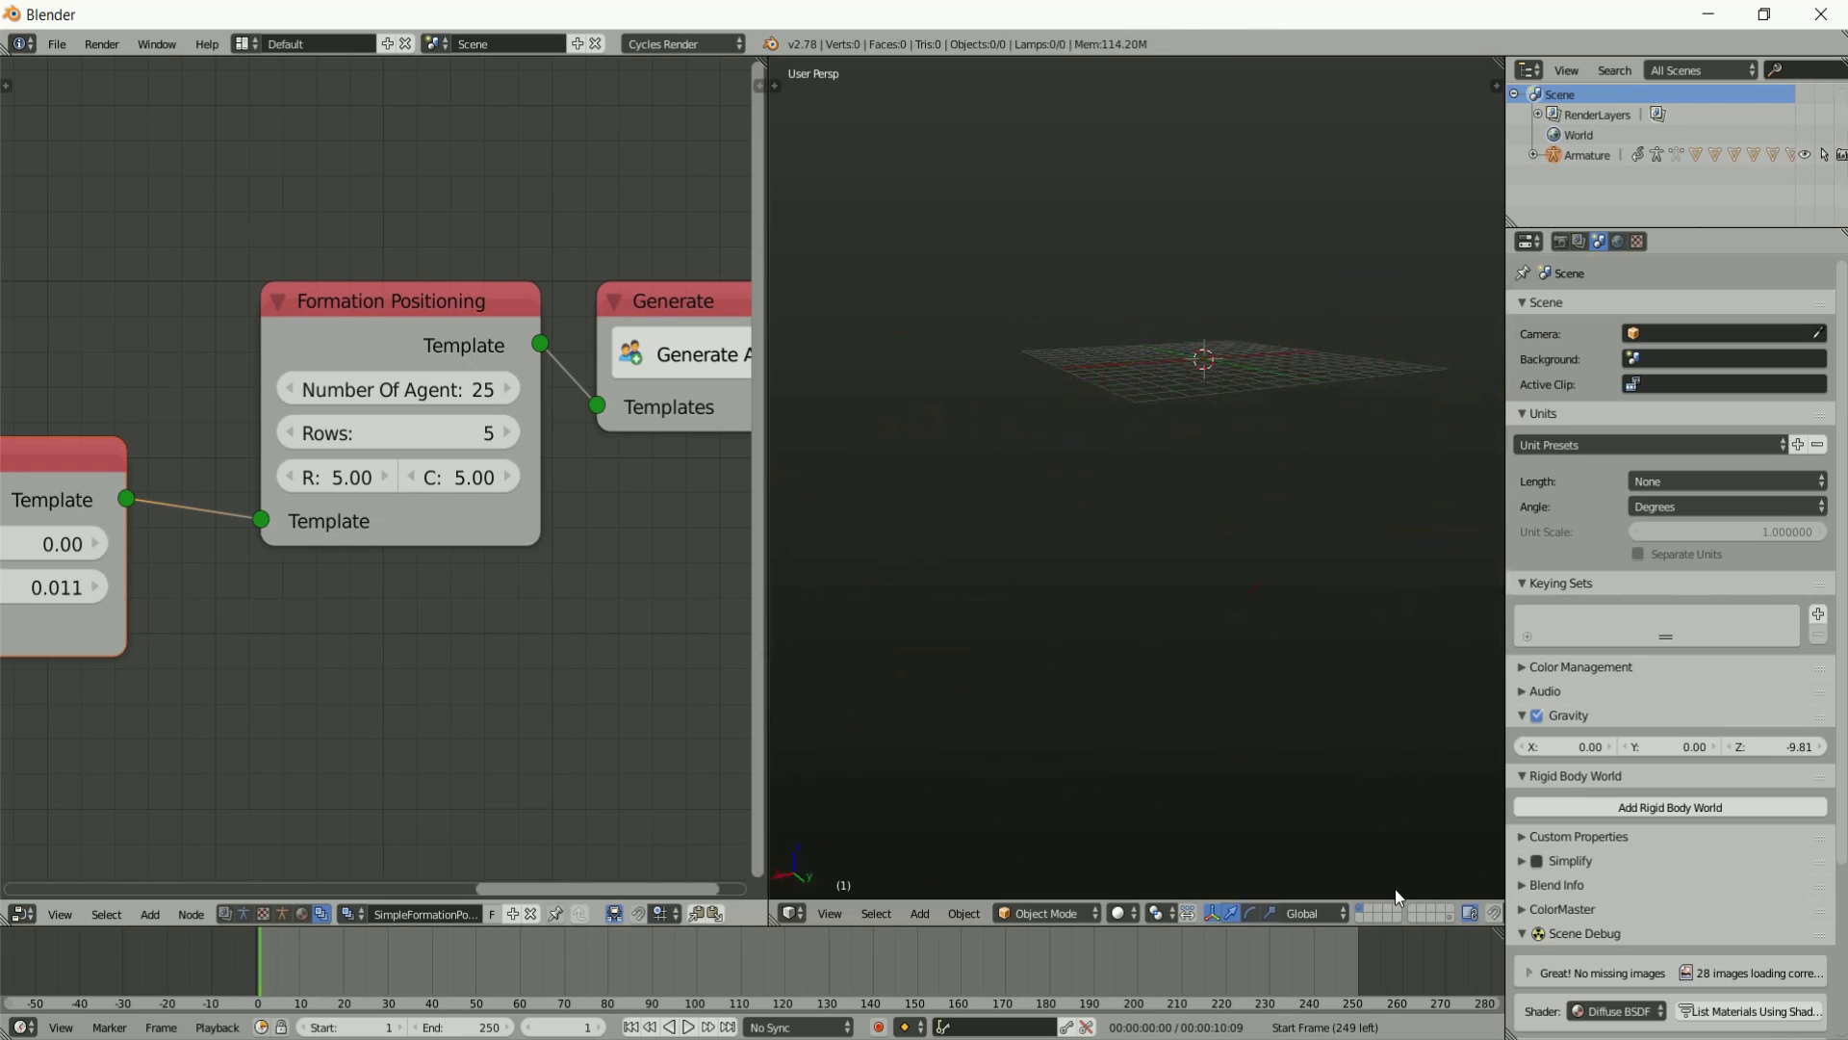
{"action": "key", "text": "a"}
{"action": "key", "text": "x"}
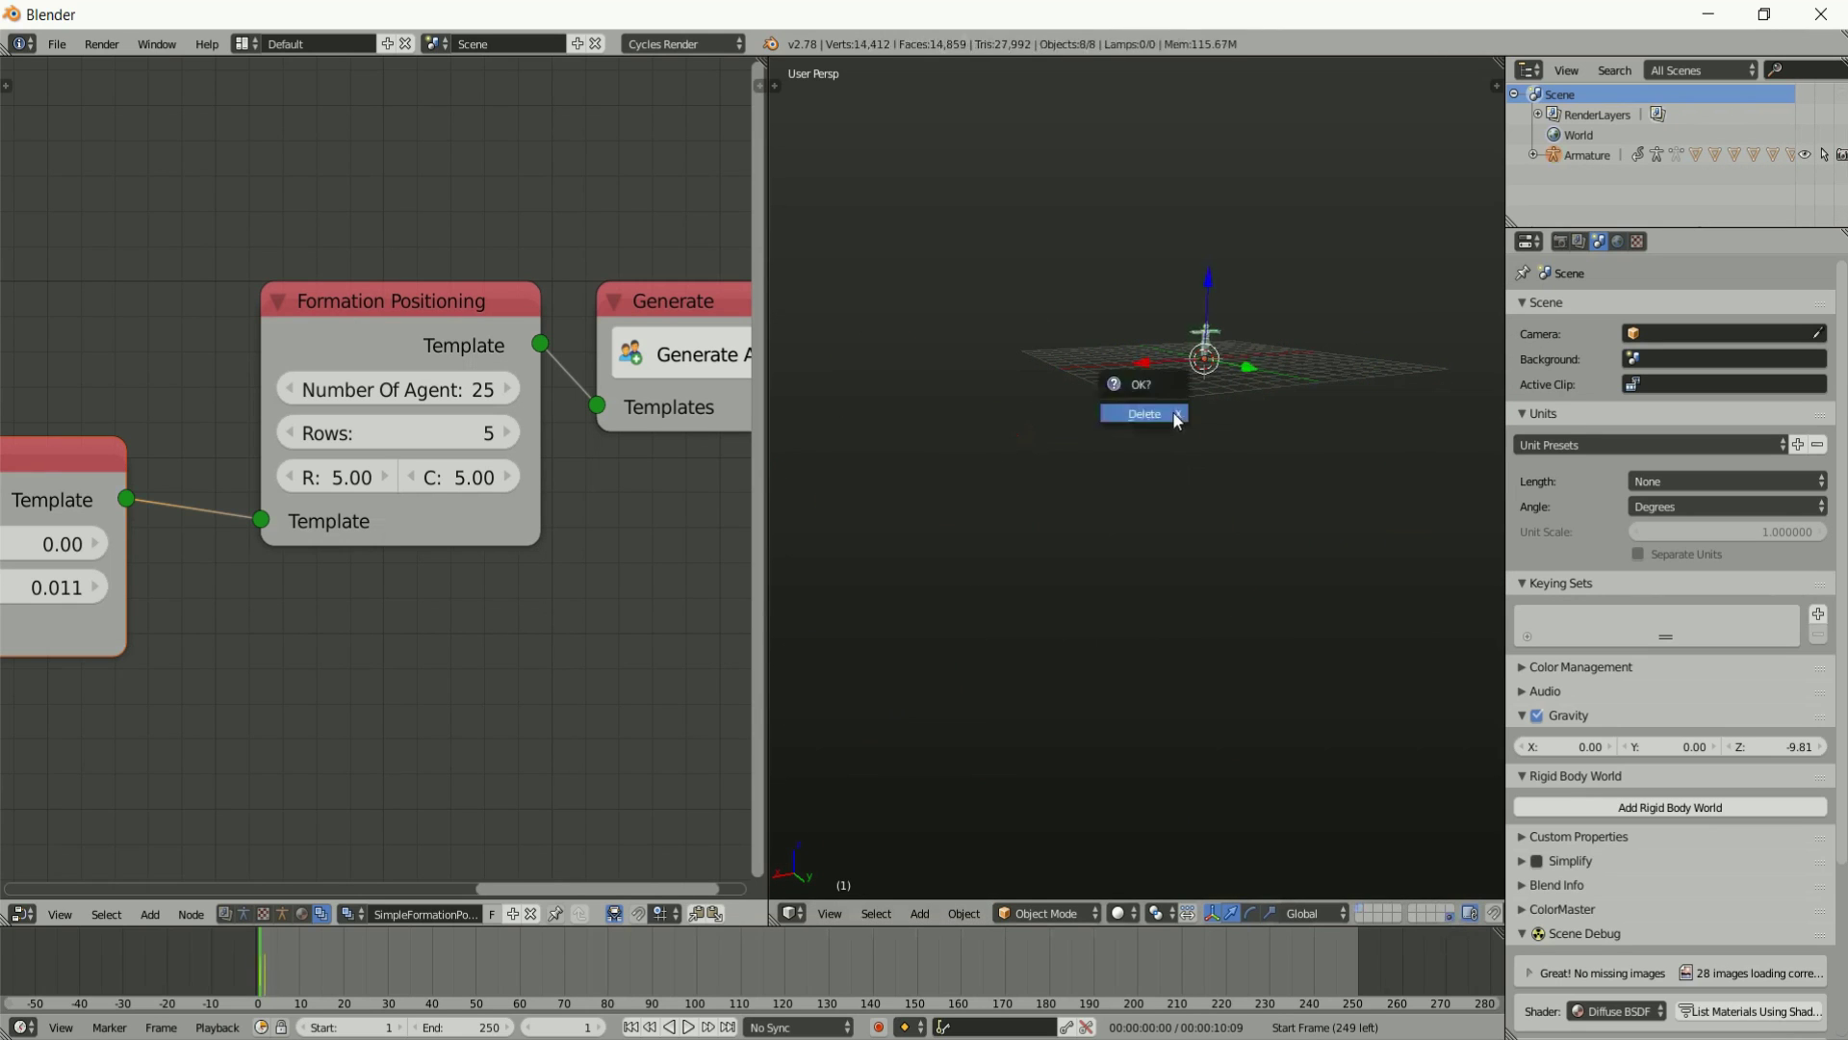
{"action": "left_click", "coordinate": [1172, 412]}
{"action": "middle_click_drag", "start_coordinate": [1173, 412], "coordinate": [1117, 356]}
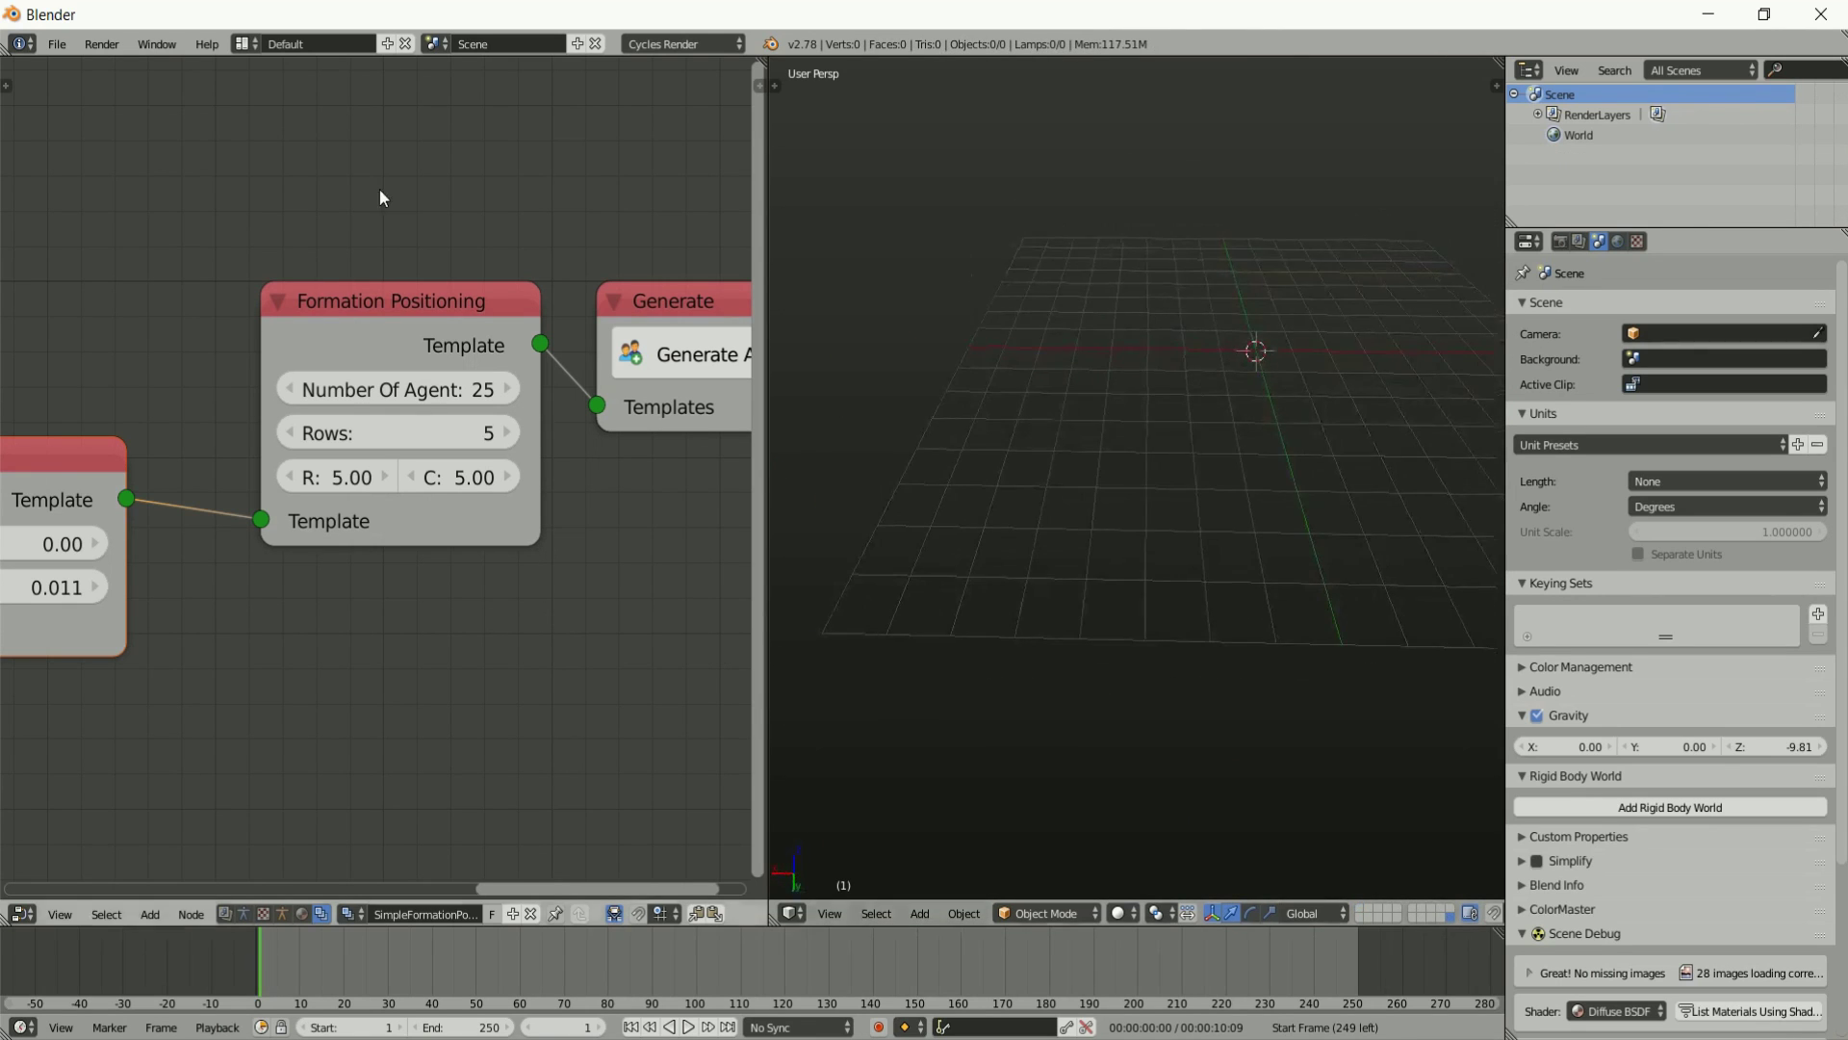
Append the lady-2 group from lady-2.blend in the CrowdMaster-Agents folder.
{"action": "left_click", "coordinate": [57, 43]}
{"action": "left_click", "coordinate": [102, 350]}
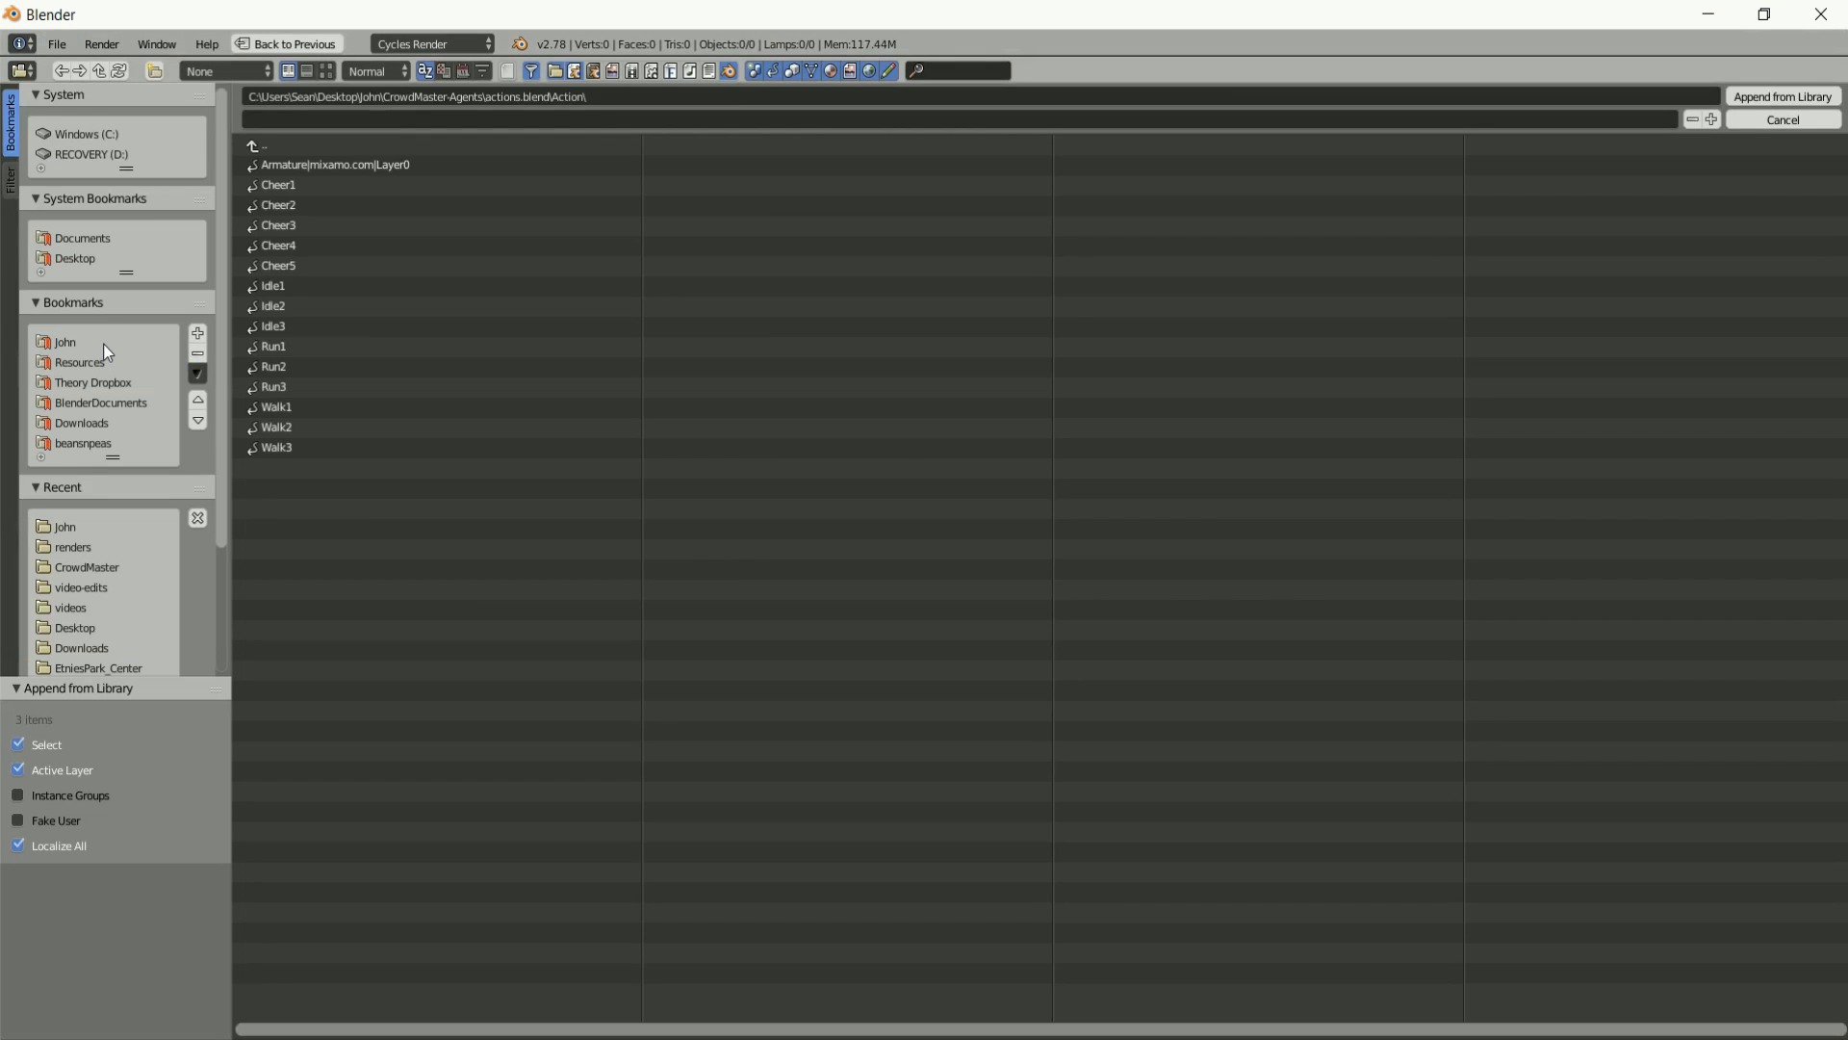
{"action": "left_click", "coordinate": [269, 146]}
{"action": "left_click", "coordinate": [270, 146]}
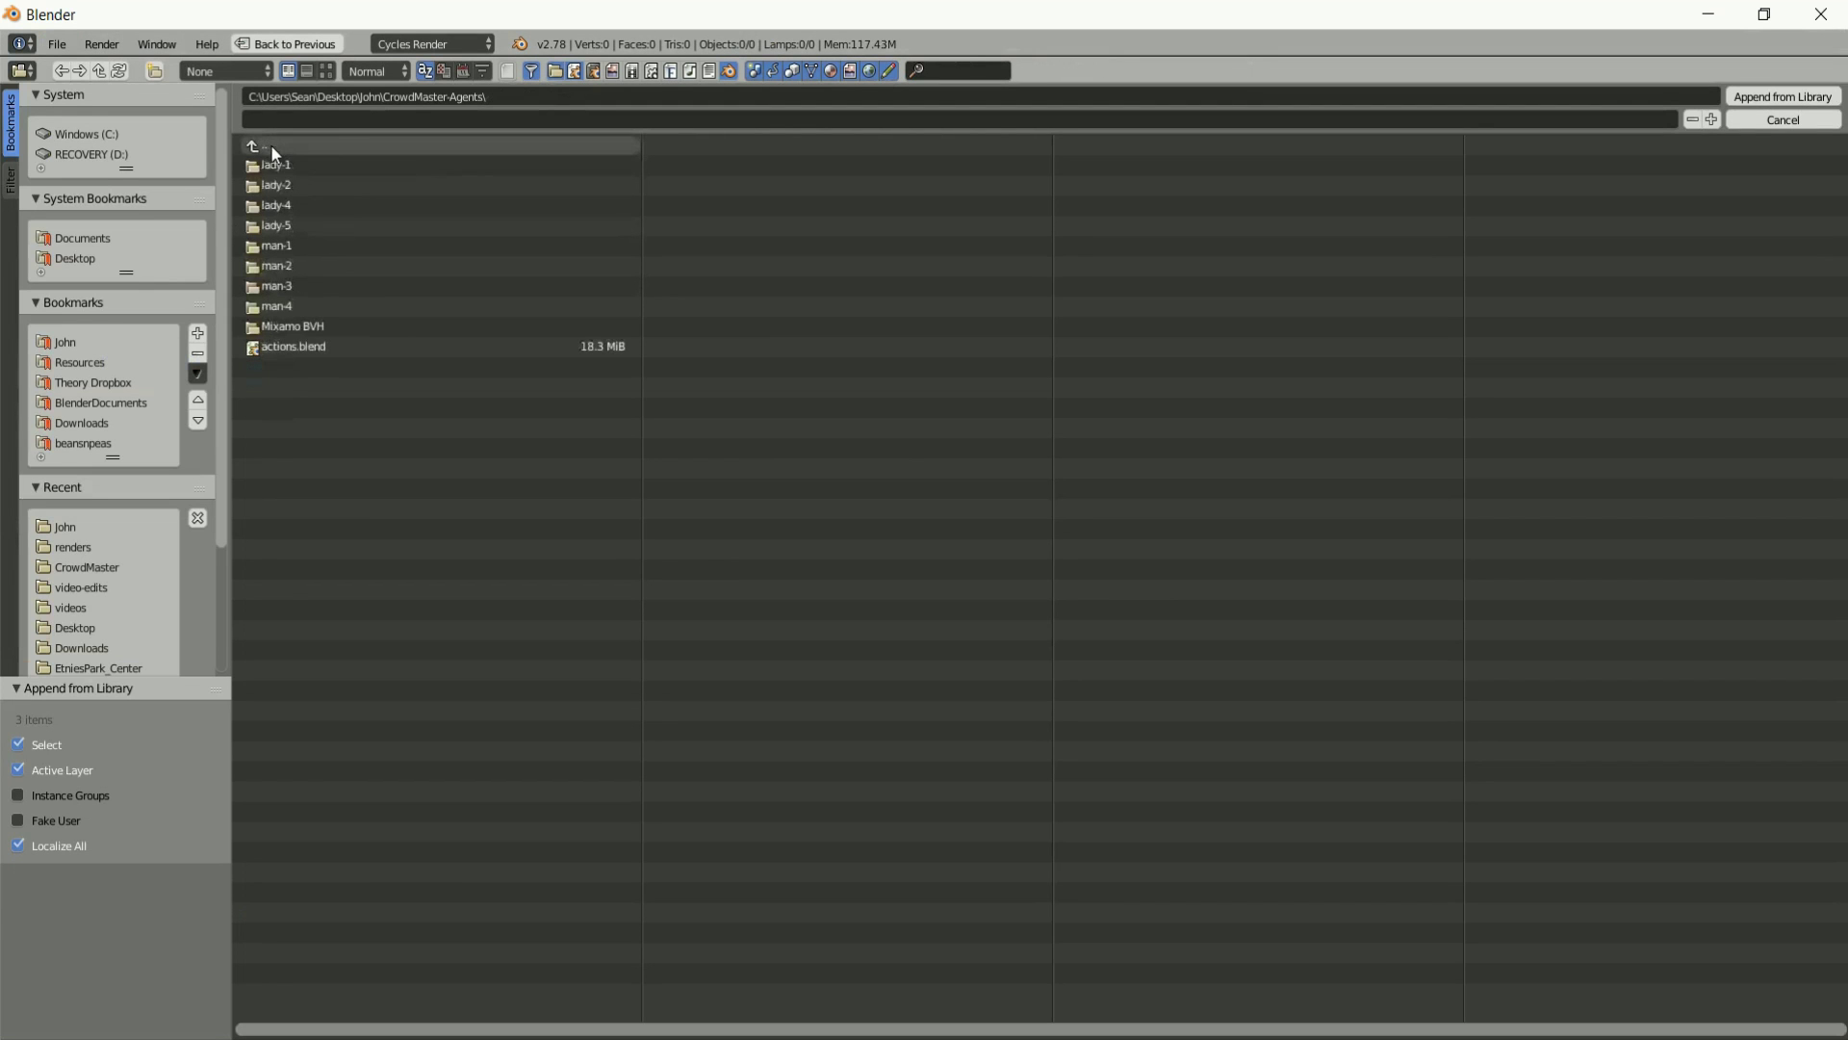
{"action": "left_click", "coordinate": [275, 185]}
{"action": "left_click", "coordinate": [274, 164]}
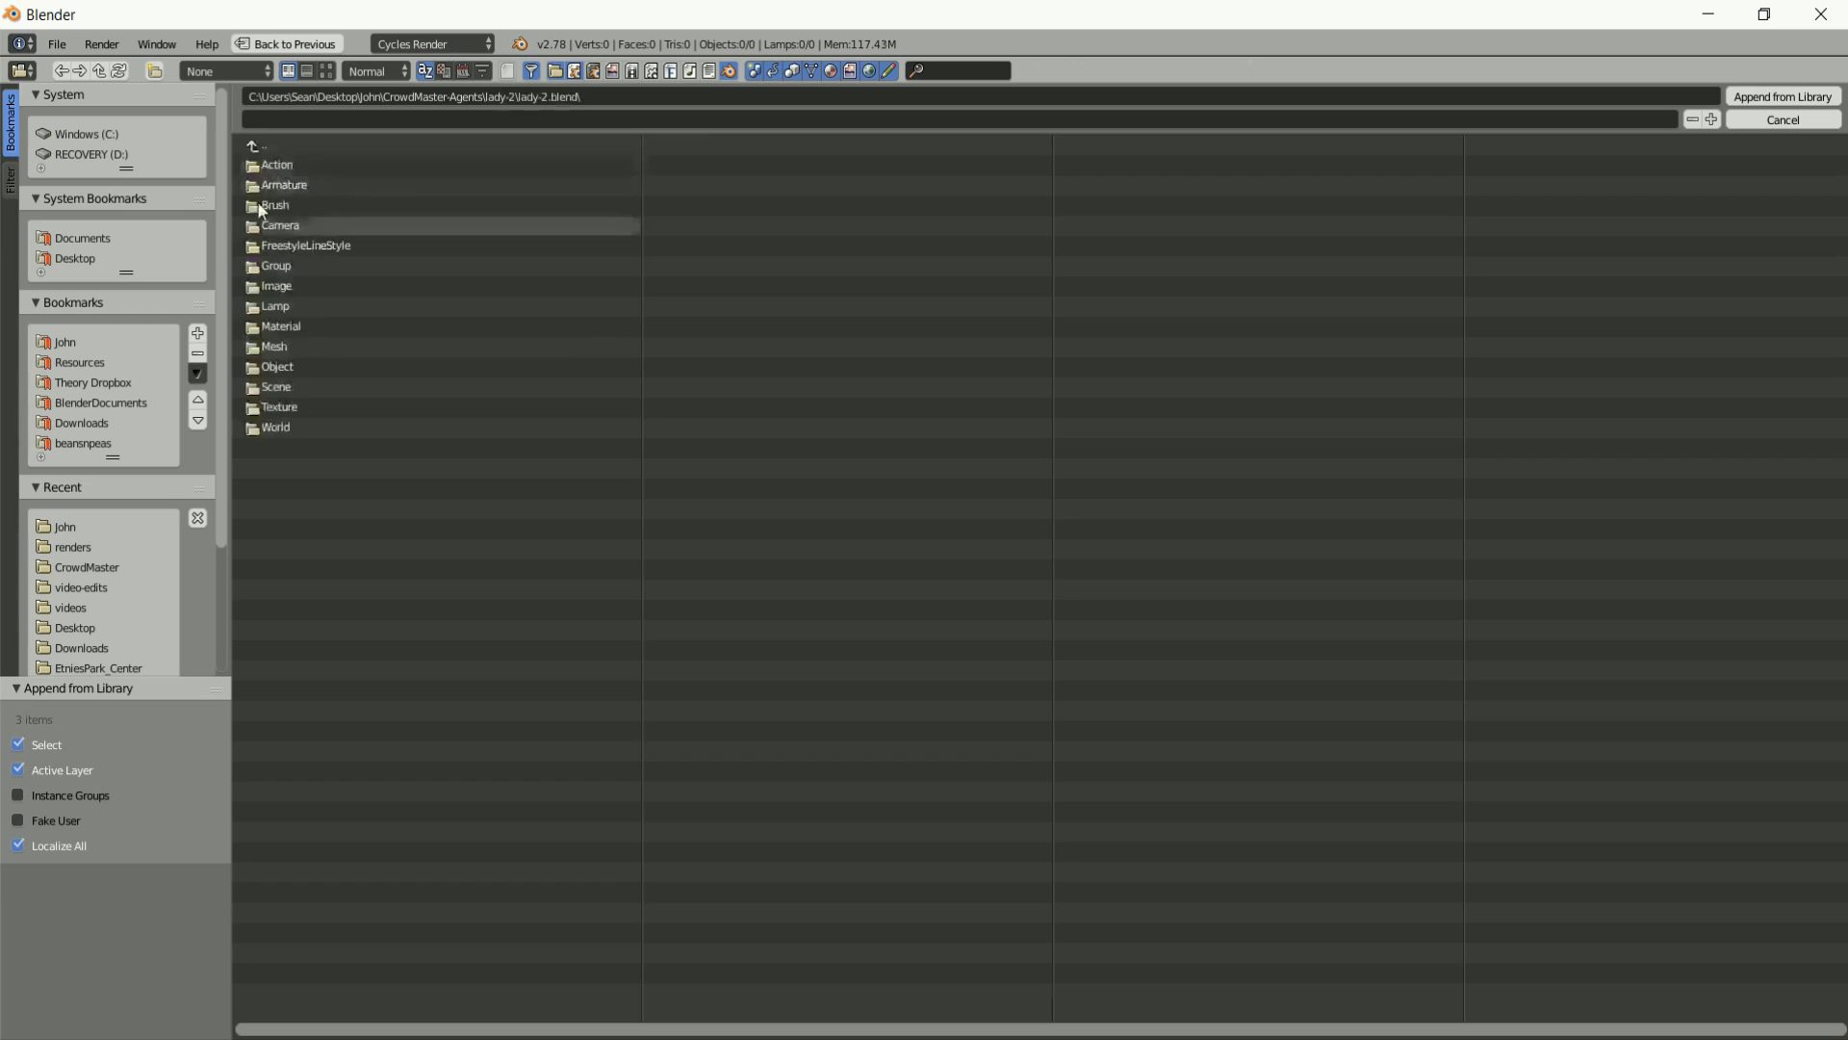
{"action": "left_click", "coordinate": [269, 261]}
{"action": "double_click", "coordinate": [291, 164]}
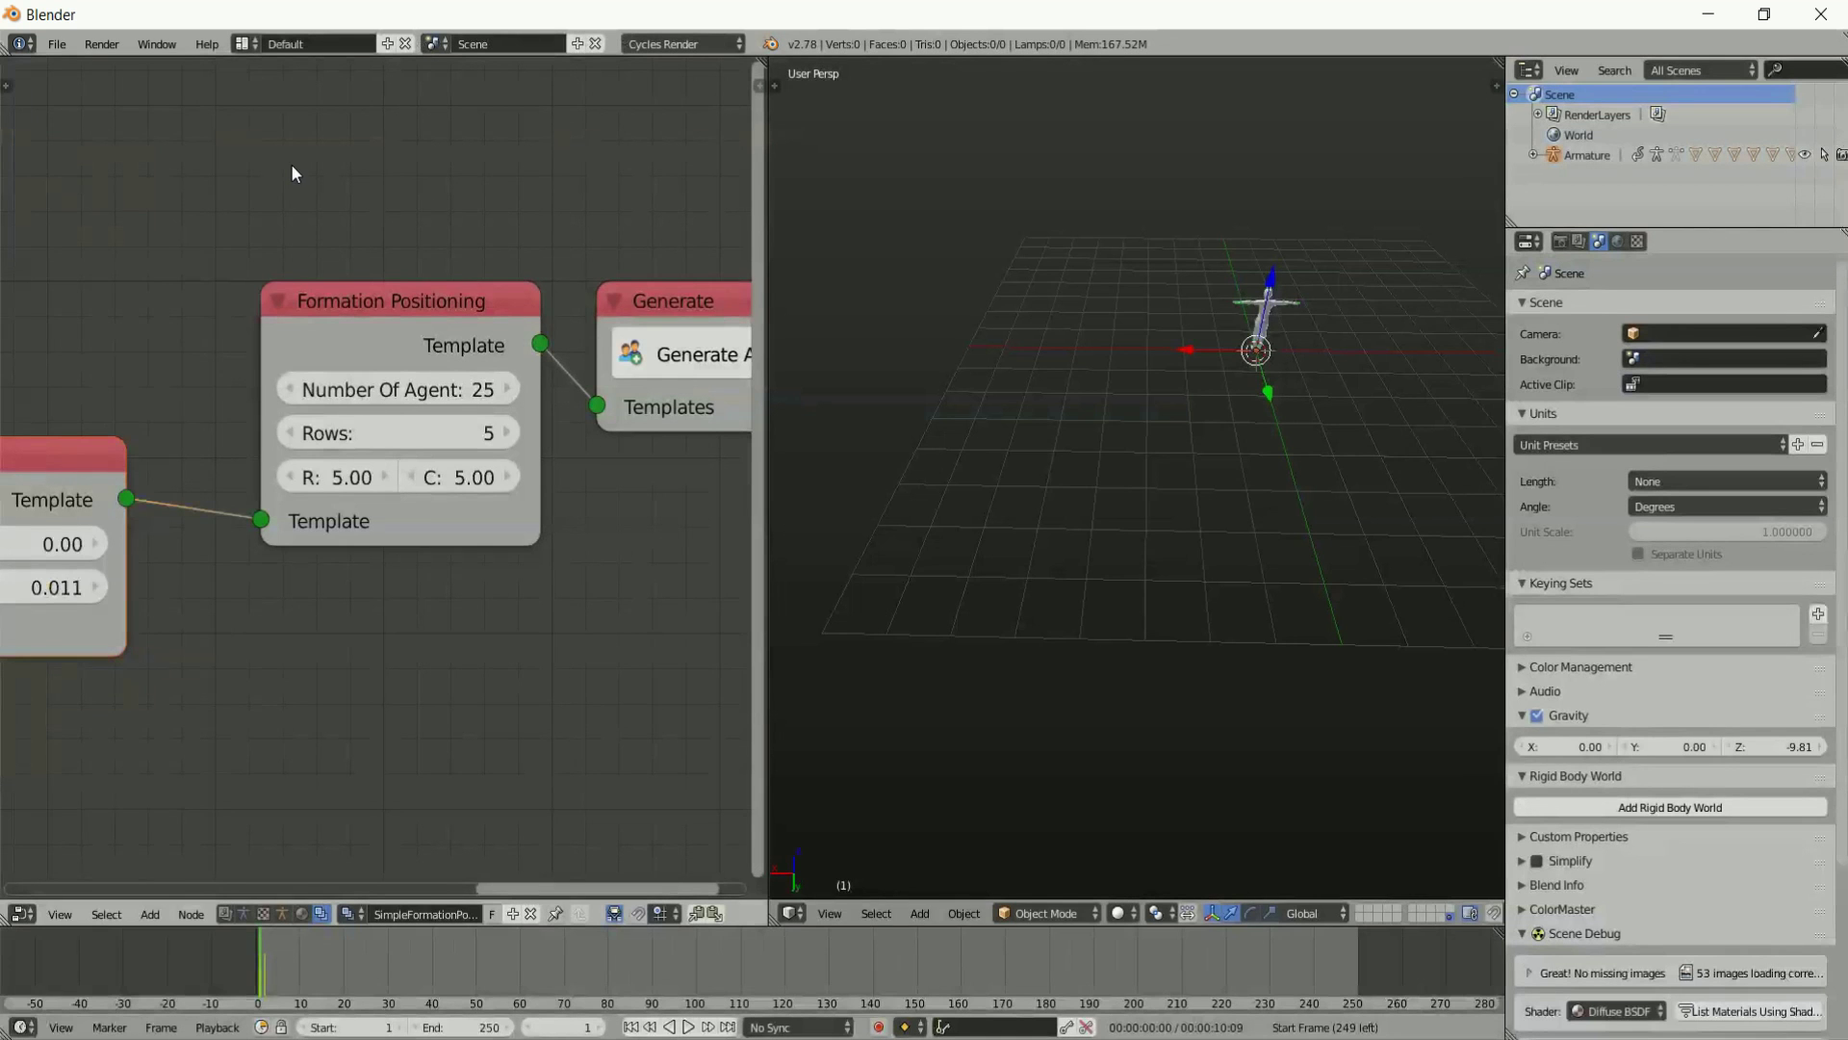
Try to apply the appended lady-2 character's transform and check the character from the side.
{"action": "middle_click_drag", "start_coordinate": [1334, 276], "coordinate": [1296, 317]}
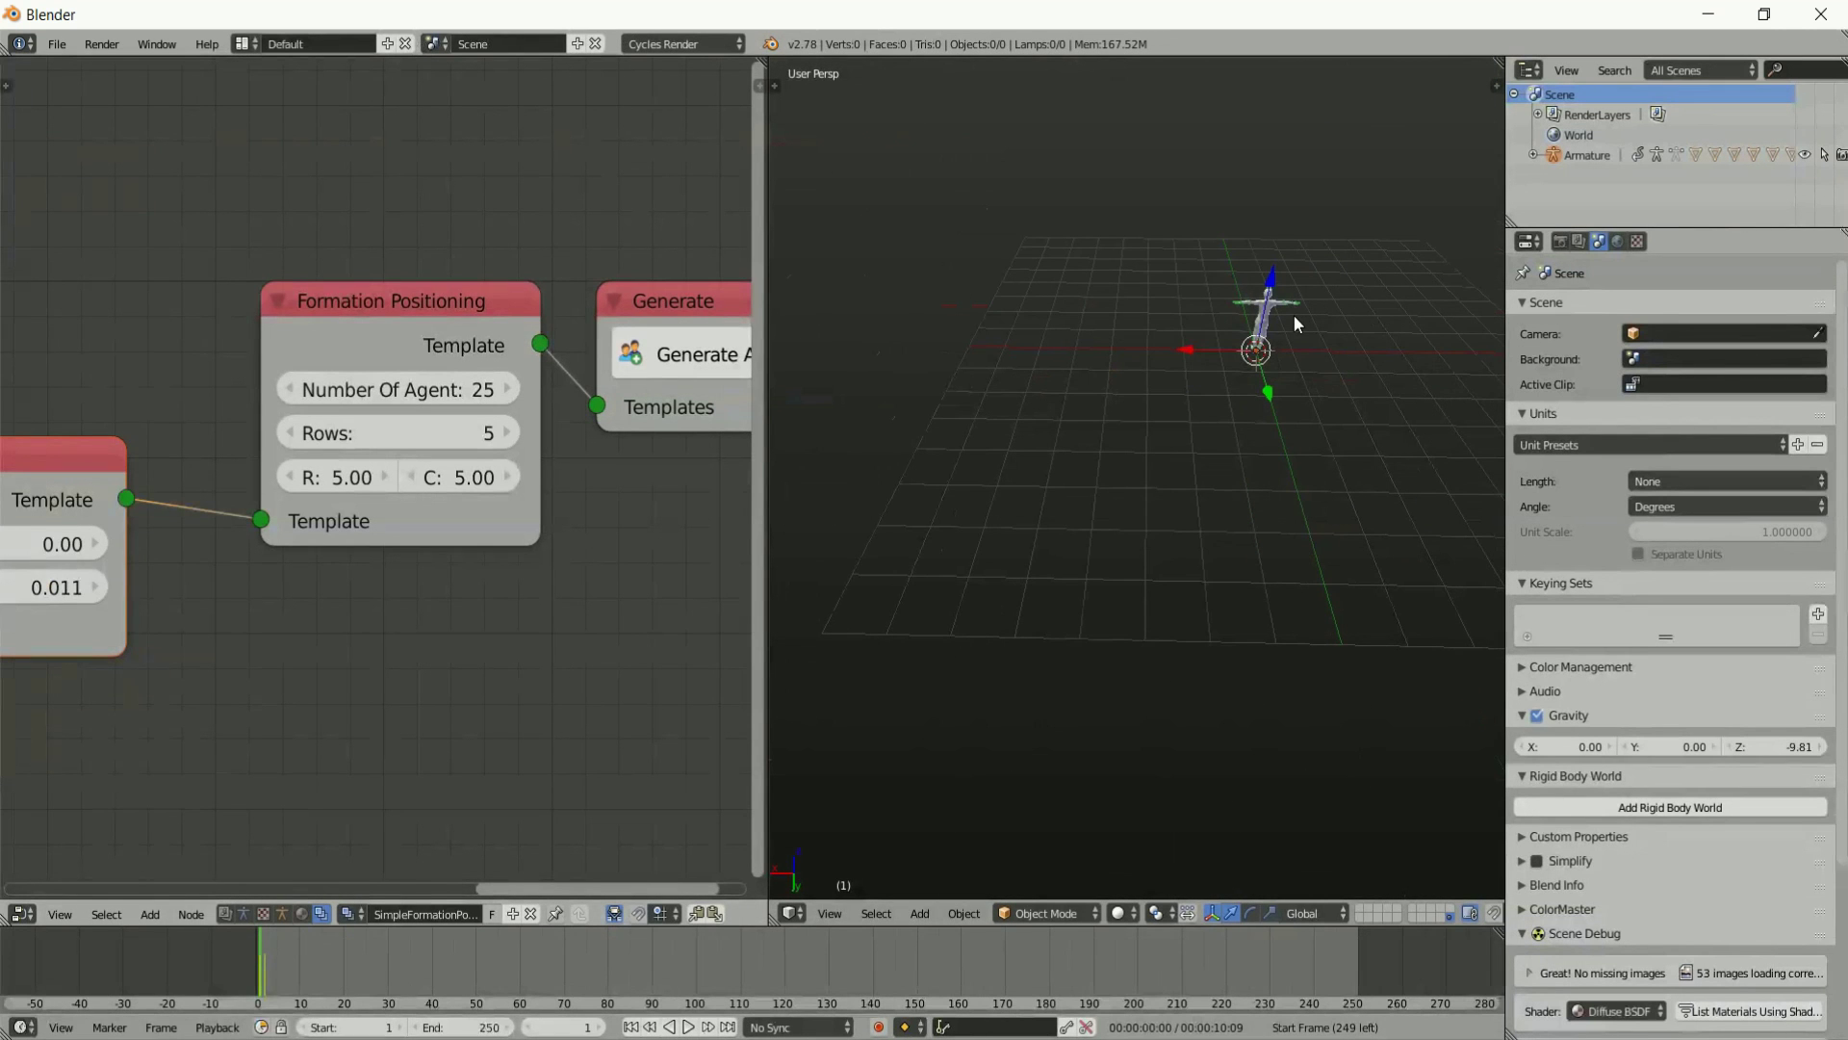
{"action": "key", "text": "ctrl+a"}
{"action": "left_click", "coordinate": [1291, 198]}
{"action": "scroll", "coordinate": [1282, 351], "scroll_direction": "up", "scroll_amount": 2}
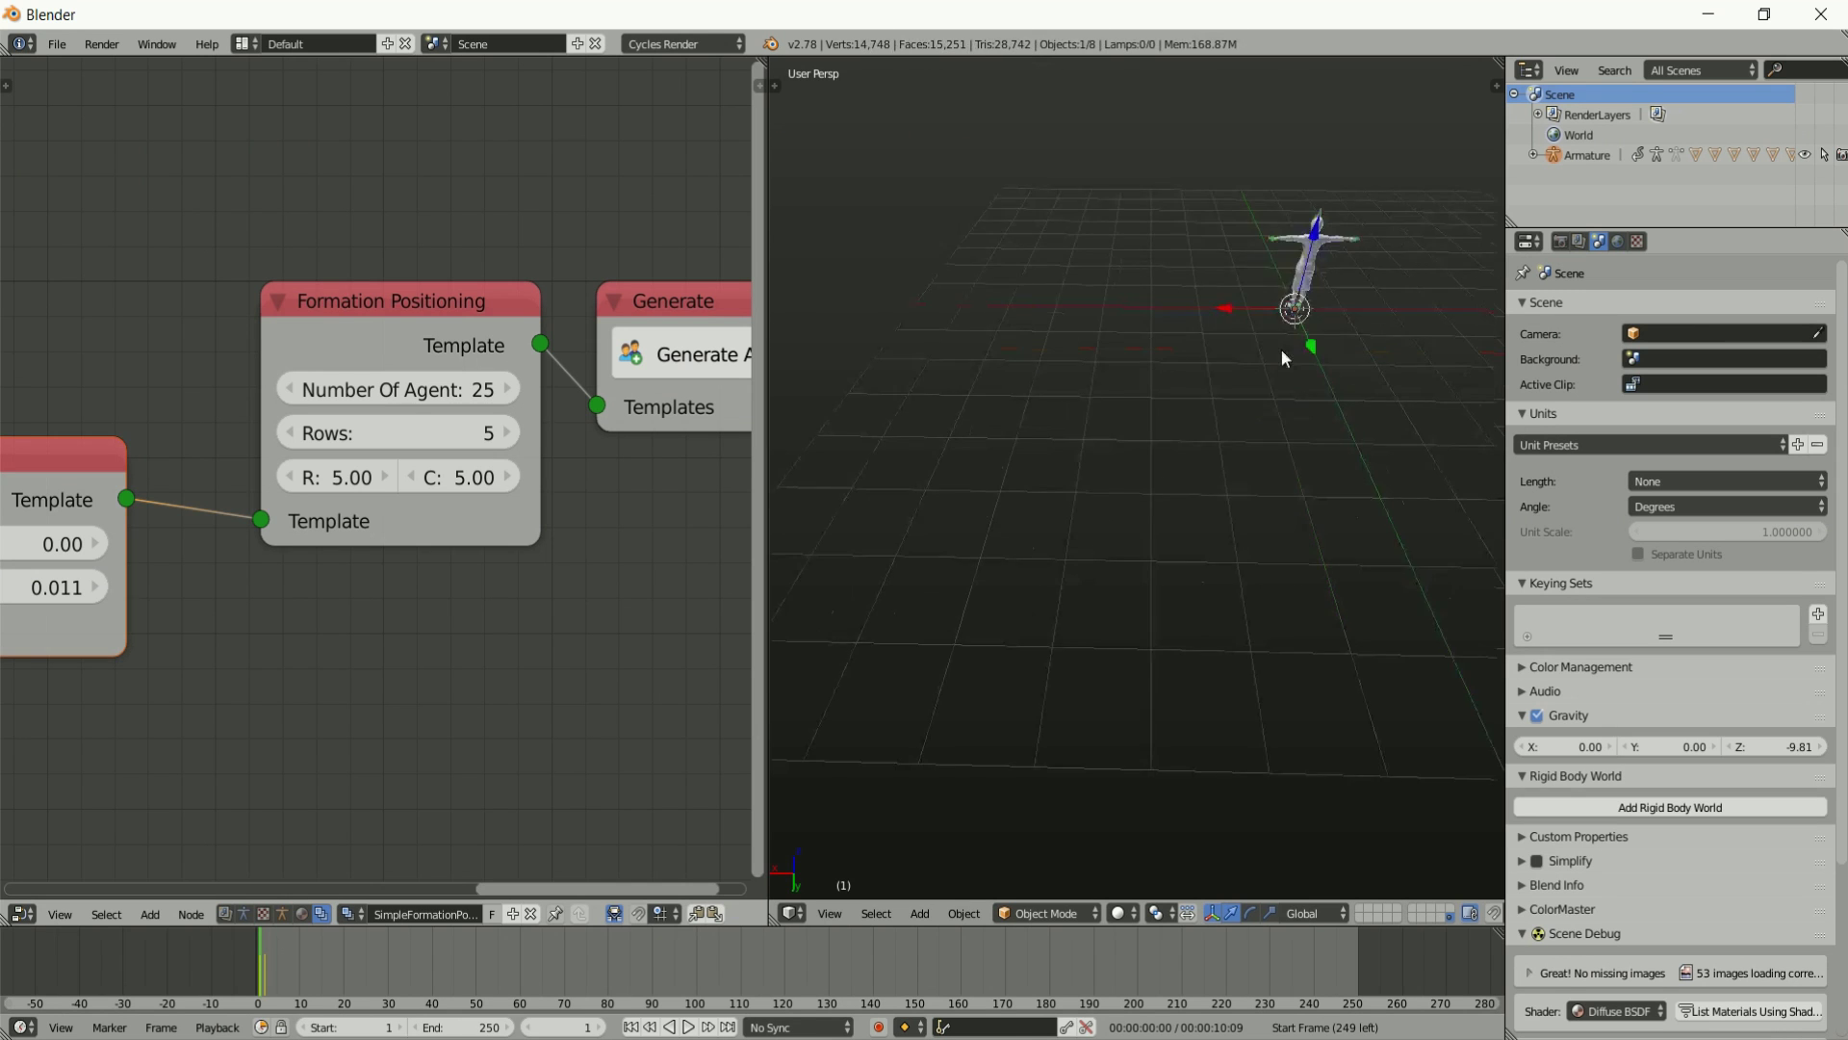
{"action": "middle_click_drag", "start_coordinate": [1280, 348], "coordinate": [1138, 399]}
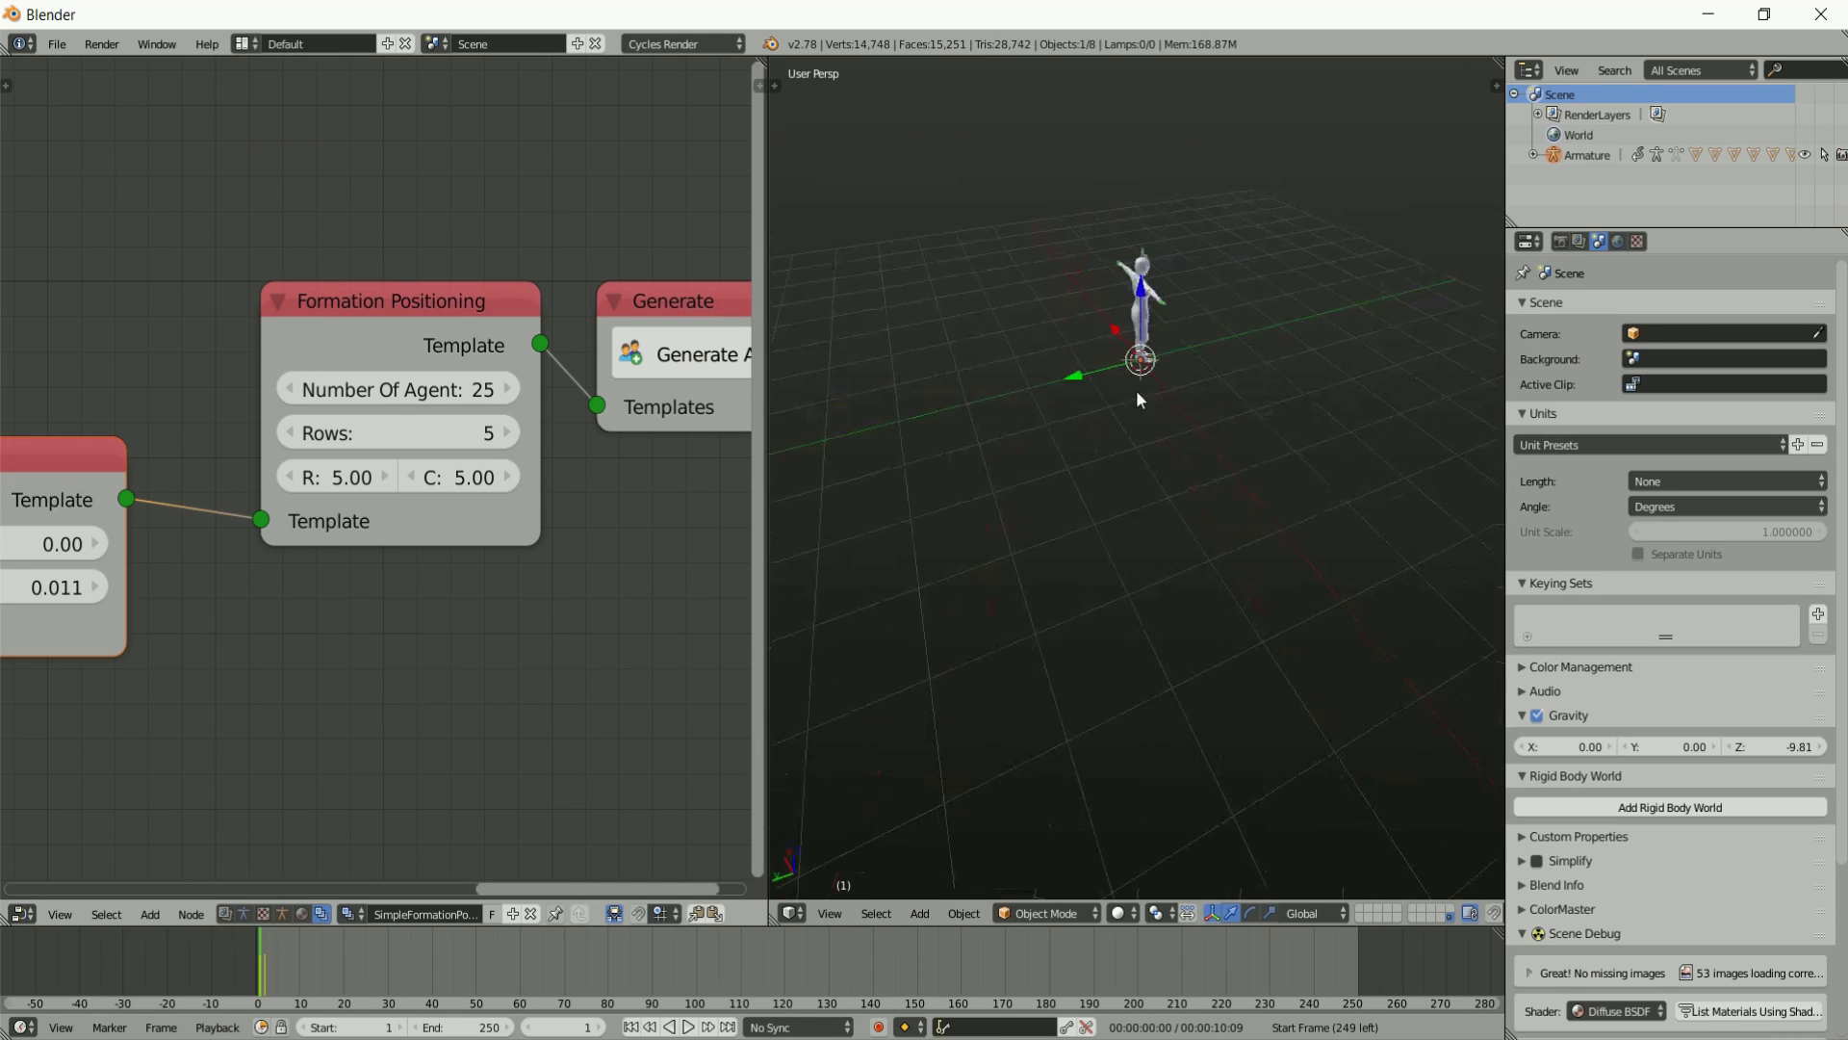
Show the first layer and set the Group node's group to lady-2.
{"action": "left_click", "coordinate": [1363, 909]}
{"action": "middle_click_drag", "start_coordinate": [270, 631], "coordinate": [220, 504]}
{"action": "left_click", "coordinate": [313, 255]}
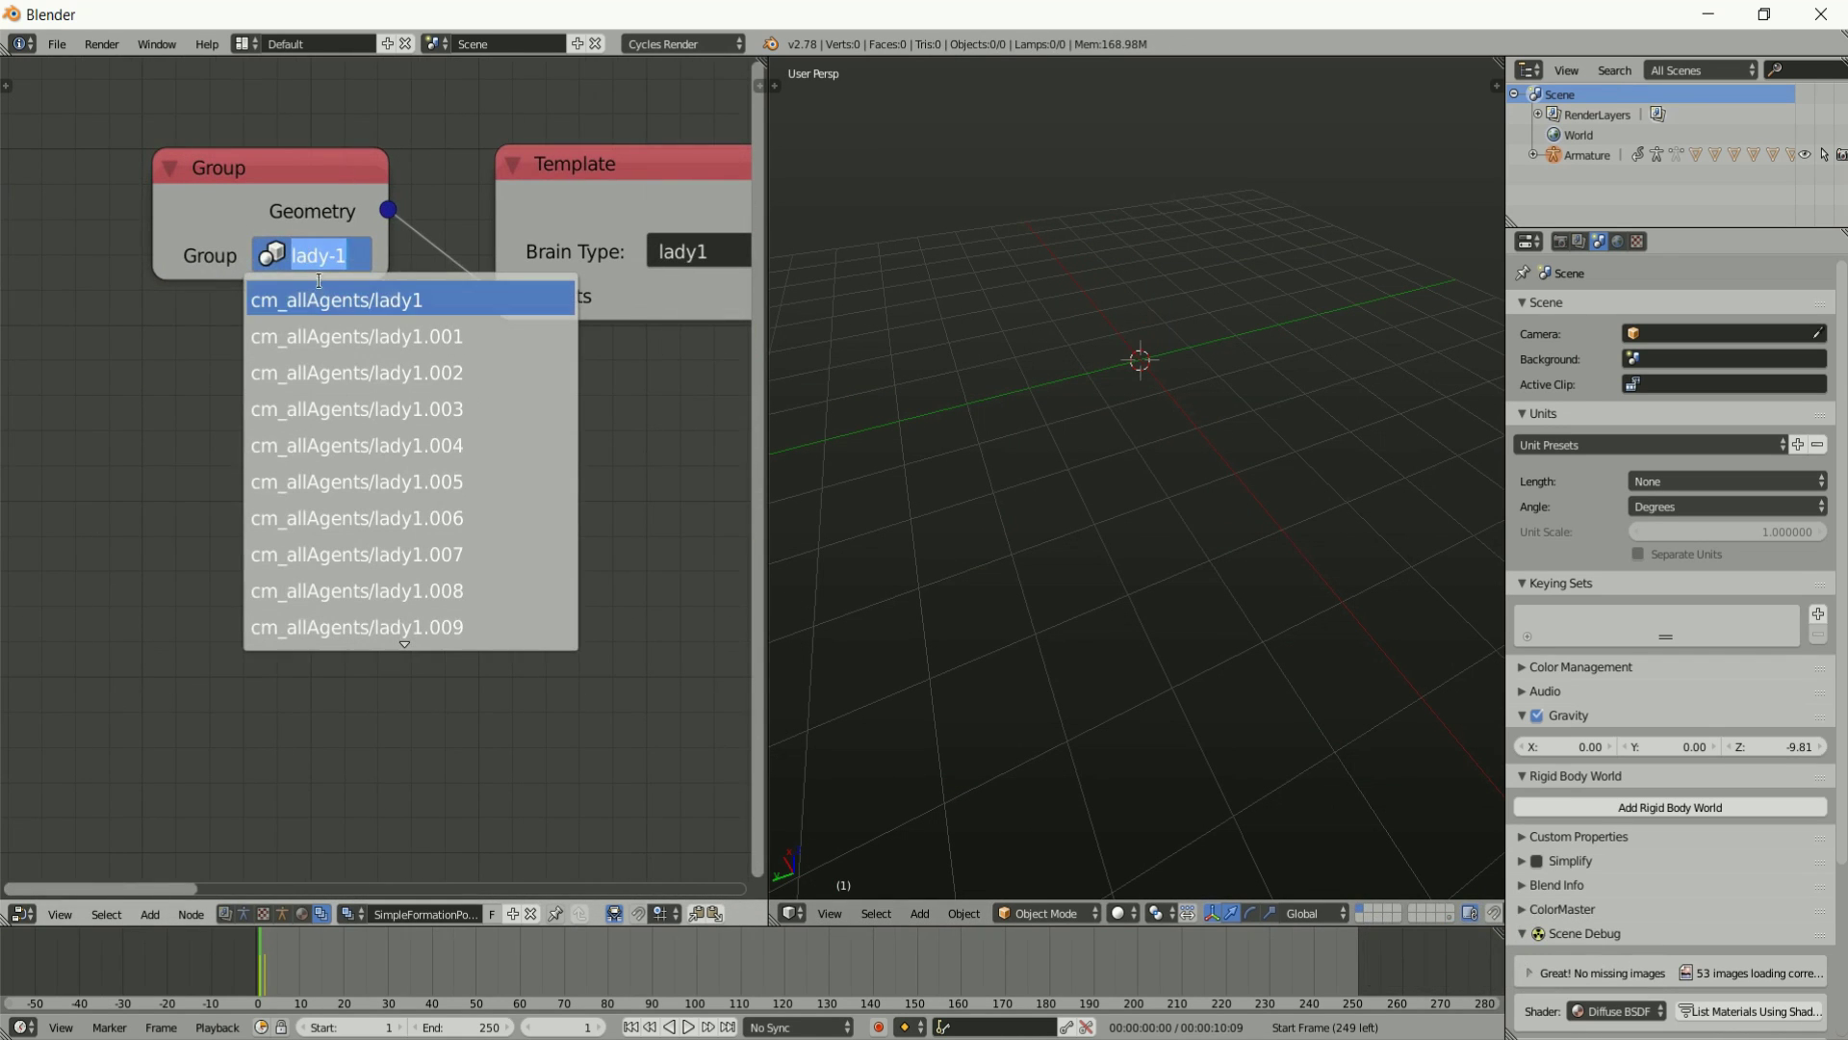
{"action": "type", "text": "lady"}
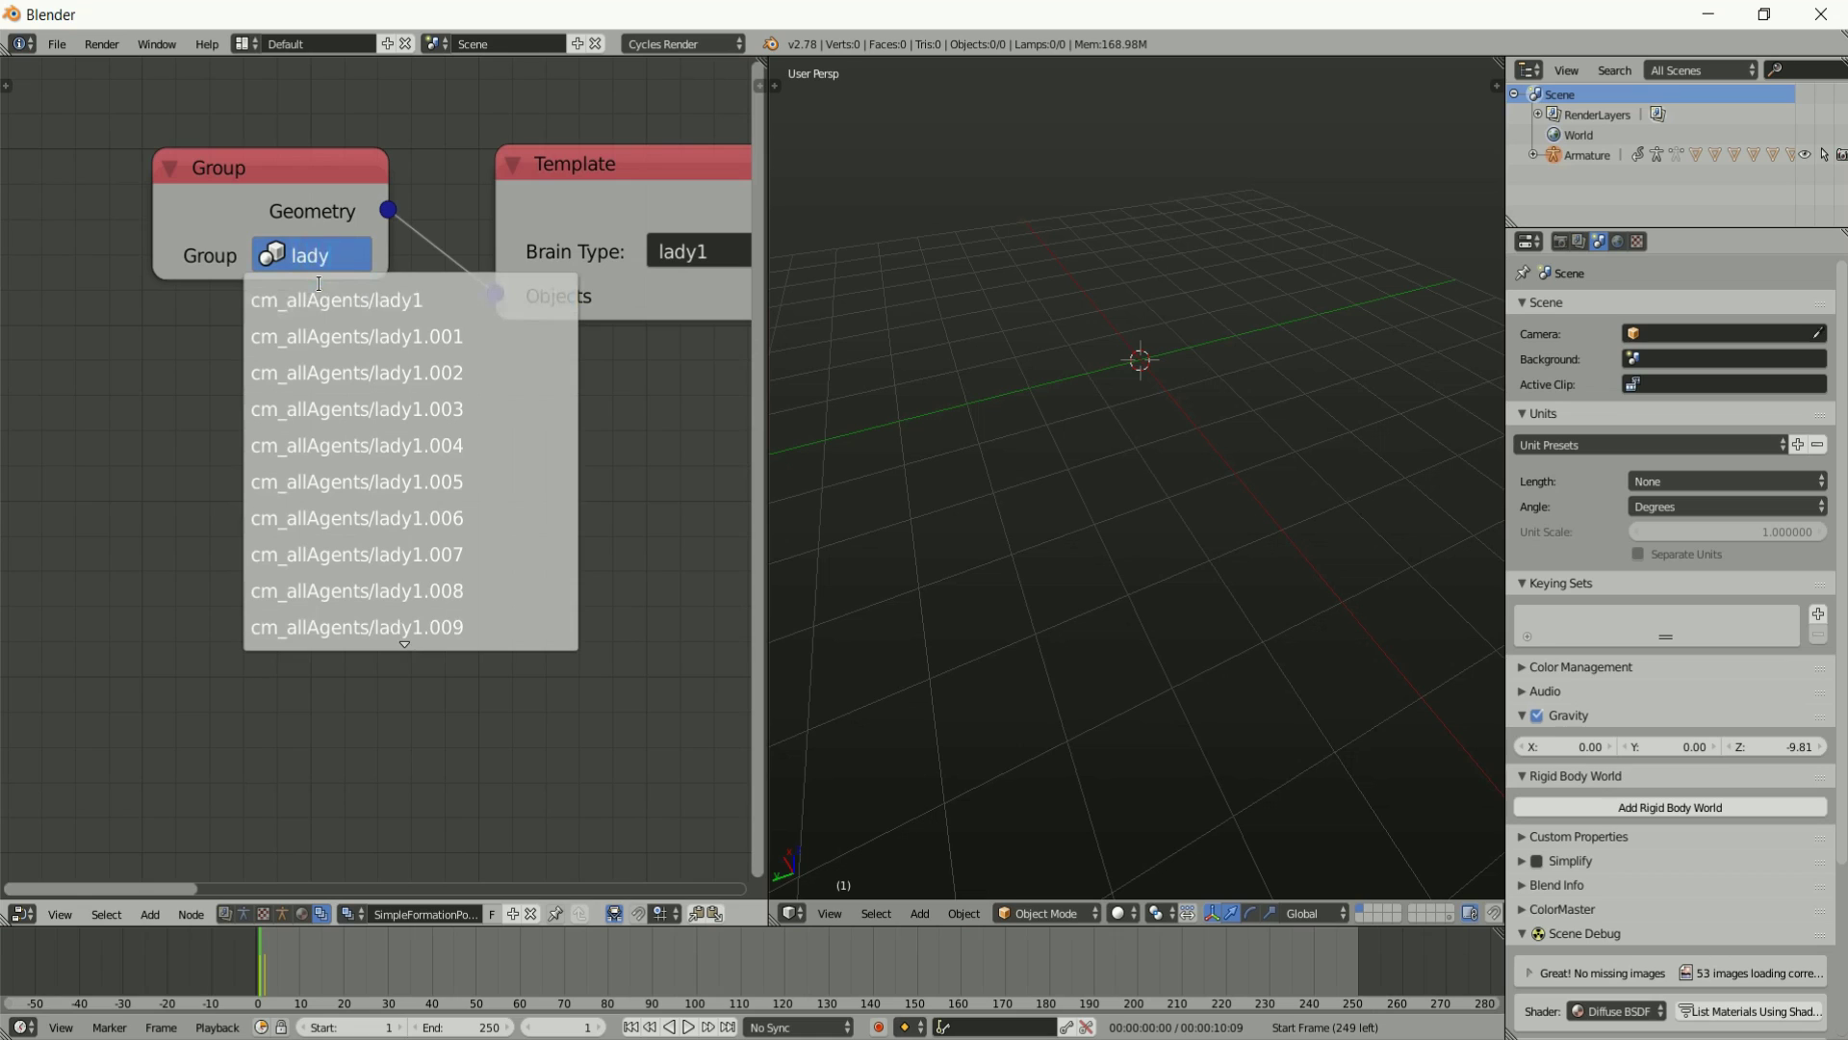
{"action": "key", "text": "BackSpace"}
{"action": "key", "text": "BackSpace"}
{"action": "key", "text": "BackSpace"}
{"action": "type", "text": "lady2"}
{"action": "key", "text": "BackSpace"}
{"action": "type", "text": "-"}
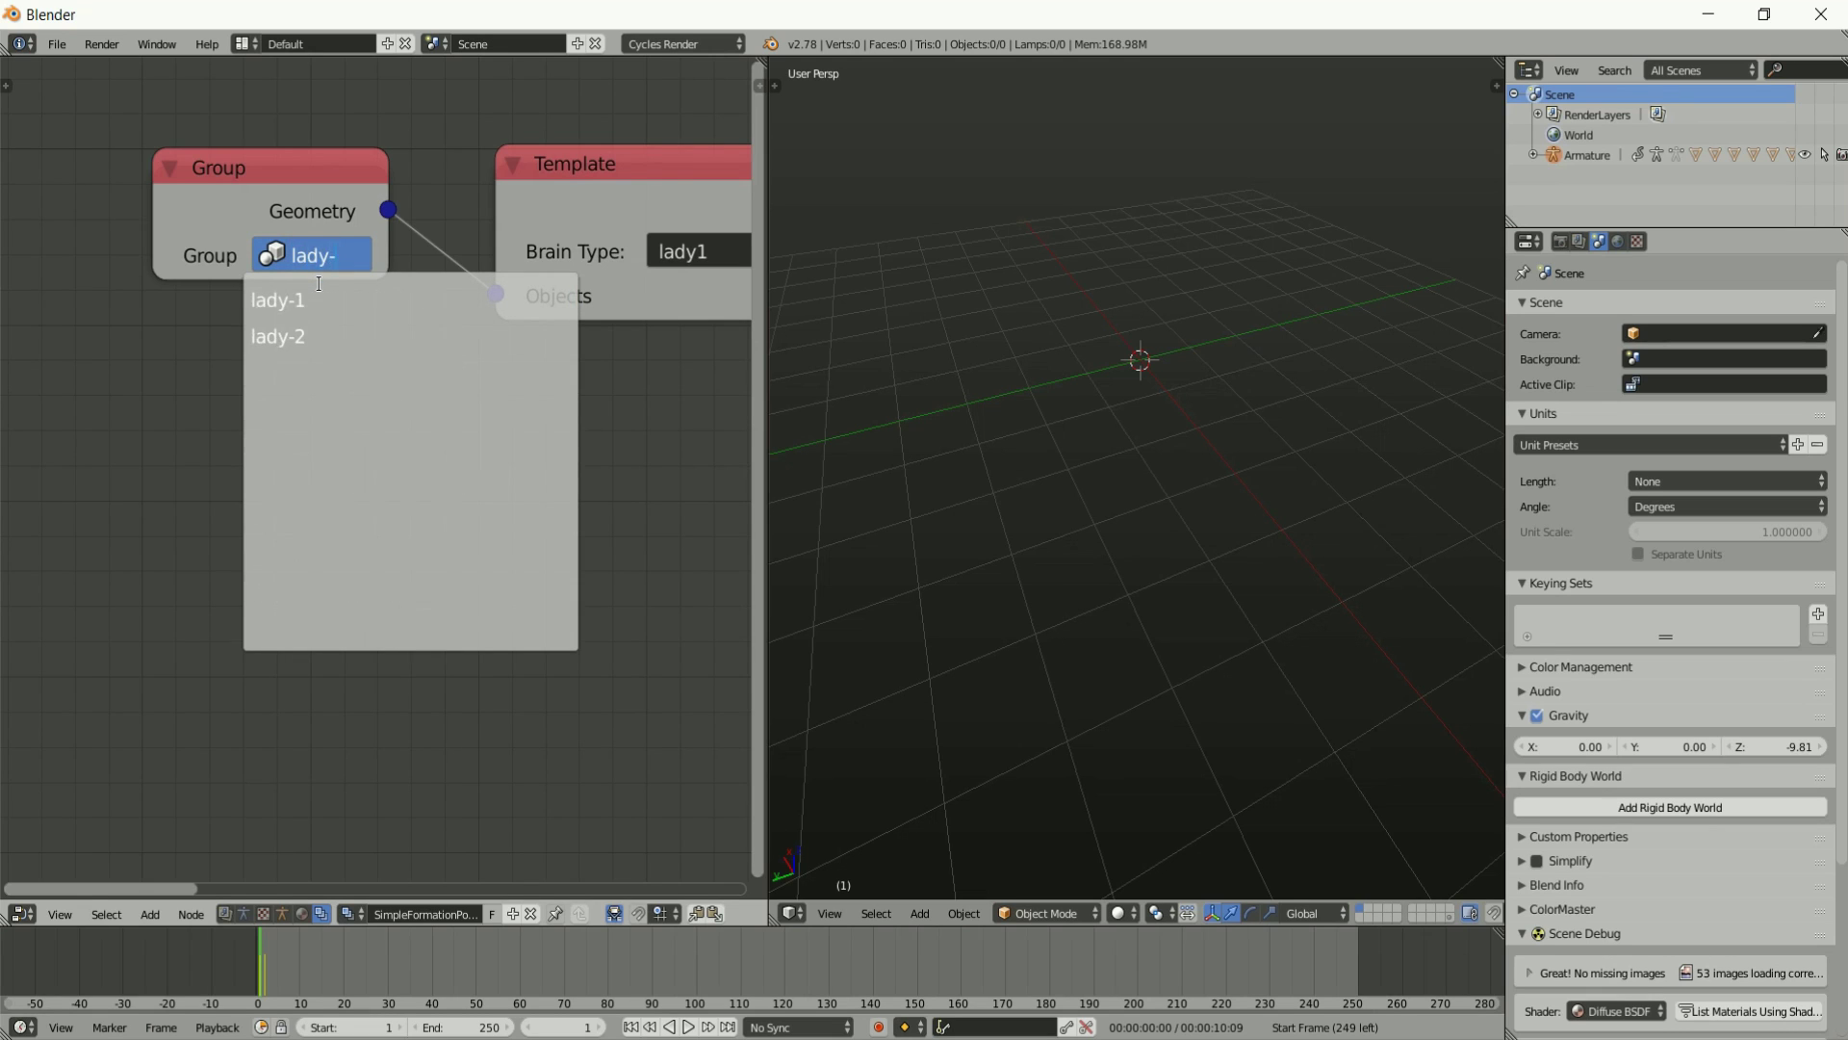
{"action": "key", "text": "Return"}
Set the Template node's brain type to lady2 and generate the agents.
{"action": "scroll", "coordinate": [319, 284], "scroll_direction": "right", "scroll_amount": 10, "text": "ctrl"}
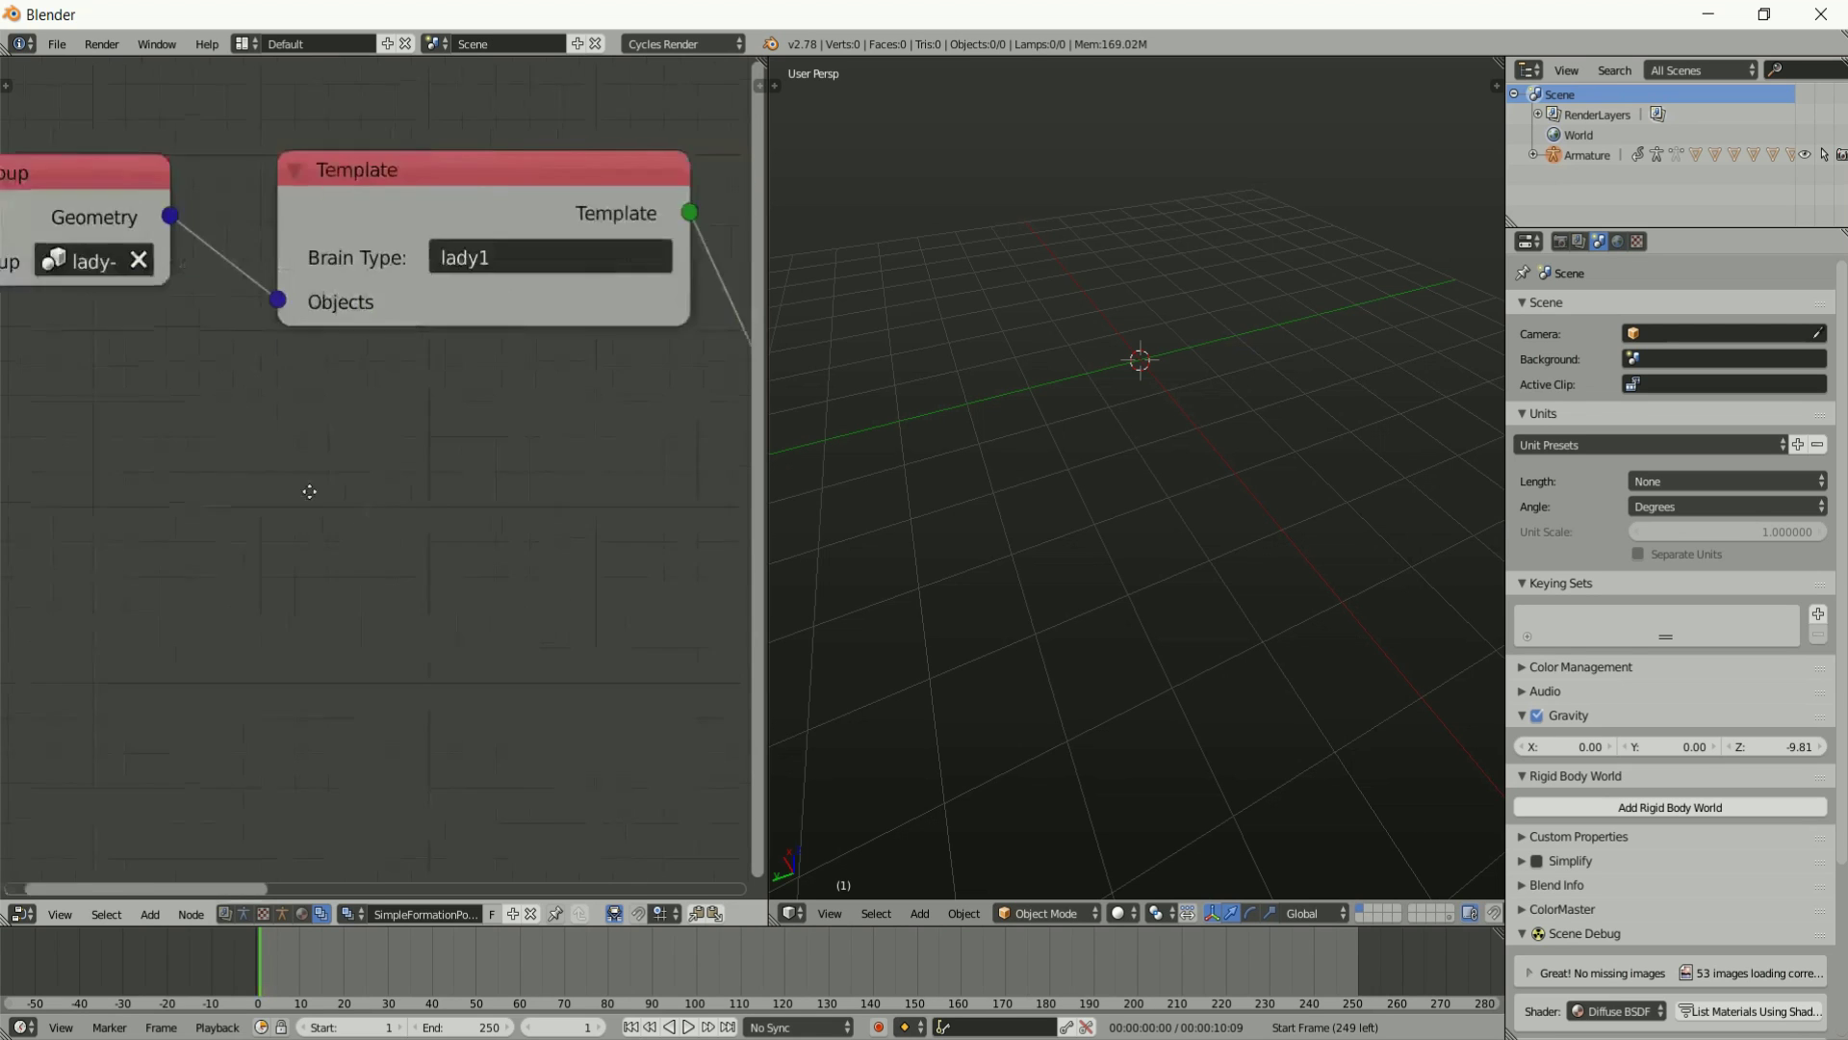
{"action": "left_click", "coordinate": [247, 255]}
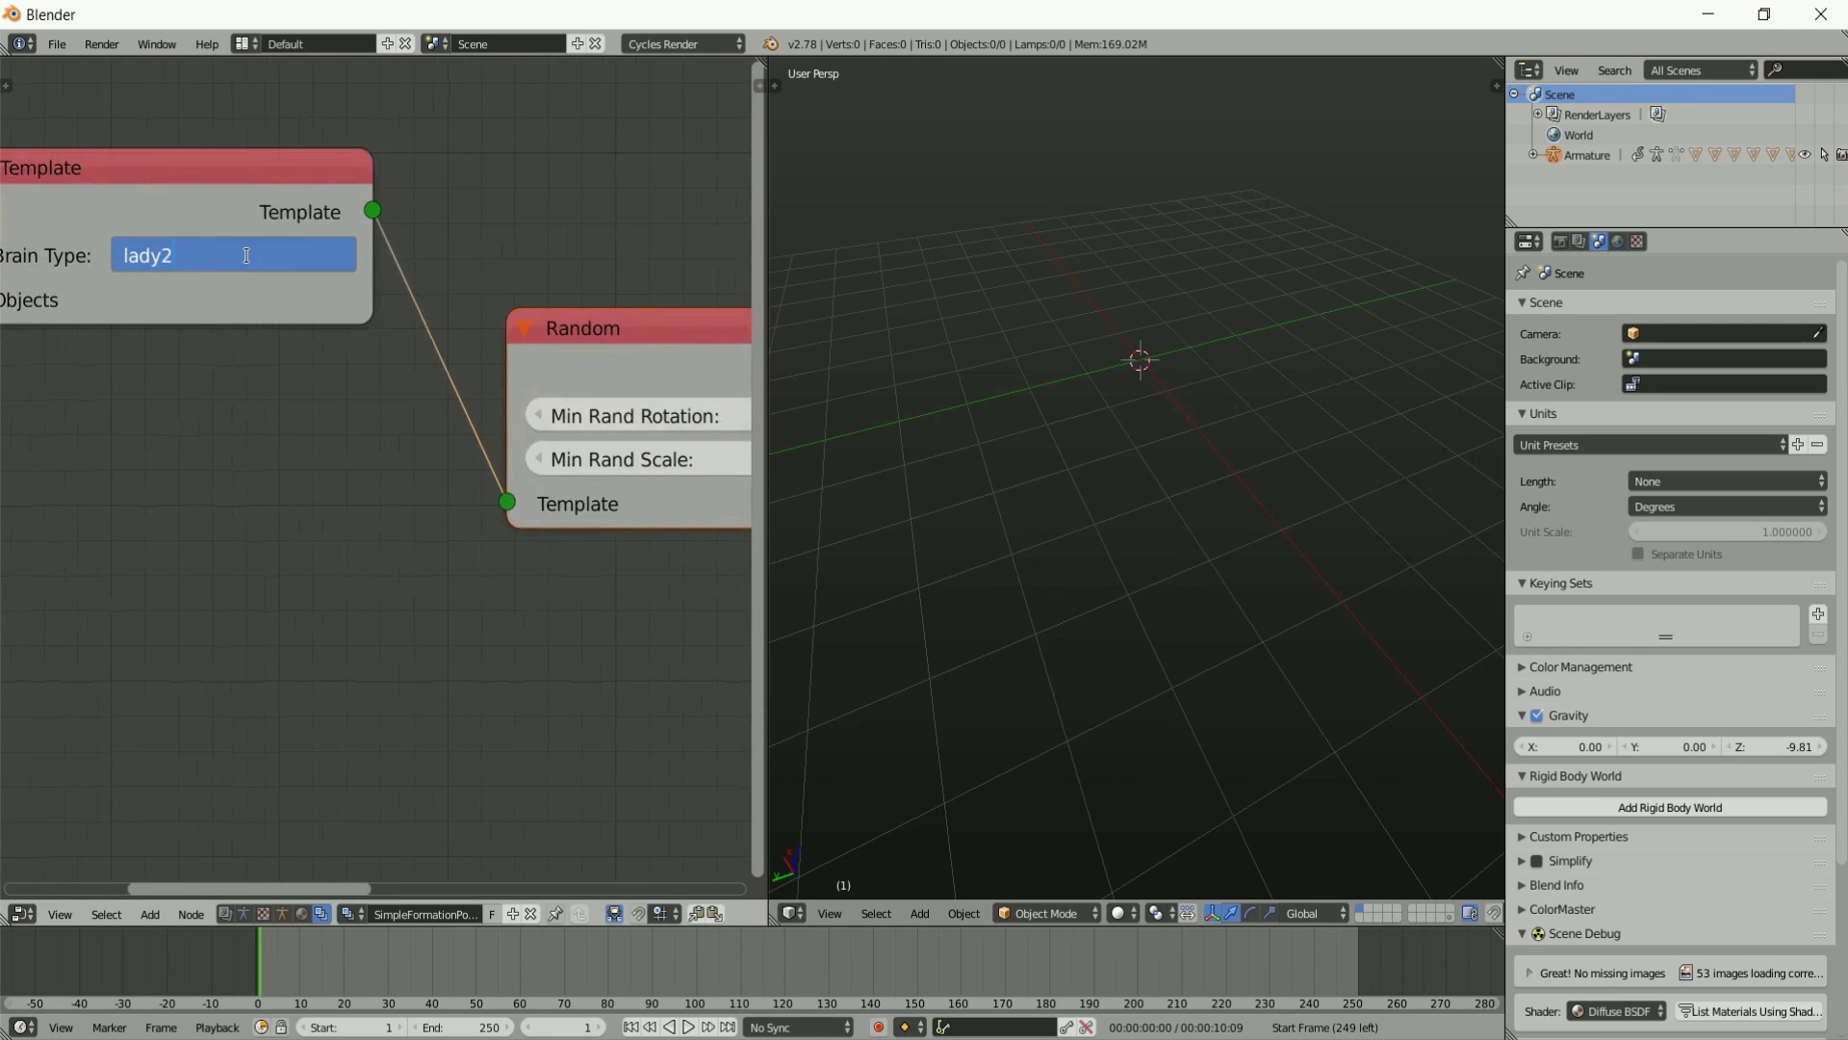
{"action": "key", "text": "Return"}
{"action": "scroll", "coordinate": [316, 543], "scroll_direction": "down", "scroll_amount": 8}
{"action": "middle_click_drag", "start_coordinate": [614, 546], "coordinate": [318, 487]}
{"action": "left_click", "coordinate": [545, 339]}
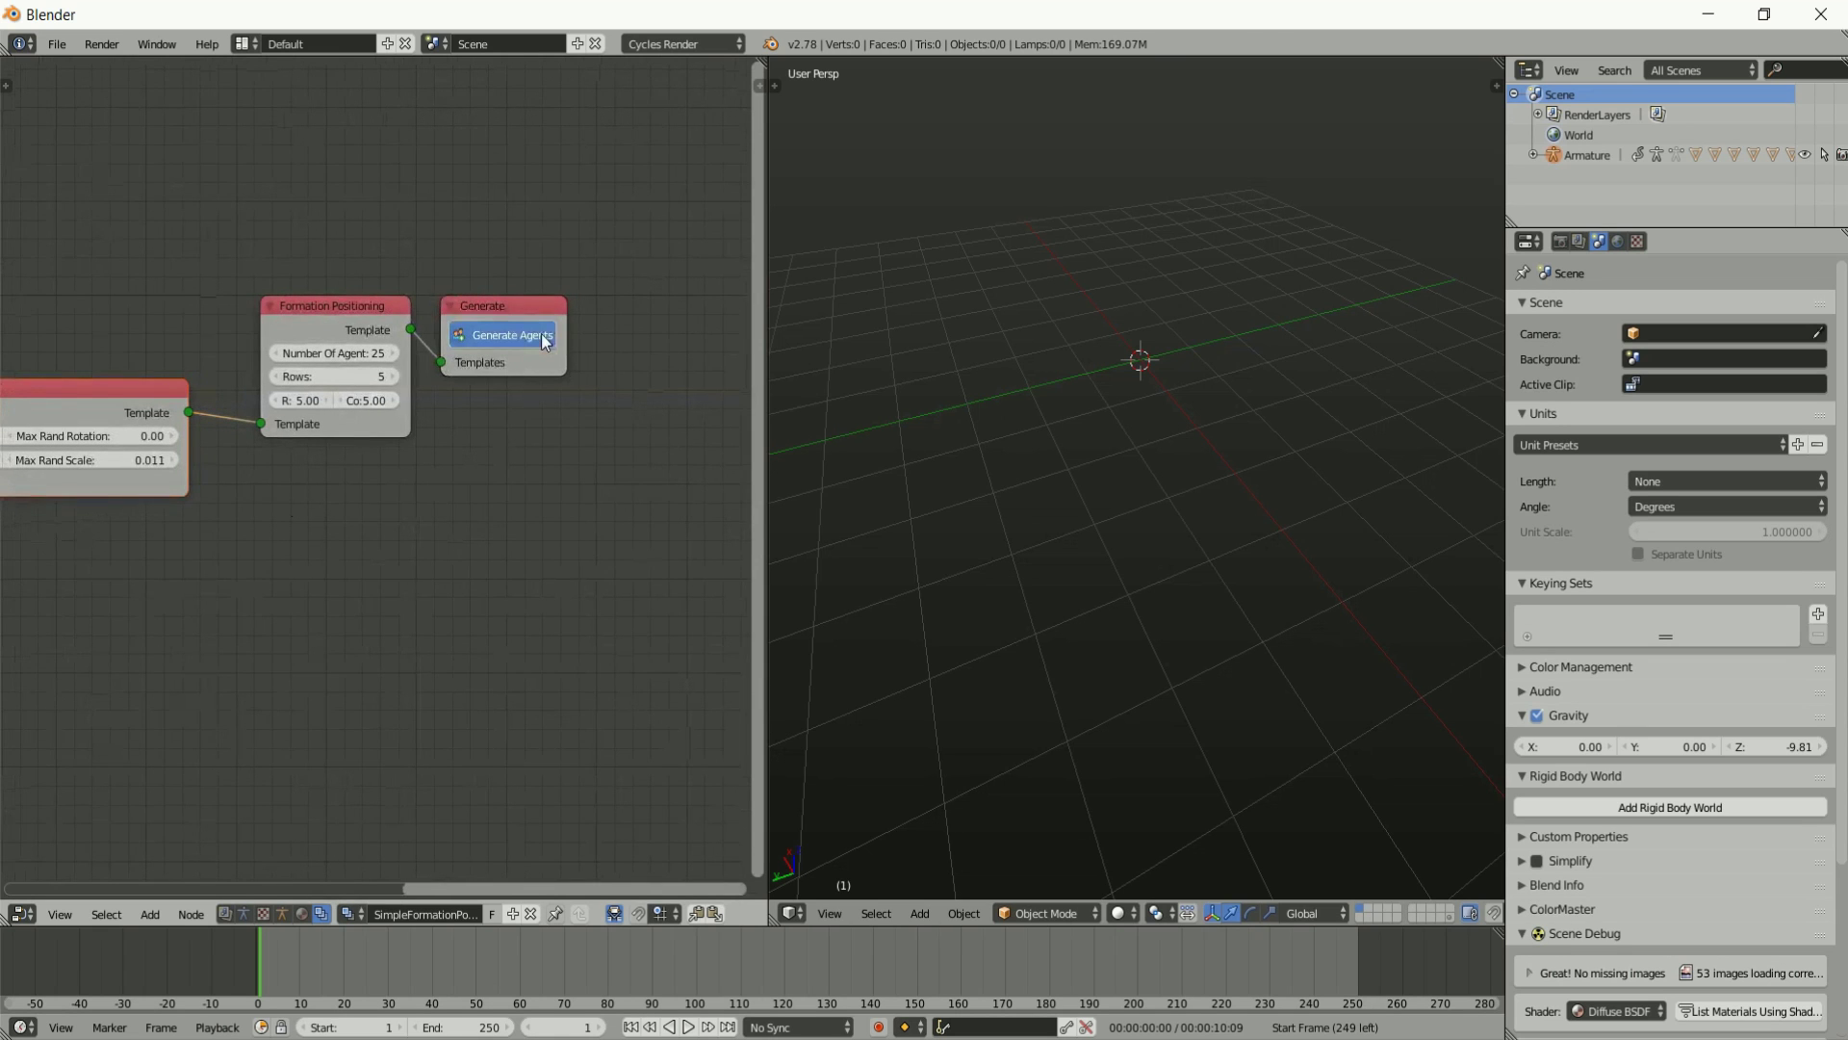
{"action": "middle_click_drag", "start_coordinate": [1127, 463], "coordinate": [890, 396]}
Connect the Template node directly to Formation Positioning and move the bypassed Random node below the link.
{"action": "middle_click_drag", "start_coordinate": [478, 416], "coordinate": [867, 434]}
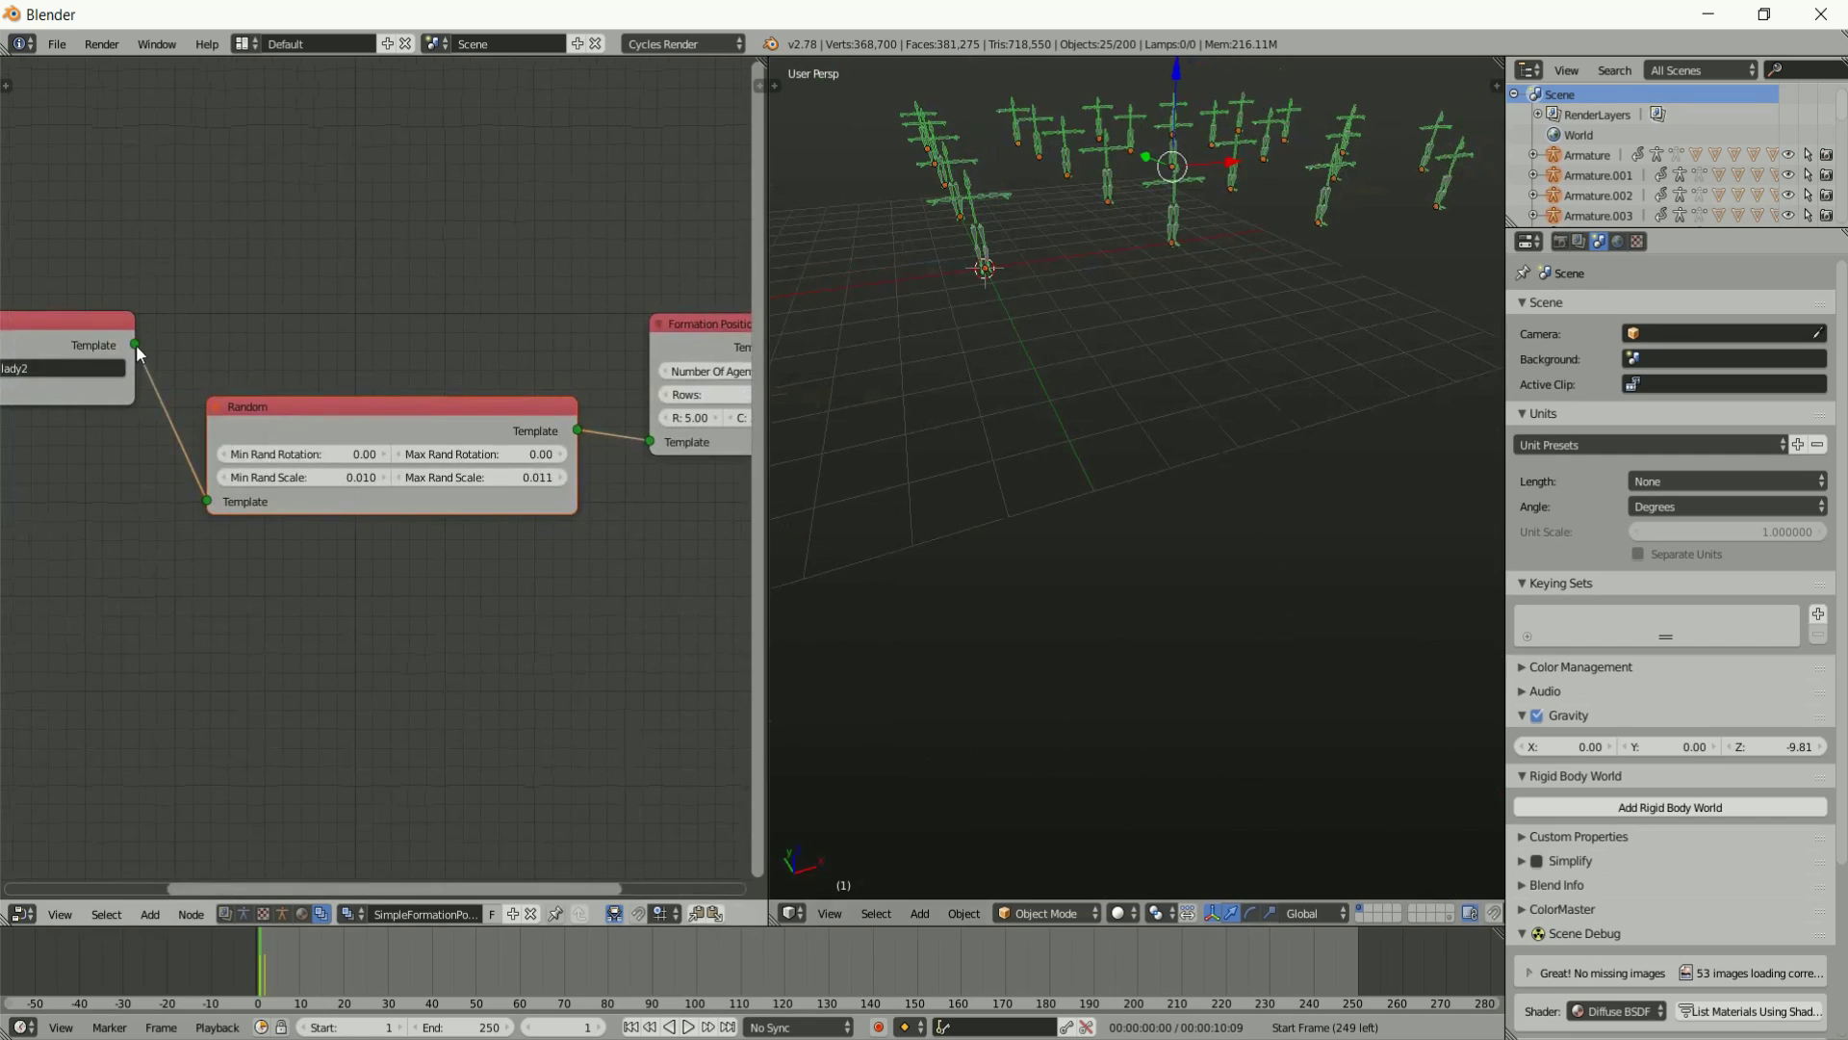
{"action": "left_click_drag", "start_coordinate": [136, 345], "coordinate": [650, 441]}
{"action": "left_click_drag", "start_coordinate": [429, 441], "coordinate": [348, 544]}
{"action": "middle_click_drag", "start_coordinate": [494, 549], "coordinate": [179, 515]}
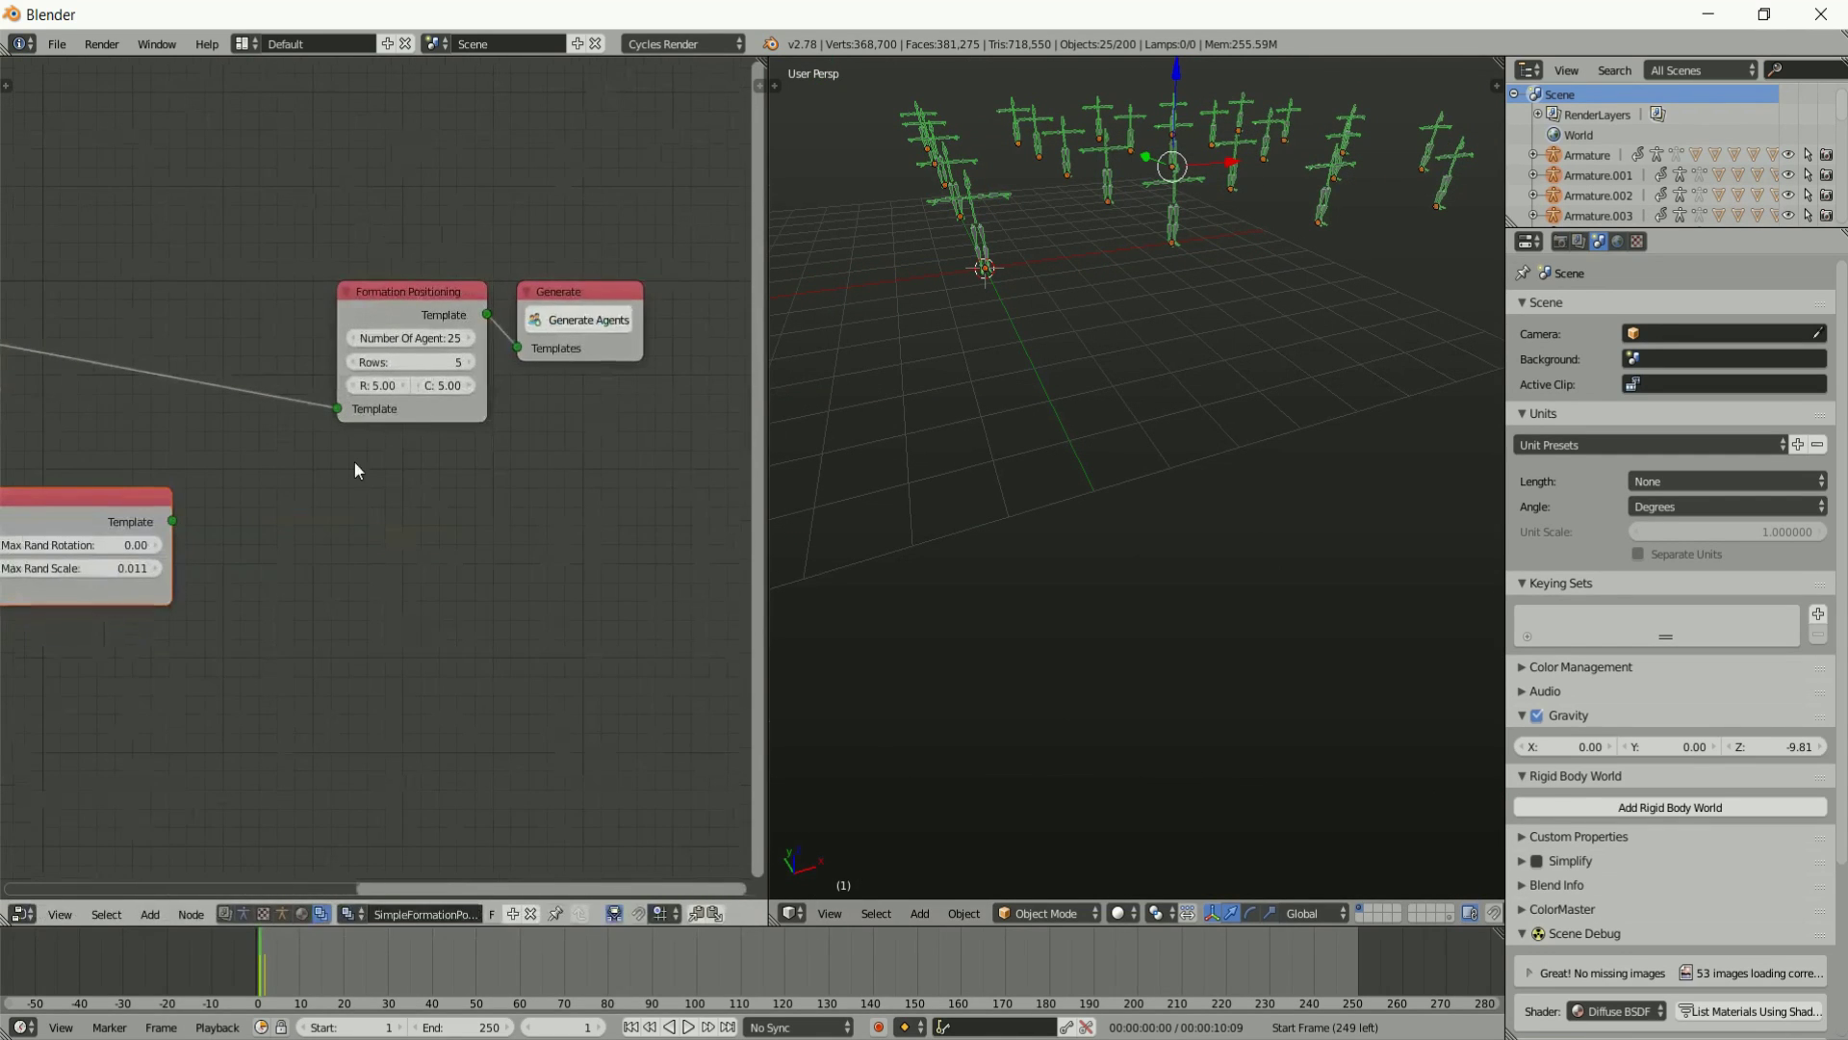
Regenerate the lady-2 agents without the Random node and delete the whole formation.
{"action": "left_click", "coordinate": [599, 327]}
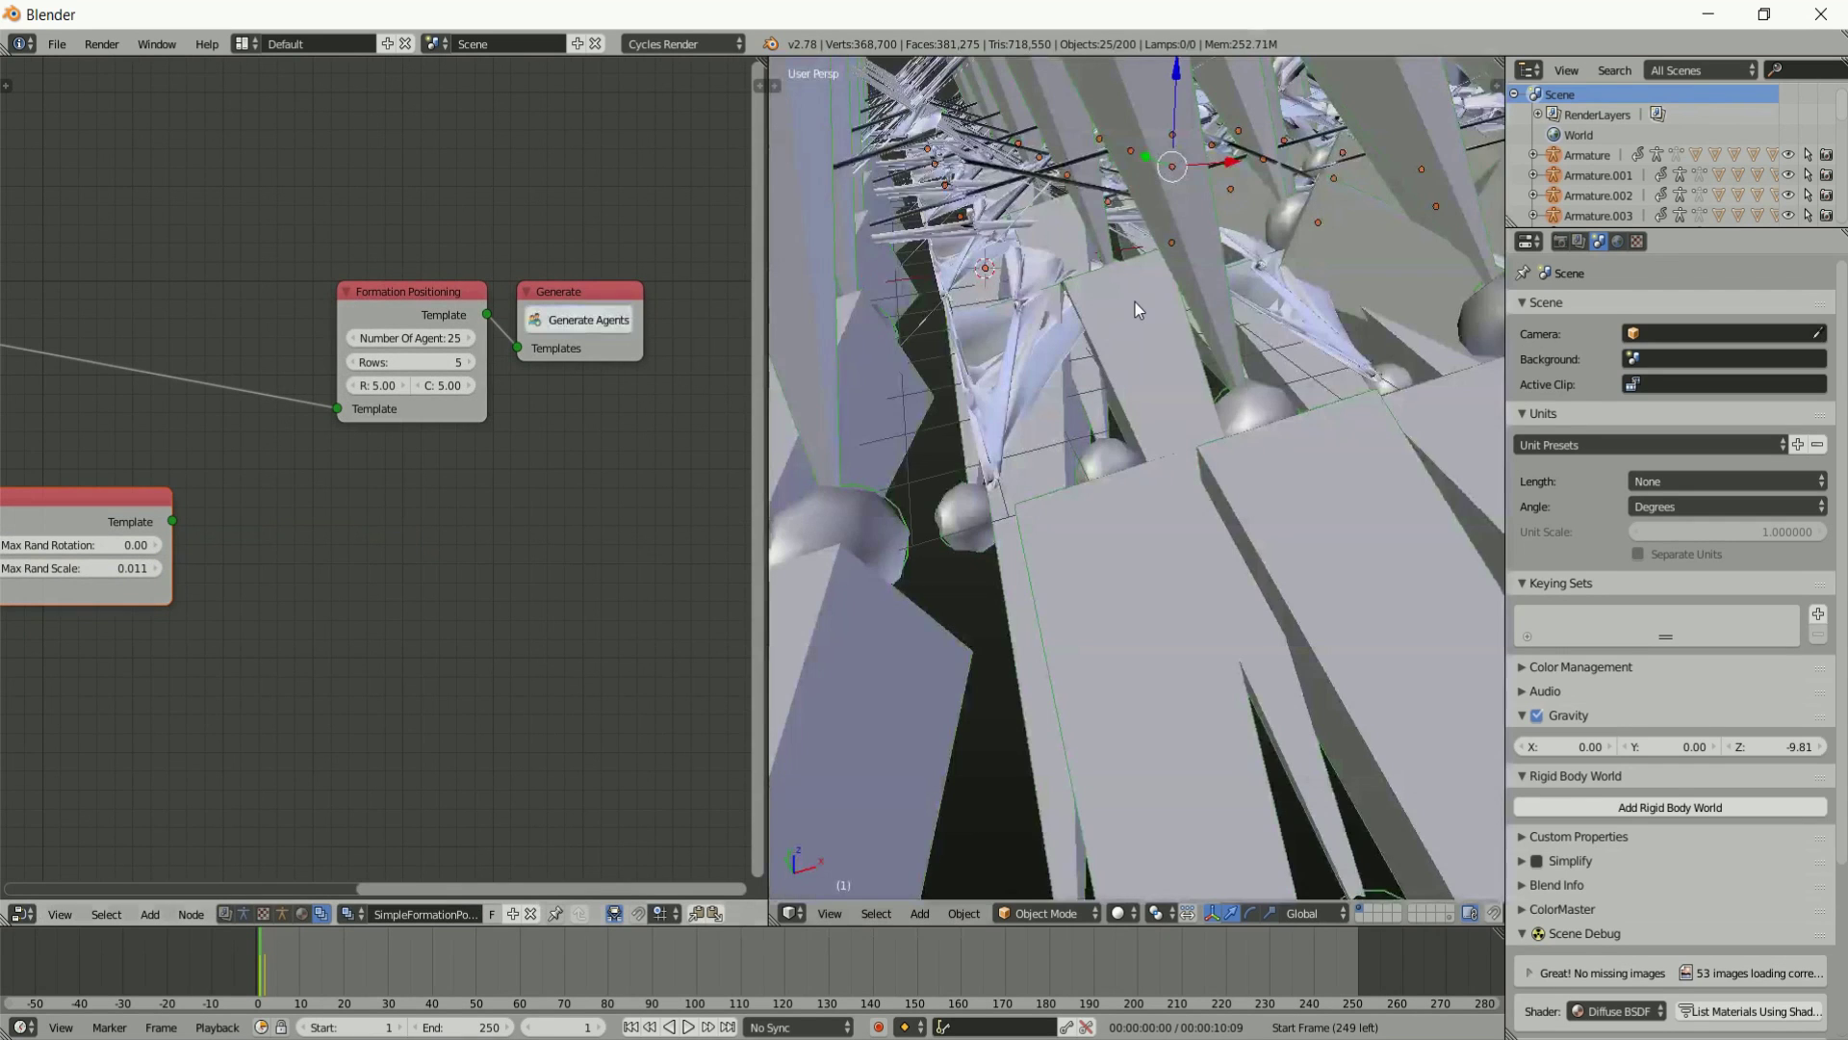
{"action": "scroll", "coordinate": [1135, 302], "scroll_direction": "down", "scroll_amount": 10}
{"action": "middle_click_drag", "start_coordinate": [1154, 309], "coordinate": [999, 316]}
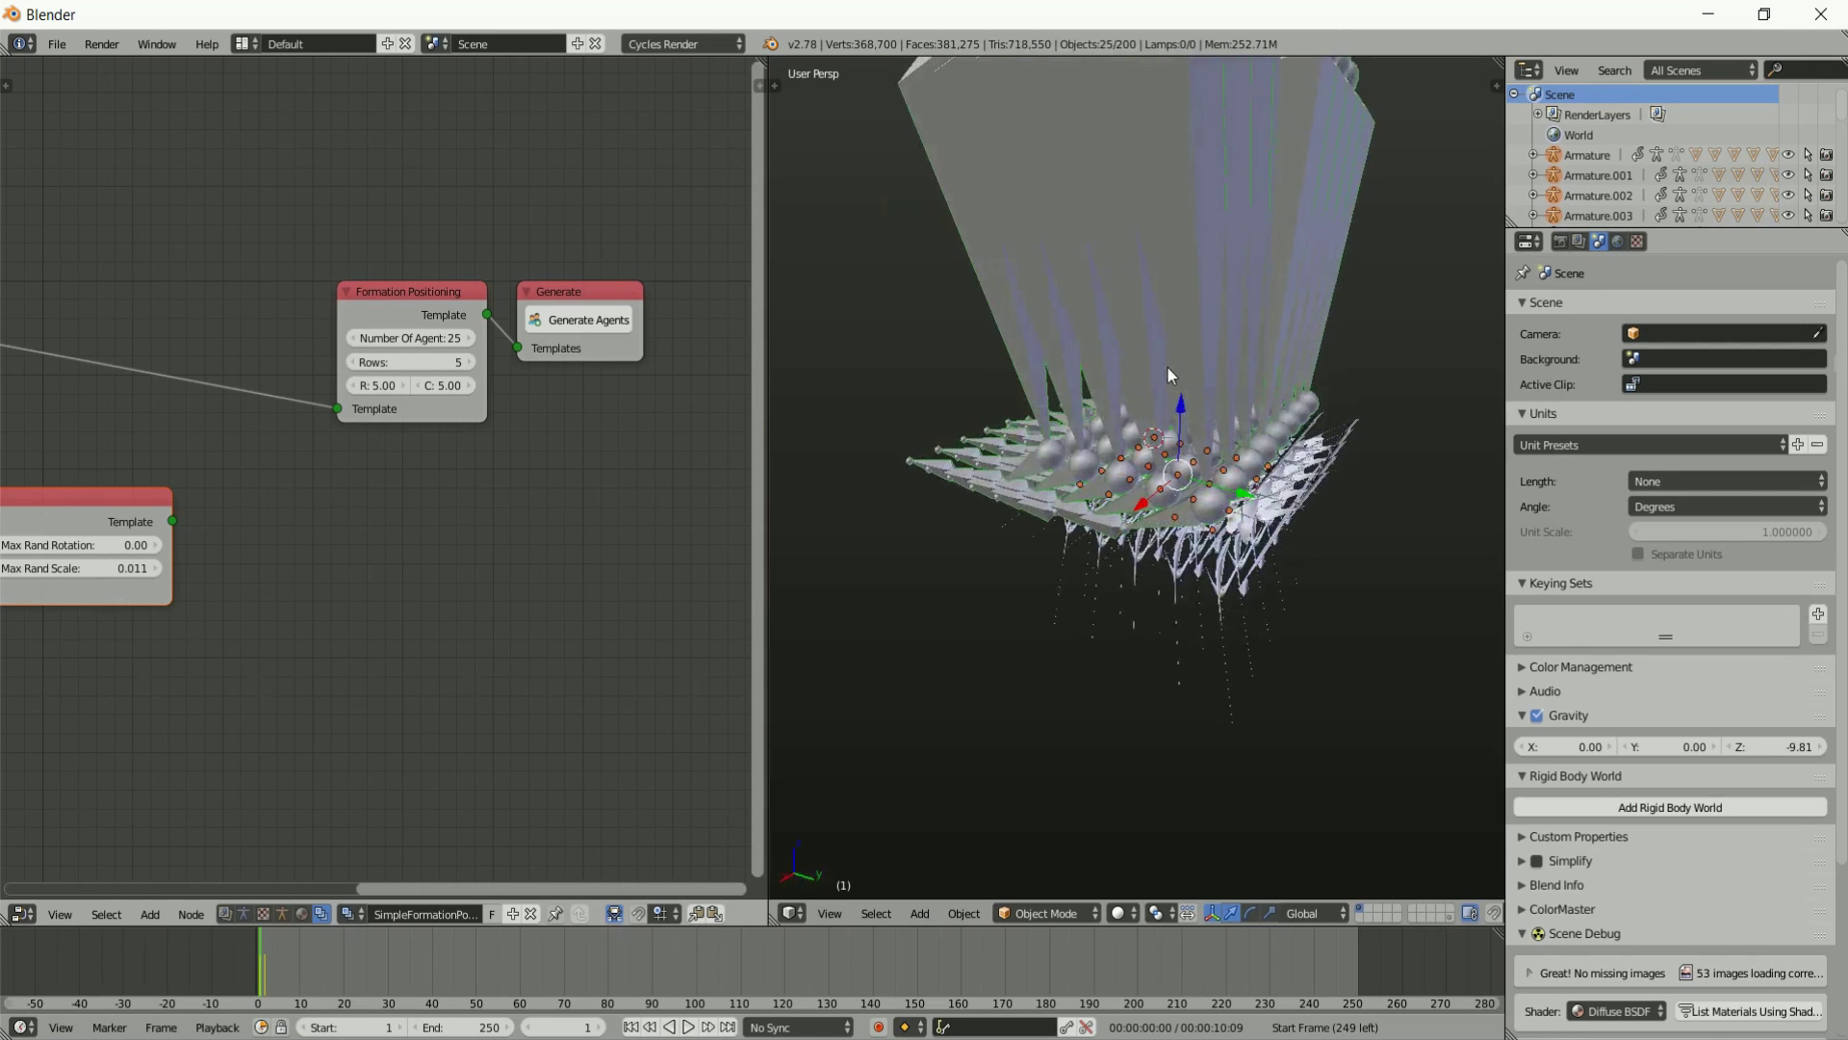
{"action": "key", "text": "a"}
{"action": "left_click", "coordinate": [1139, 369]}
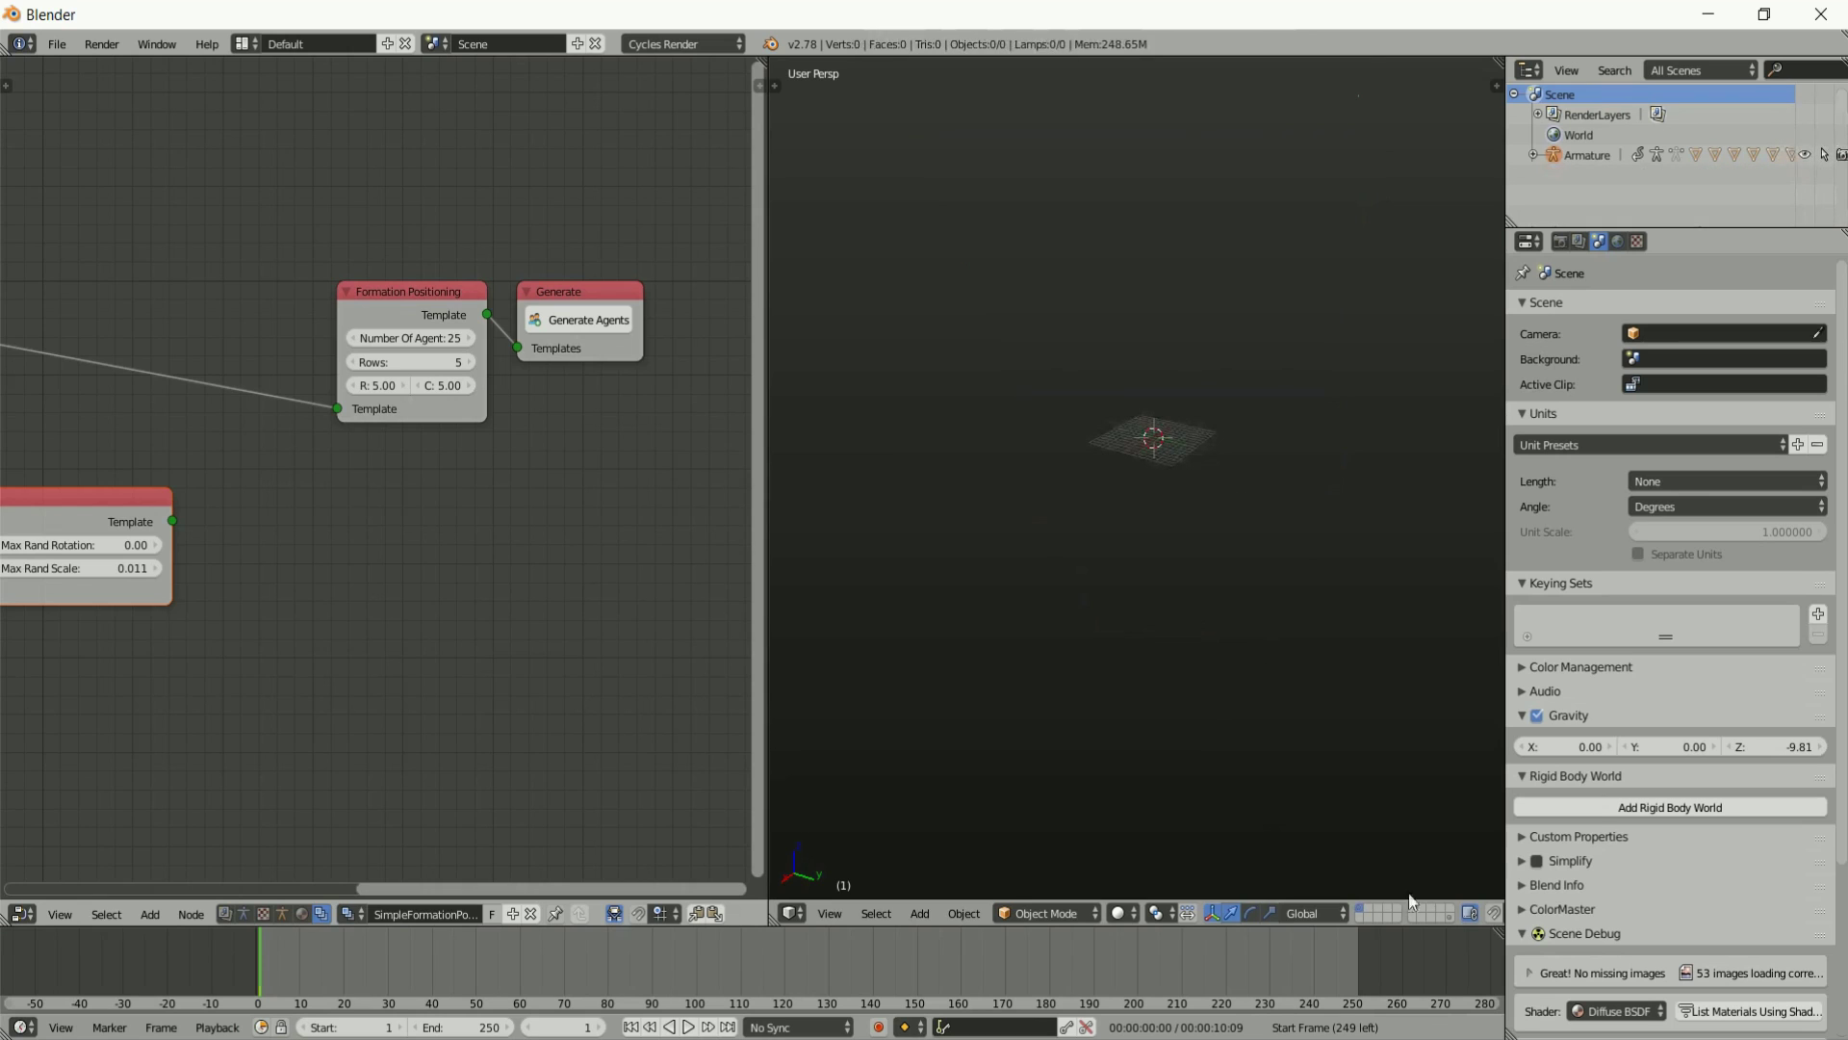
Append the man-4 group from man-4.blend in the CrowdMaster-Agents folder.
{"action": "left_click", "coordinate": [56, 43]}
{"action": "left_click", "coordinate": [87, 358]}
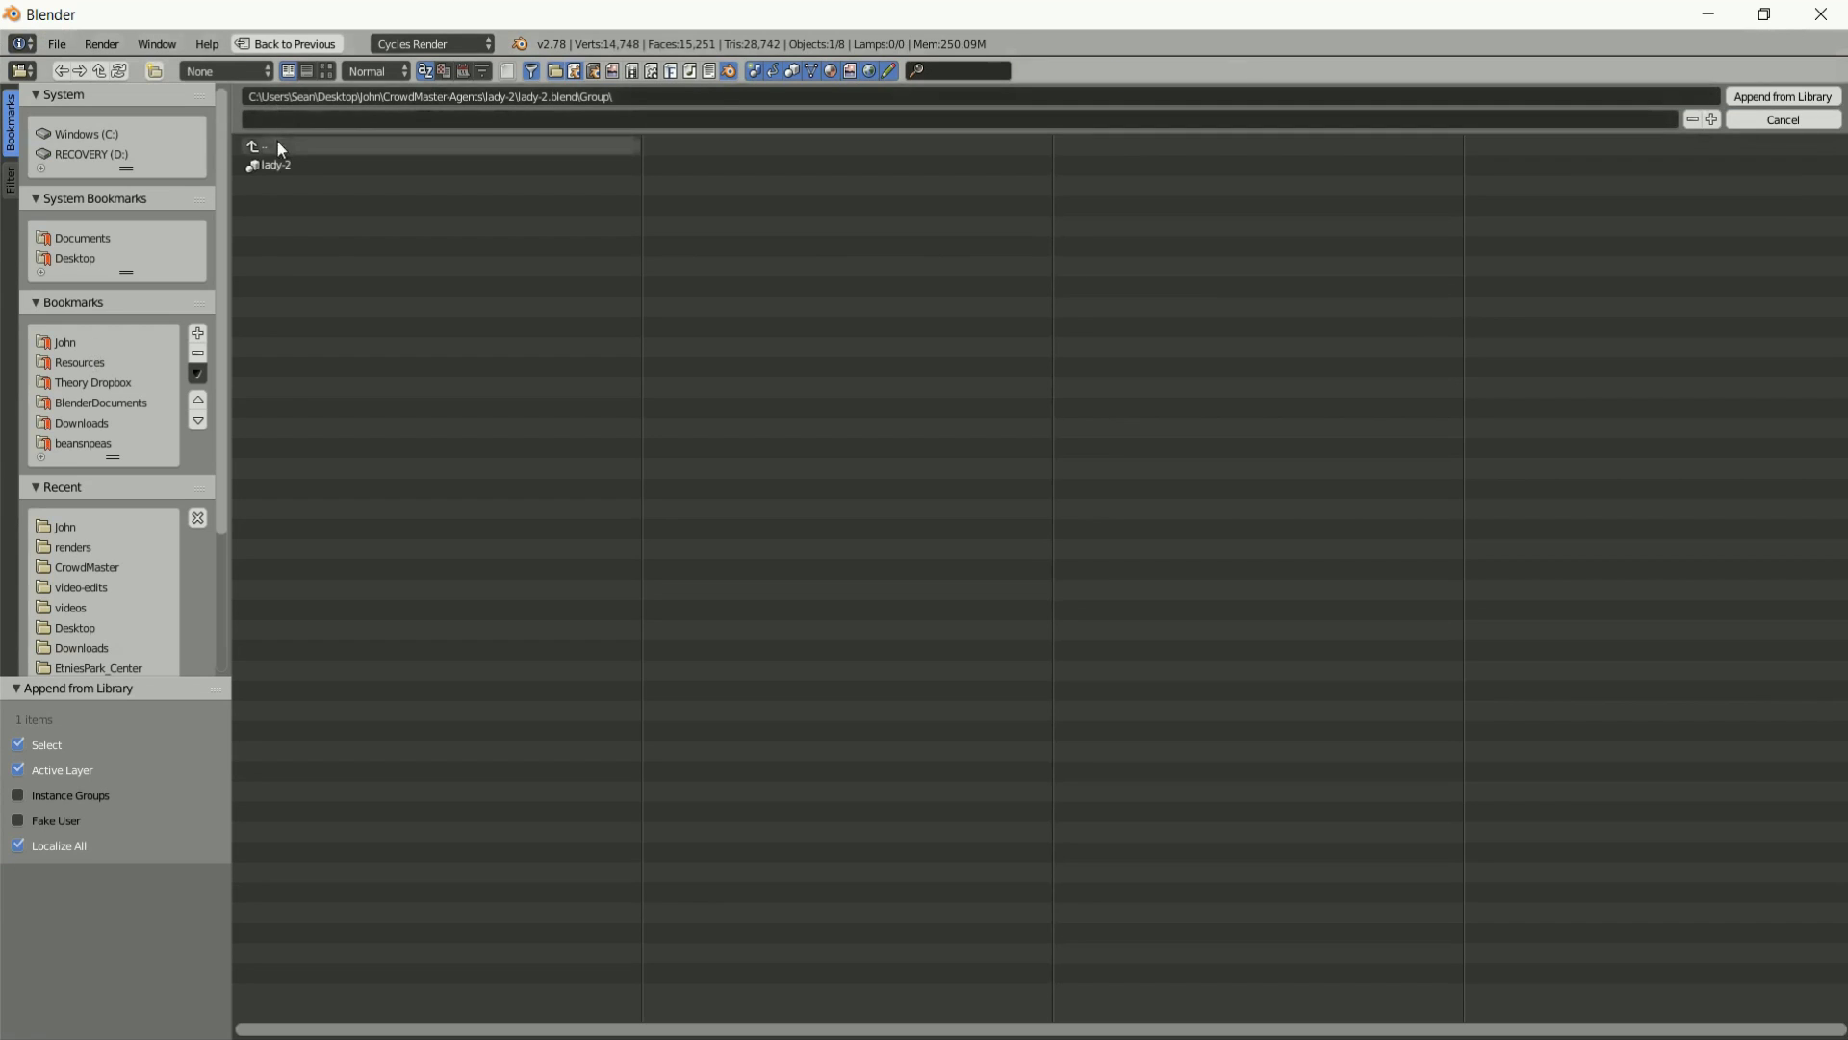
{"action": "left_click", "coordinate": [278, 145]}
{"action": "left_click", "coordinate": [279, 145]}
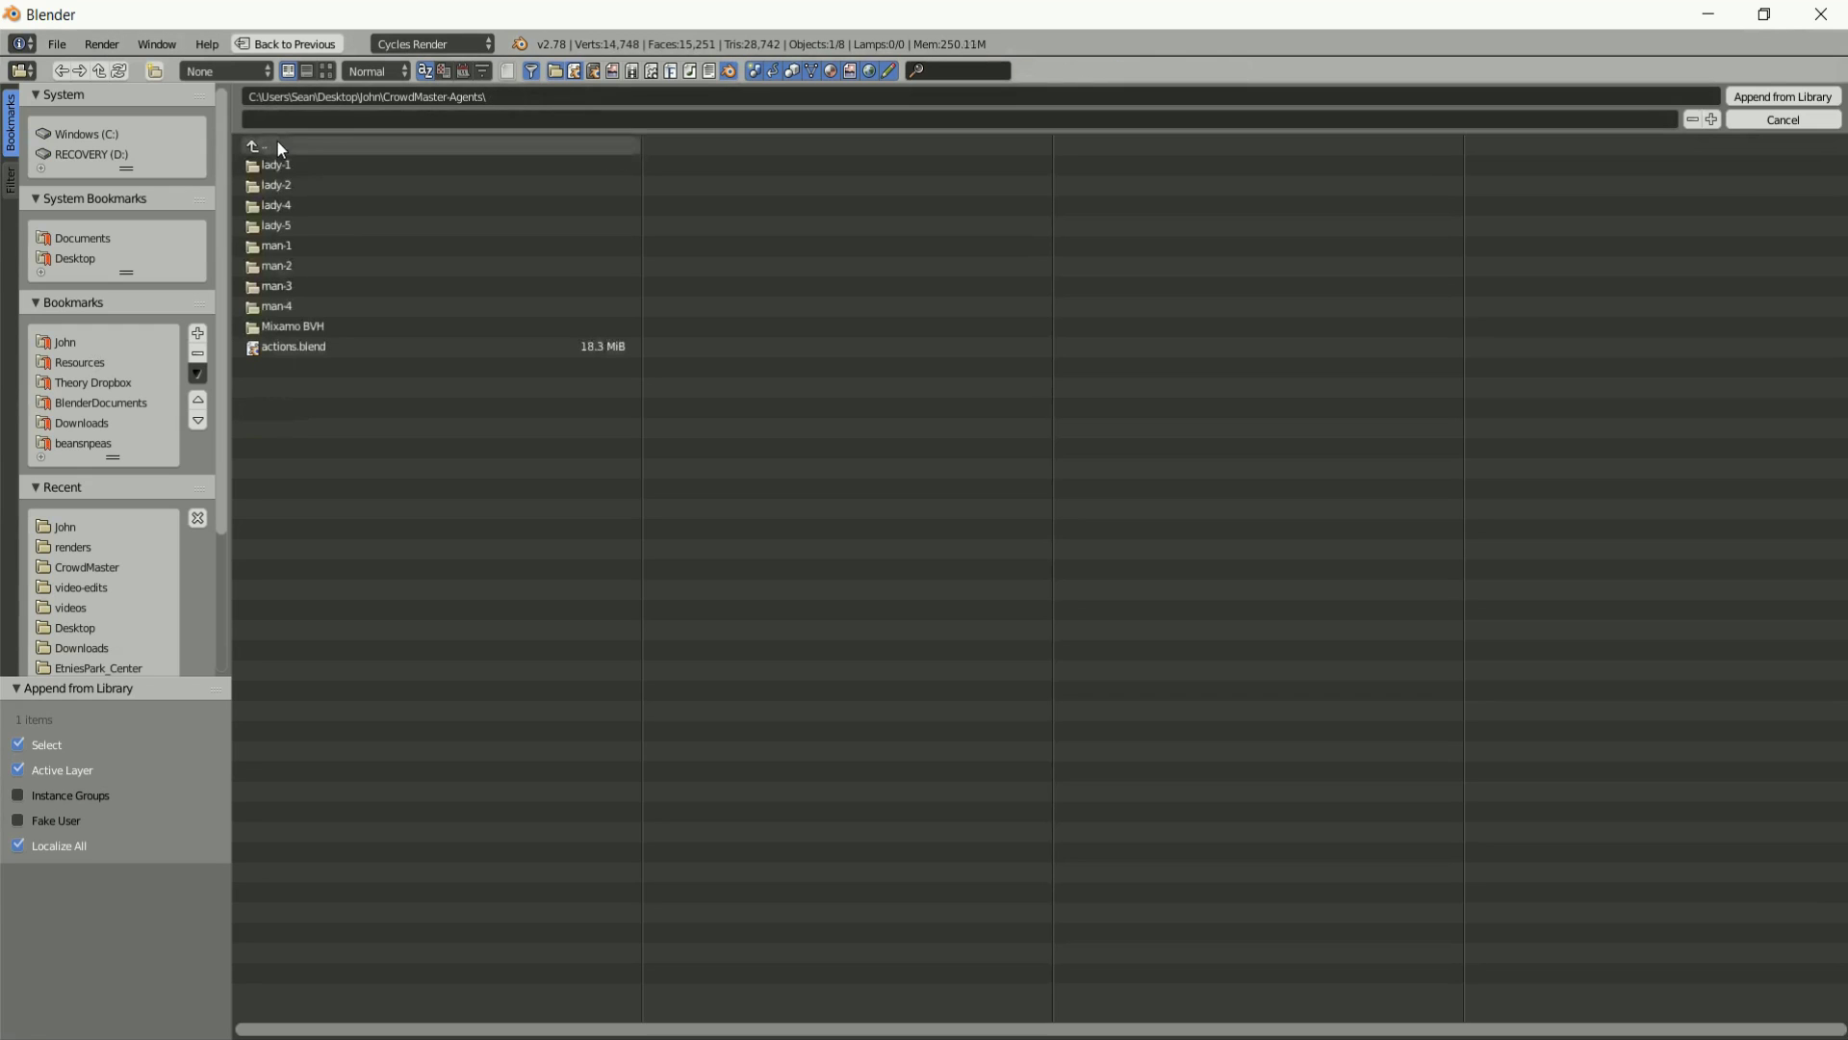
{"action": "left_click", "coordinate": [286, 306]}
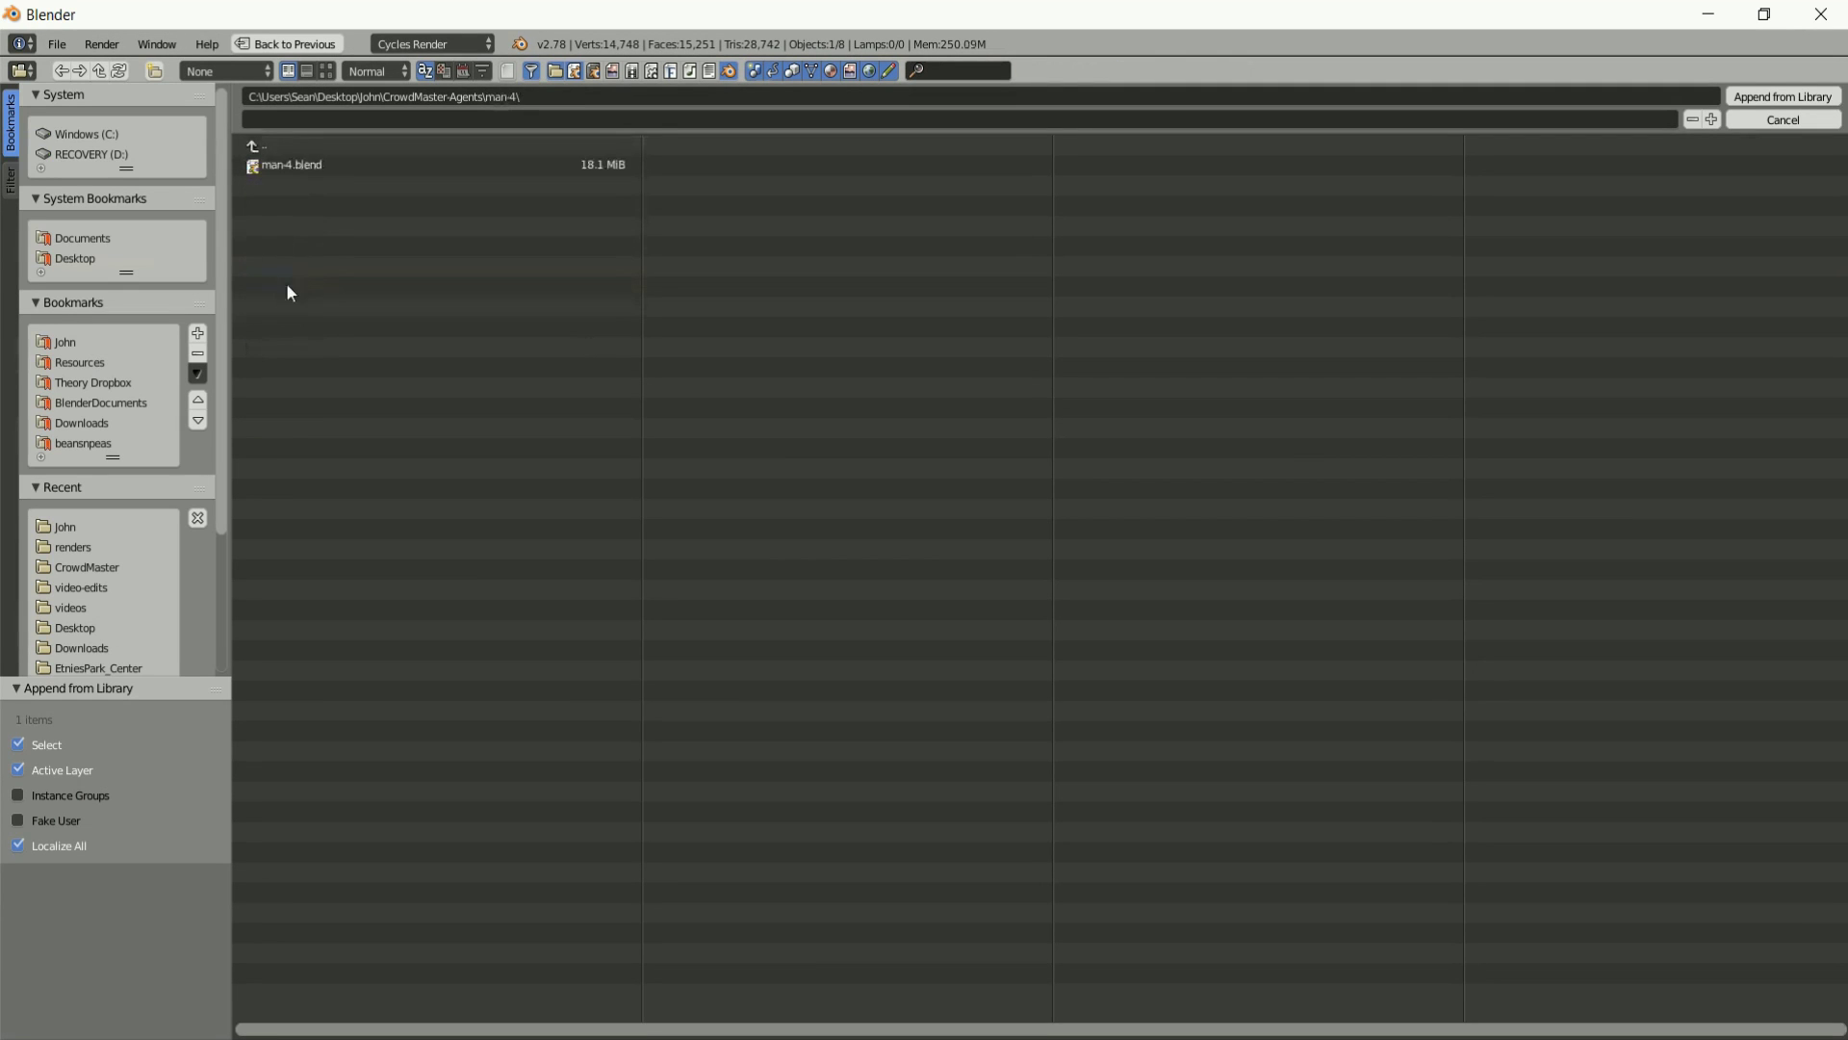
{"action": "left_click", "coordinate": [298, 164]}
{"action": "left_click", "coordinate": [287, 267]}
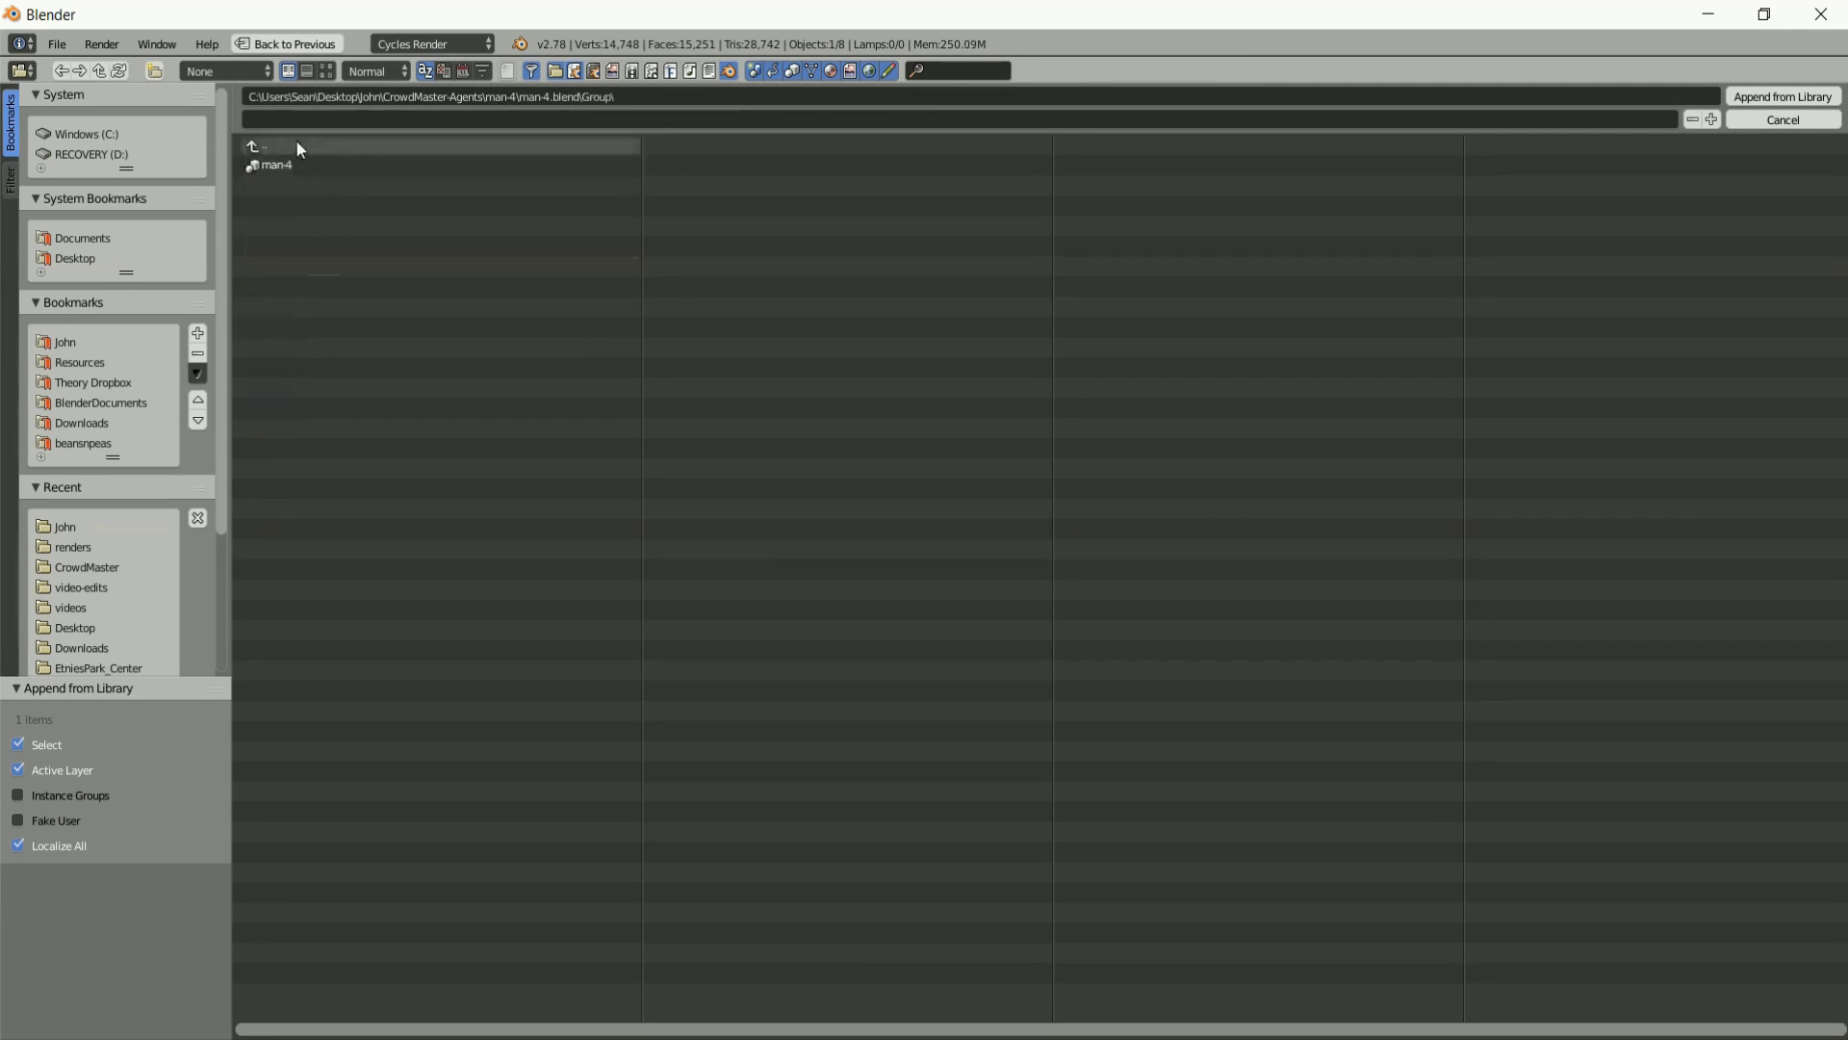
{"action": "double_click", "coordinate": [293, 165]}
Set the Group node's group to man-4, generate the agents and inspect the formation.
{"action": "scroll", "coordinate": [489, 430], "scroll_direction": "up", "scroll_amount": 3}
{"action": "middle_click_drag", "start_coordinate": [489, 429], "coordinate": [437, 386]}
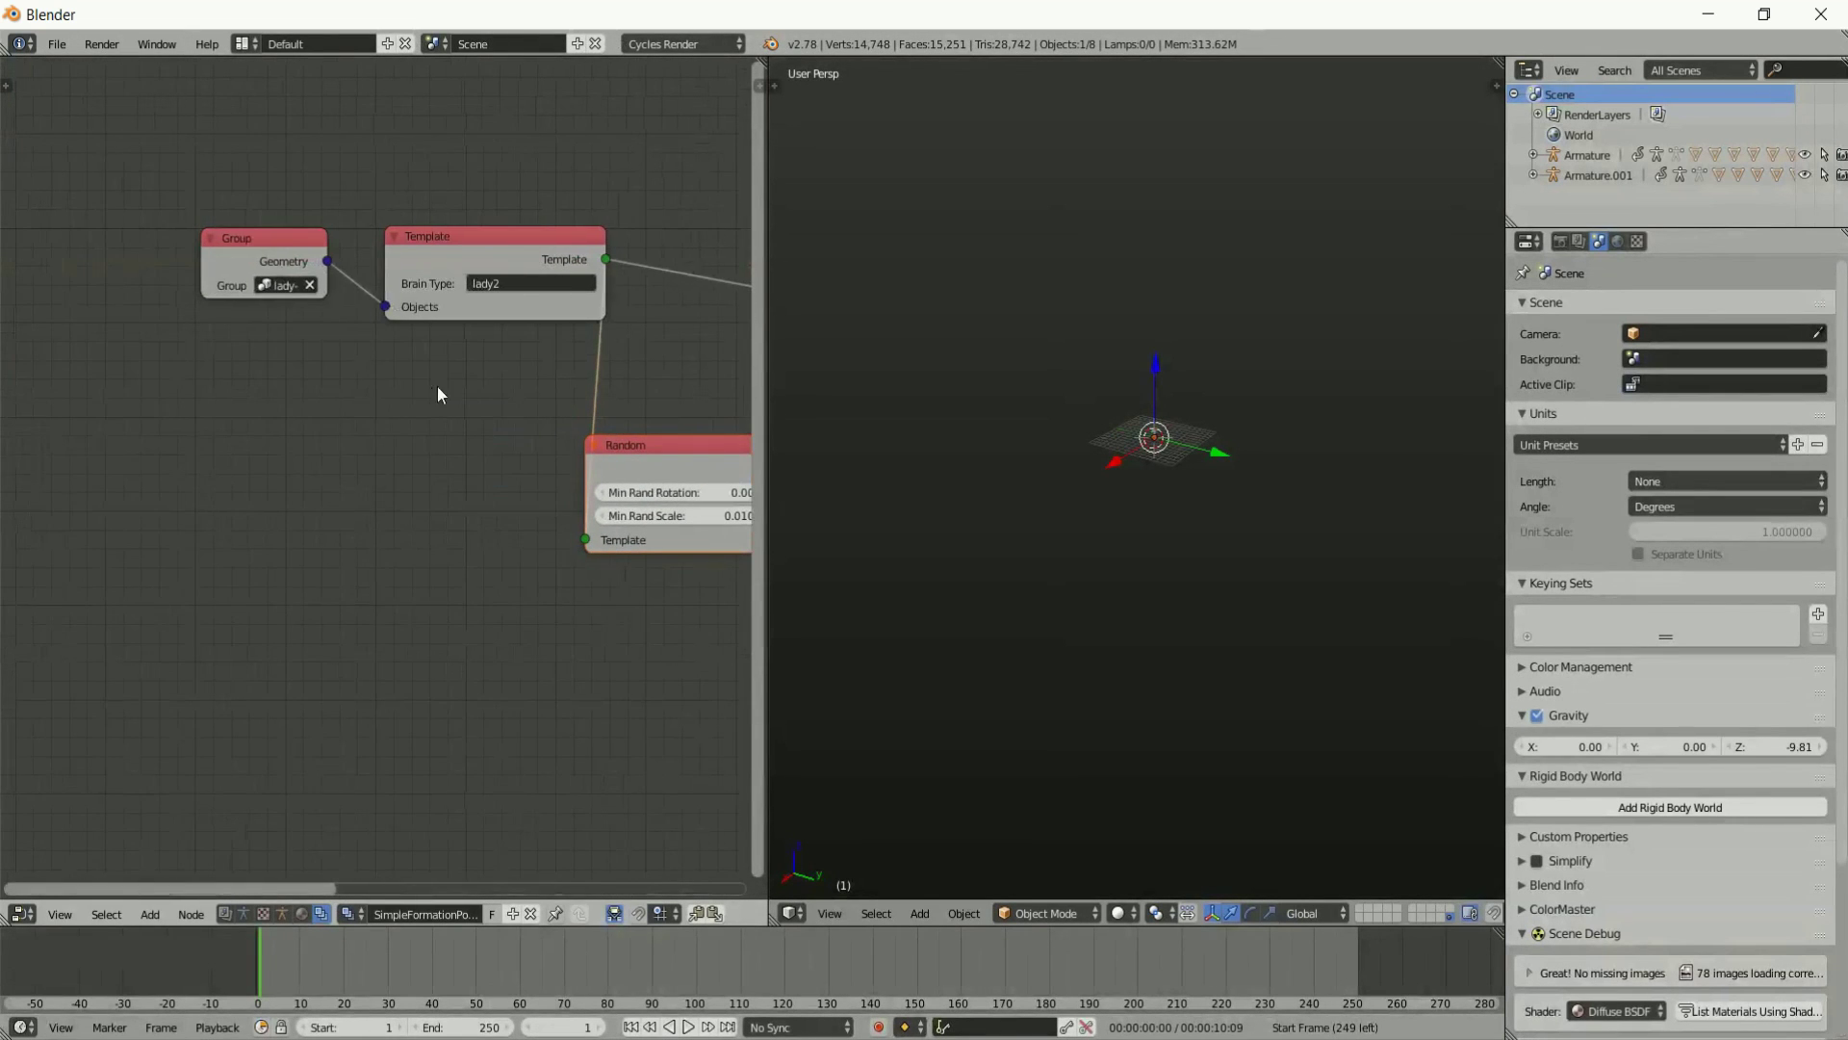
{"action": "left_click", "coordinate": [282, 284]}
{"action": "type", "text": "man"}
{"action": "key", "text": "Return"}
{"action": "middle_click_drag", "start_coordinate": [498, 257], "coordinate": [490, 367]}
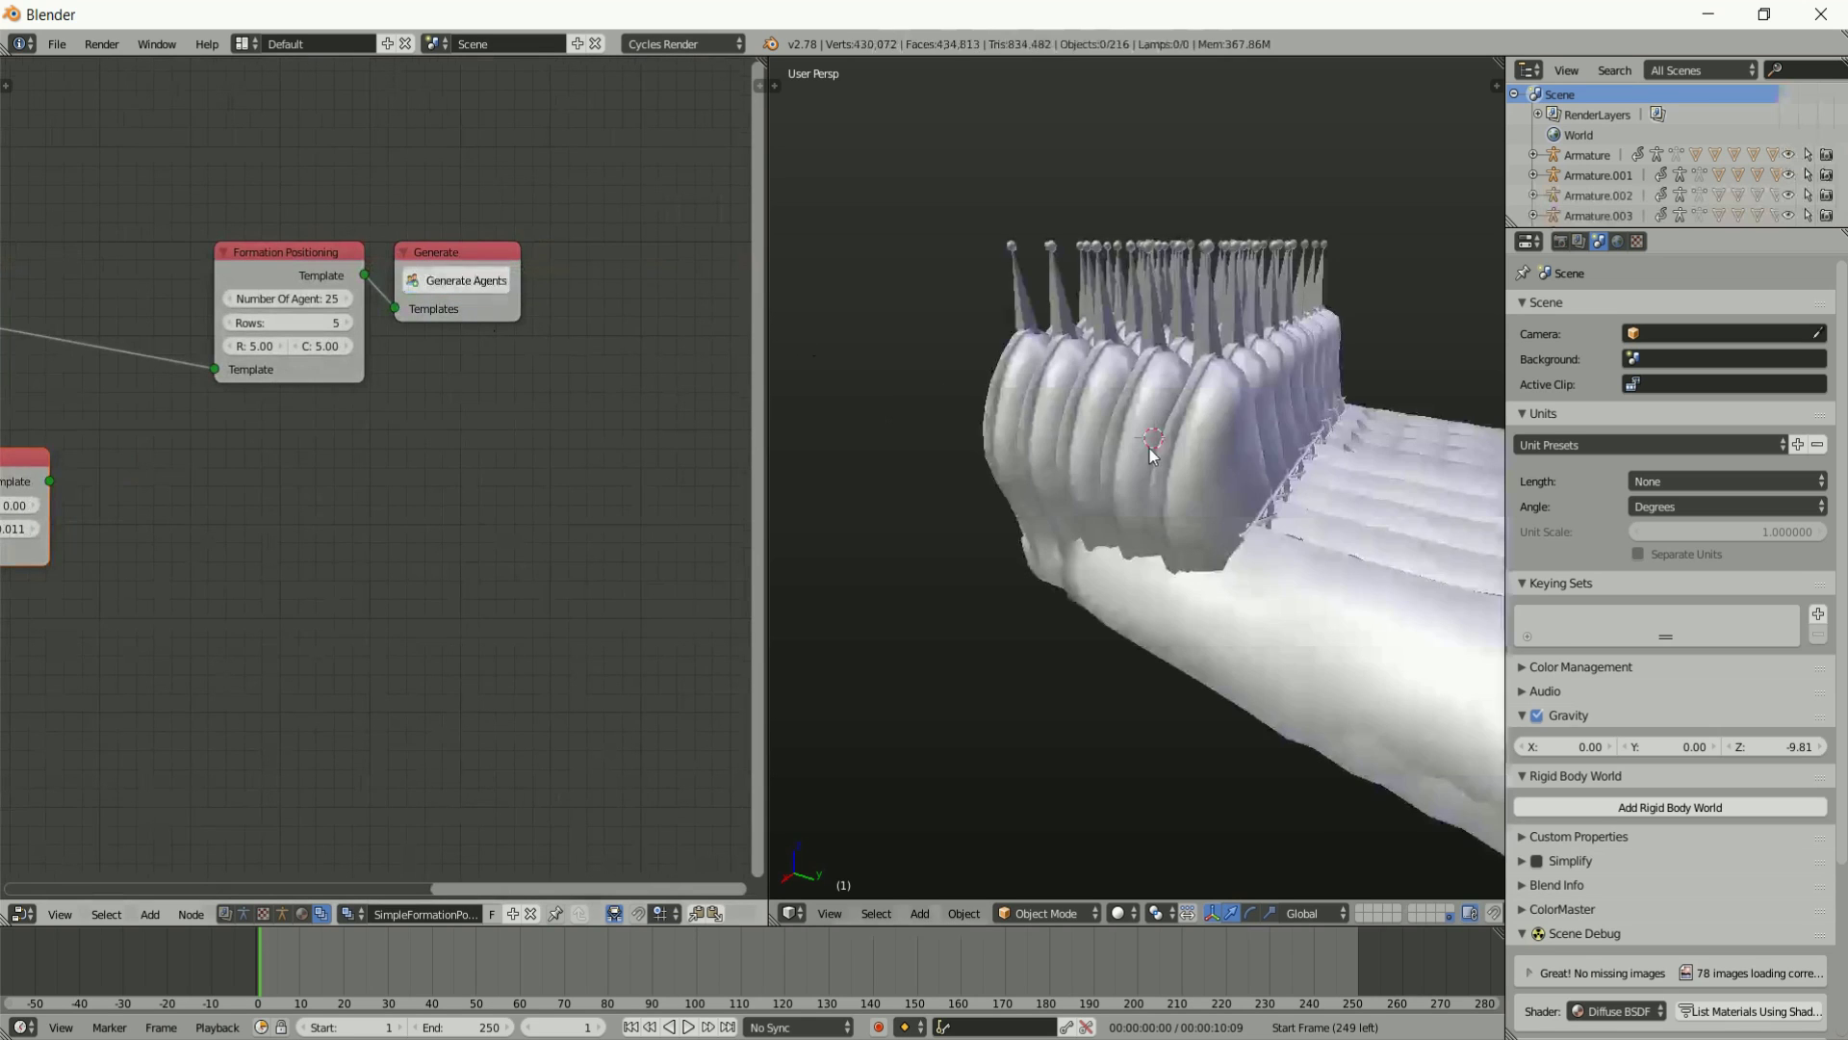
{"action": "middle_click_drag", "start_coordinate": [1245, 408], "coordinate": [1360, 454]}
{"action": "scroll", "coordinate": [1326, 491], "scroll_direction": "up", "scroll_amount": 3}
Place the Random node back between Template and Formation Positioning and connect its output to Formation Positioning.
{"action": "middle_click_drag", "start_coordinate": [321, 485], "coordinate": [574, 435]}
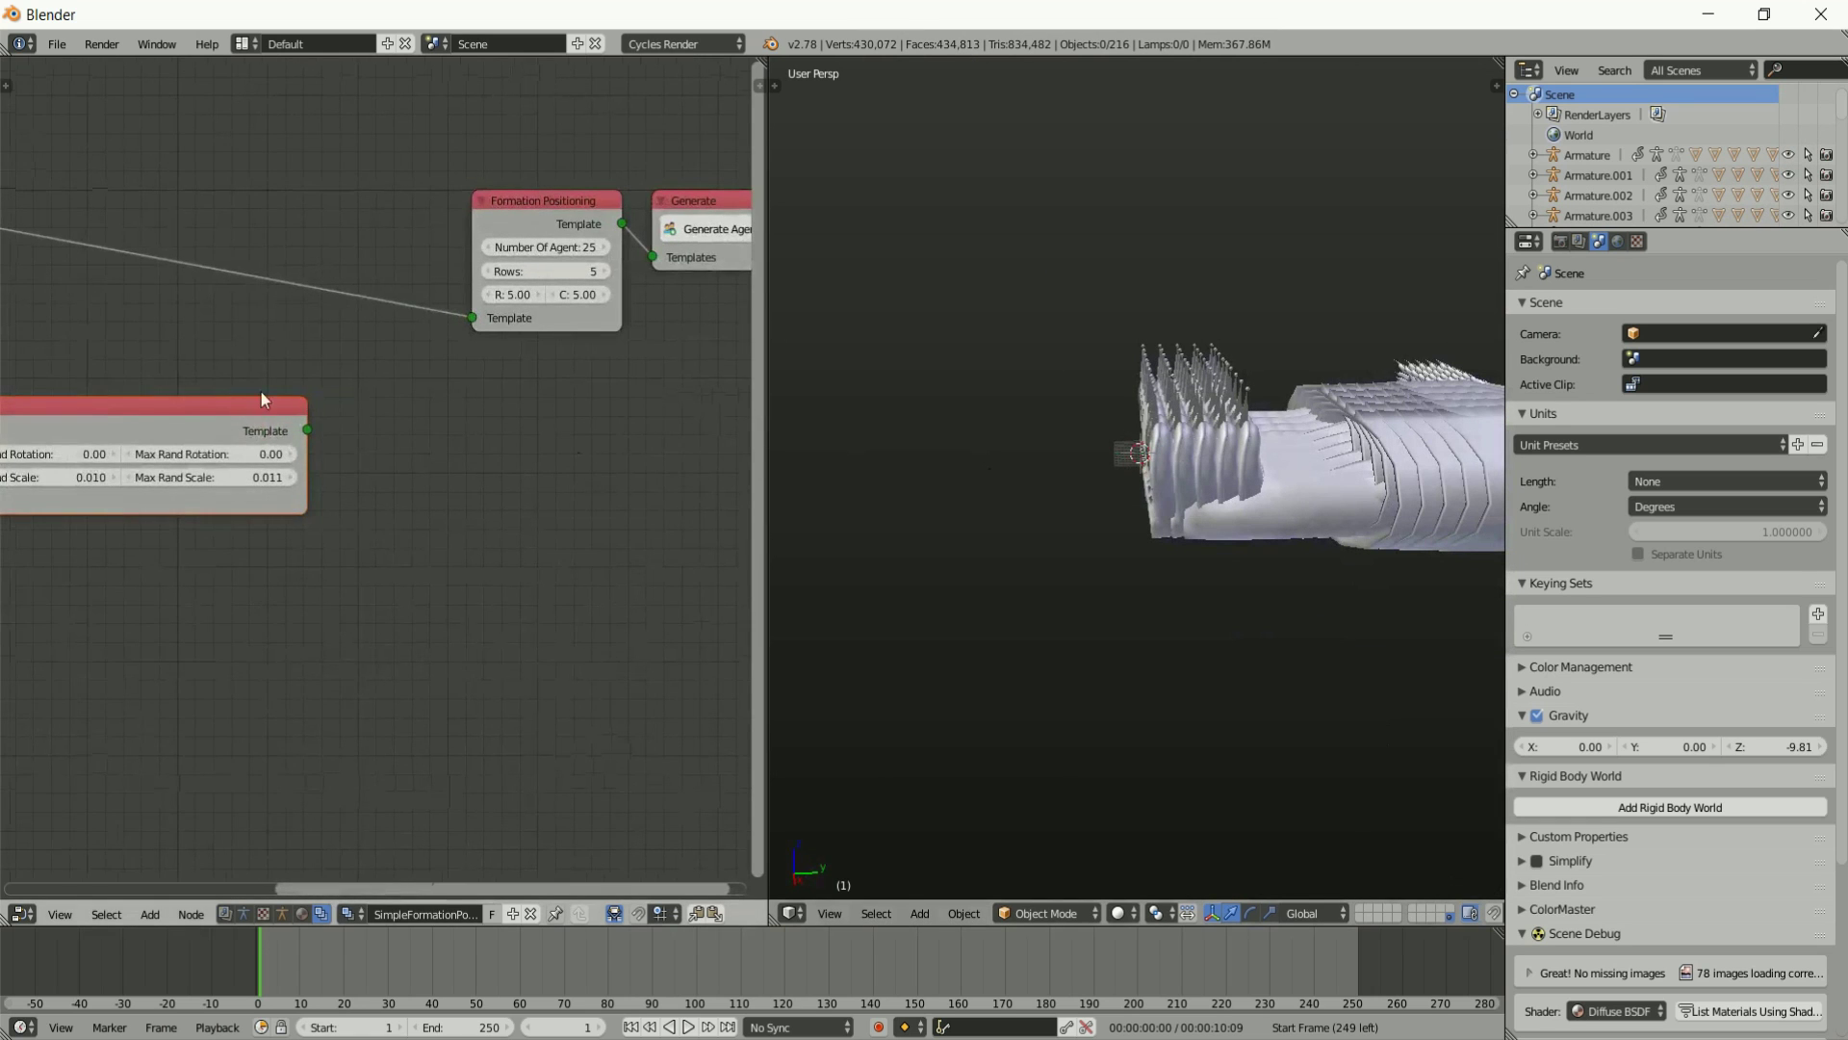
{"action": "left_click_drag", "start_coordinate": [188, 412], "coordinate": [287, 385]}
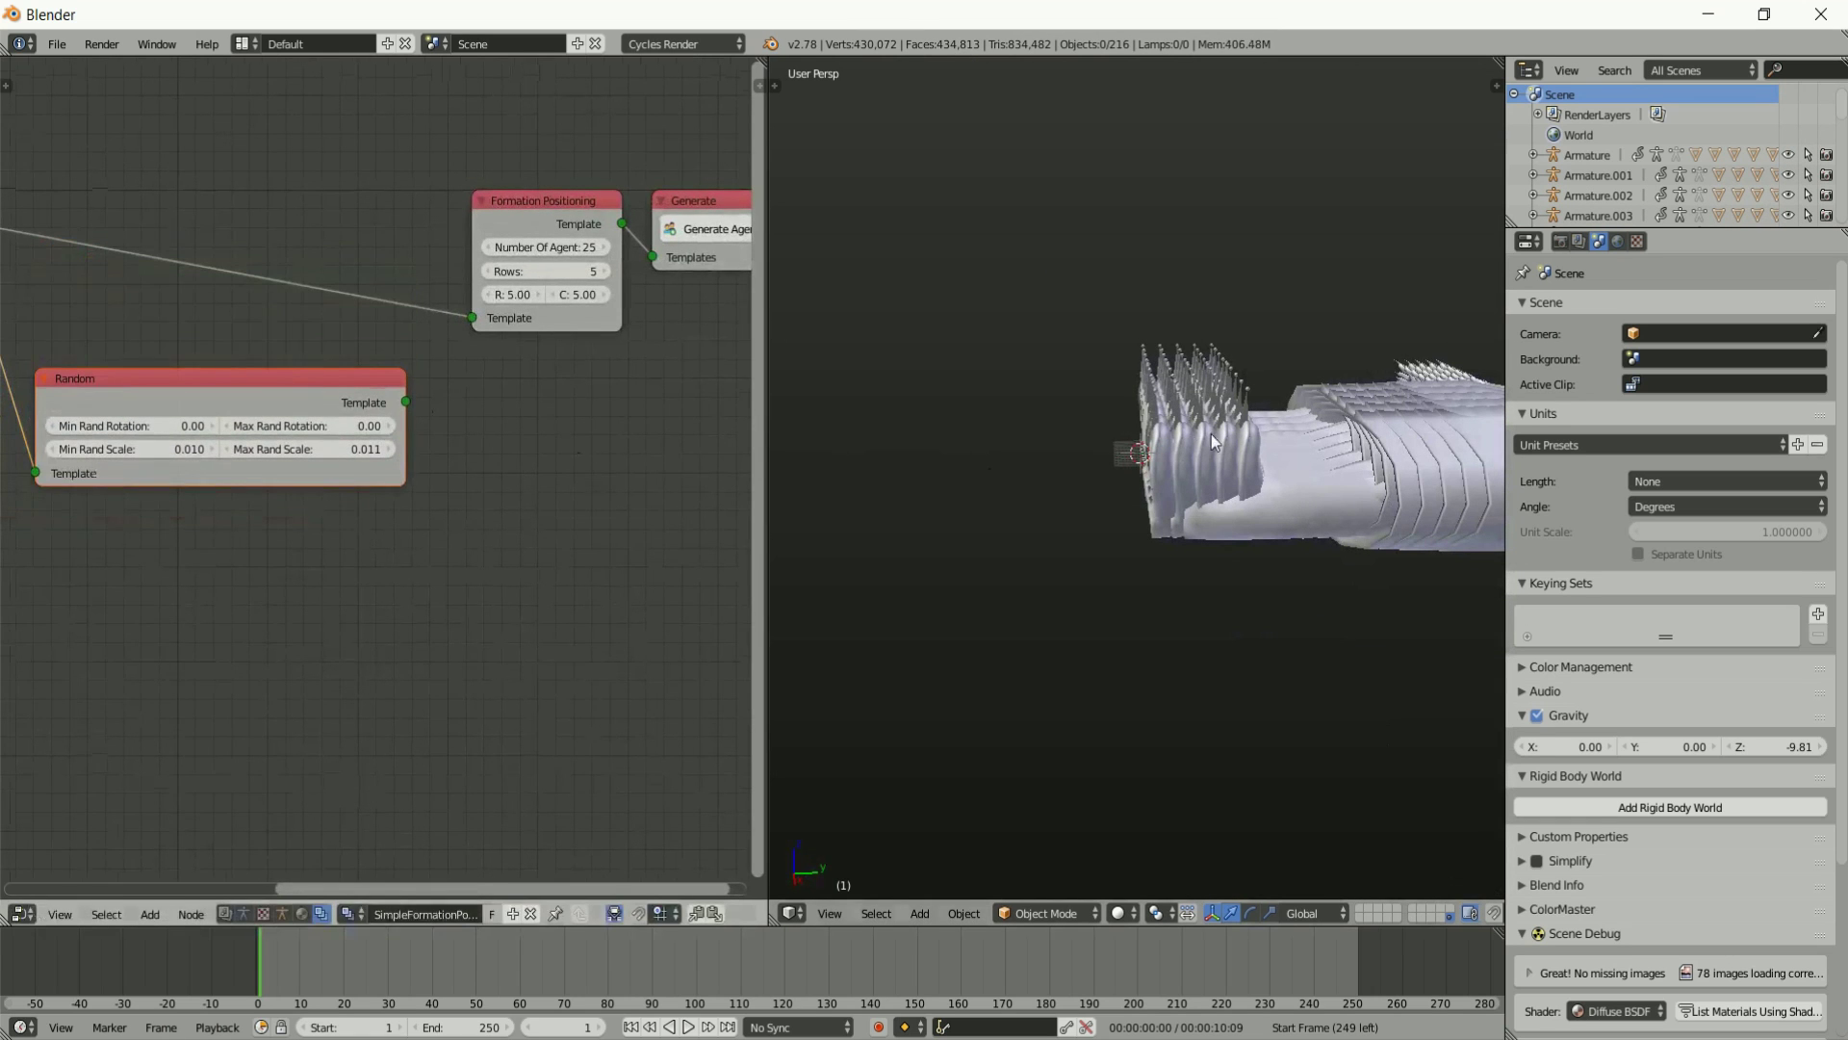
{"action": "middle_click_drag", "start_coordinate": [1211, 435], "coordinate": [1344, 422]}
{"action": "middle_click_drag", "start_coordinate": [362, 416], "coordinate": [616, 413]}
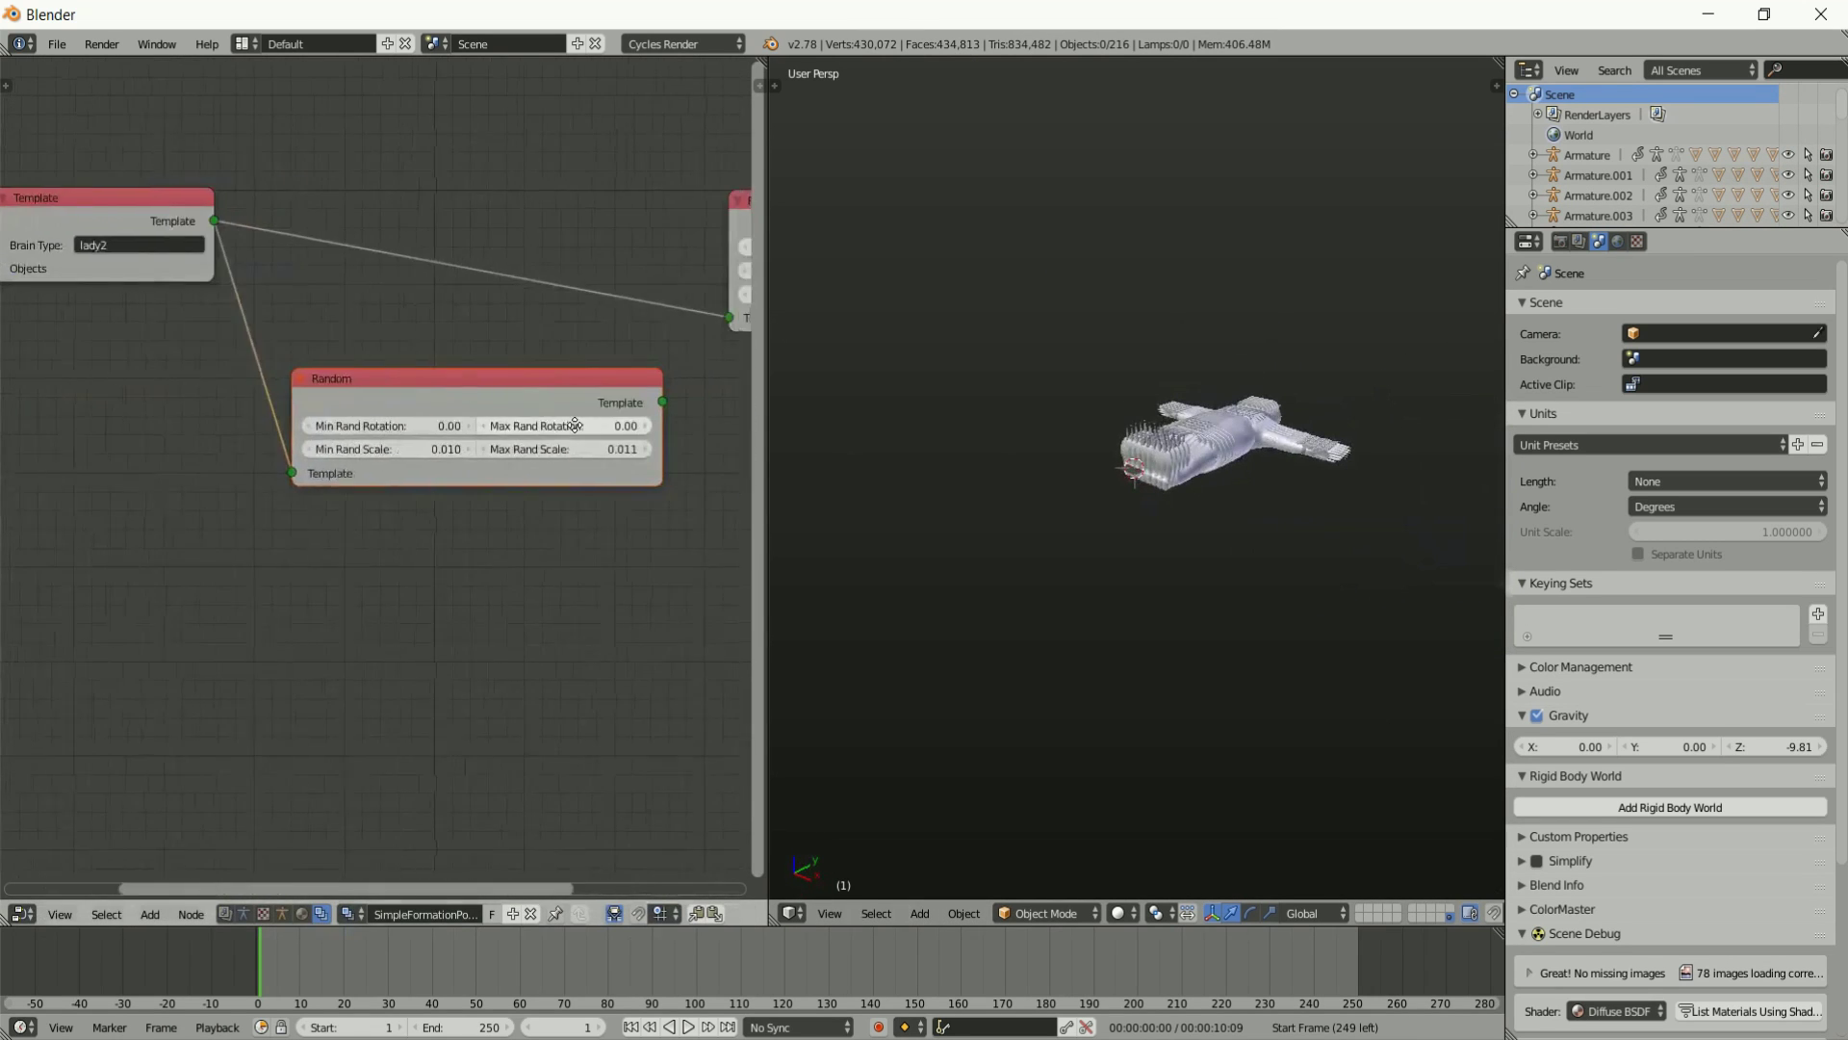
{"action": "left_click_drag", "start_coordinate": [528, 387], "coordinate": [442, 363]}
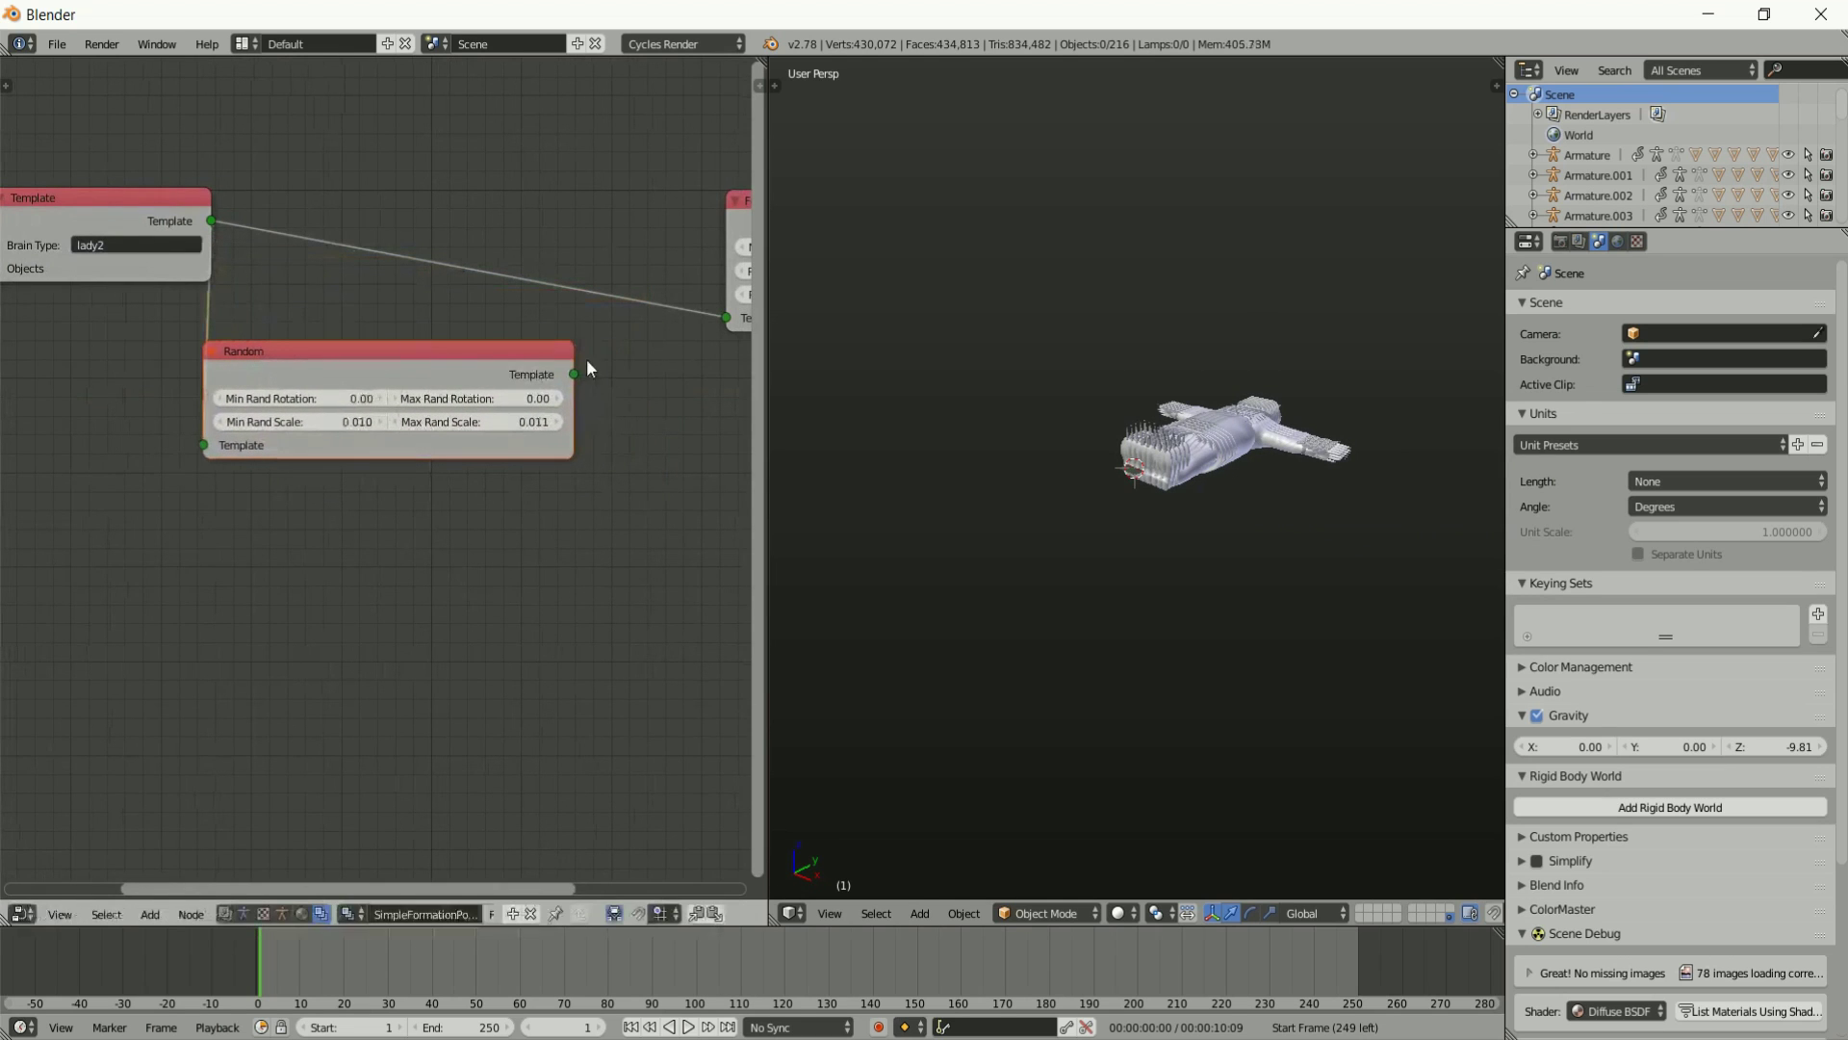
{"action": "left_click_drag", "start_coordinate": [574, 375], "coordinate": [727, 319]}
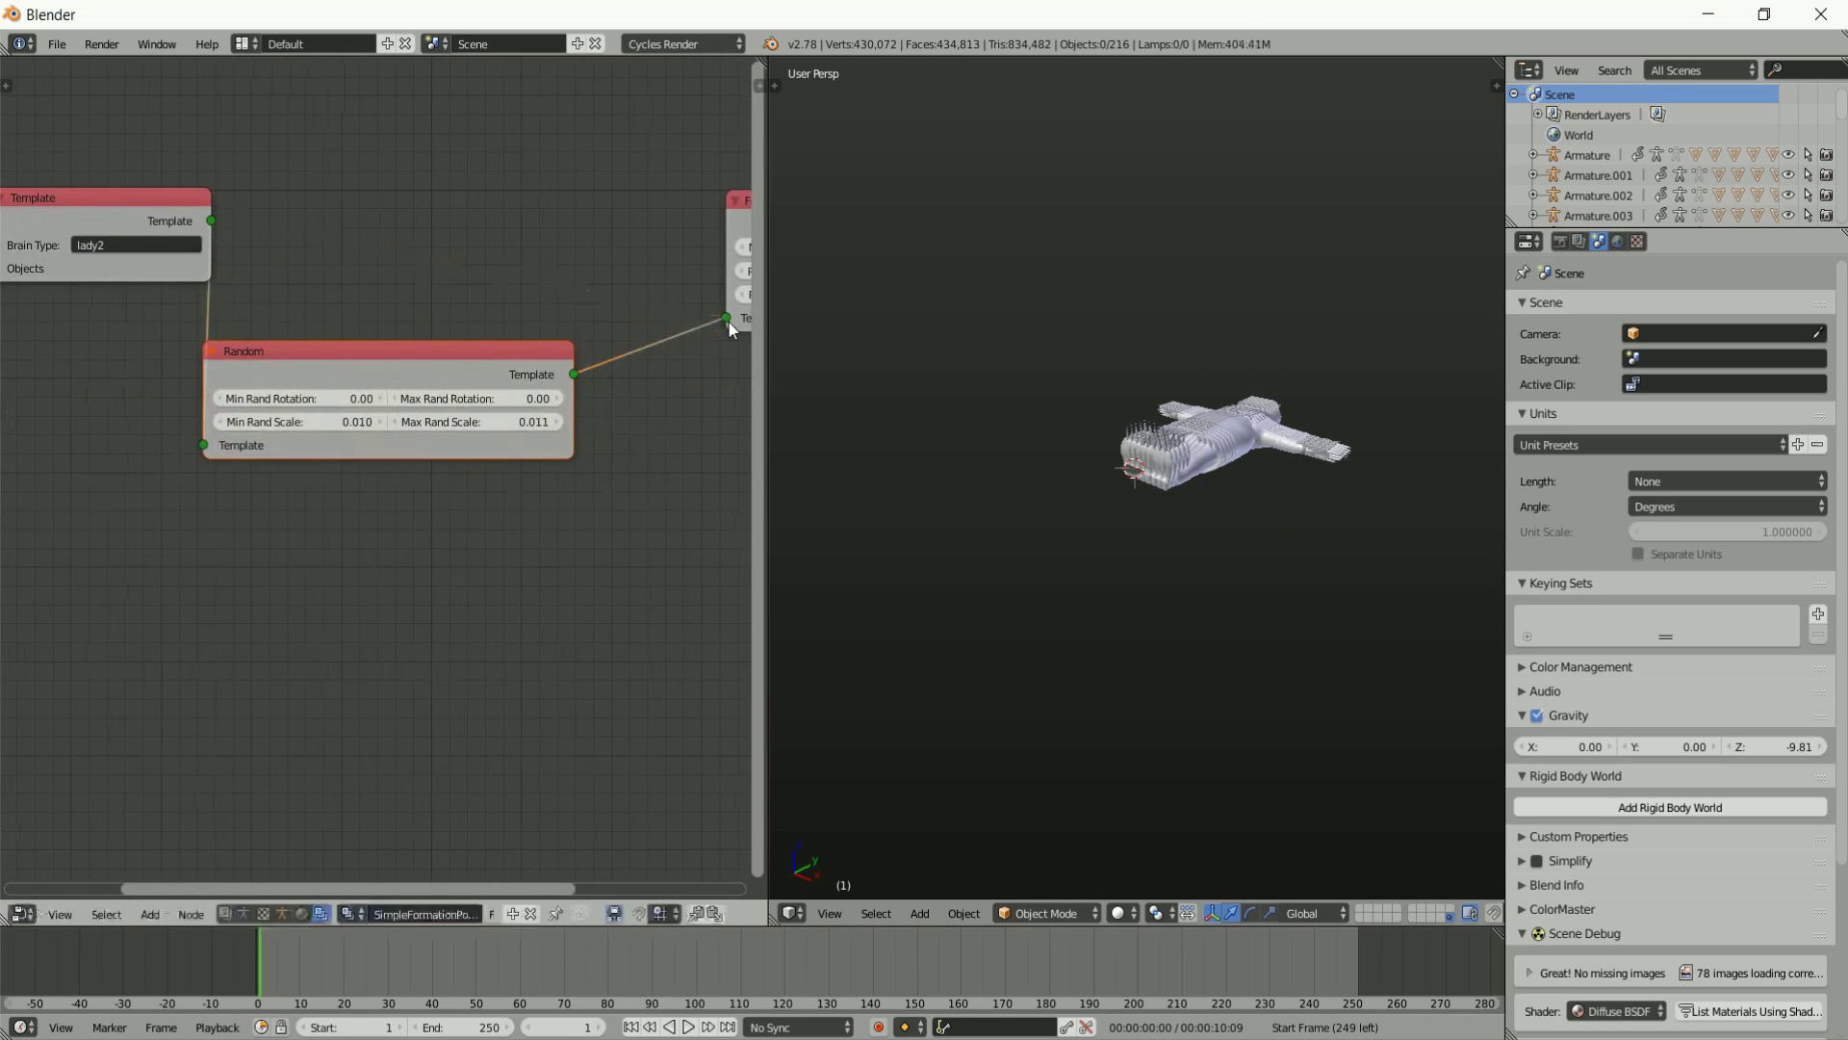
{"action": "left_click_drag", "start_coordinate": [385, 350], "coordinate": [475, 233]}
{"action": "middle_click_drag", "start_coordinate": [622, 399], "coordinate": [316, 374]}
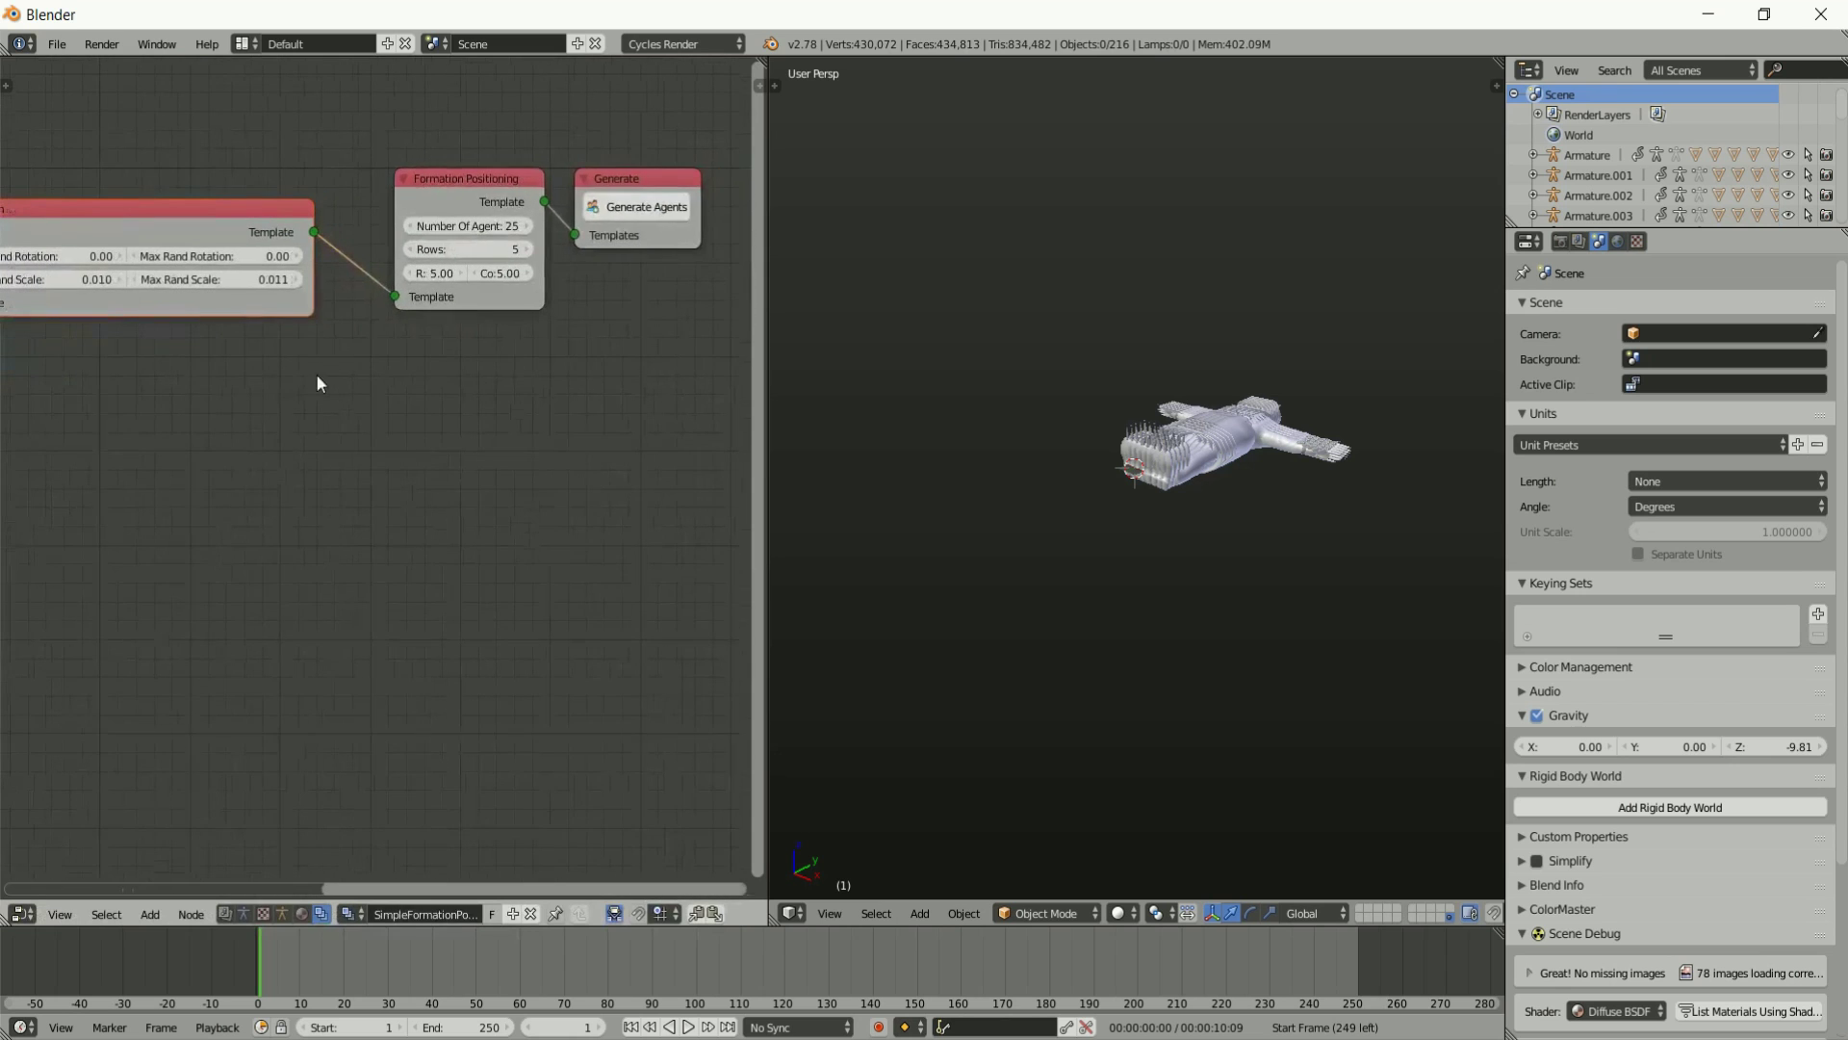
Generate the agents with the Random node connected and inspect the resulting formation.
{"action": "left_click", "coordinate": [608, 211]}
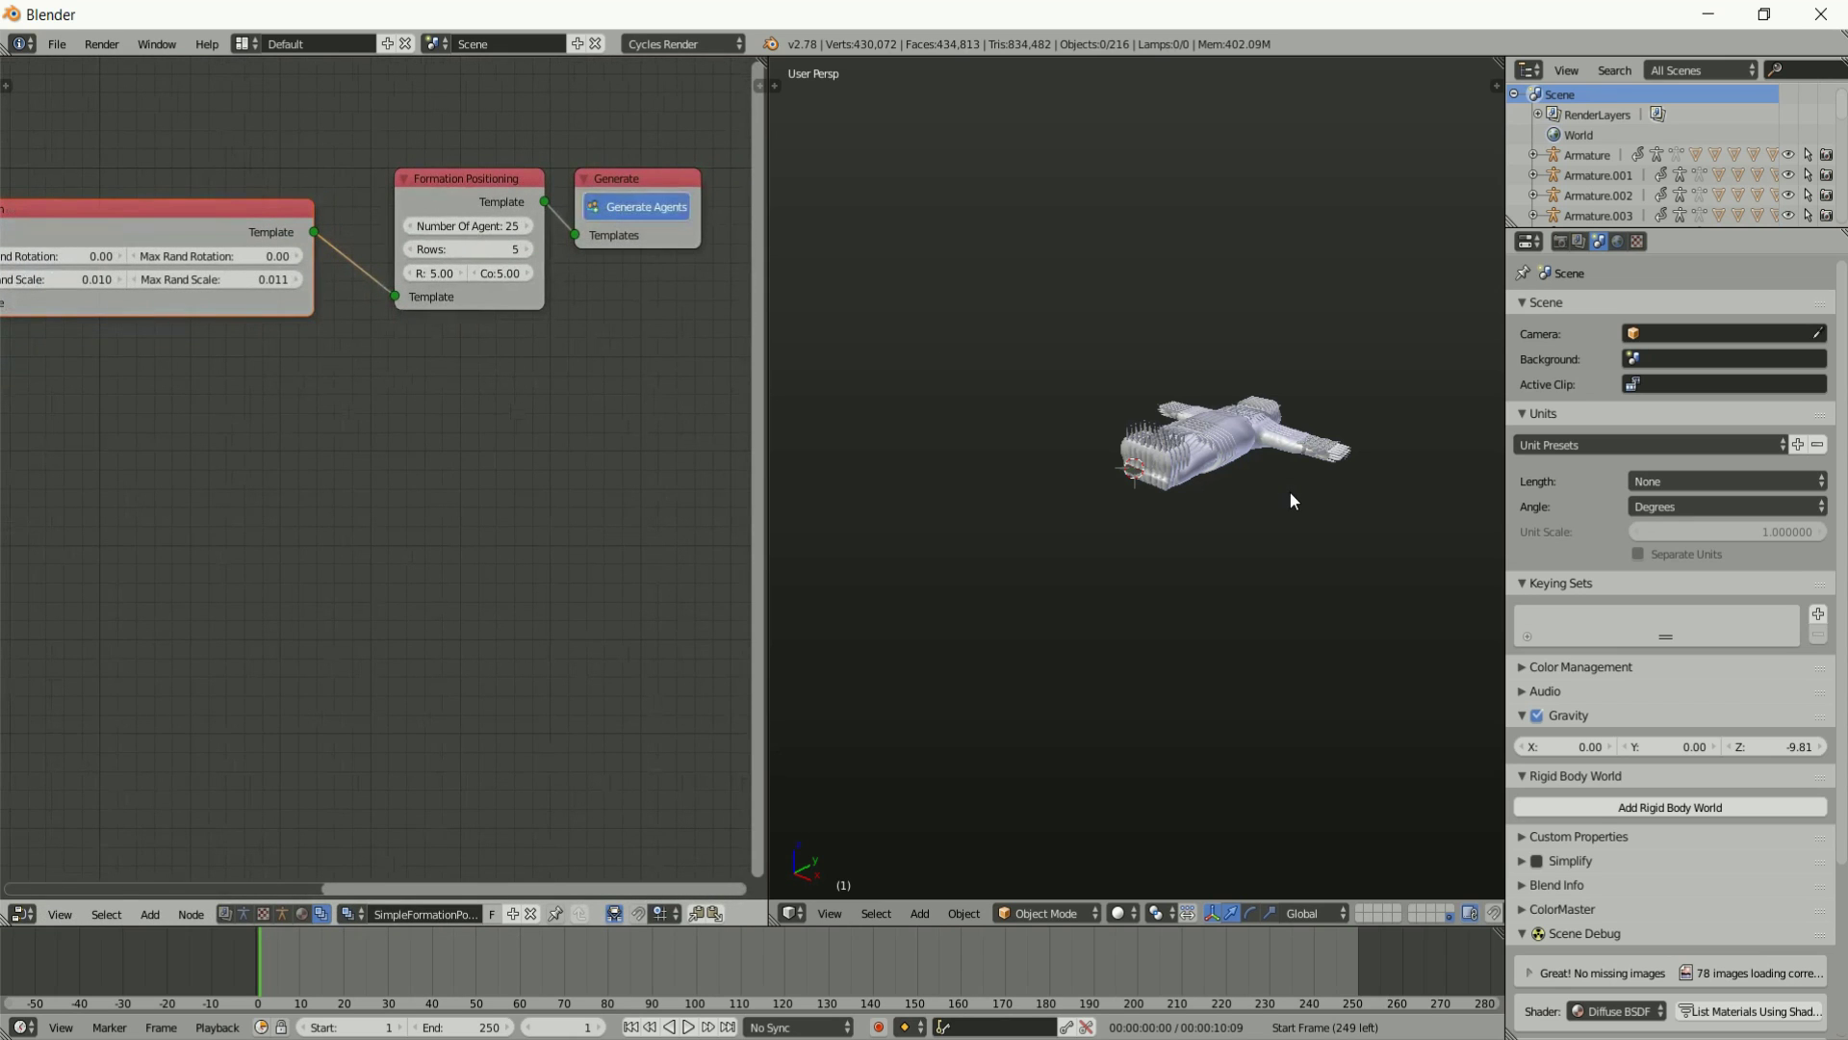
{"action": "scroll", "coordinate": [1117, 452], "scroll_direction": "down", "scroll_amount": 12}
{"action": "scroll", "coordinate": [1158, 488], "scroll_direction": "up", "scroll_amount": 4}
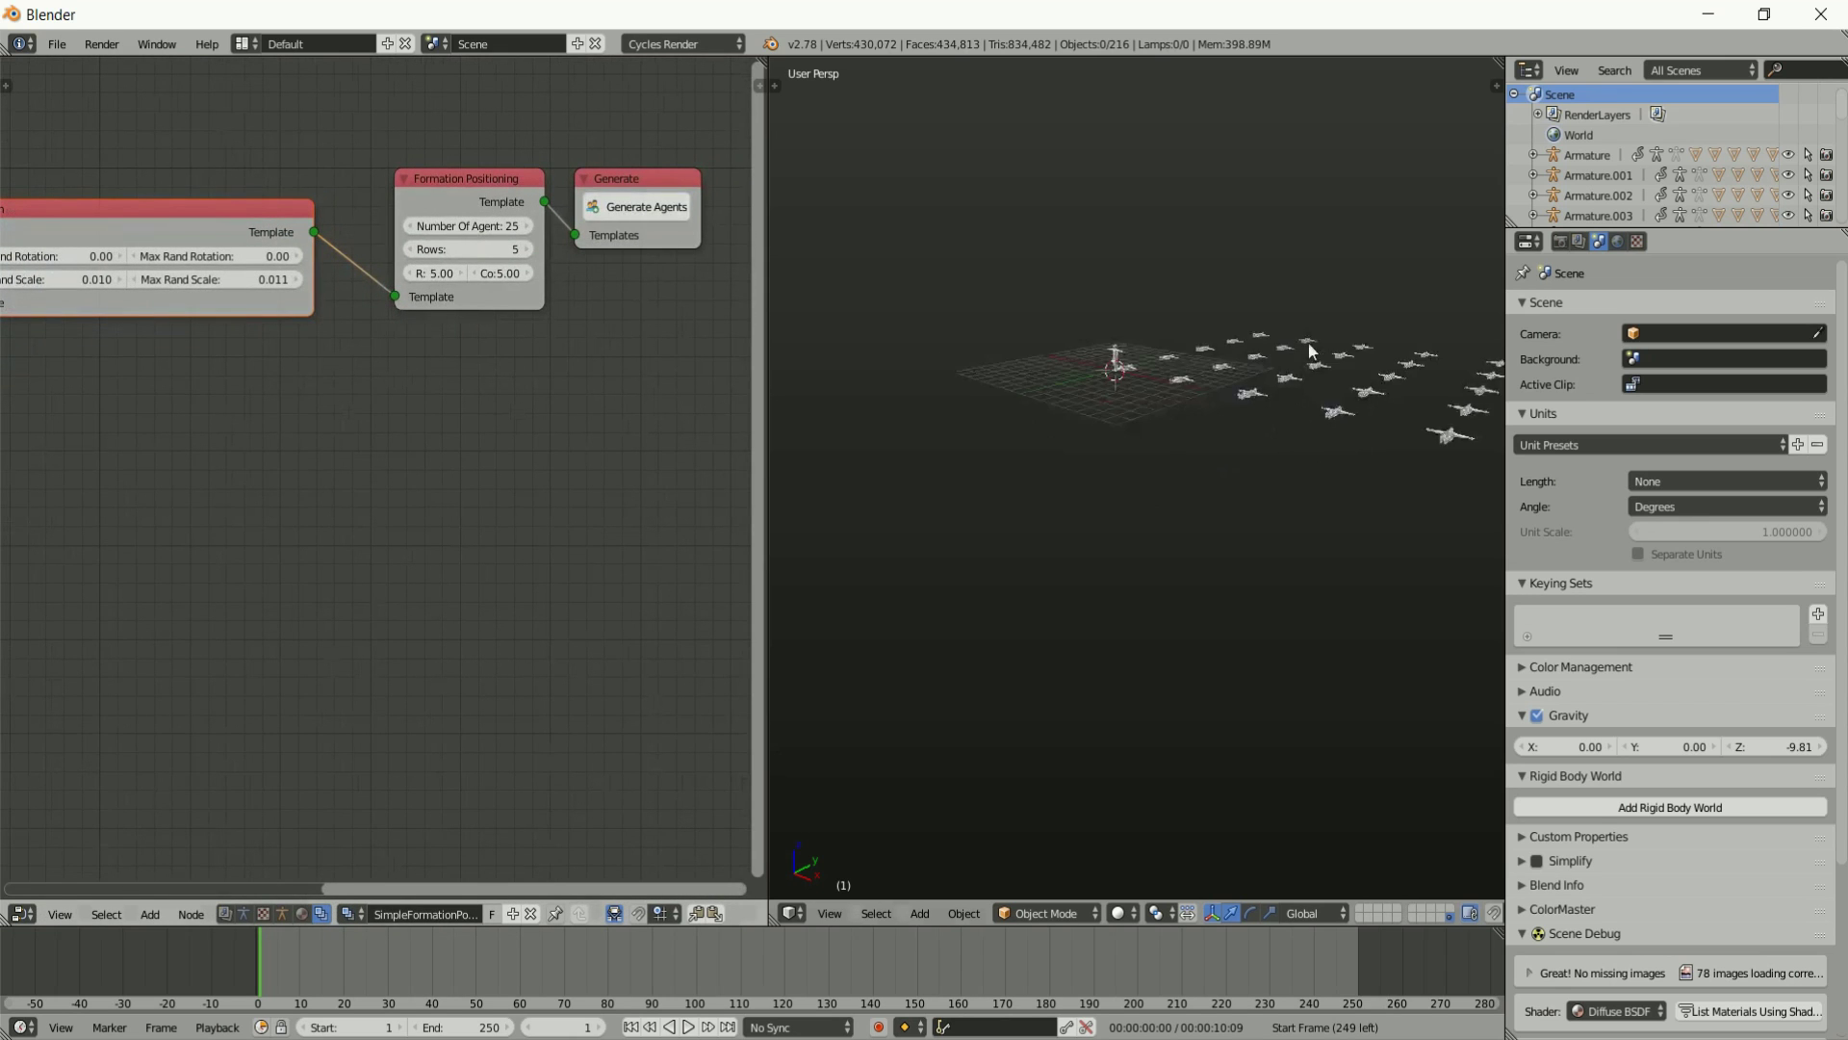
{"action": "middle_click_drag", "start_coordinate": [1309, 343], "coordinate": [1241, 451]}
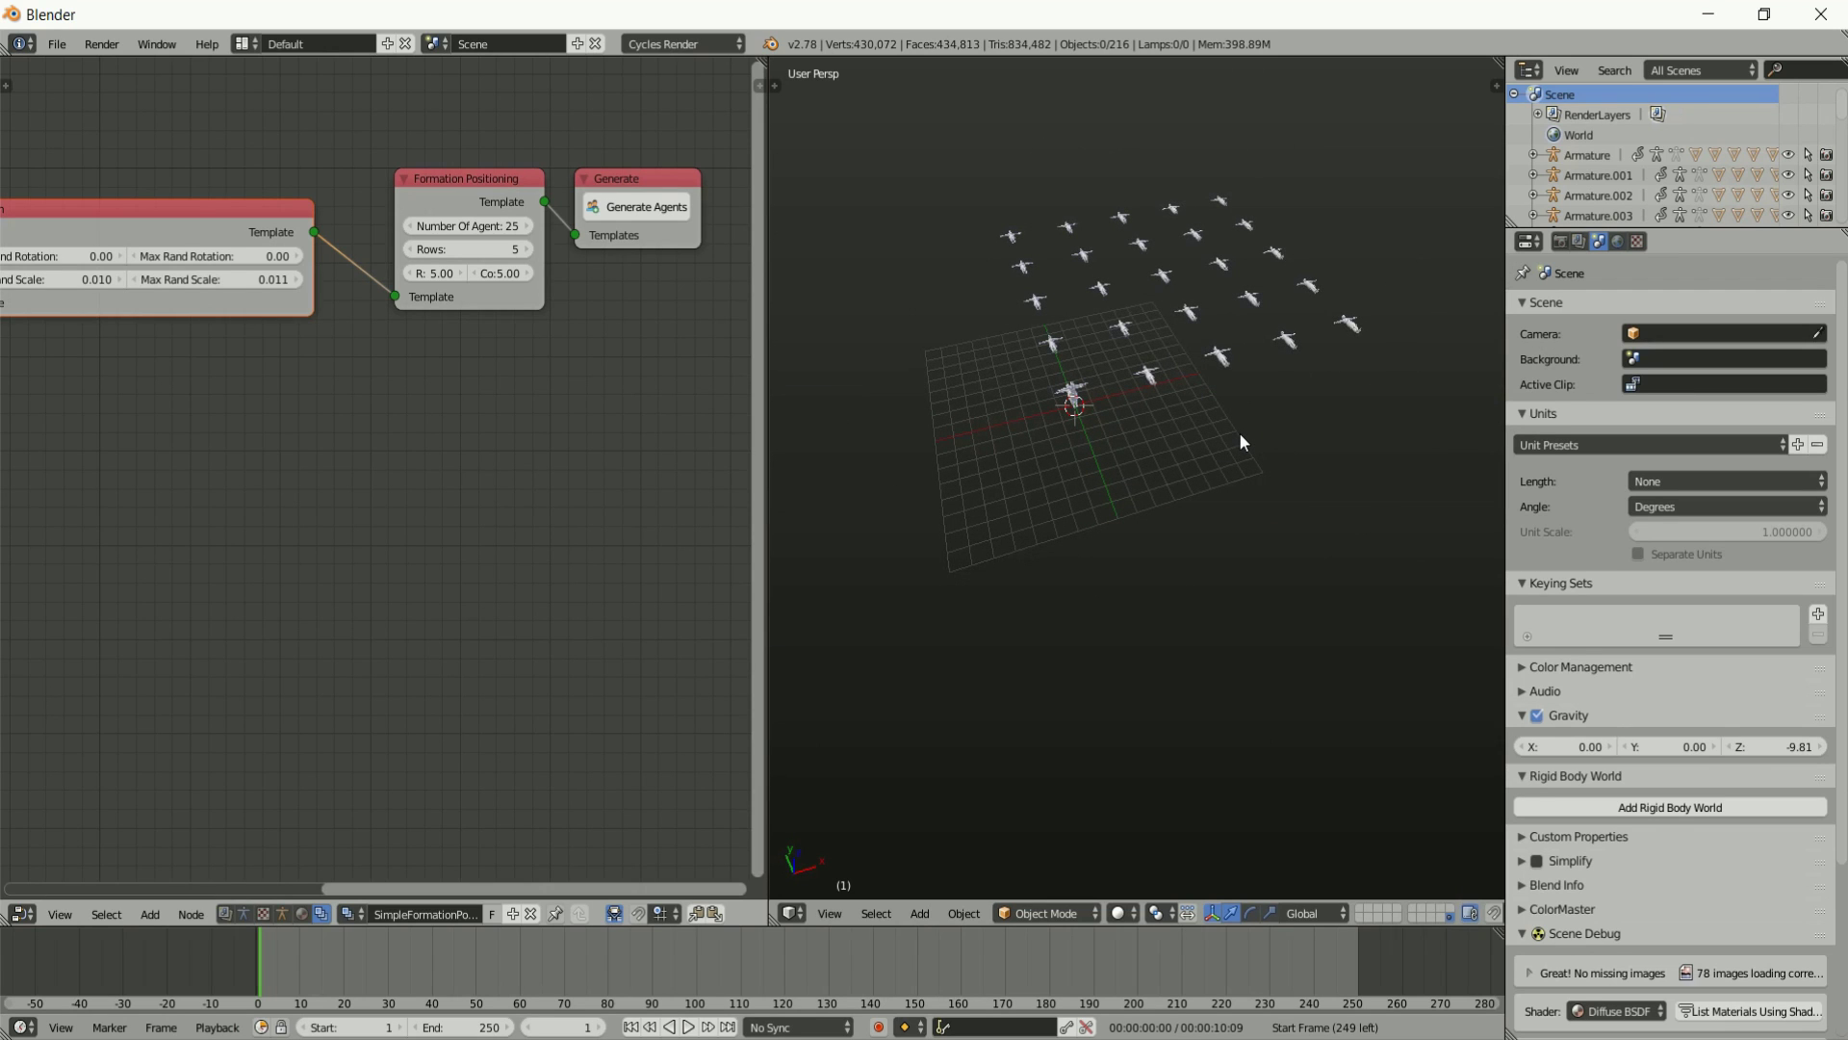
{"action": "scroll", "coordinate": [1325, 387], "scroll_direction": "up", "scroll_amount": 4}
{"action": "scroll", "coordinate": [1207, 300], "scroll_direction": "down", "scroll_amount": 2}
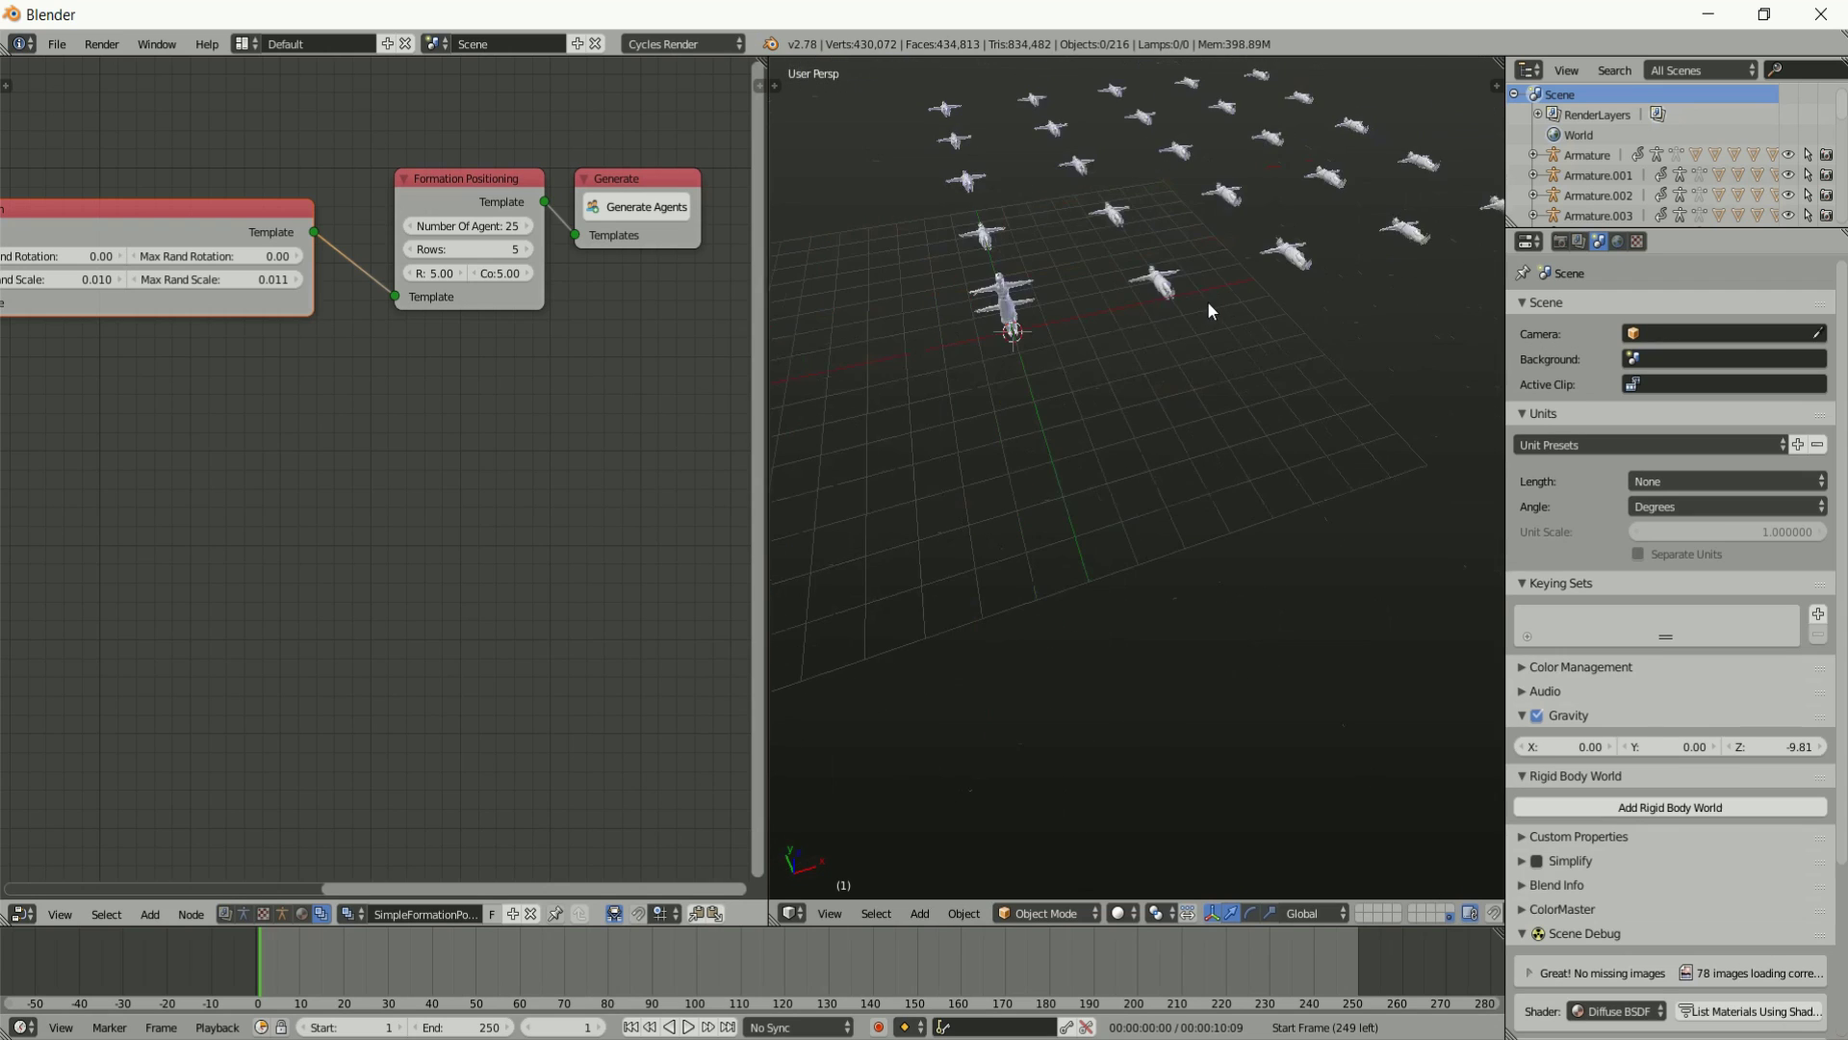
{"action": "middle_click_drag", "start_coordinate": [1176, 269], "coordinate": [1140, 414]}
{"action": "scroll", "coordinate": [1153, 439], "scroll_direction": "up", "scroll_amount": 4}
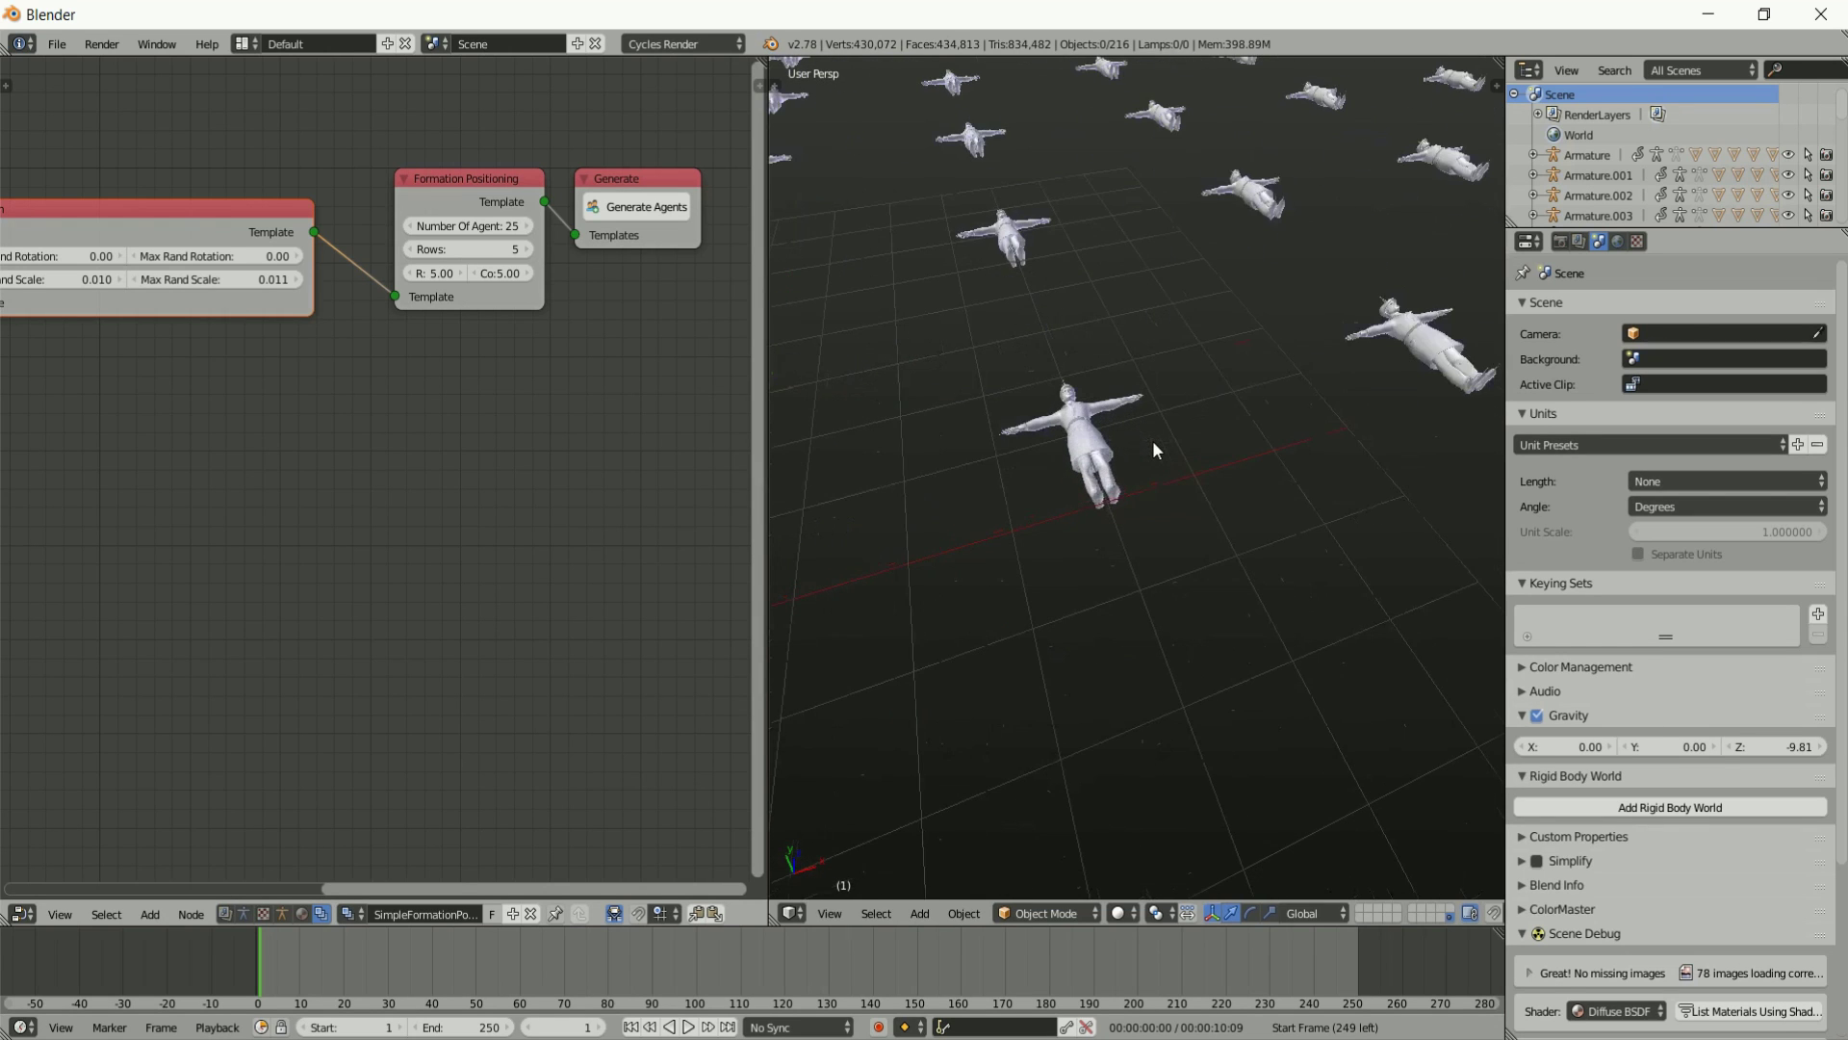
Show only the first scene layer, regenerate the agents on it and inspect how they are oriented.
{"action": "left_click", "coordinate": [1363, 911]}
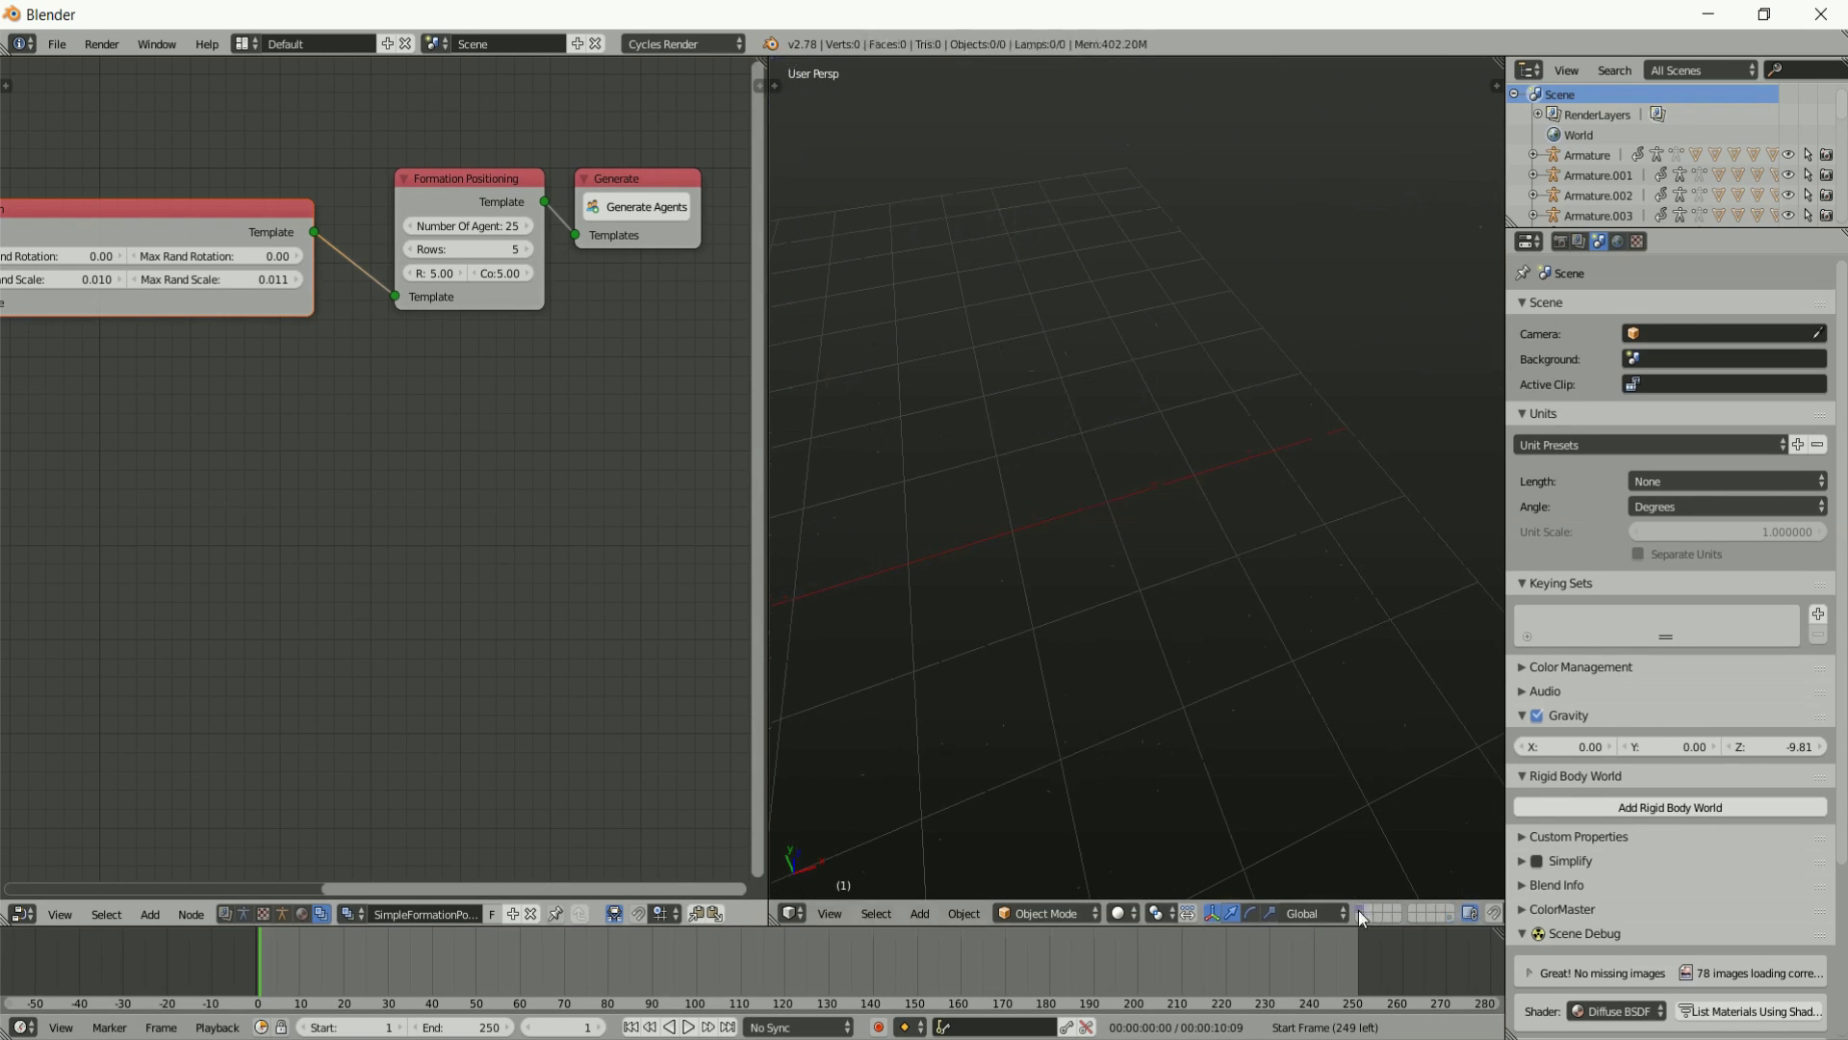
{"action": "left_click", "coordinate": [637, 206]}
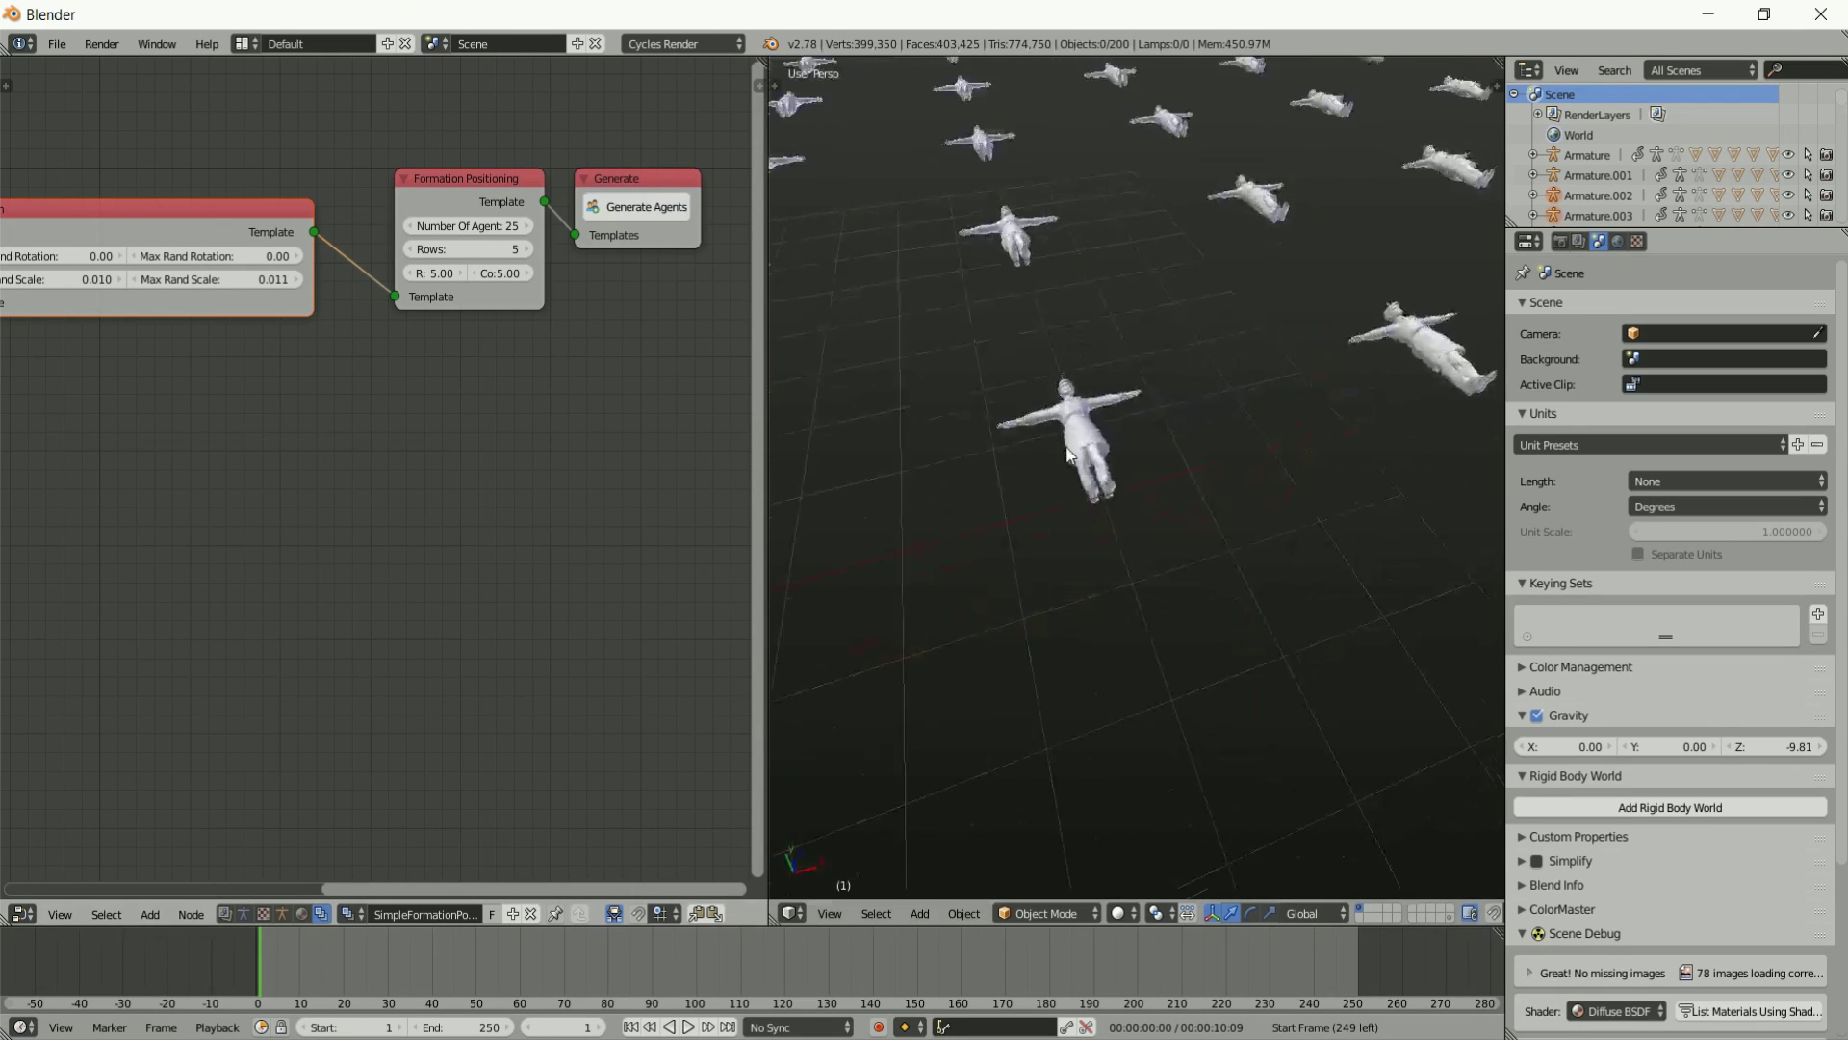
{"action": "middle_click_drag", "start_coordinate": [1109, 337], "coordinate": [1427, 400]}
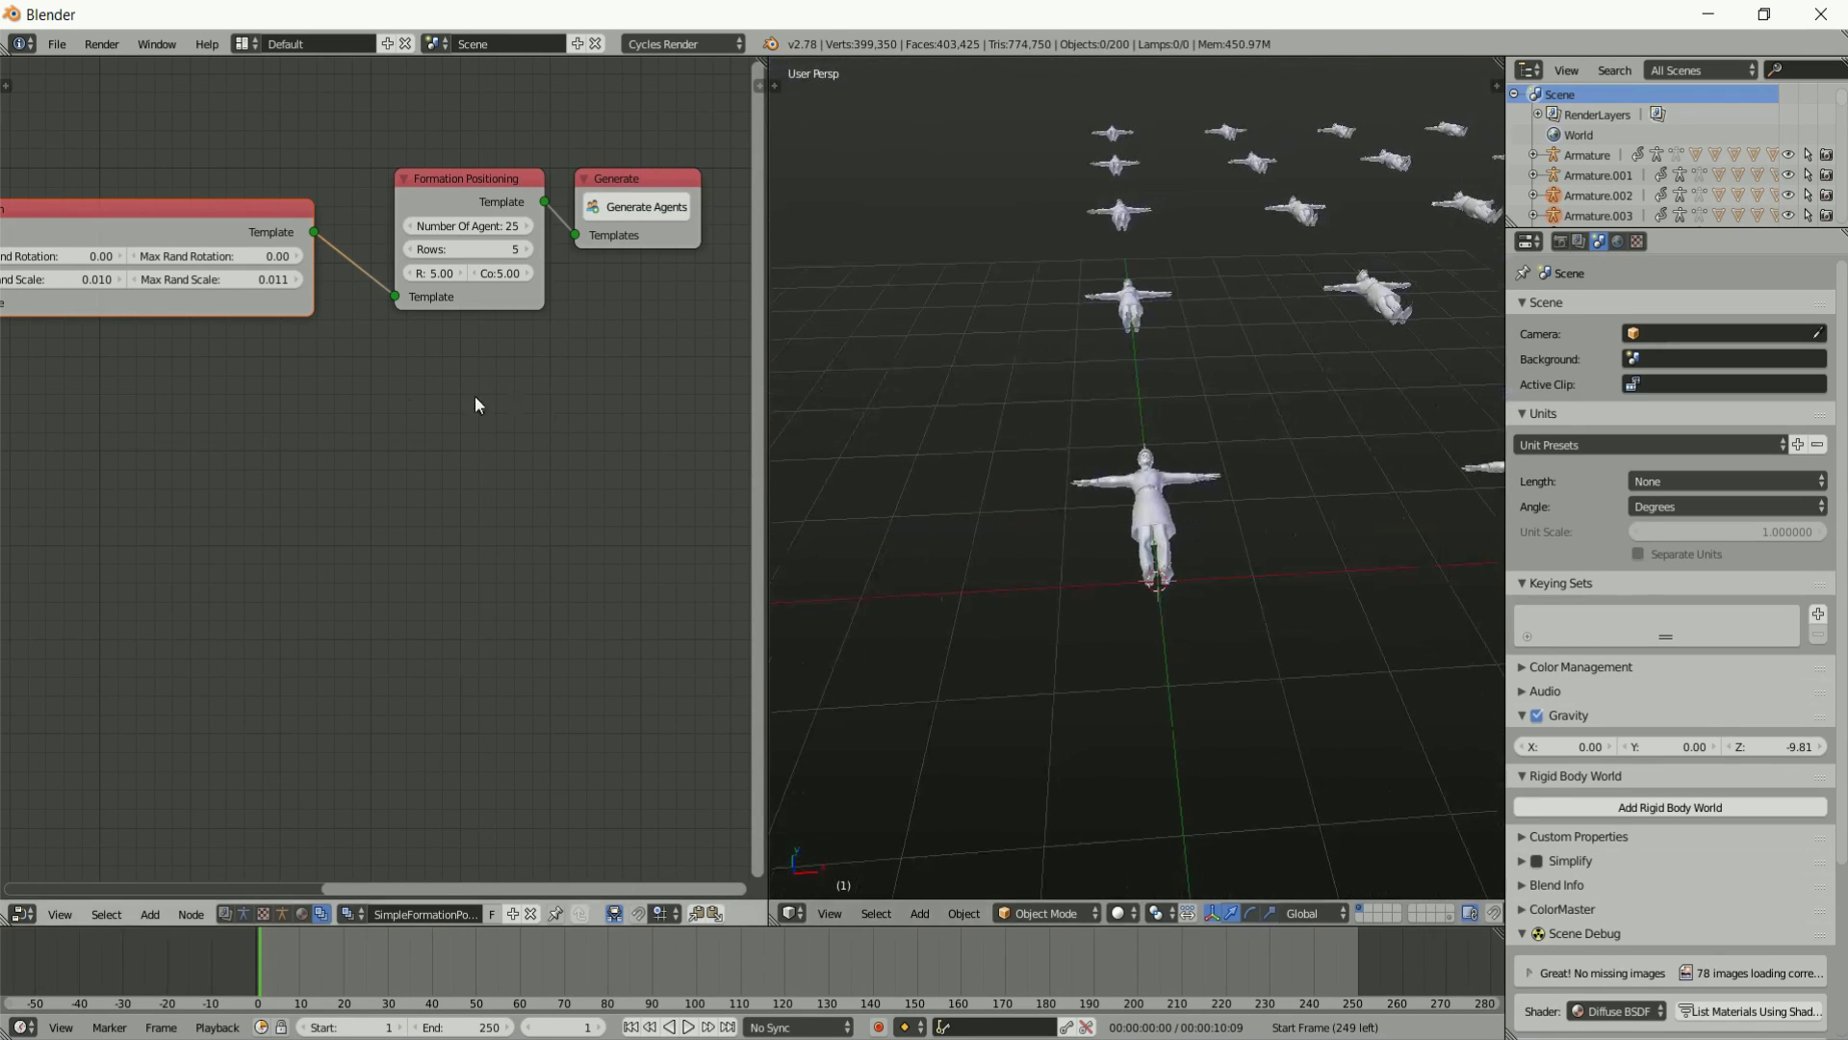
Add an Offset positioning node in the free space below the Random node.
{"action": "middle_click_drag", "start_coordinate": [394, 403], "coordinate": [610, 458]}
{"action": "scroll", "coordinate": [378, 430], "scroll_direction": "up", "scroll_amount": 2}
{"action": "scroll", "coordinate": [377, 428], "scroll_direction": "down", "scroll_amount": 2}
{"action": "middle_click_drag", "start_coordinate": [369, 377], "coordinate": [369, 418]}
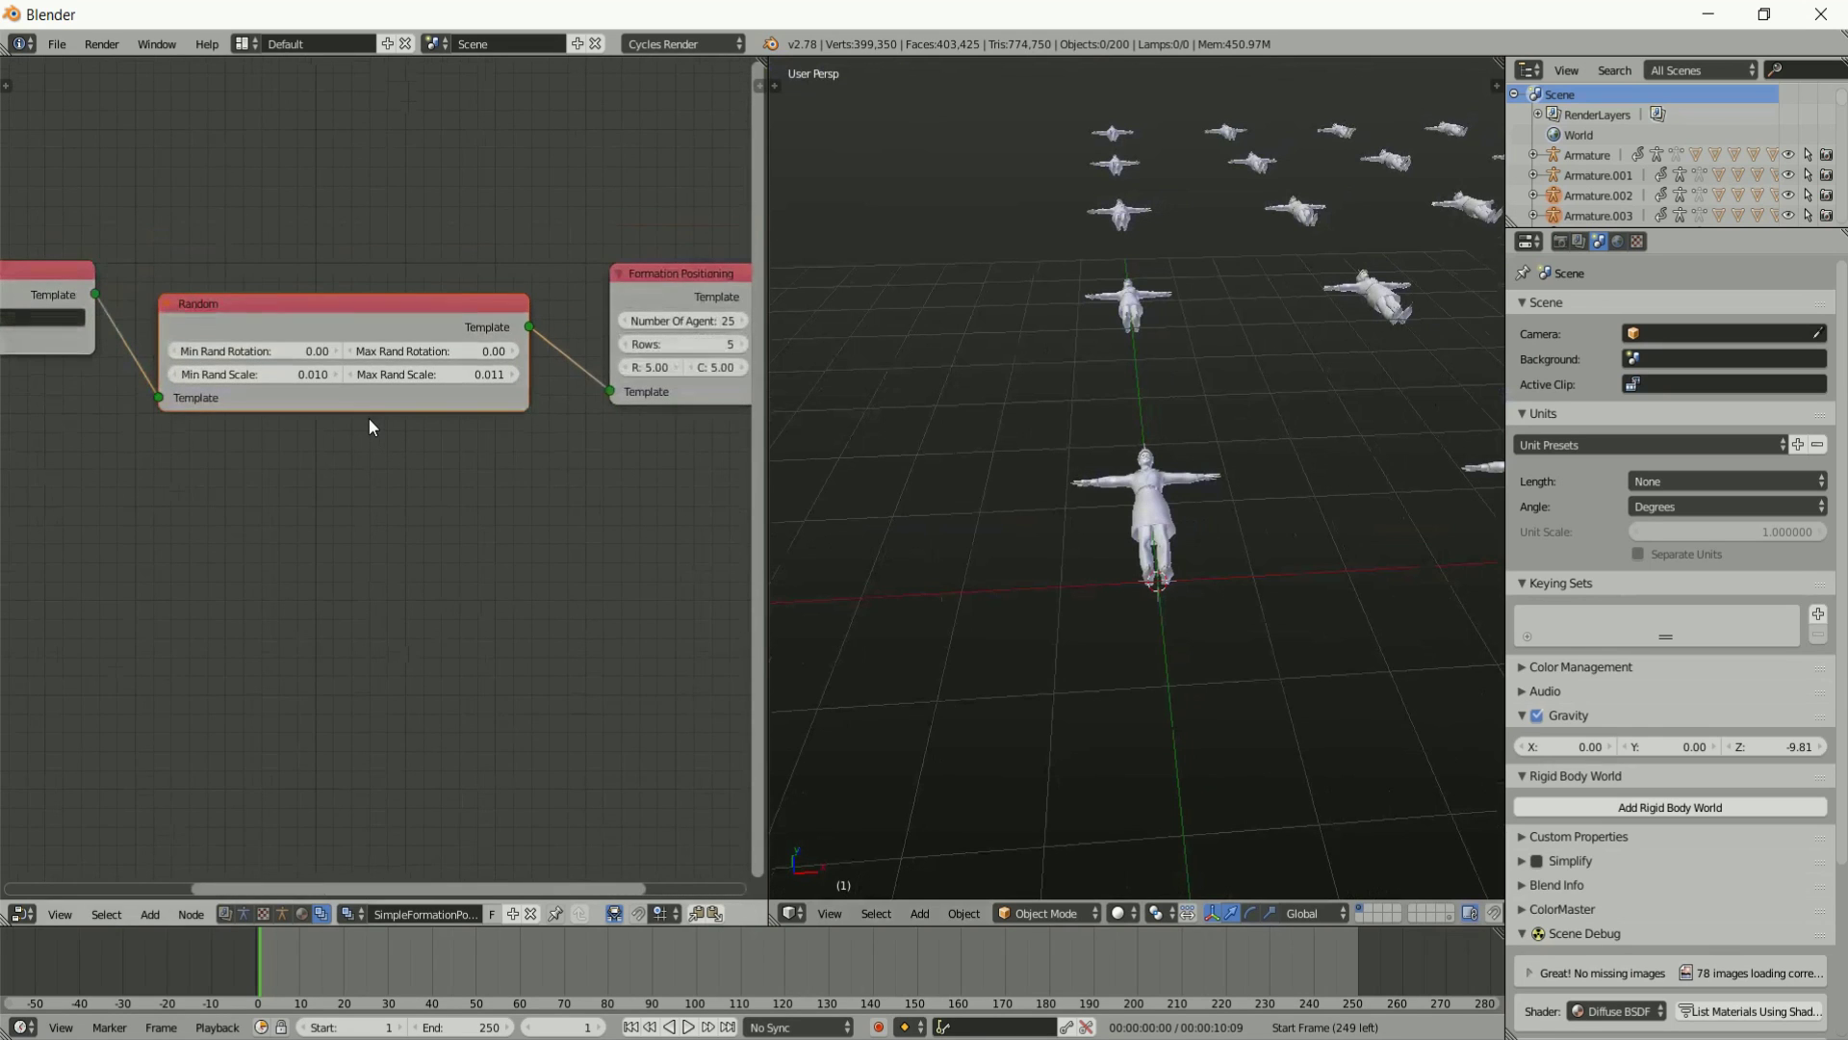
{"action": "key", "text": "shift+a"}
{"action": "mouse_move", "coordinate": [366, 440]}
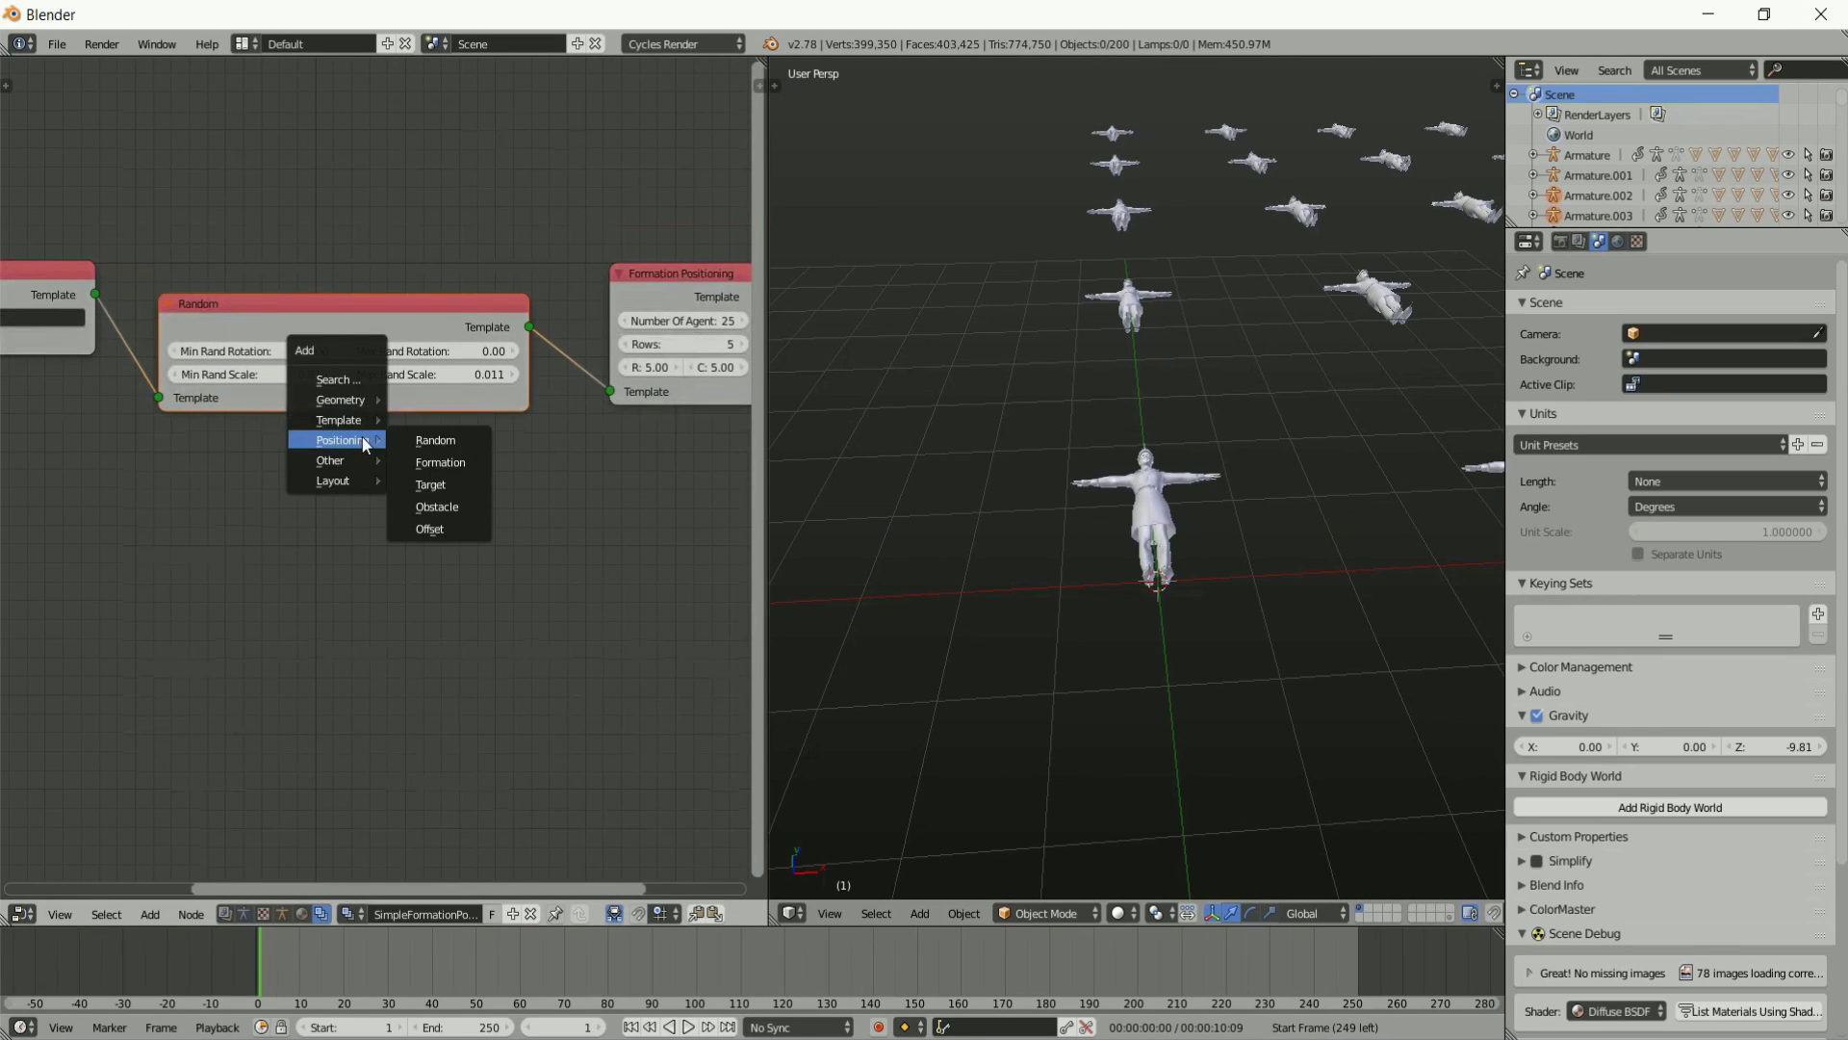
{"action": "left_click", "coordinate": [445, 506]}
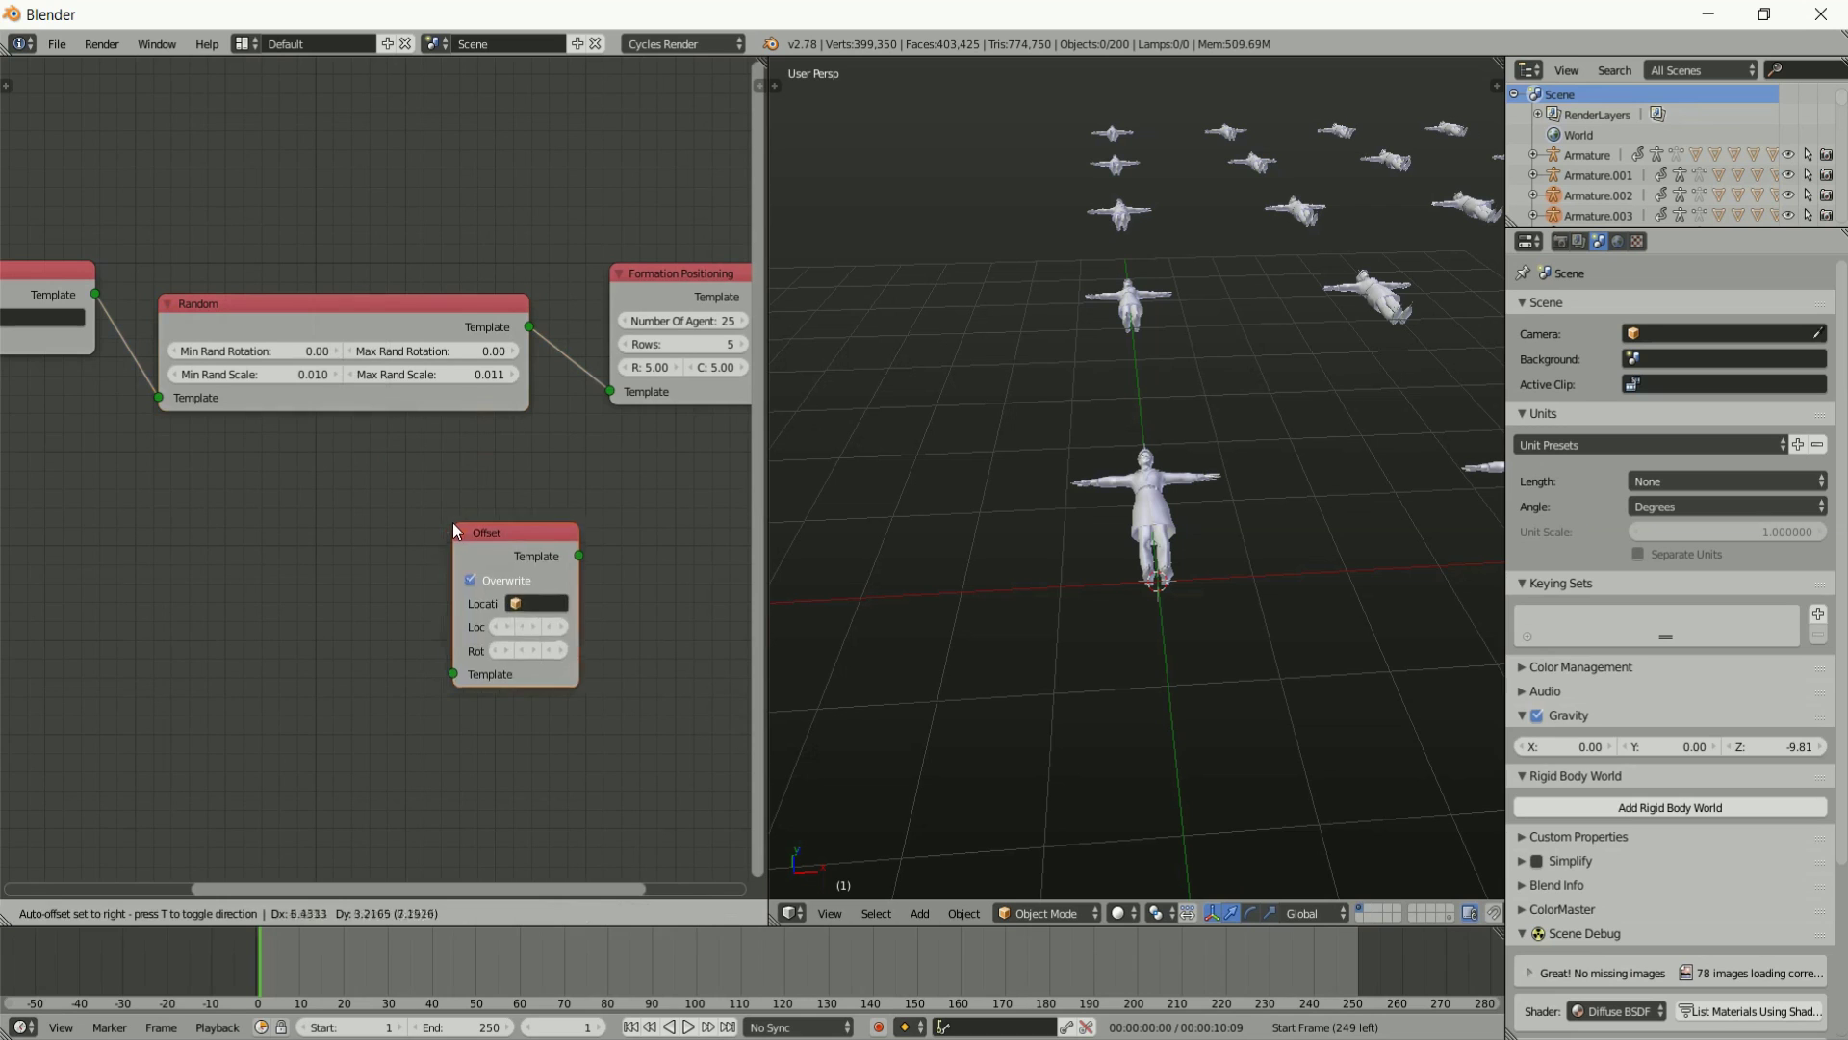
{"action": "left_click", "coordinate": [393, 487]}
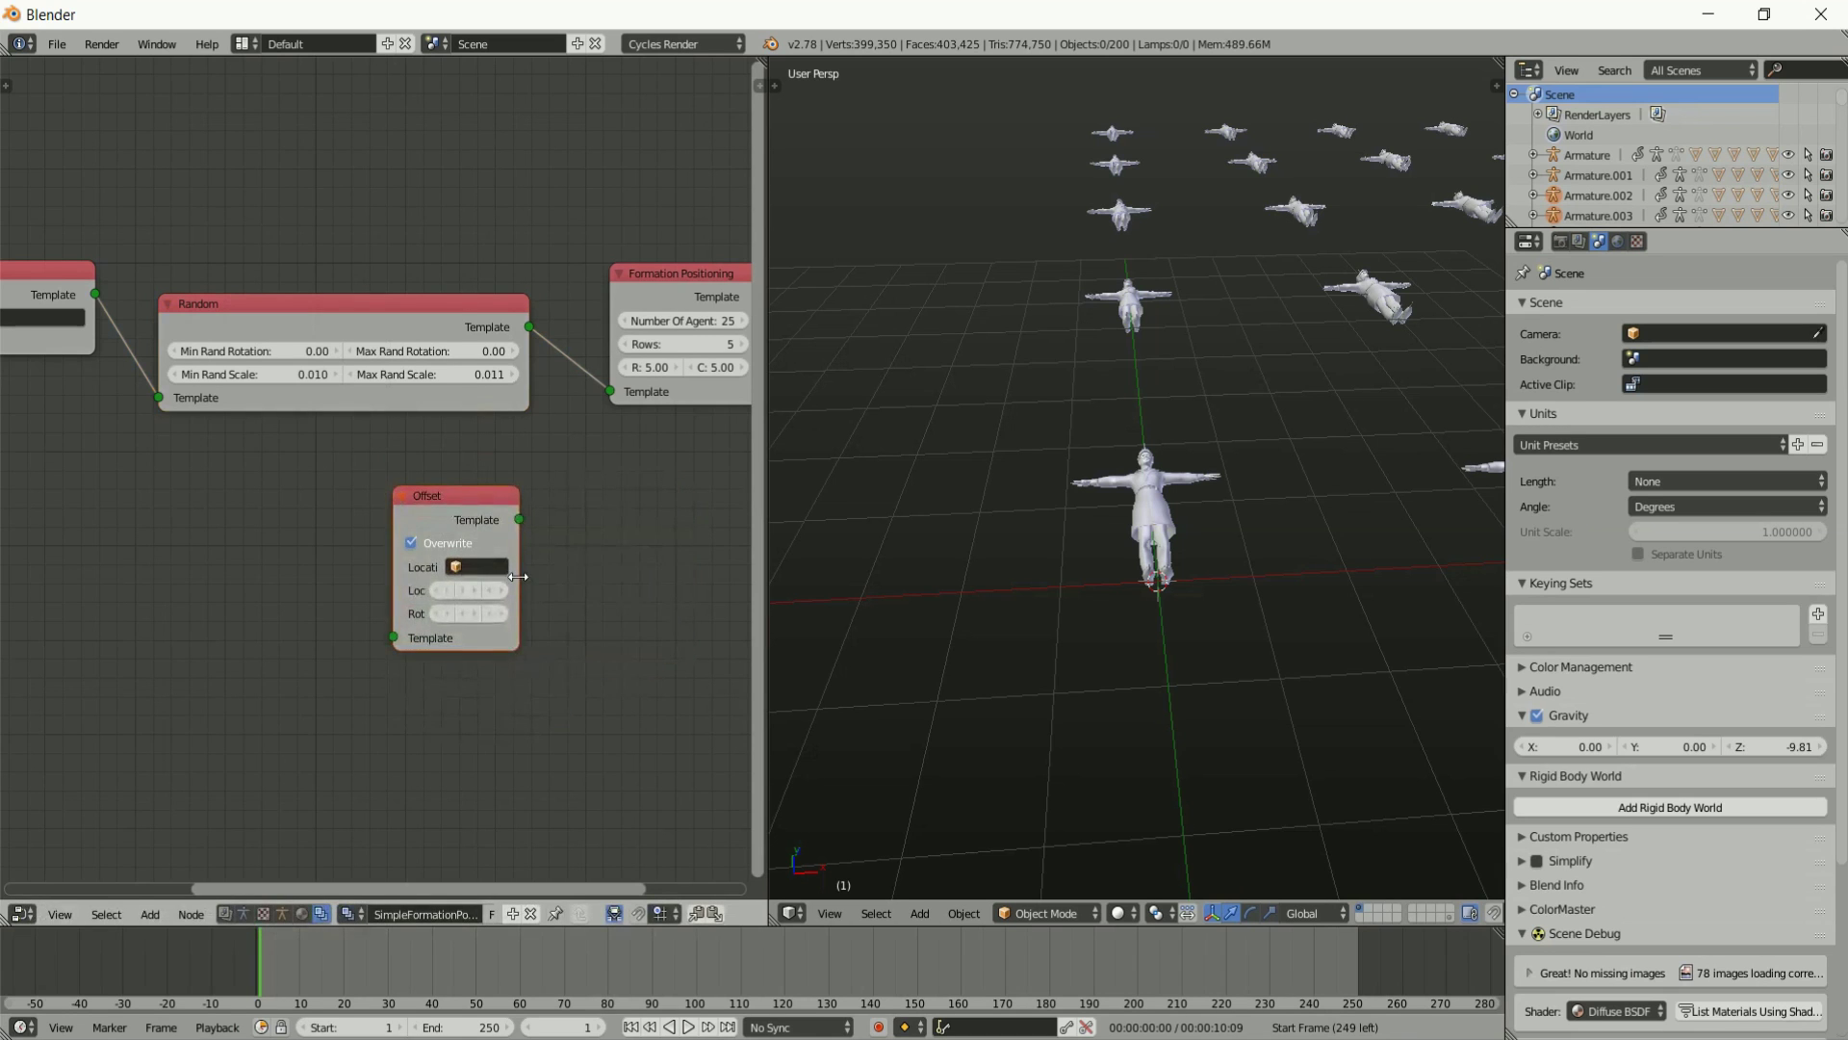
Widen the Offset node until its fields are readable and insert it between Random and Formation Positioning.
{"action": "left_click_drag", "start_coordinate": [518, 576], "coordinate": [700, 553]}
{"action": "left_click_drag", "start_coordinate": [512, 499], "coordinate": [409, 495]}
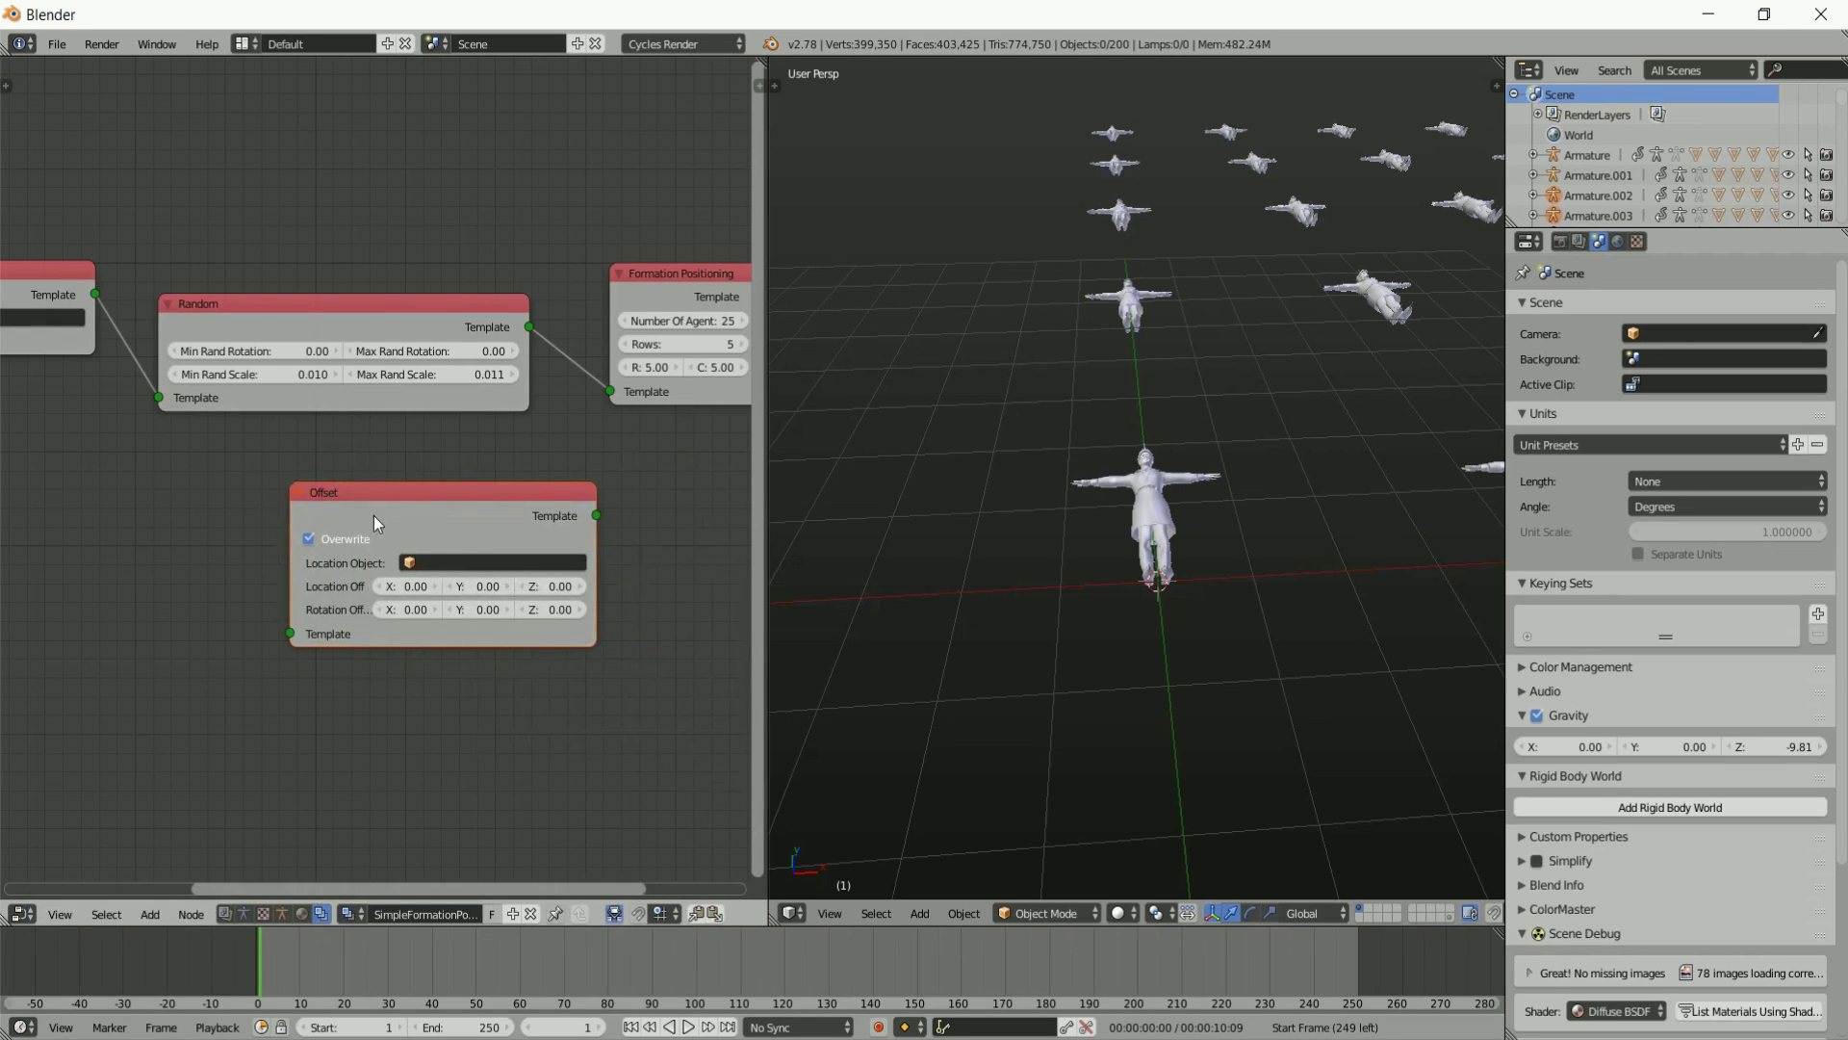
{"action": "left_click_drag", "start_coordinate": [374, 516], "coordinate": [635, 315]}
{"action": "middle_click_drag", "start_coordinate": [858, 508], "coordinate": [780, 493]}
{"action": "middle_click_drag", "start_coordinate": [622, 489], "coordinate": [269, 499]}
{"action": "scroll", "coordinate": [270, 500], "scroll_direction": "up", "scroll_amount": 1}
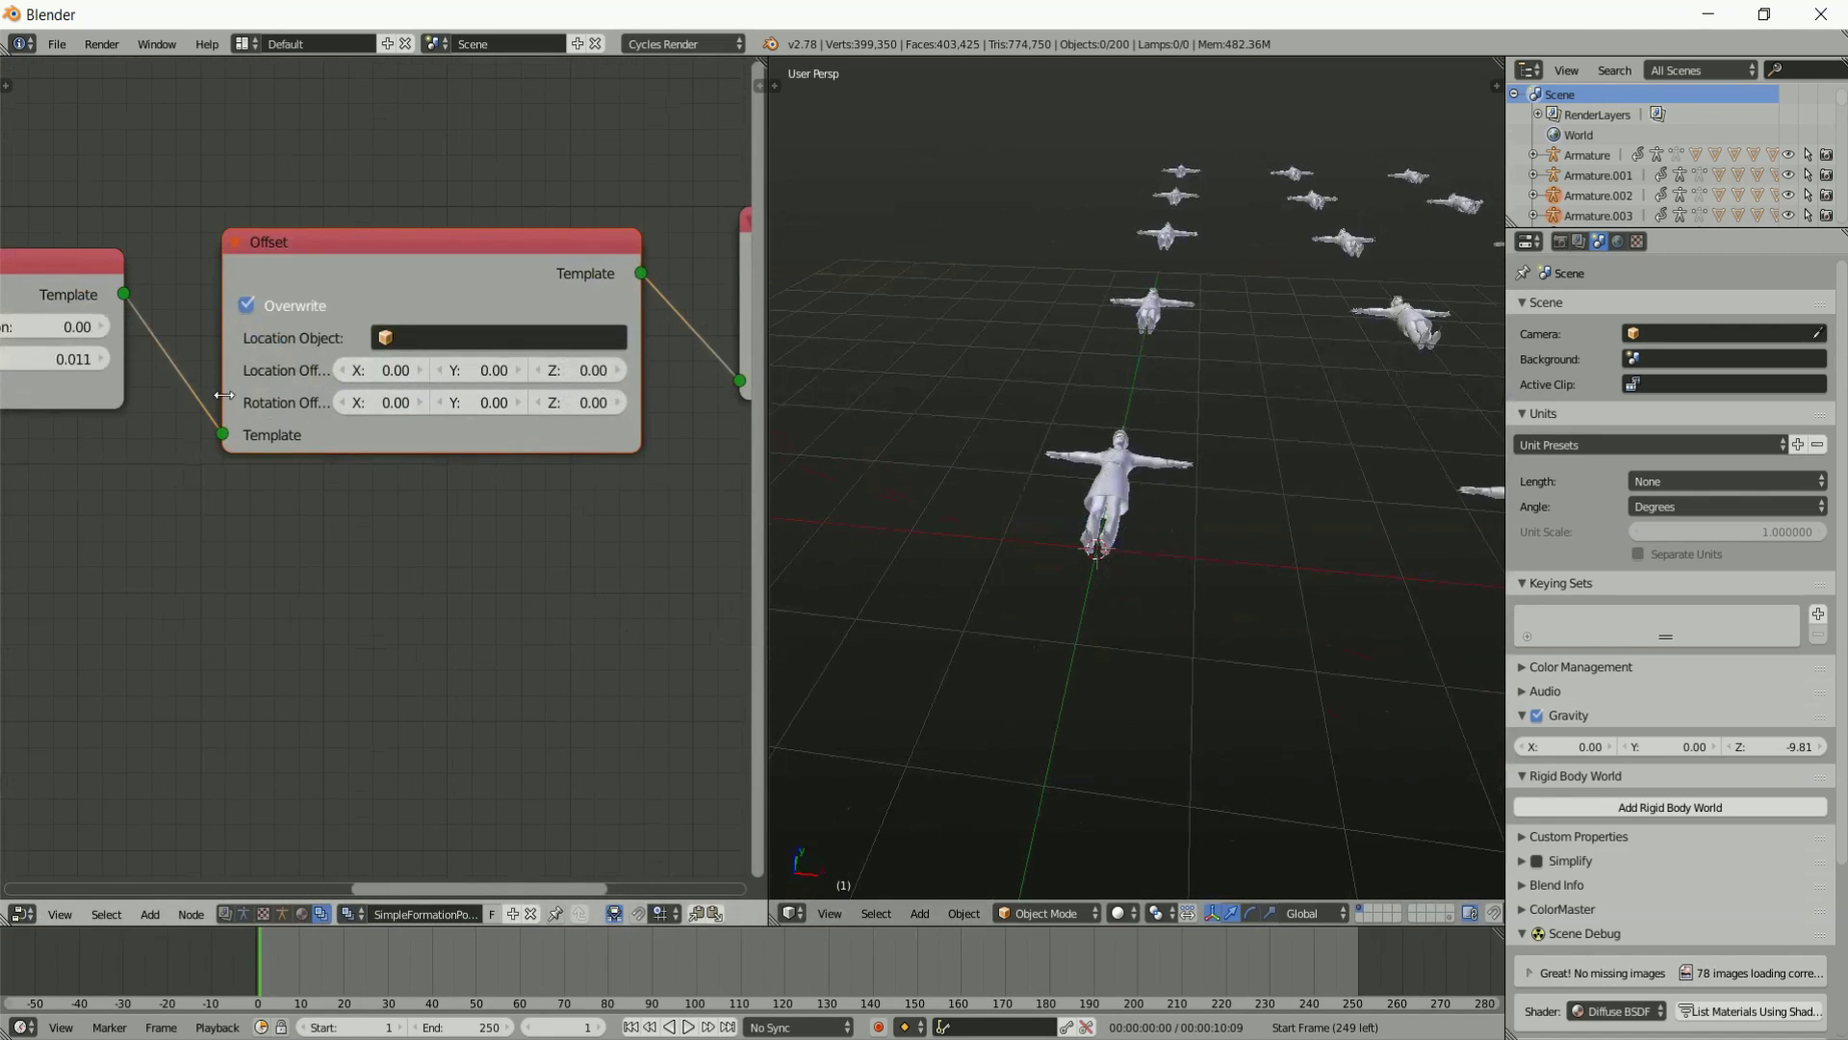
{"action": "left_click_drag", "start_coordinate": [226, 393], "coordinate": [155, 393]}
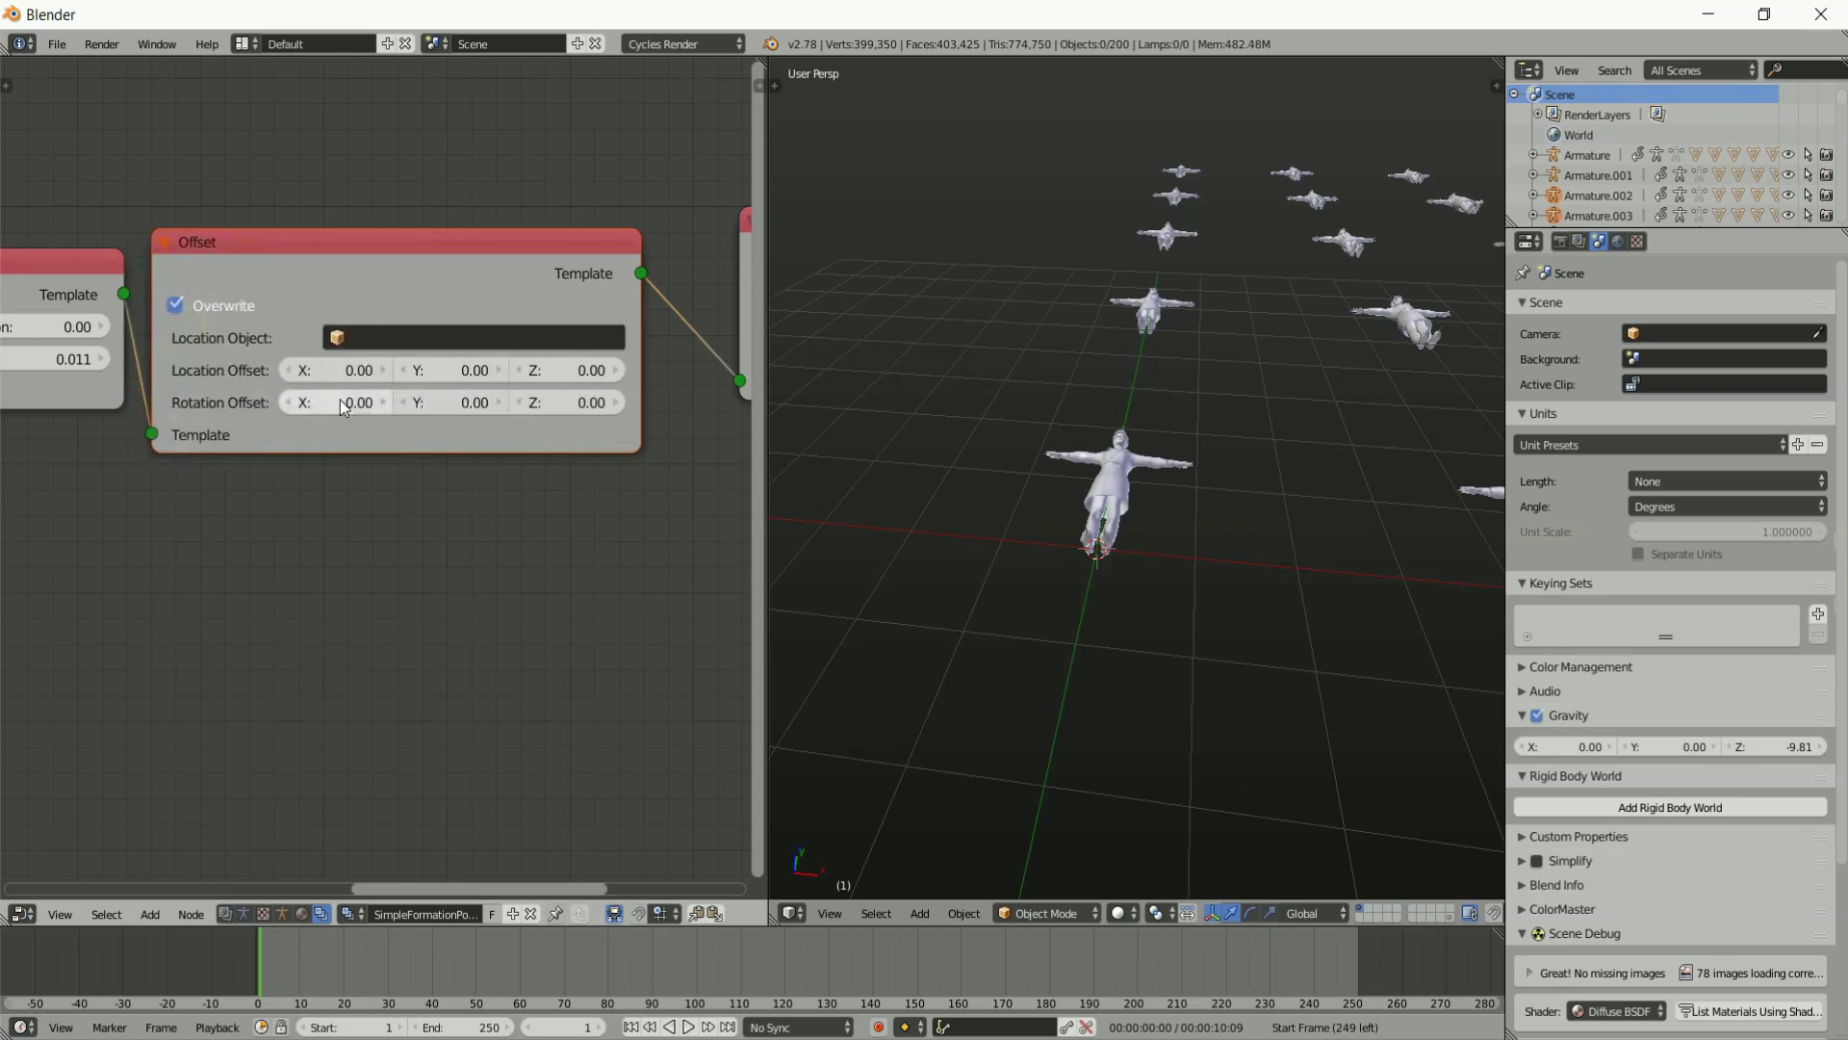
Set the Offset node's X rotation offset to -90 and regenerate the agents to check their orientation.
{"action": "type", "text": "-90"}
{"action": "key", "text": "Return"}
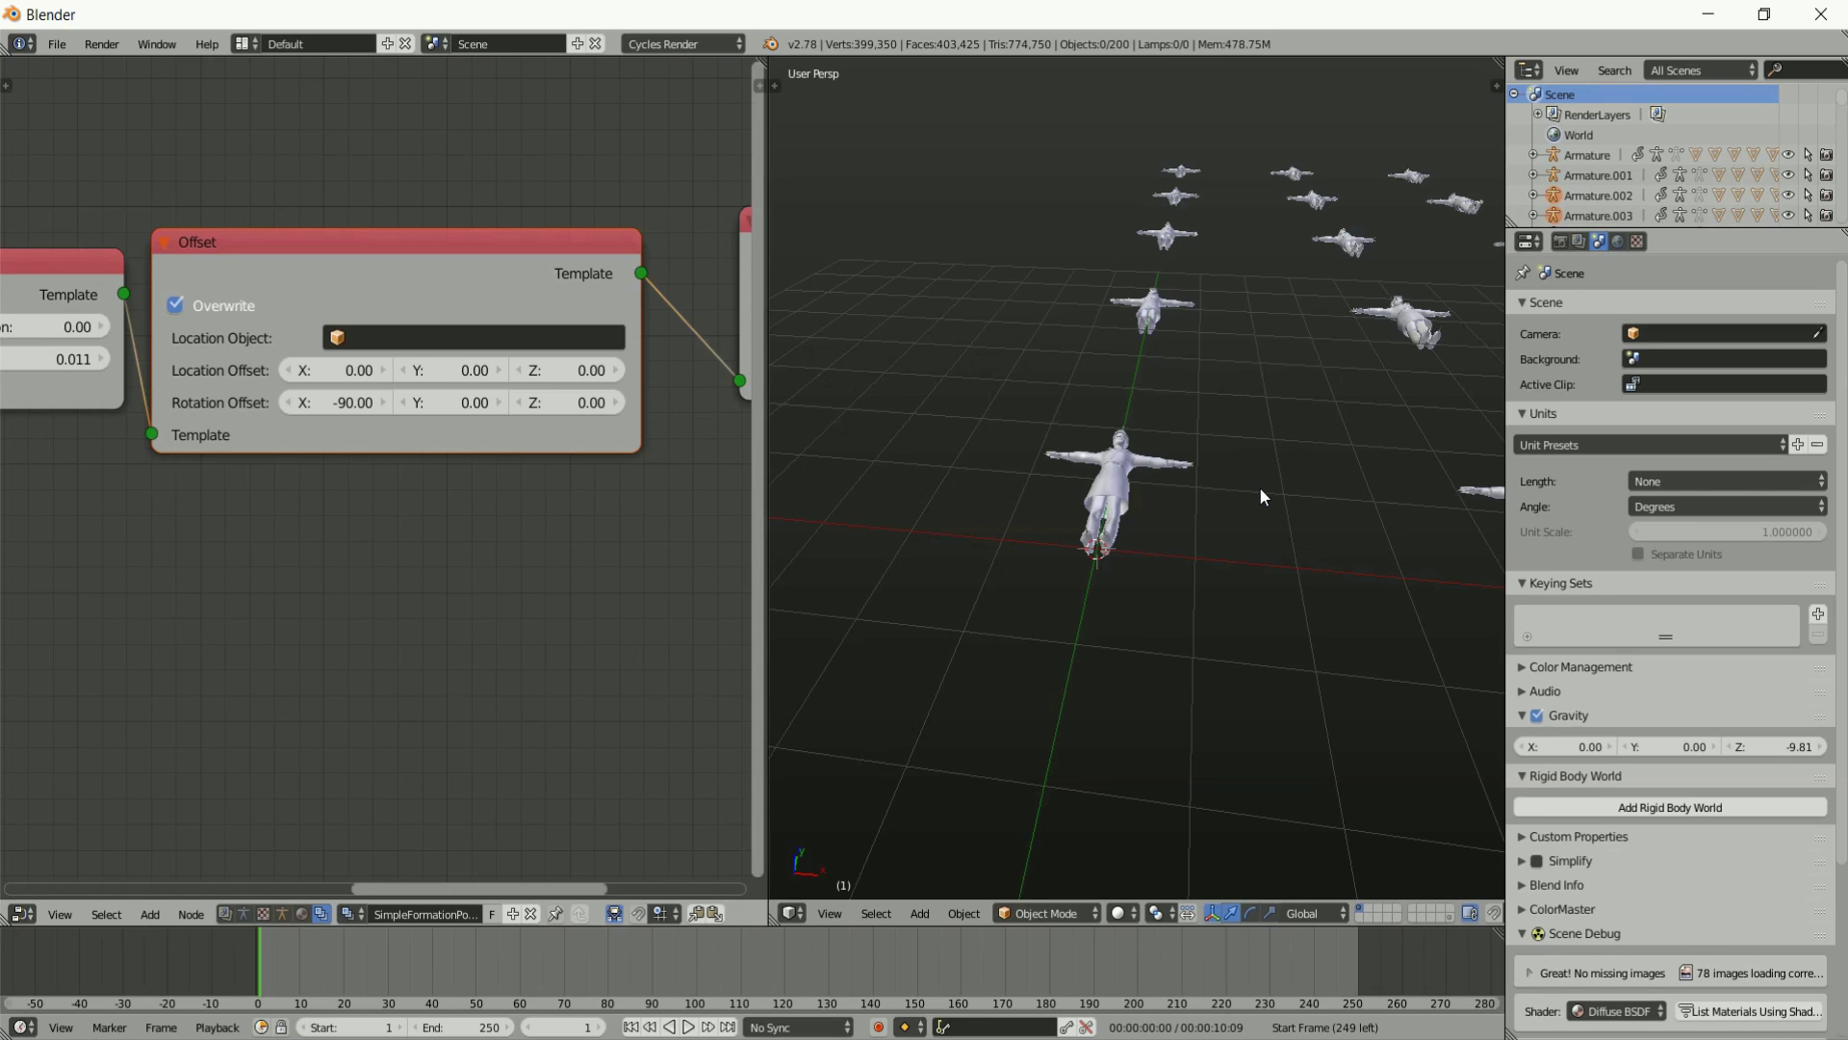
{"action": "middle_click_drag", "start_coordinate": [591, 578], "coordinate": [111, 572]}
{"action": "left_click", "coordinate": [587, 262]}
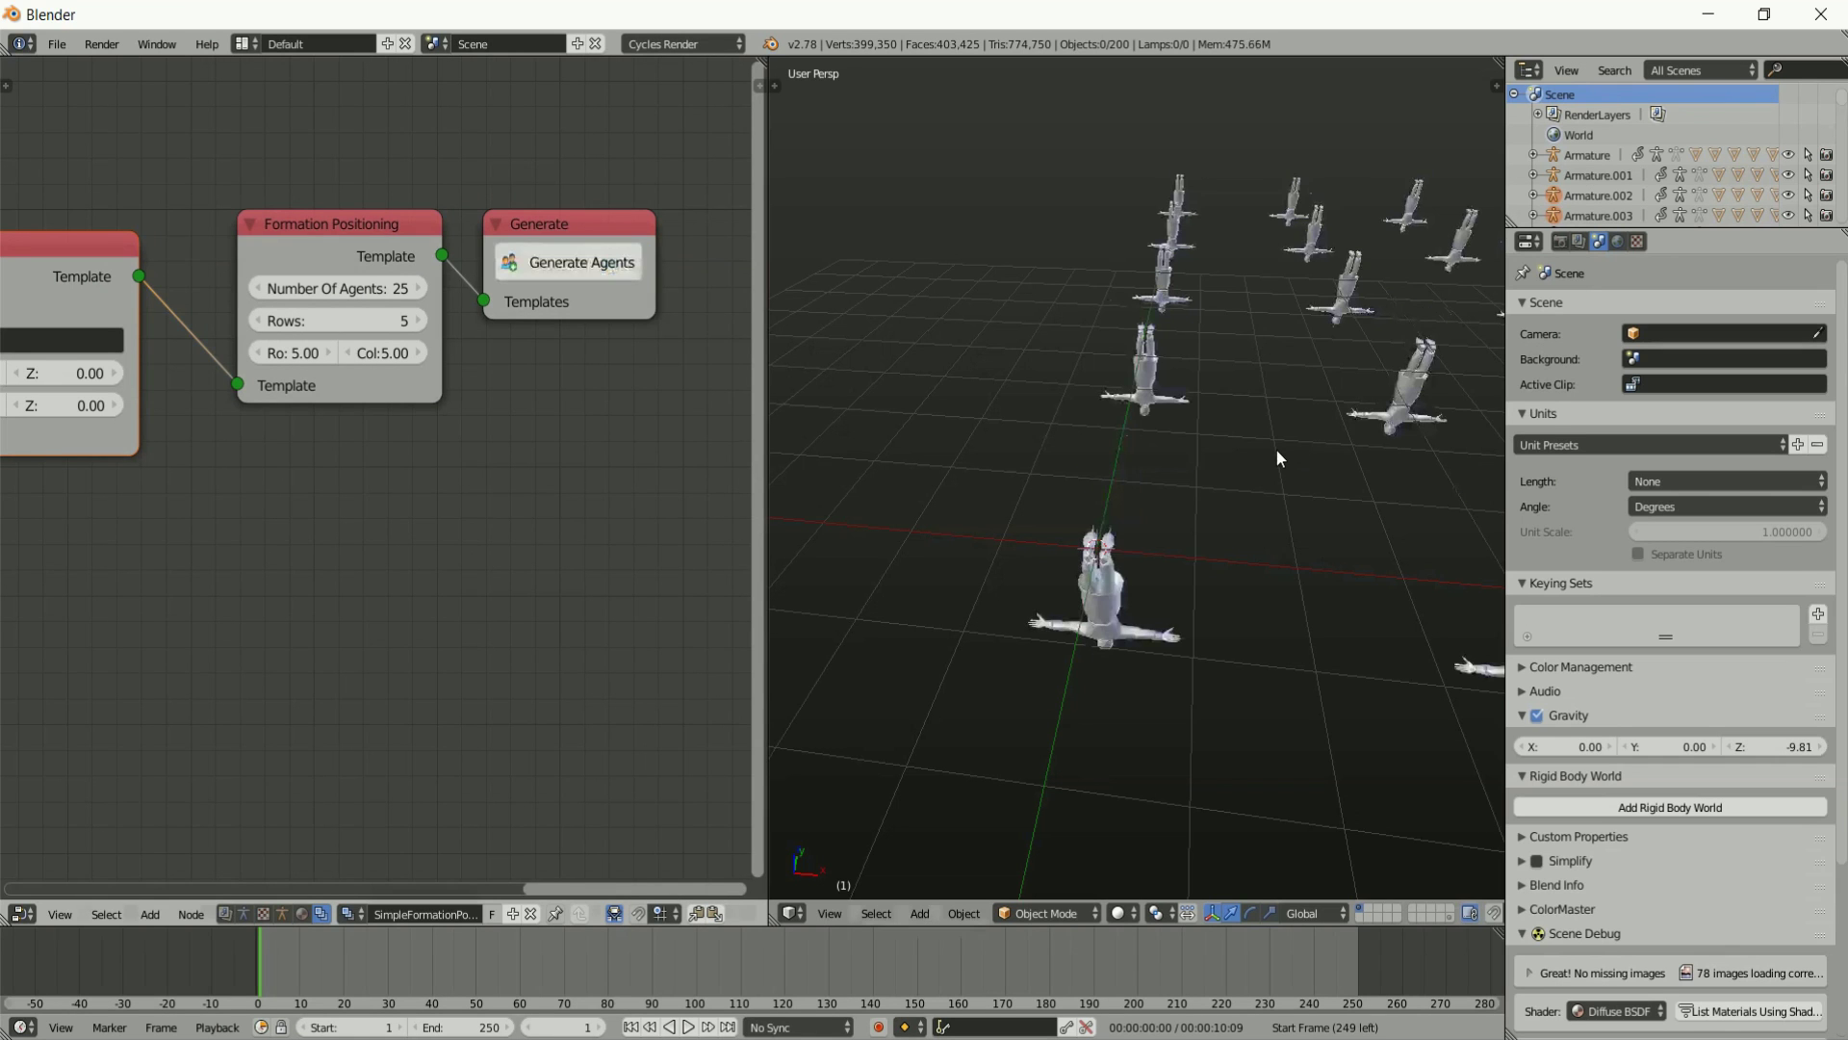
{"action": "middle_click_drag", "start_coordinate": [1274, 448], "coordinate": [888, 452]}
Set the Offset node's X rotation offset to 90, regenerate the agents and inspect the formation.
{"action": "middle_click_drag", "start_coordinate": [614, 411], "coordinate": [235, 449]}
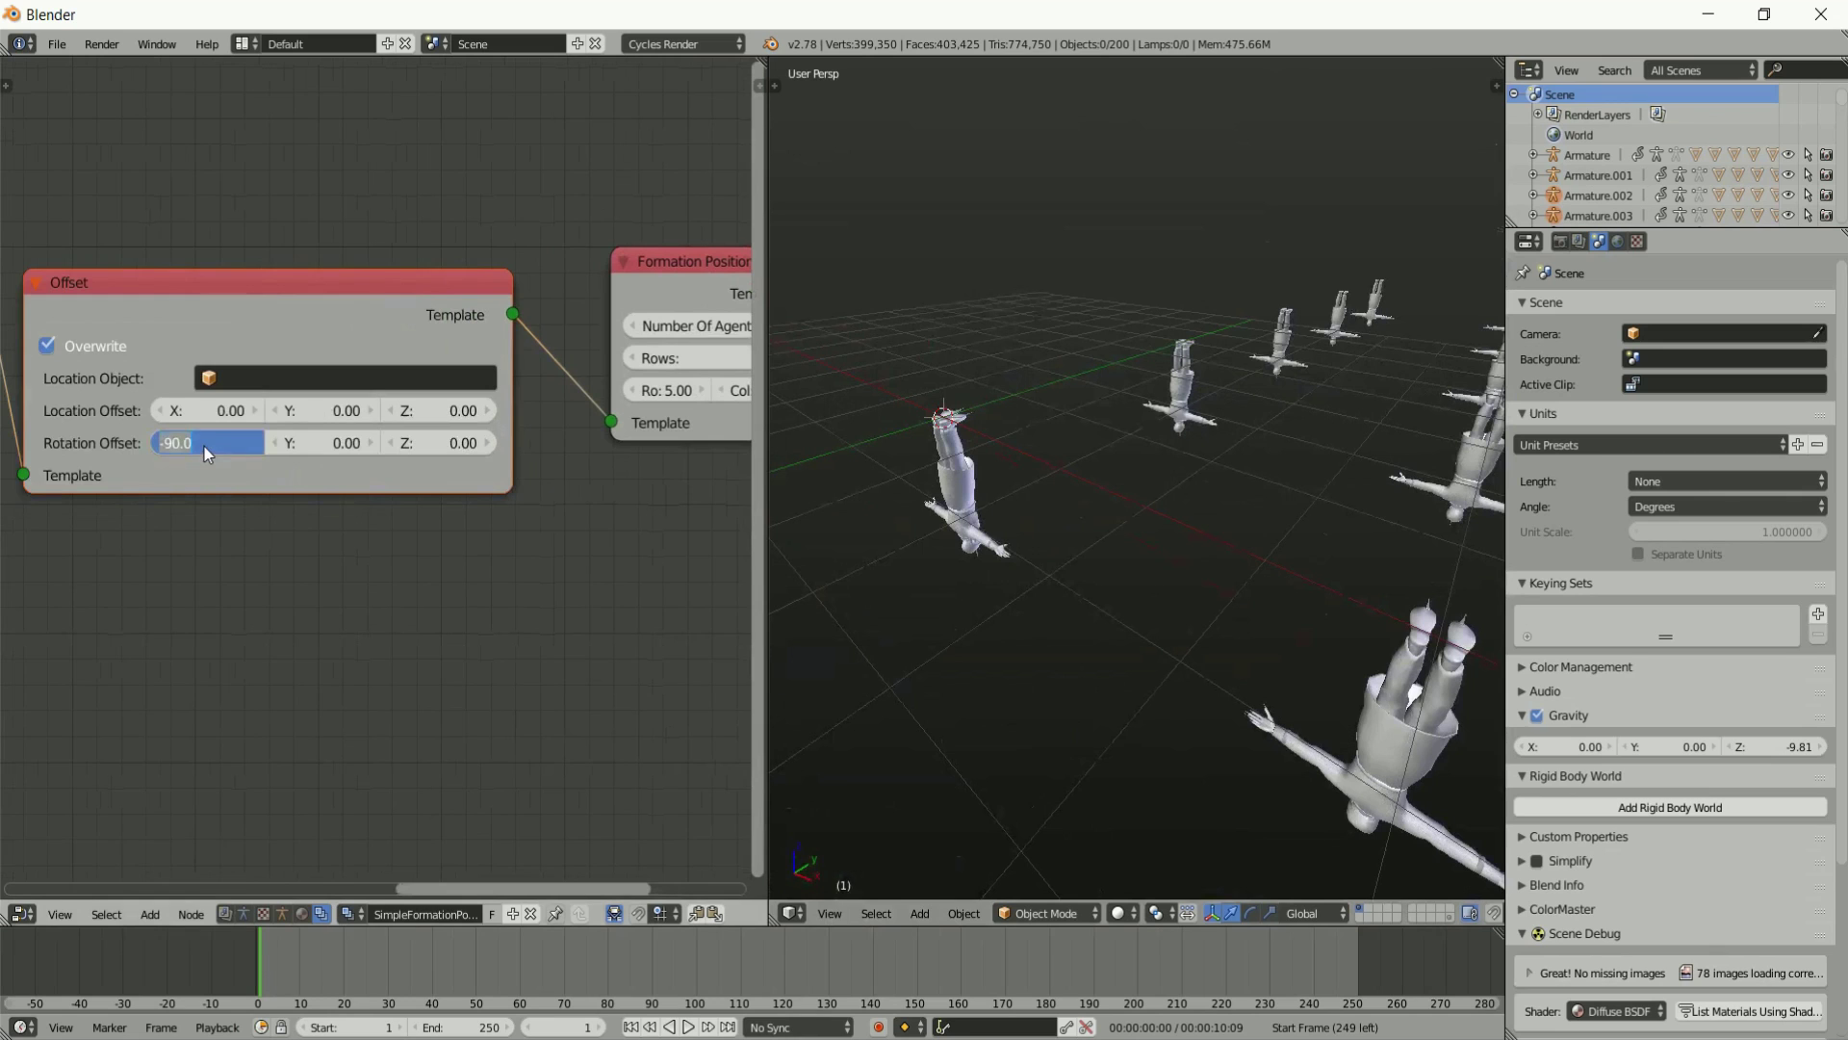
{"action": "type", "text": "90"}
{"action": "key", "text": "Return"}
{"action": "middle_click_drag", "start_coordinate": [376, 504], "coordinate": [63, 515]}
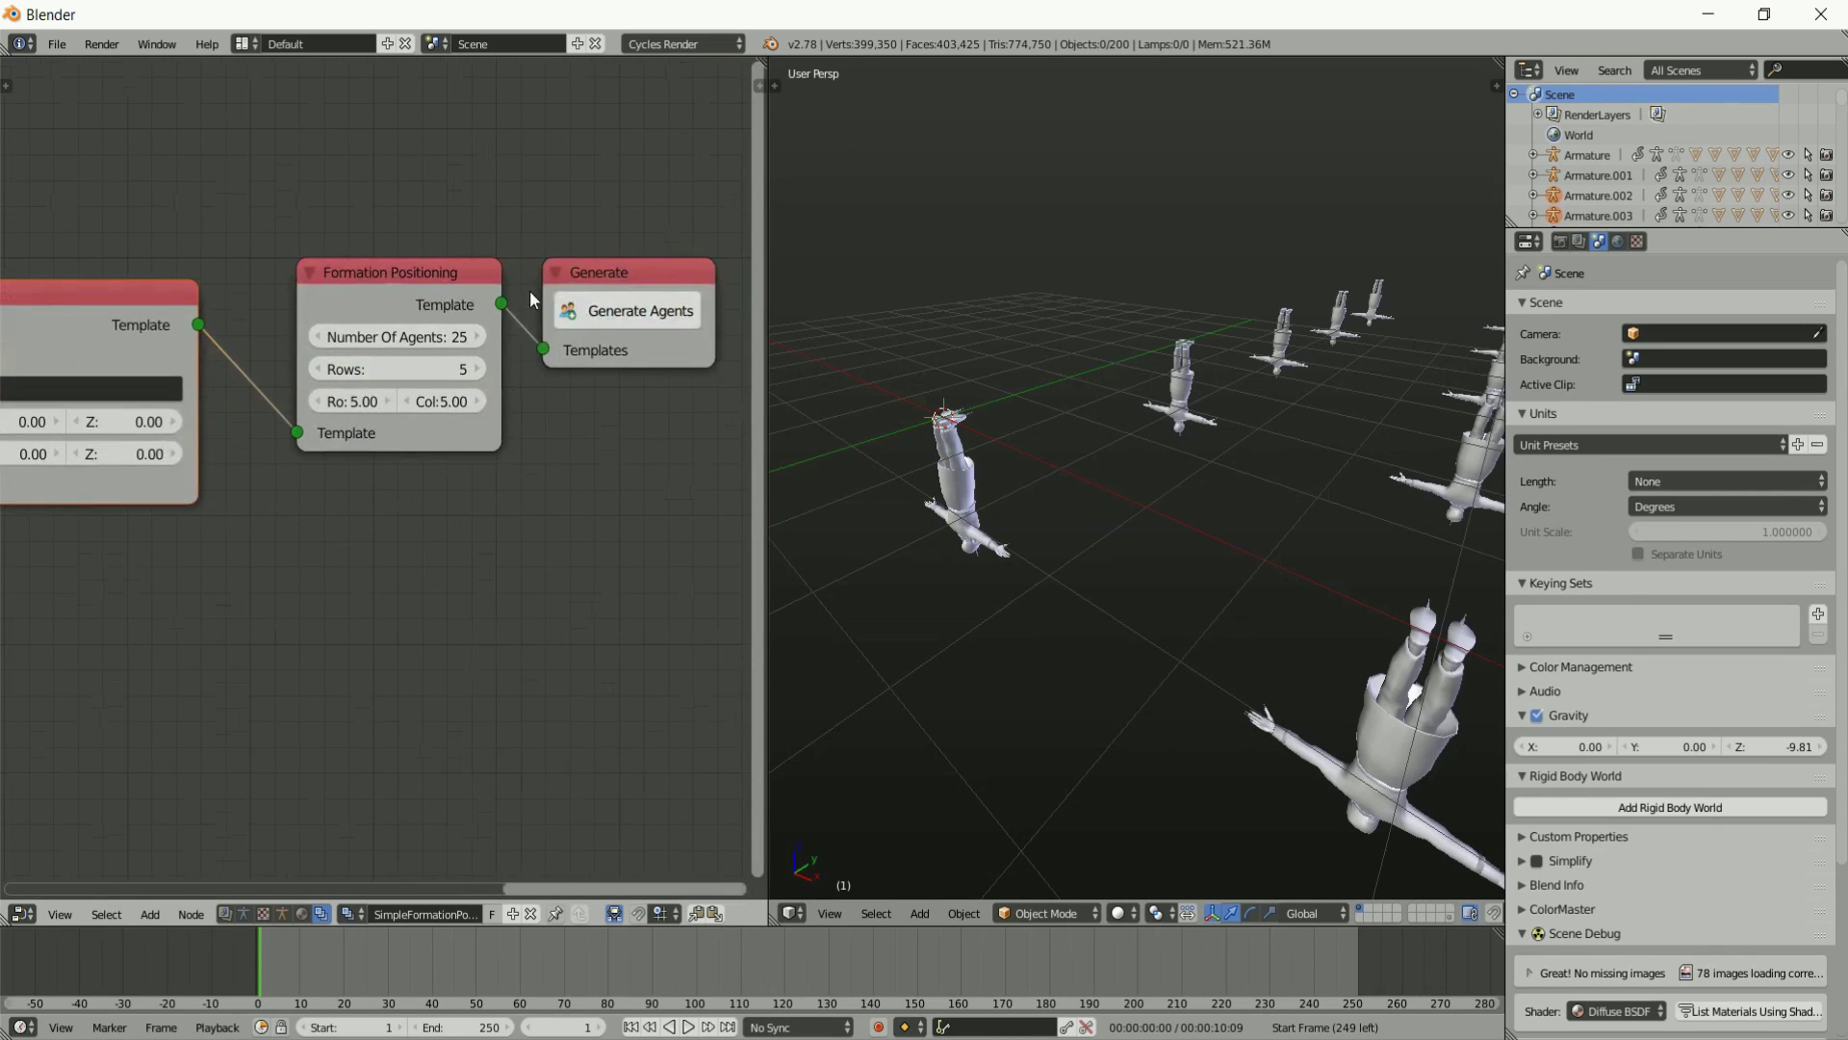
{"action": "left_click", "coordinate": [568, 301]}
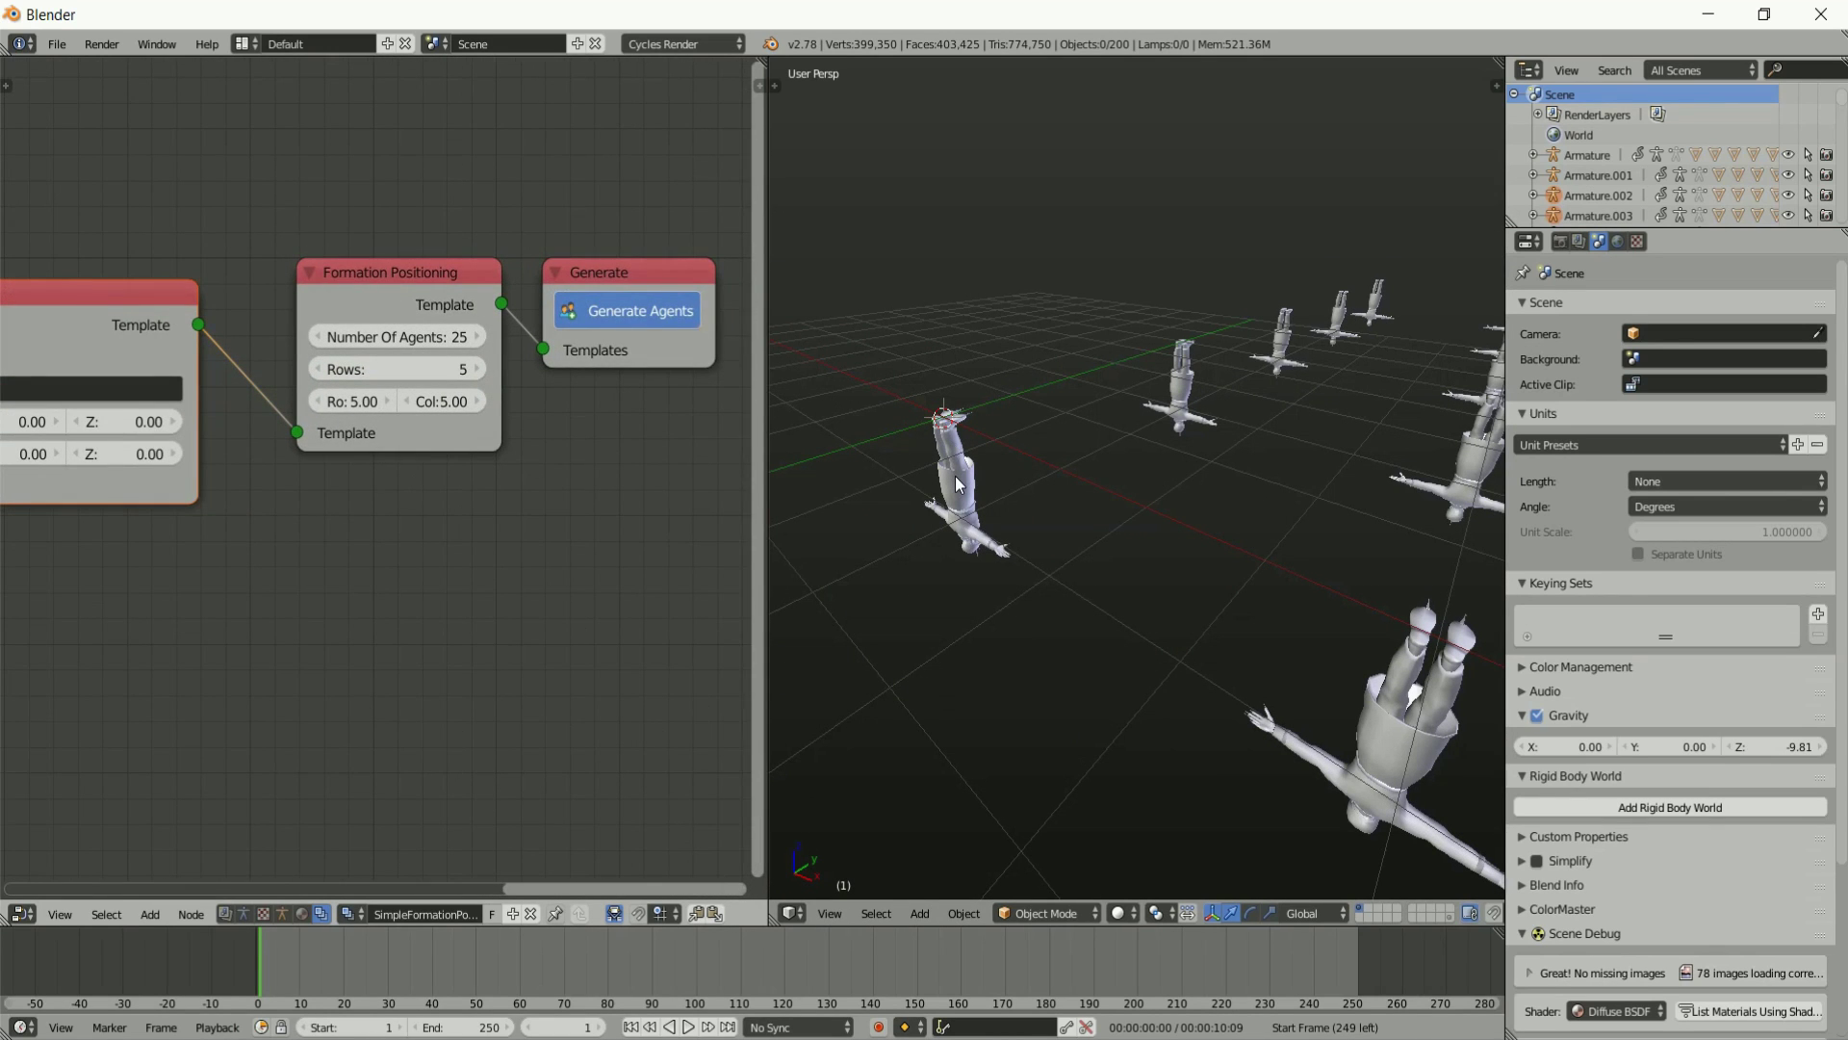
{"action": "middle_click_drag", "start_coordinate": [955, 475], "coordinate": [1113, 400]}
Play the animation briefly, stop it, return to the first frame and look at the agents up close.
{"action": "key", "text": "alt+a"}
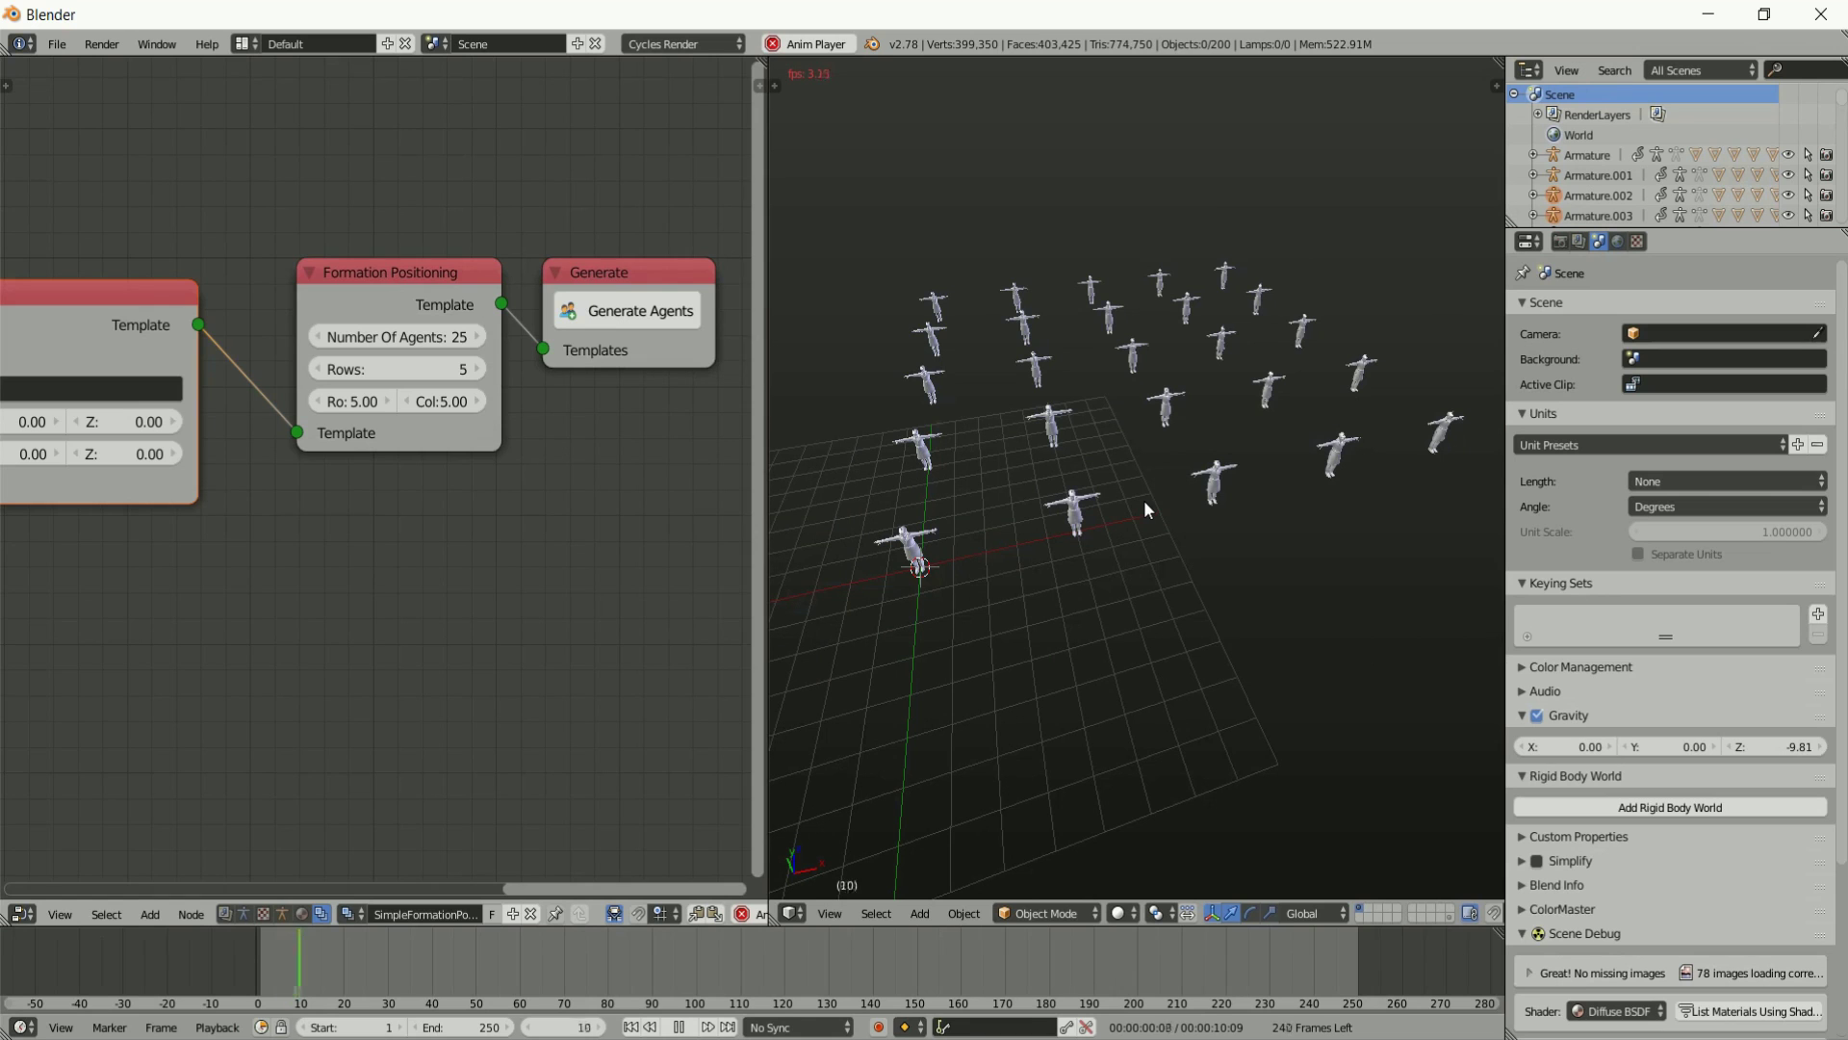
{"action": "key", "text": "alt+a"}
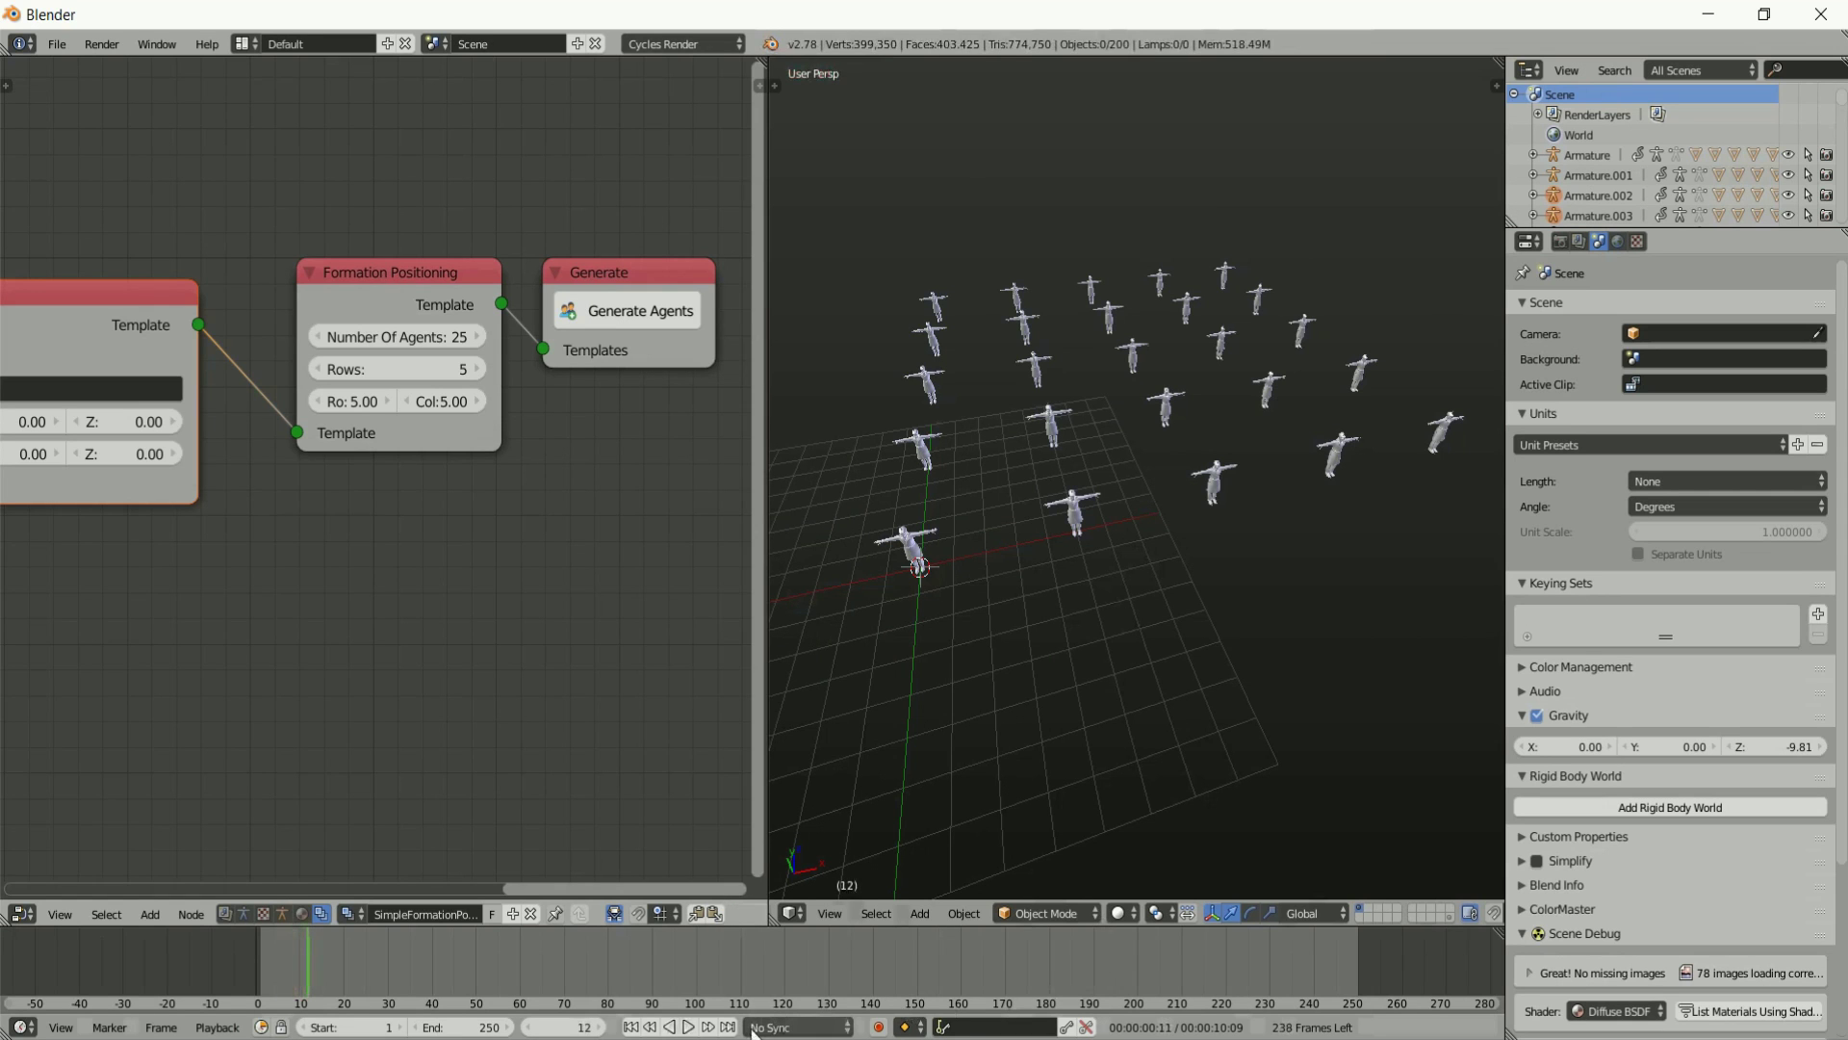
{"action": "left_click", "coordinate": [631, 1027]}
{"action": "middle_click_drag", "start_coordinate": [1145, 576], "coordinate": [1144, 488]}
{"action": "scroll", "coordinate": [1093, 660], "scroll_direction": "up", "scroll_amount": 3}
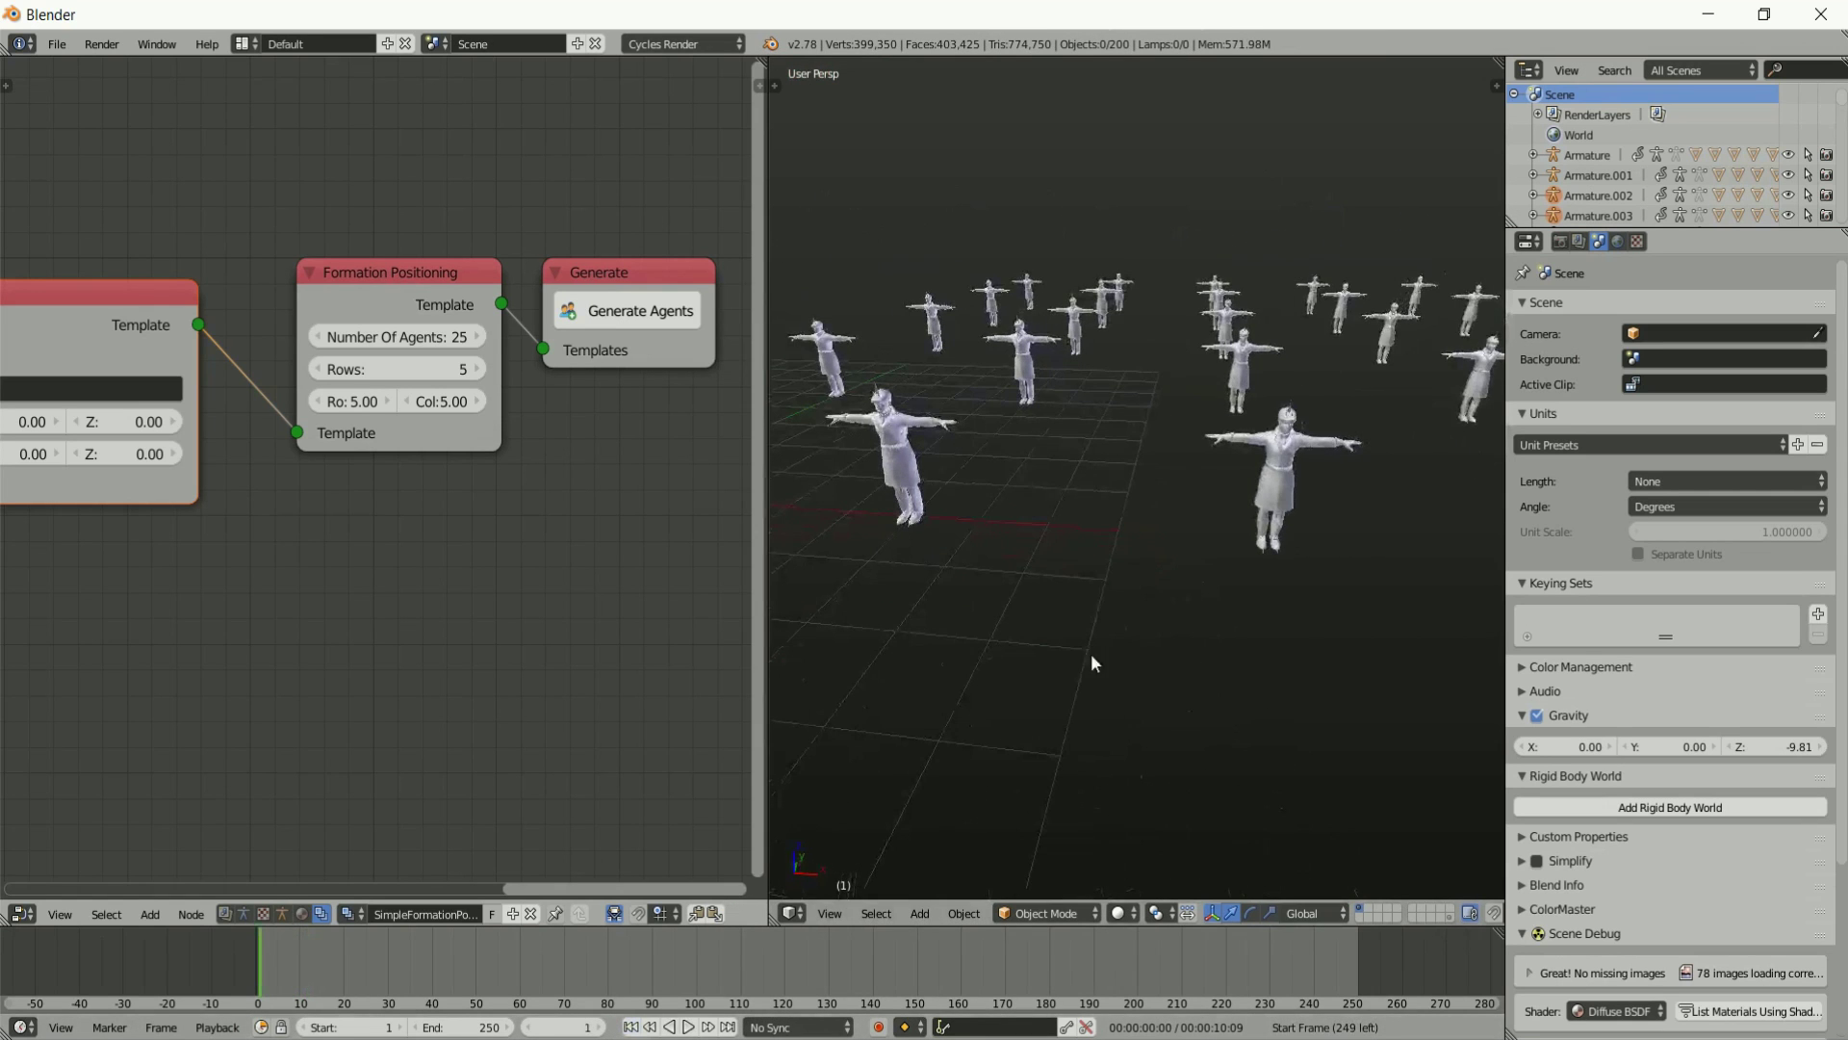
Preview the agents in Rendered viewport shading and return to Solid shading.
{"action": "left_click", "coordinate": [1123, 912]}
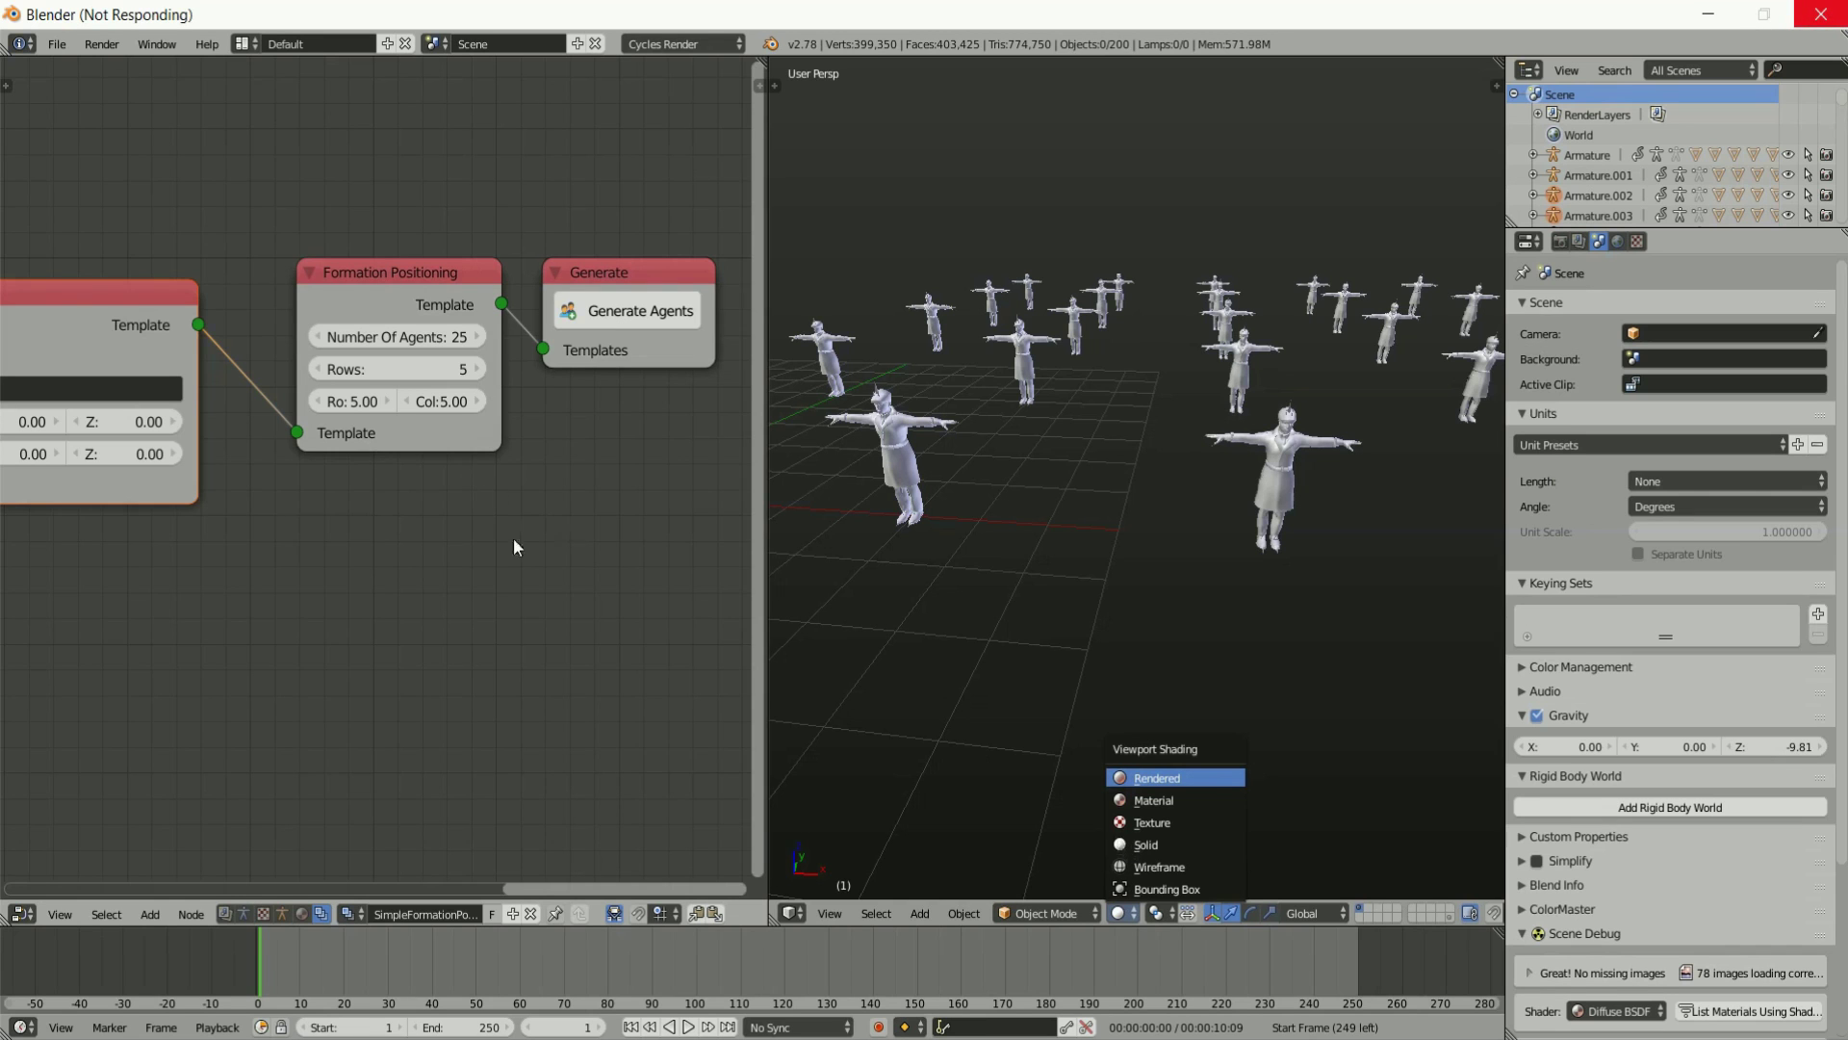
{"action": "left_click", "coordinate": [1118, 913]}
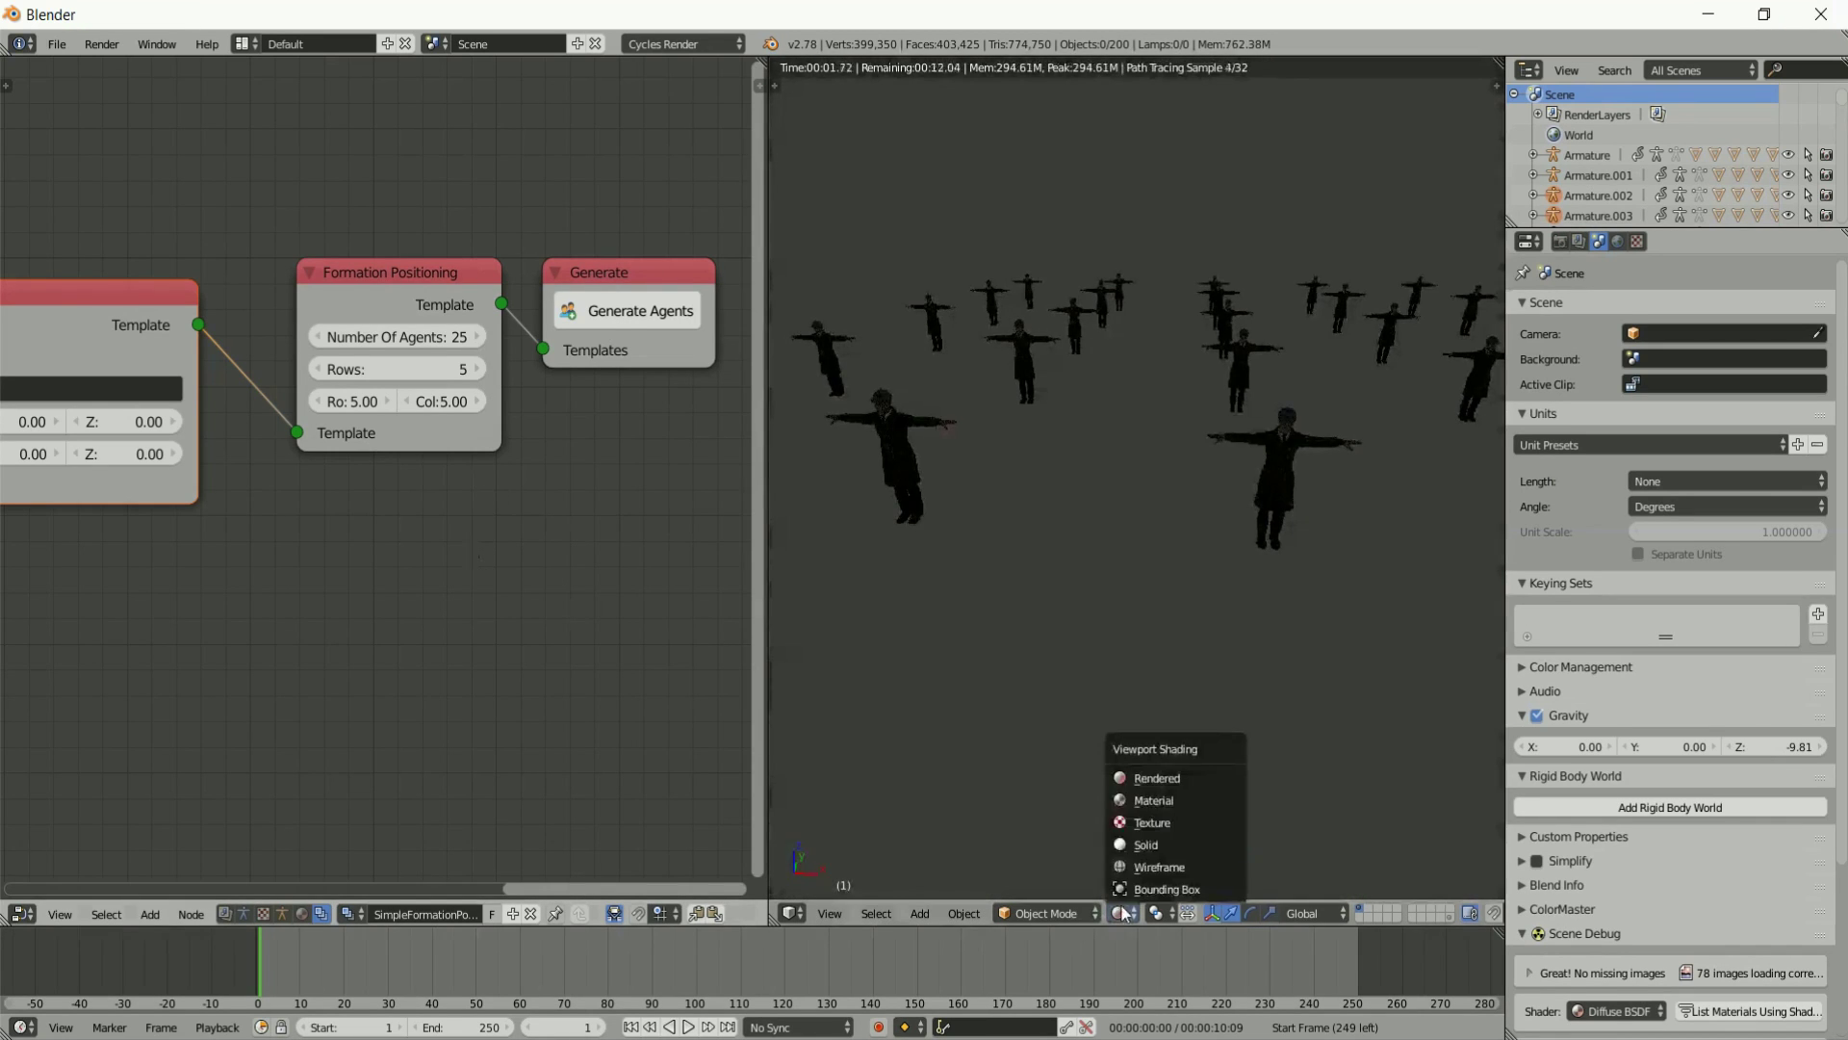
{"action": "left_click", "coordinate": [1146, 846]}
Set the Formation Positioning row and column margins to 2, regenerate the agents and inspect the tighter formation.
{"action": "mouse_move", "coordinate": [300, 449]}
{"action": "middle_mouse_down"}
{"action": "mouse_move", "coordinate": [729, 457]}
{"action": "mouse_move", "coordinate": [312, 459]}
{"action": "middle_mouse_up"}
{"action": "left_click", "coordinate": [360, 413]}
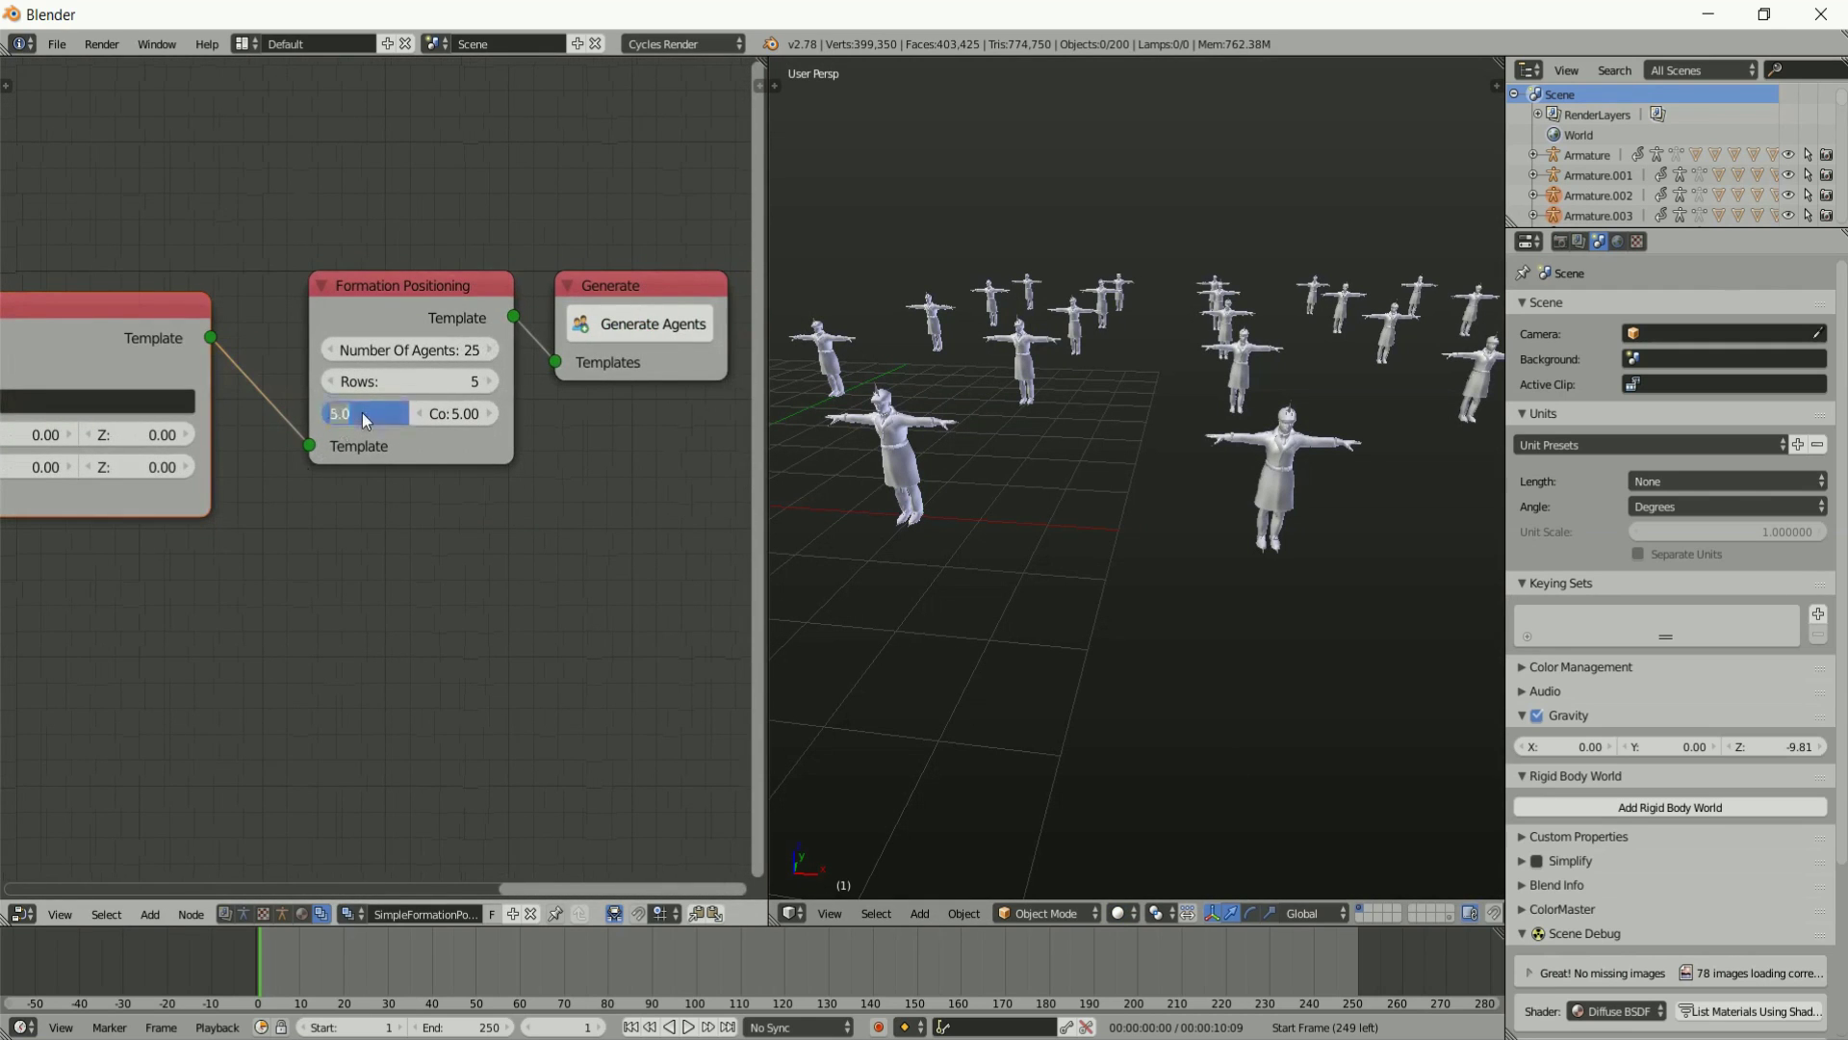
{"action": "type", "text": "2"}
{"action": "key", "text": "Return"}
{"action": "left_click", "coordinate": [452, 413]}
{"action": "type", "text": "2"}
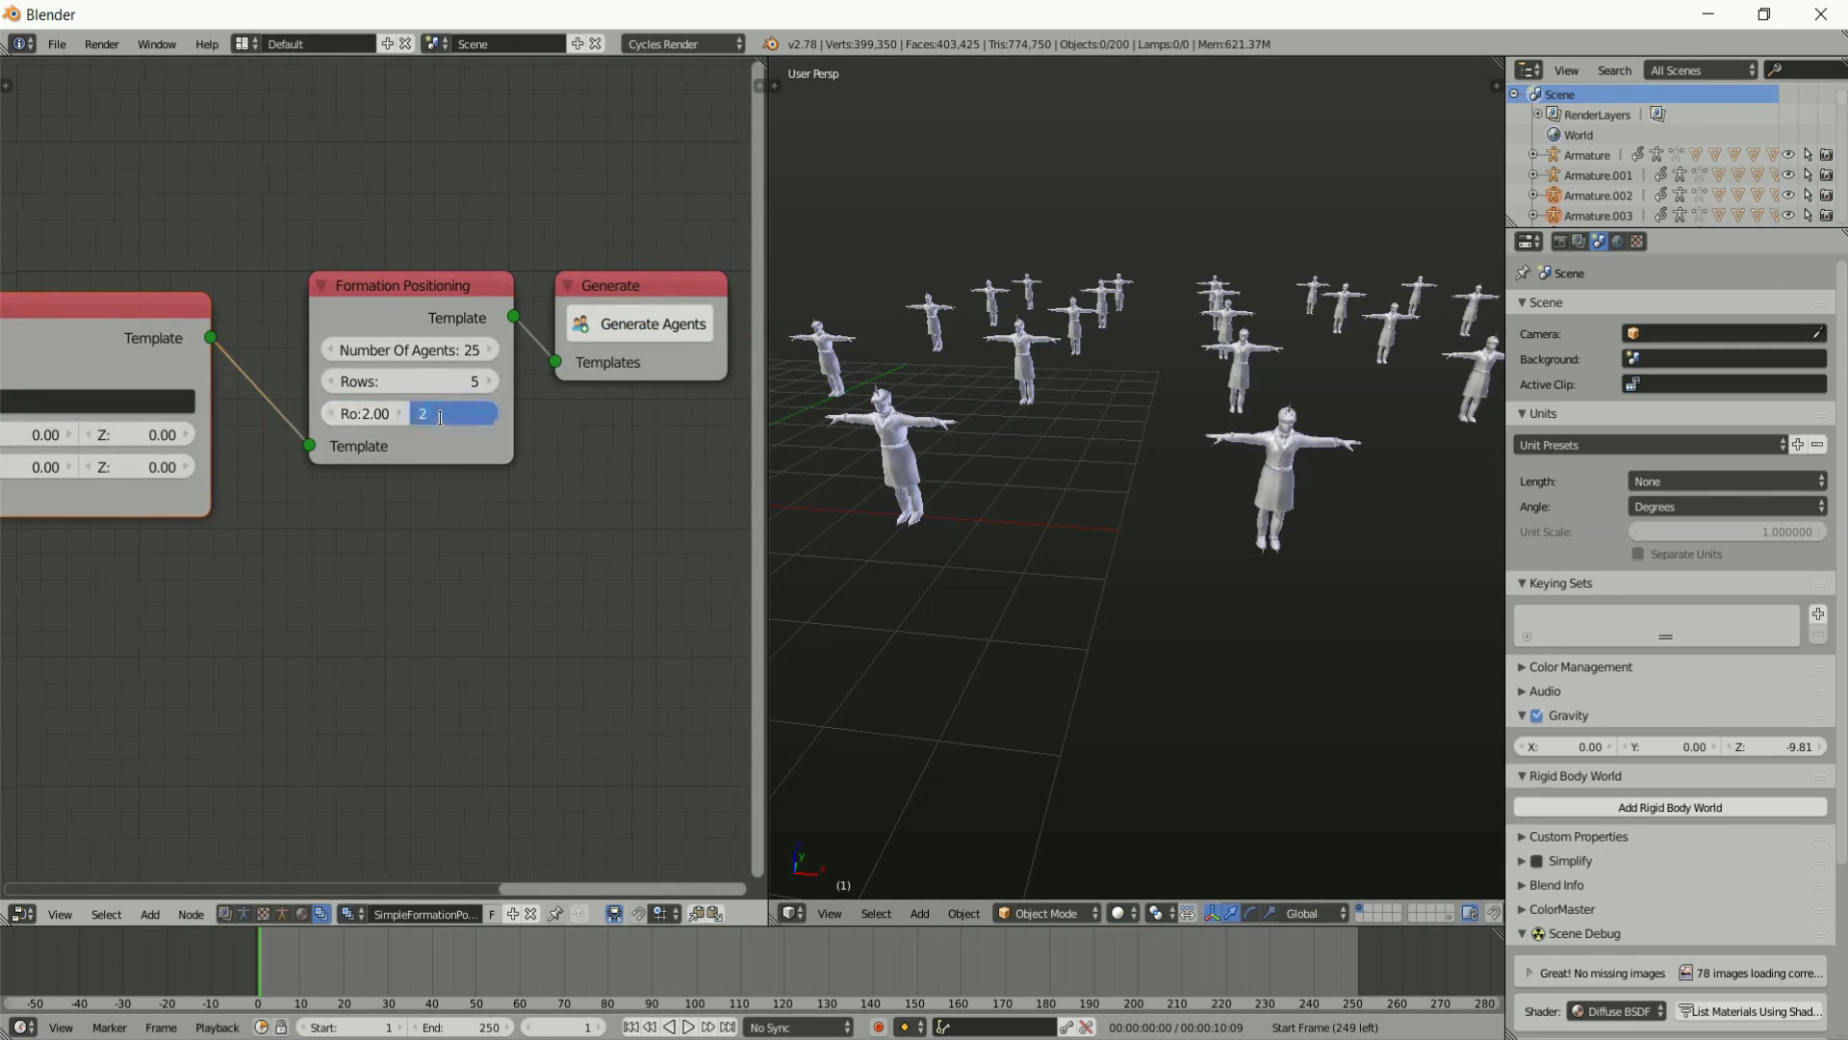
{"action": "key", "text": "Return"}
{"action": "left_click", "coordinate": [640, 323]}
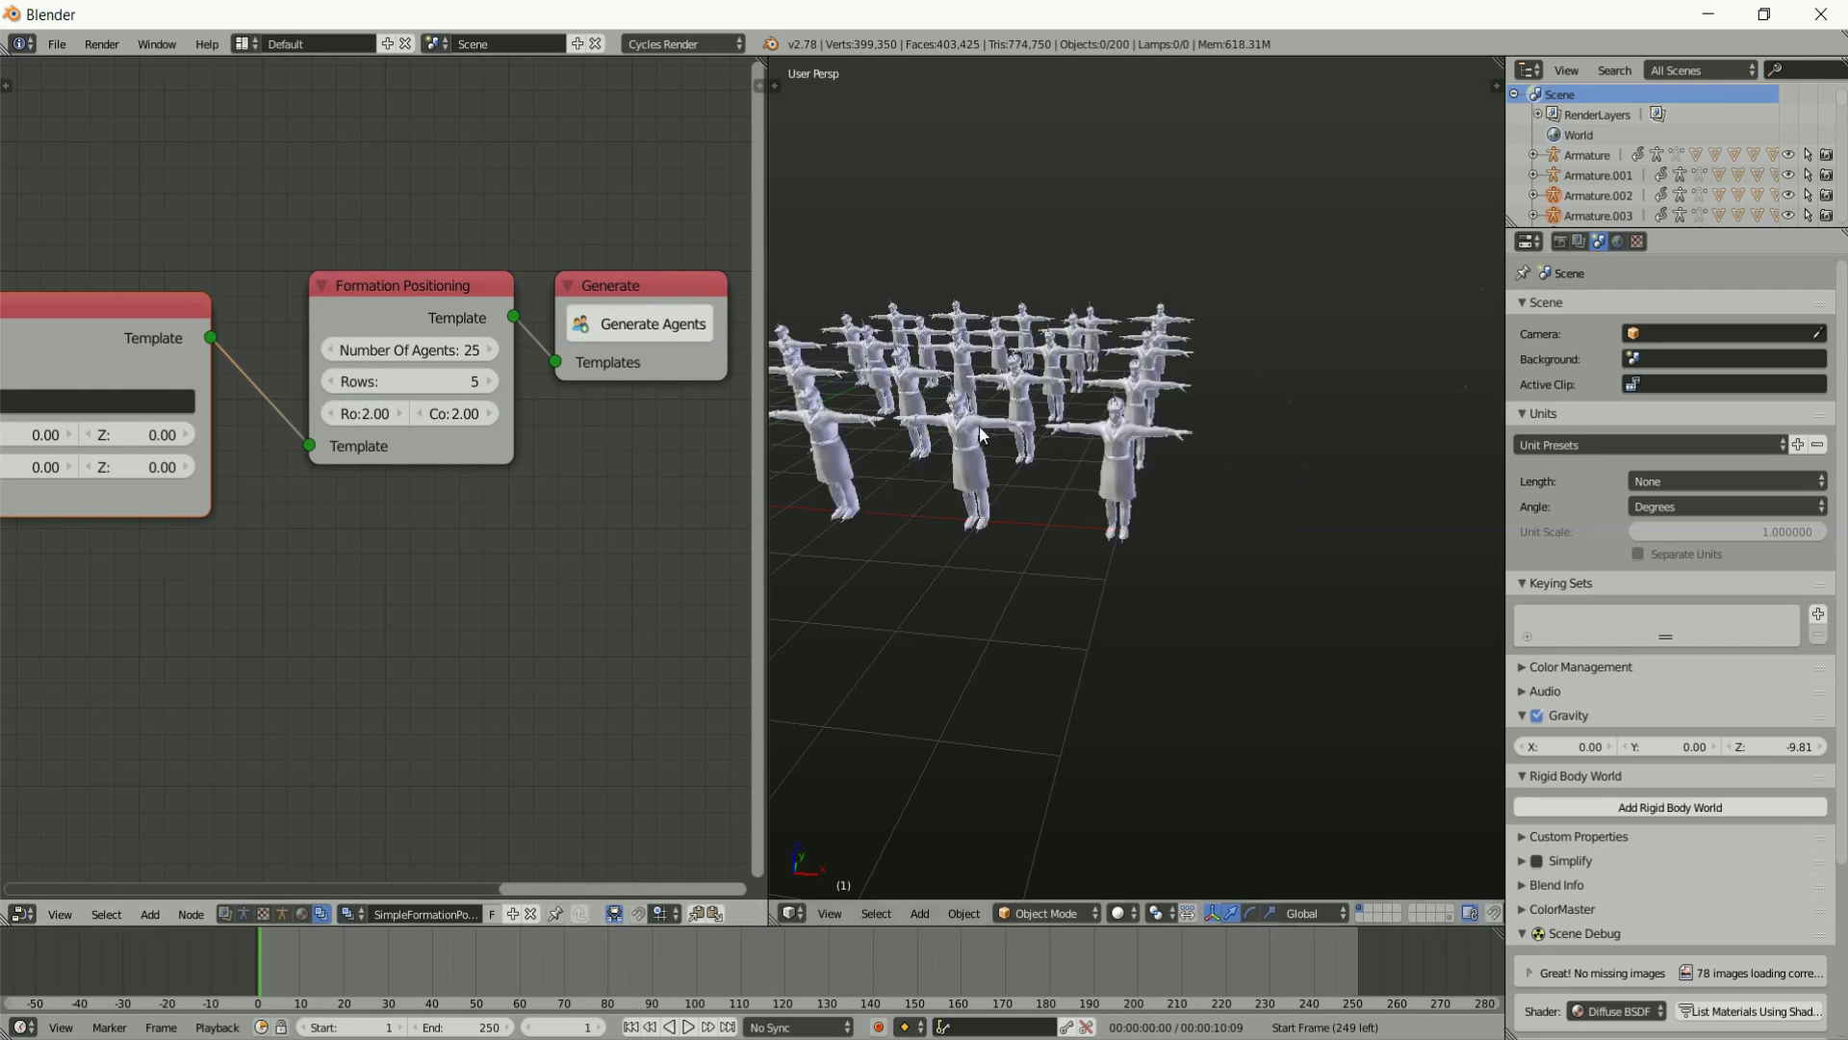
{"action": "middle_click_drag", "start_coordinate": [1209, 457], "coordinate": [1142, 438]}
{"action": "scroll", "coordinate": [1190, 464], "scroll_direction": "up", "scroll_amount": 2}
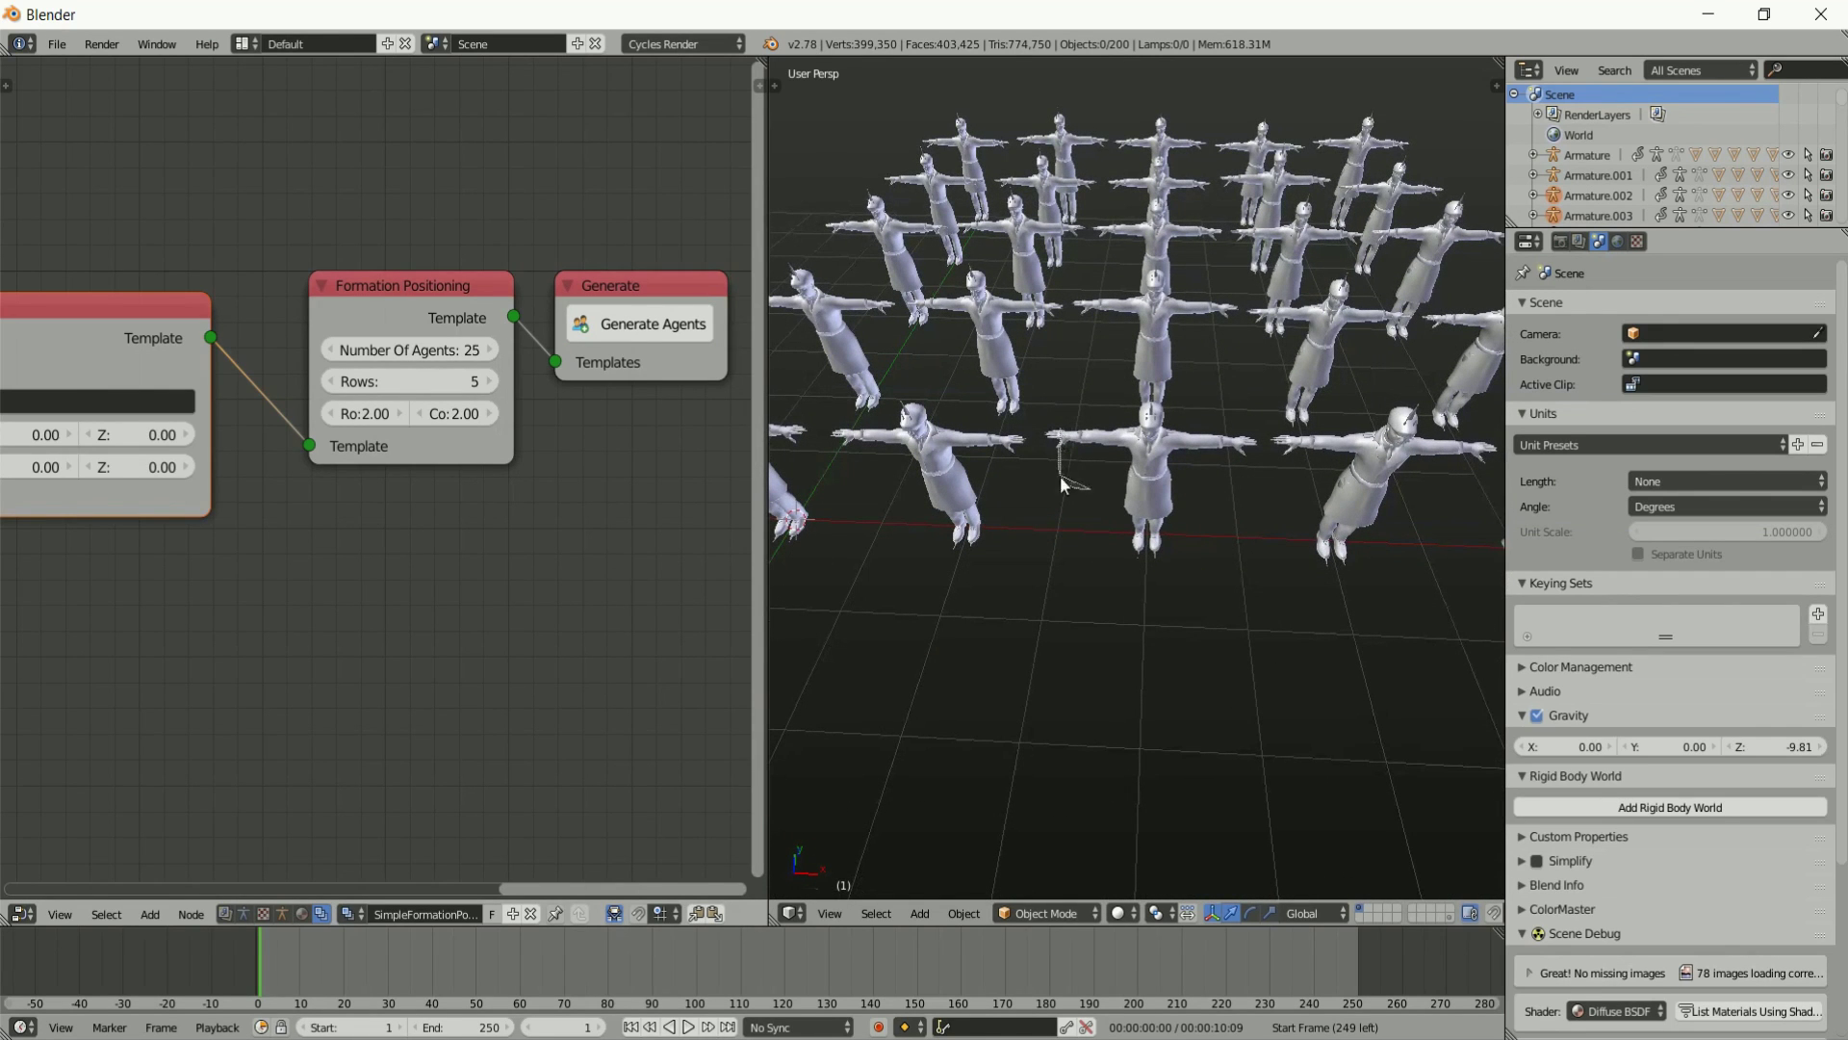
{"action": "scroll", "coordinate": [1088, 514], "scroll_direction": "down", "scroll_amount": 5}
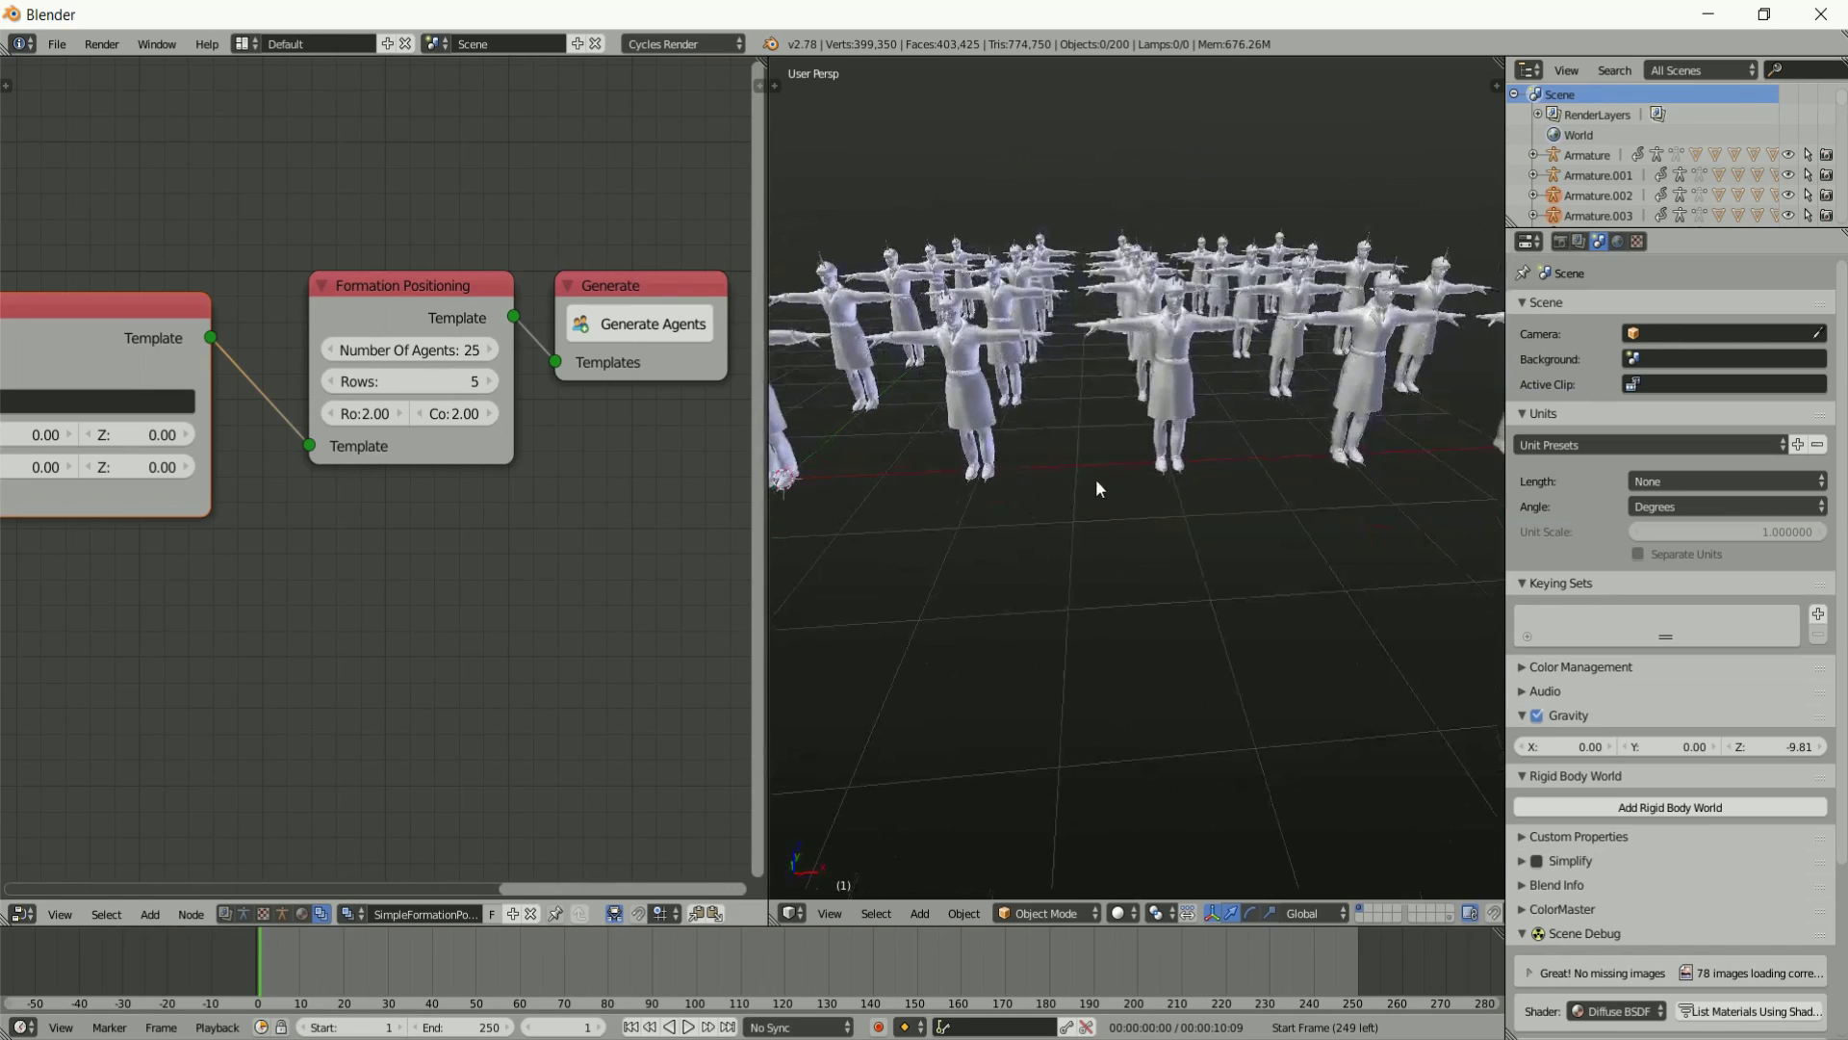
{"action": "middle_click_drag", "start_coordinate": [1096, 478], "coordinate": [983, 458]}
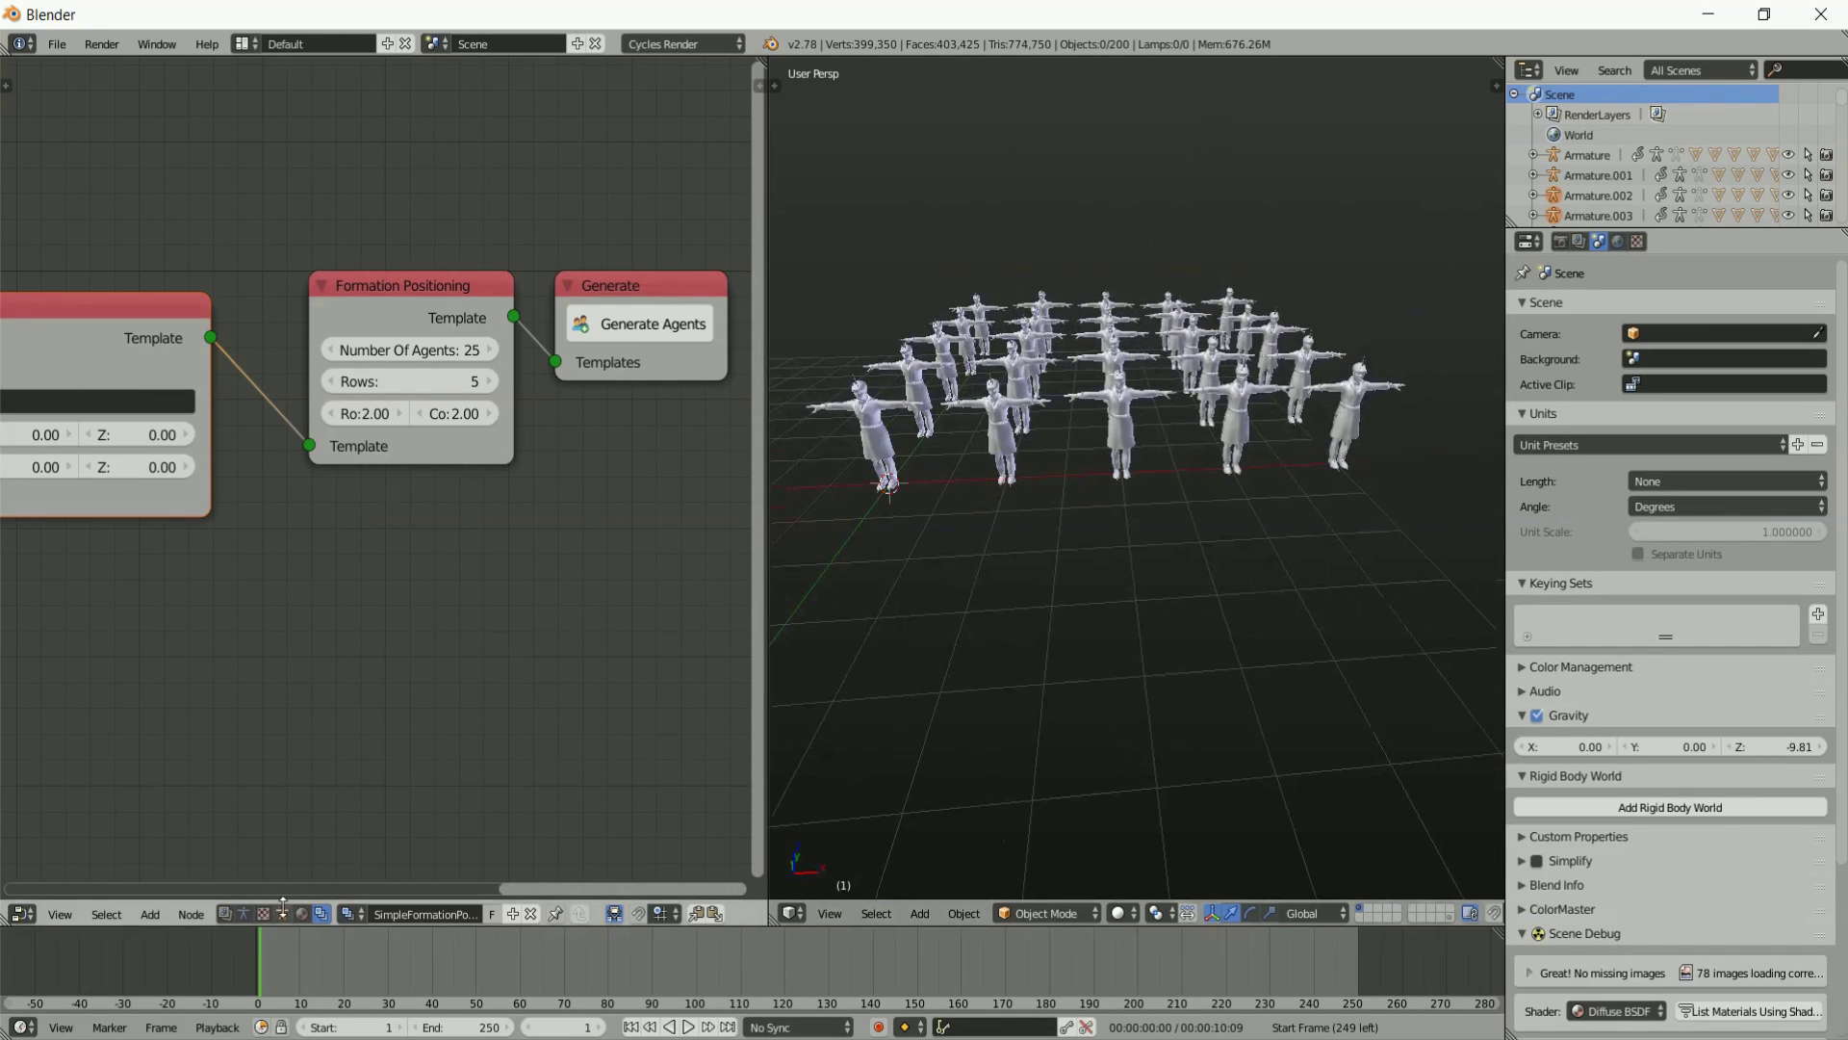
Set the Template node's Brain Type to man.
{"action": "middle_click_drag", "start_coordinate": [318, 645], "coordinate": [448, 375]}
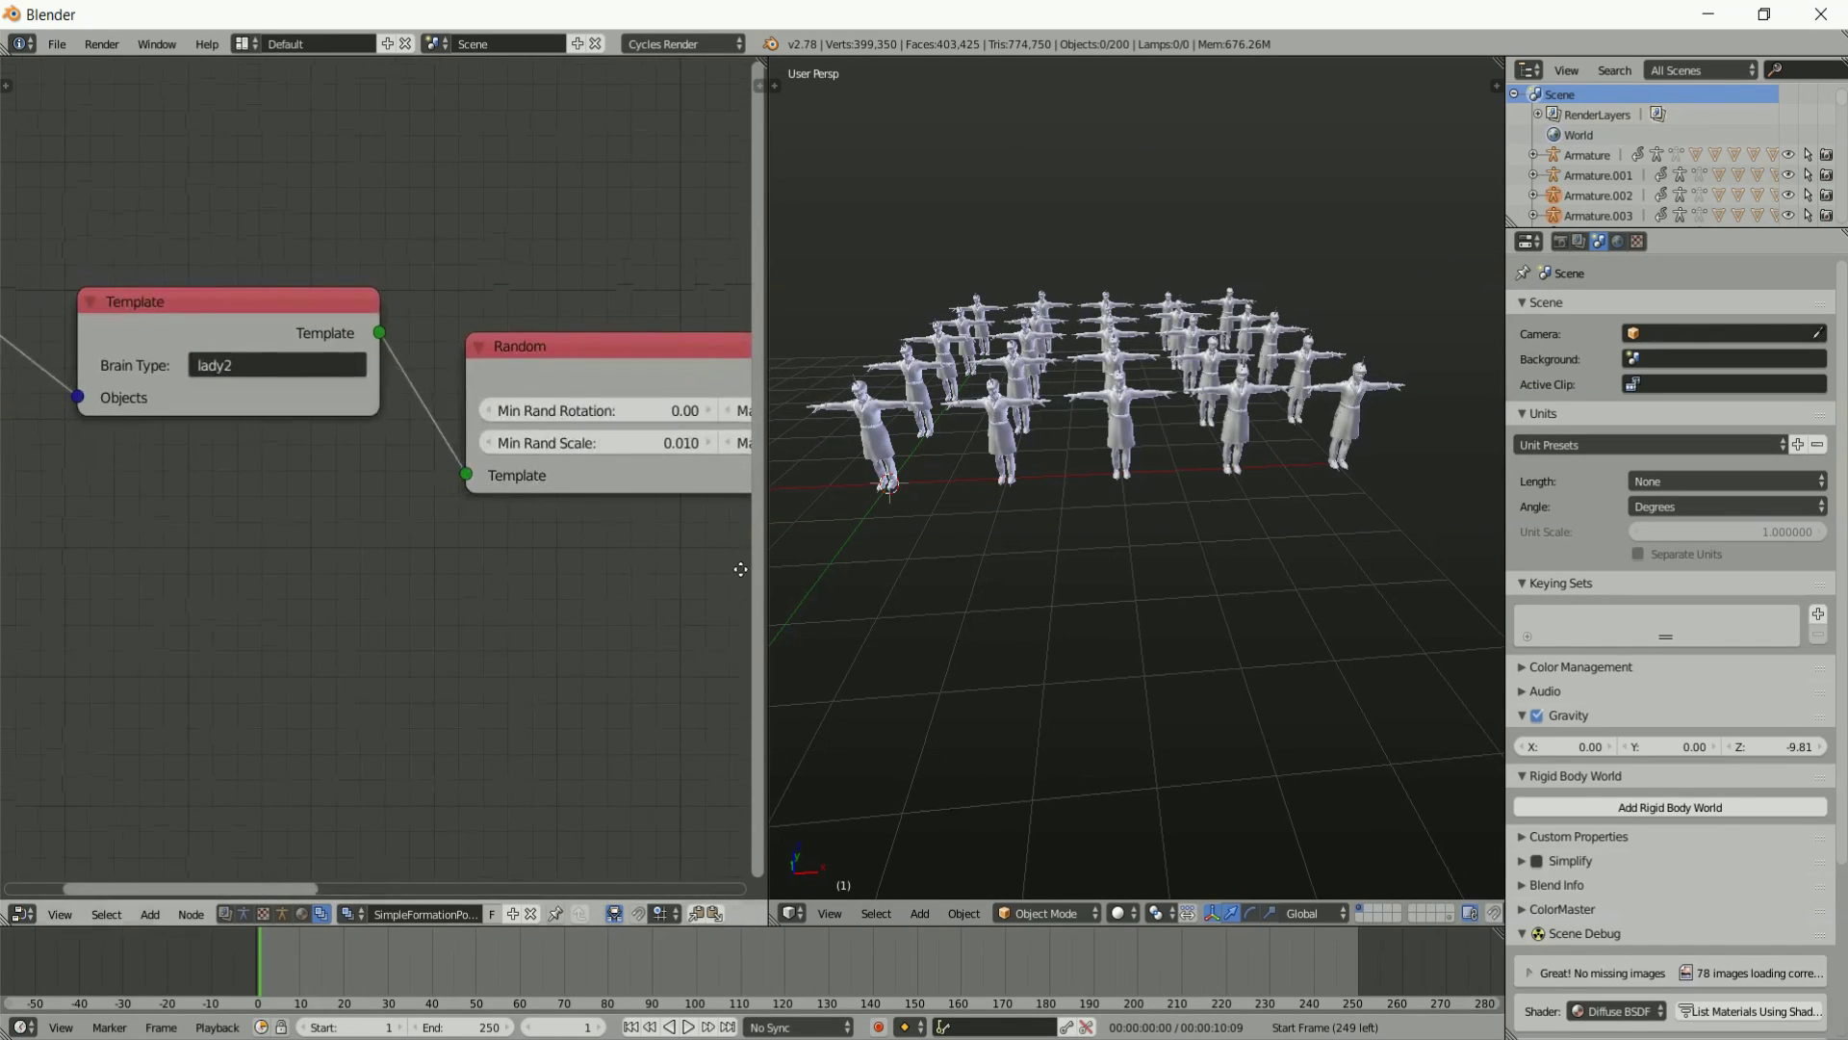
{"action": "left_click", "coordinate": [238, 369]}
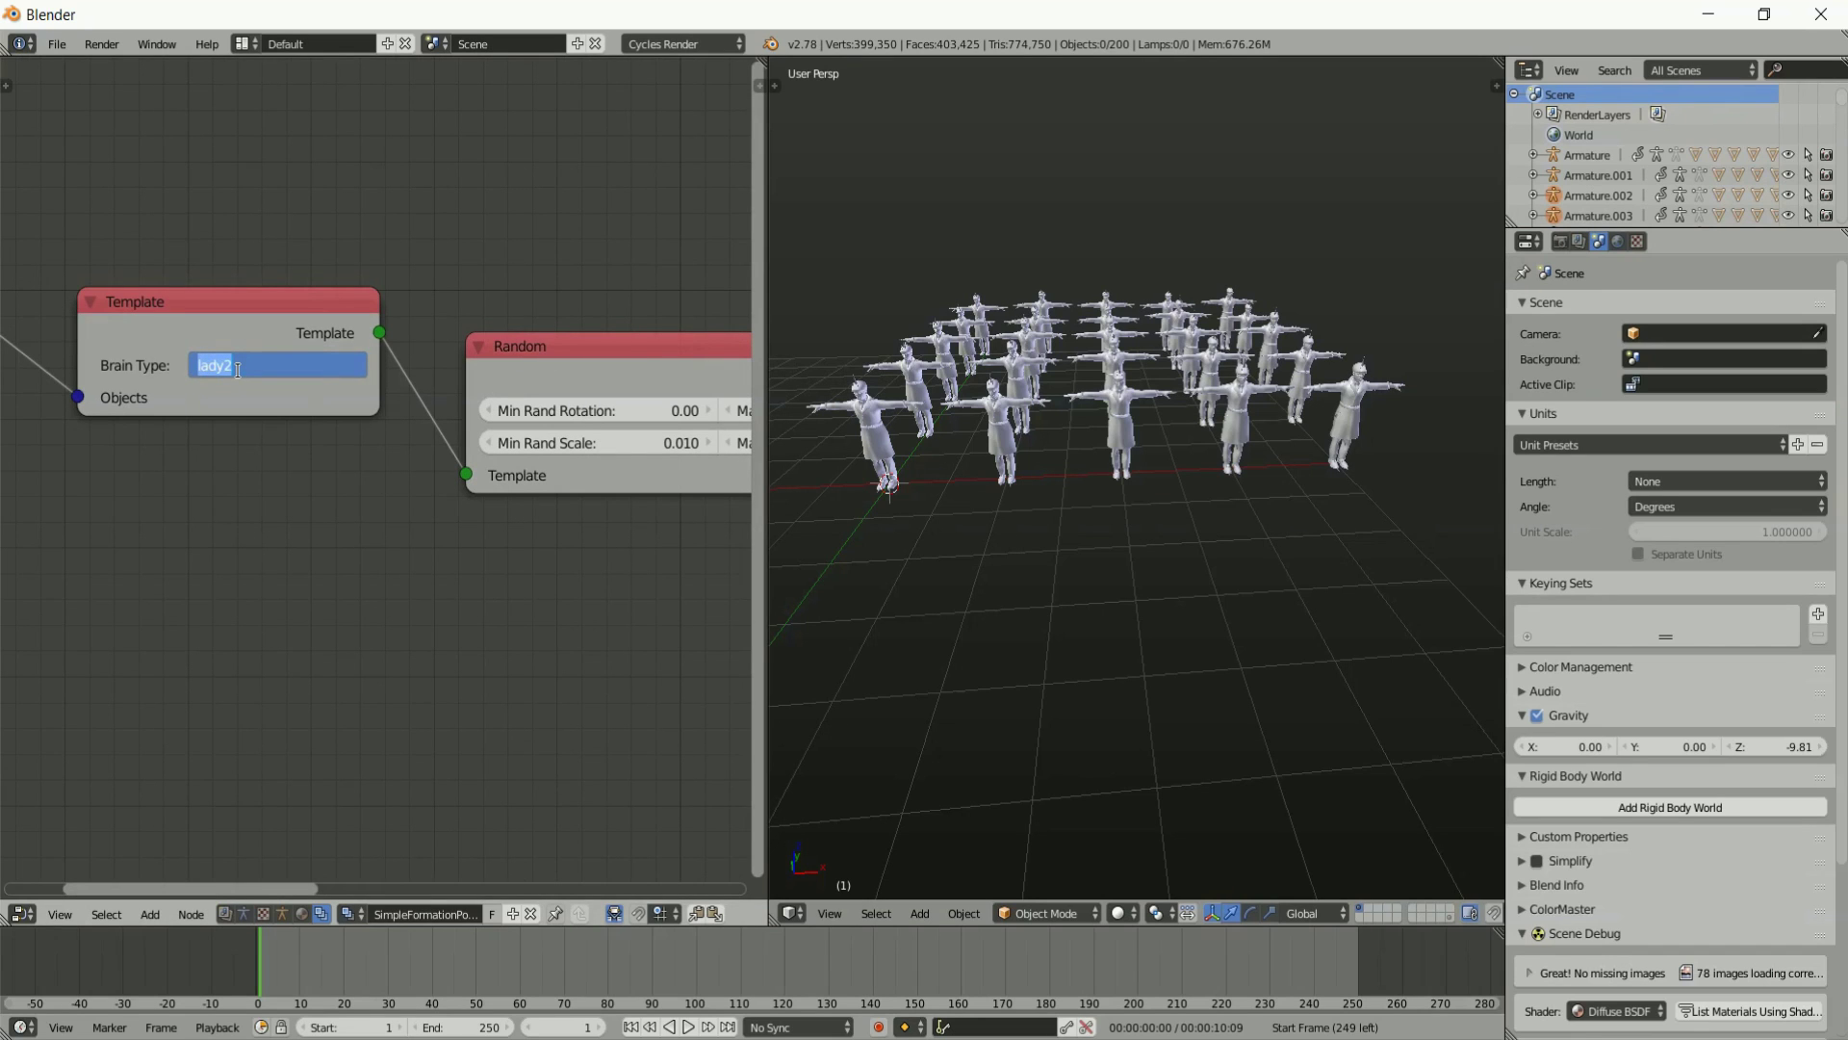
{"action": "key", "text": "Return"}
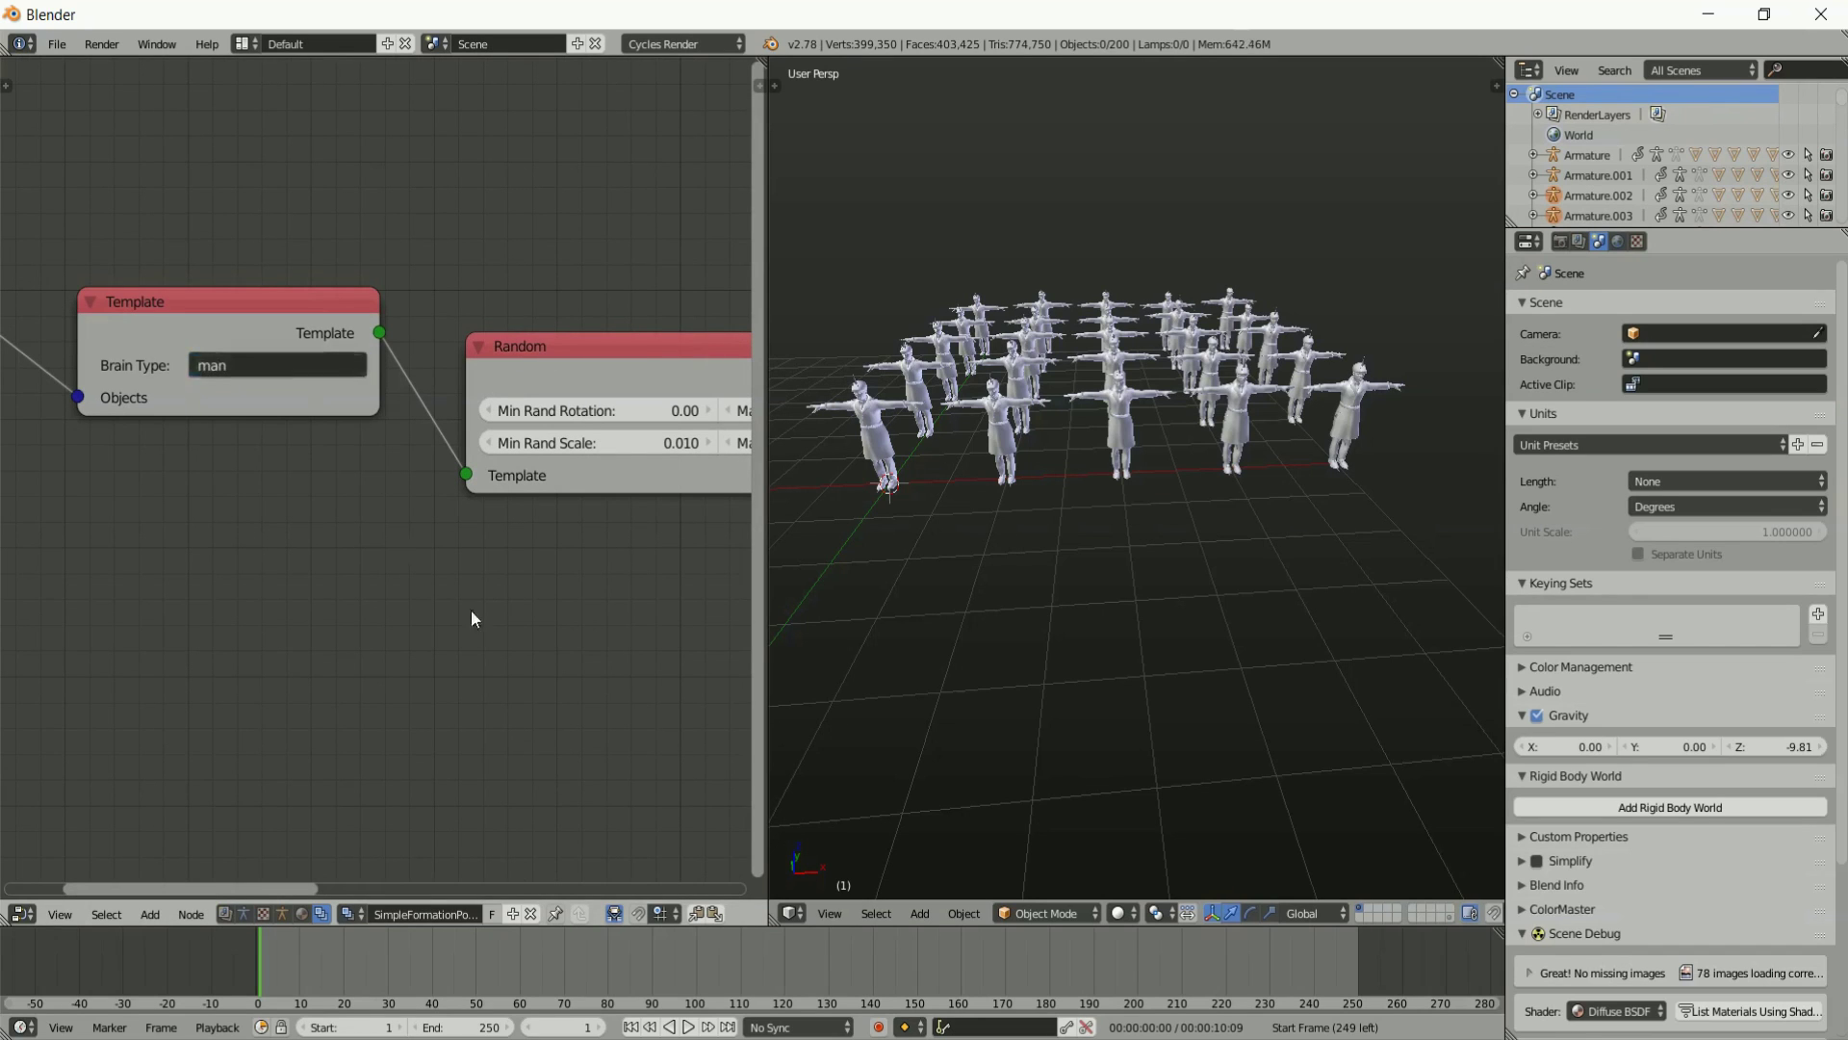
{"action": "middle_click_drag", "start_coordinate": [475, 619], "coordinate": [696, 351]}
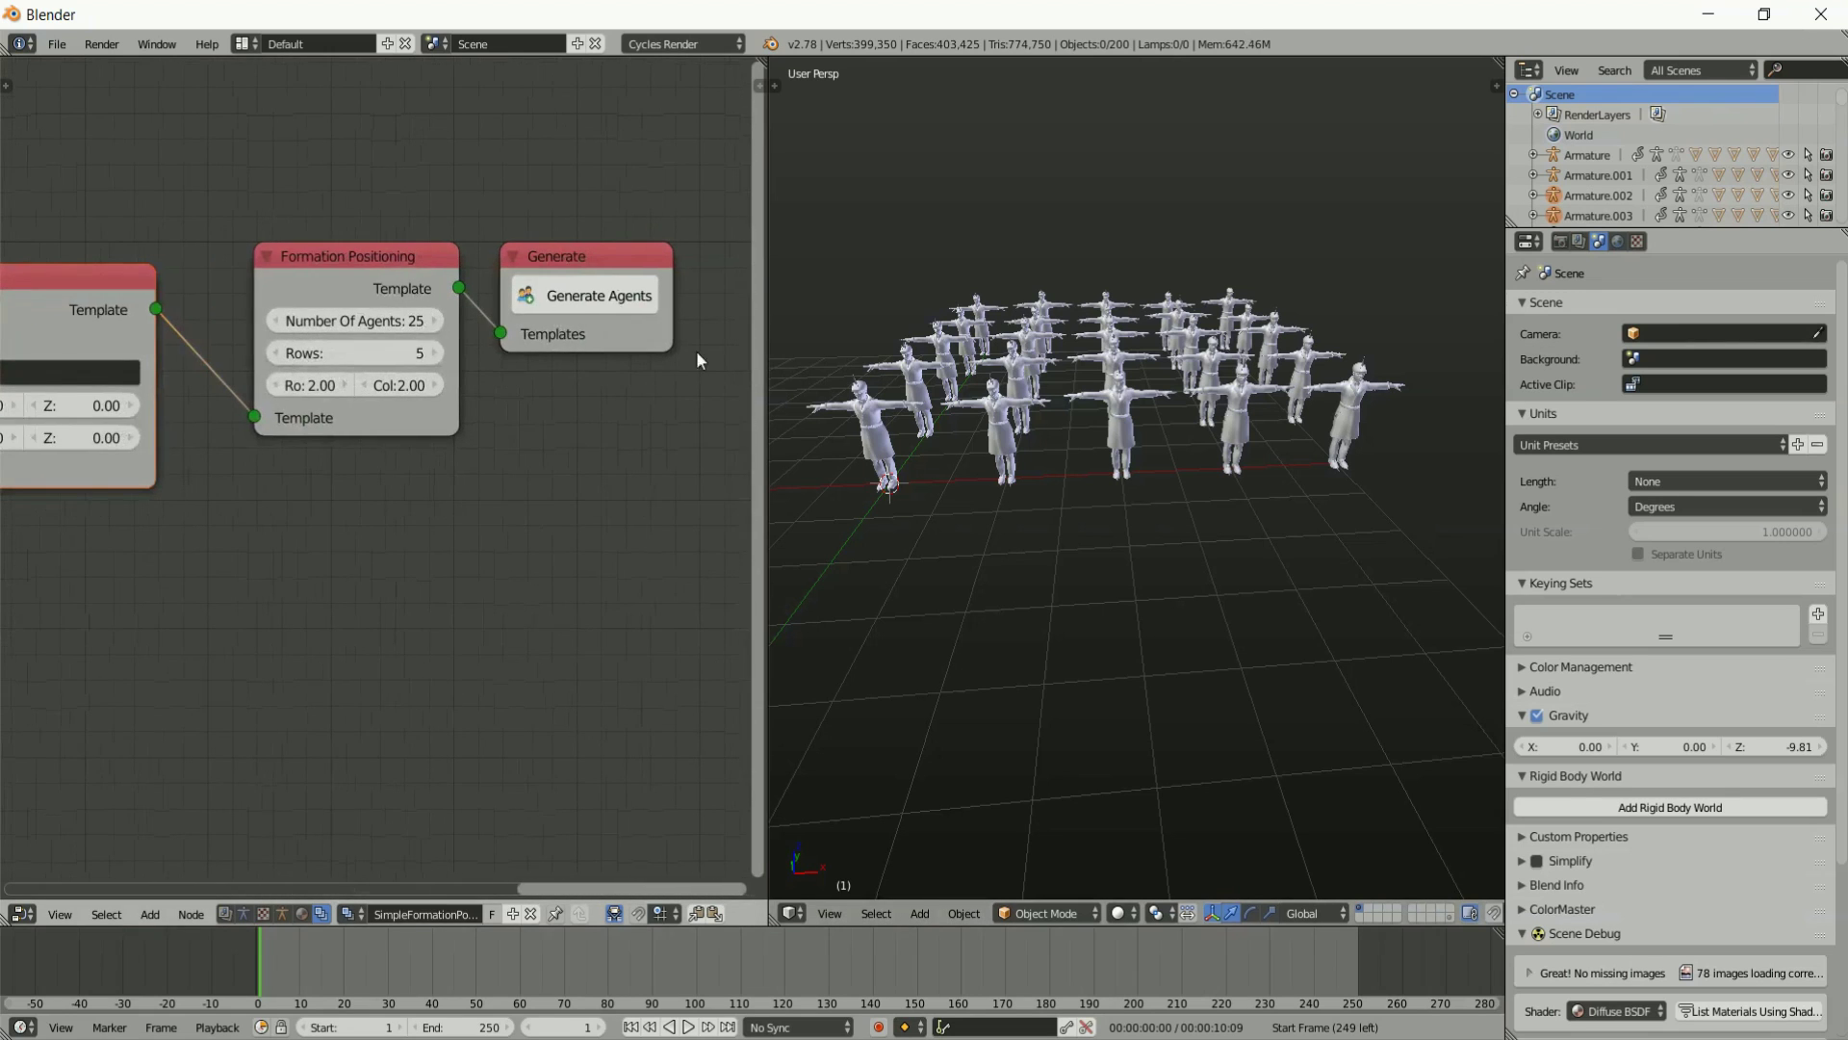
Regenerate the agents and create a new CrowdMaster agent node tree named man.
{"action": "left_click", "coordinate": [585, 298]}
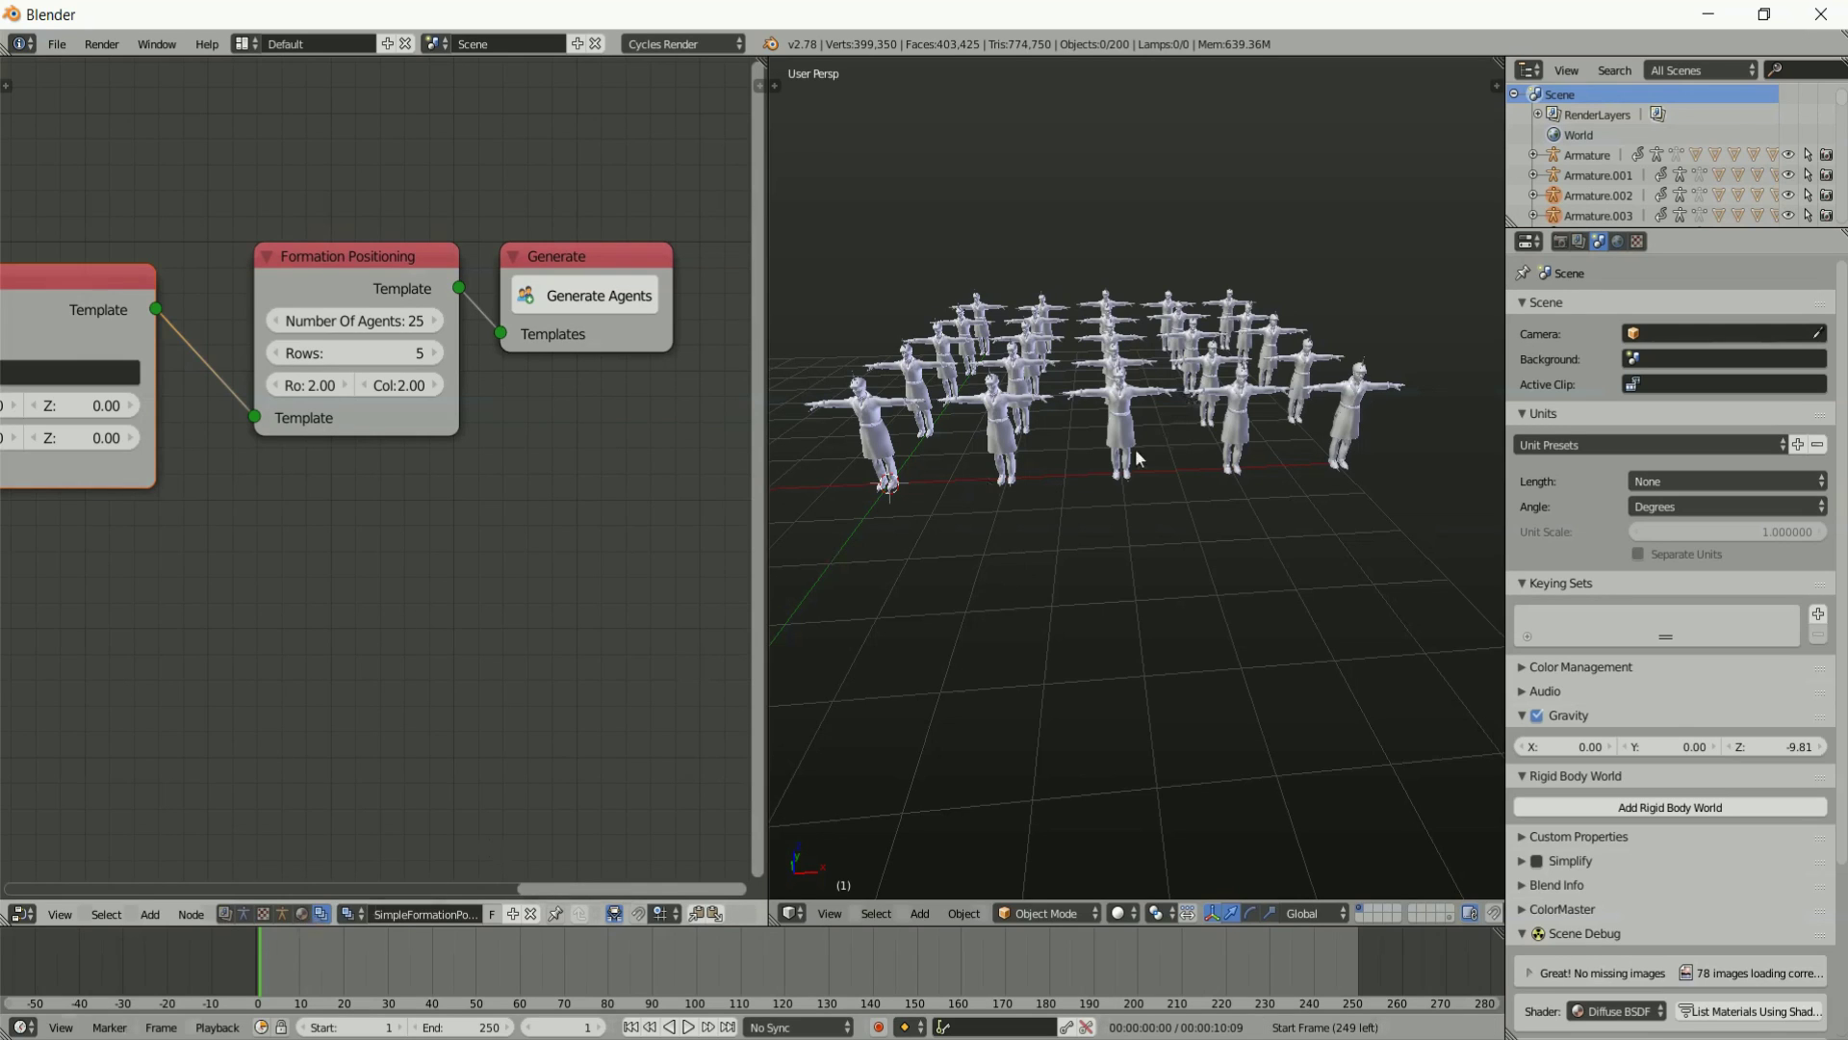
{"action": "left_click", "coordinate": [284, 914]}
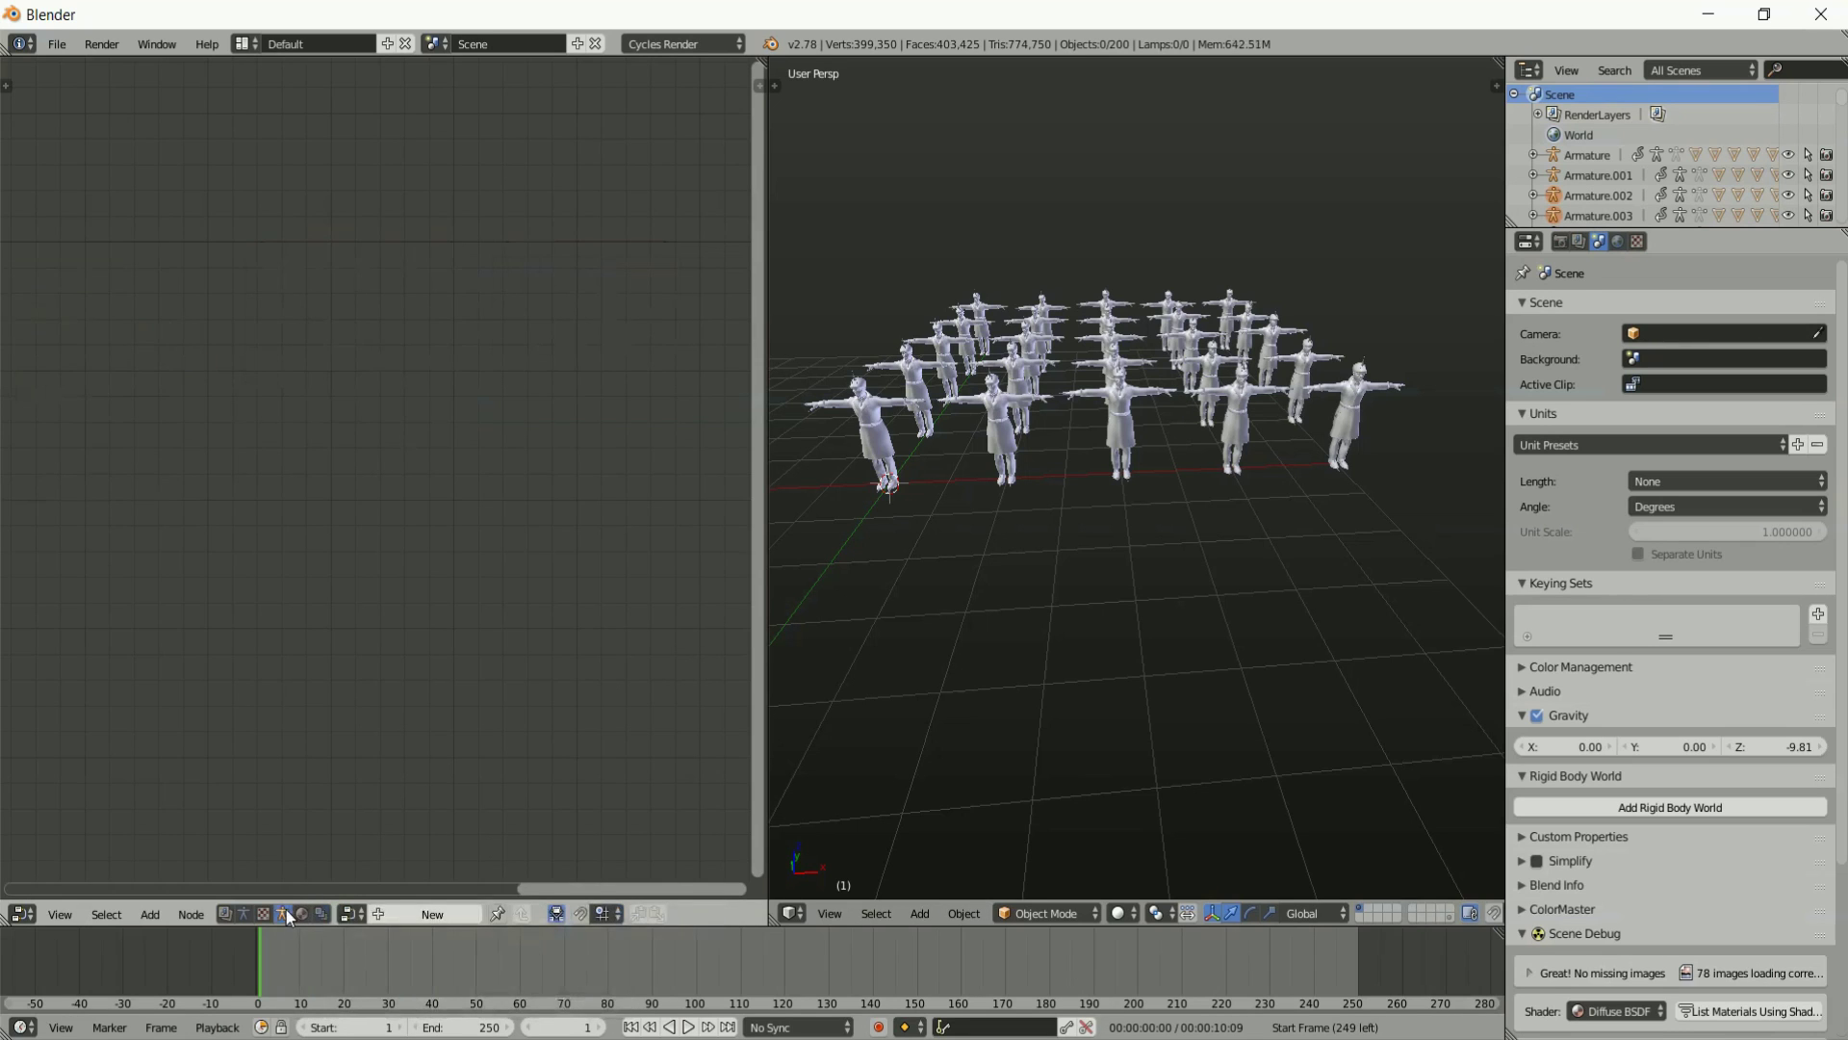
{"action": "left_click", "coordinate": [418, 910]}
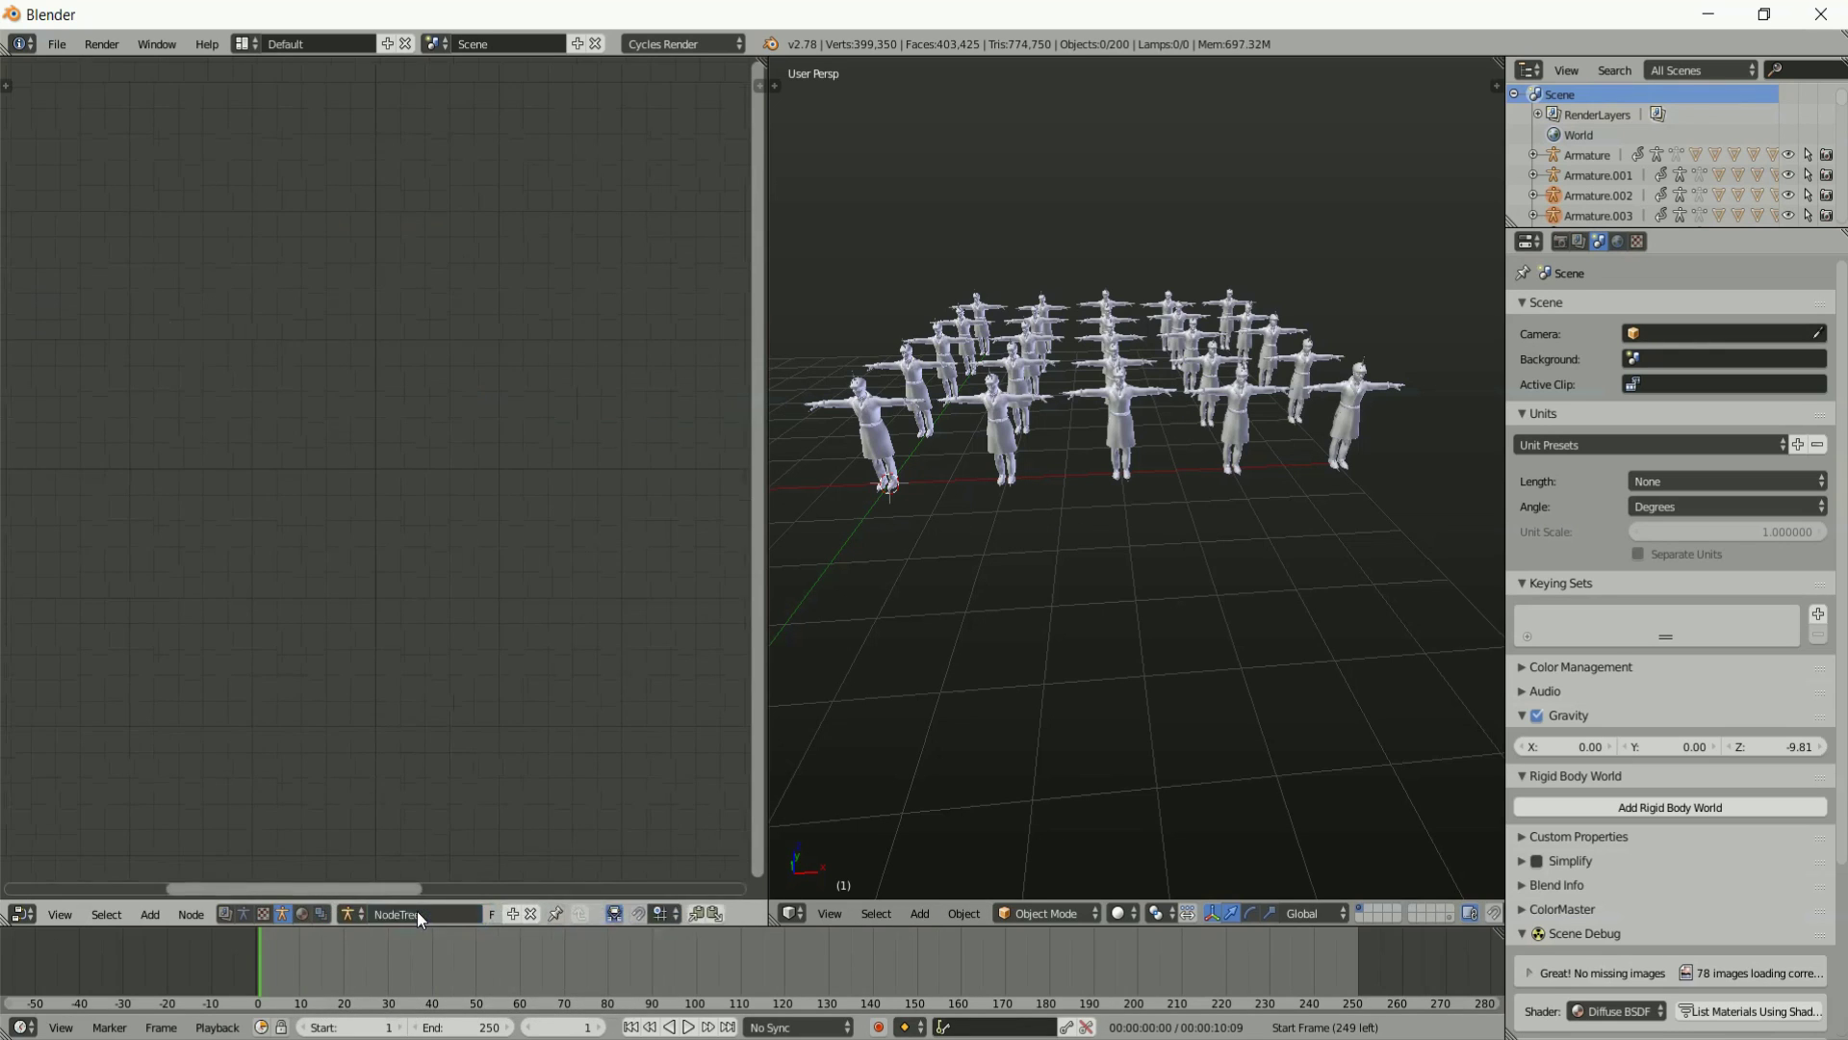
{"action": "double_click", "coordinate": [417, 911]}
{"action": "type", "text": "man"}
{"action": "key", "text": "Return"}
Show the CrowdMaster tools beside the node area, widen them and collapse the Utilities section.
{"action": "scroll", "coordinate": [1205, 500], "scroll_direction": "down", "scroll_amount": 3}
{"action": "middle_click_drag", "start_coordinate": [1207, 501], "coordinate": [1176, 464]}
{"action": "key", "text": "t"}
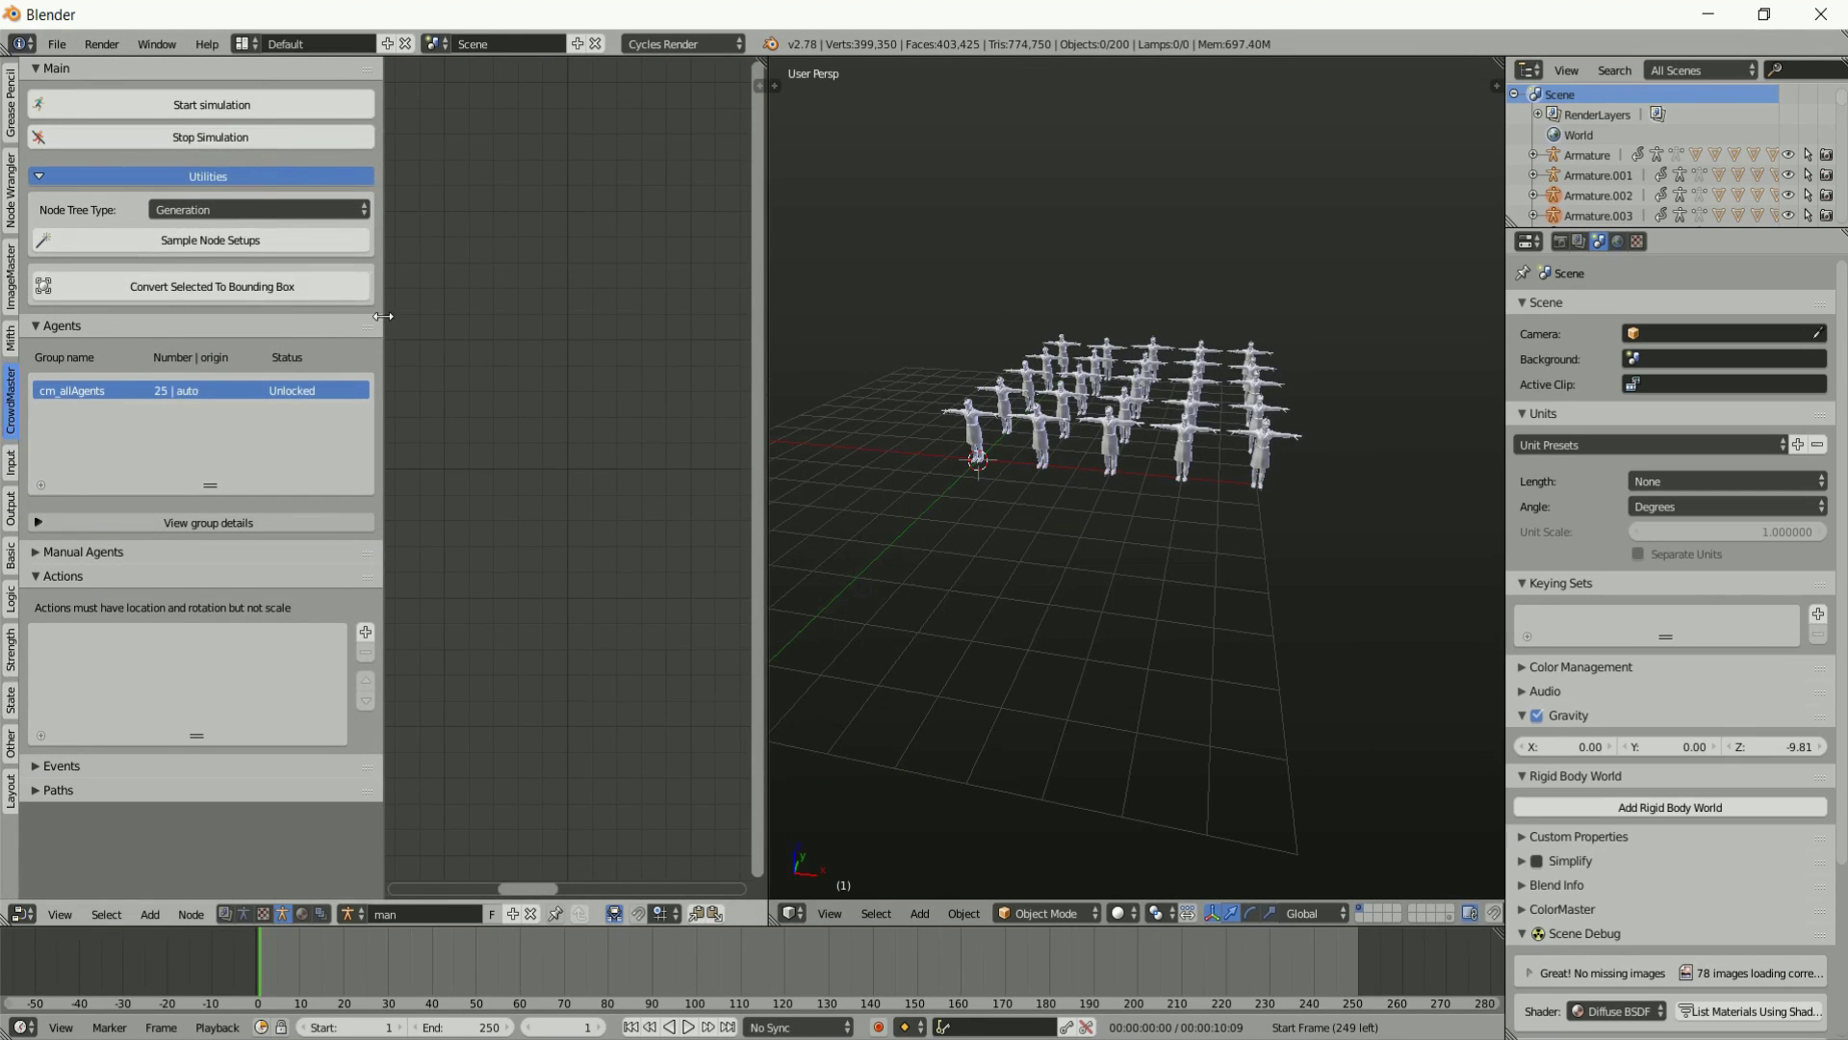
{"action": "left_click_drag", "start_coordinate": [383, 316], "coordinate": [584, 316]}
{"action": "left_click", "coordinate": [308, 175]}
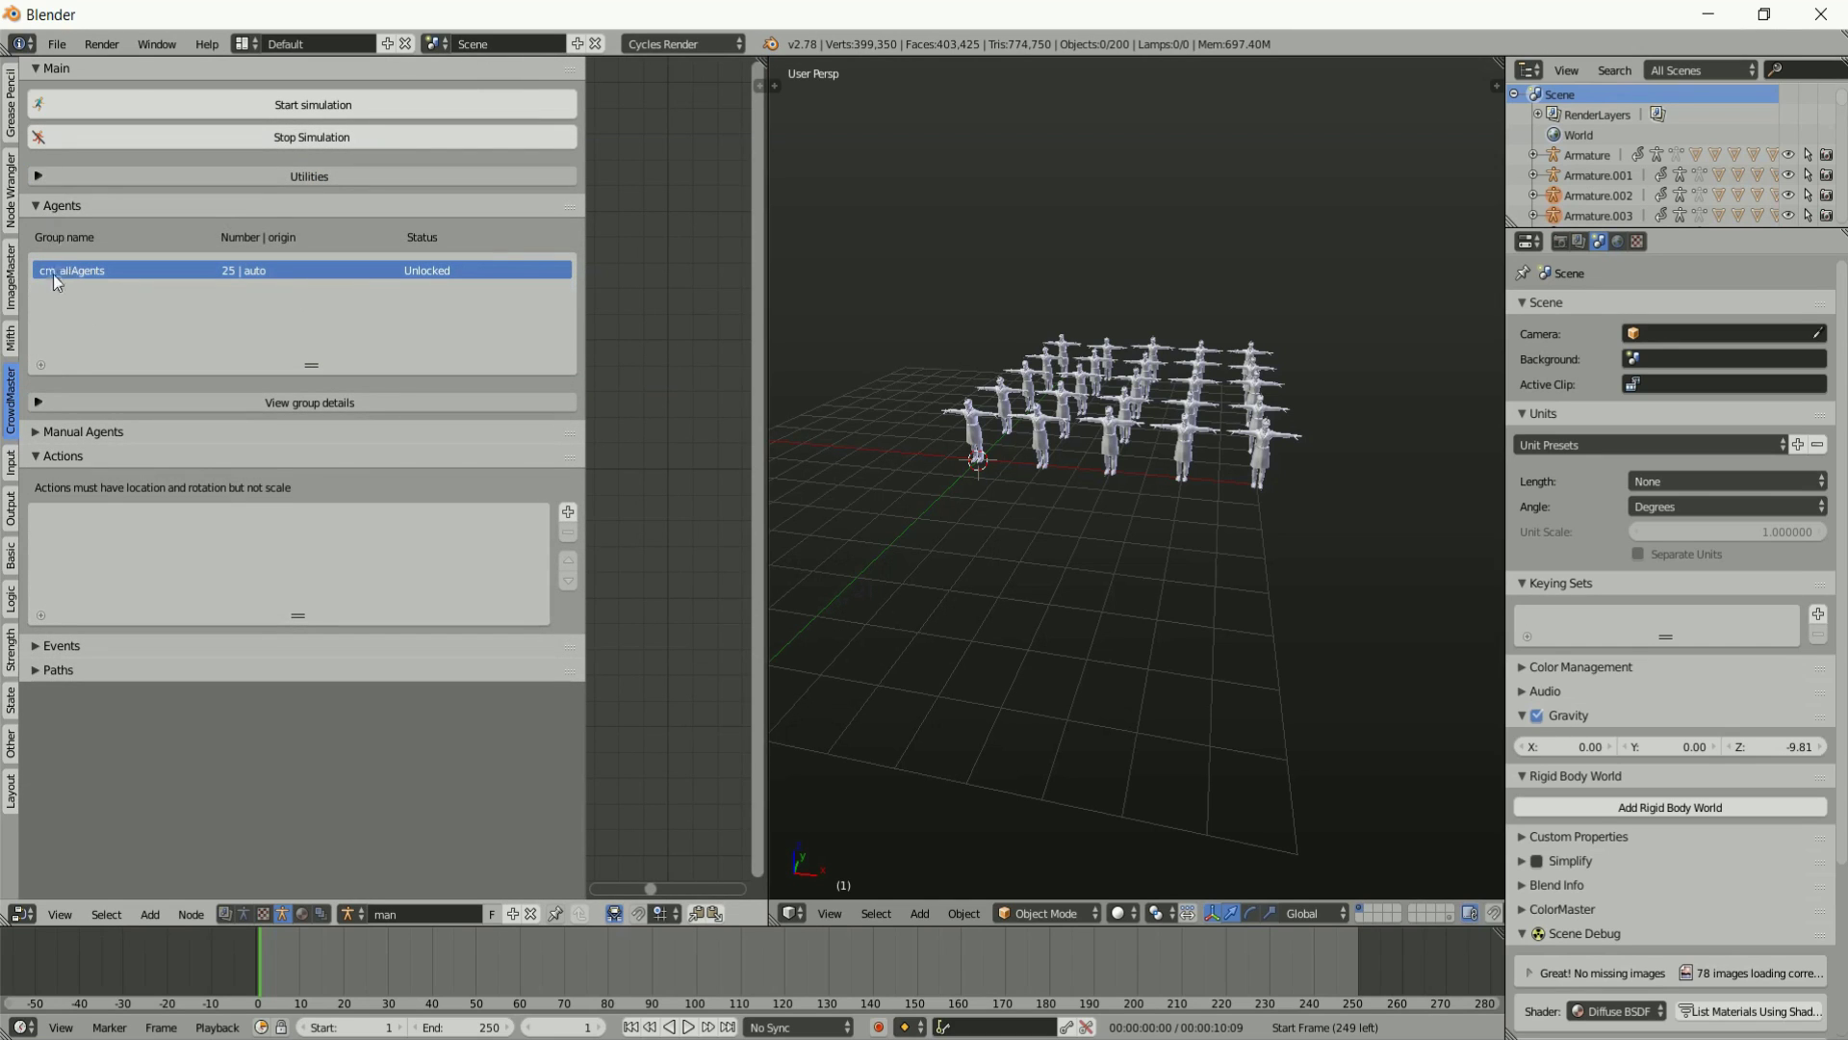
Examine the cm_allAgents group and its group details in the Agents section.
{"action": "left_click", "coordinate": [71, 210]}
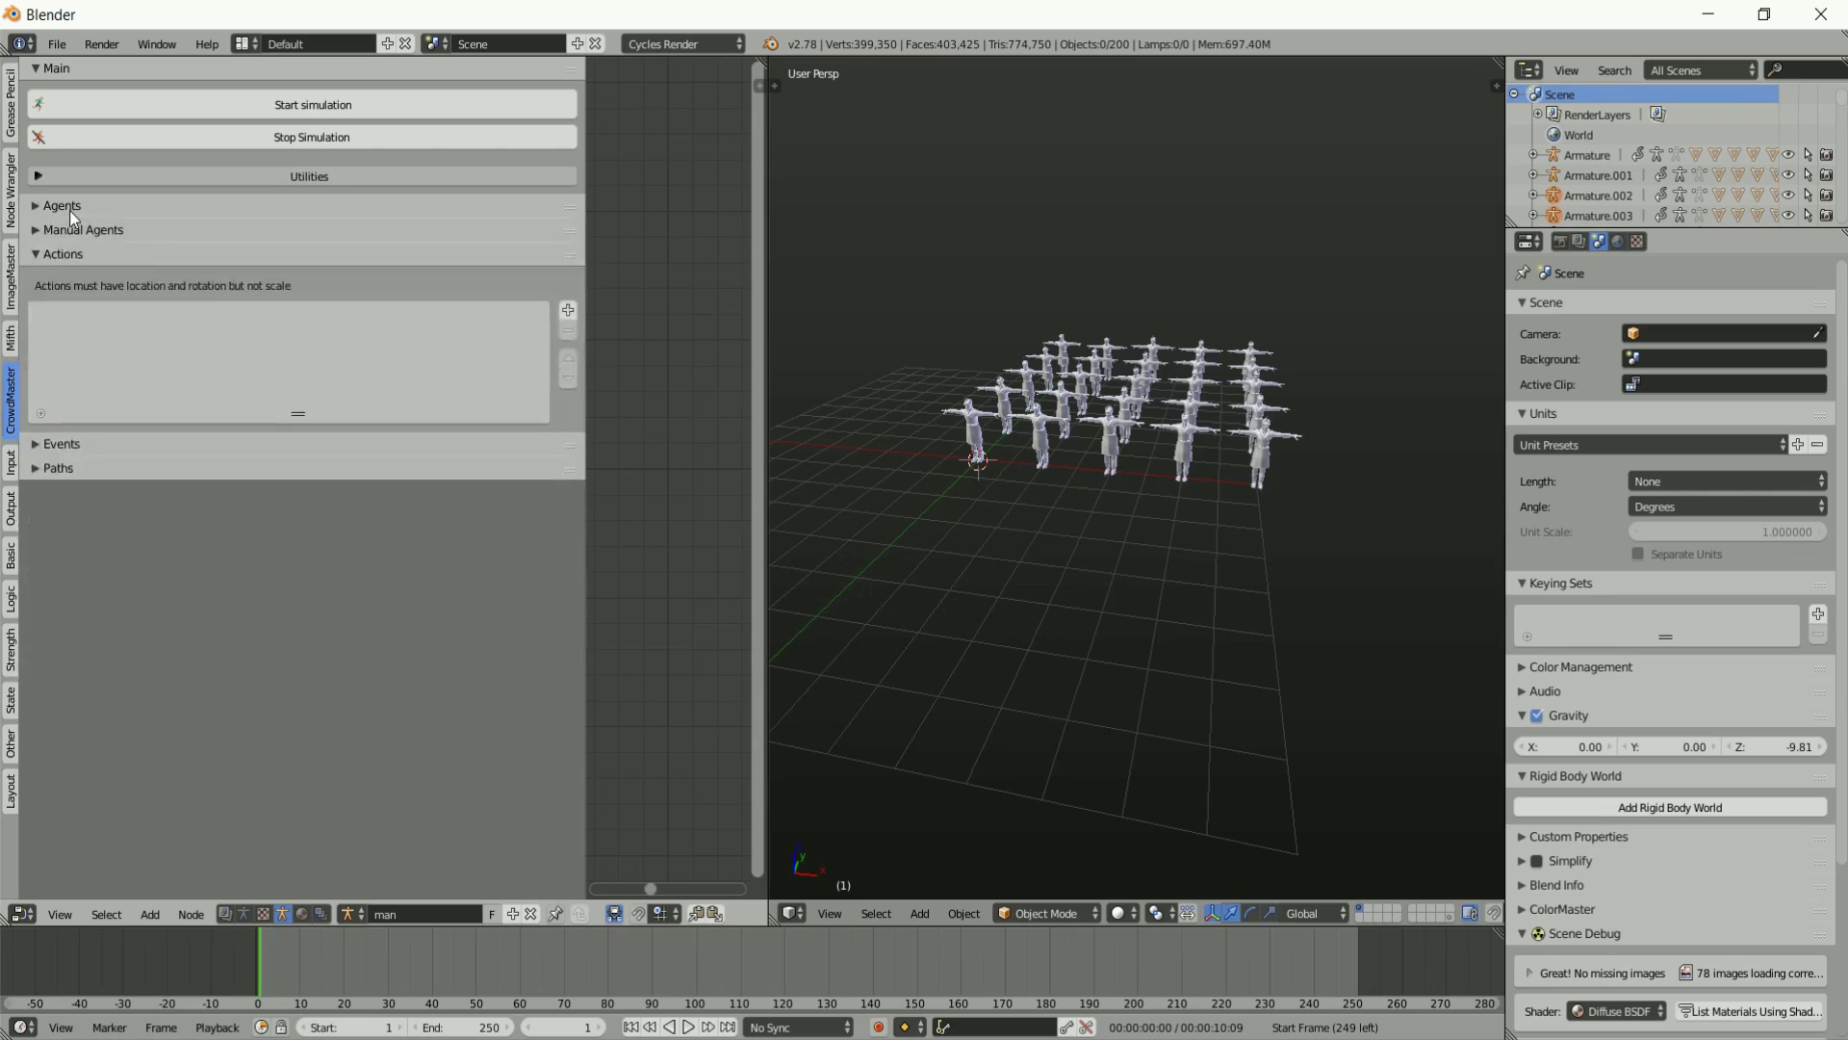
{"action": "left_click", "coordinate": [70, 210]}
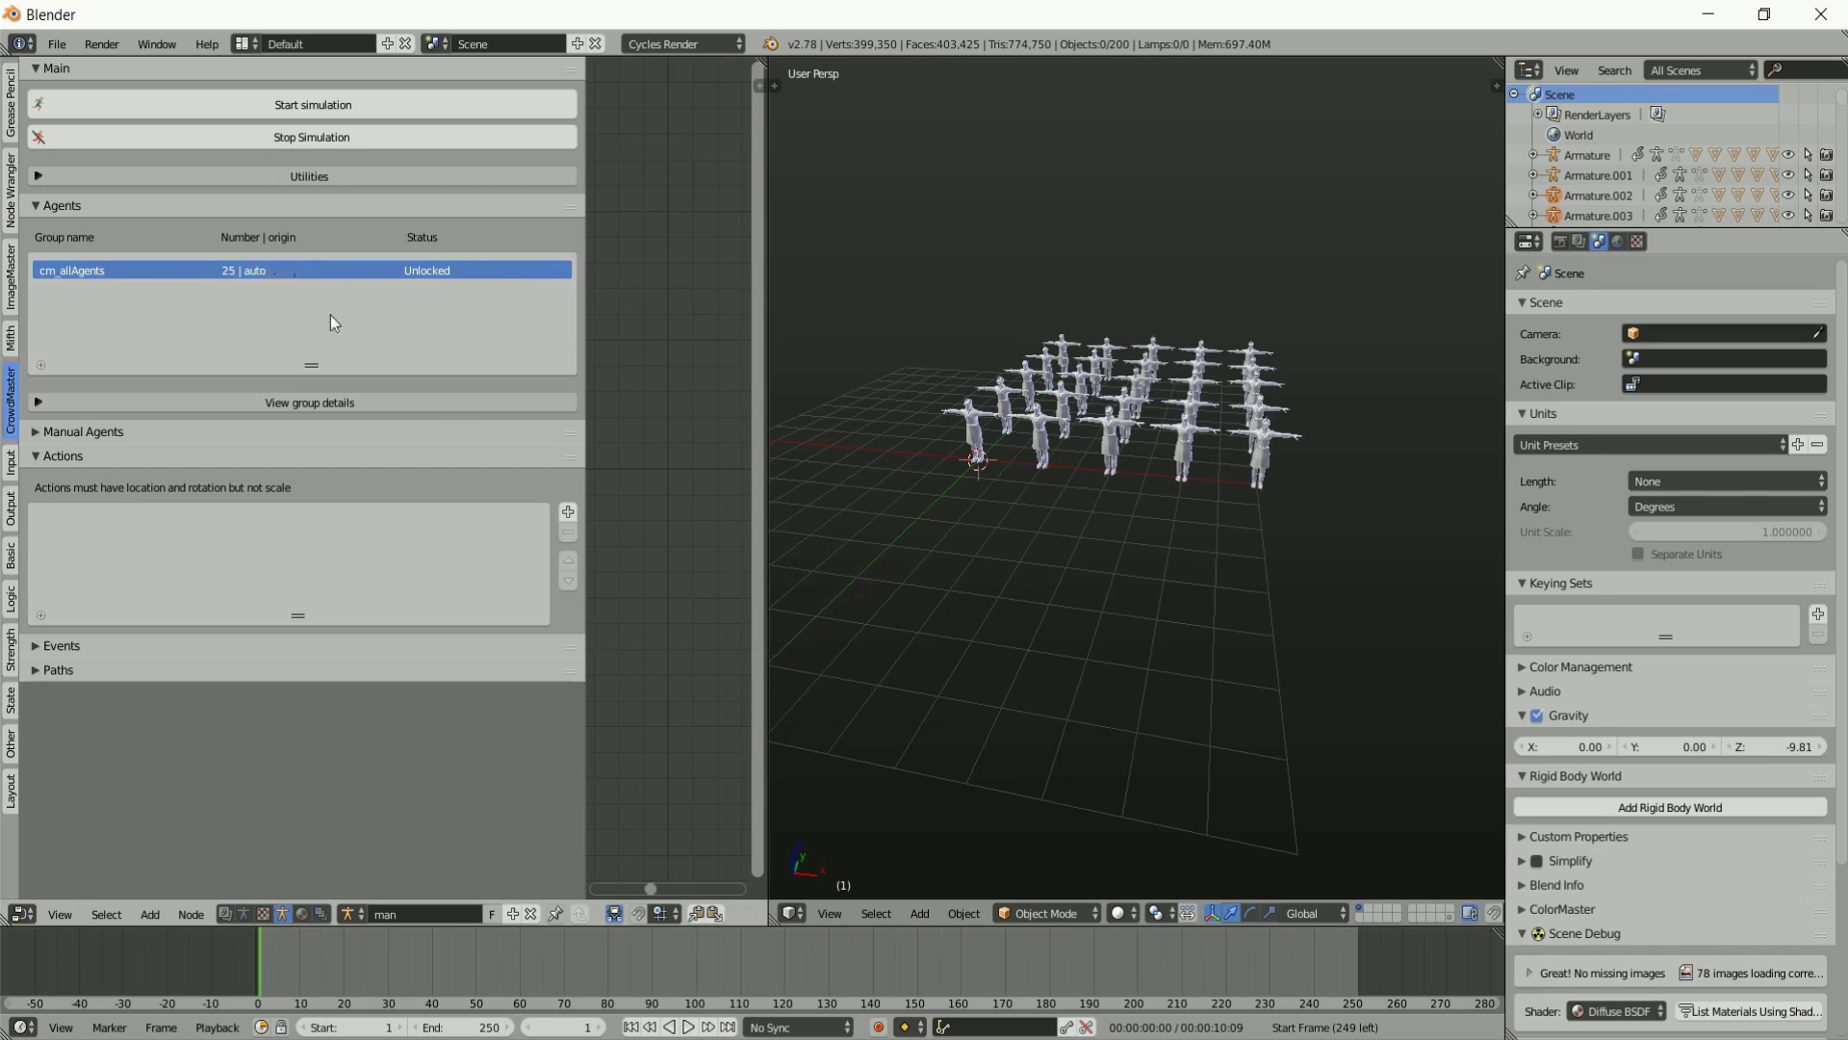
{"action": "scroll", "coordinate": [1095, 468], "scroll_direction": "up", "scroll_amount": 3}
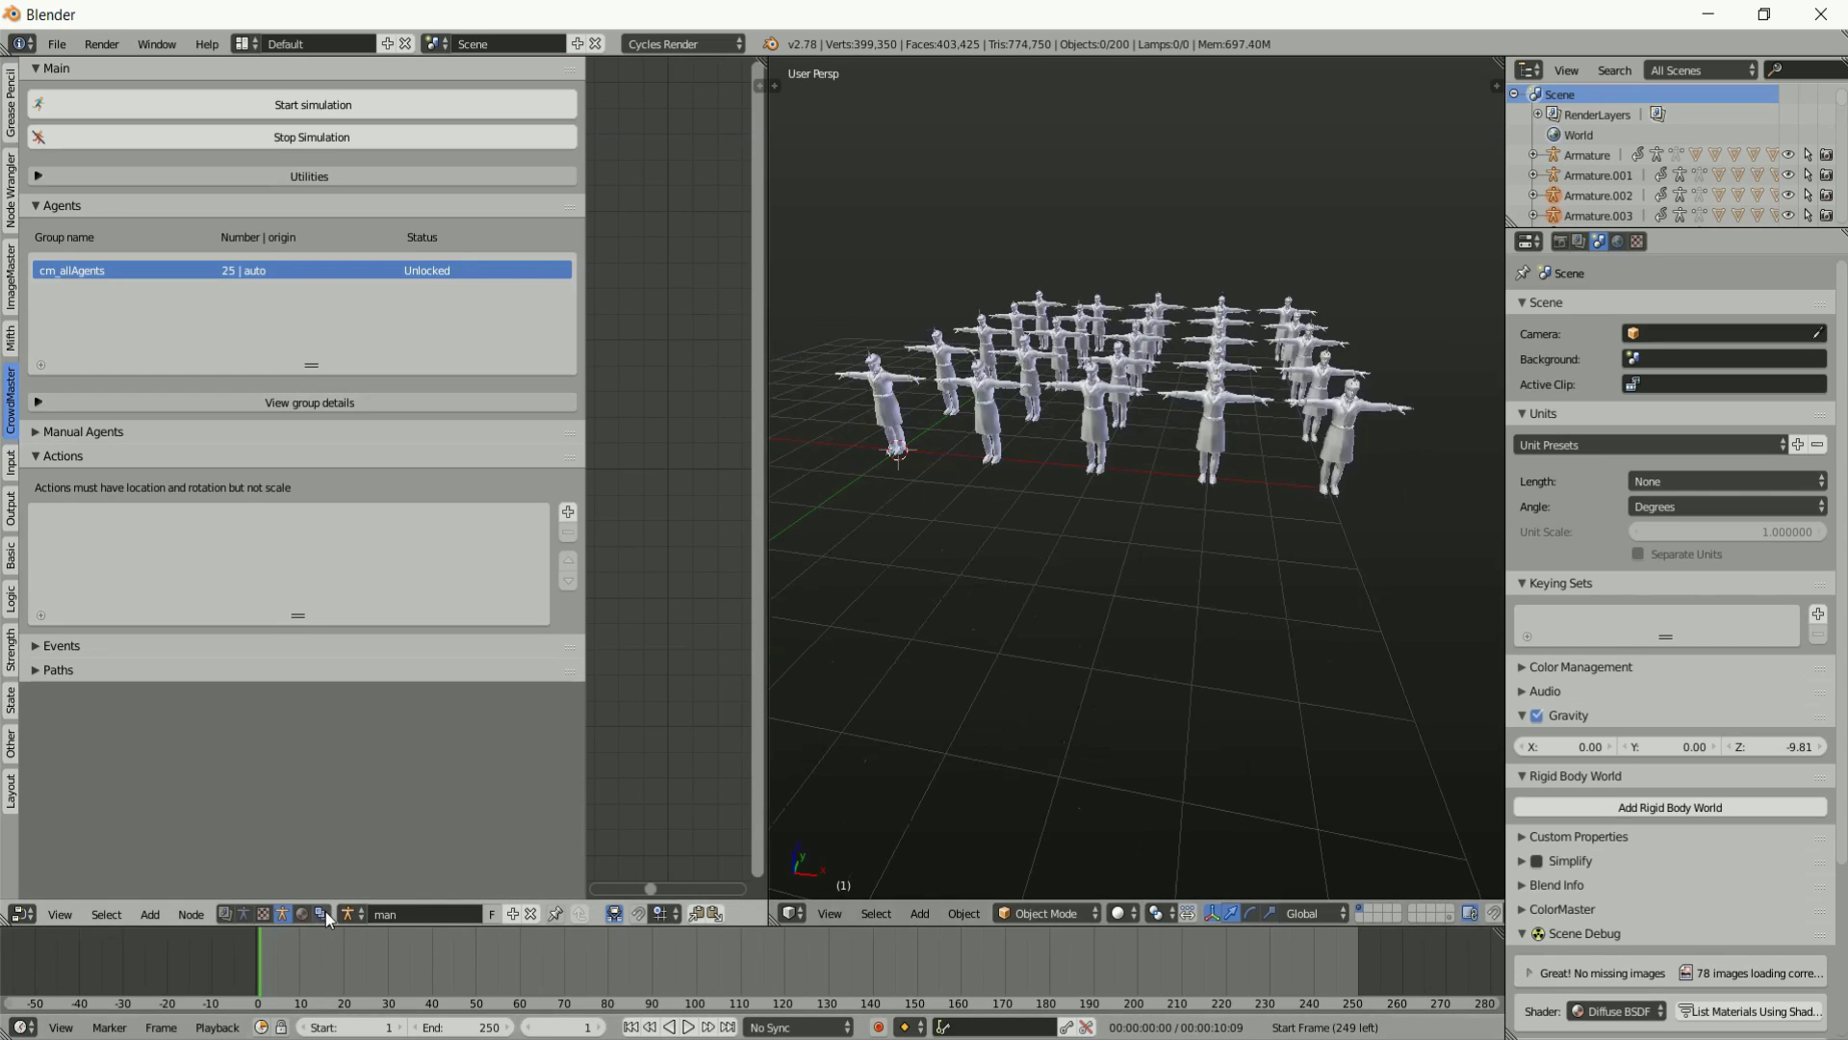
{"action": "left_click", "coordinate": [291, 406]}
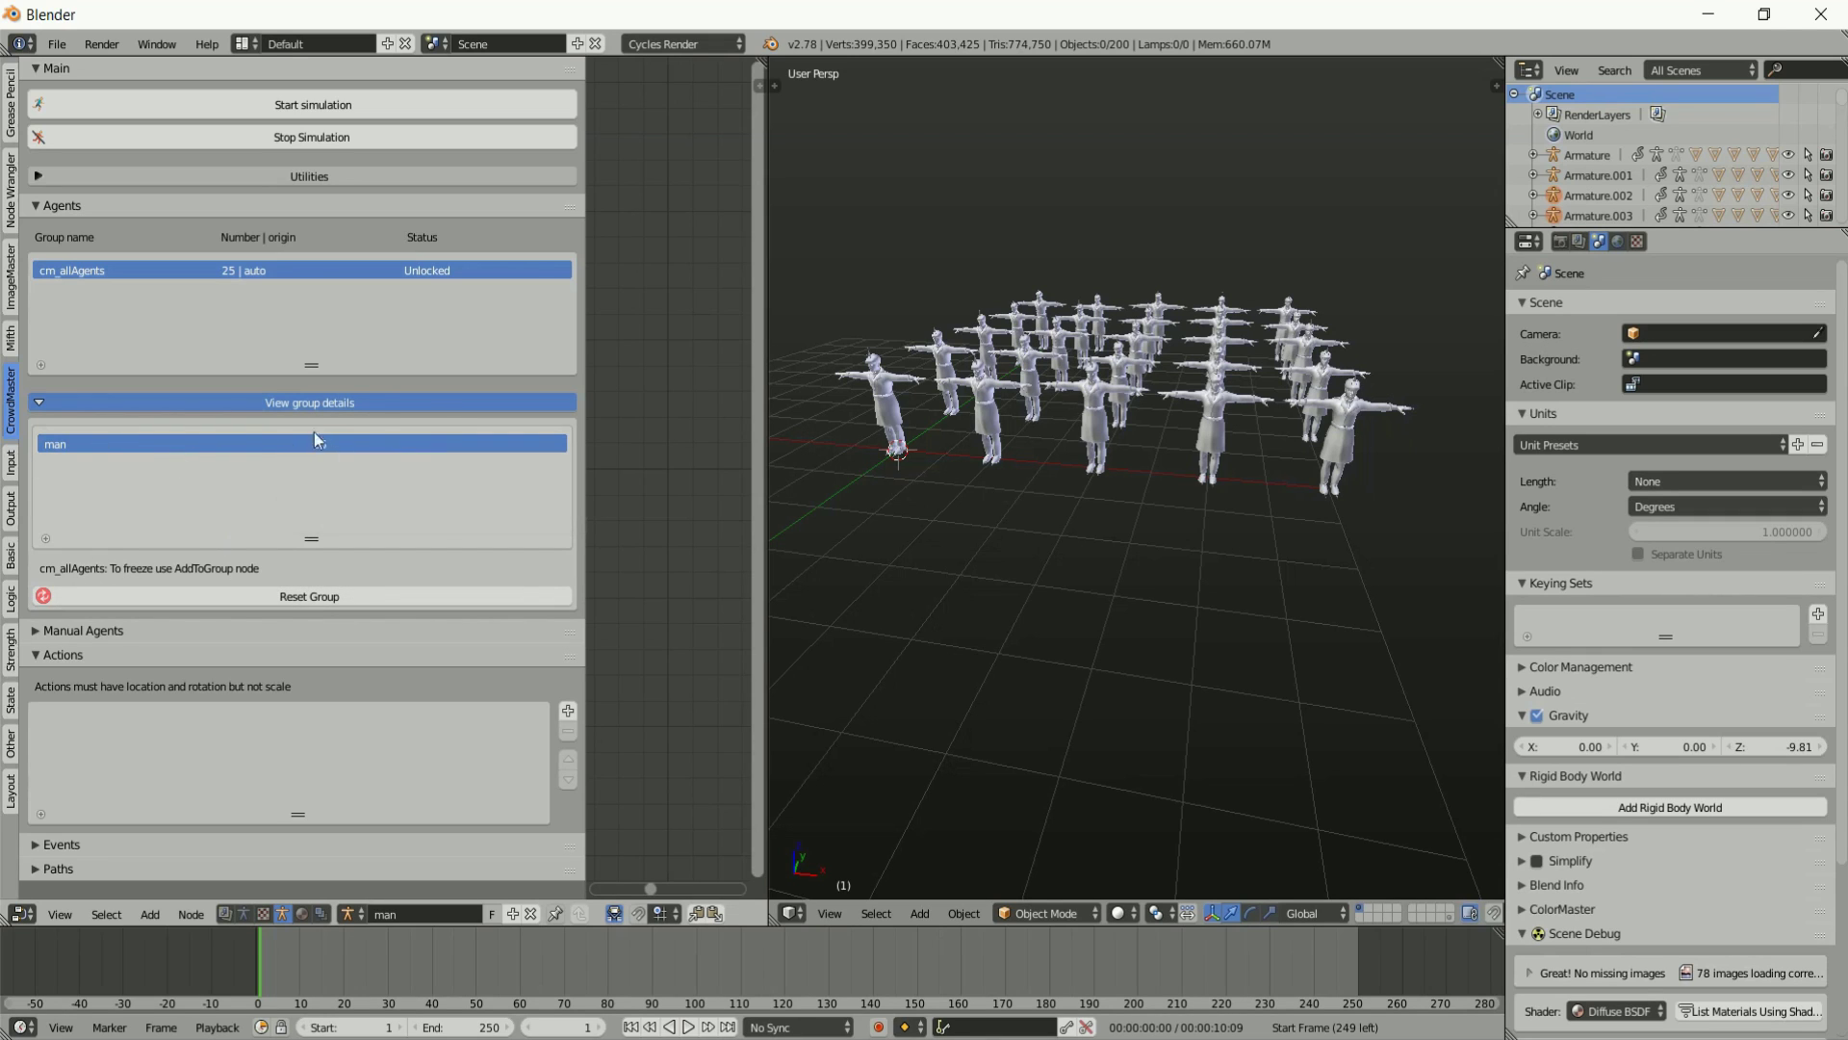
{"action": "left_click", "coordinate": [323, 402]}
{"action": "left_click", "coordinate": [324, 403]}
{"action": "left_click", "coordinate": [206, 405]}
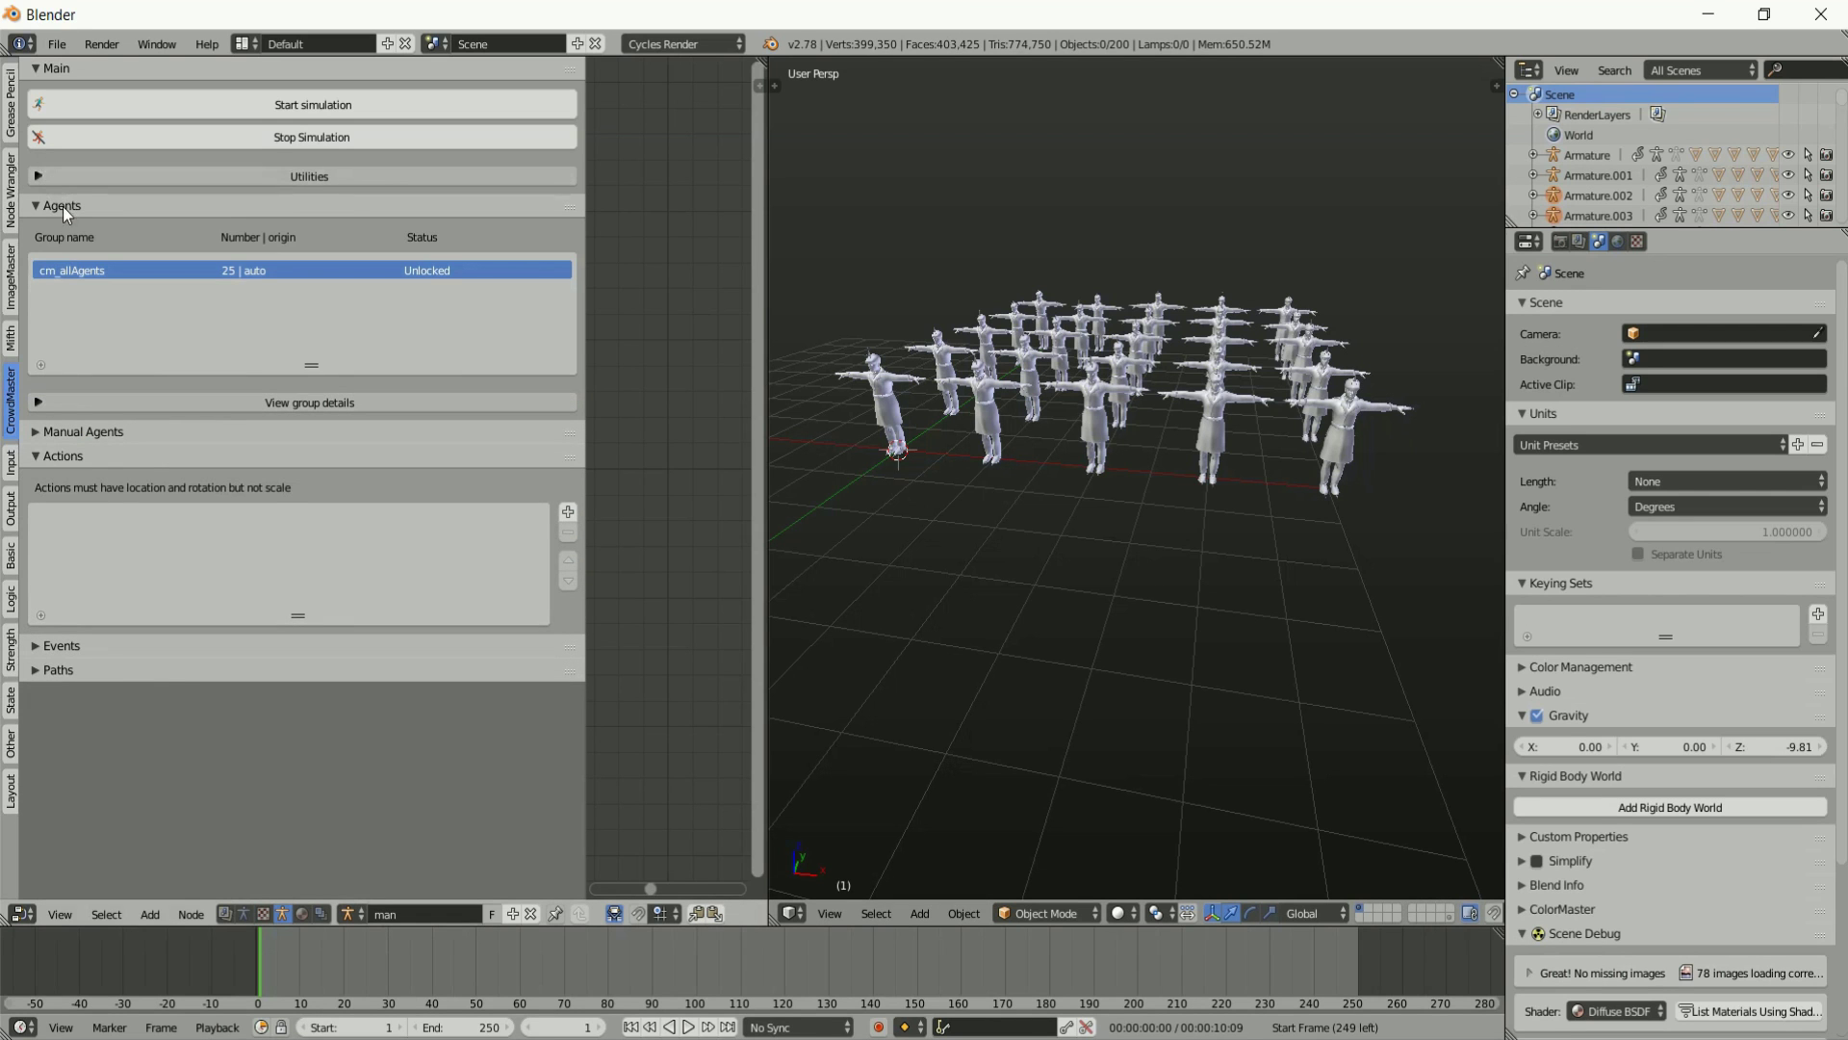
Add three empty entries to the CrowdMaster Actions list.
{"action": "middle_click_drag", "start_coordinate": [1018, 377], "coordinate": [1059, 384]}
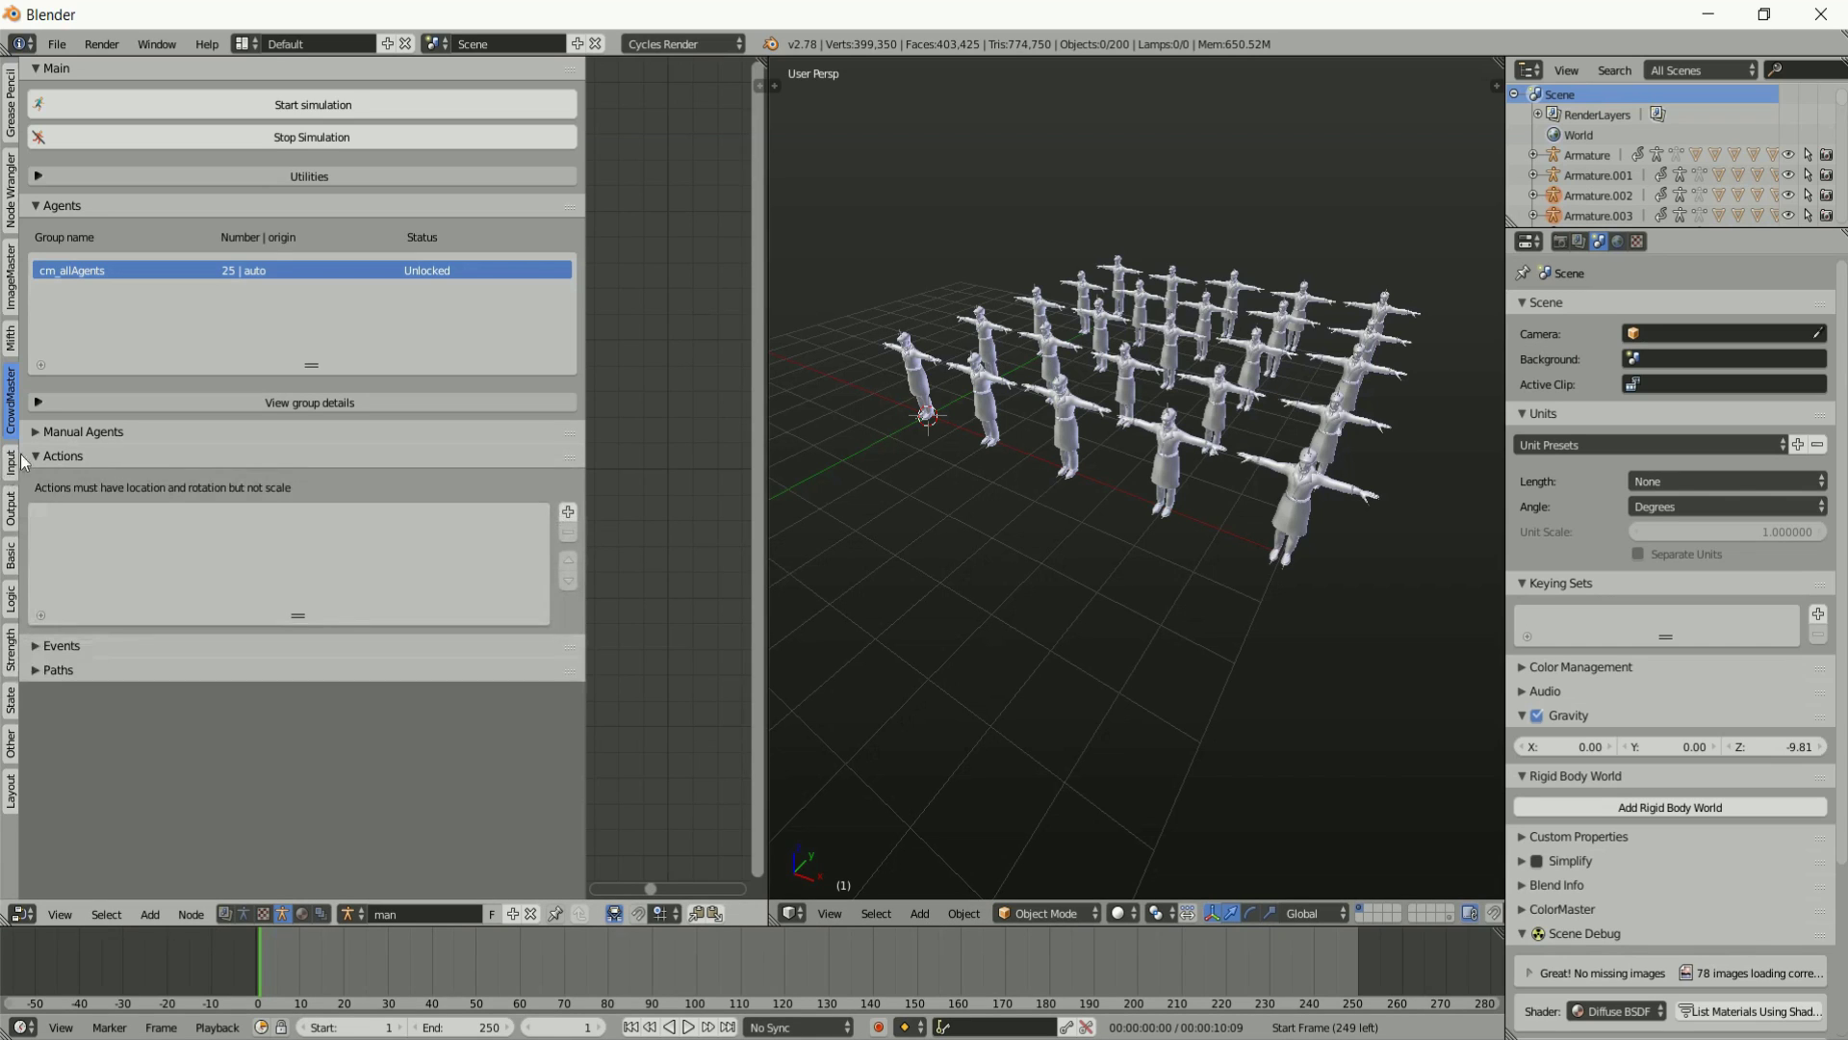
{"action": "left_click", "coordinate": [568, 515]}
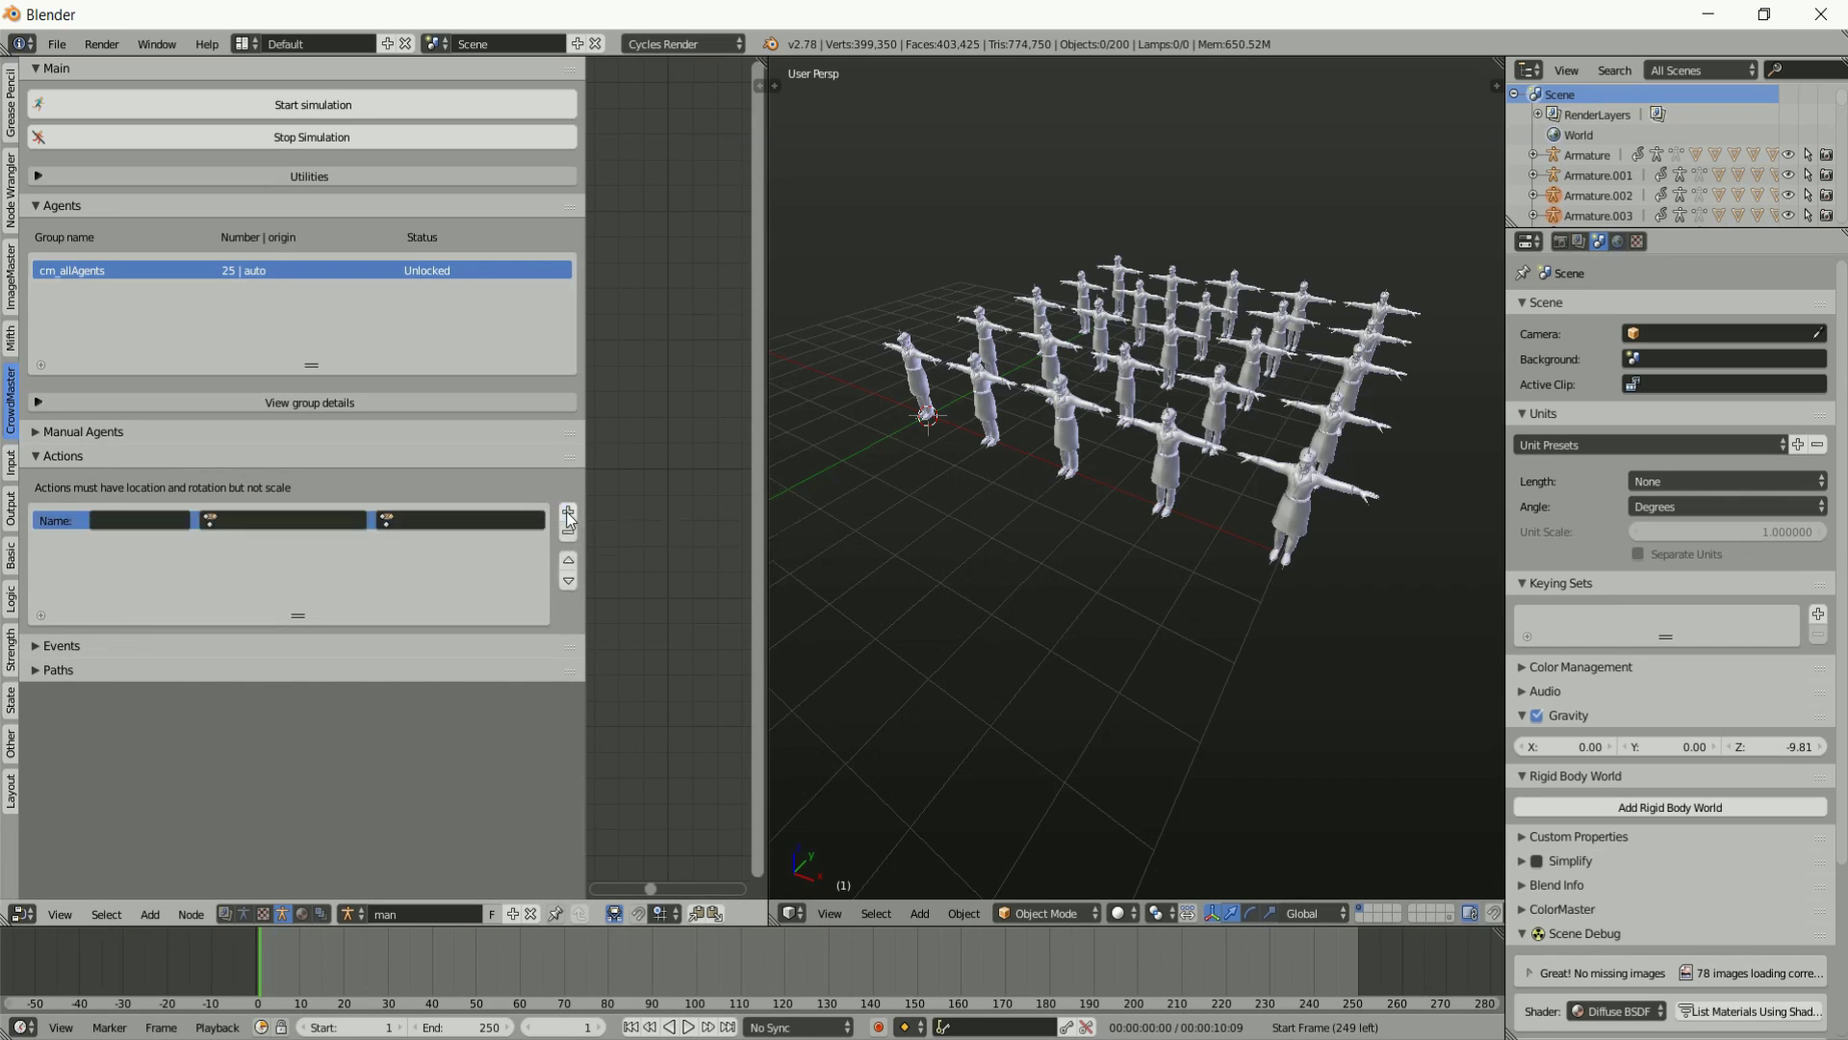
{"action": "left_click", "coordinate": [568, 515]}
{"action": "left_click", "coordinate": [568, 515]}
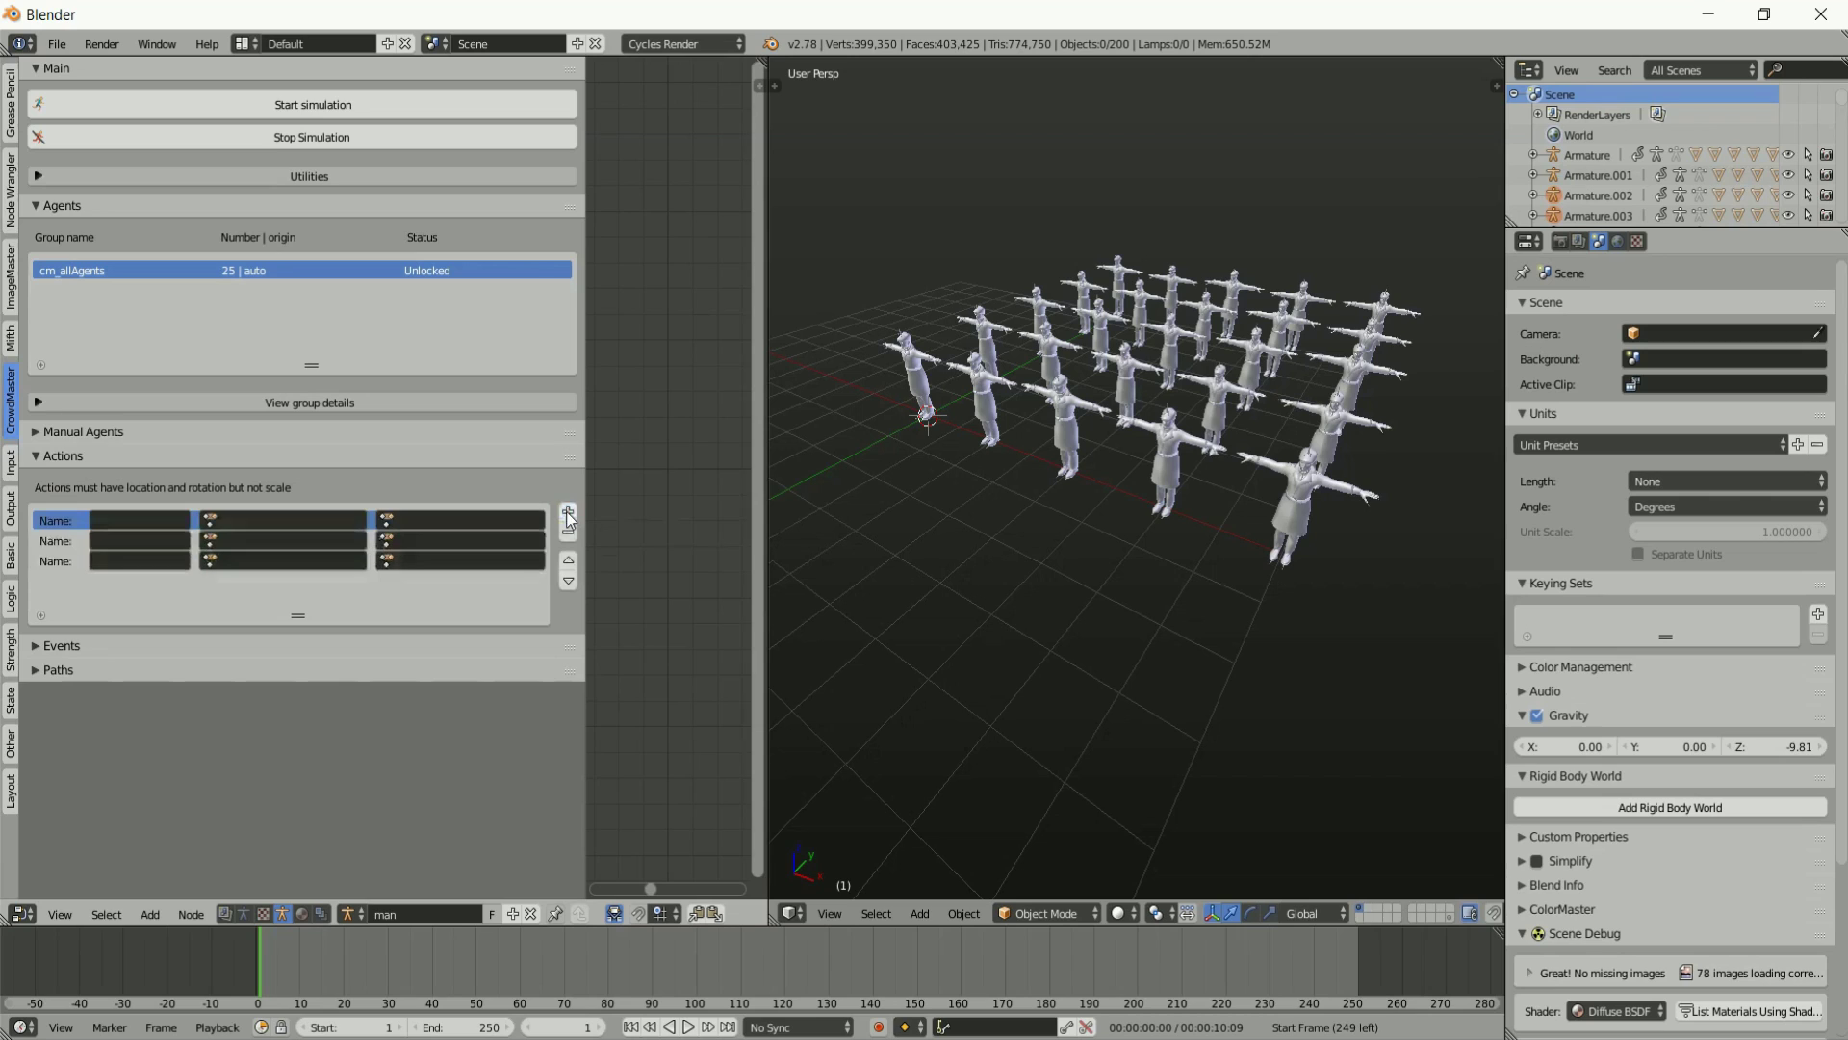
Name the three action entries walk1, walk2 and walk3.
{"action": "left_click", "coordinate": [154, 520]}
{"action": "type", "text": "walk1"}
{"action": "key", "text": "Return"}
{"action": "type", "text": "walk2"}
{"action": "key", "text": "Return"}
{"action": "left_click", "coordinate": [133, 561]}
{"action": "key", "text": "Return"}
Assign Walk1, Walk2 and Walk3 to both action fields of the walk1, walk2 and walk3 entries respectively.
{"action": "left_click", "coordinate": [272, 516]}
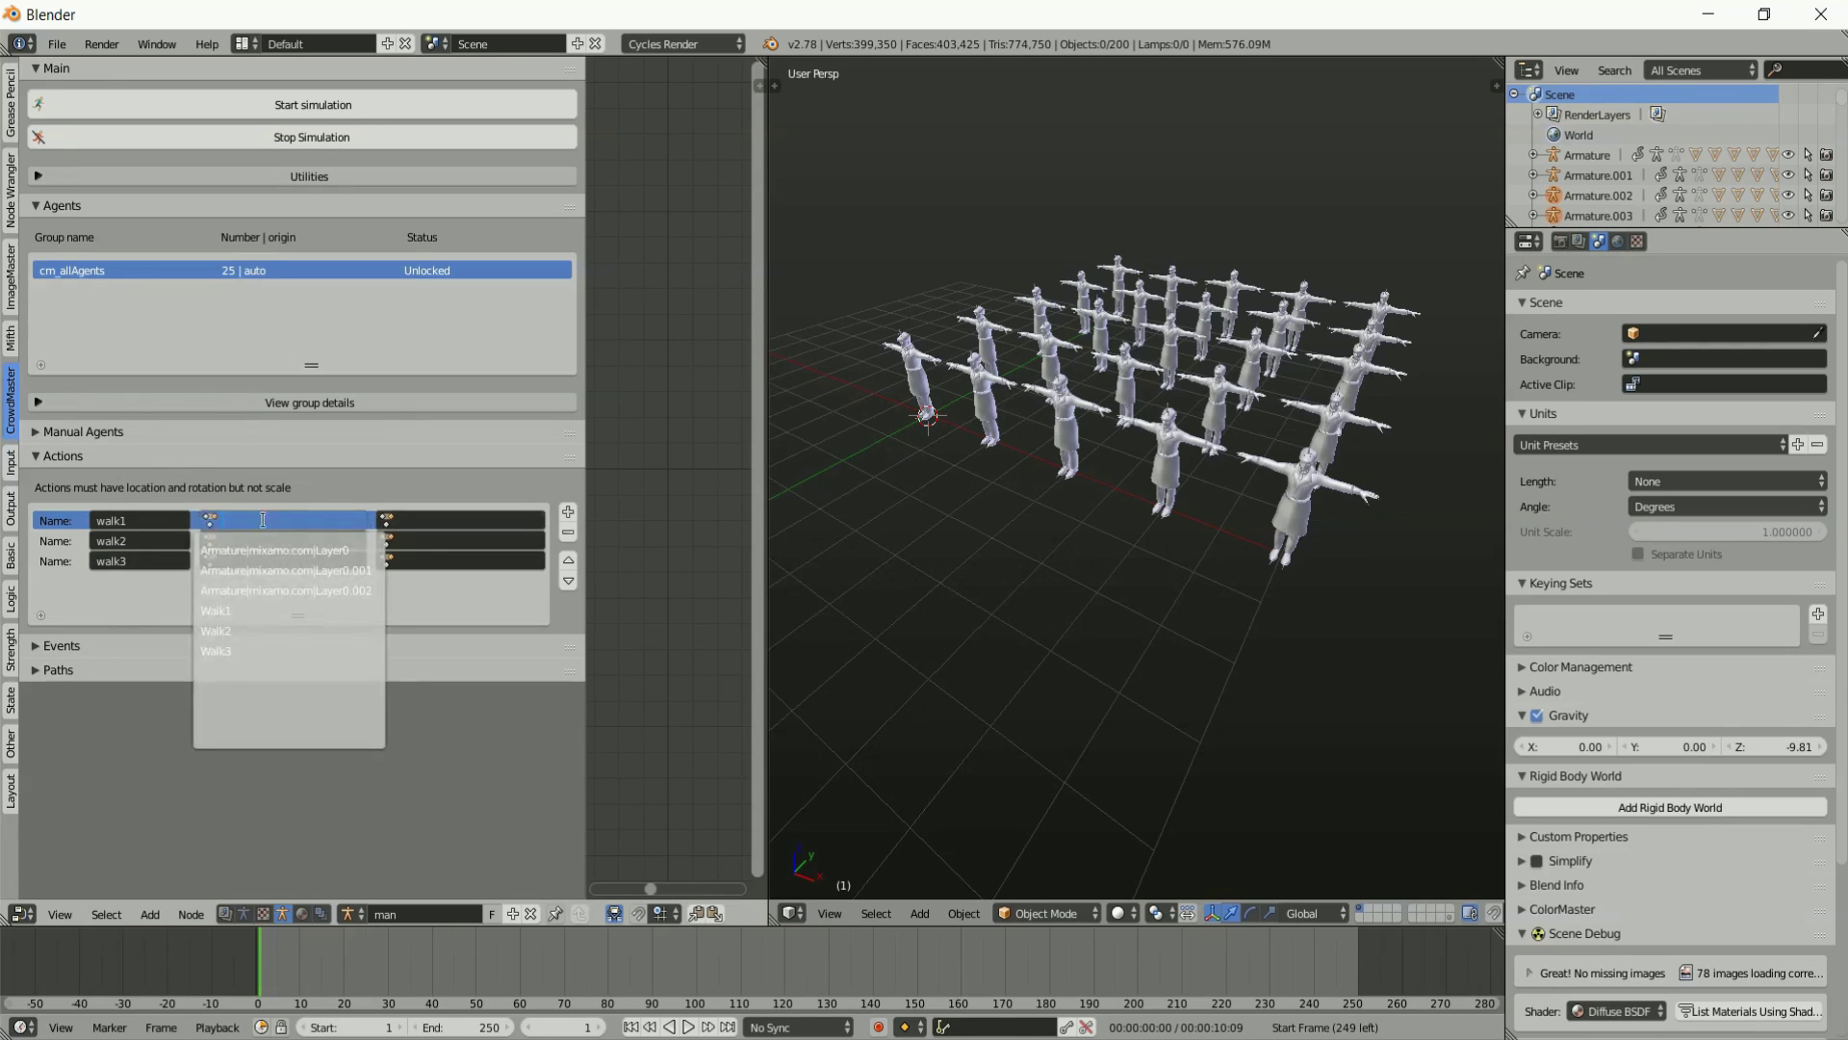
{"action": "left_click", "coordinate": [255, 608]}
{"action": "left_click", "coordinate": [433, 520]}
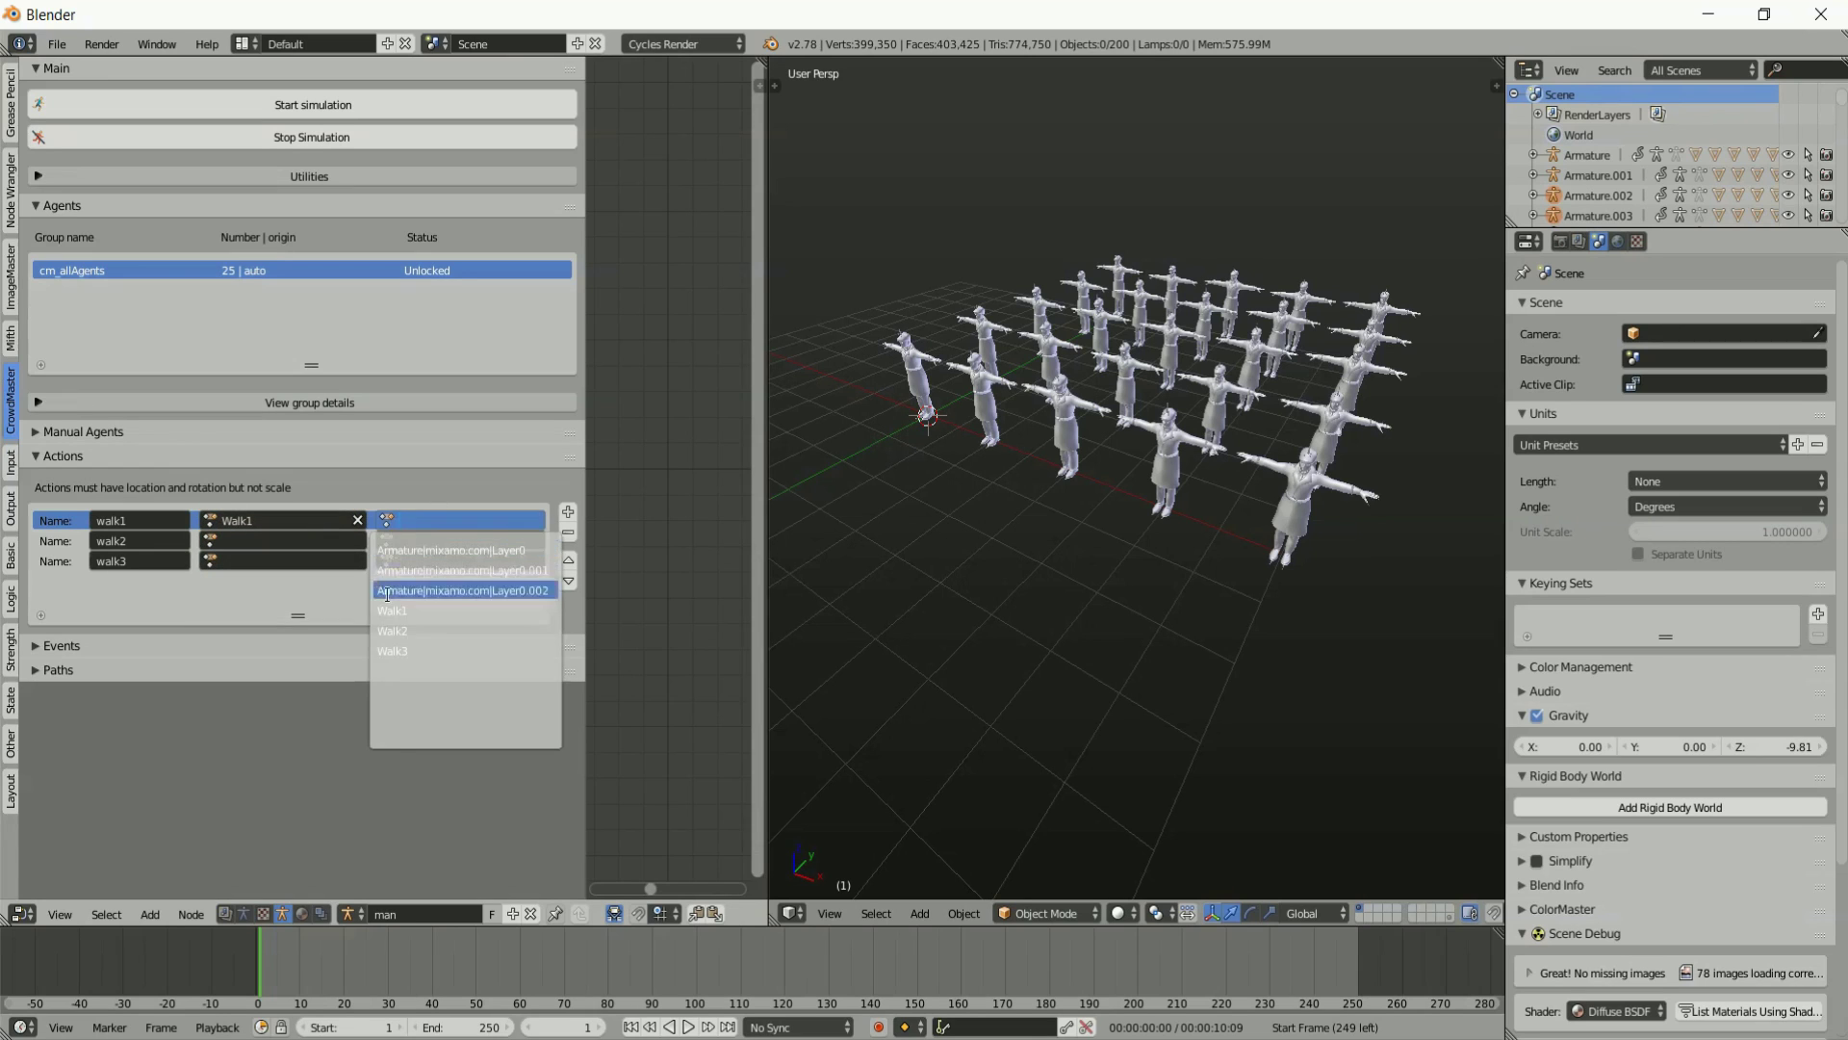
{"action": "left_click", "coordinate": [453, 597]}
{"action": "left_click", "coordinate": [280, 541]}
{"action": "left_click", "coordinate": [279, 651]}
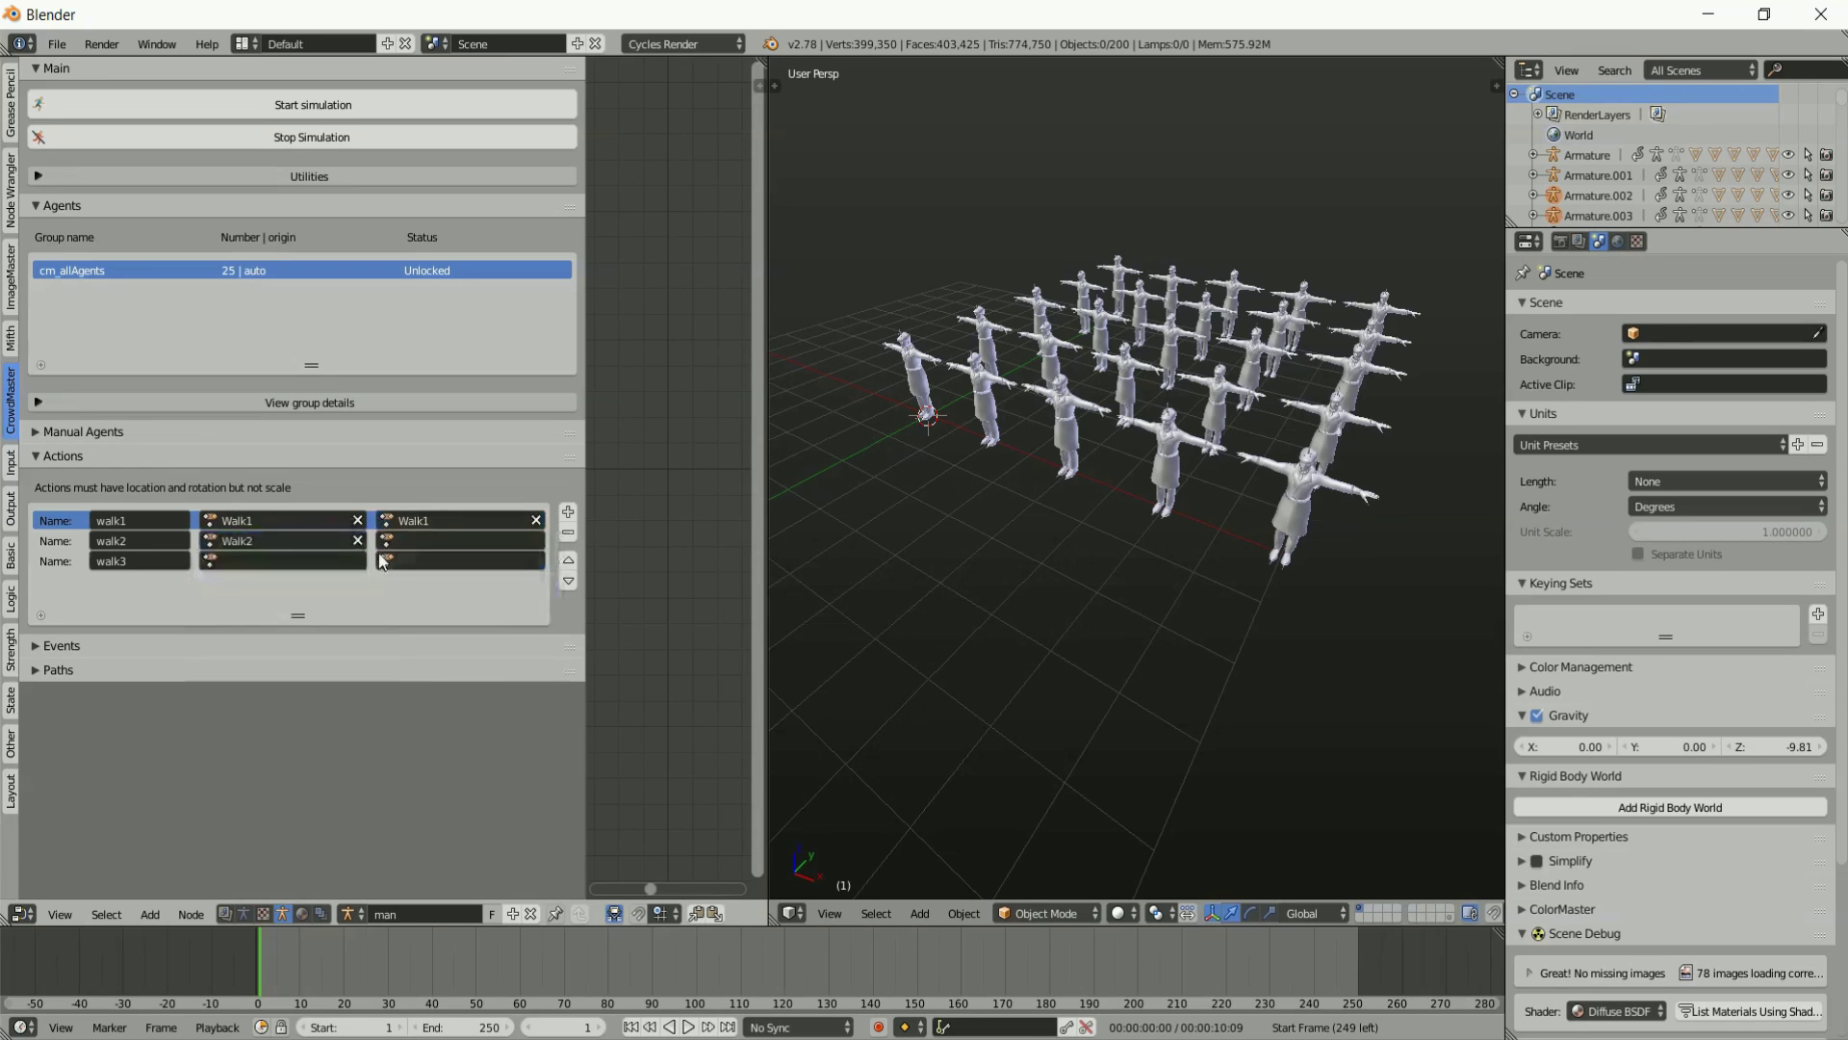
{"action": "left_click", "coordinate": [388, 539]}
{"action": "left_click", "coordinate": [392, 650]}
{"action": "left_click", "coordinate": [284, 560]}
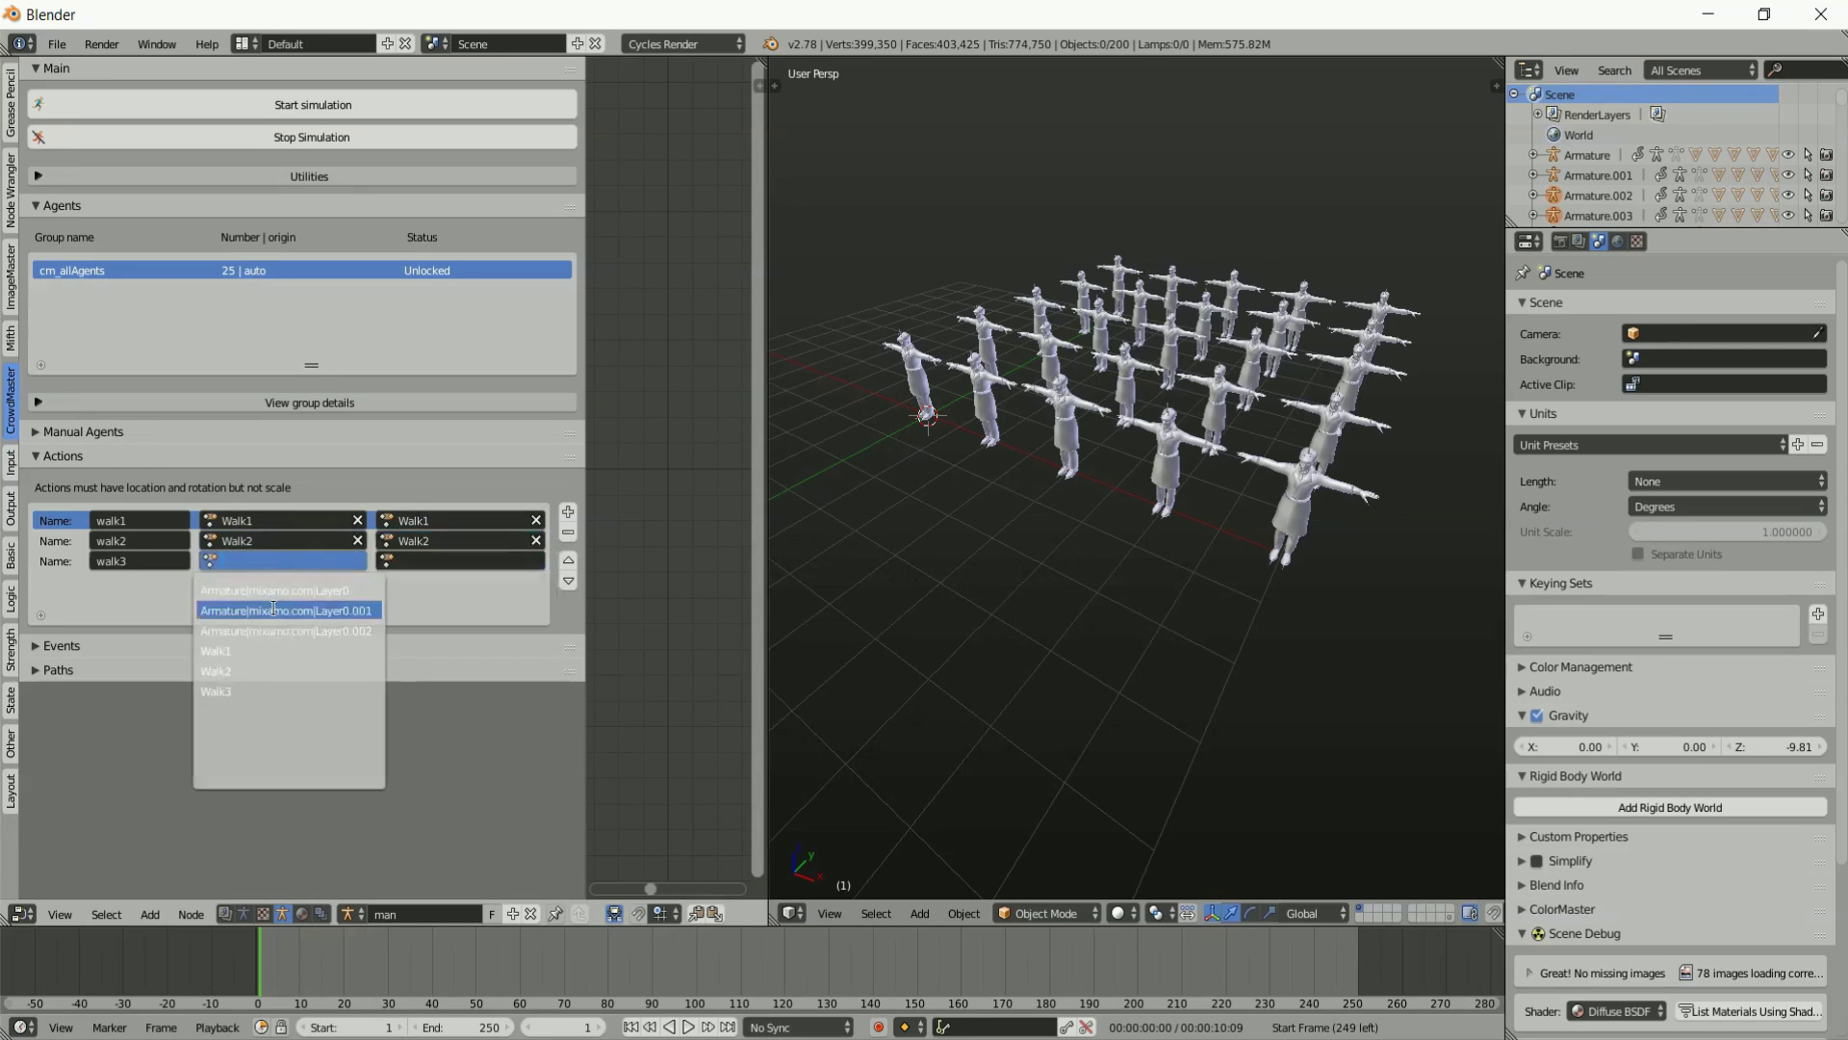
{"action": "left_click", "coordinate": [254, 690]}
{"action": "left_click", "coordinate": [443, 561]}
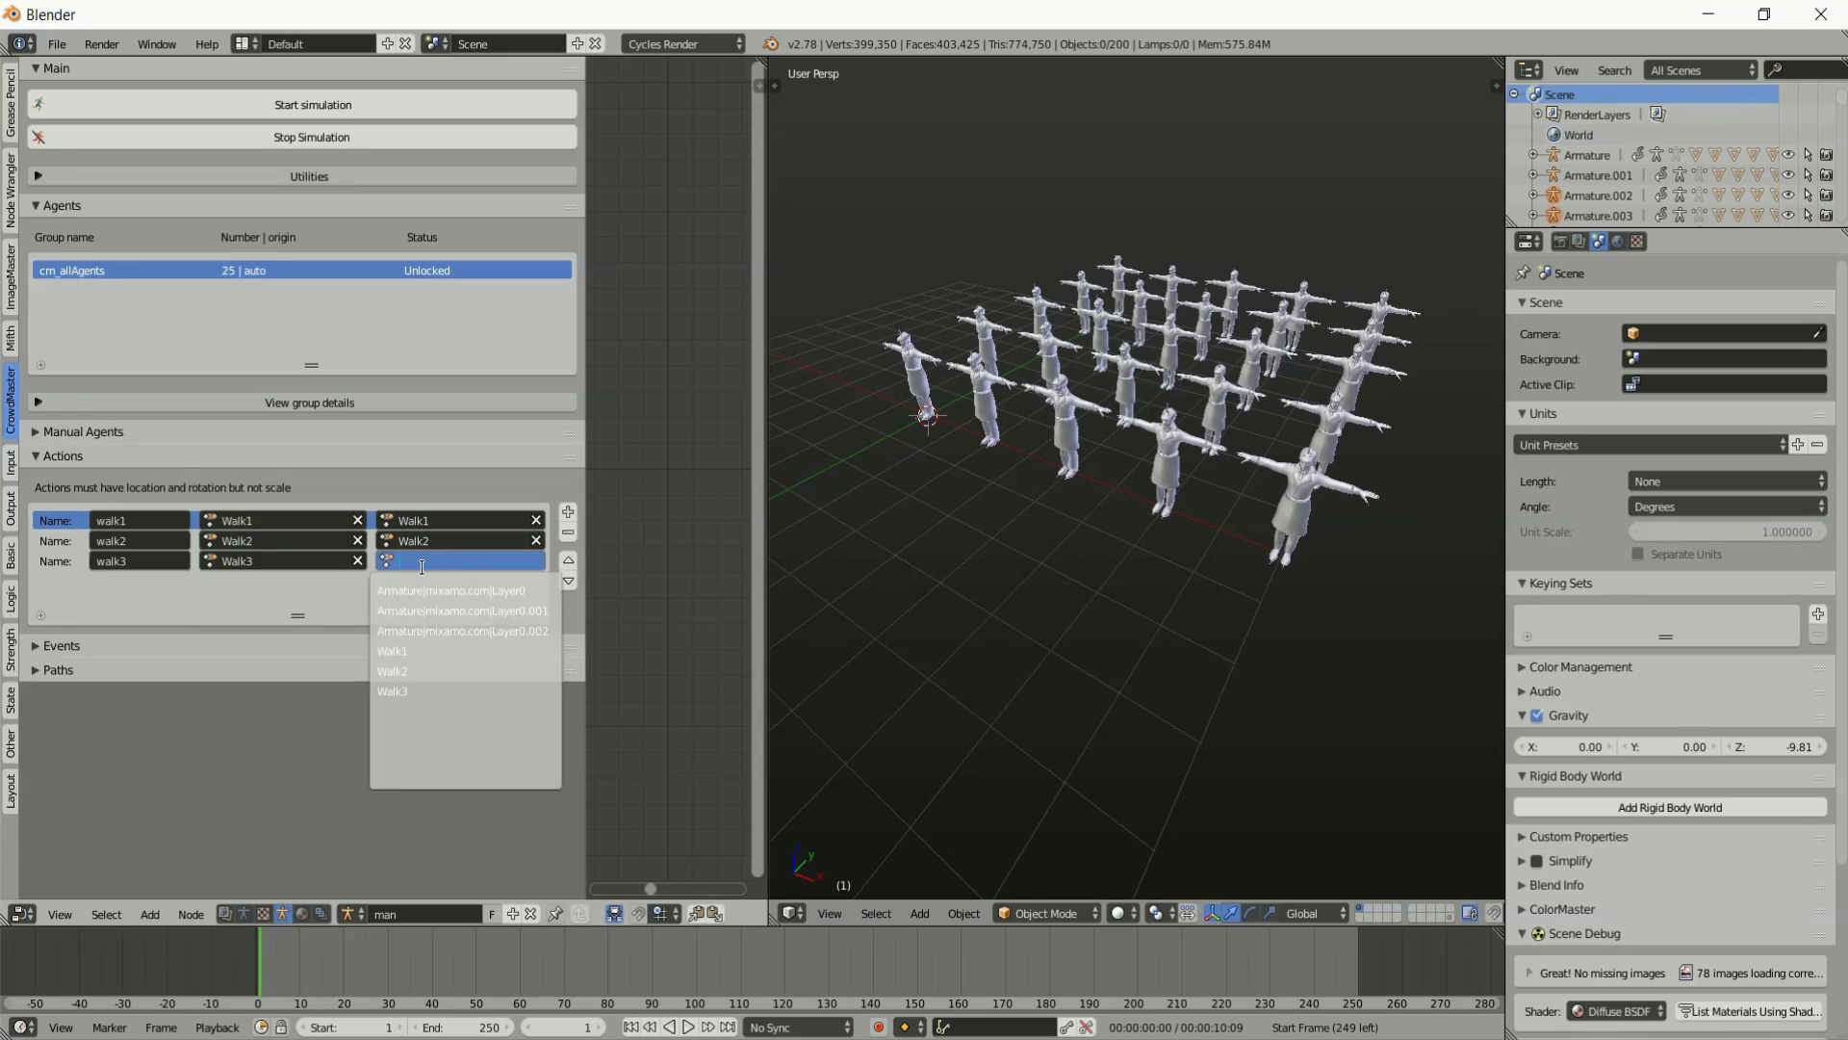
{"action": "left_click", "coordinate": [430, 690]}
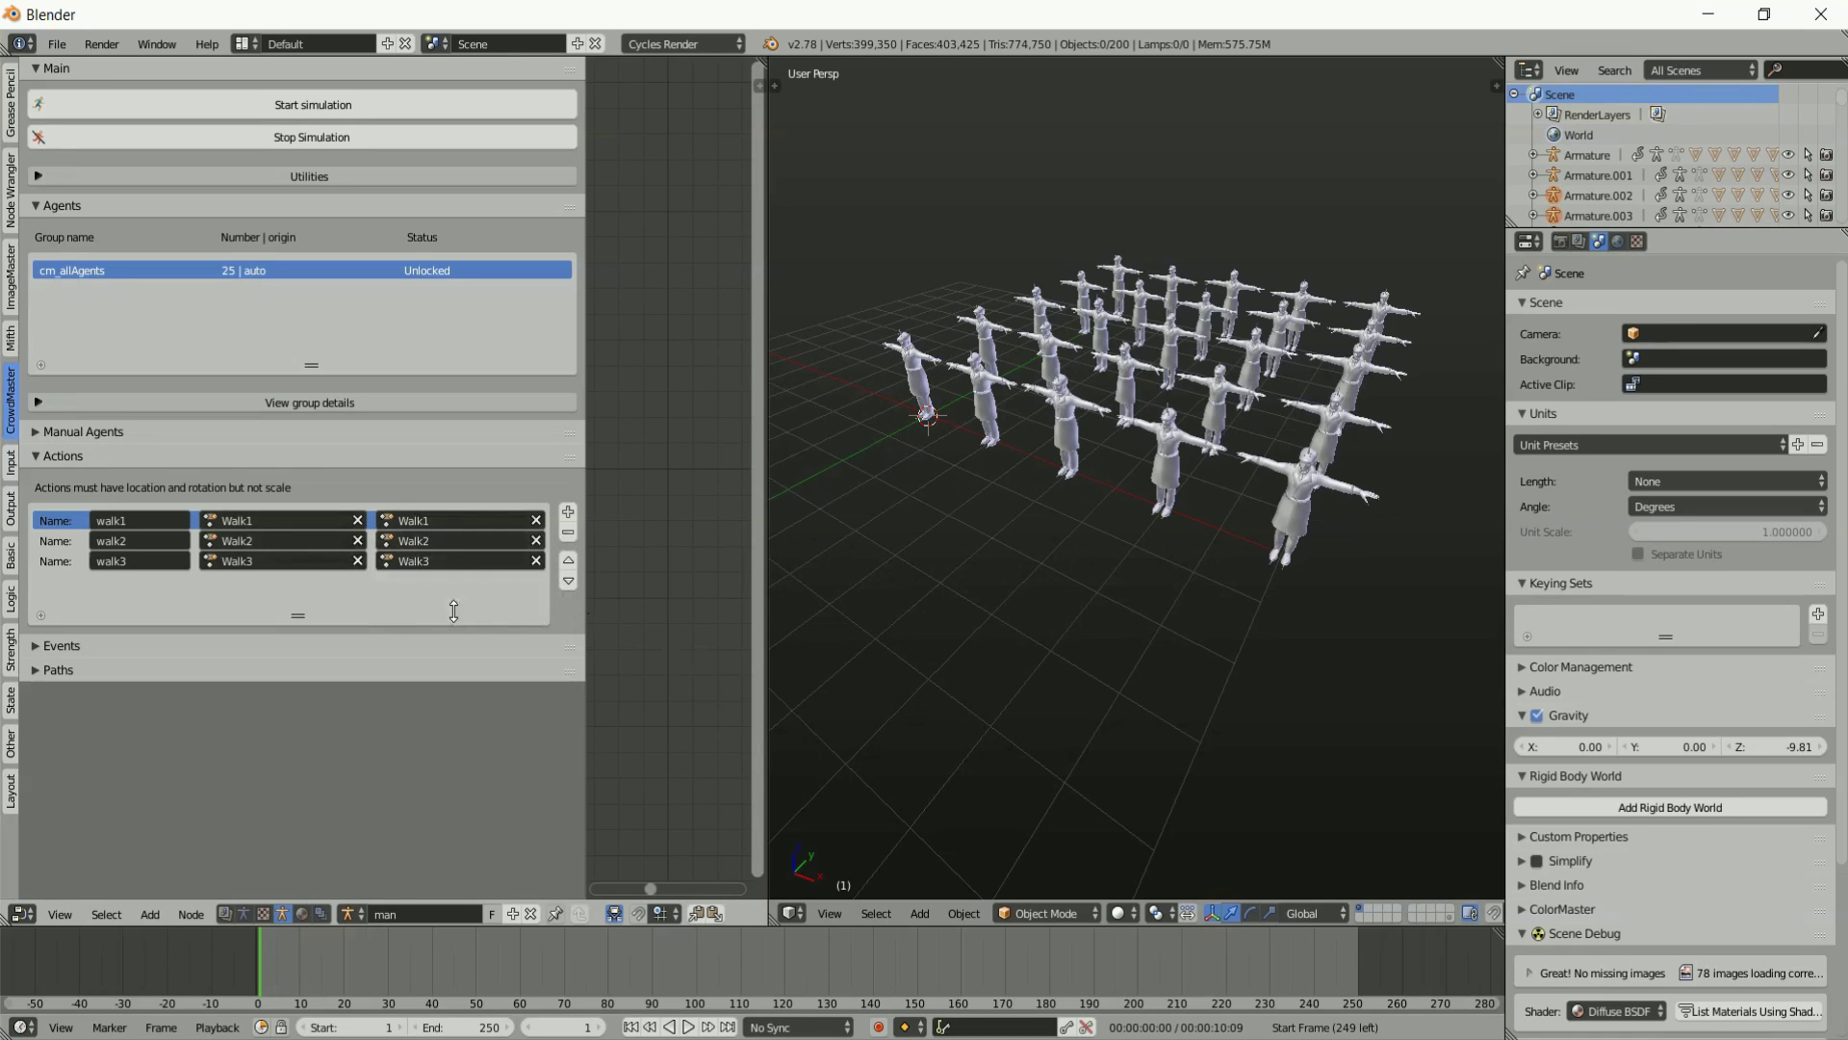
Narrow the CrowdMaster tools area and add an Input node to the man node tree.
{"action": "left_click_drag", "start_coordinate": [583, 616], "coordinate": [344, 609]}
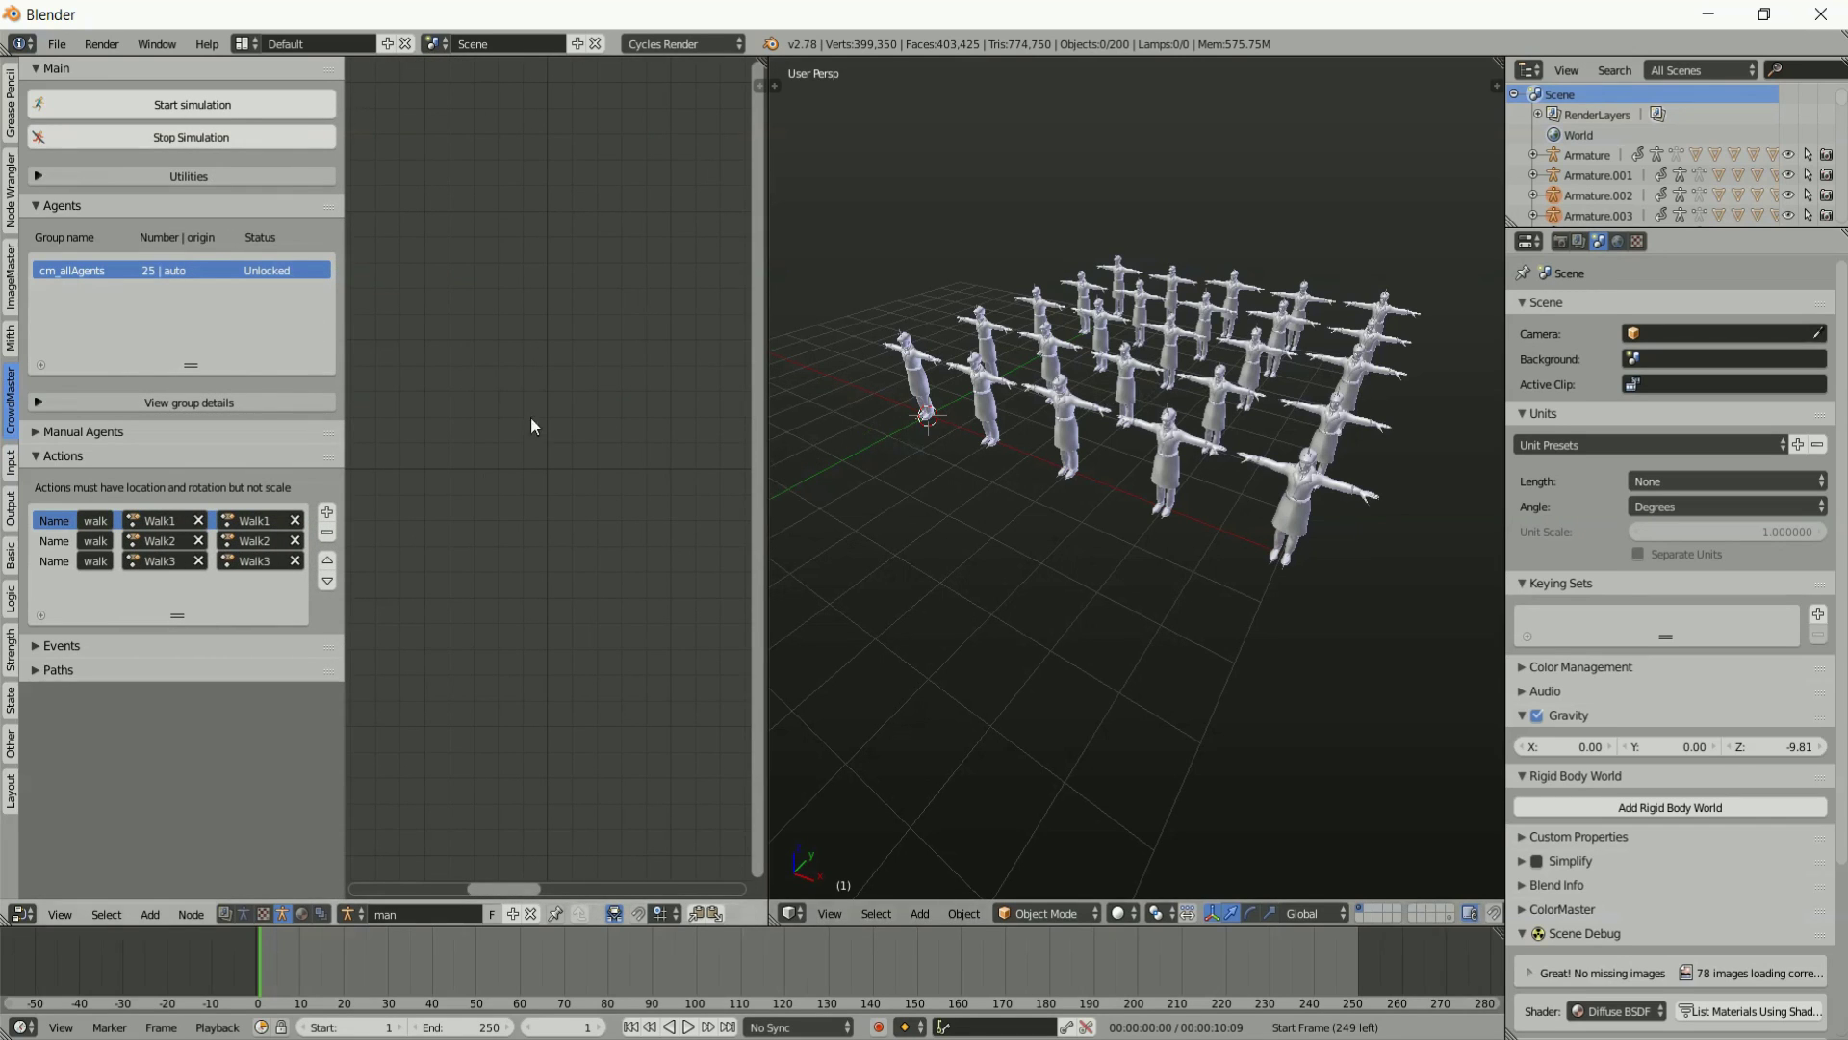
{"action": "key", "text": "shift+a"}
{"action": "mouse_move", "coordinate": [524, 435]}
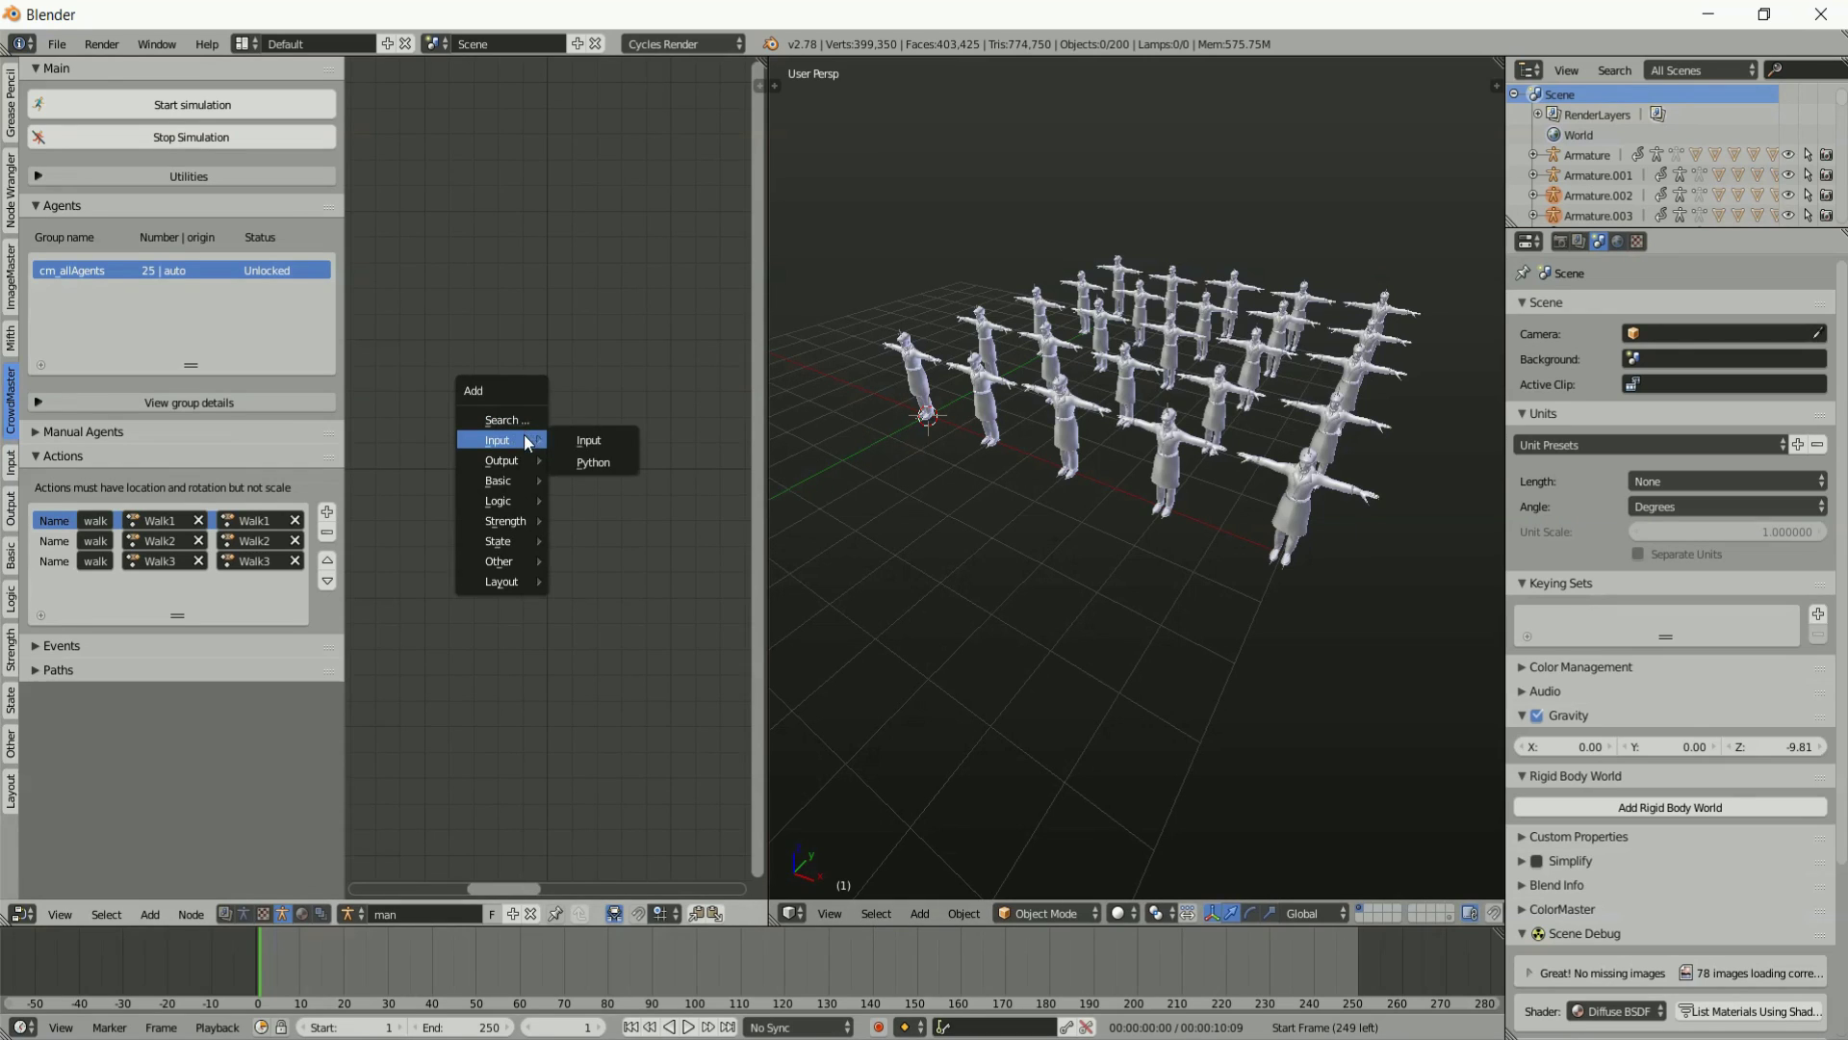
{"action": "left_click", "coordinate": [619, 441]}
{"action": "left_click", "coordinate": [383, 307]}
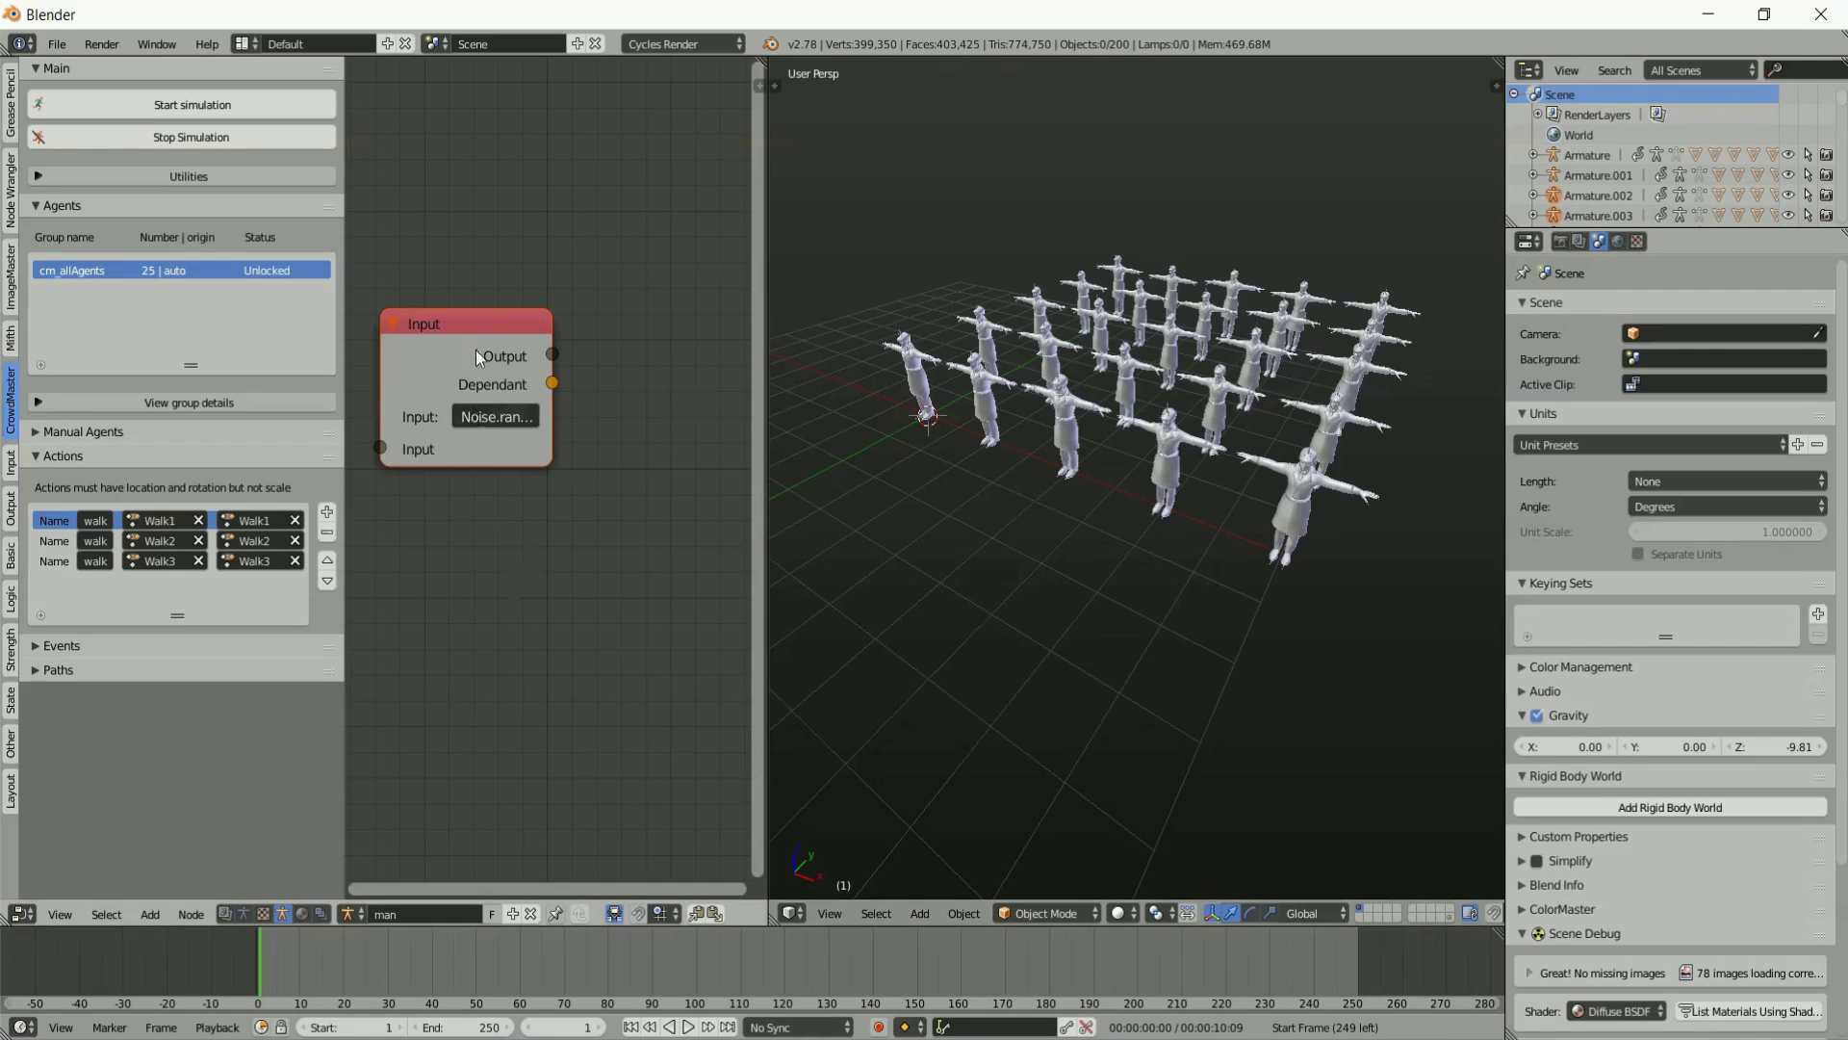
Hide the CrowdMaster tools, then widen and reposition the Input node so its full expression can be read.
{"action": "key", "text": "t"}
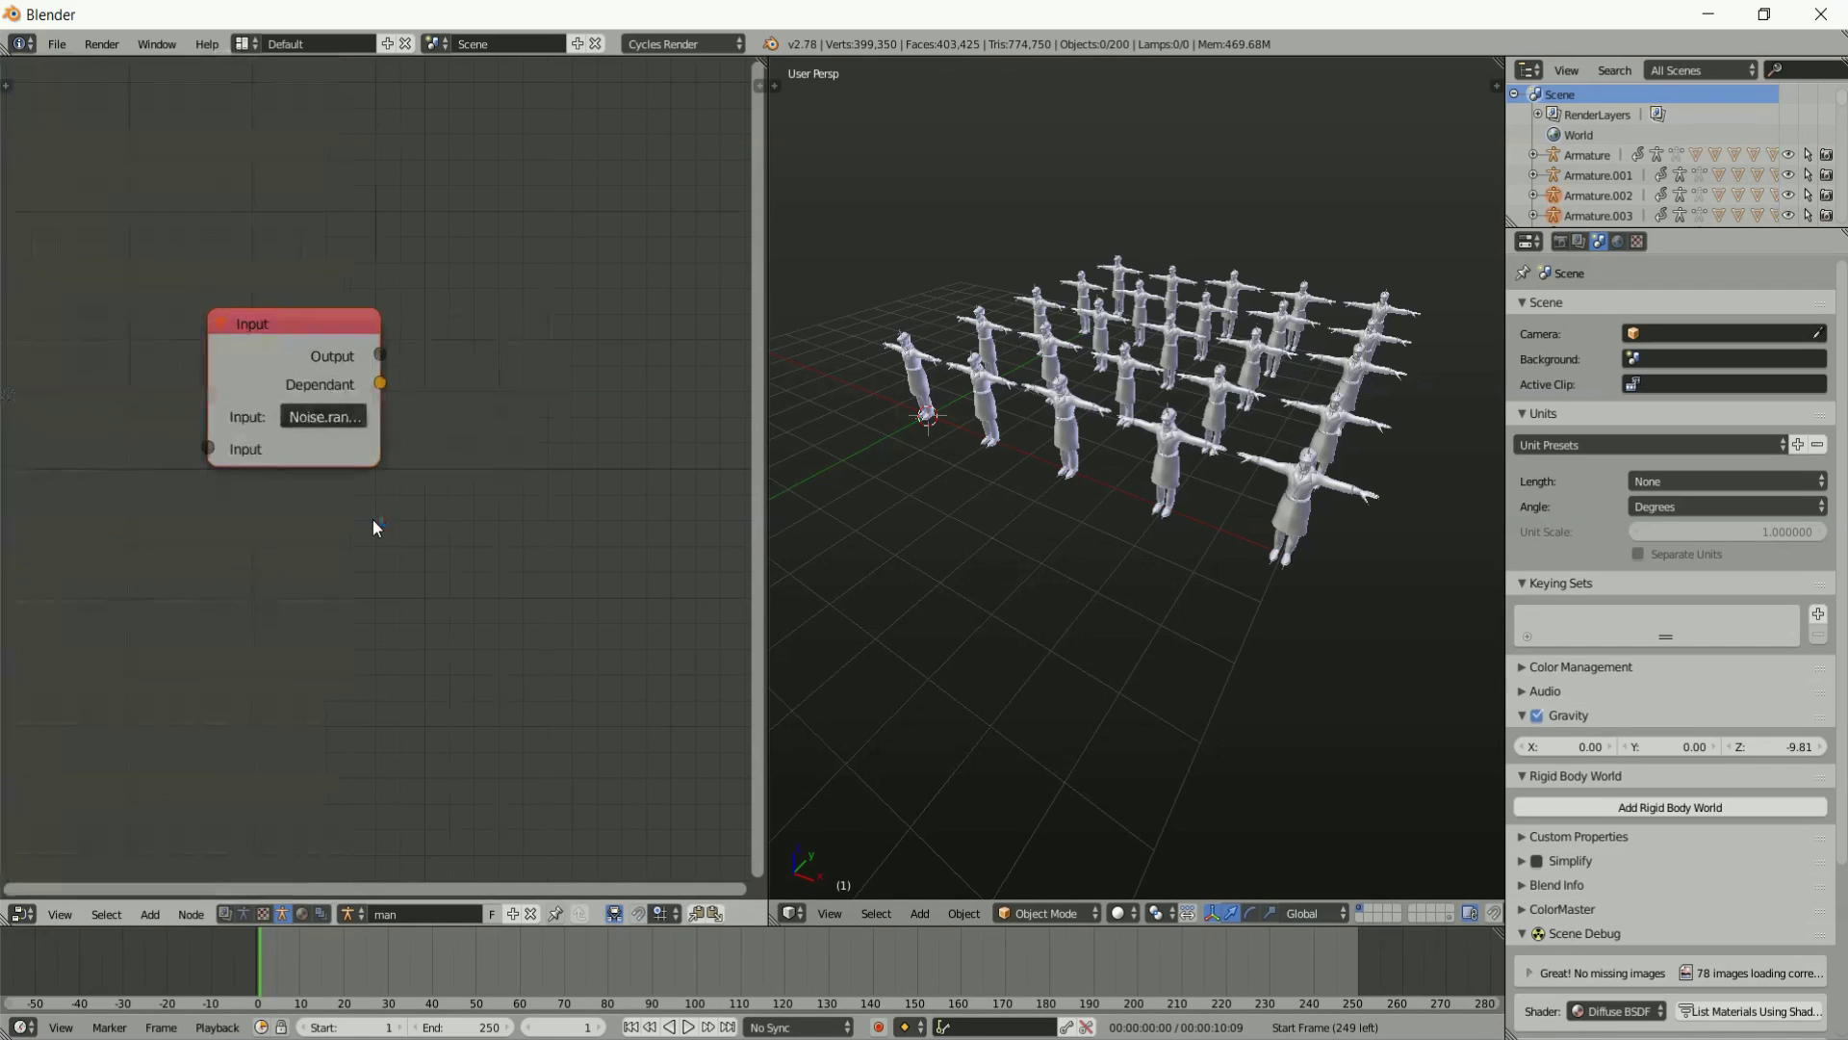
{"action": "middle_click_drag", "start_coordinate": [162, 478], "coordinate": [82, 500]}
{"action": "scroll", "coordinate": [240, 479], "scroll_direction": "up", "scroll_amount": 5}
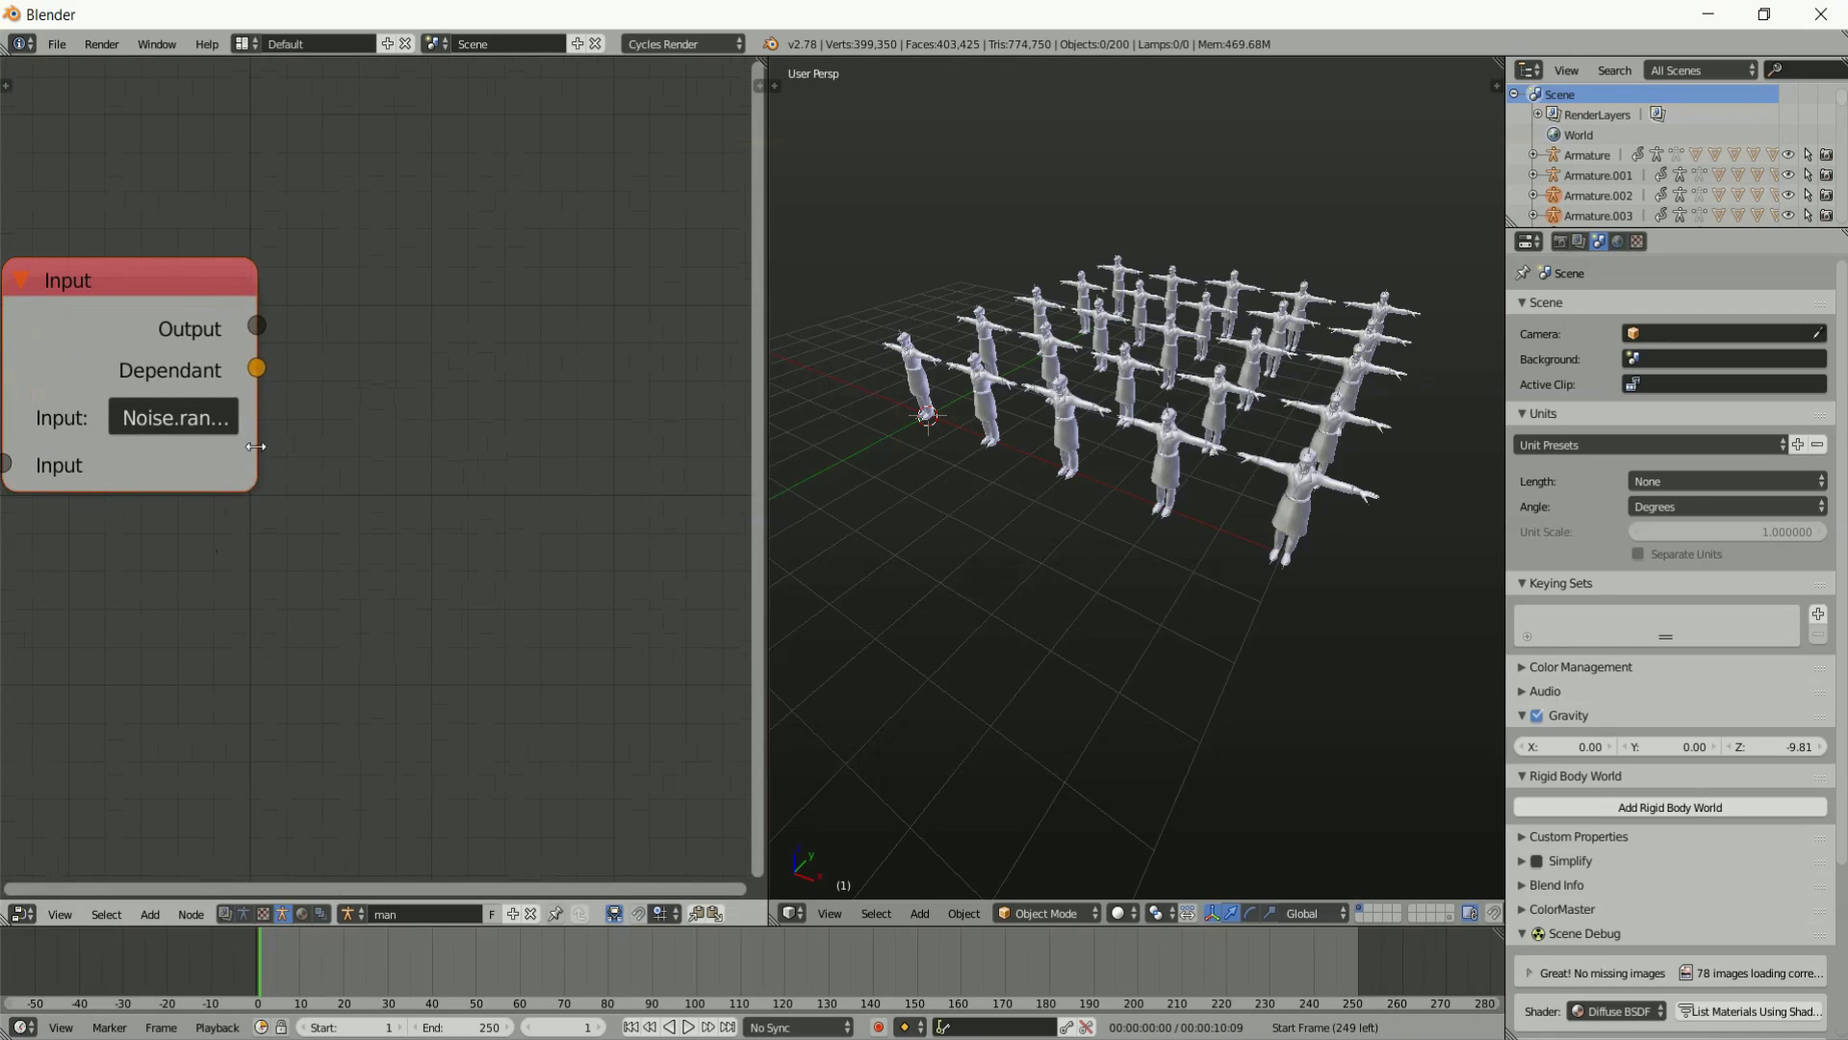
{"action": "left_click_drag", "start_coordinate": [255, 448], "coordinate": [400, 448]}
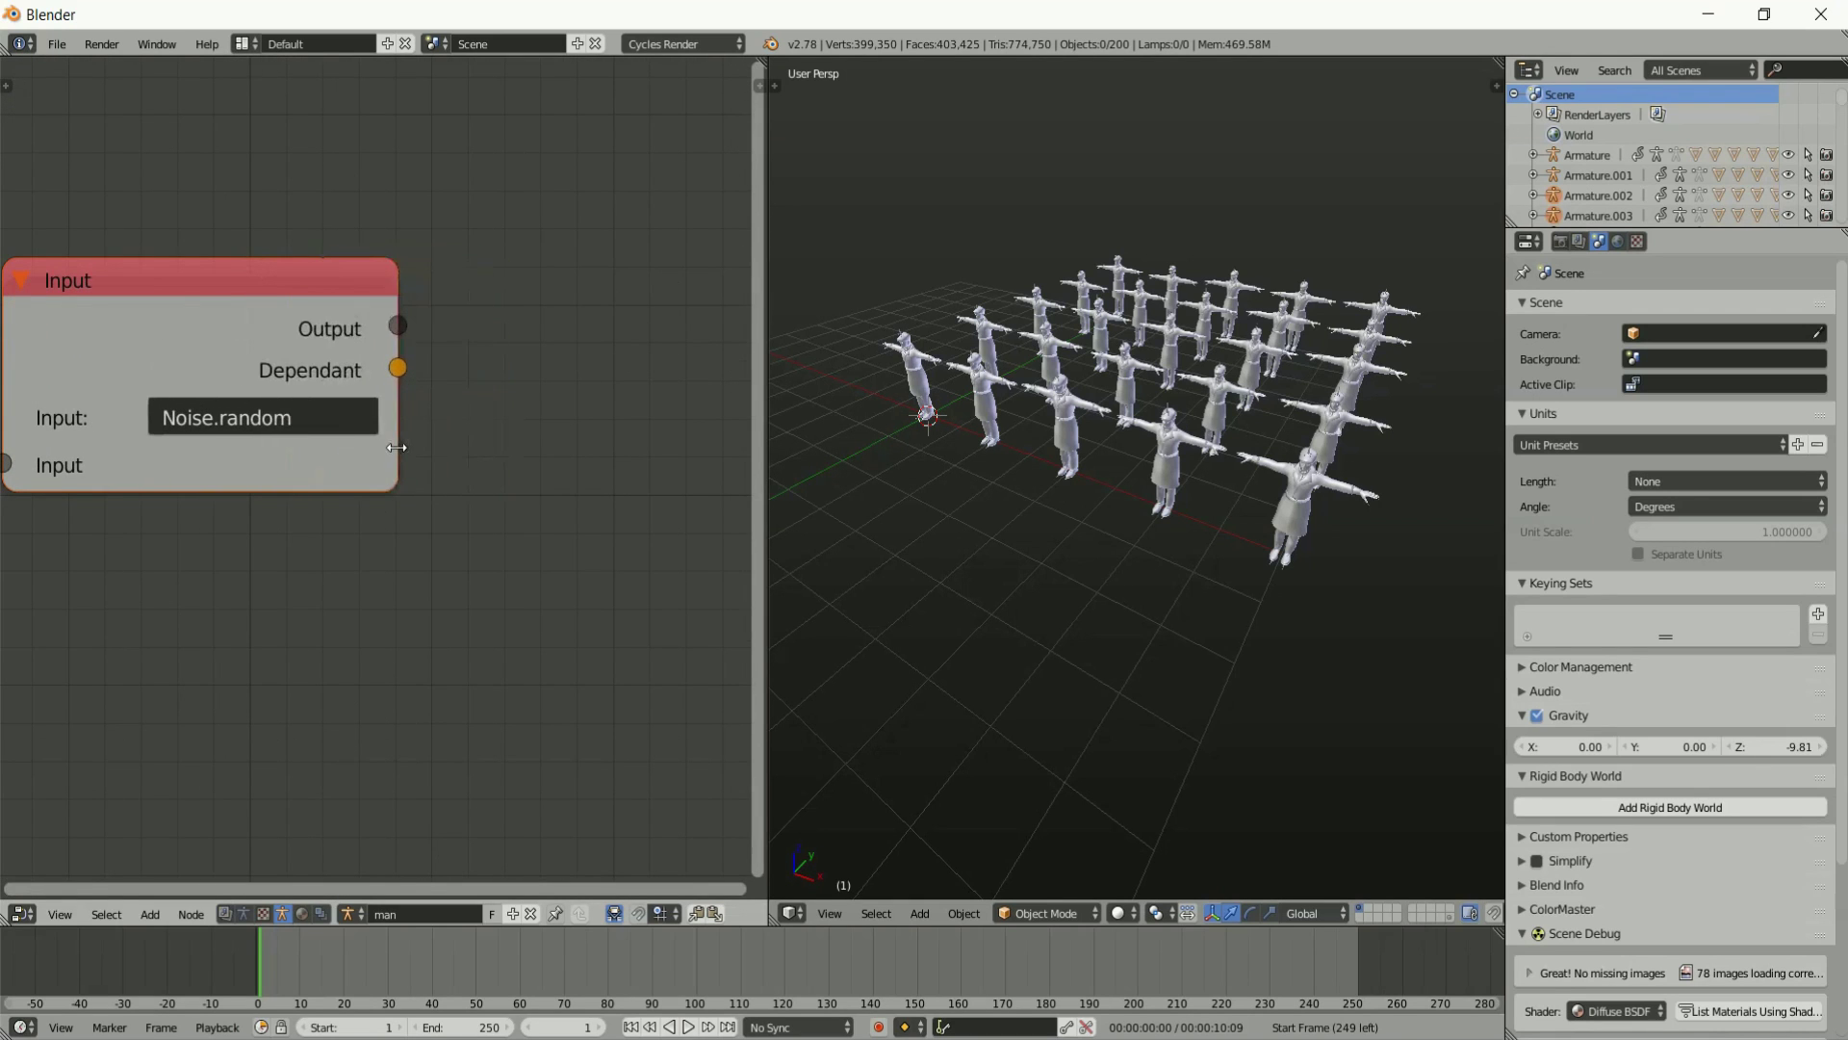
{"action": "left_click_drag", "start_coordinate": [177, 321], "coordinate": [240, 246]}
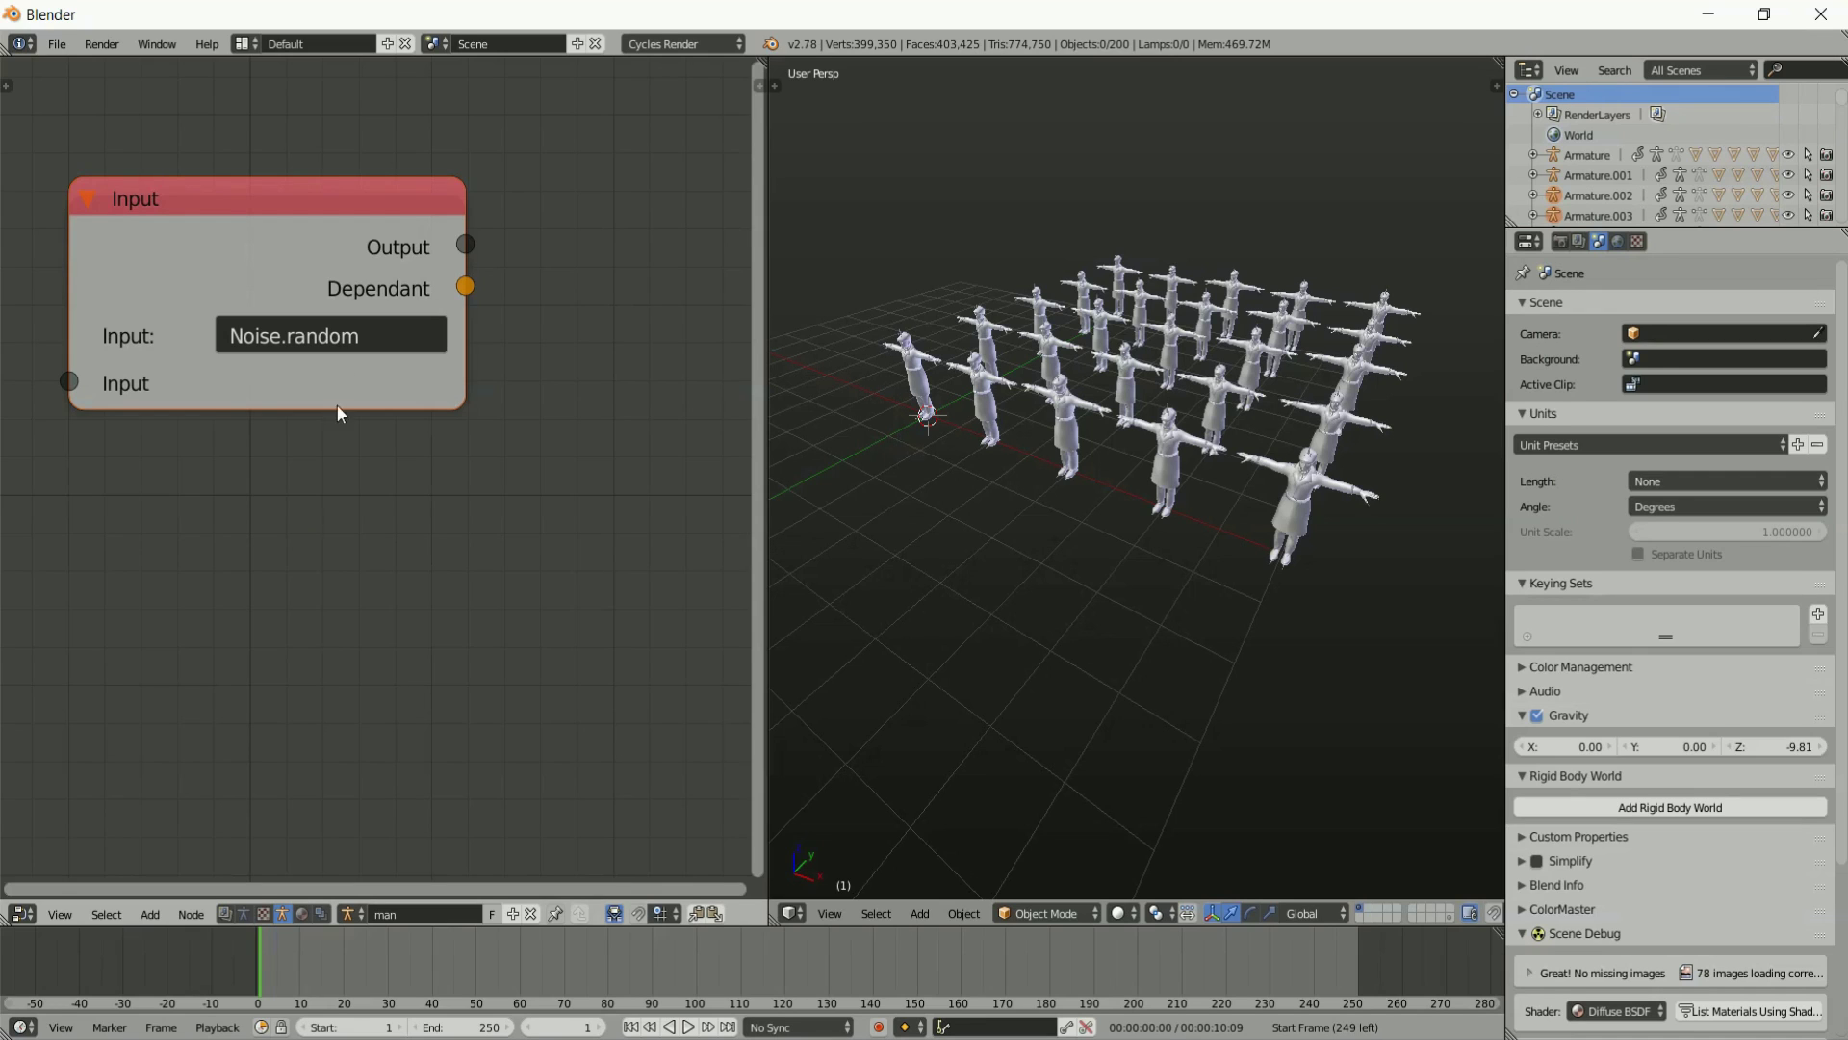
Set the Input node's expression to 0.1.
{"action": "left_click", "coordinate": [339, 333]}
{"action": "type", "text": "0.1"}
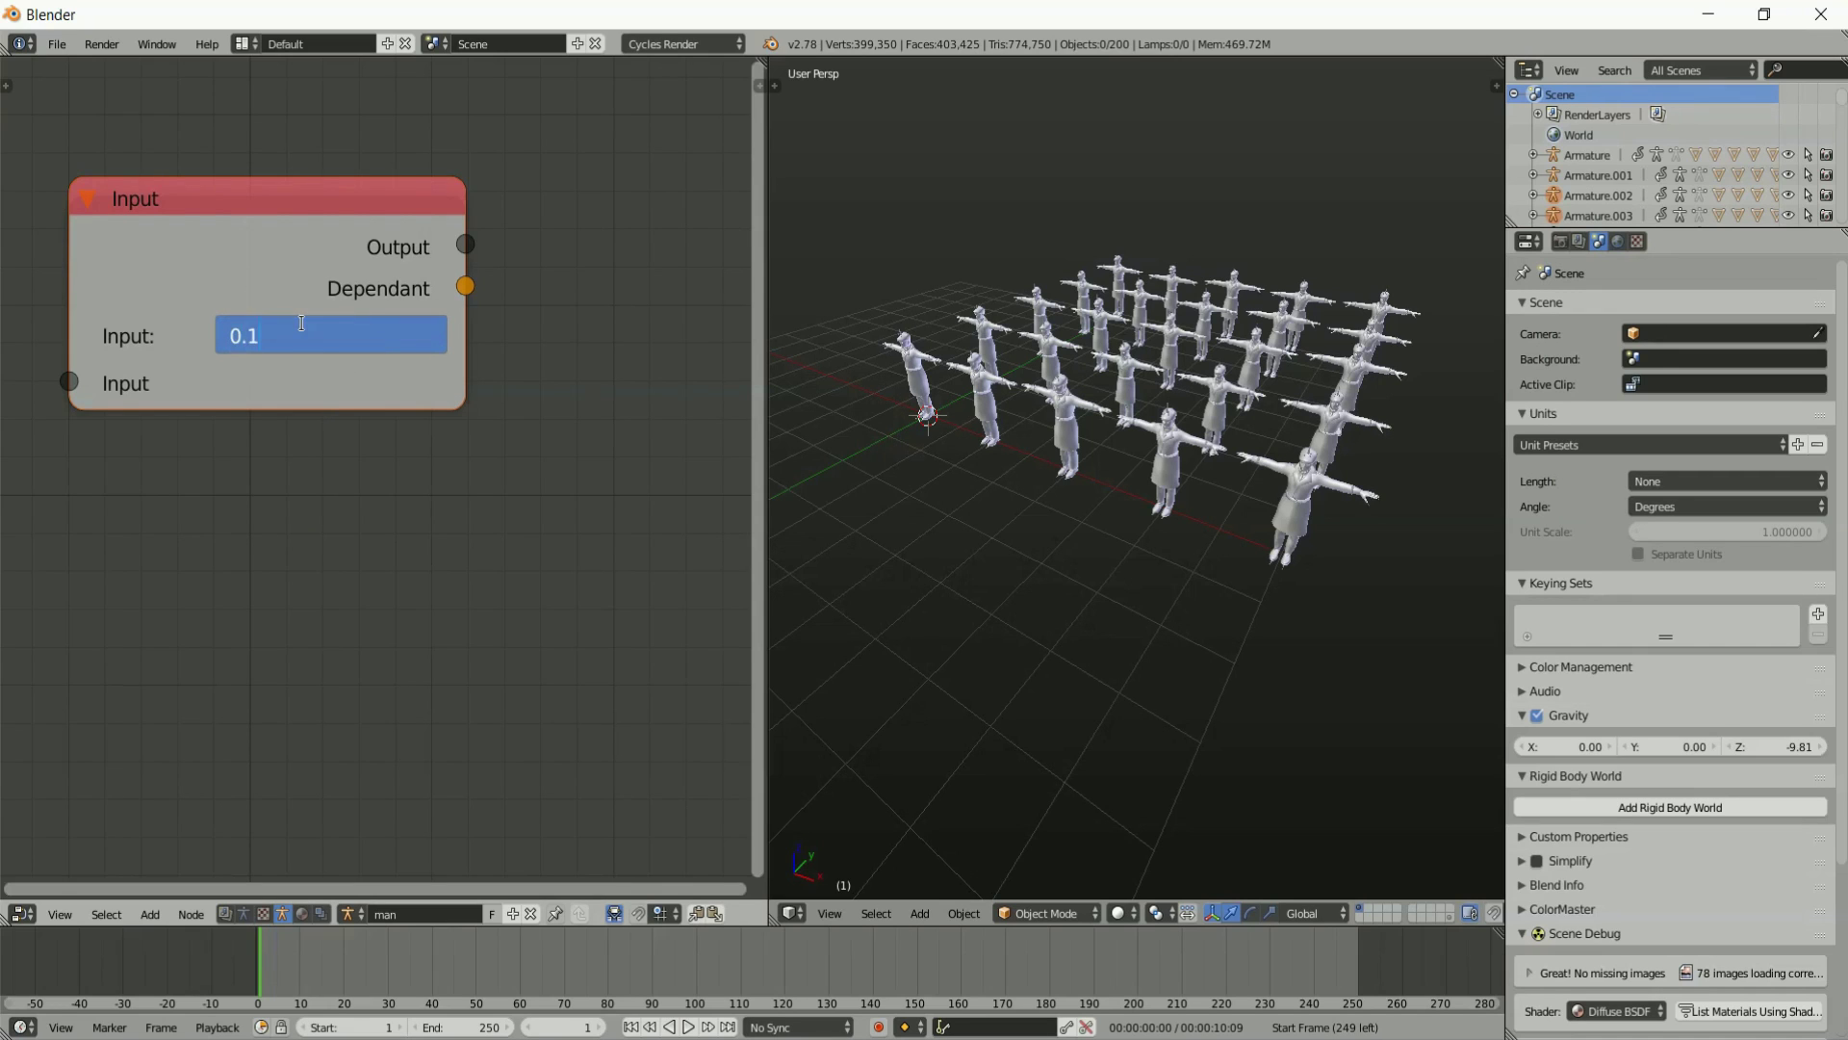
{"action": "key", "text": "Return"}
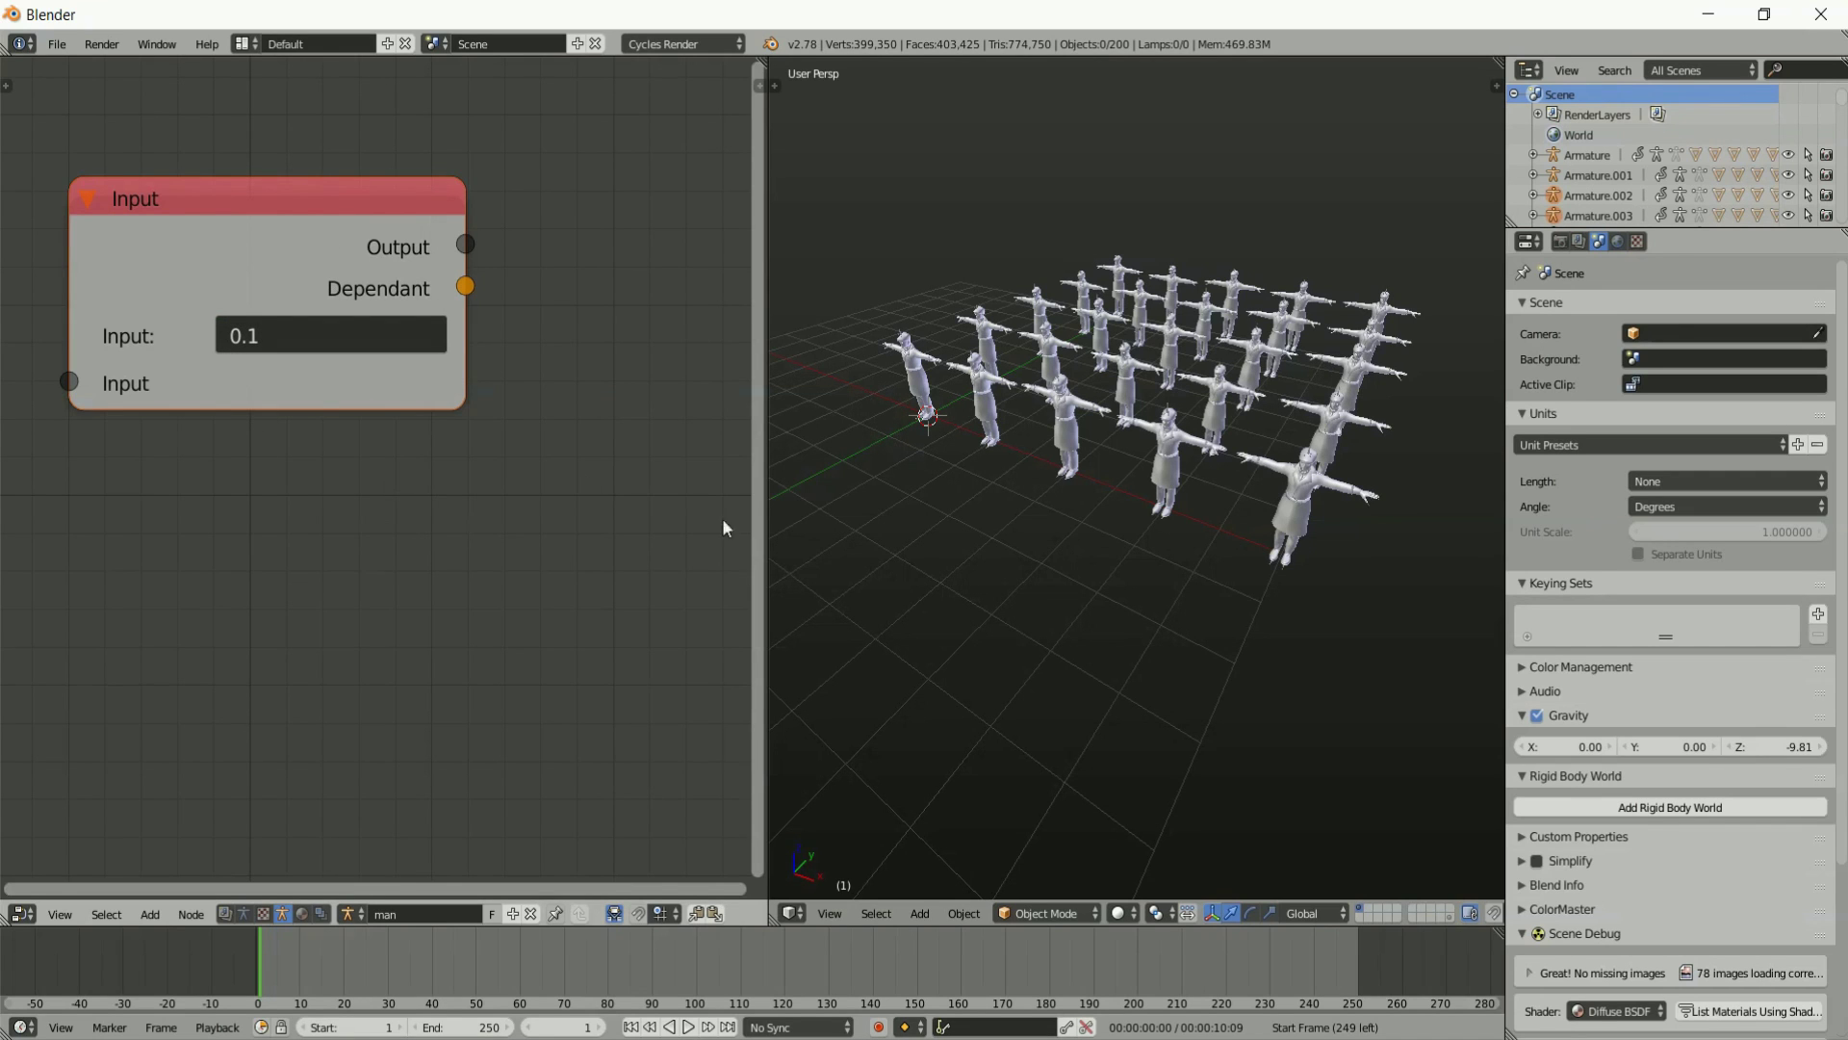
Add an Output node to the right of the Input node.
{"action": "middle_click_drag", "start_coordinate": [725, 527], "coordinate": [404, 553]}
{"action": "key", "text": "shift+a"}
{"action": "mouse_move", "coordinate": [385, 486]}
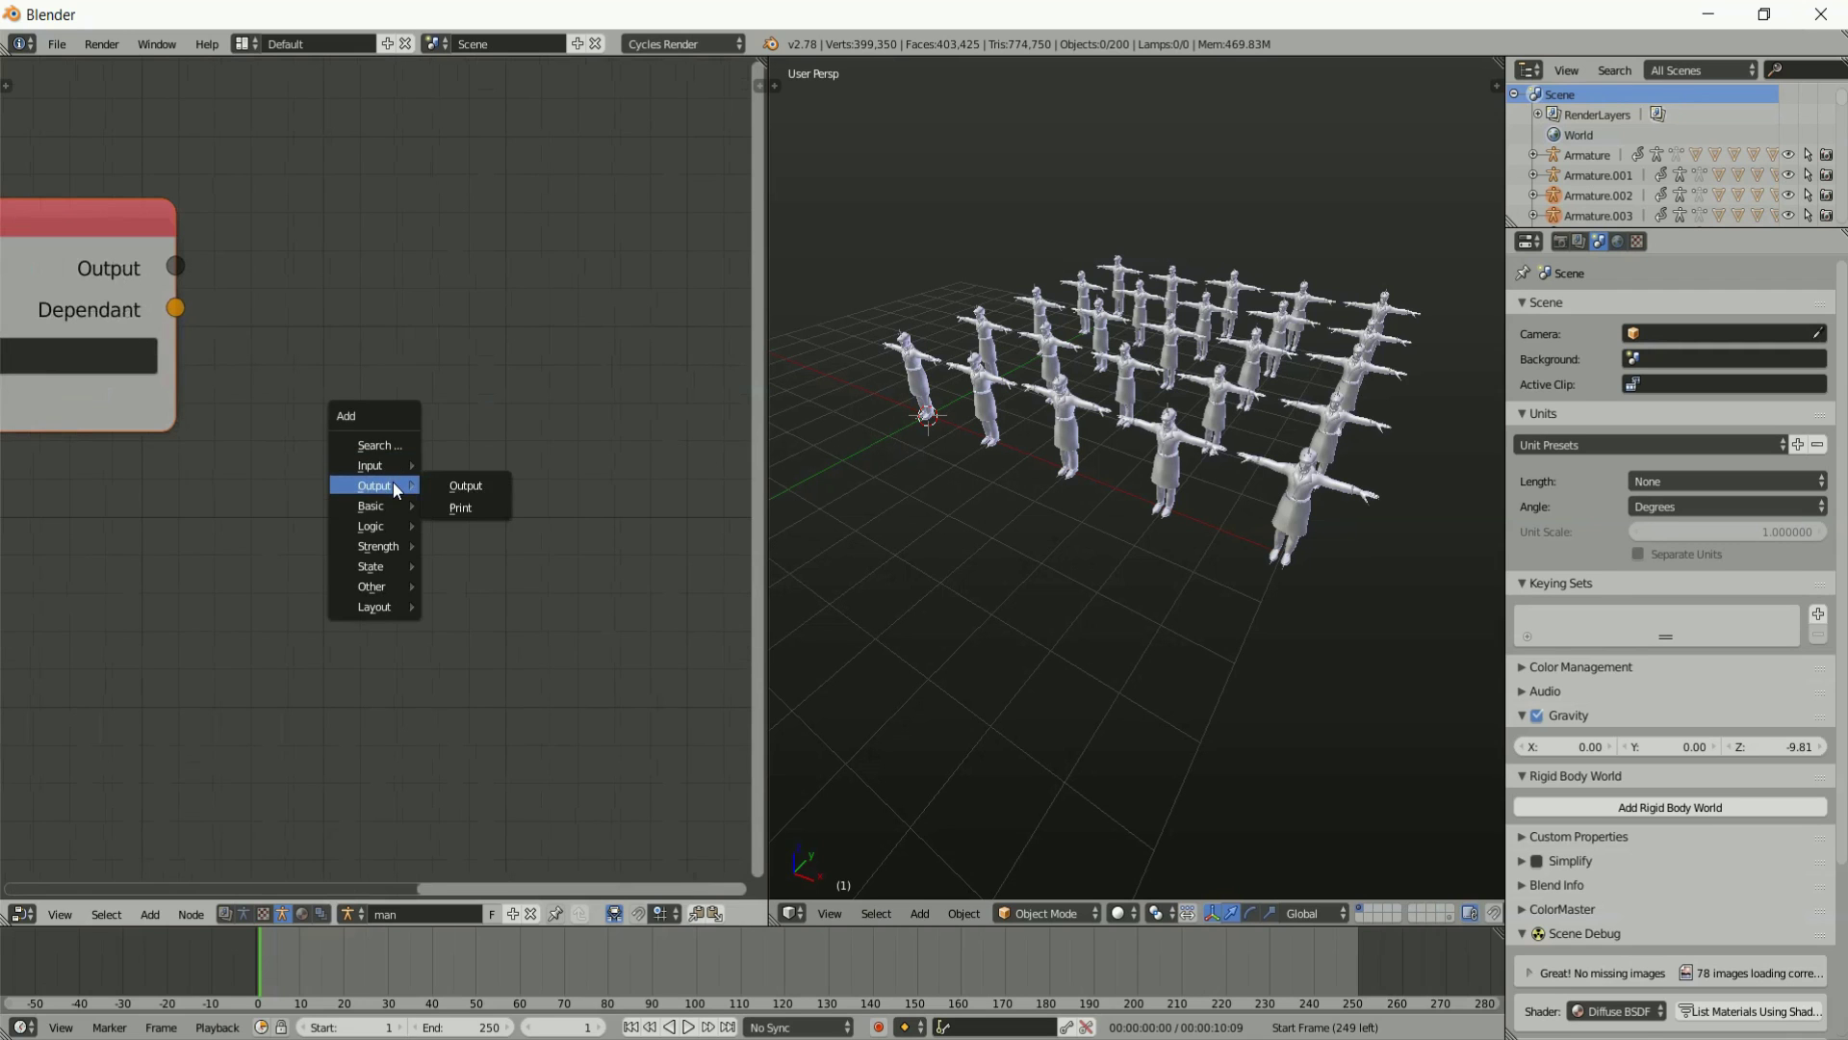
{"action": "left_click", "coordinate": [462, 487]}
{"action": "left_click", "coordinate": [431, 250]}
{"action": "scroll", "coordinate": [571, 324], "scroll_direction": "down", "scroll_amount": 1}
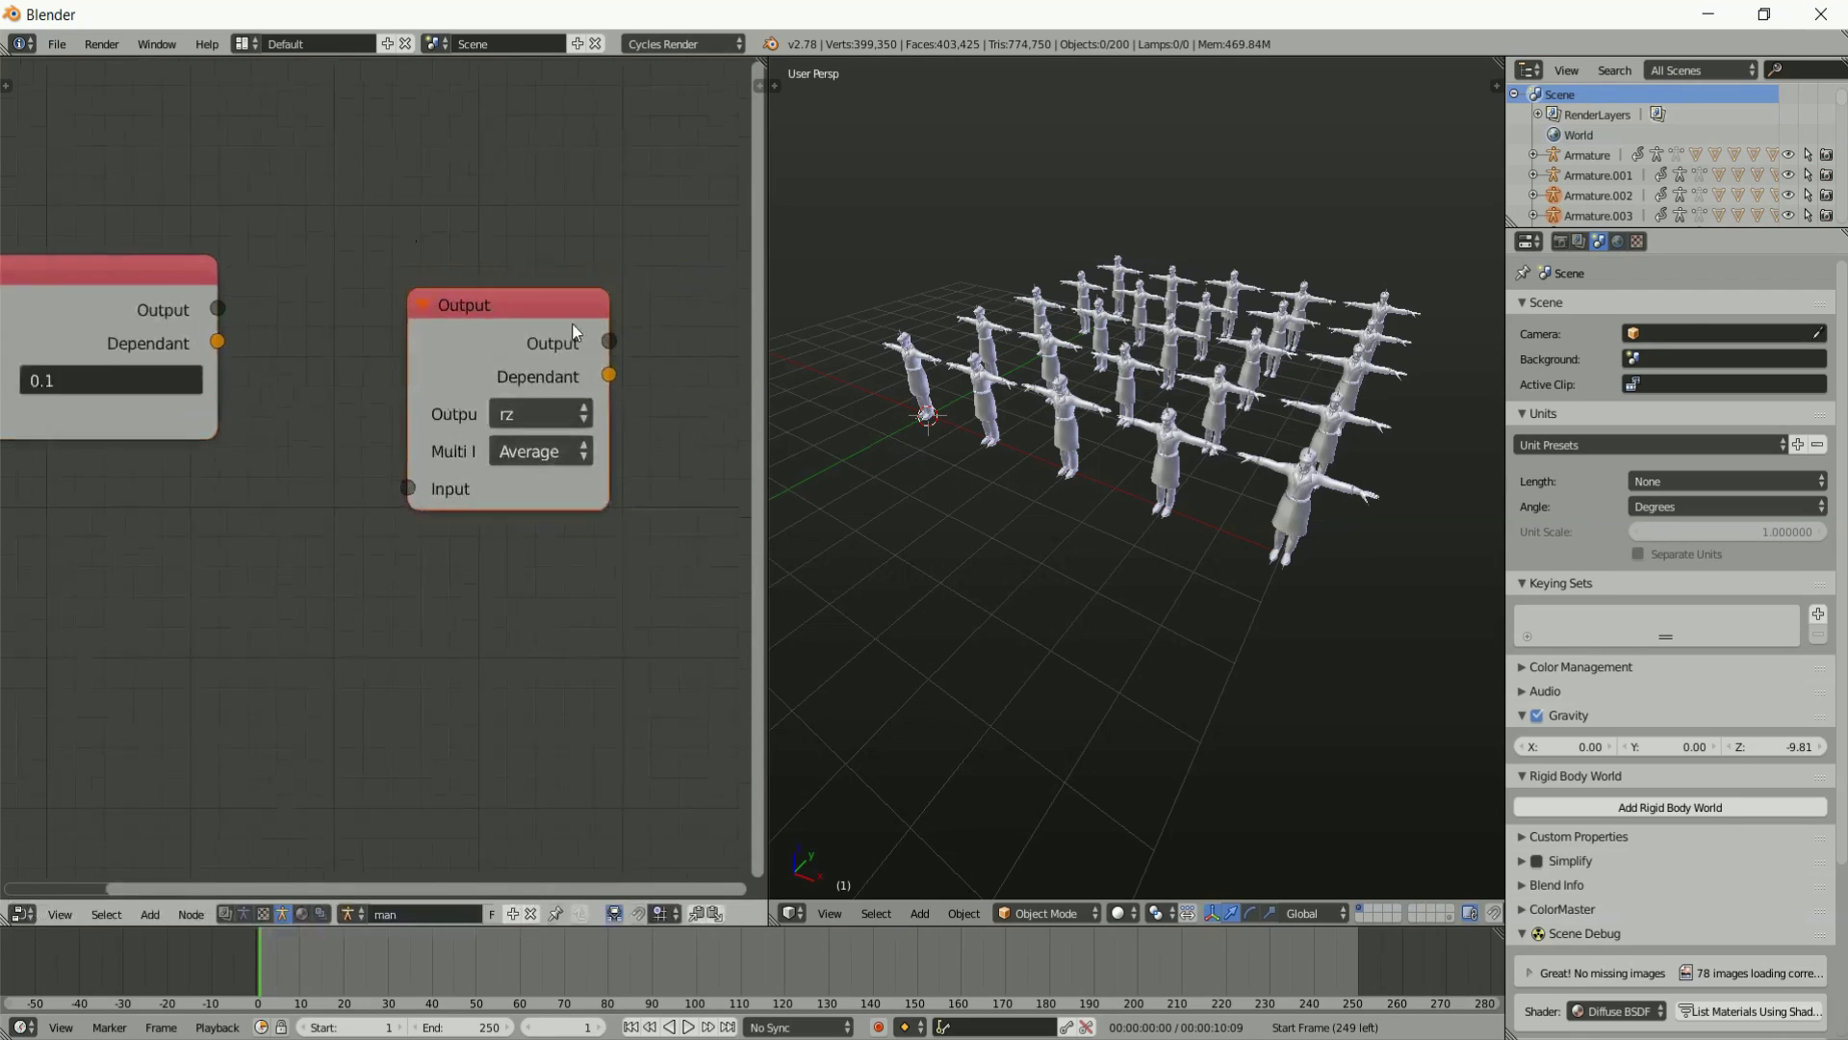
Link the Input node's Output to the Output node's Input, then line up the two nodes and widen the Output node.
{"action": "middle_click_drag", "start_coordinate": [218, 524], "coordinate": [254, 498]}
{"action": "left_click_drag", "start_coordinate": [71, 258], "coordinate": [116, 228]}
{"action": "left_click_drag", "start_coordinate": [323, 258], "coordinate": [443, 468]}
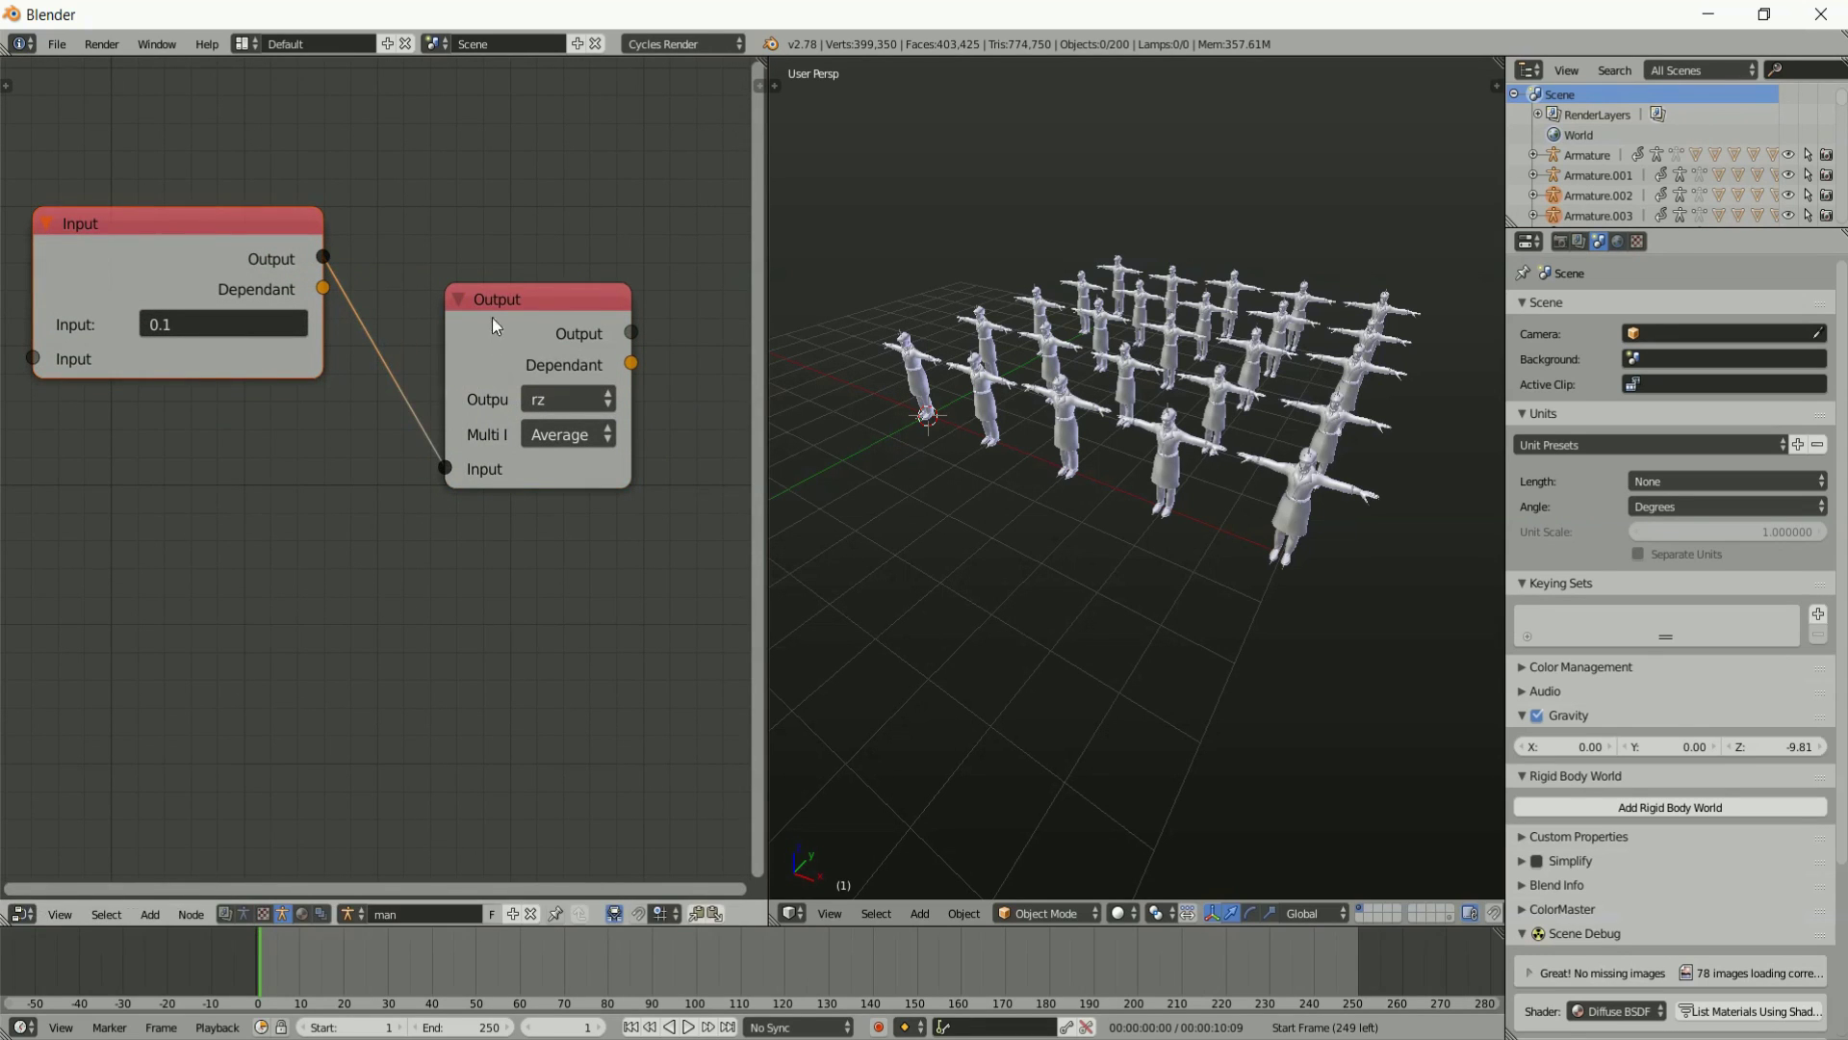
{"action": "left_click_drag", "start_coordinate": [493, 325], "coordinate": [491, 245]}
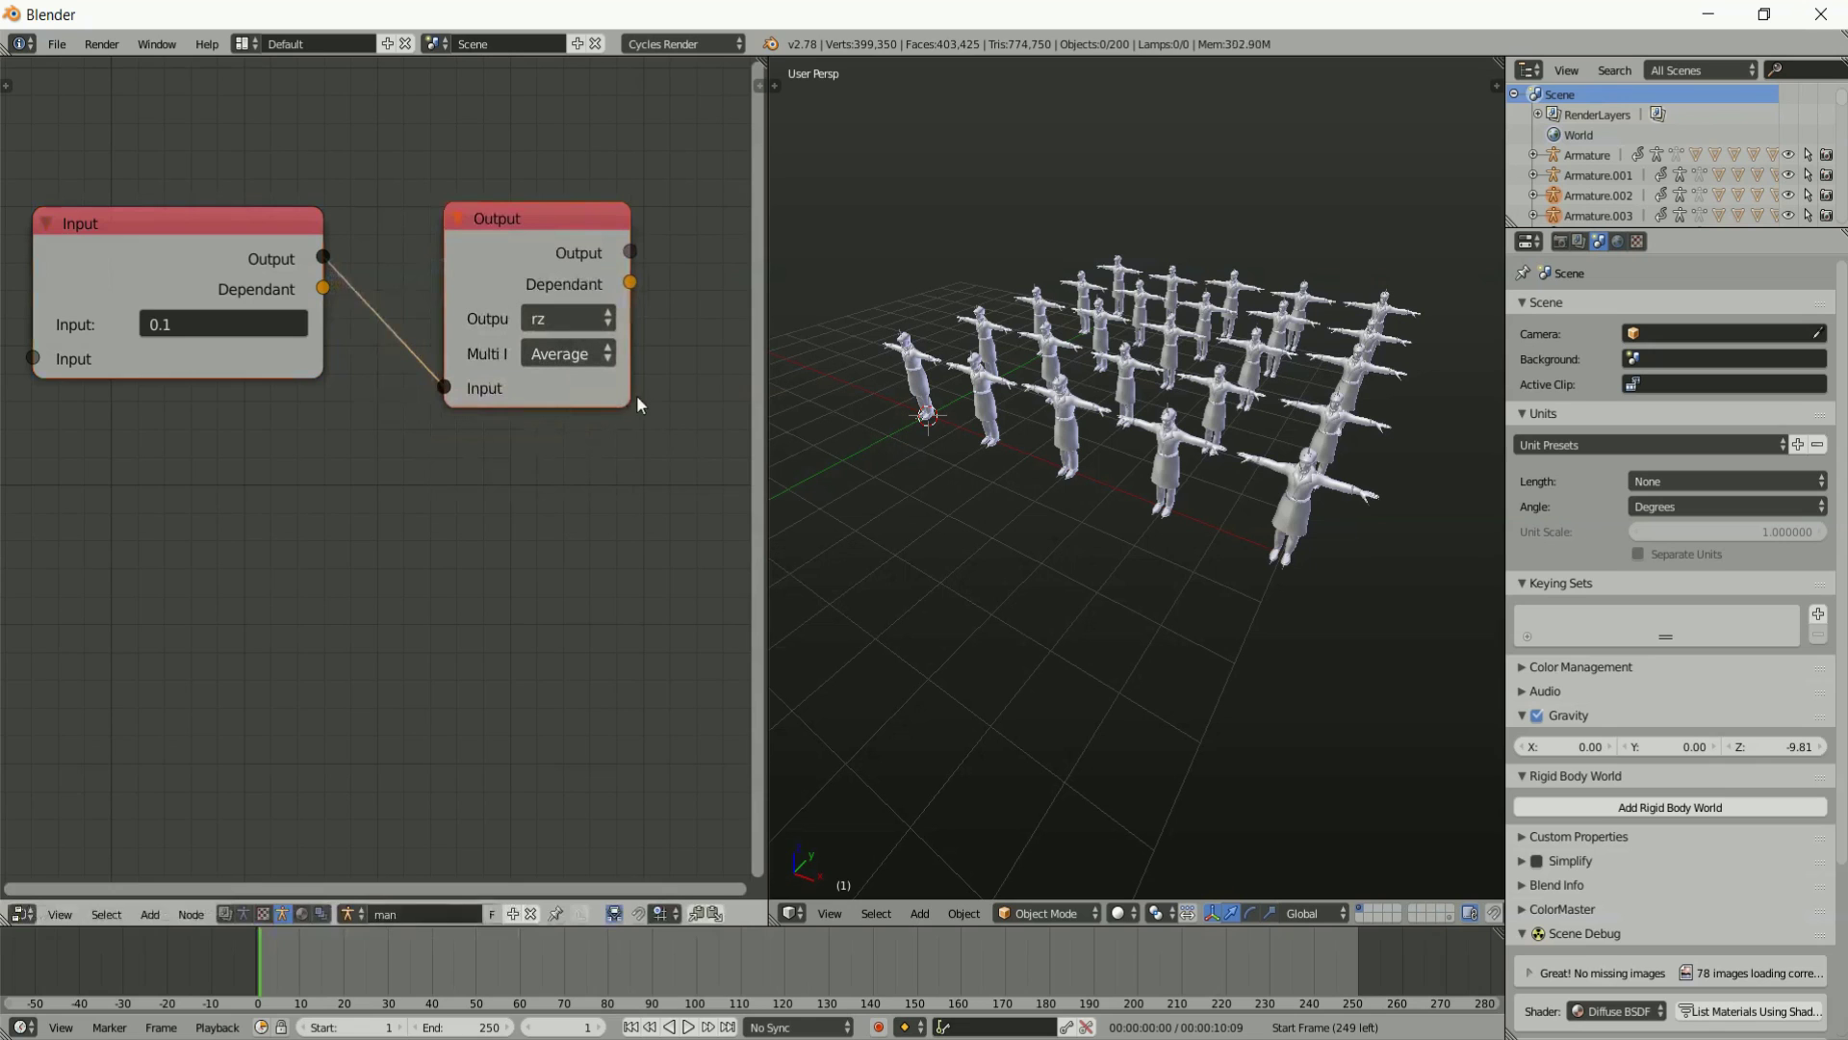
{"action": "left_click_drag", "start_coordinate": [626, 387], "coordinate": [675, 387]}
Set the Output node's output to py, then start the crowd simulation to watch the agents' movement and stop it.
{"action": "middle_click_drag", "start_coordinate": [814, 400], "coordinate": [966, 485]}
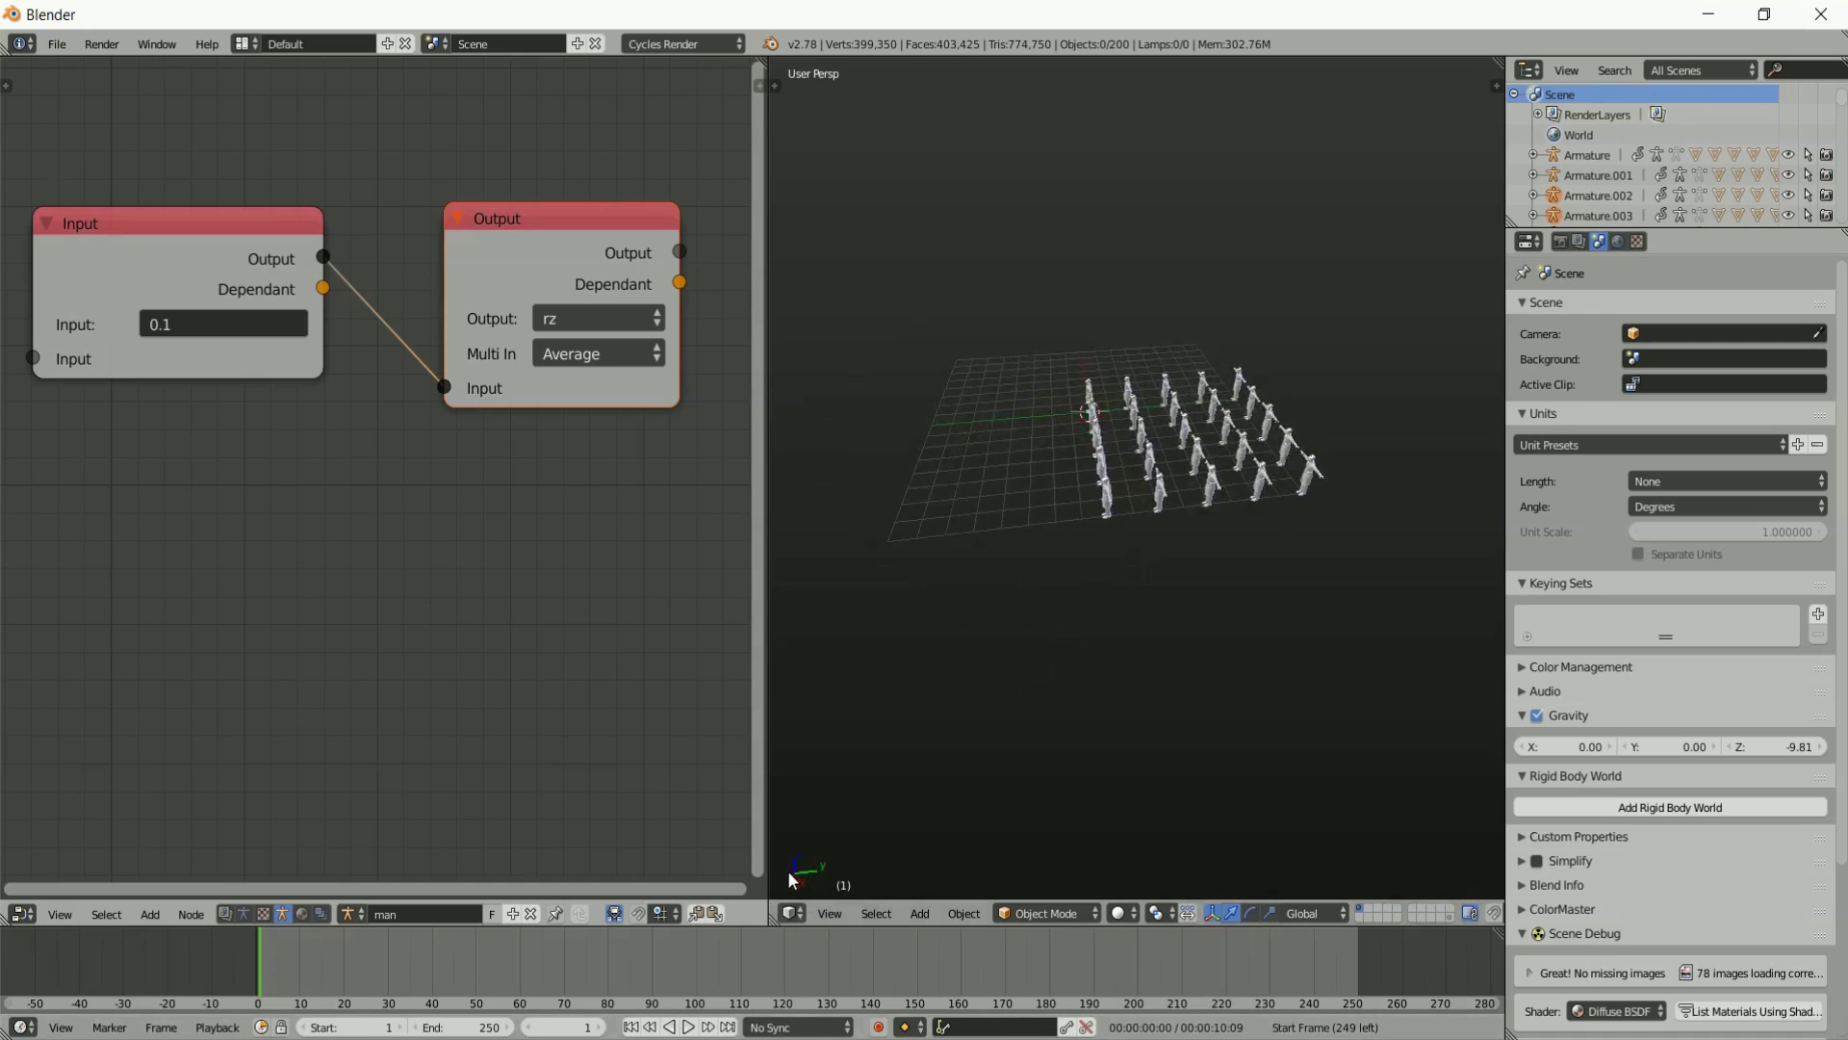
{"action": "middle_click_drag", "start_coordinate": [1014, 684], "coordinate": [967, 425]}
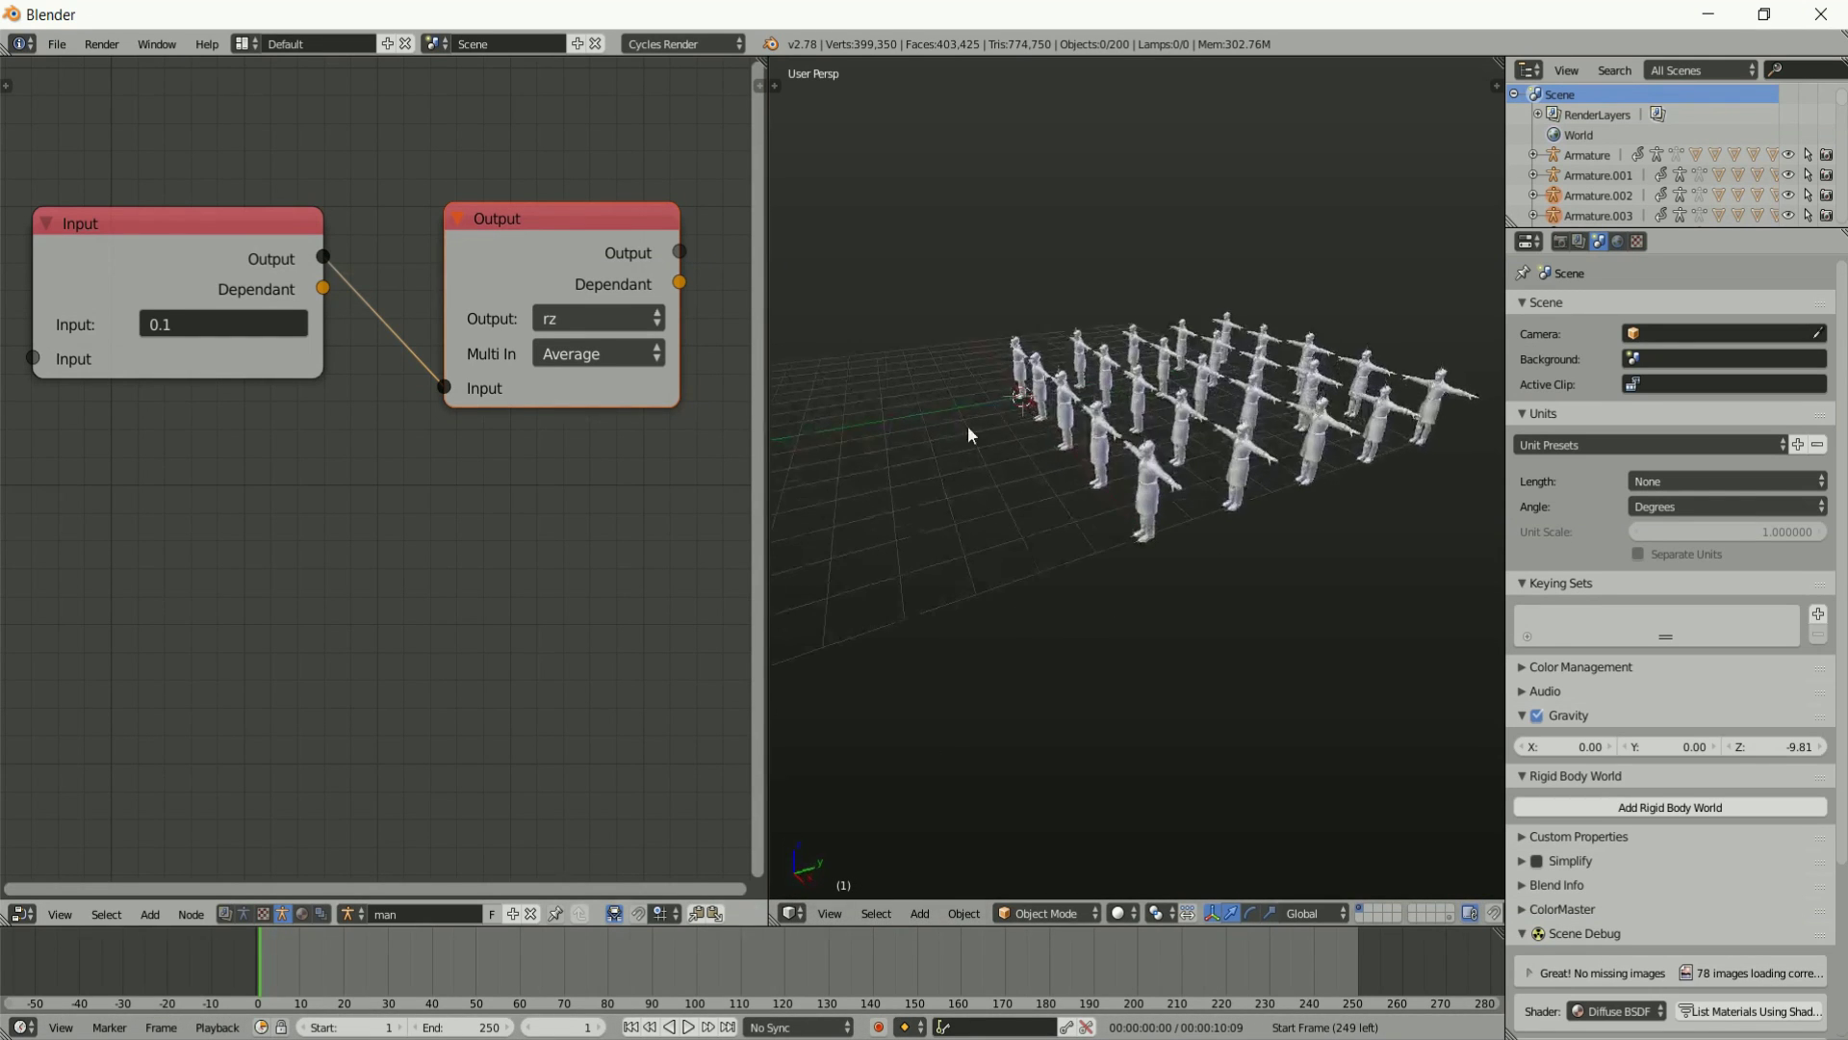
{"action": "left_click", "coordinate": [564, 326]}
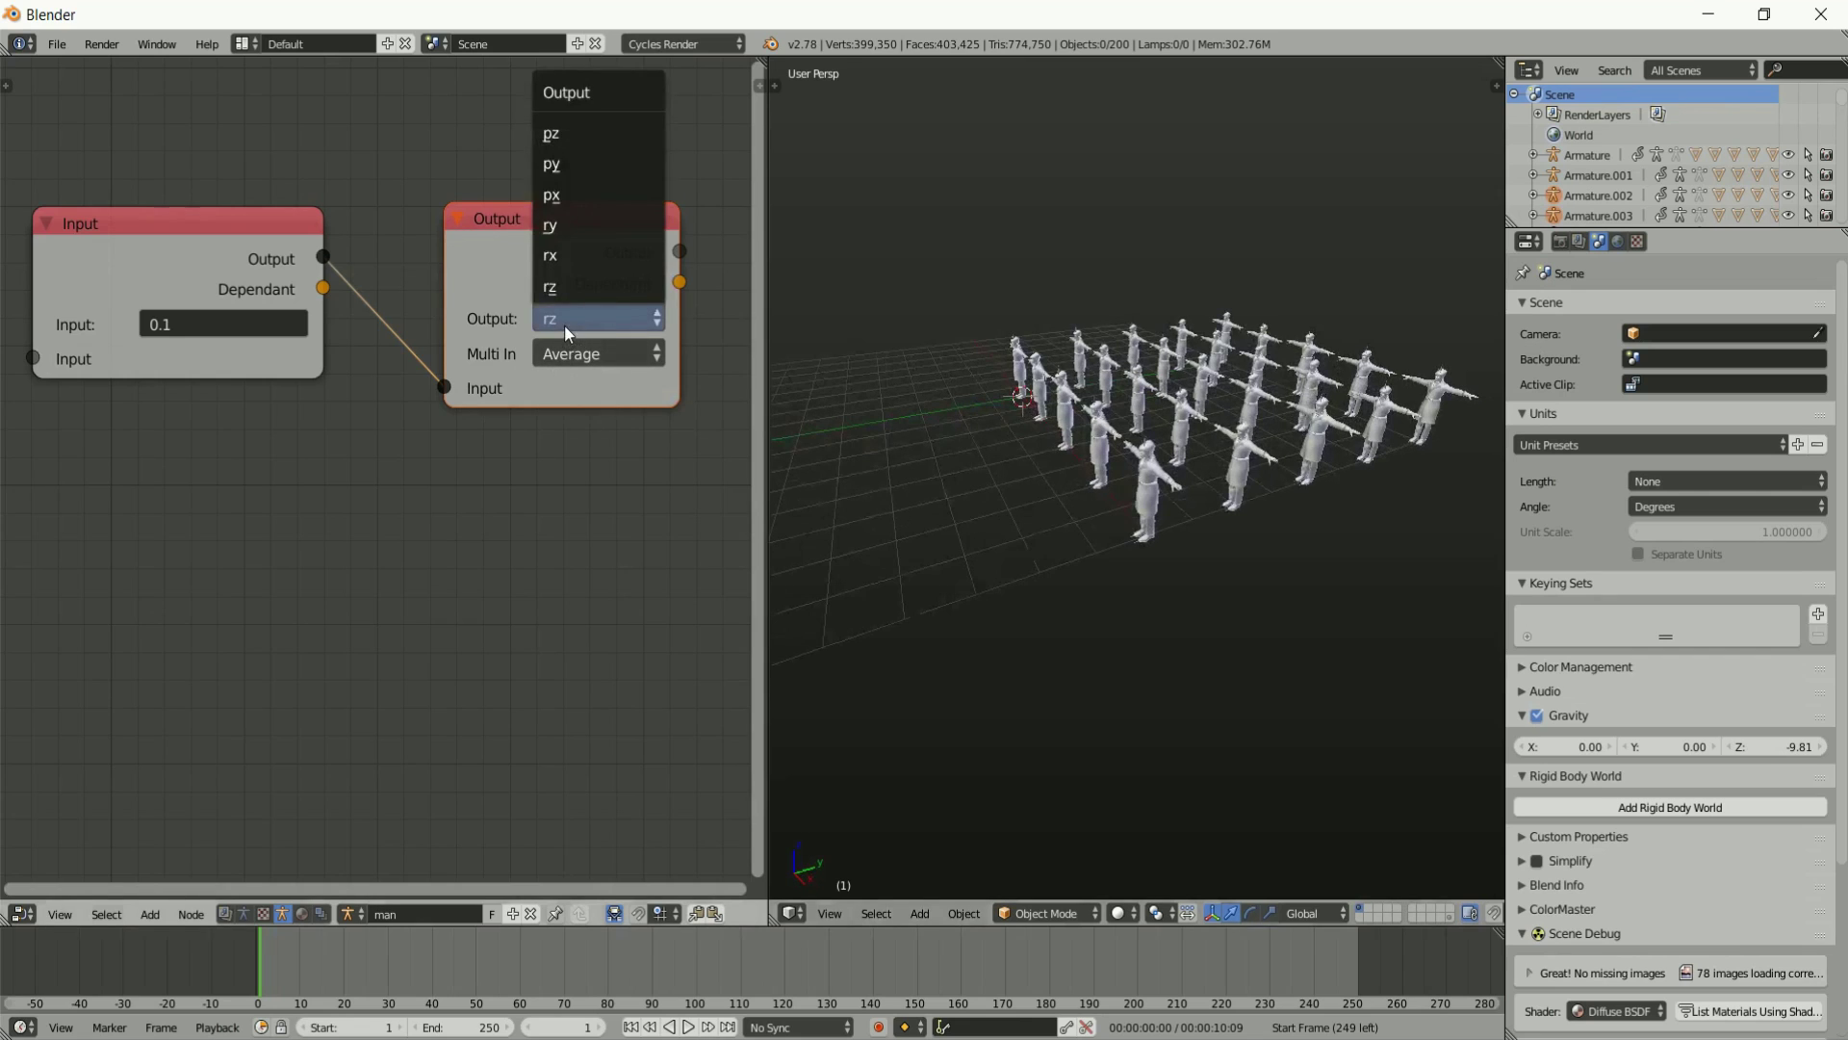
{"action": "left_click", "coordinate": [553, 166]}
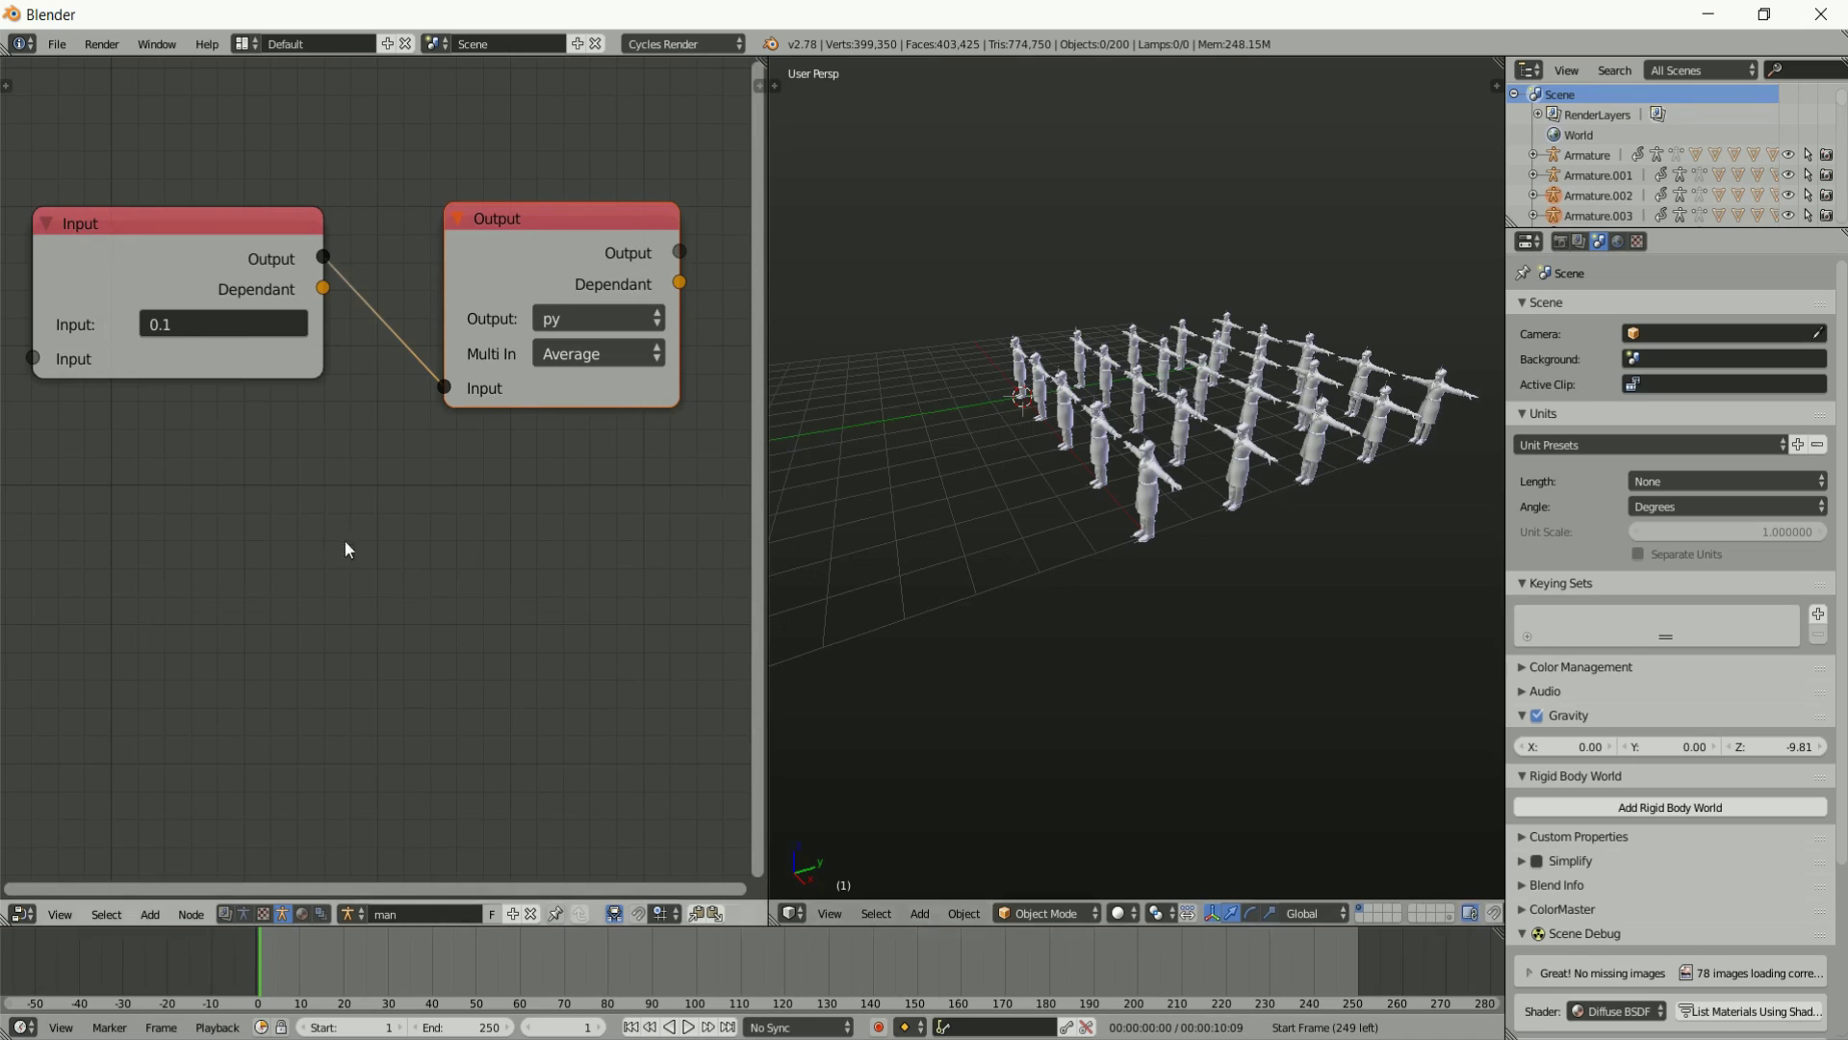
{"action": "key", "text": "t"}
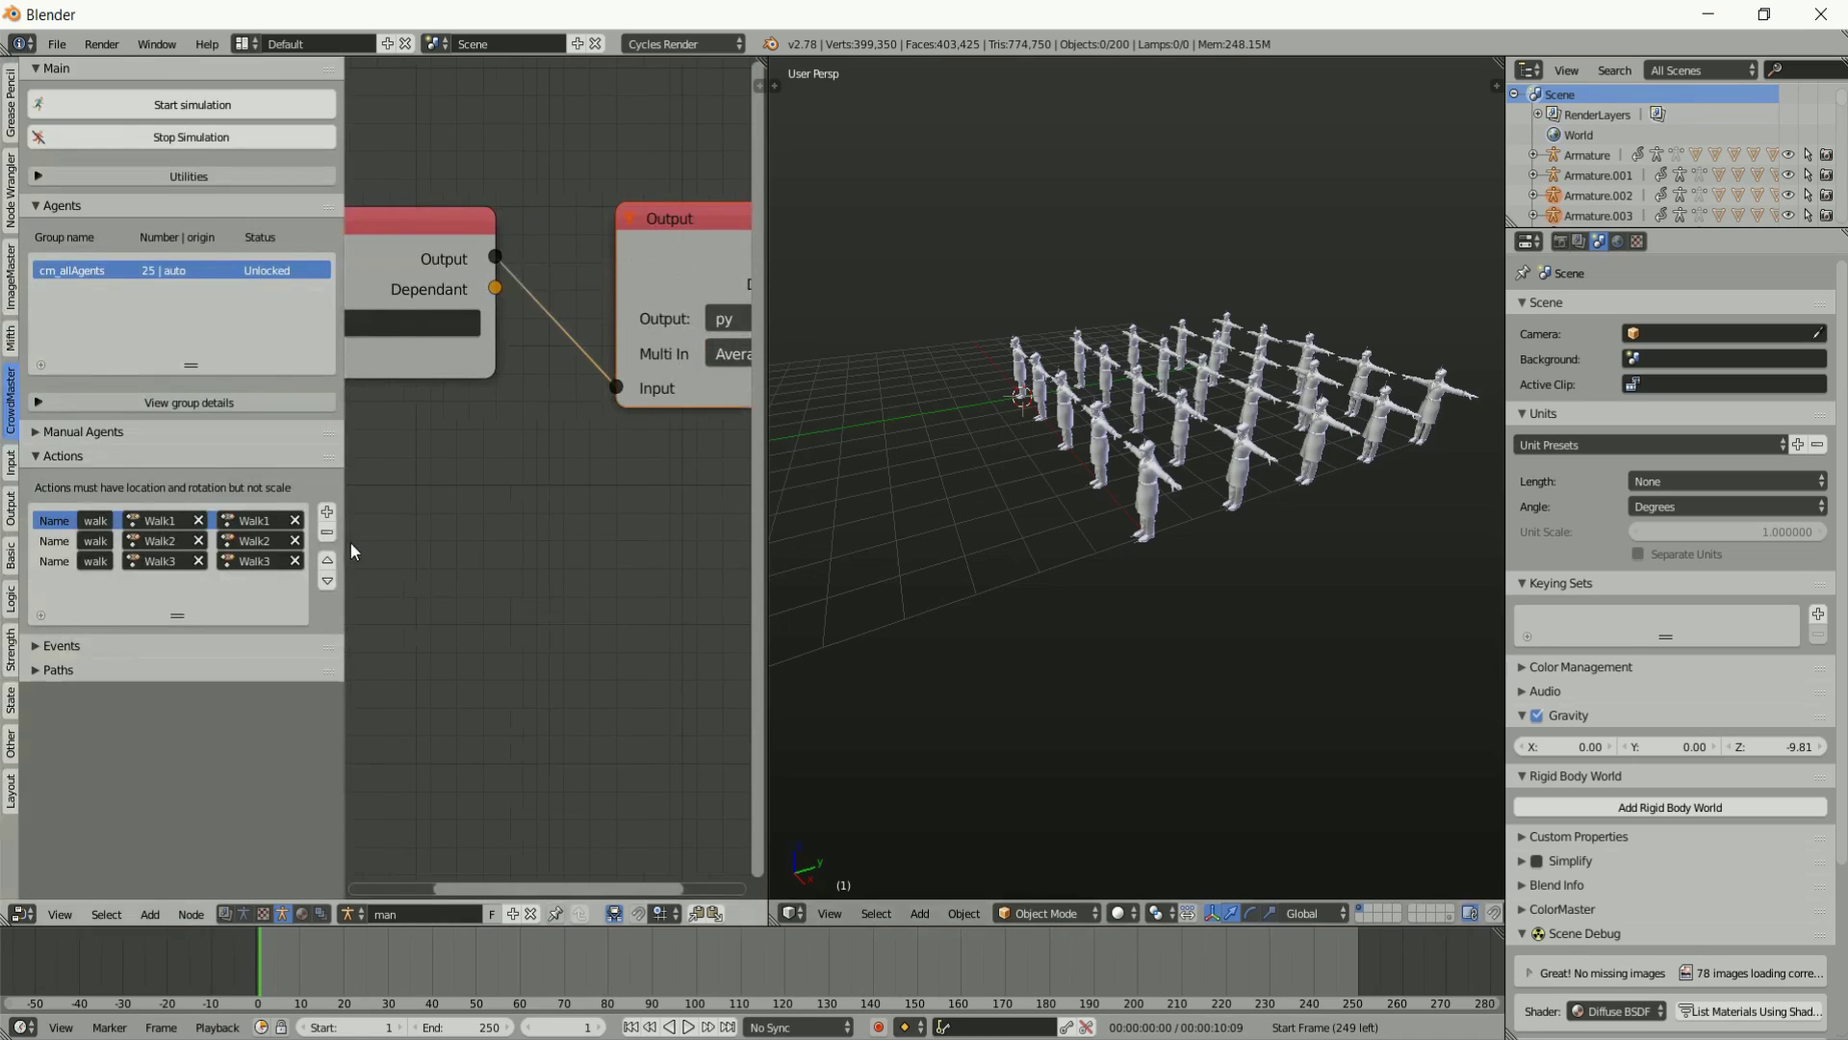
{"action": "left_click", "coordinate": [132, 116]}
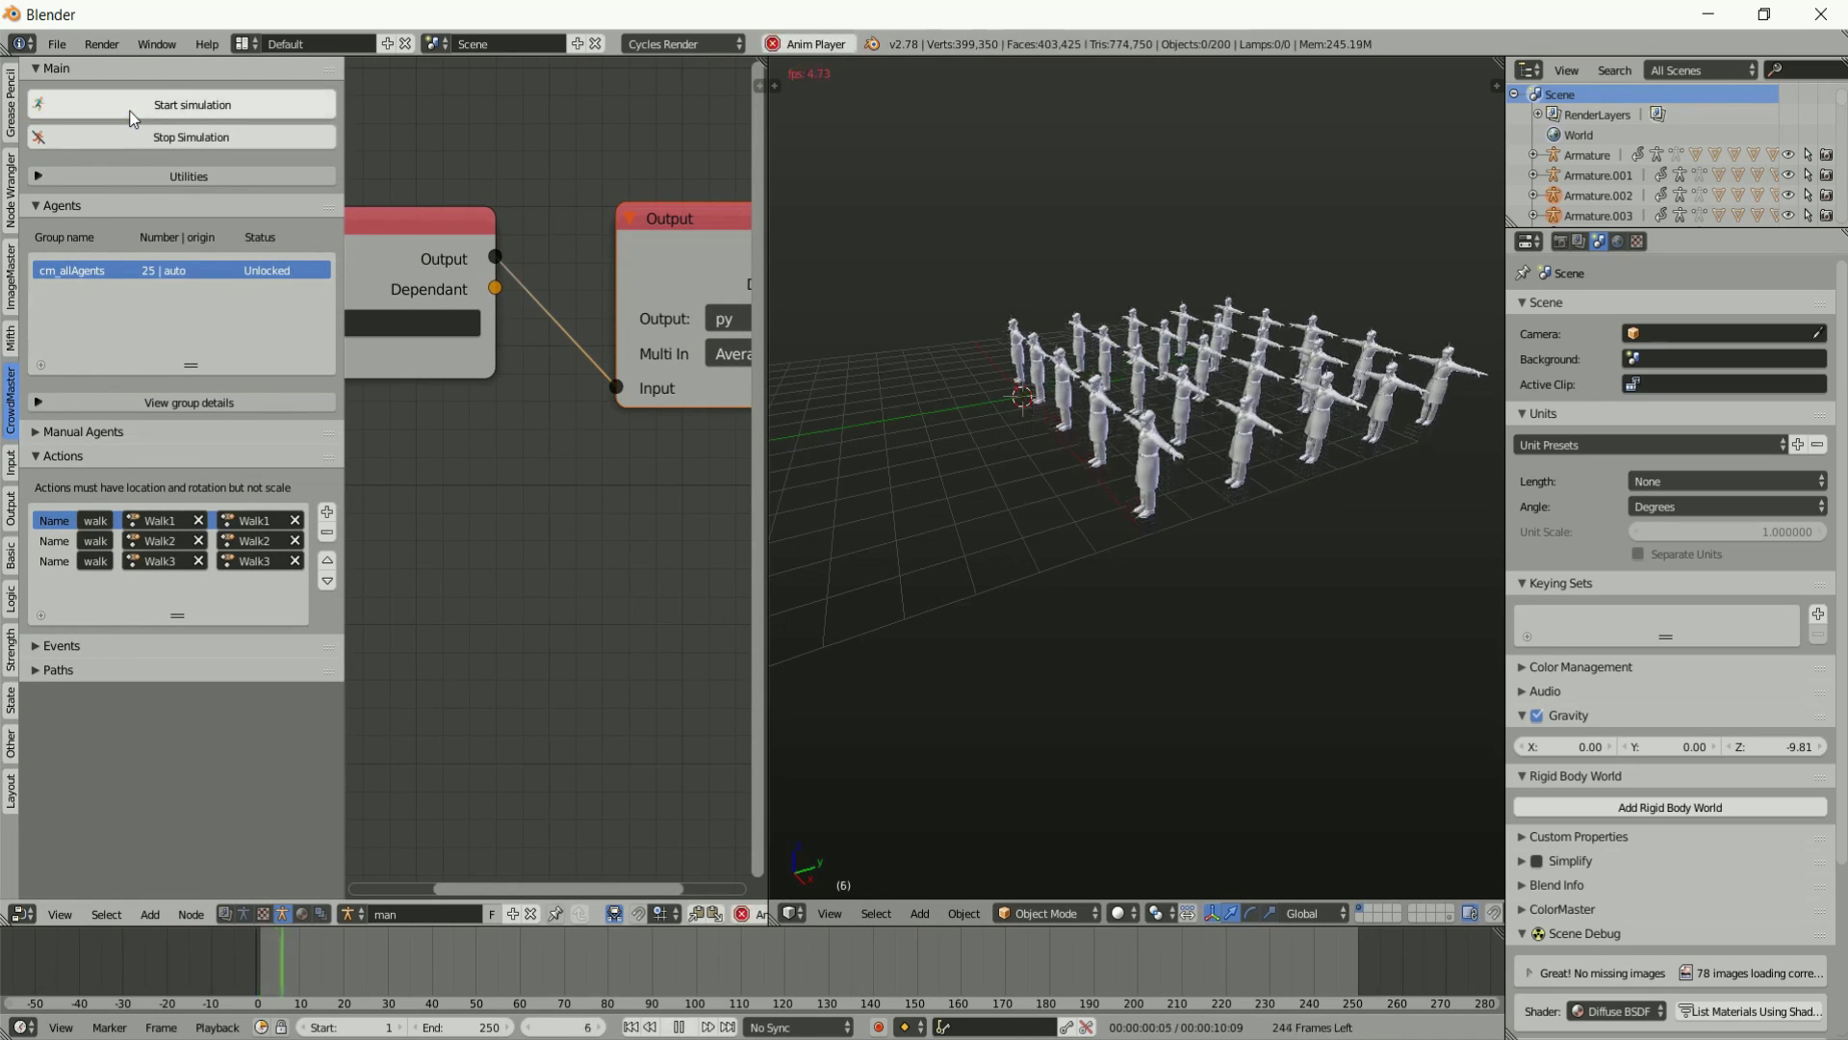
{"action": "left_click", "coordinate": [192, 138]}
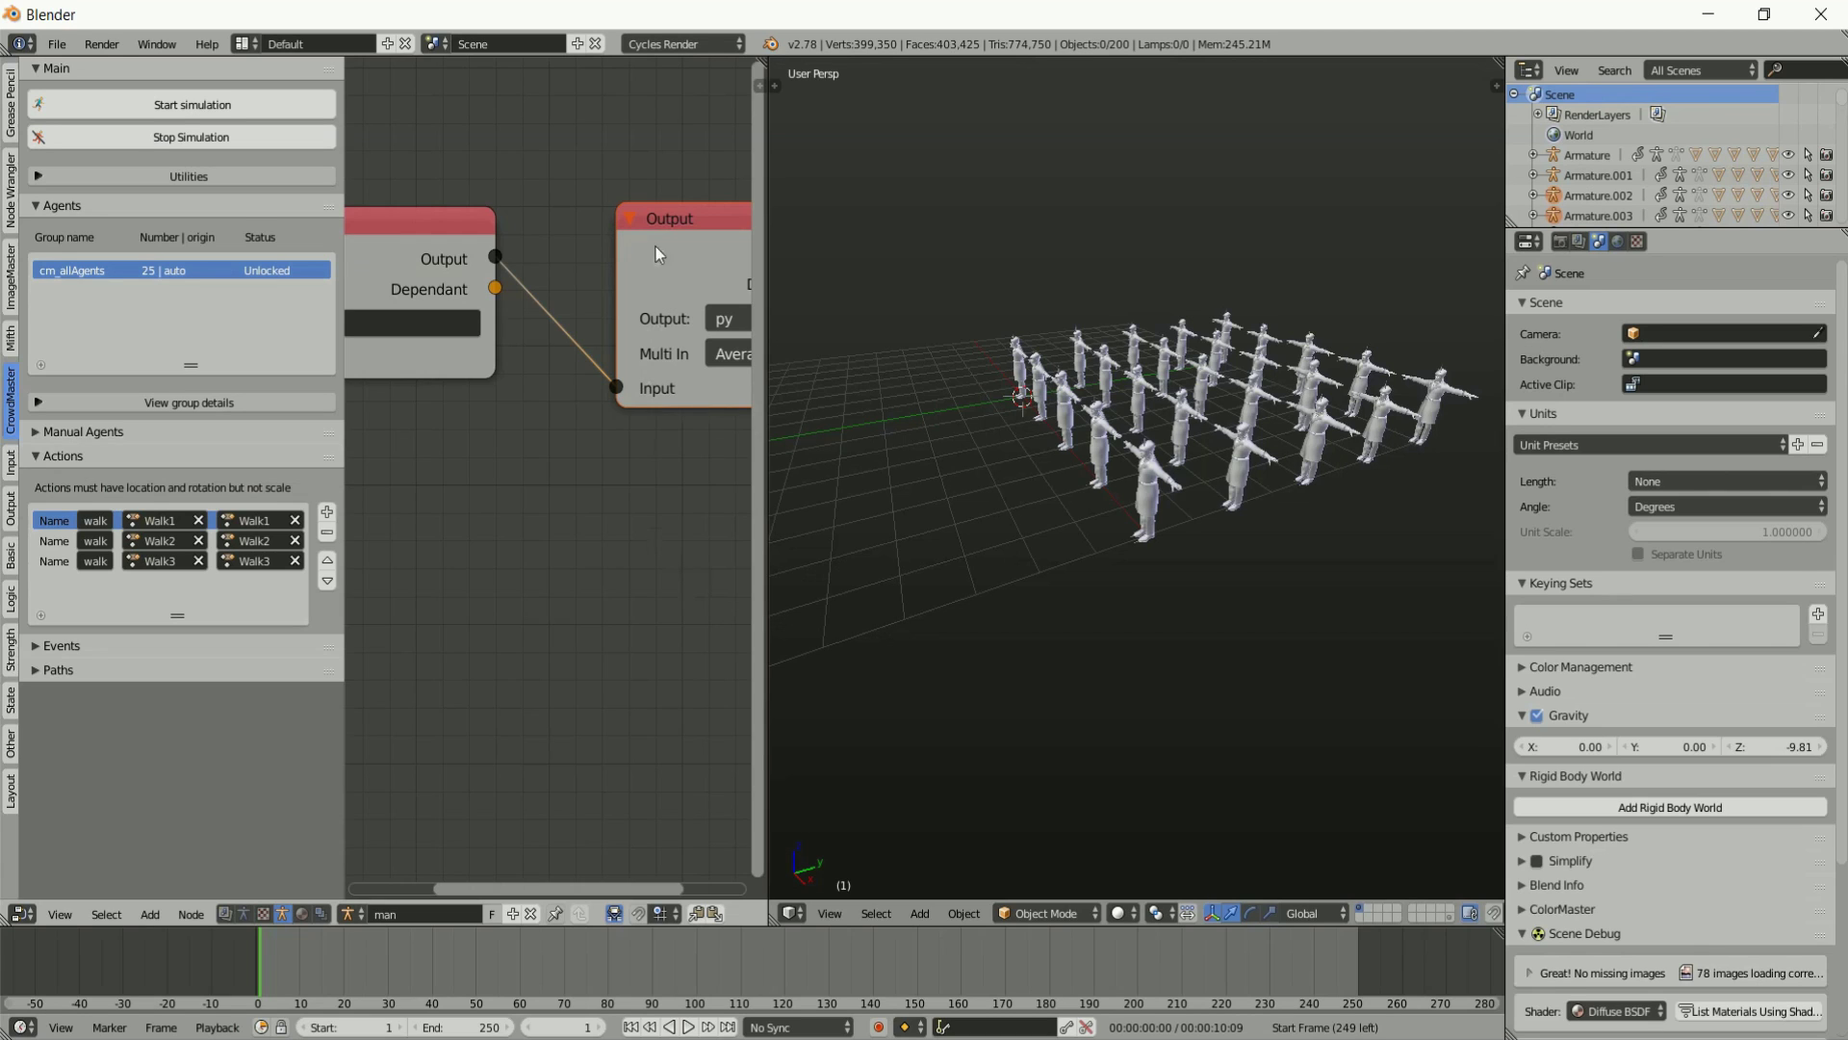
Set the Output node's output to pz, then start the crowd simulation to watch the agents' movement and stop it.
{"action": "left_click", "coordinate": [712, 318]}
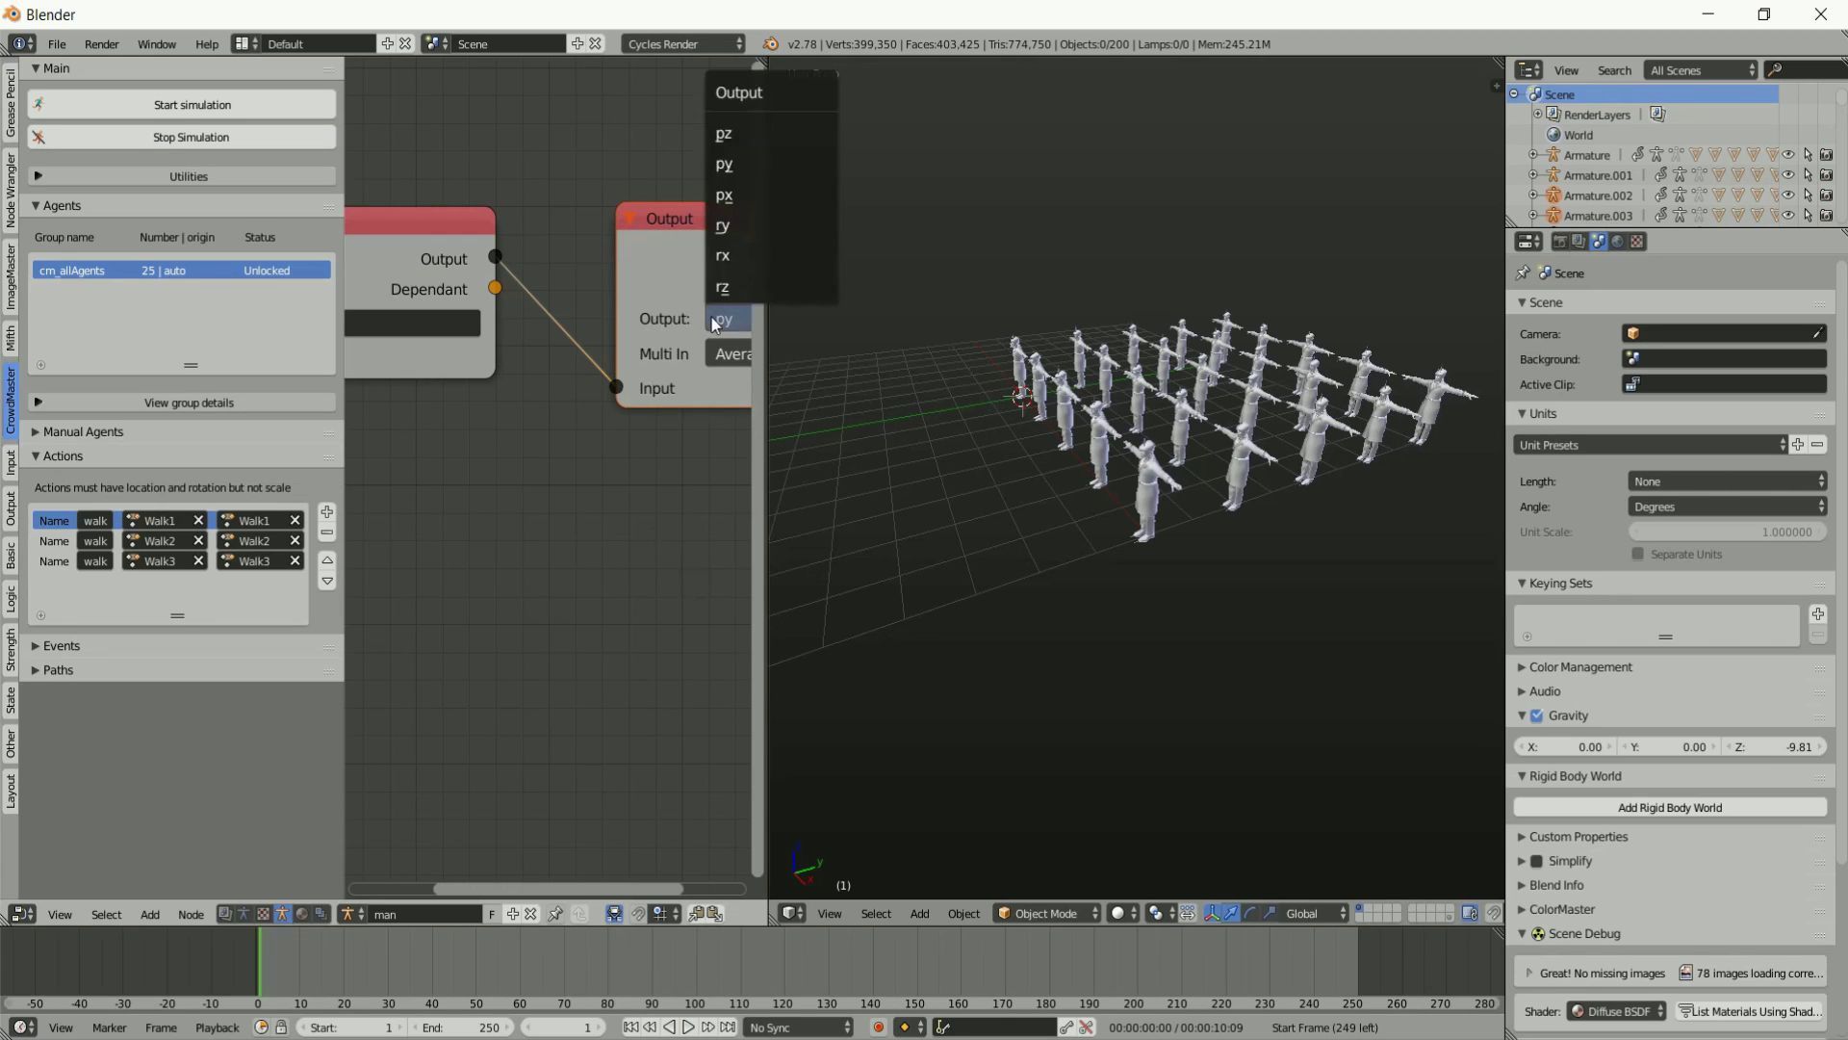
{"action": "left_click", "coordinate": [724, 135]}
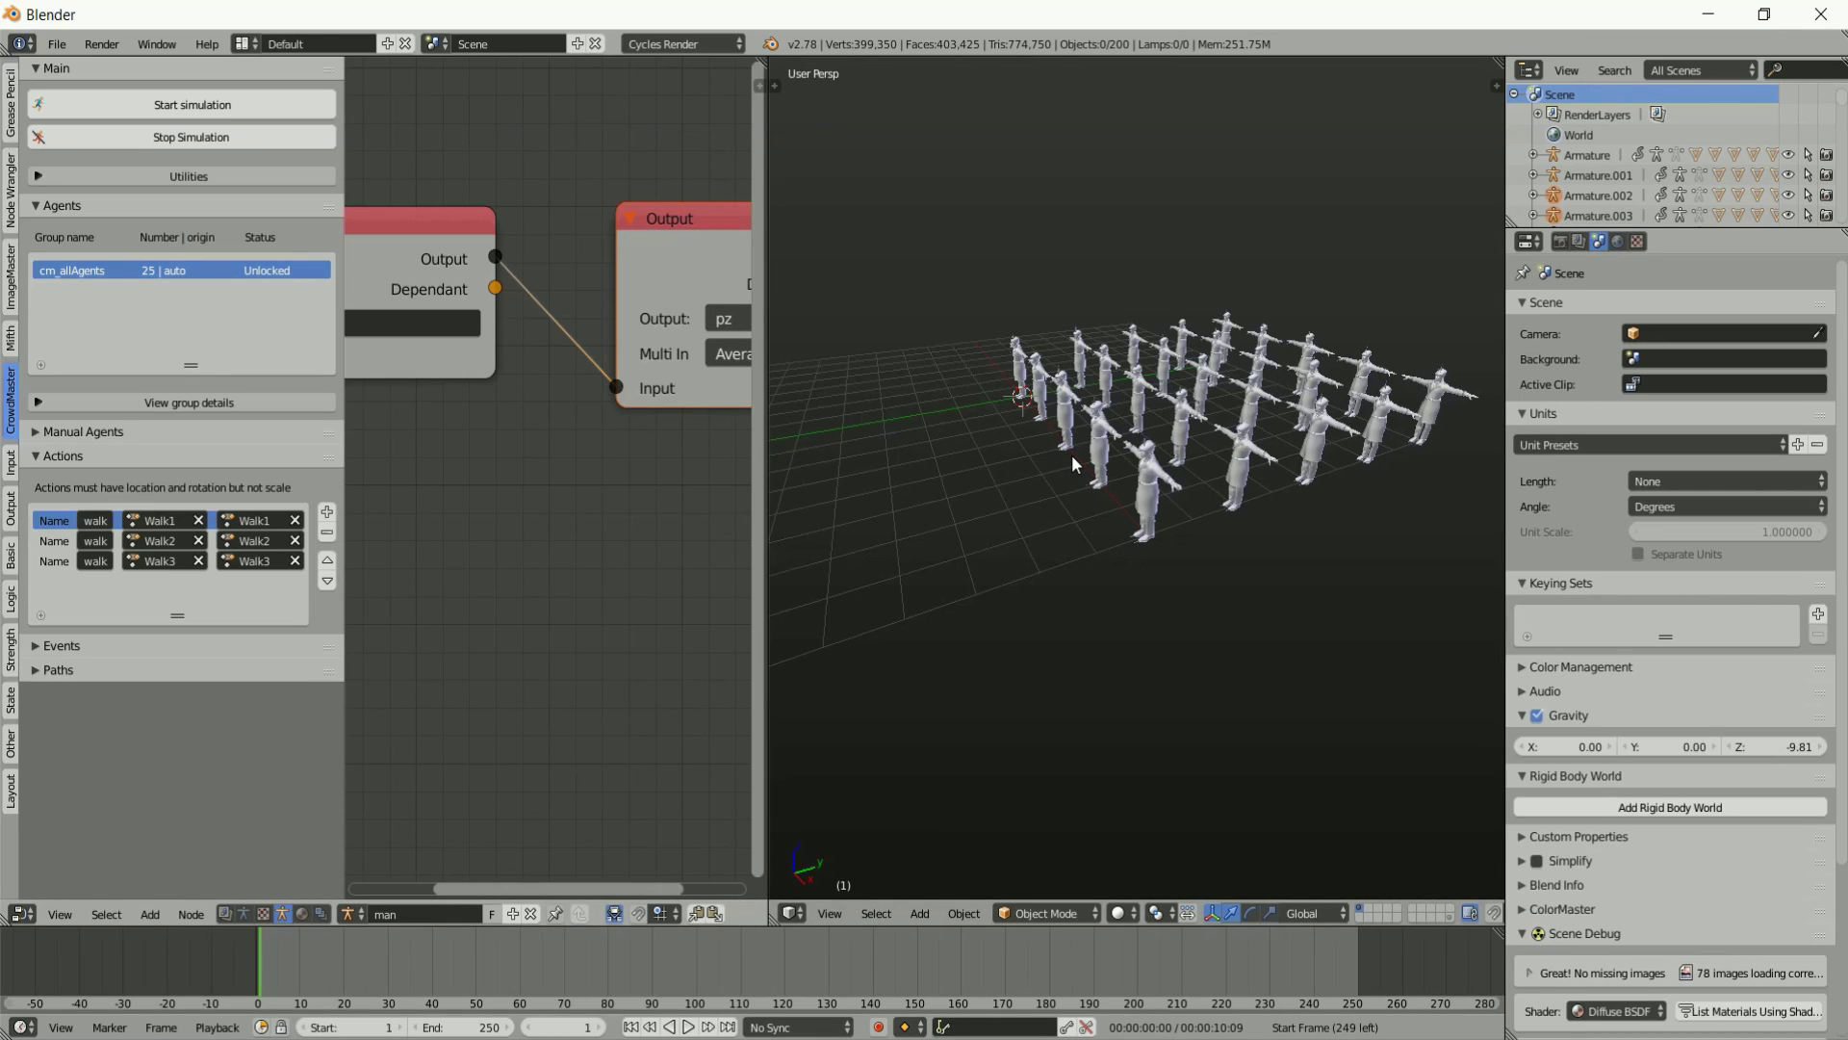
{"action": "left_click", "coordinate": [275, 112]}
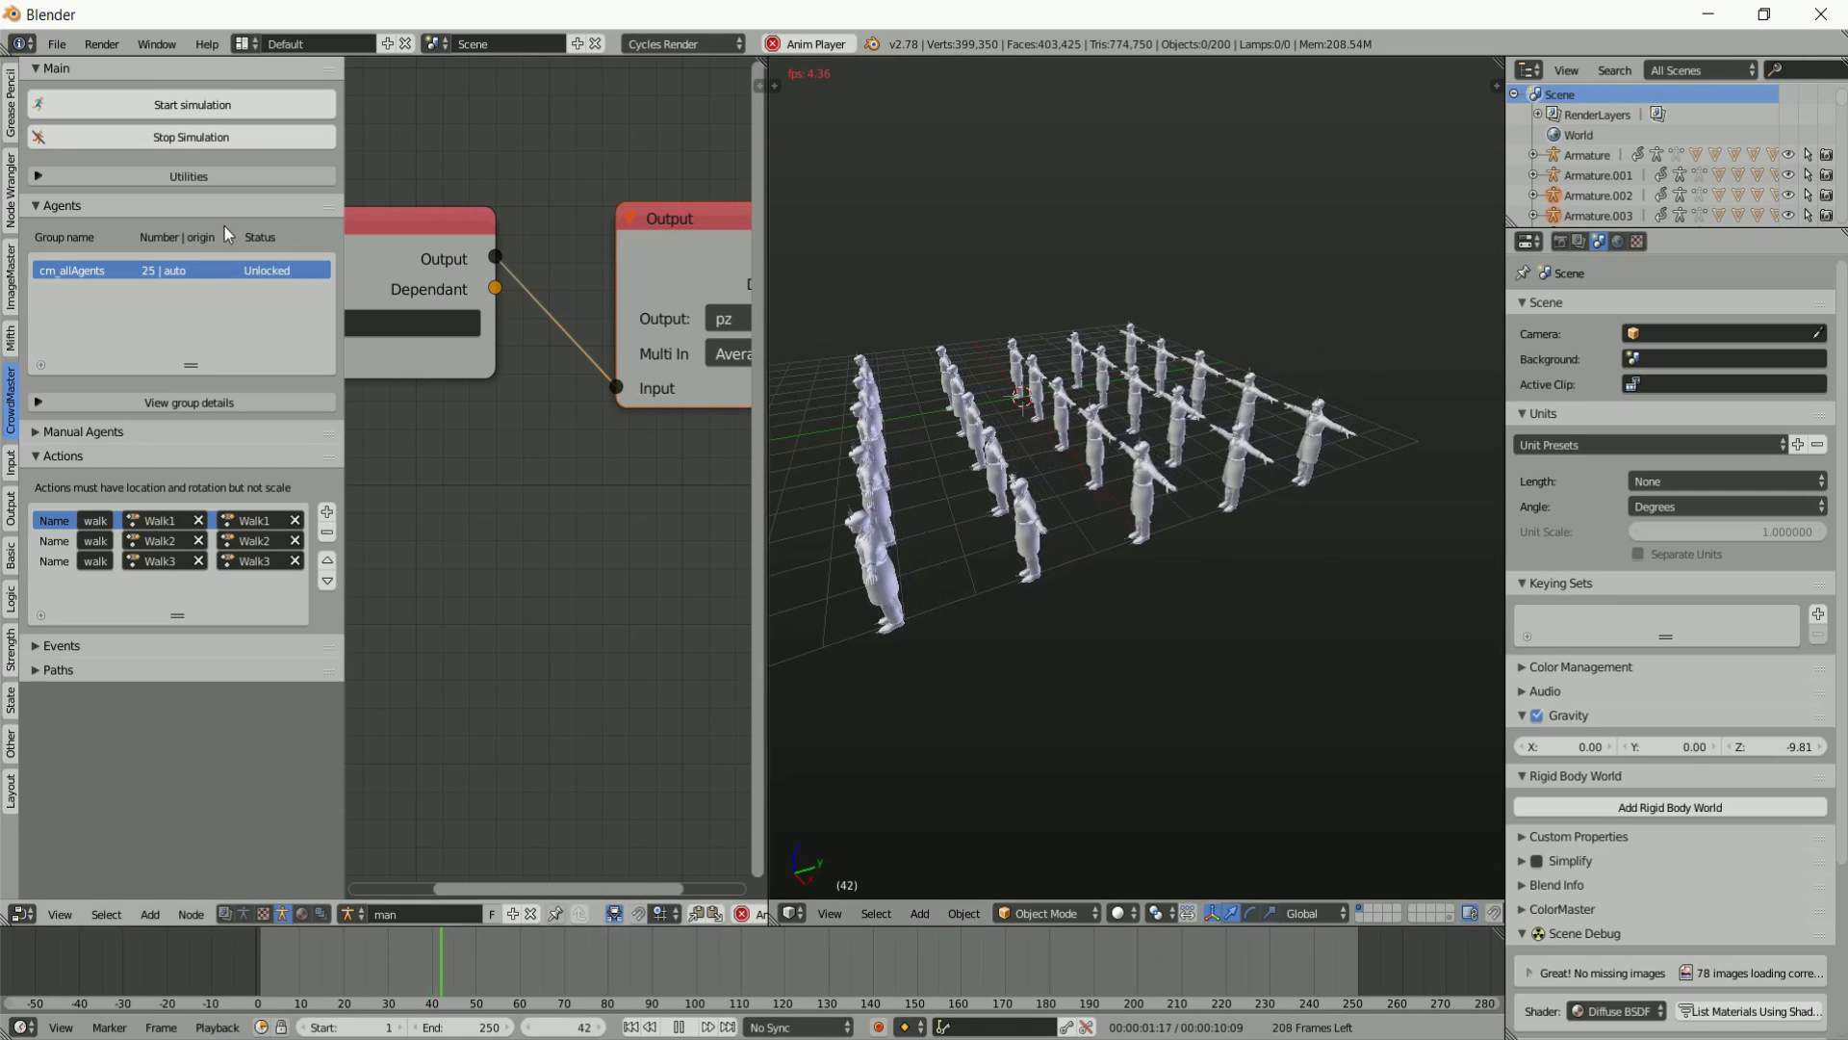
{"action": "left_click", "coordinate": [223, 138]}
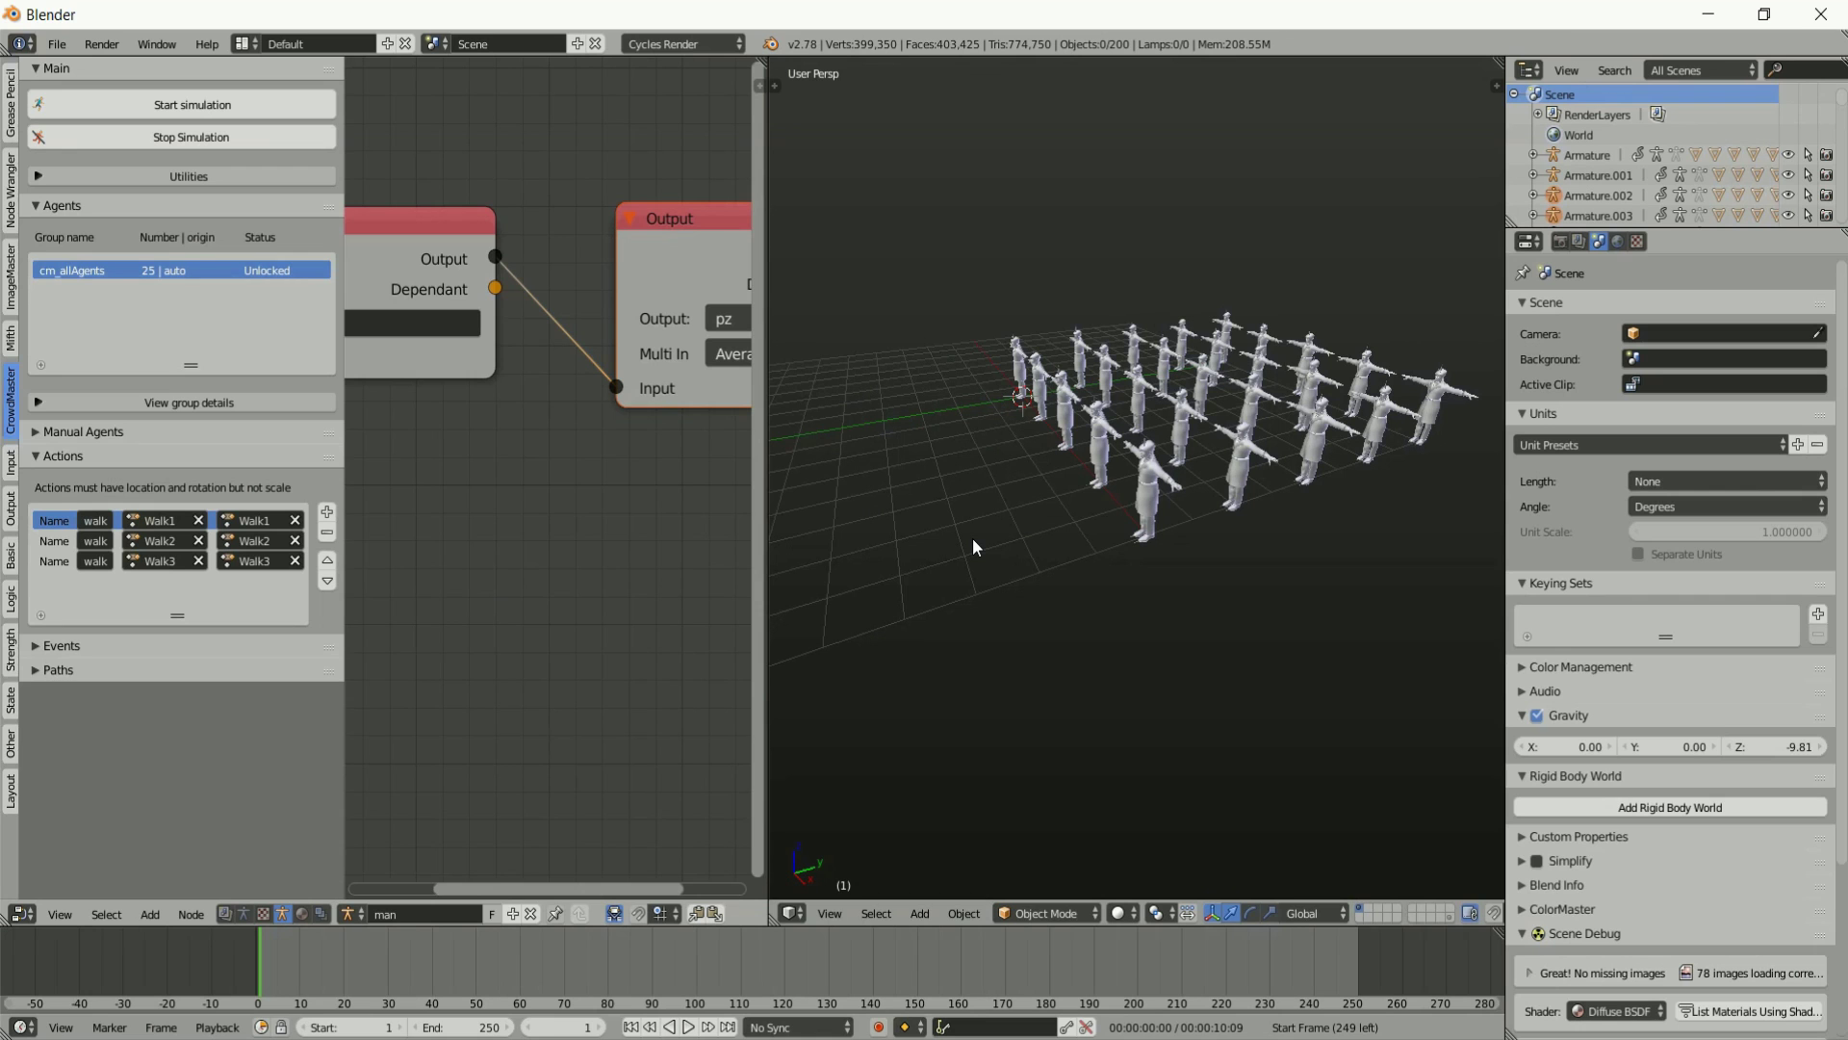
Widen the CrowdMaster tools to read the full names of the three walk actions, then hide the tools.
{"action": "mouse_move", "coordinate": [1083, 450]}
{"action": "middle_mouse_down"}
{"action": "mouse_move", "coordinate": [1091, 632]}
{"action": "mouse_move", "coordinate": [1086, 414]}
{"action": "mouse_move", "coordinate": [1088, 467]}
{"action": "middle_mouse_up"}
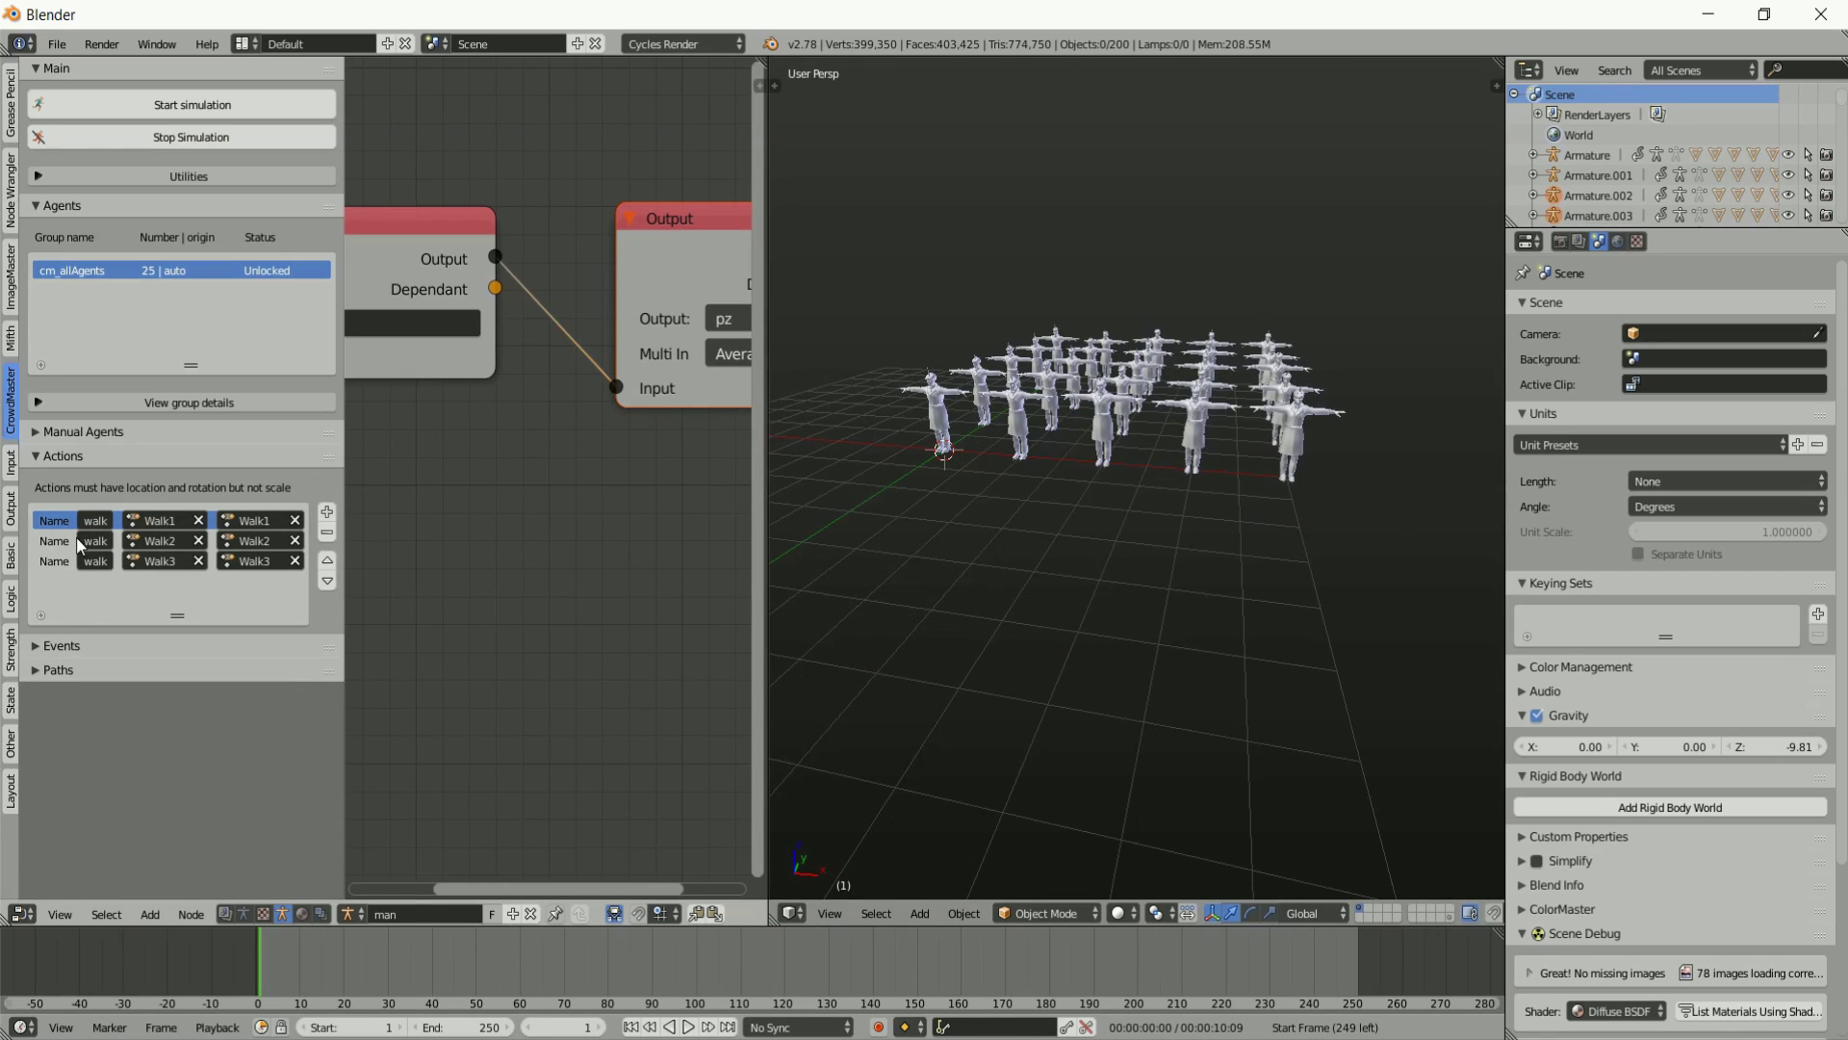
{"action": "left_click", "coordinate": [73, 454]}
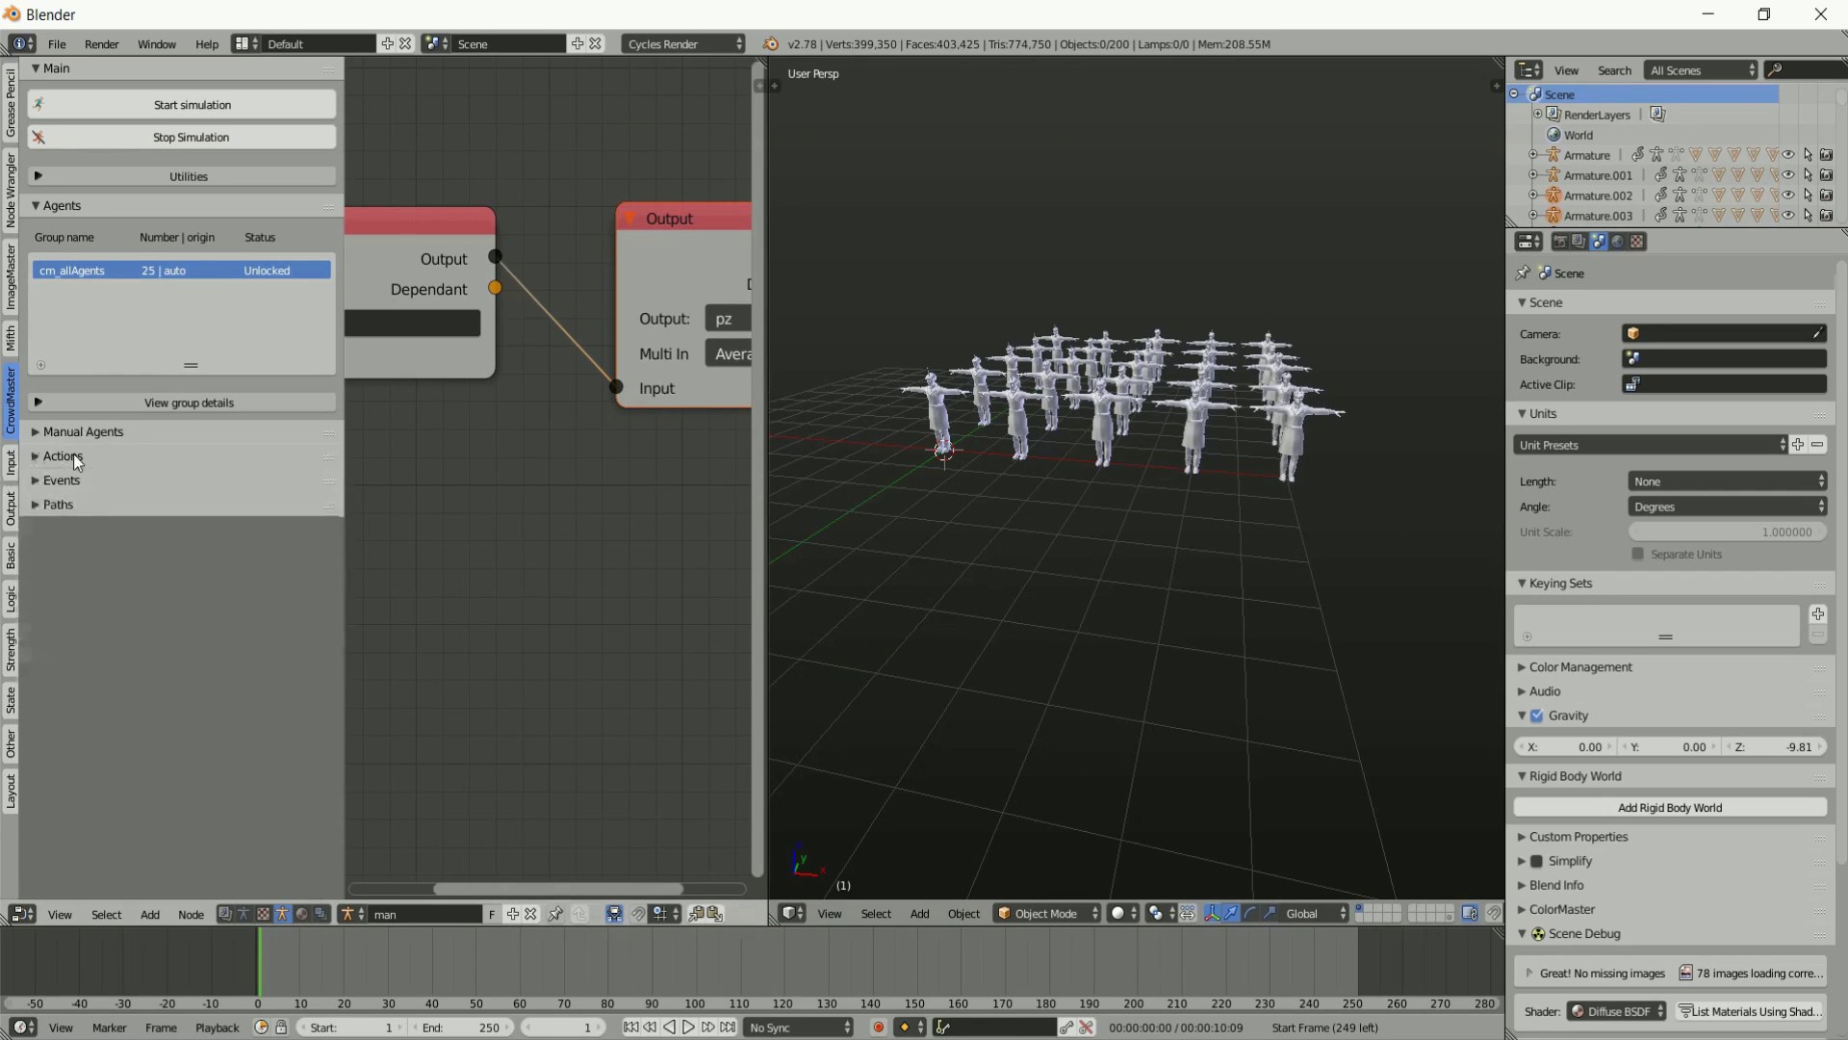
{"action": "left_click", "coordinate": [74, 454]}
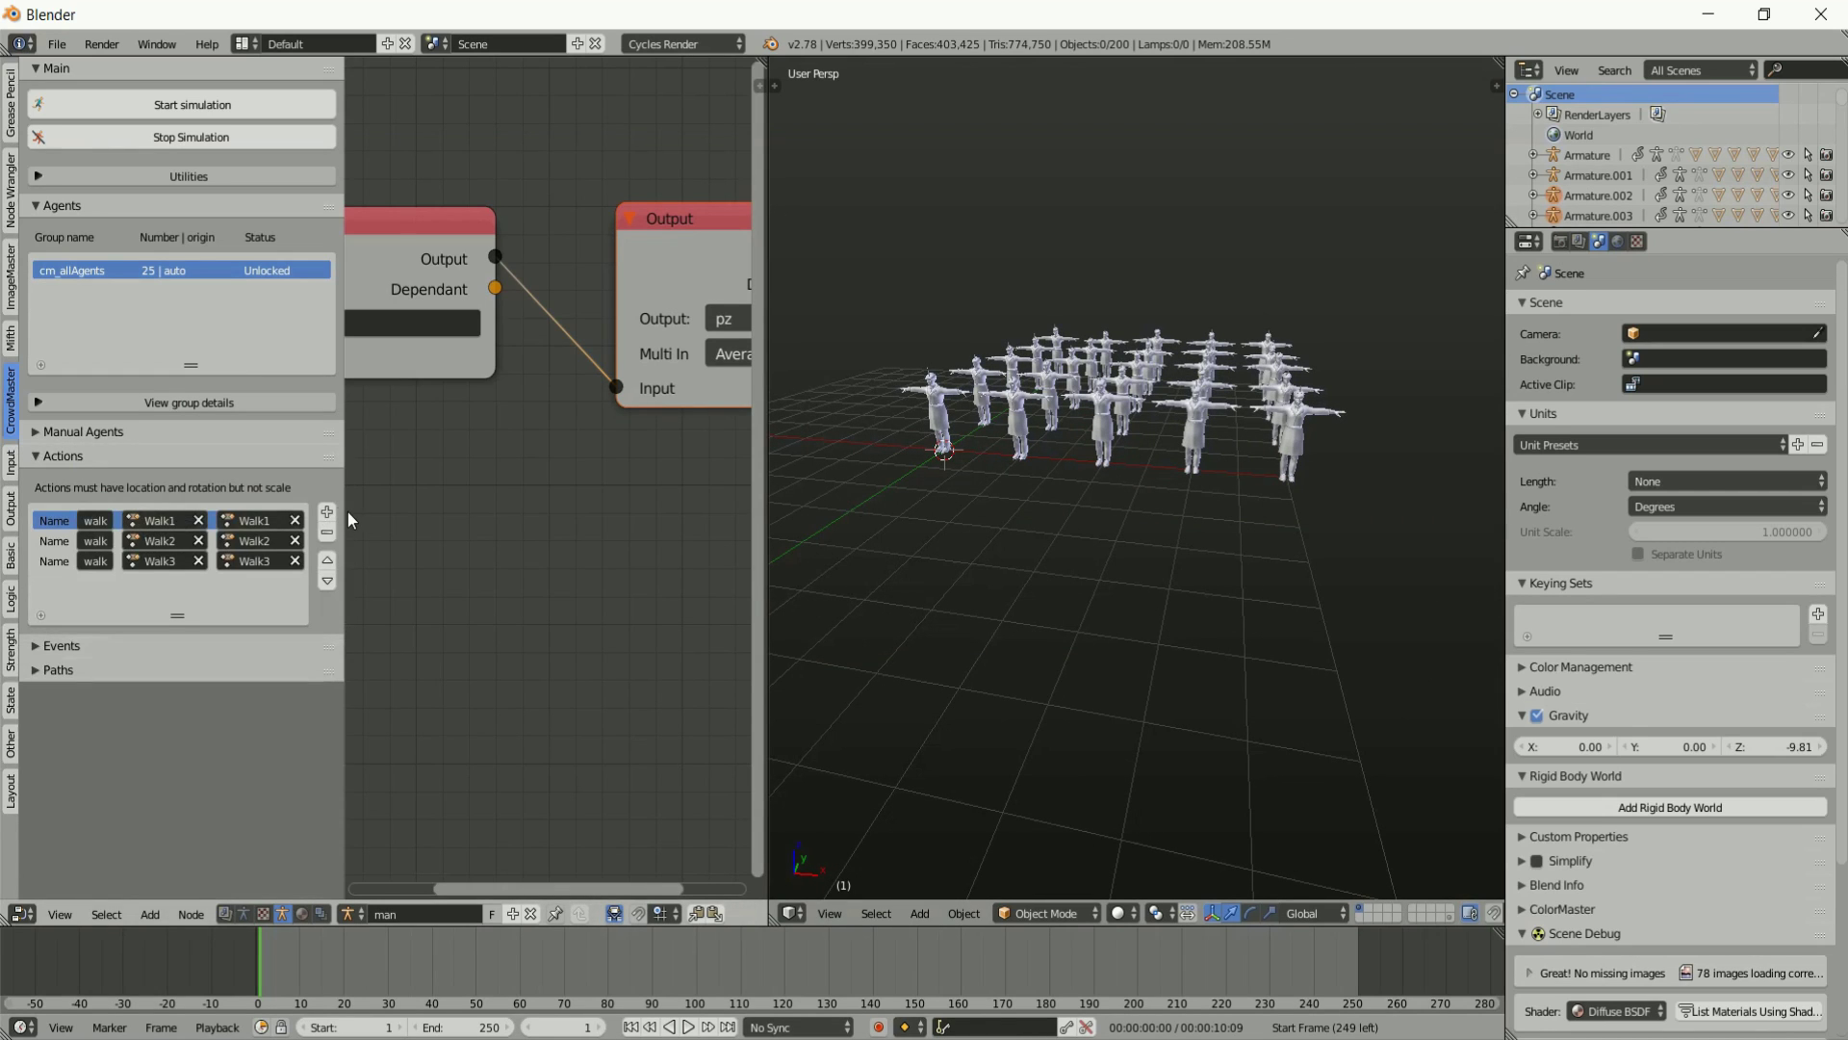
{"action": "left_click_drag", "start_coordinate": [344, 520], "coordinate": [401, 523]}
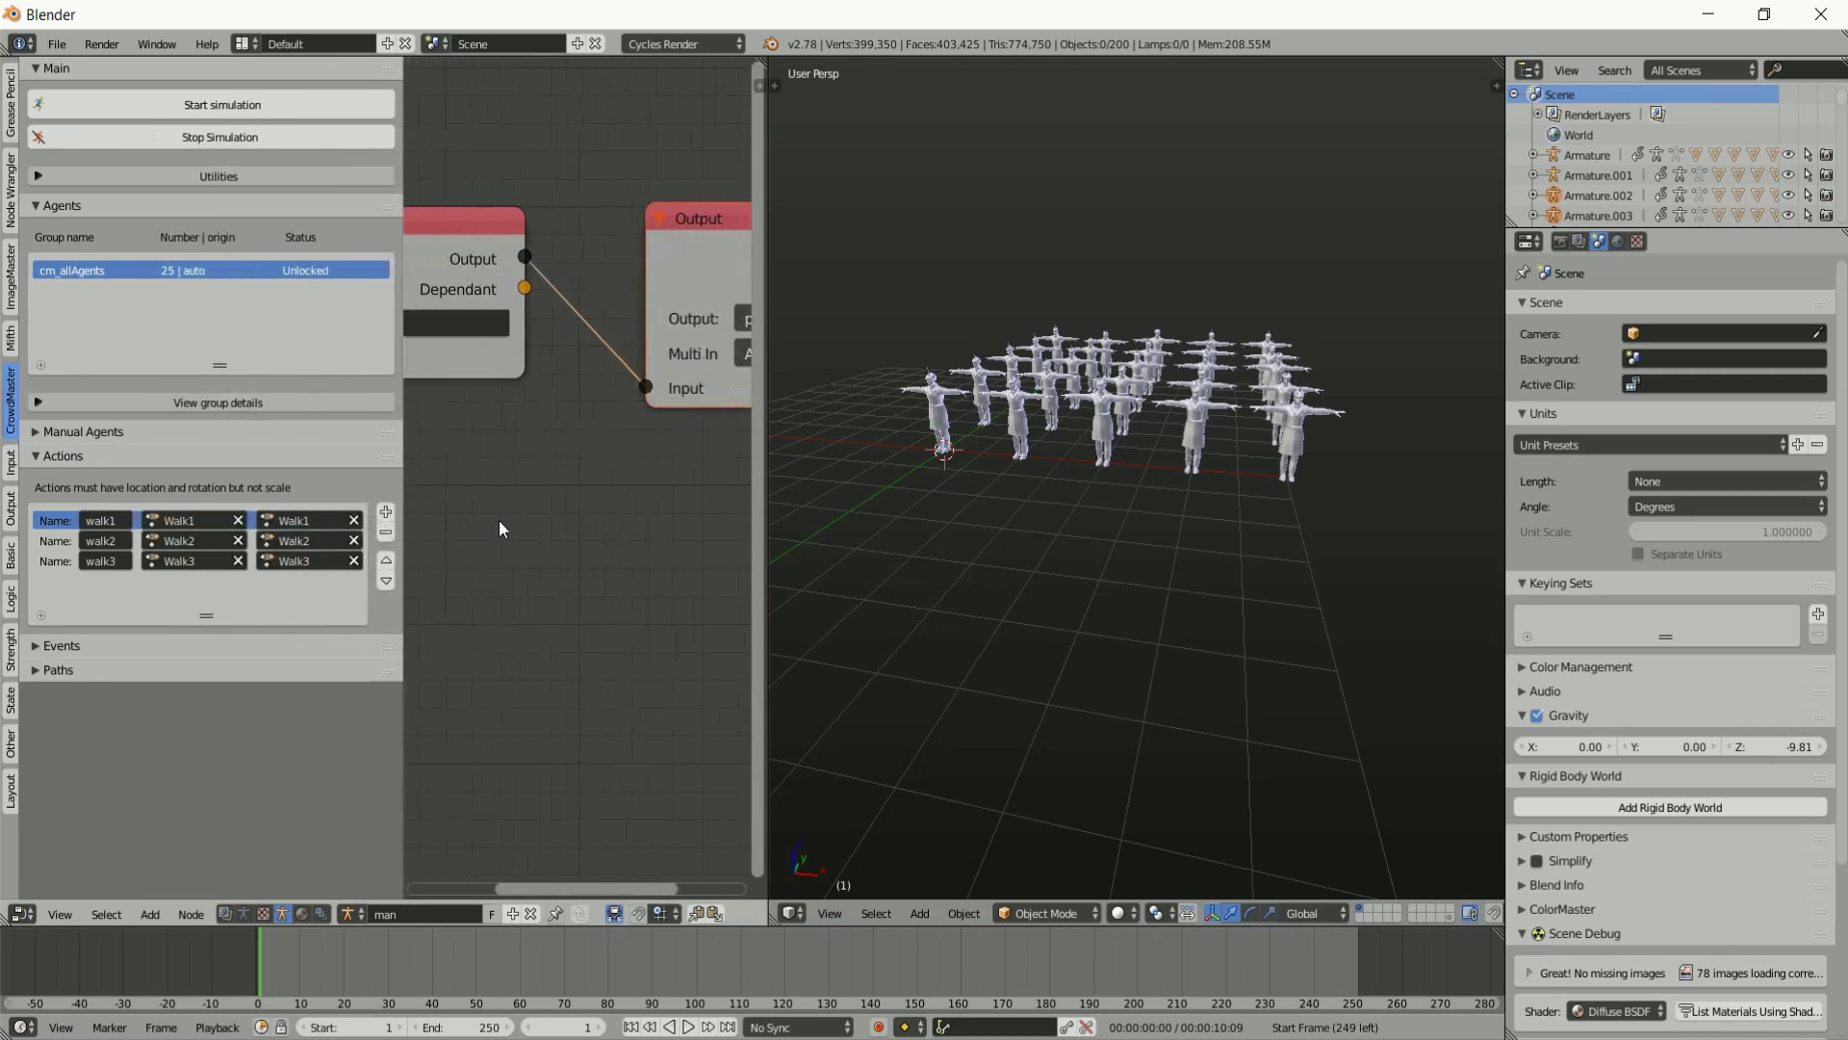
{"action": "key", "text": "r"}
{"action": "key", "text": "Escape"}
{"action": "key", "text": "t"}
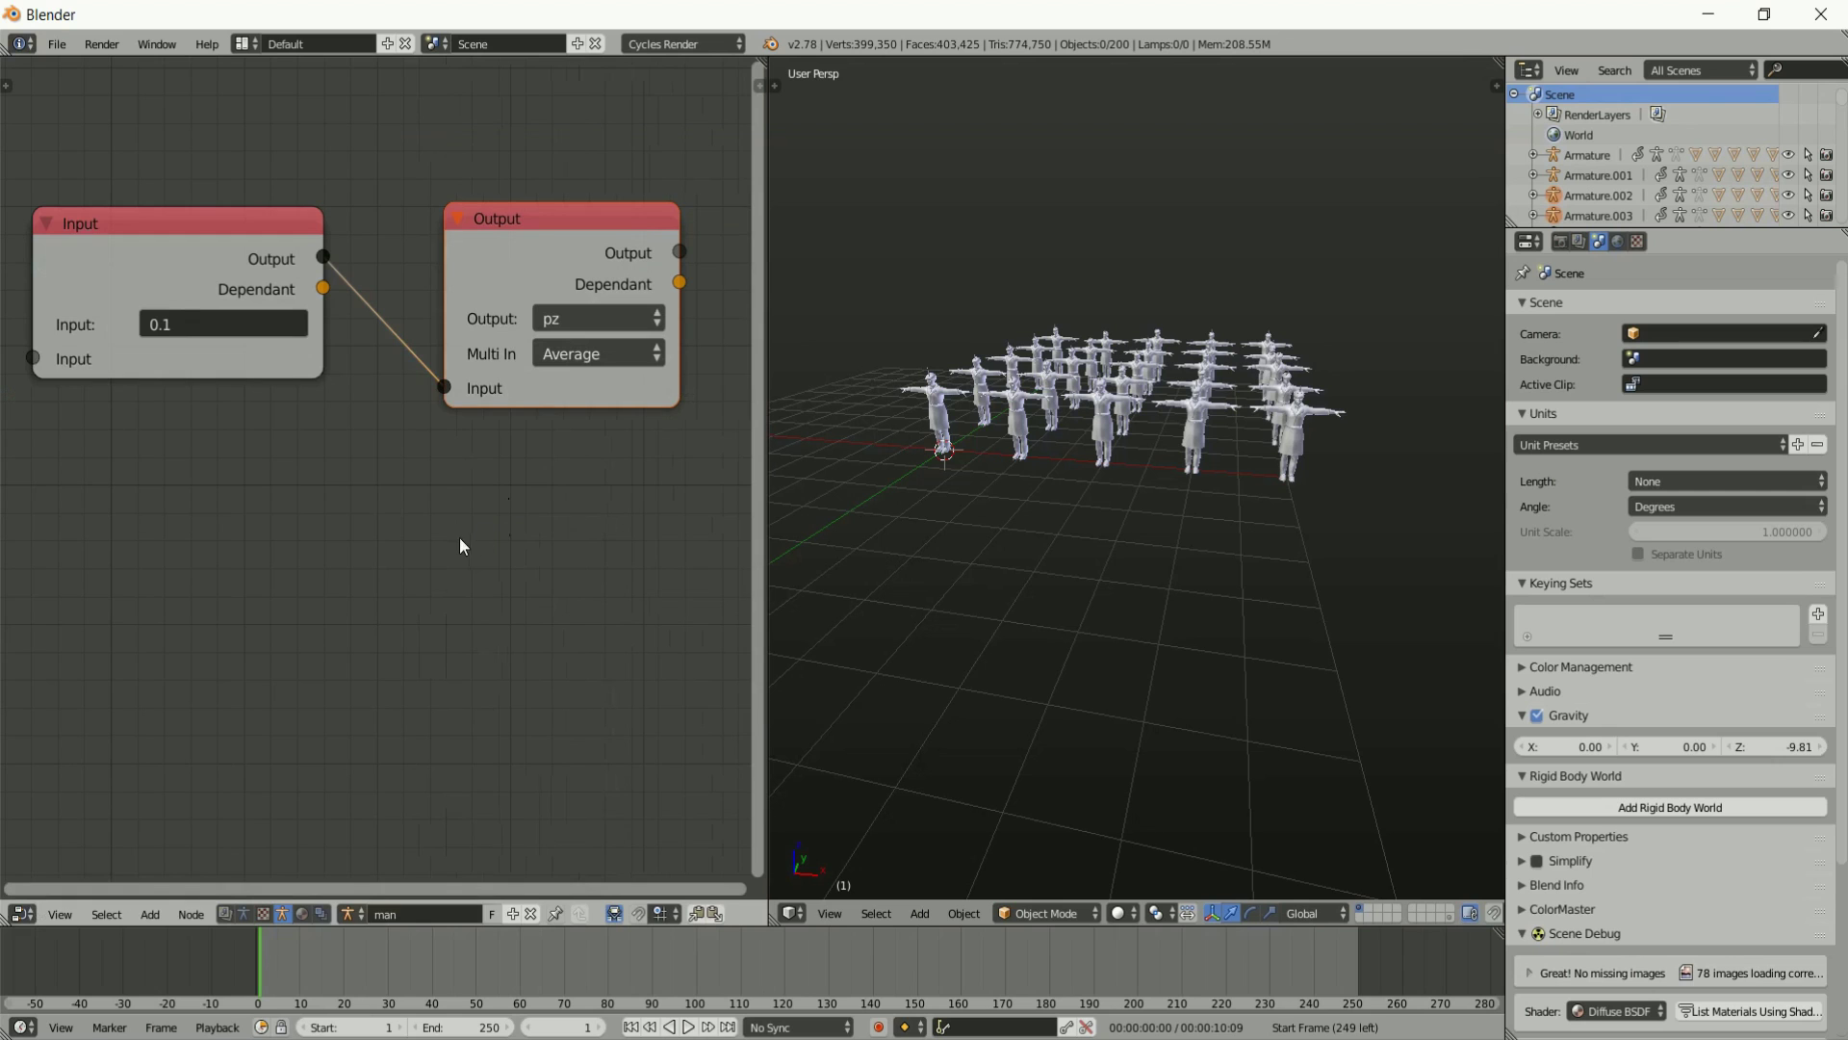
Add an Action state node below the Input node and duplicate it twice, stacking the three Action nodes vertically.
{"action": "key", "text": "shift+a"}
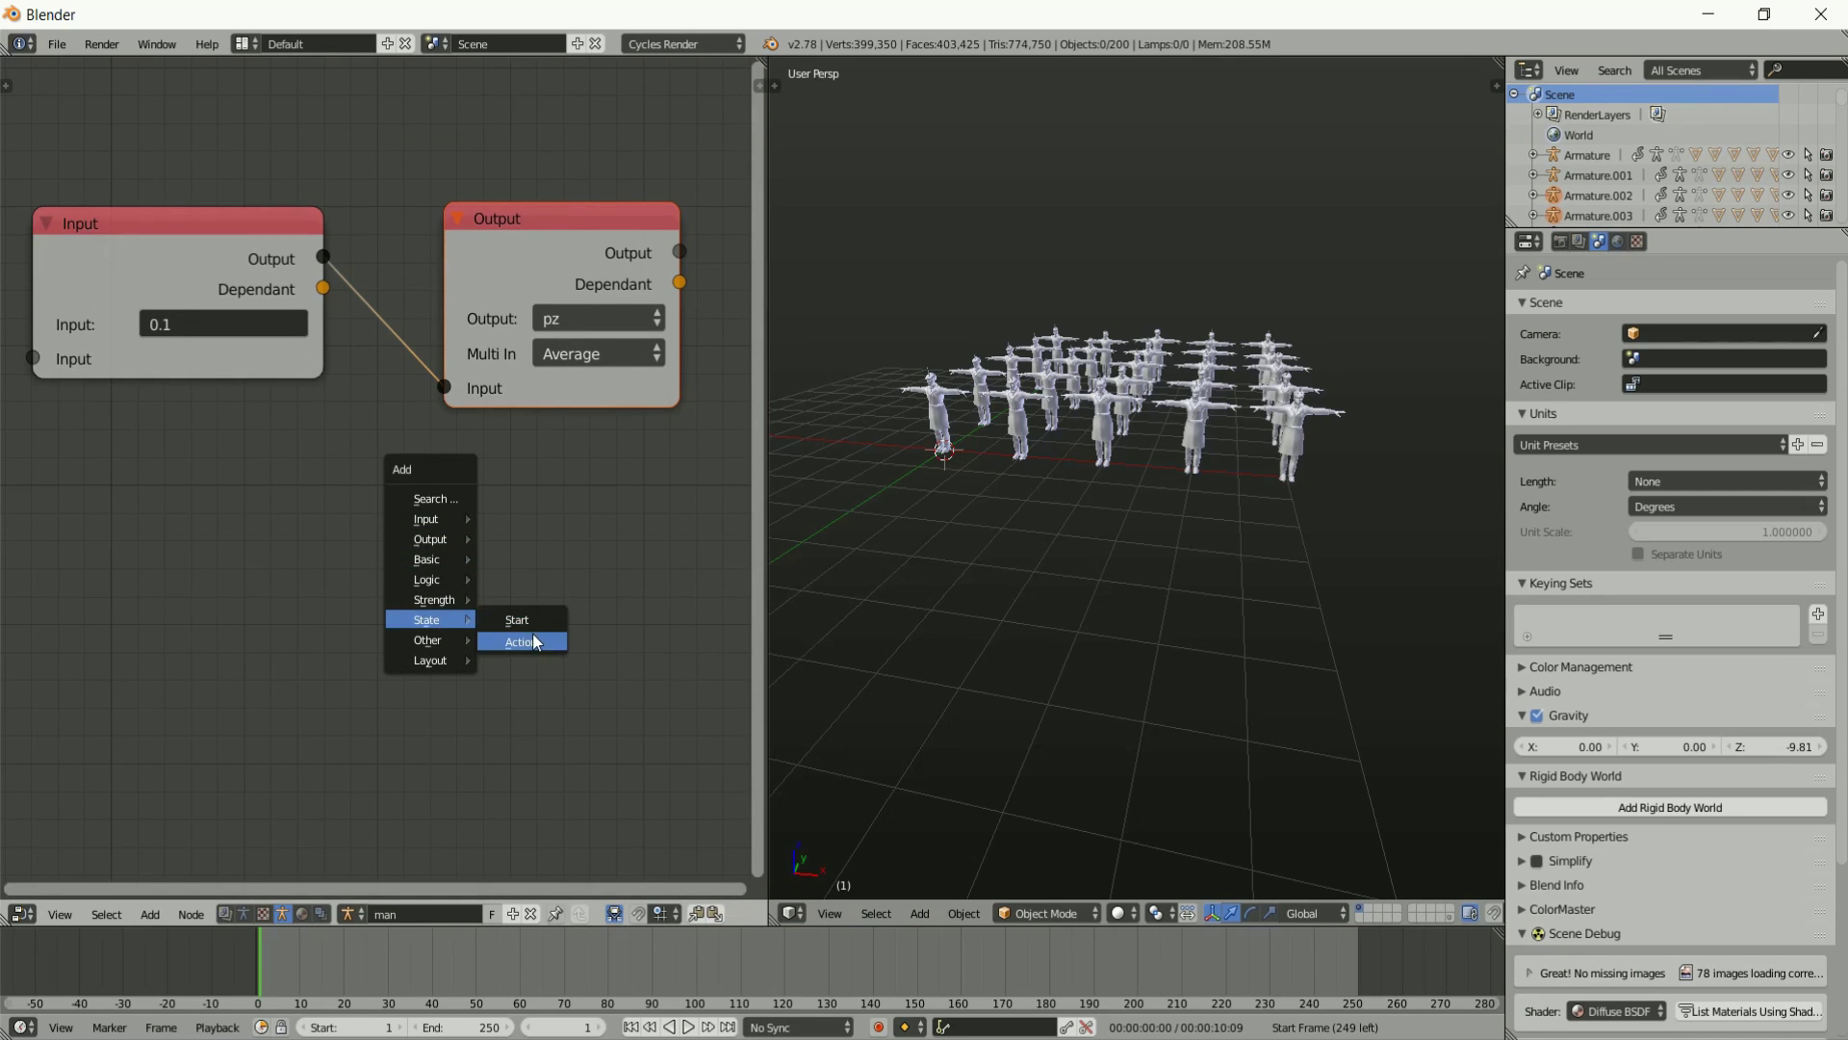
{"action": "left_click", "coordinate": [510, 639]}
{"action": "middle_click_drag", "start_coordinate": [511, 662], "coordinate": [523, 543]}
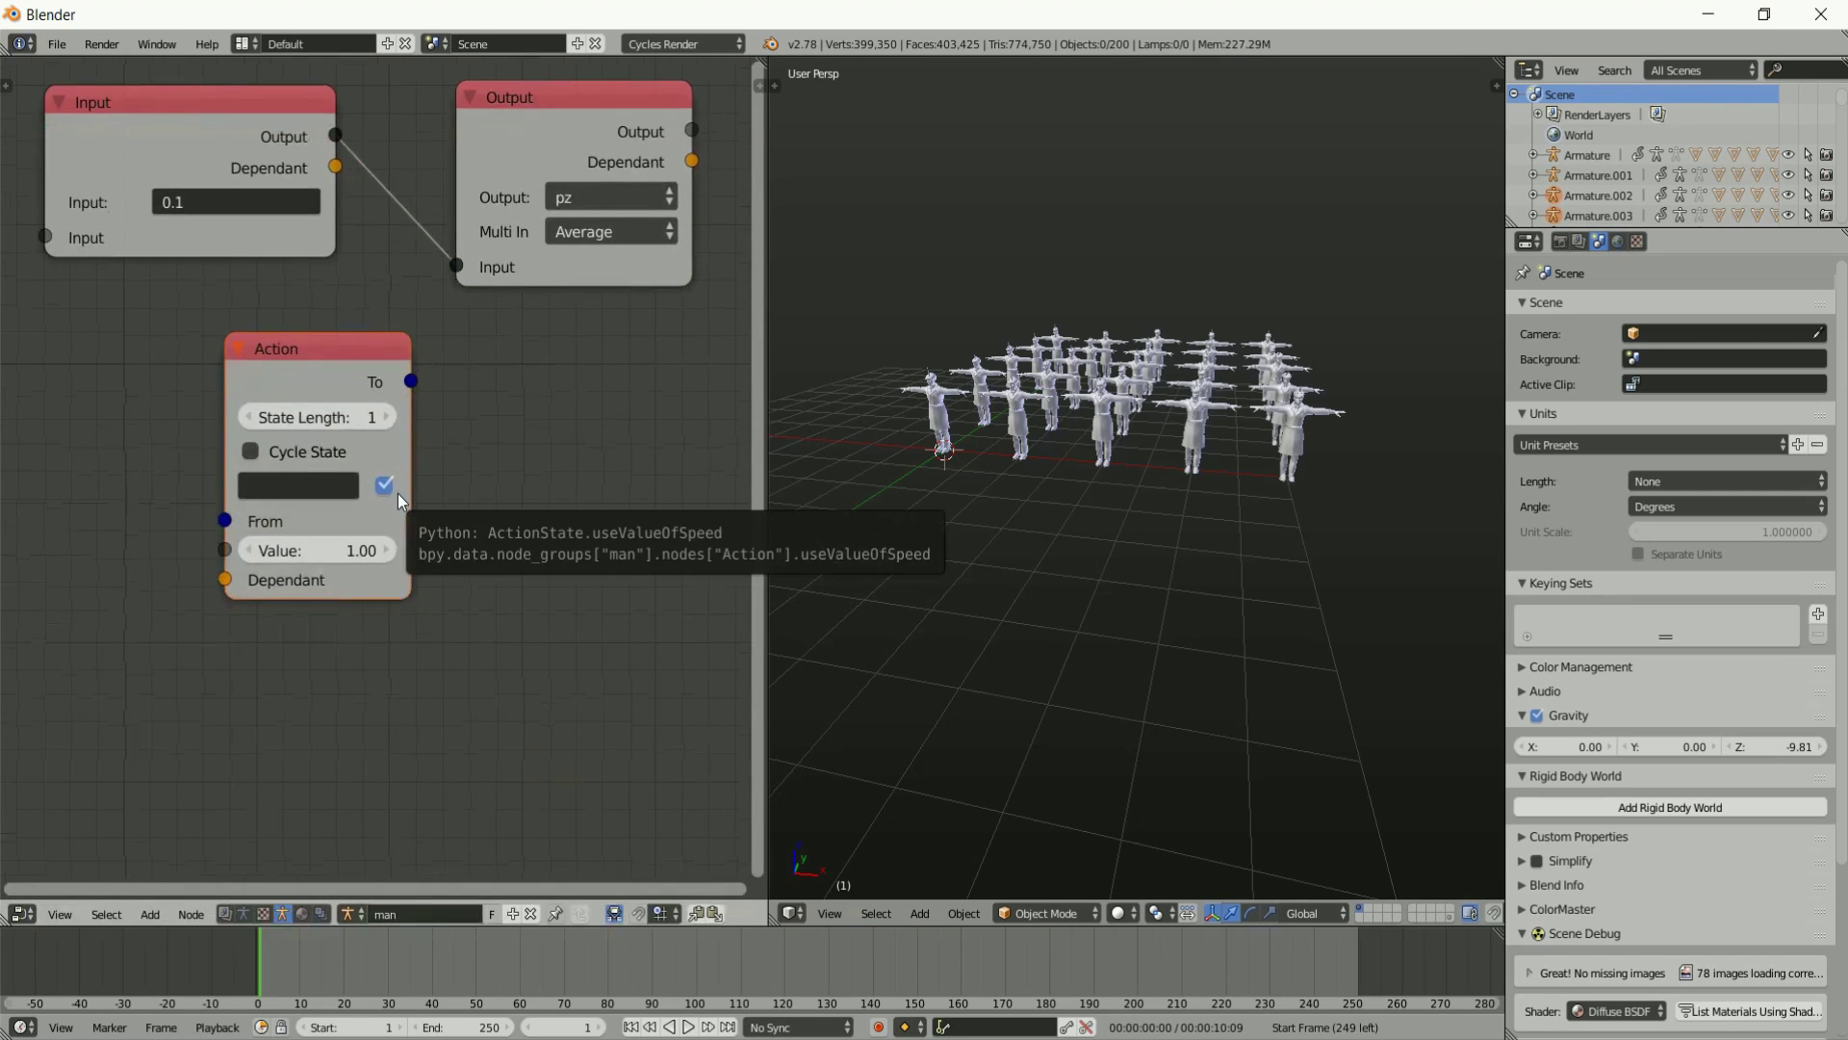
{"action": "key", "text": "shift+d"}
{"action": "left_click", "coordinate": [395, 798]}
{"action": "middle_click_drag", "start_coordinate": [522, 771], "coordinate": [522, 533]}
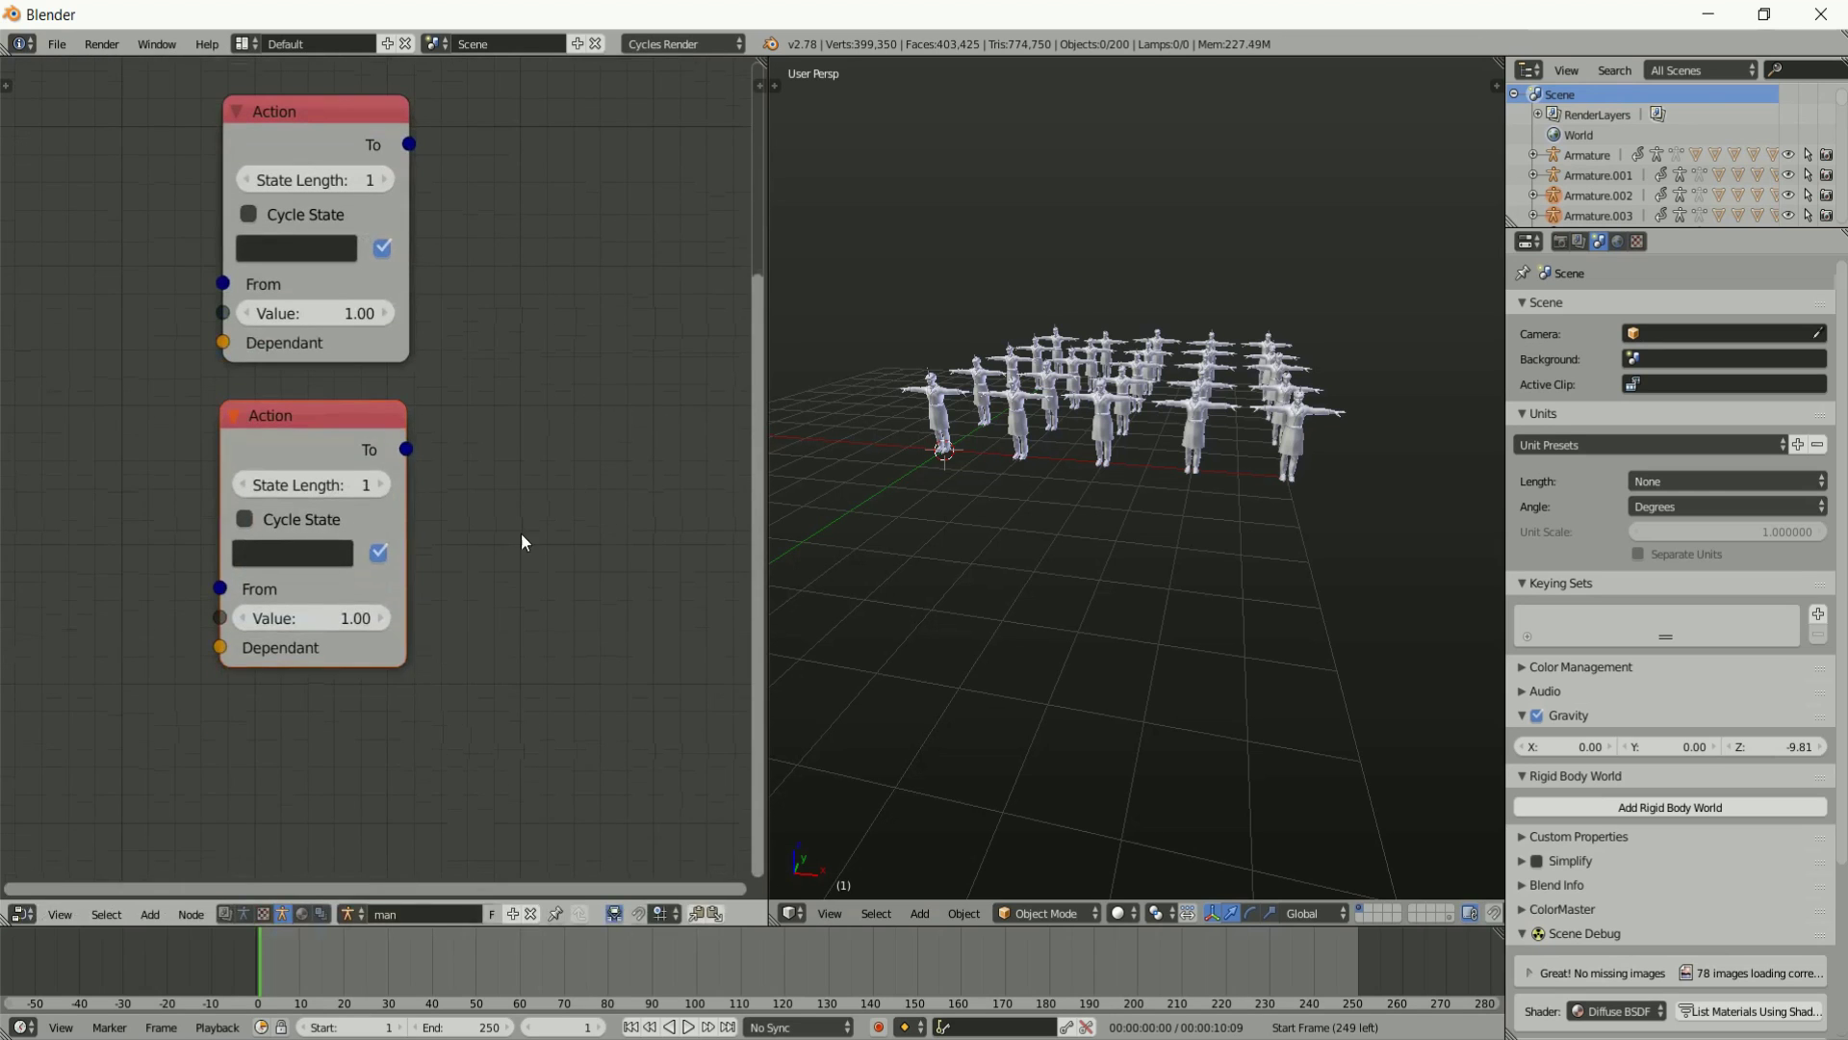
{"action": "key", "text": "shift+d"}
{"action": "left_click", "coordinate": [499, 822]}
{"action": "middle_click_drag", "start_coordinate": [476, 639], "coordinate": [630, 693]}
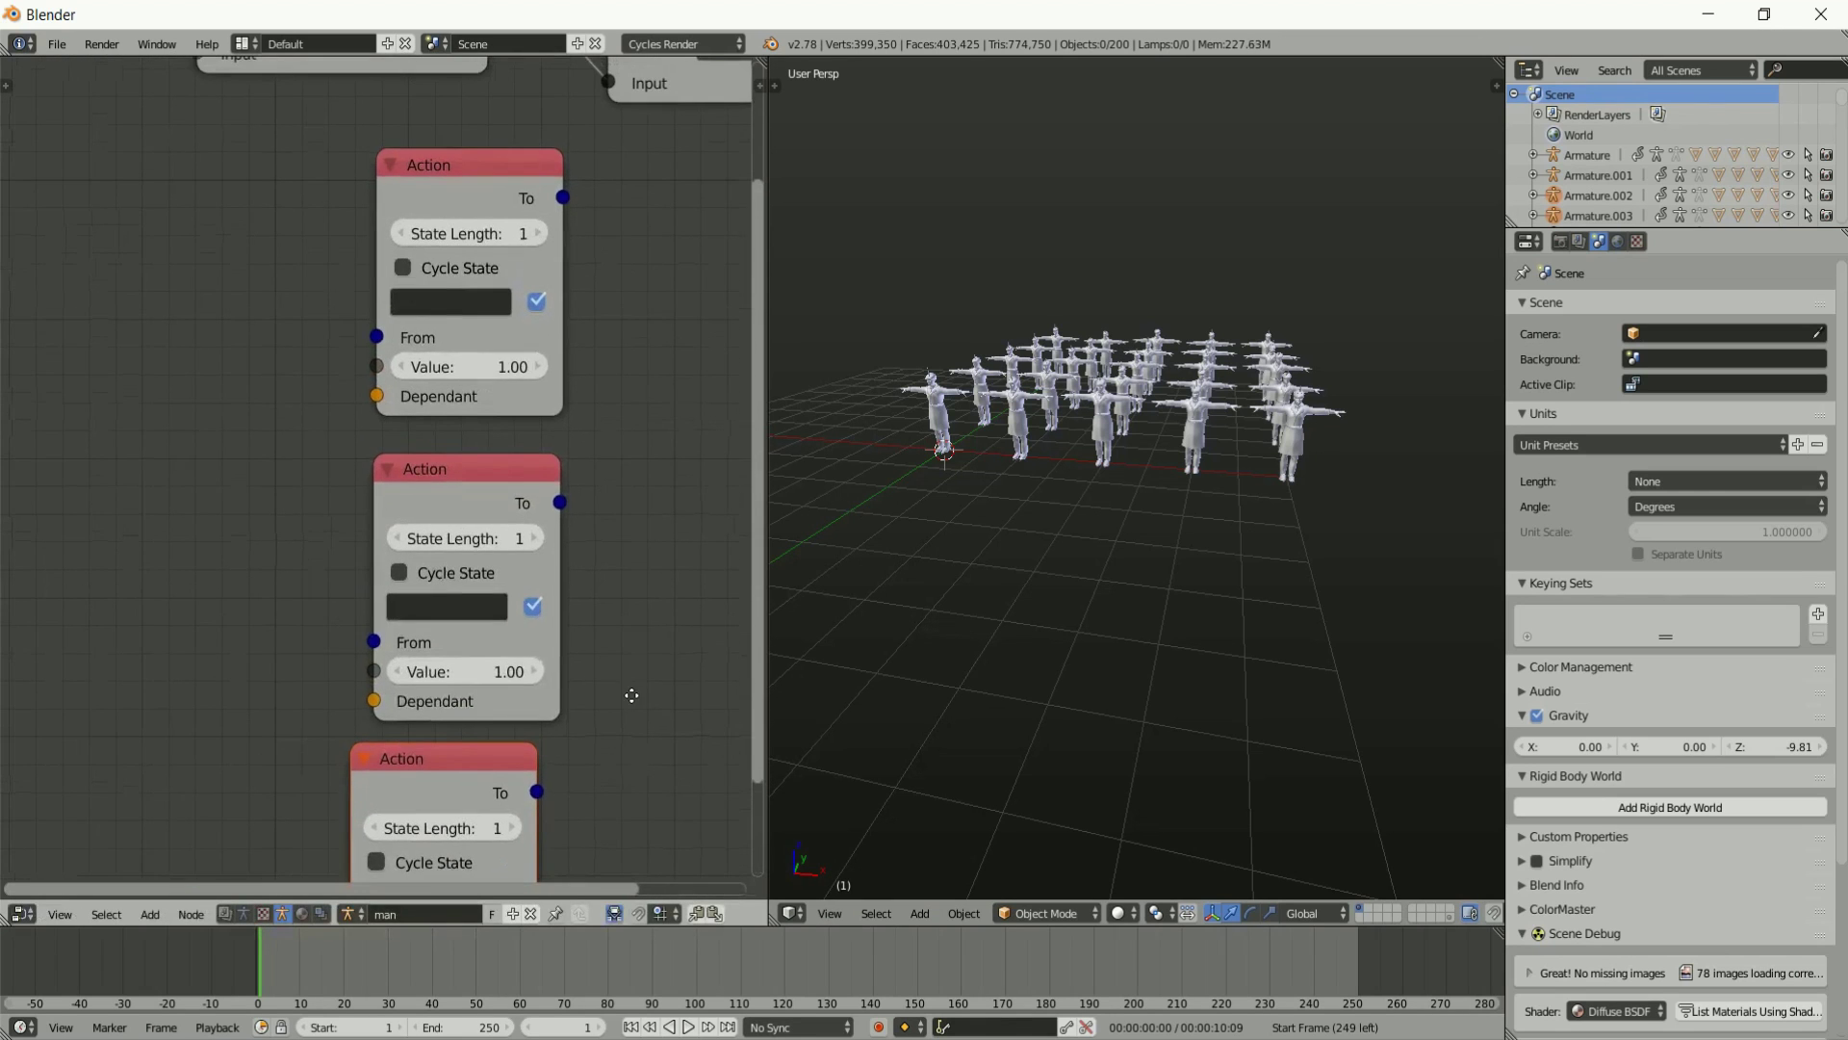
Set the action names of the three Action nodes to walk1, walk2 and walk3 in descending order.
{"action": "left_click", "coordinate": [421, 311]}
{"action": "type", "text": "walk1"}
{"action": "key", "text": "Return"}
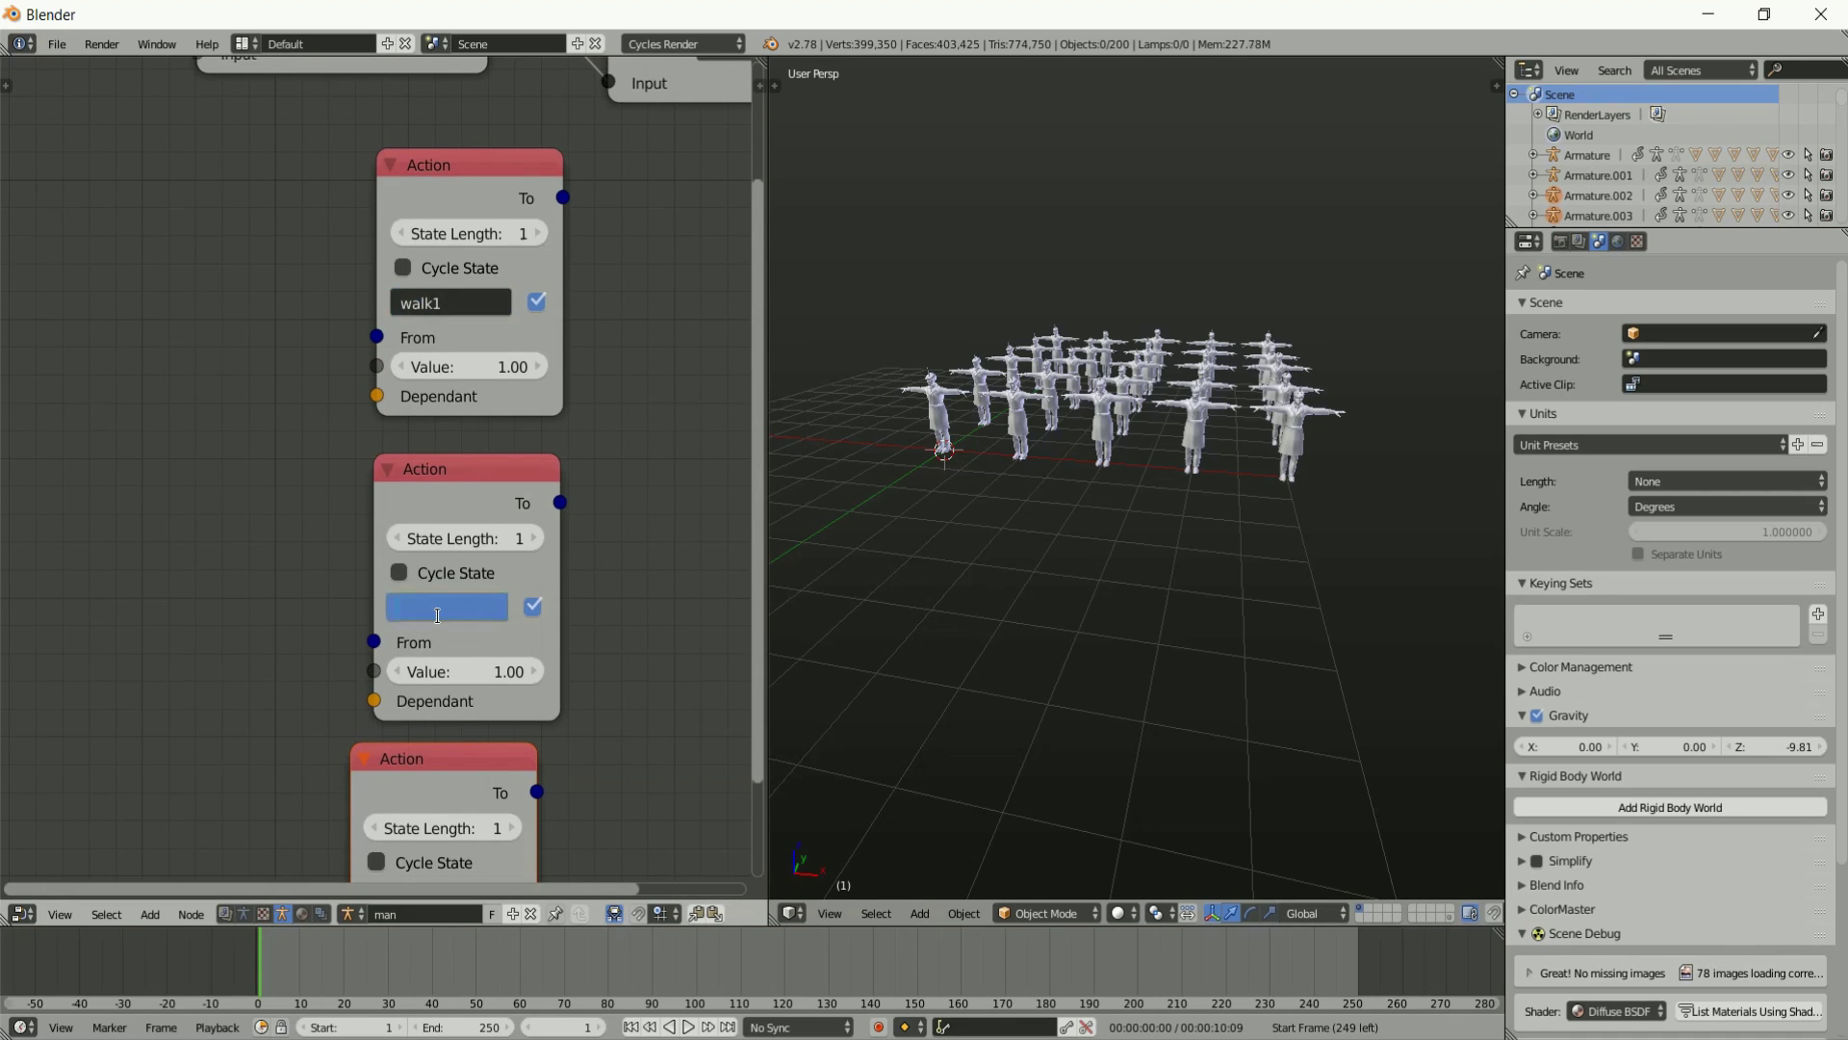
{"action": "key", "text": "Return"}
{"action": "middle_click_drag", "start_coordinate": [482, 611], "coordinate": [466, 401]}
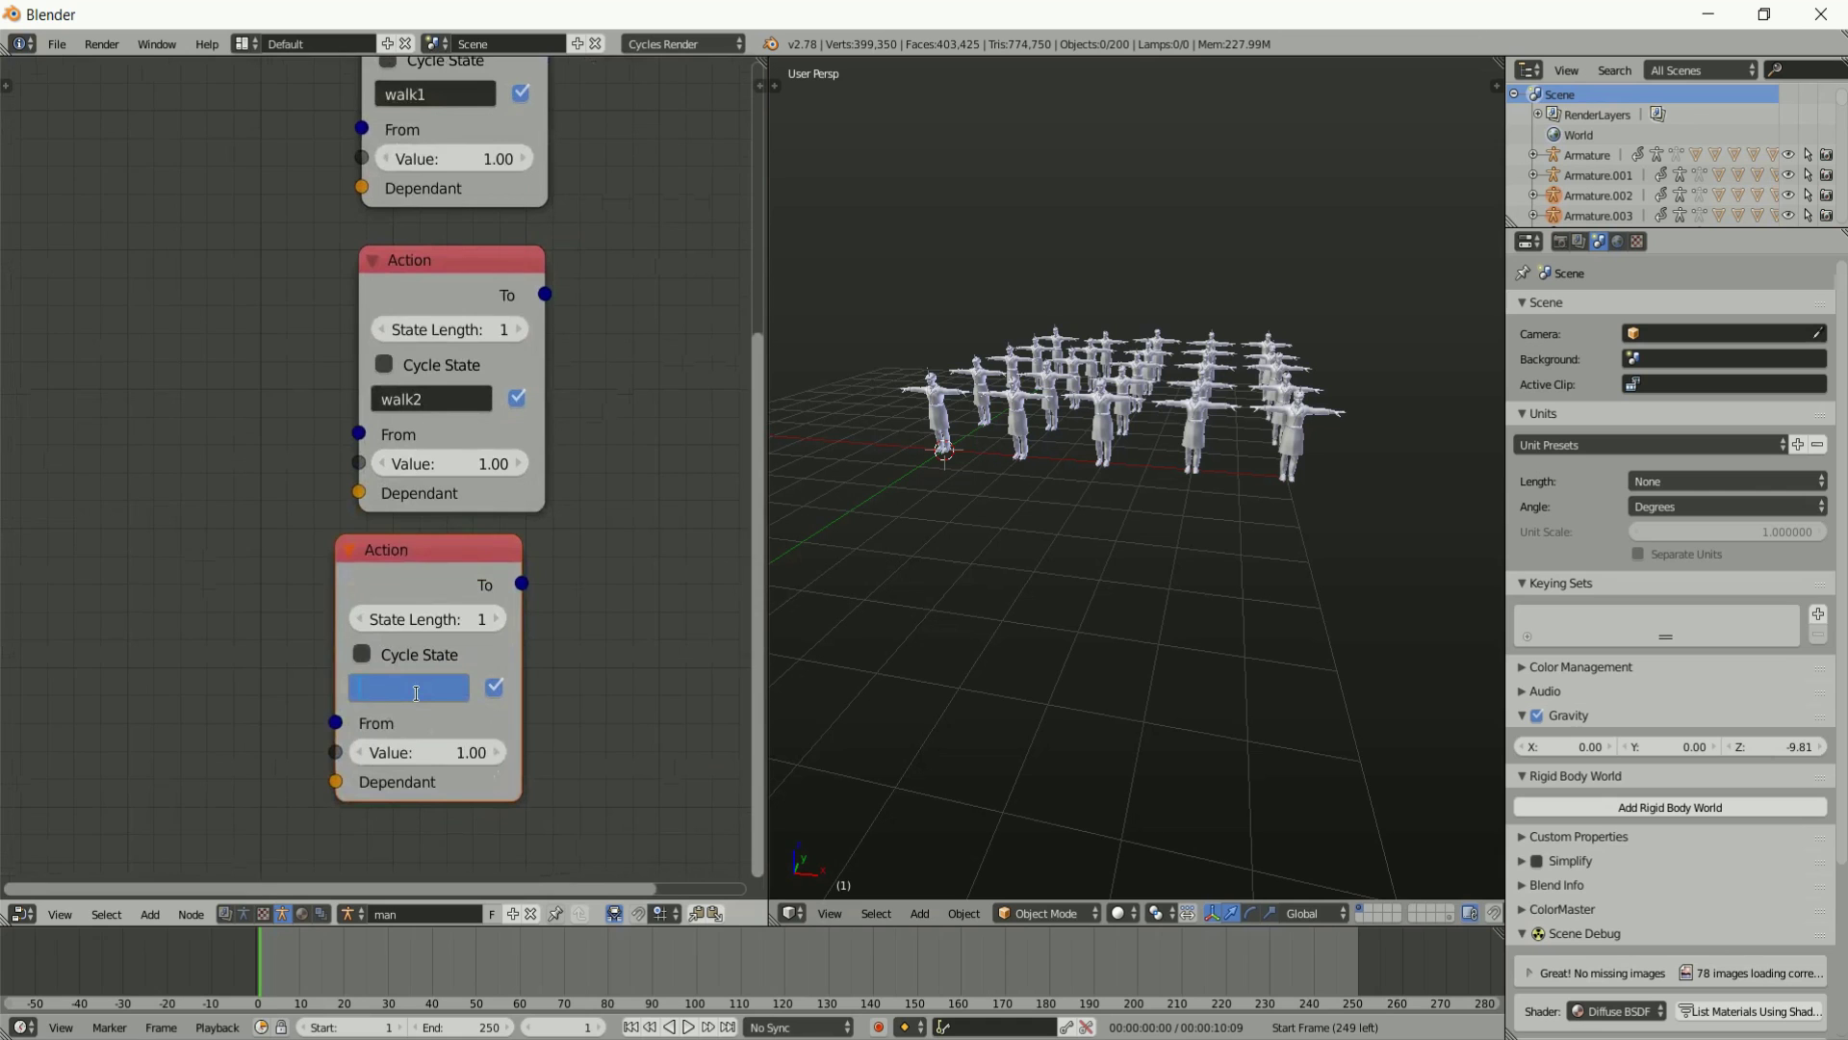
{"action": "key", "text": "Return"}
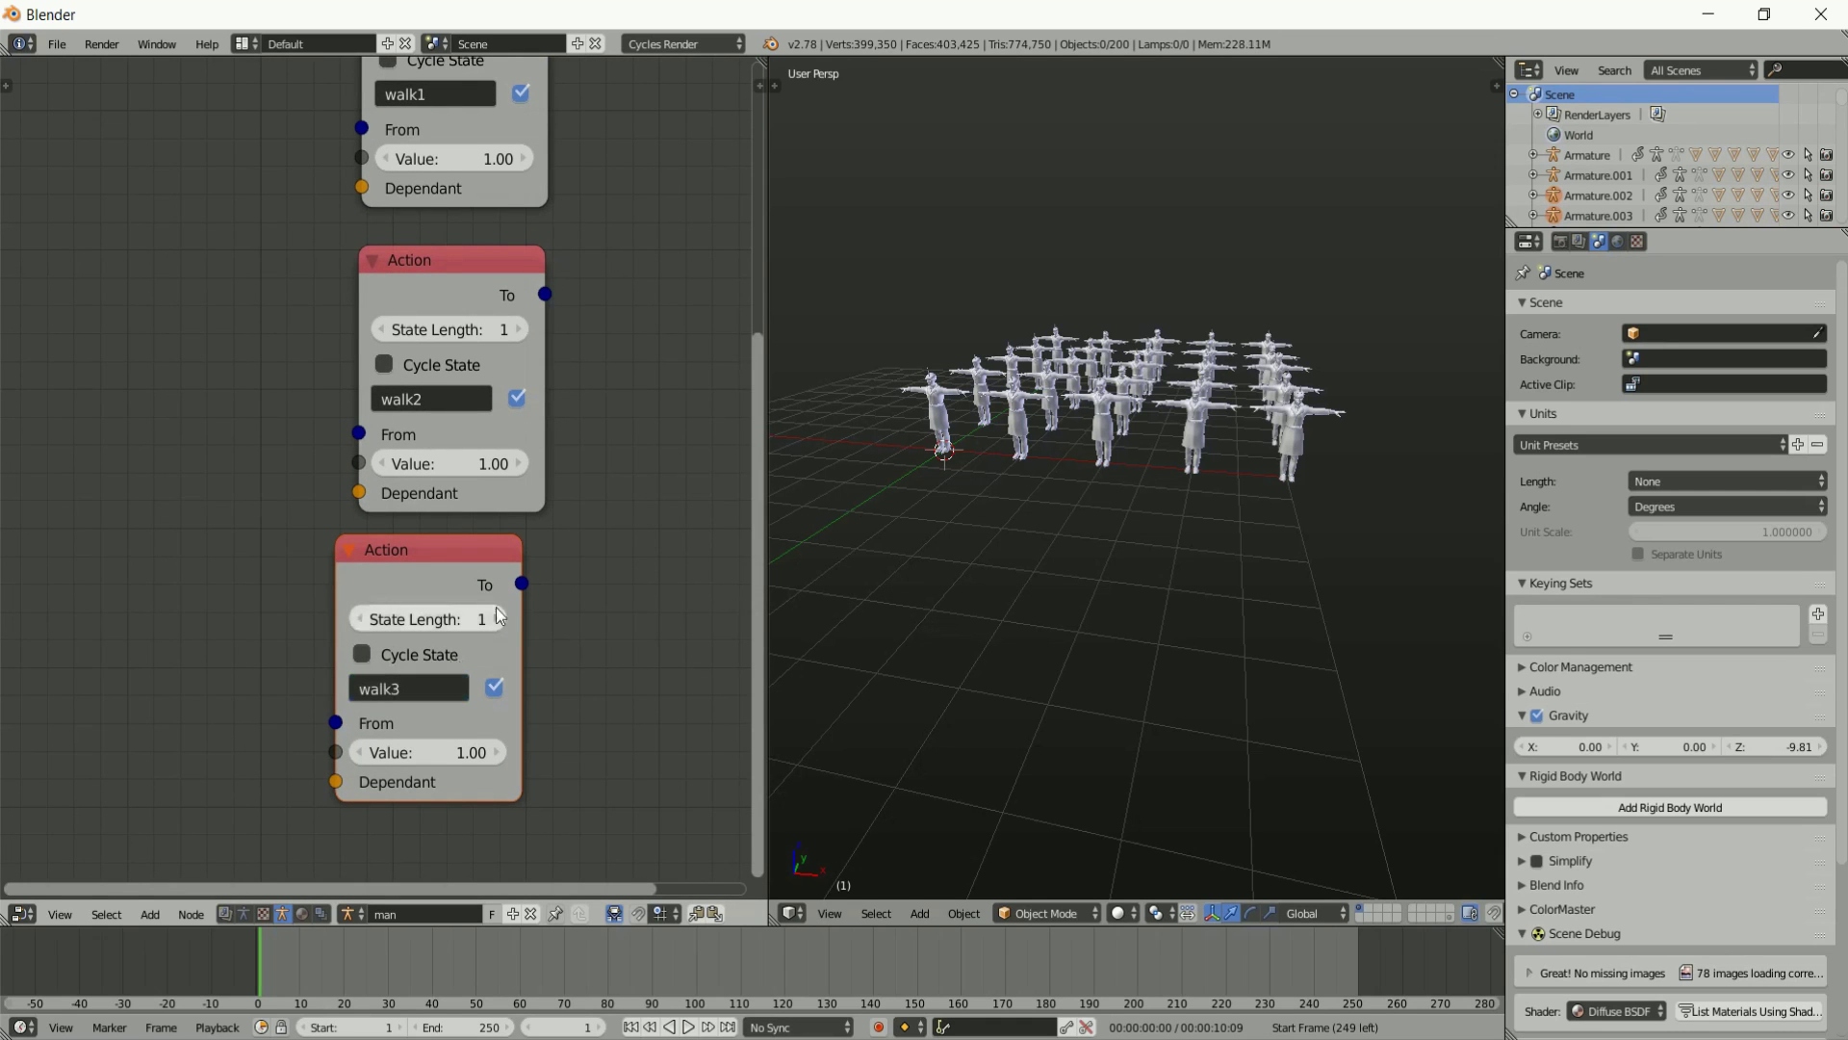
Enable Cycle State on the walk1, walk2 and walk3 Action nodes.
{"action": "middle_click_drag", "start_coordinate": [1261, 264], "coordinate": [1190, 400]}
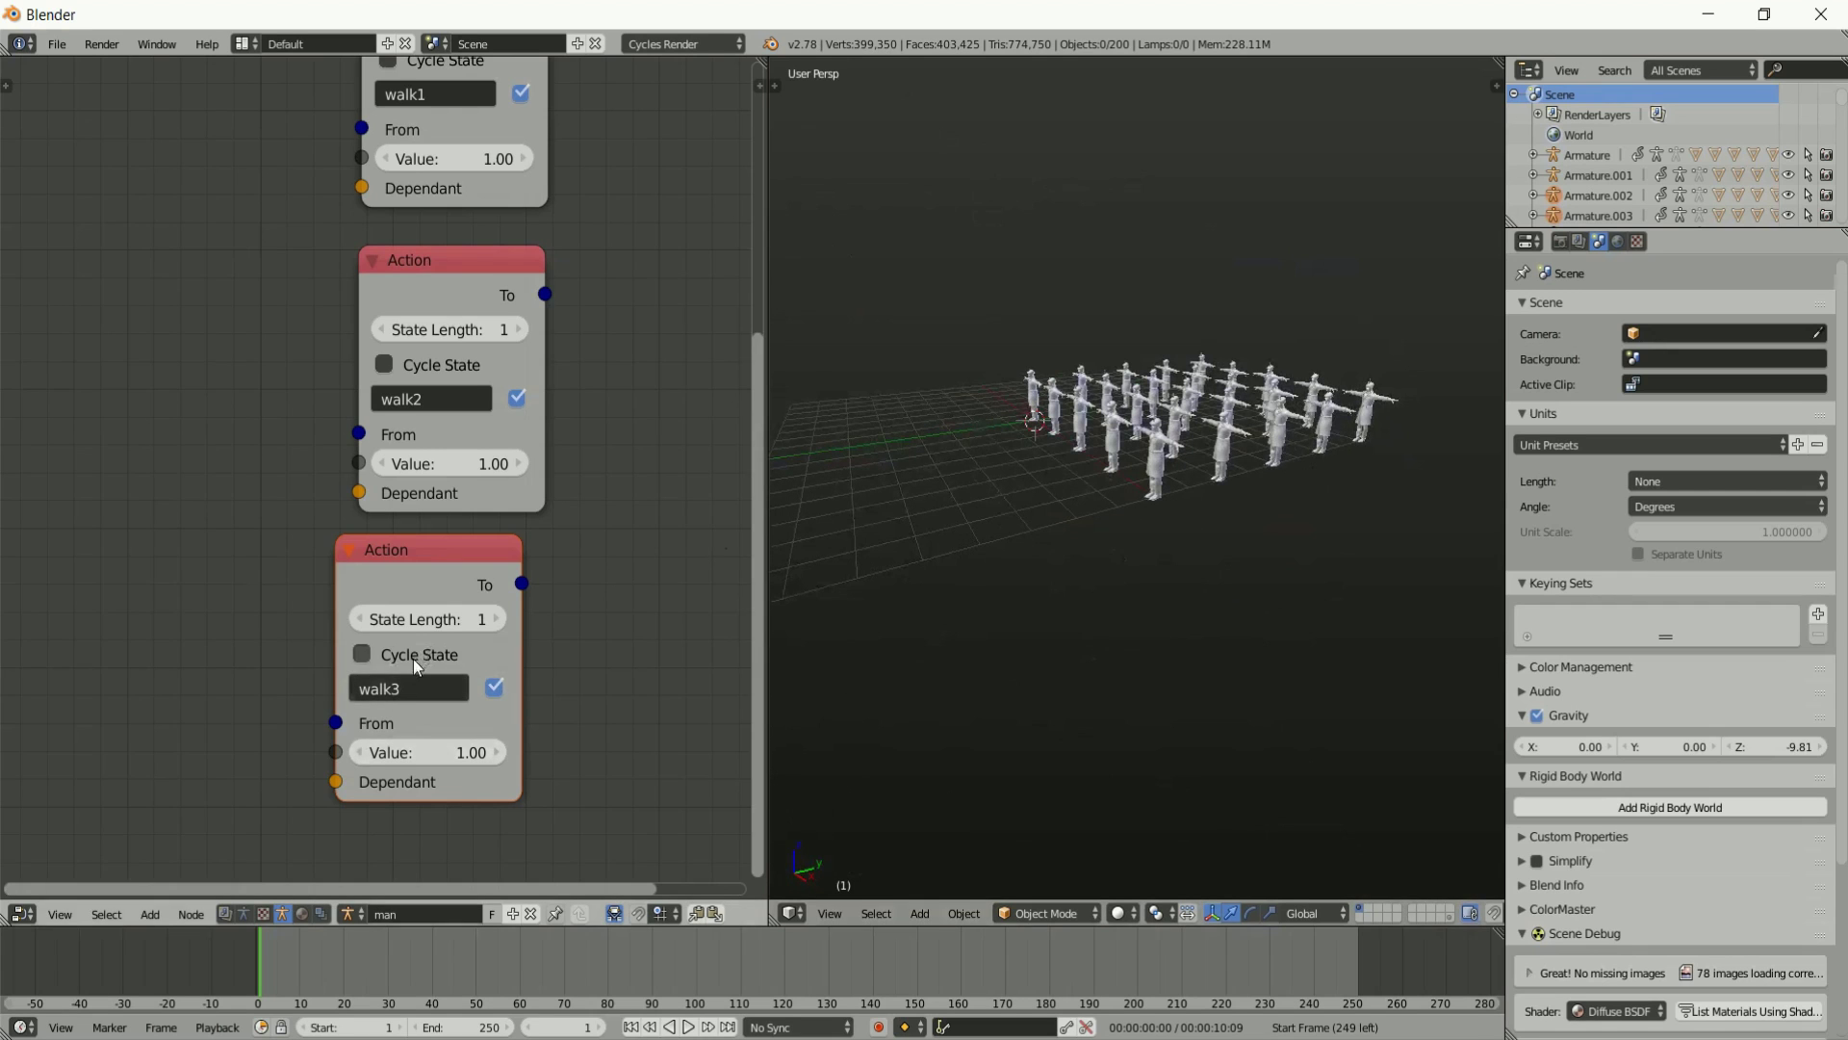
{"action": "left_click", "coordinate": [436, 371]}
{"action": "middle_click_drag", "start_coordinate": [437, 370], "coordinate": [459, 471]}
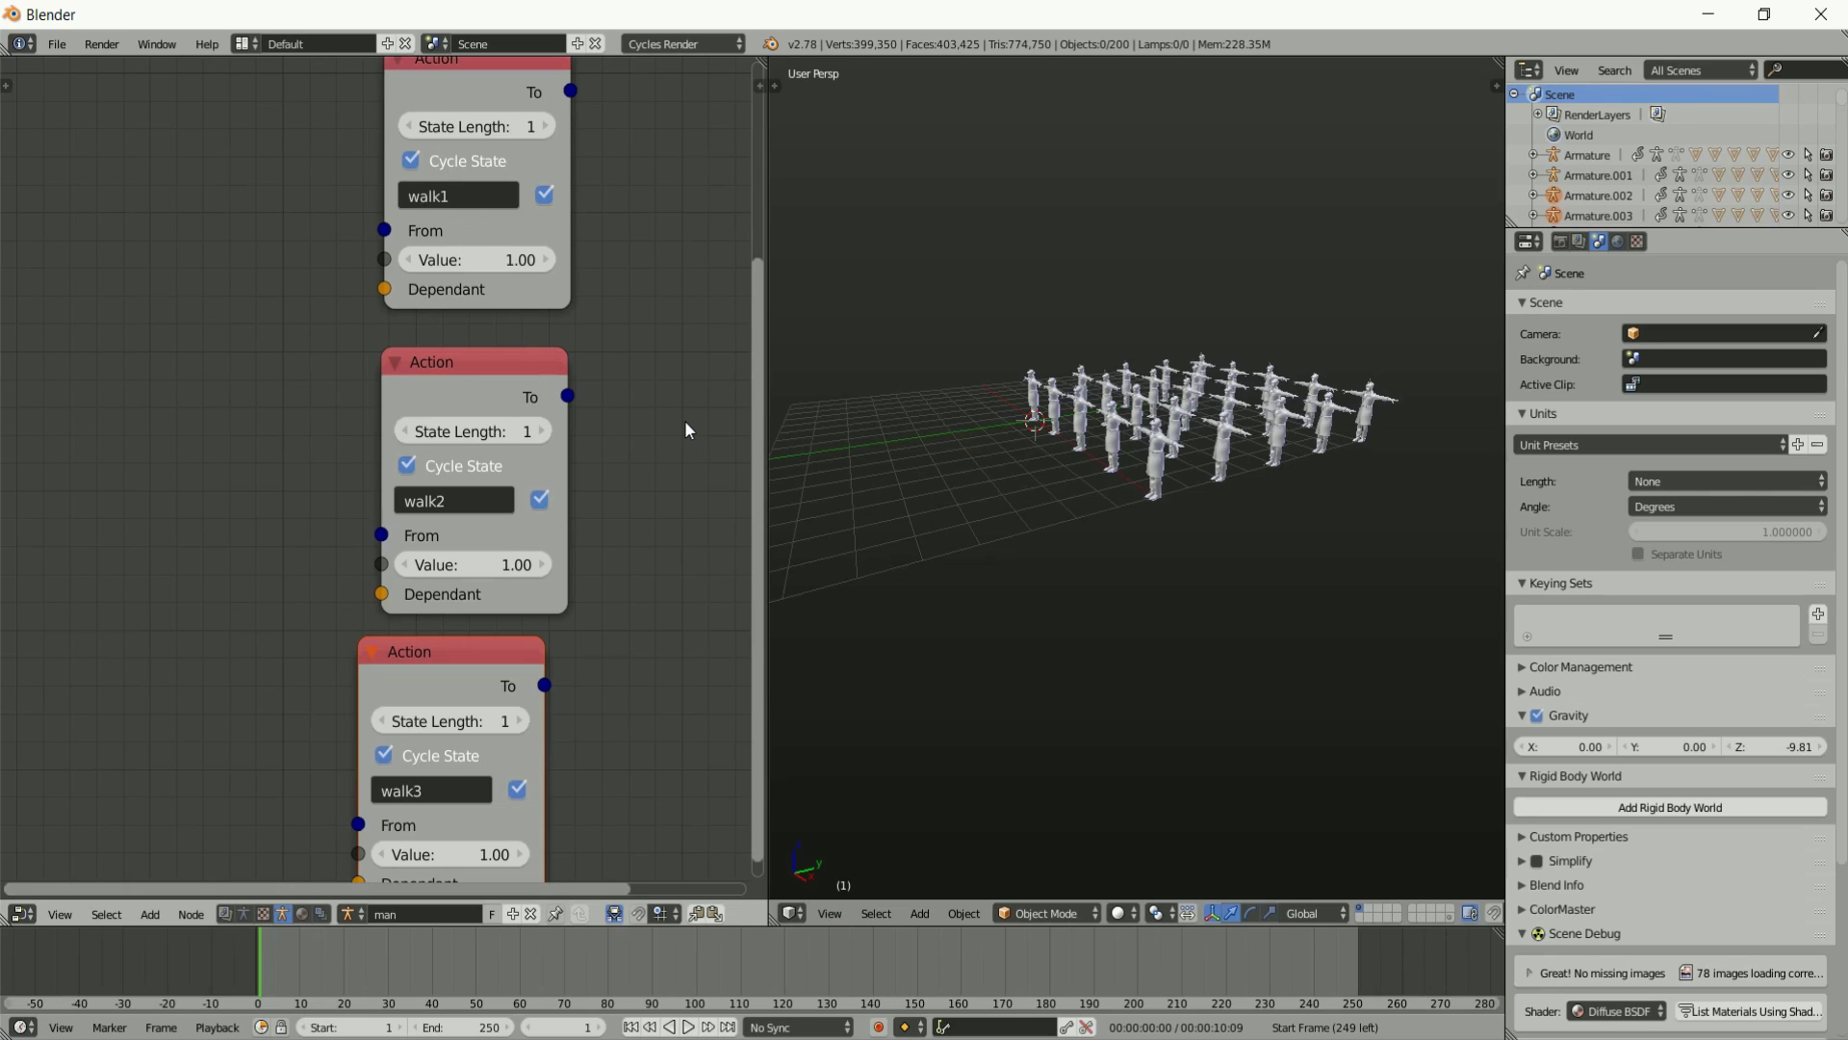
Switch the node editor to the Dope Sheet's Action Editor and try to load the Walk1 action by searching for "wal".
{"action": "left_click", "coordinate": [27, 918]}
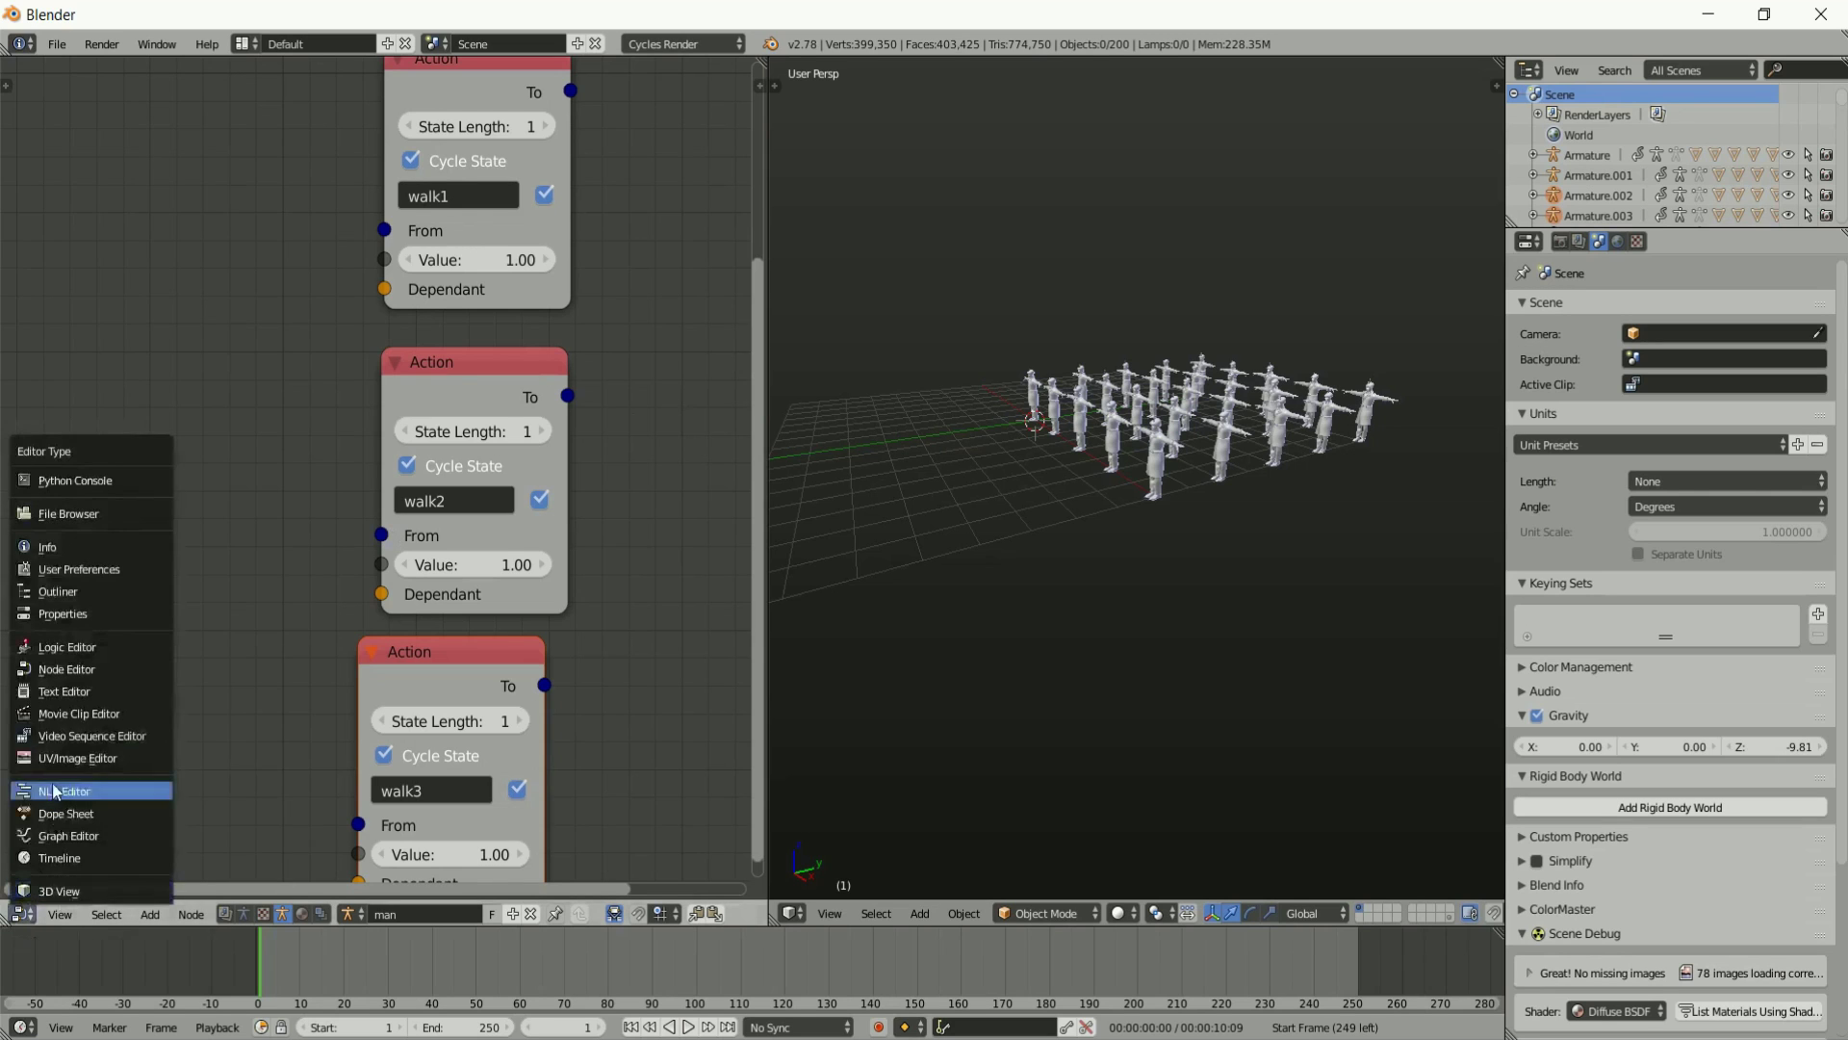
{"action": "left_click", "coordinate": [56, 811]}
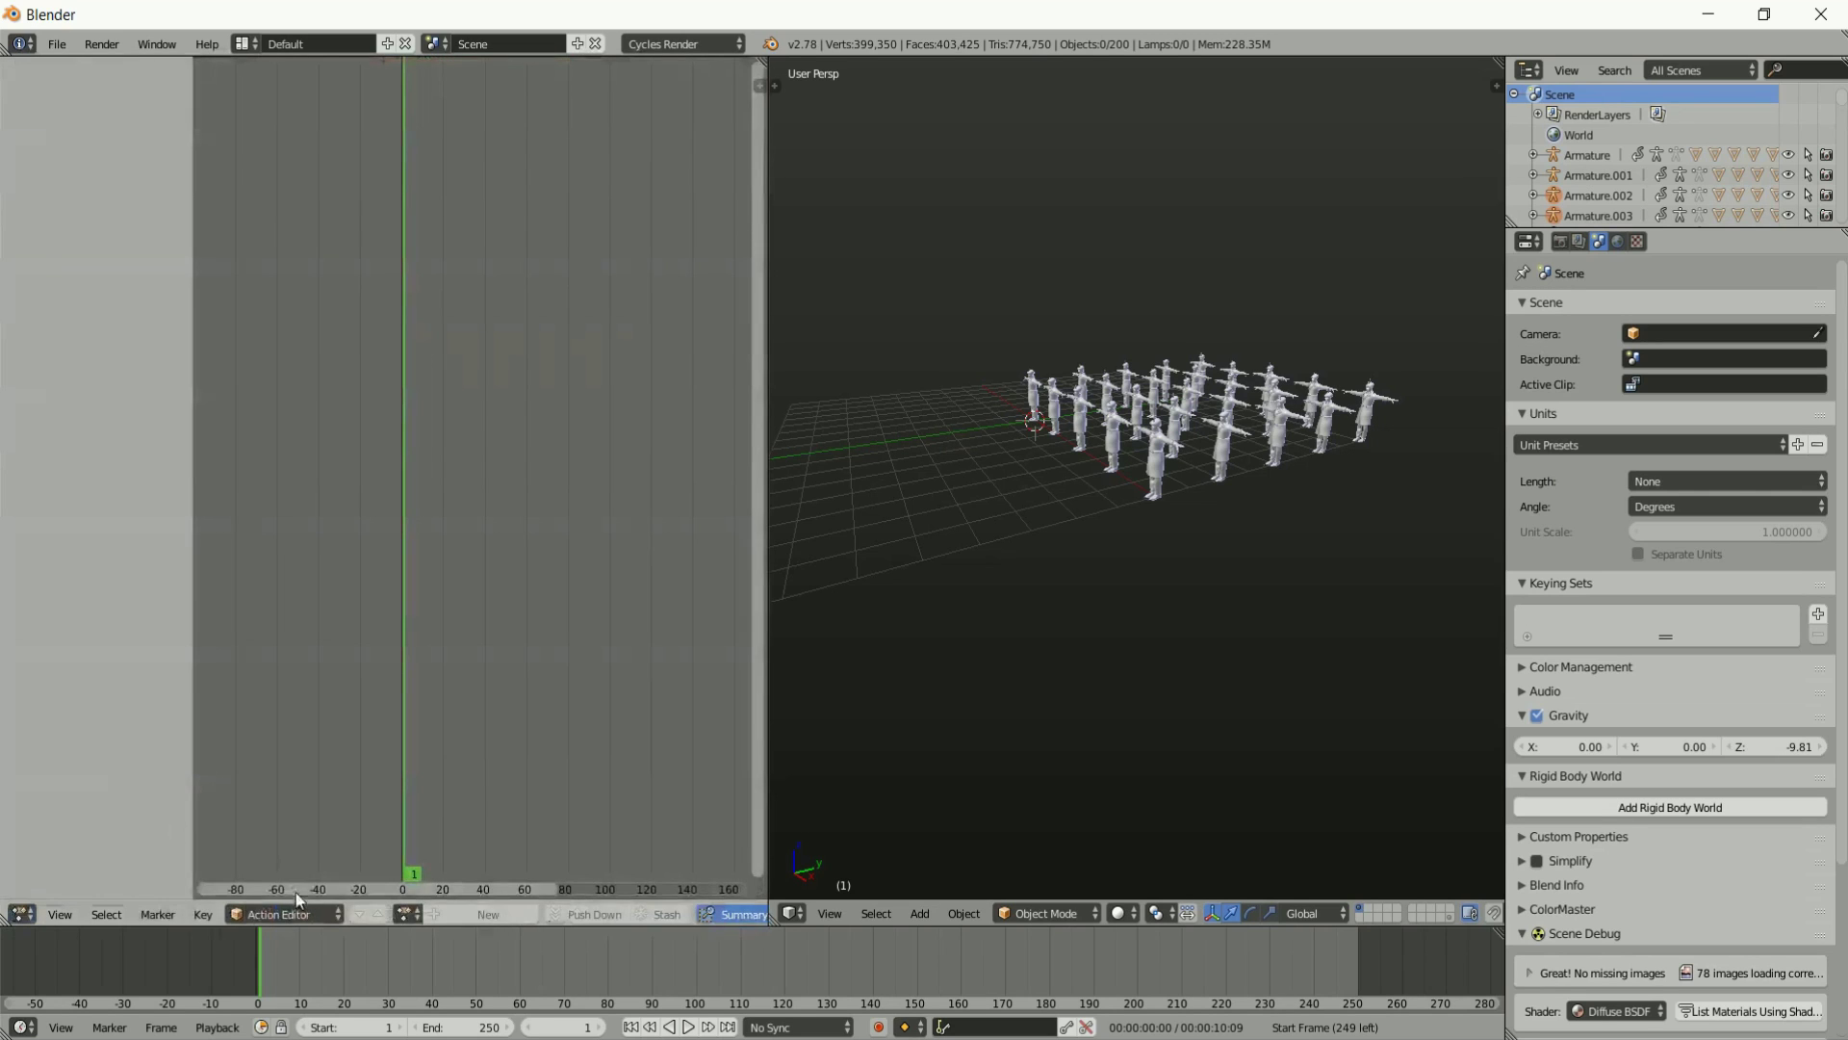
{"action": "left_click", "coordinate": [412, 914]}
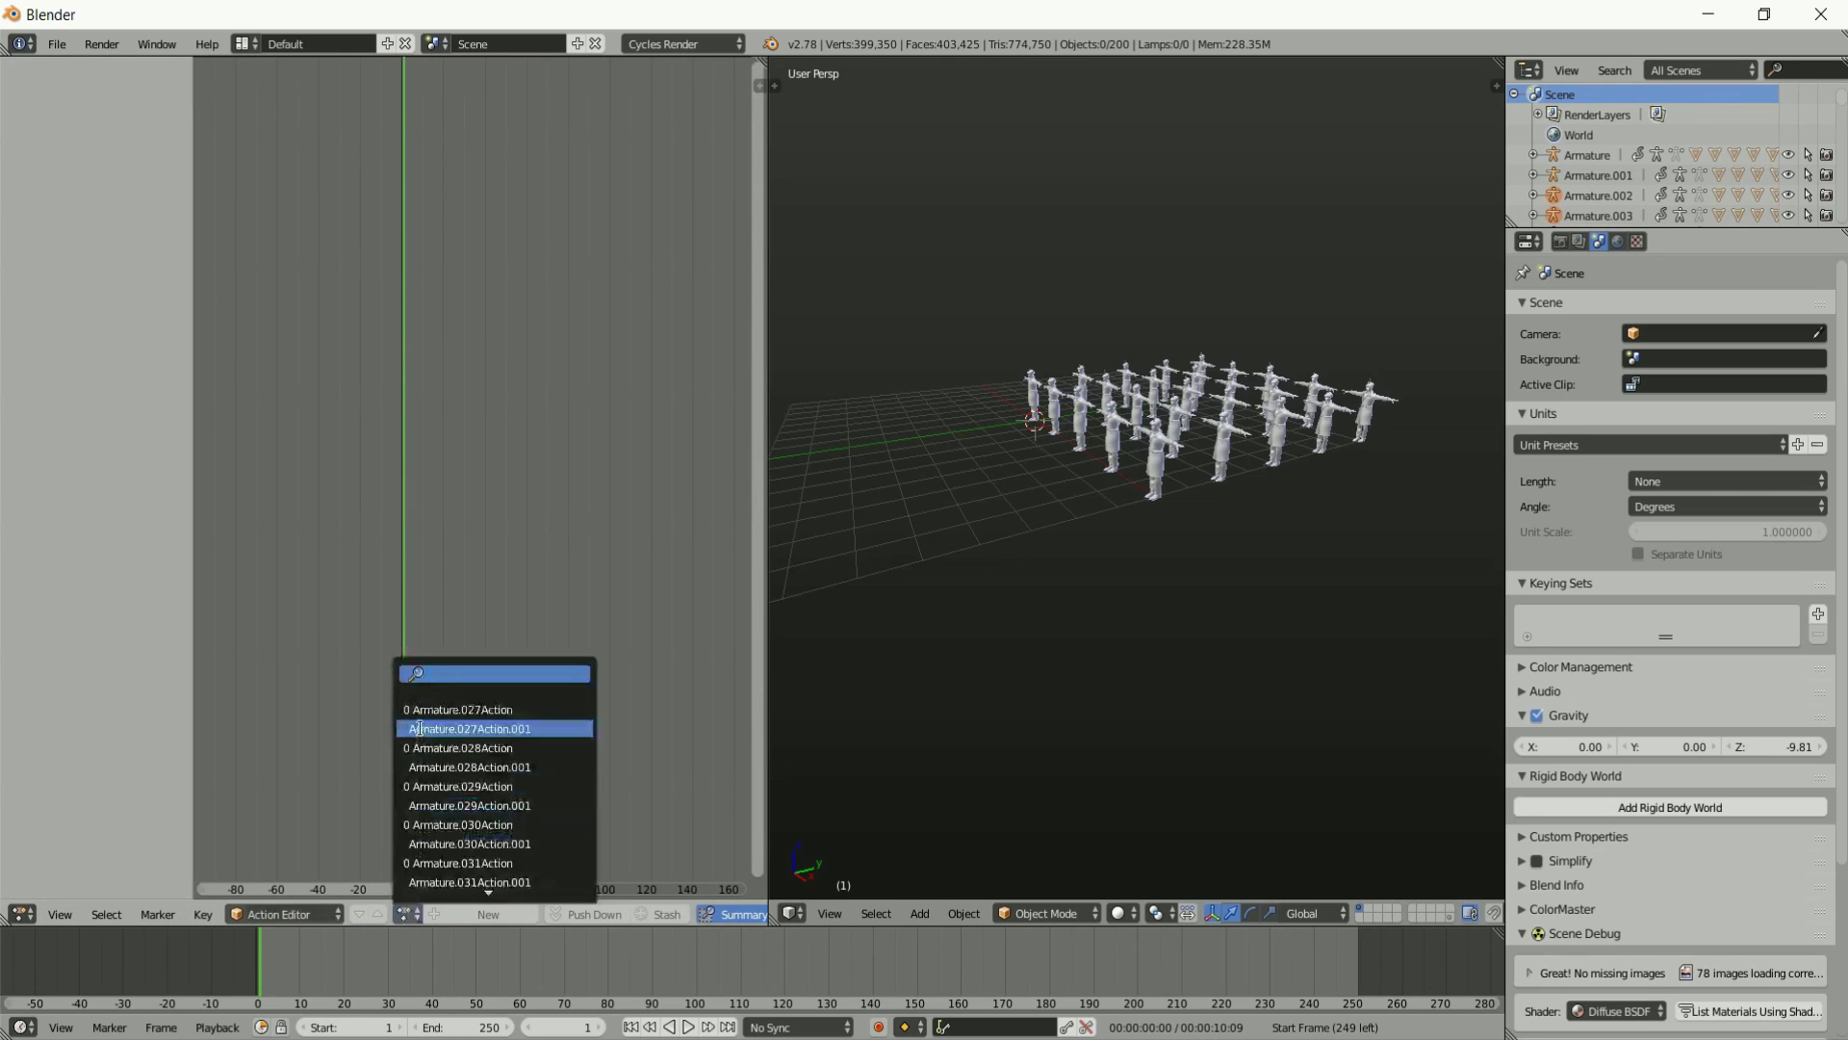
{"action": "scroll", "coordinate": [443, 789], "scroll_direction": "down", "scroll_amount": 10}
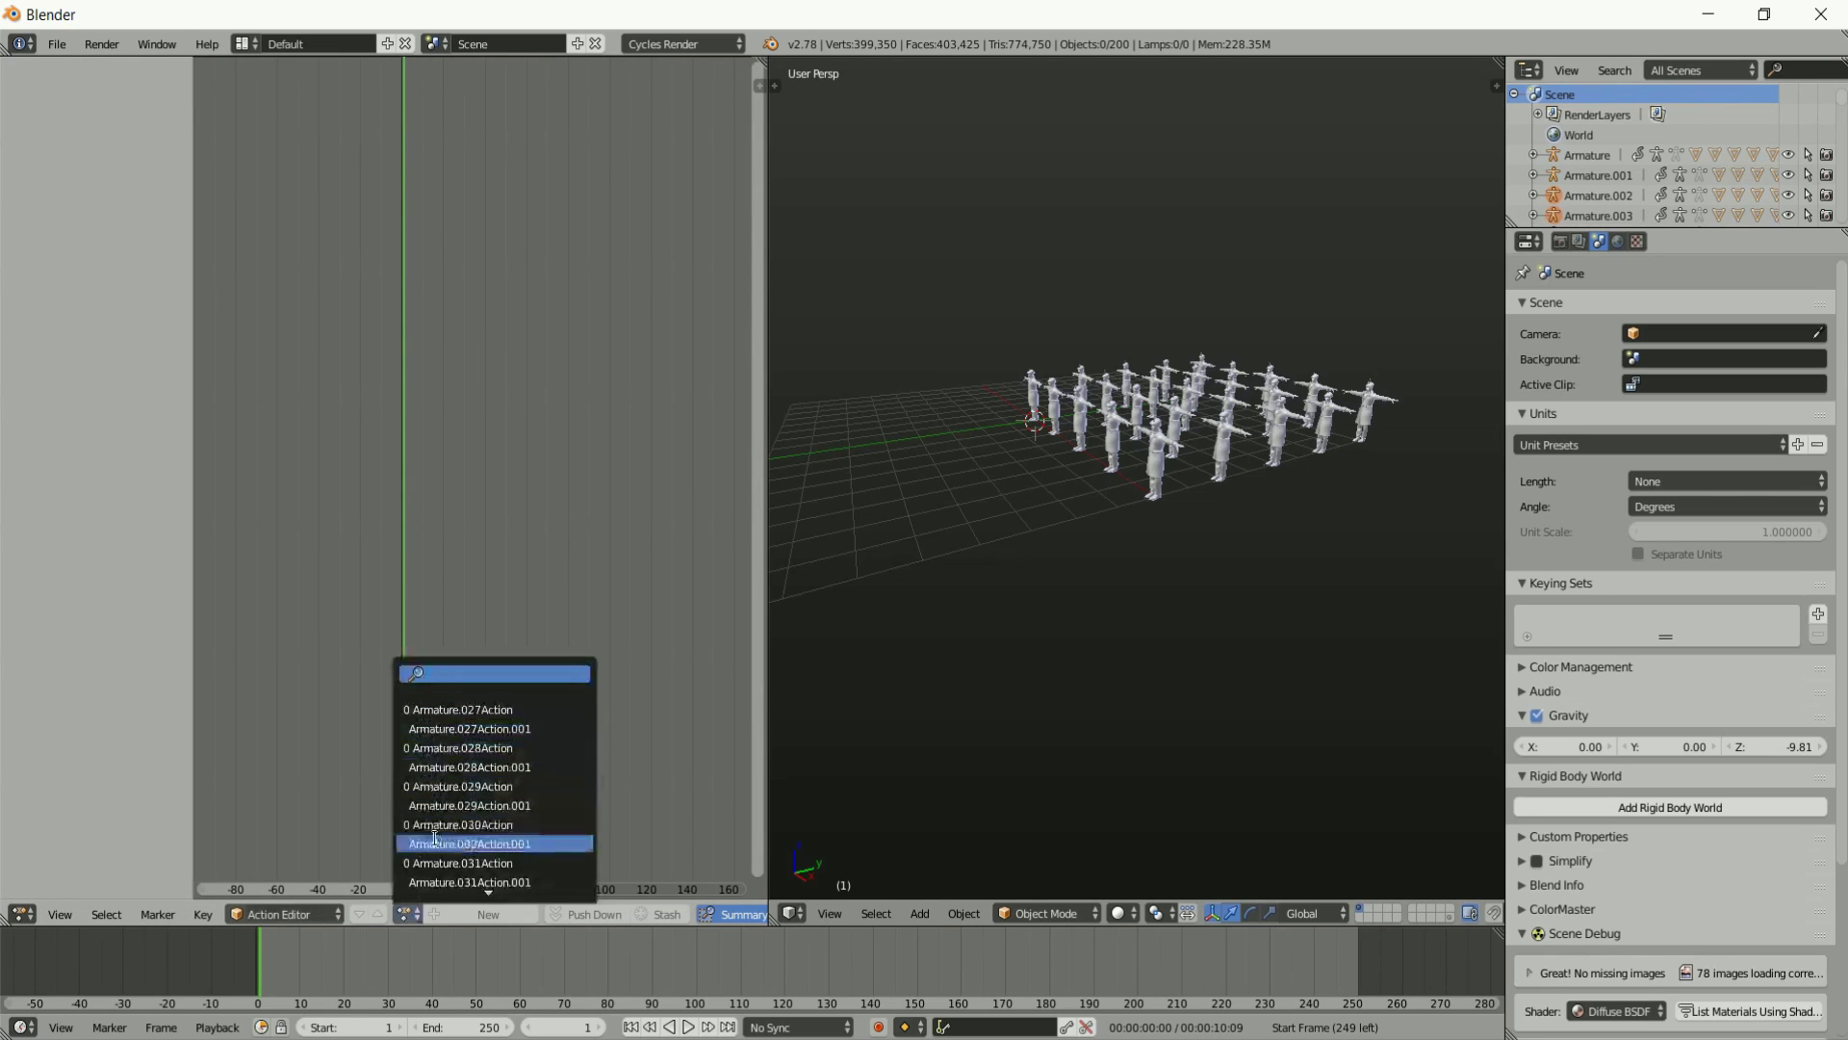
{"action": "type", "text": "w"}
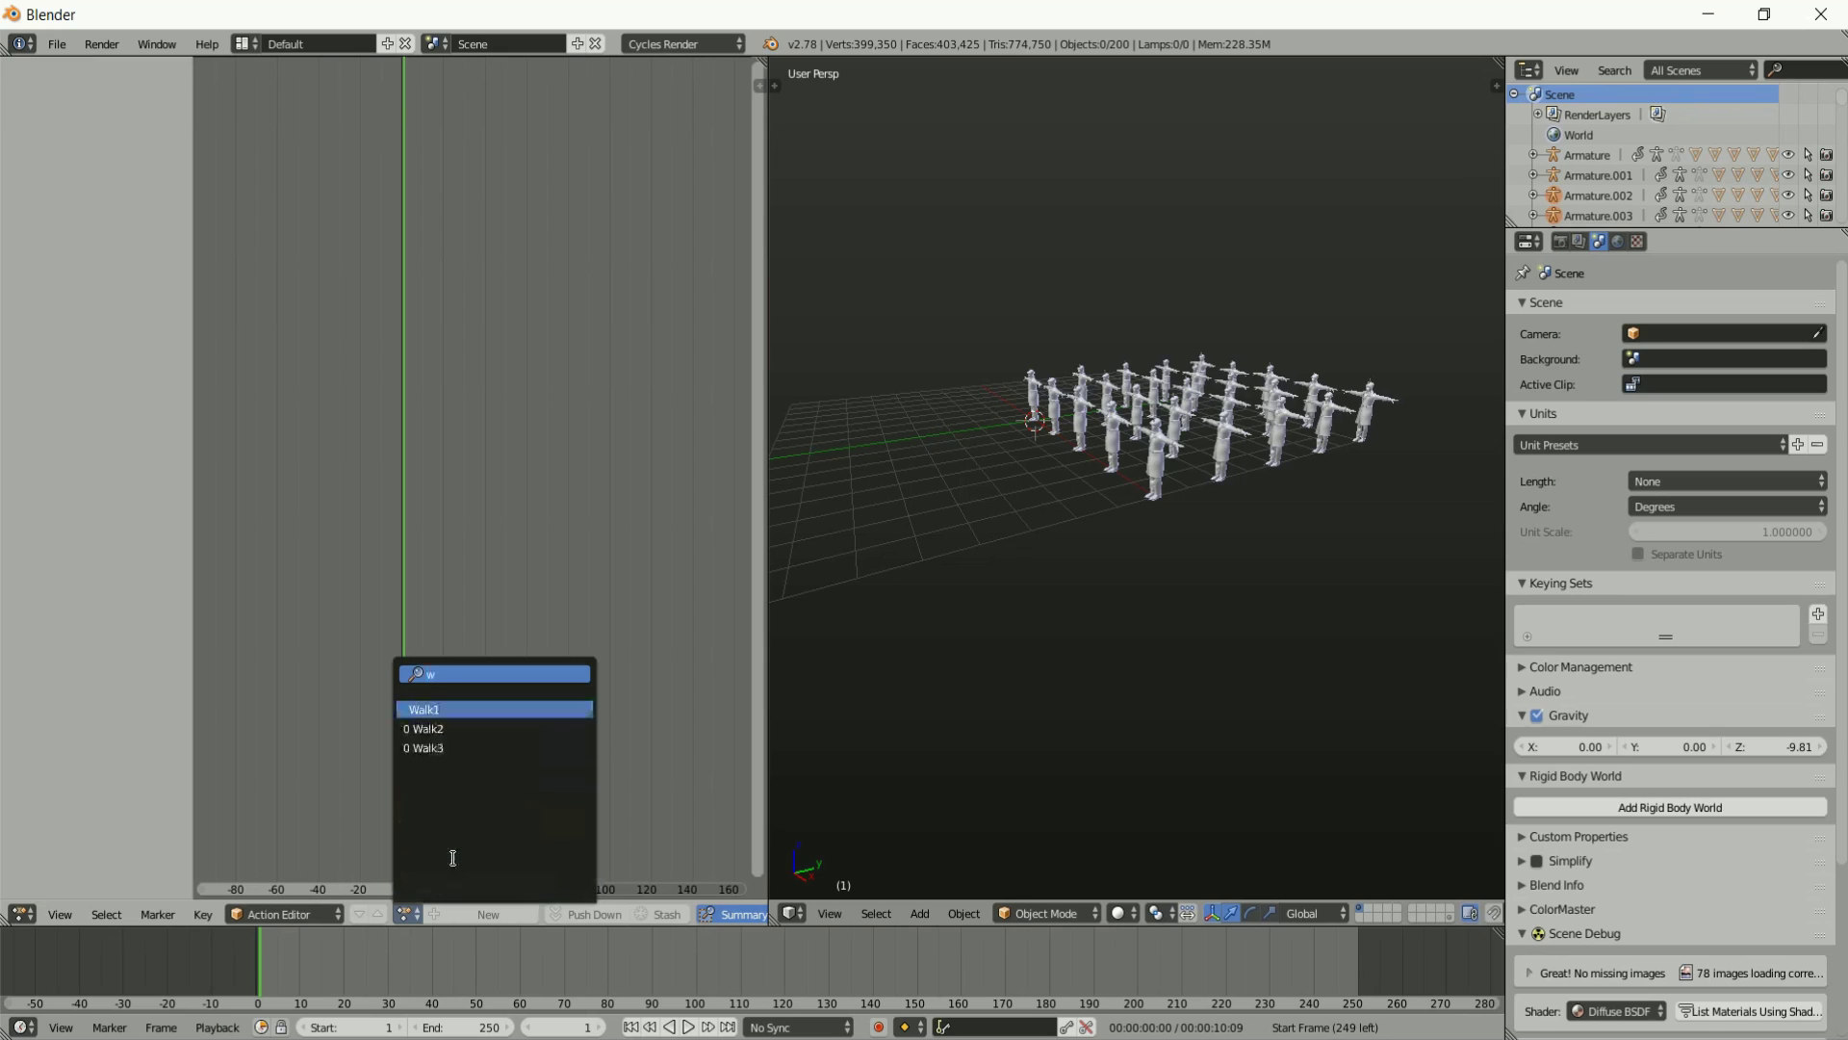
{"action": "type", "text": "al"}
{"action": "key", "text": "Return"}
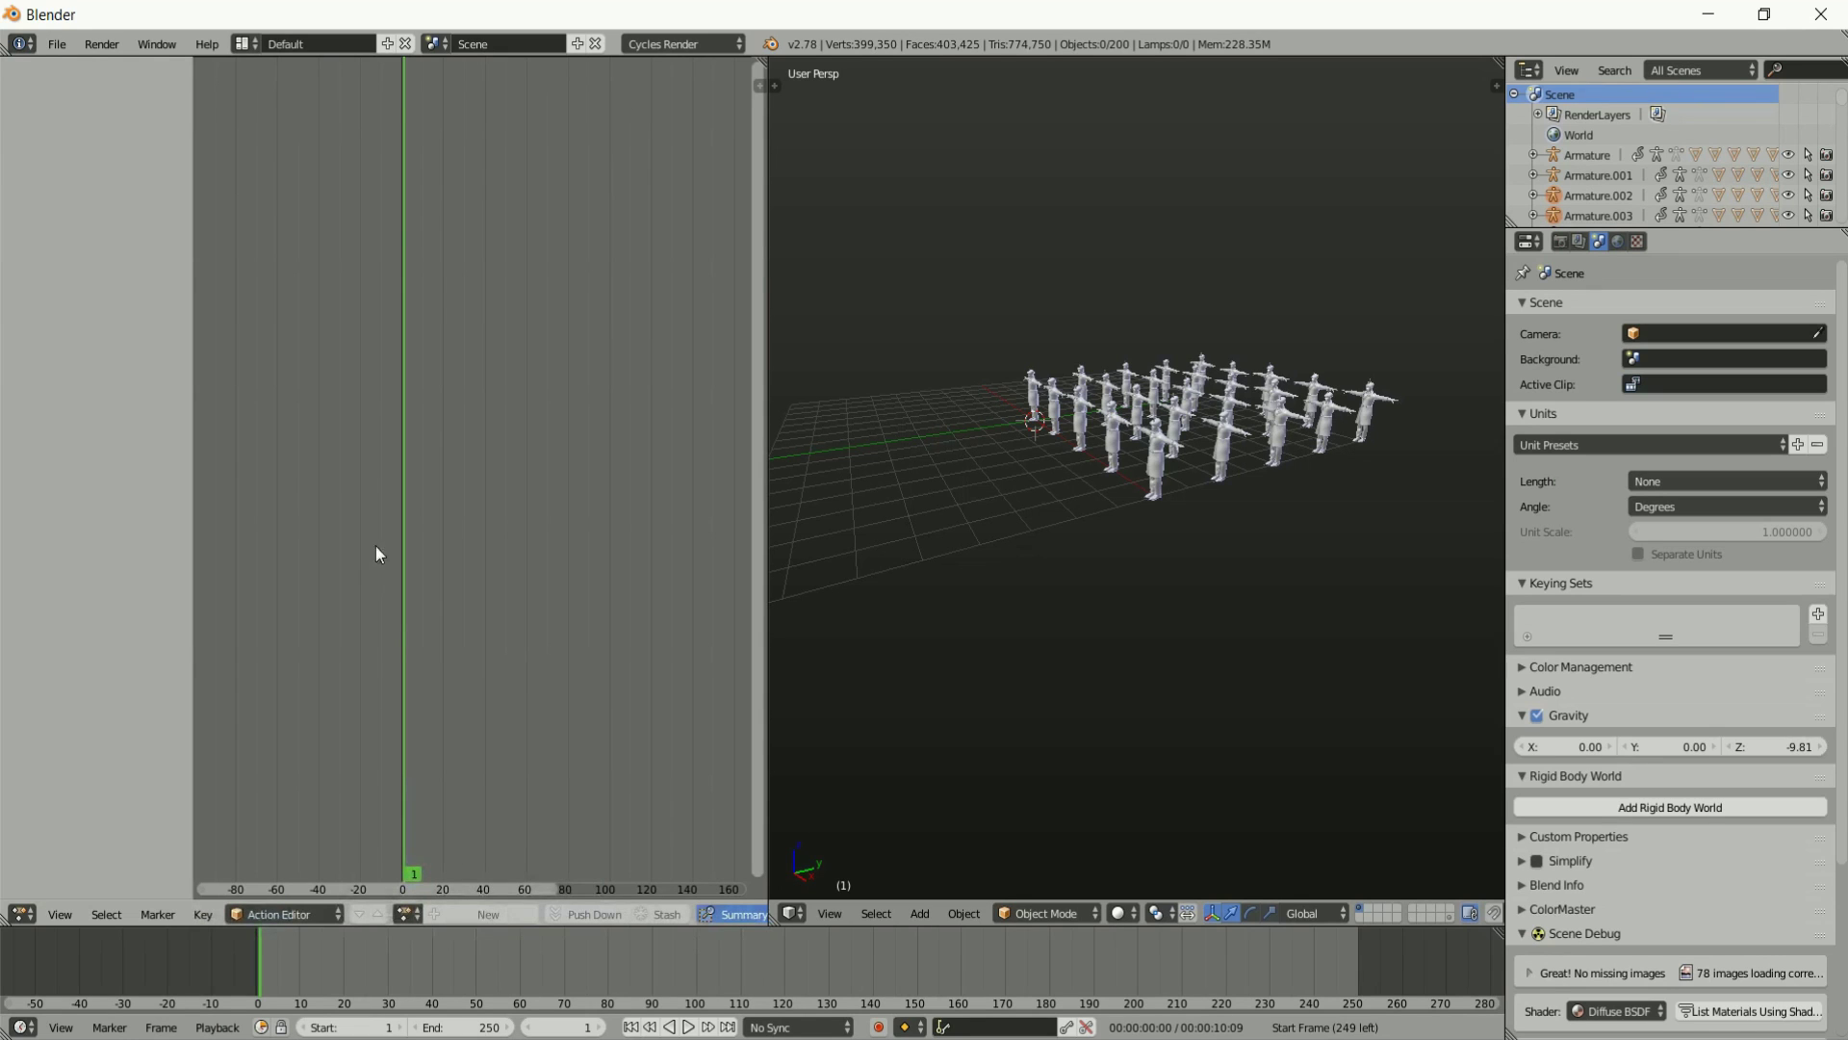
Show only the last layer and delete the selected agent copies lying flat there.
{"action": "left_click", "coordinate": [1452, 915]}
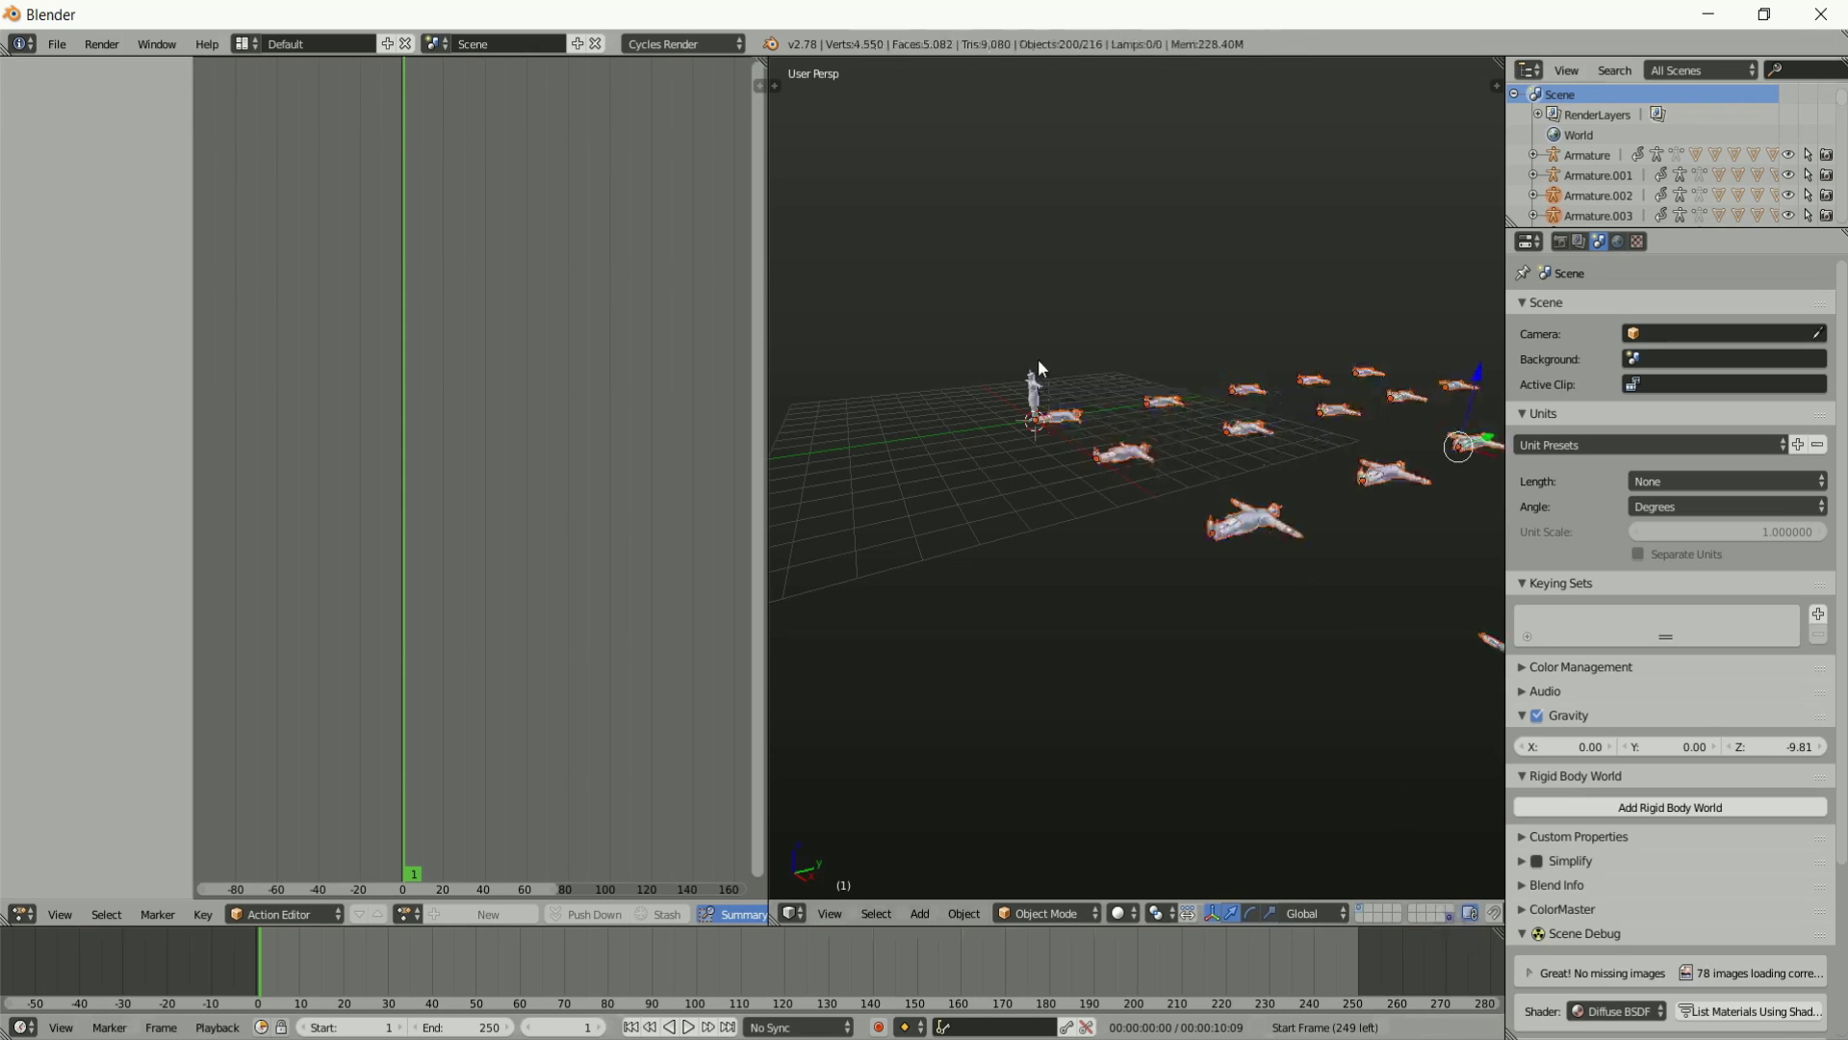
{"action": "key", "text": "x"}
{"action": "left_click", "coordinate": [1199, 537]}
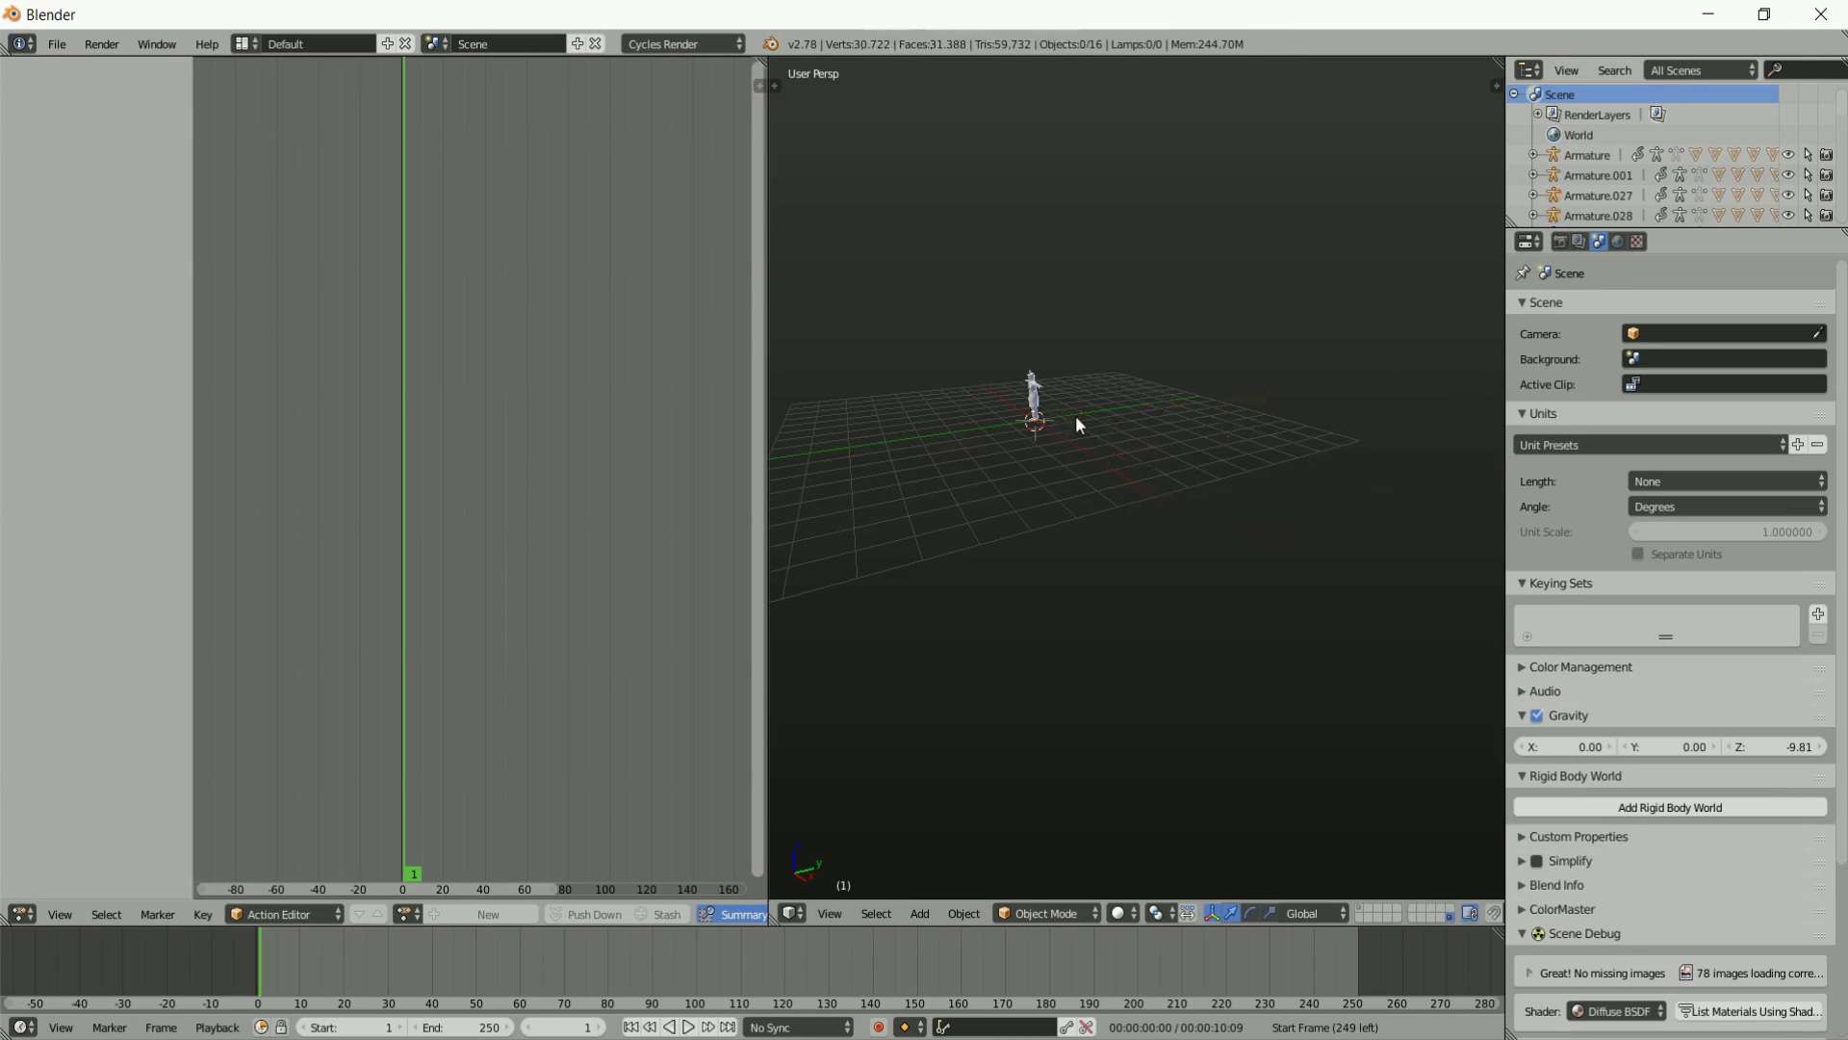
Select the standing man's armature and load the Walk1 action in the Action Editor.
{"action": "scroll", "coordinate": [1059, 423], "scroll_direction": "up", "scroll_amount": 5}
{"action": "mouse_move", "coordinate": [908, 350]}
{"action": "middle_mouse_down"}
{"action": "mouse_move", "coordinate": [969, 392]}
{"action": "mouse_move", "coordinate": [886, 361]}
{"action": "middle_mouse_up"}
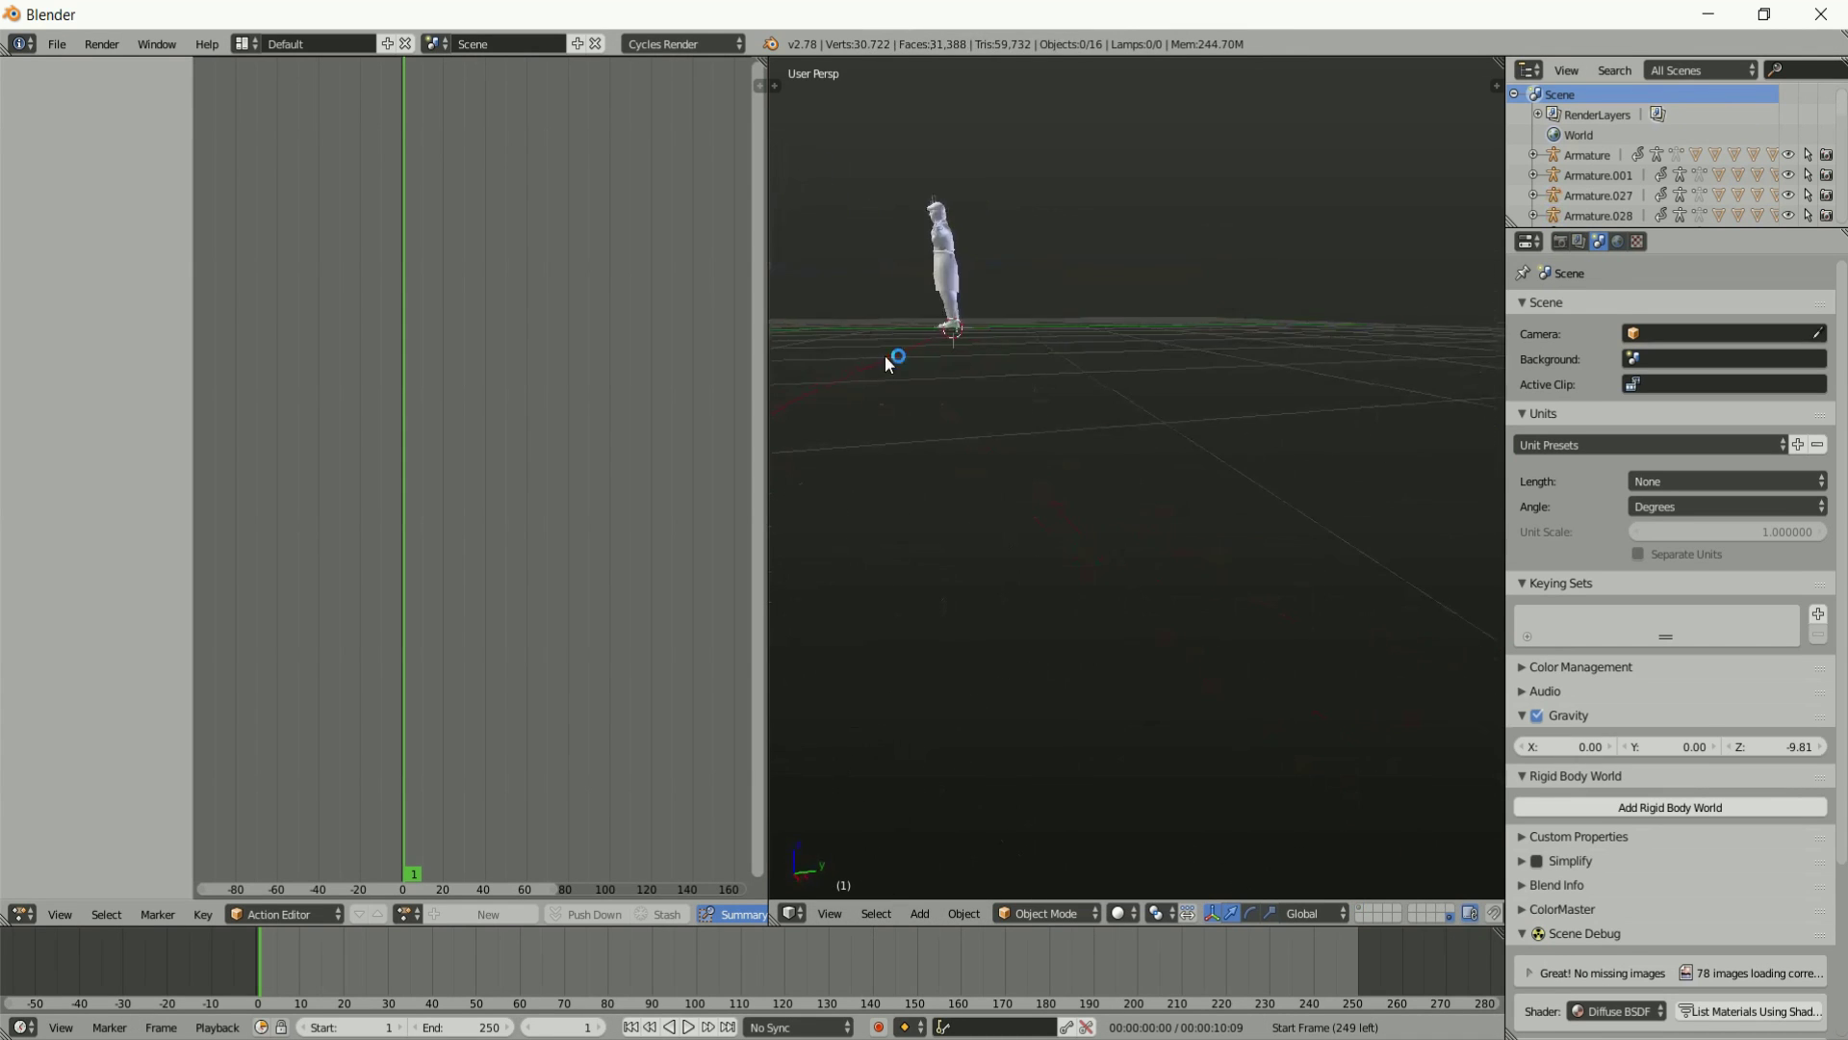
{"action": "right_click", "coordinate": [932, 197]}
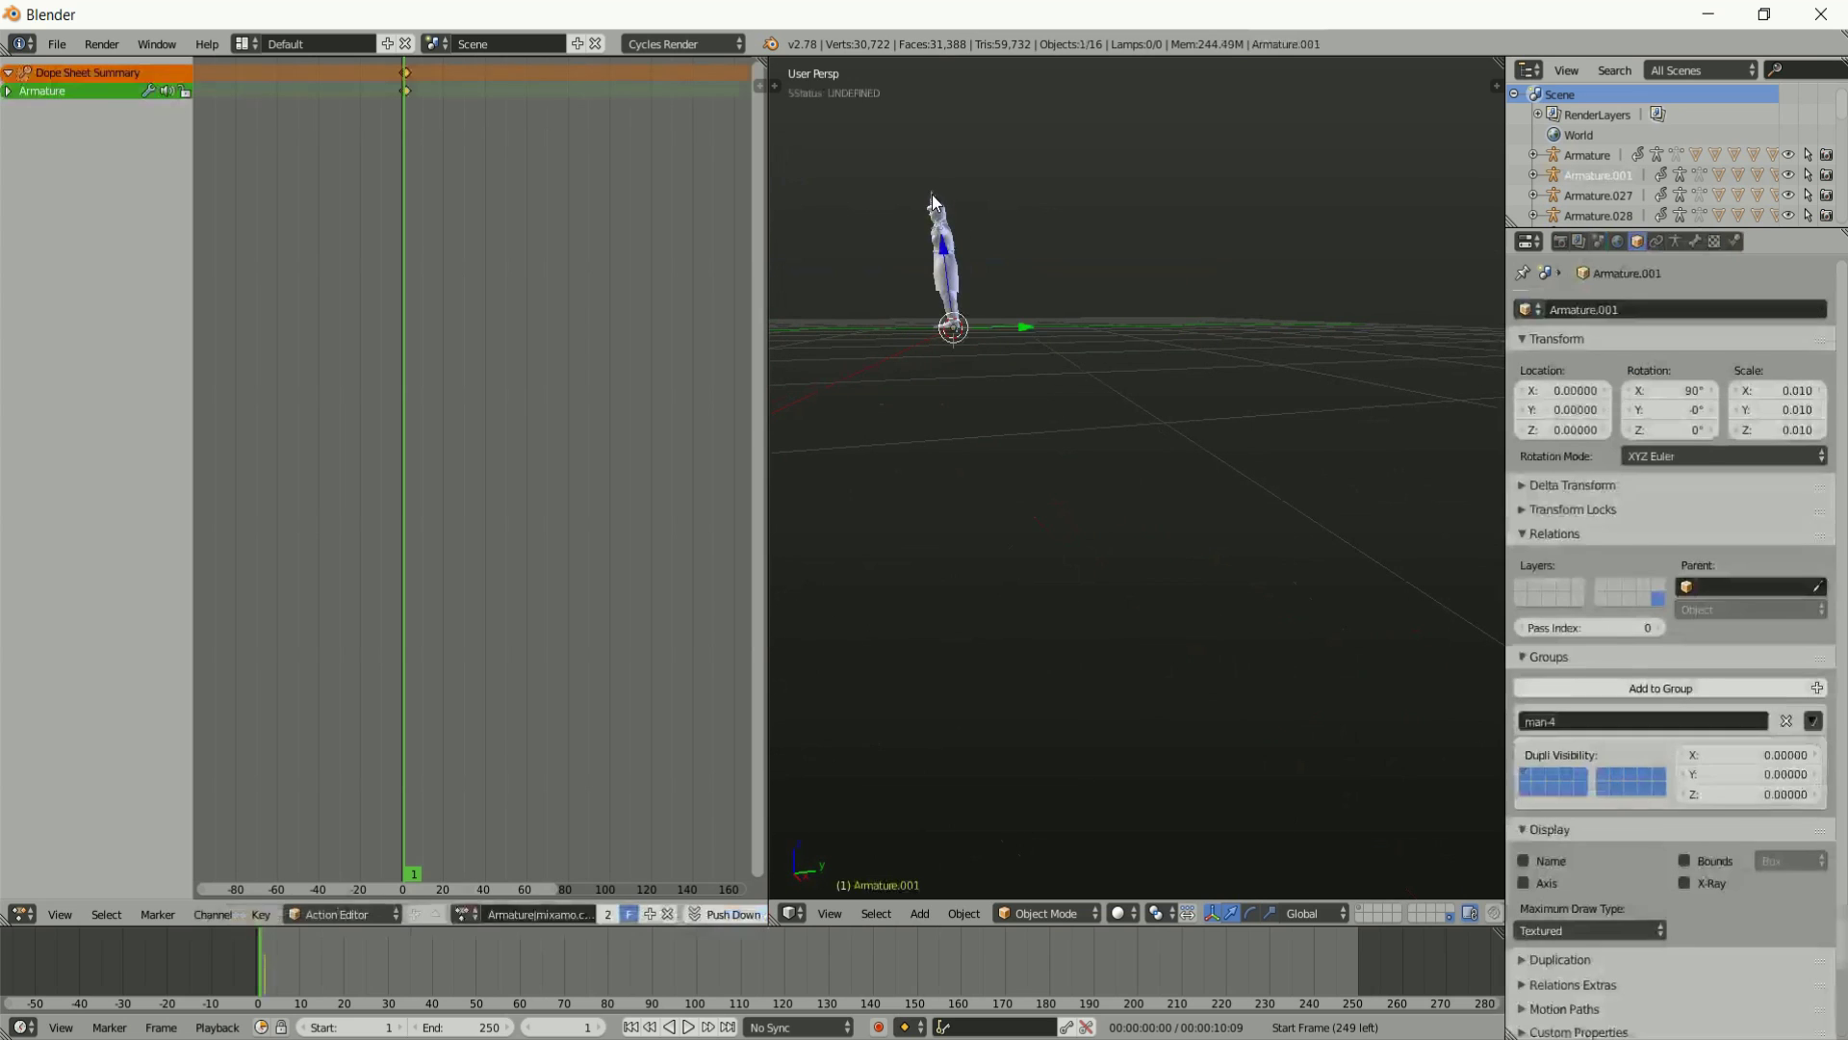
{"action": "left_click", "coordinate": [462, 913]}
{"action": "type", "text": "walk"}
{"action": "key", "text": "Return"}
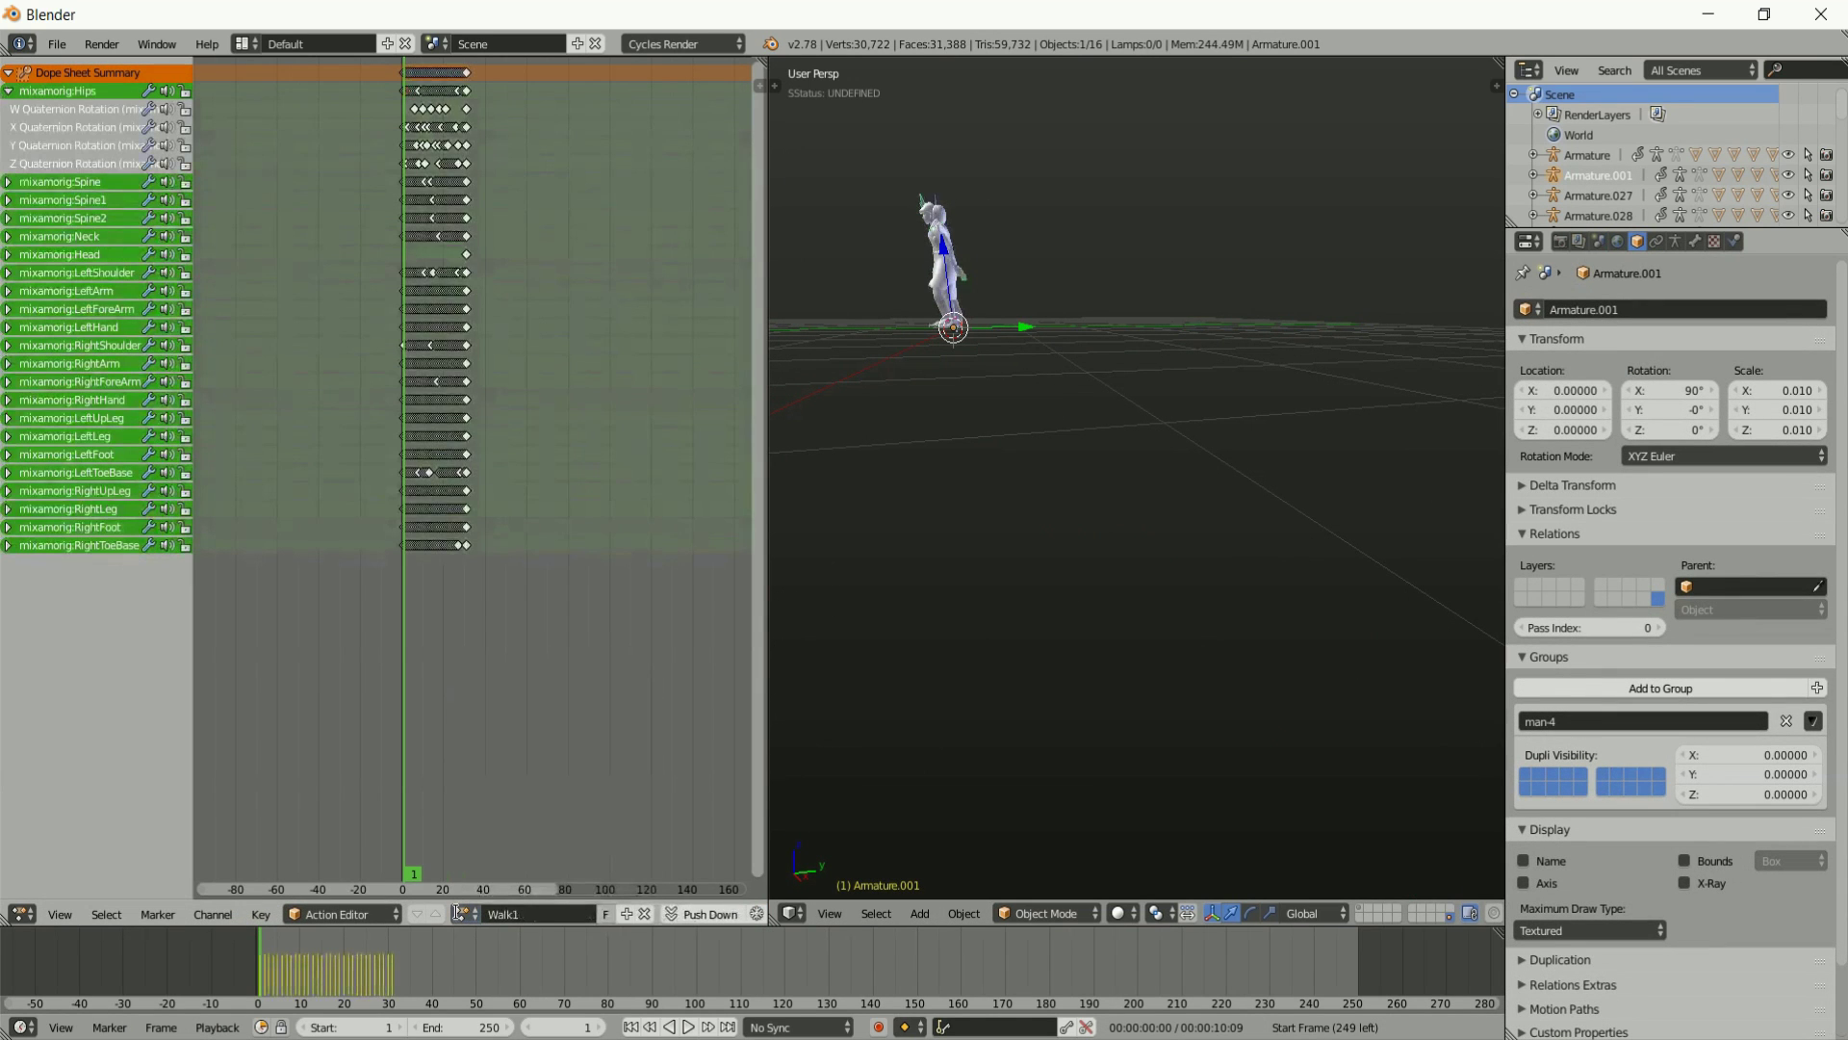
Play the Walk1 action and examine the frames around its last keyframes to determine its length.
{"action": "scroll", "coordinate": [429, 675], "scroll_direction": "up", "scroll_amount": 8}
{"action": "key", "text": "alt+a"}
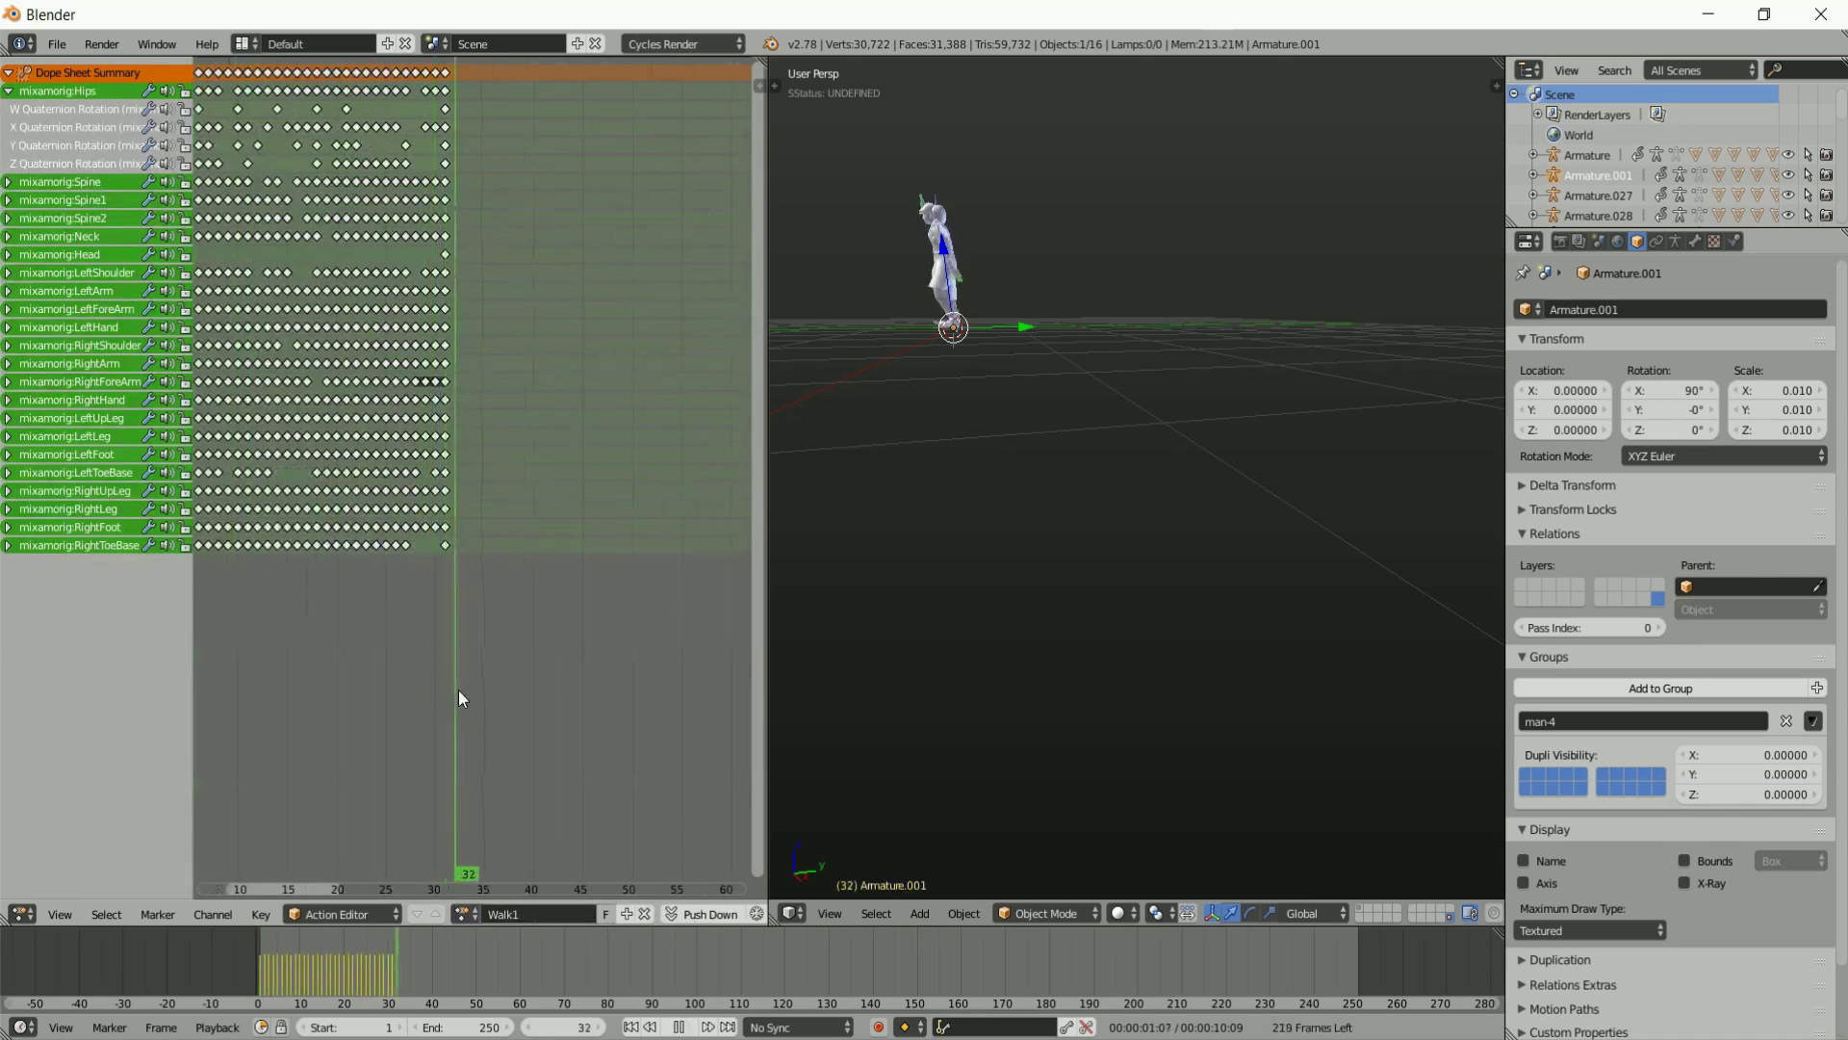
{"action": "key", "text": "alt+a"}
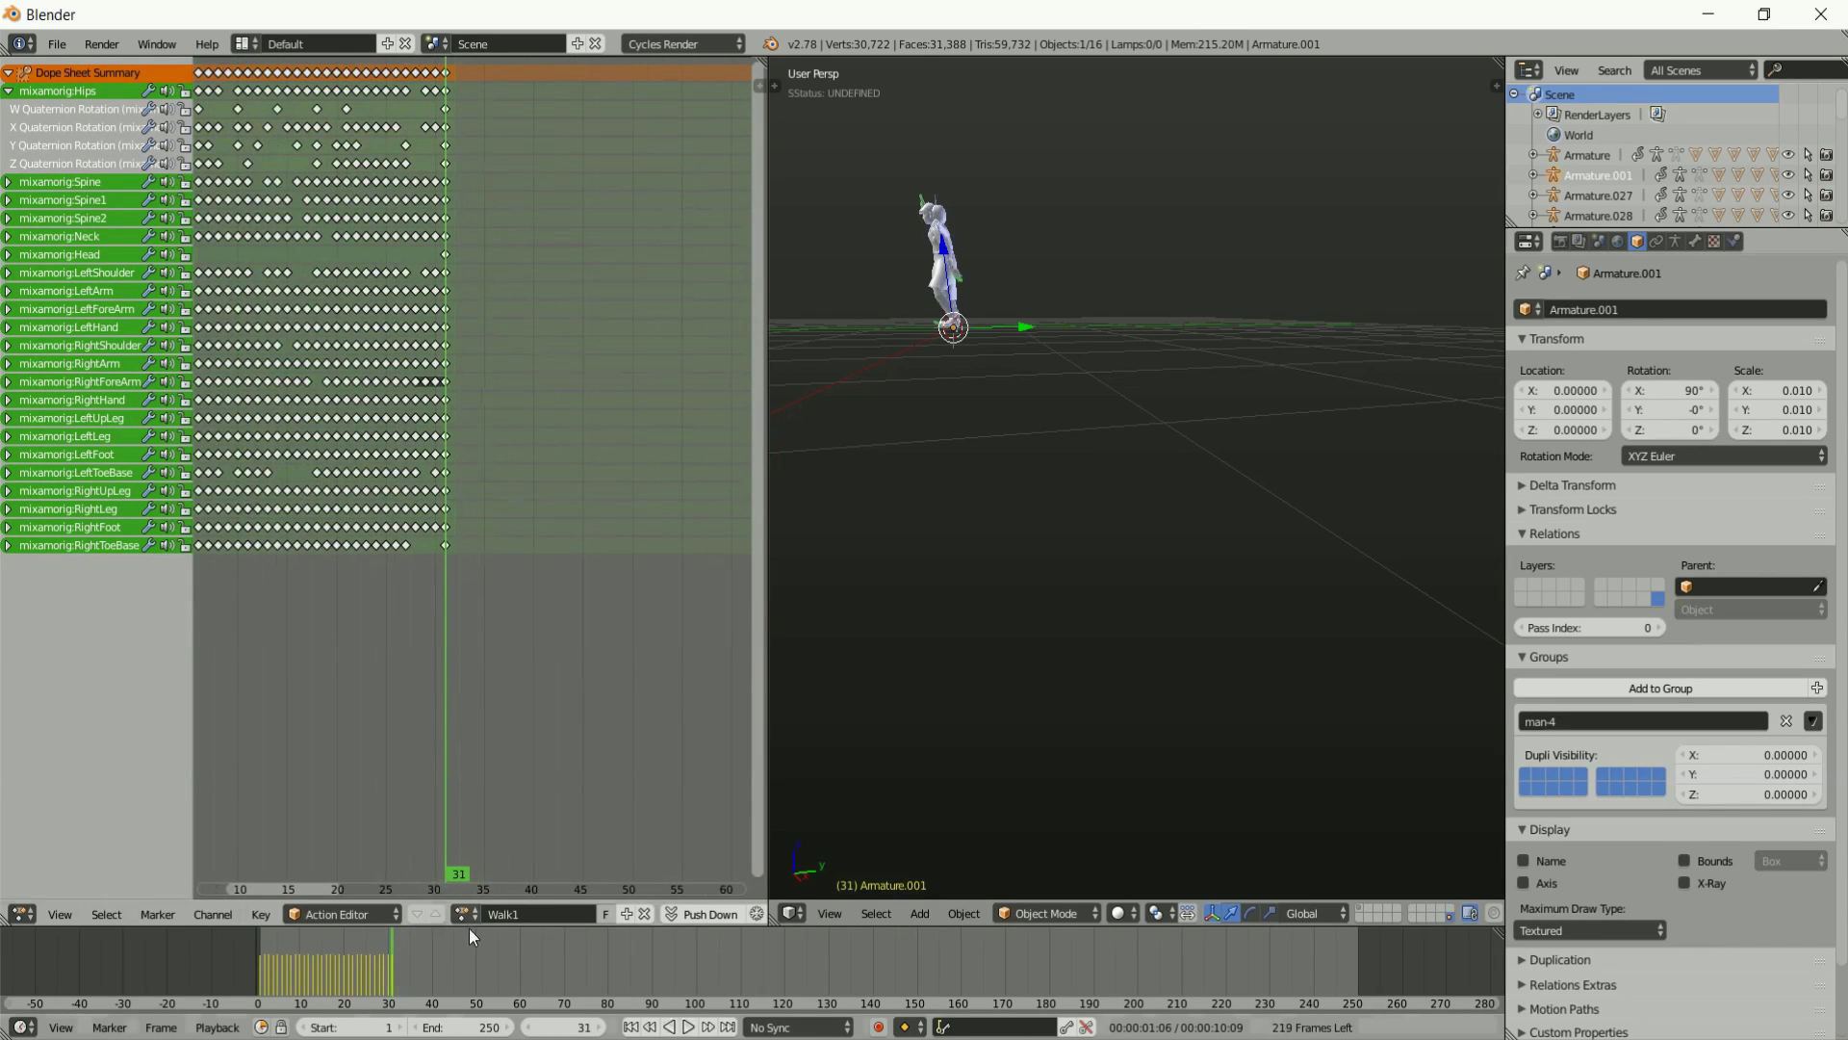
{"action": "left_click", "coordinate": [387, 971]}
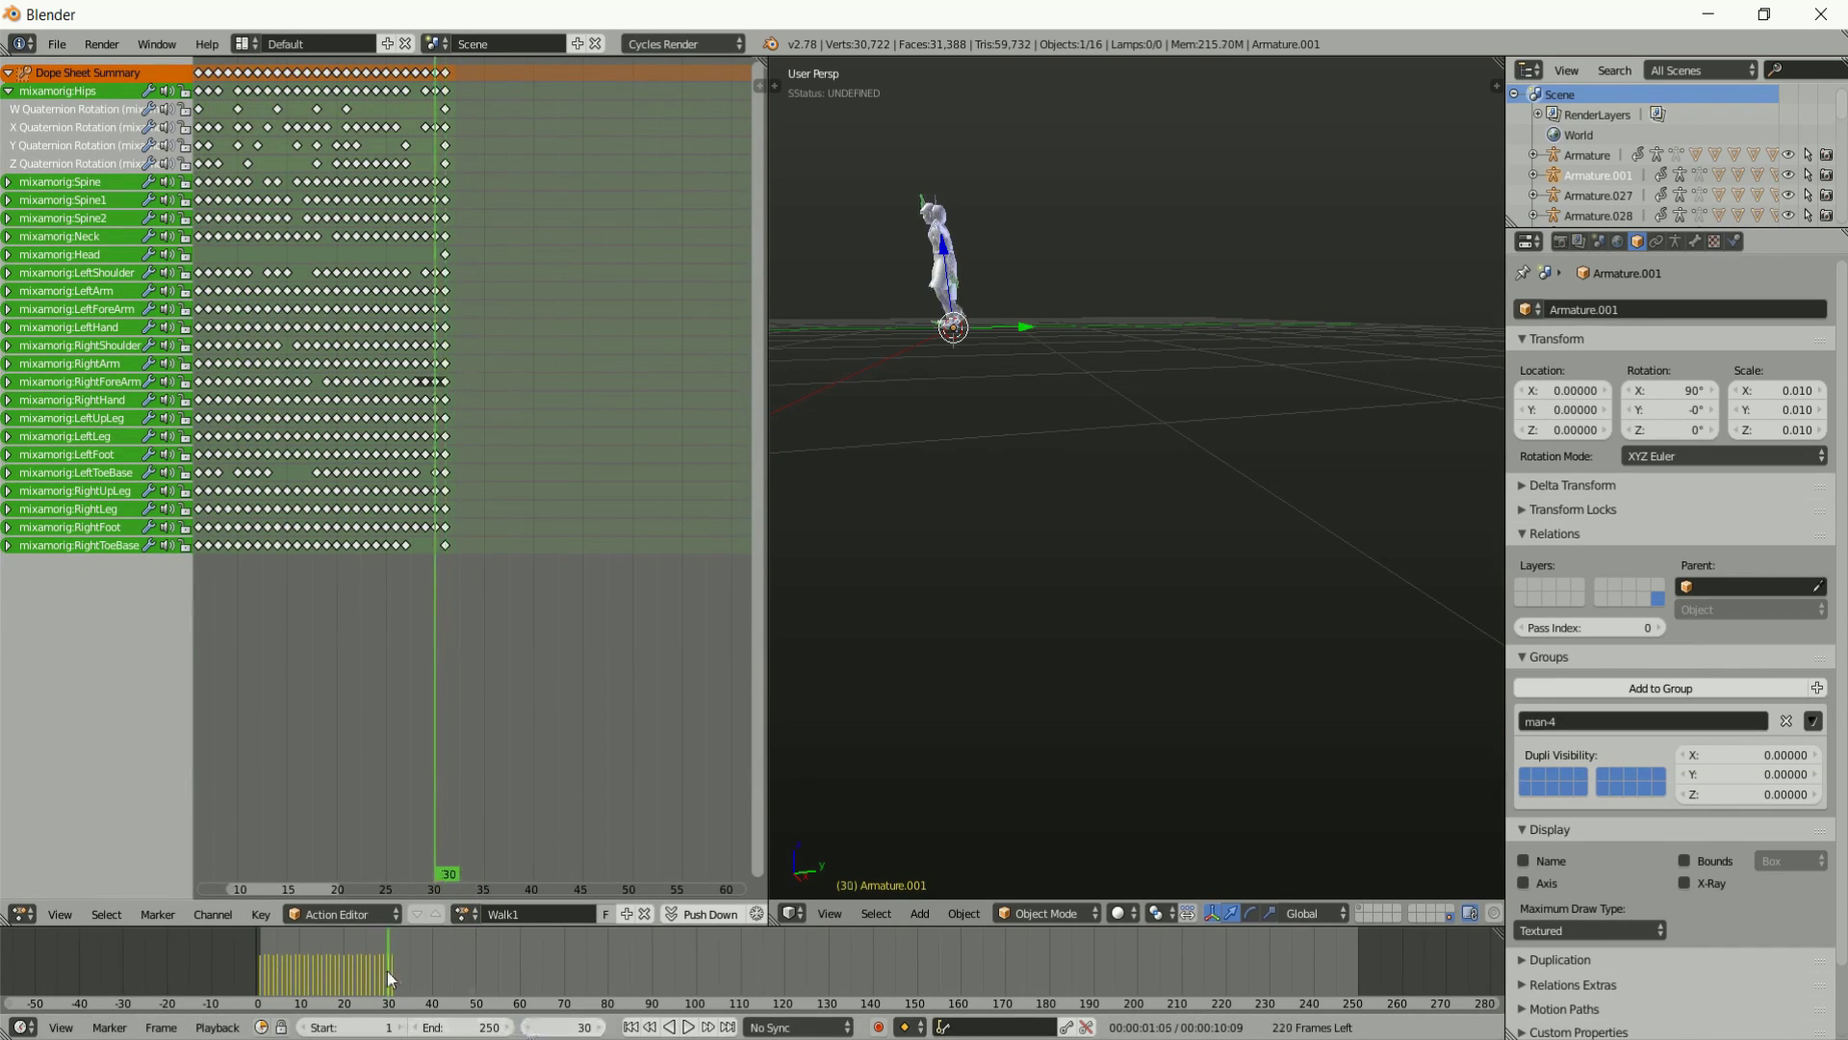
Switch back to the Node Editor and set the walk1 Action node's State Length to 30.
{"action": "left_click", "coordinate": [21, 913]}
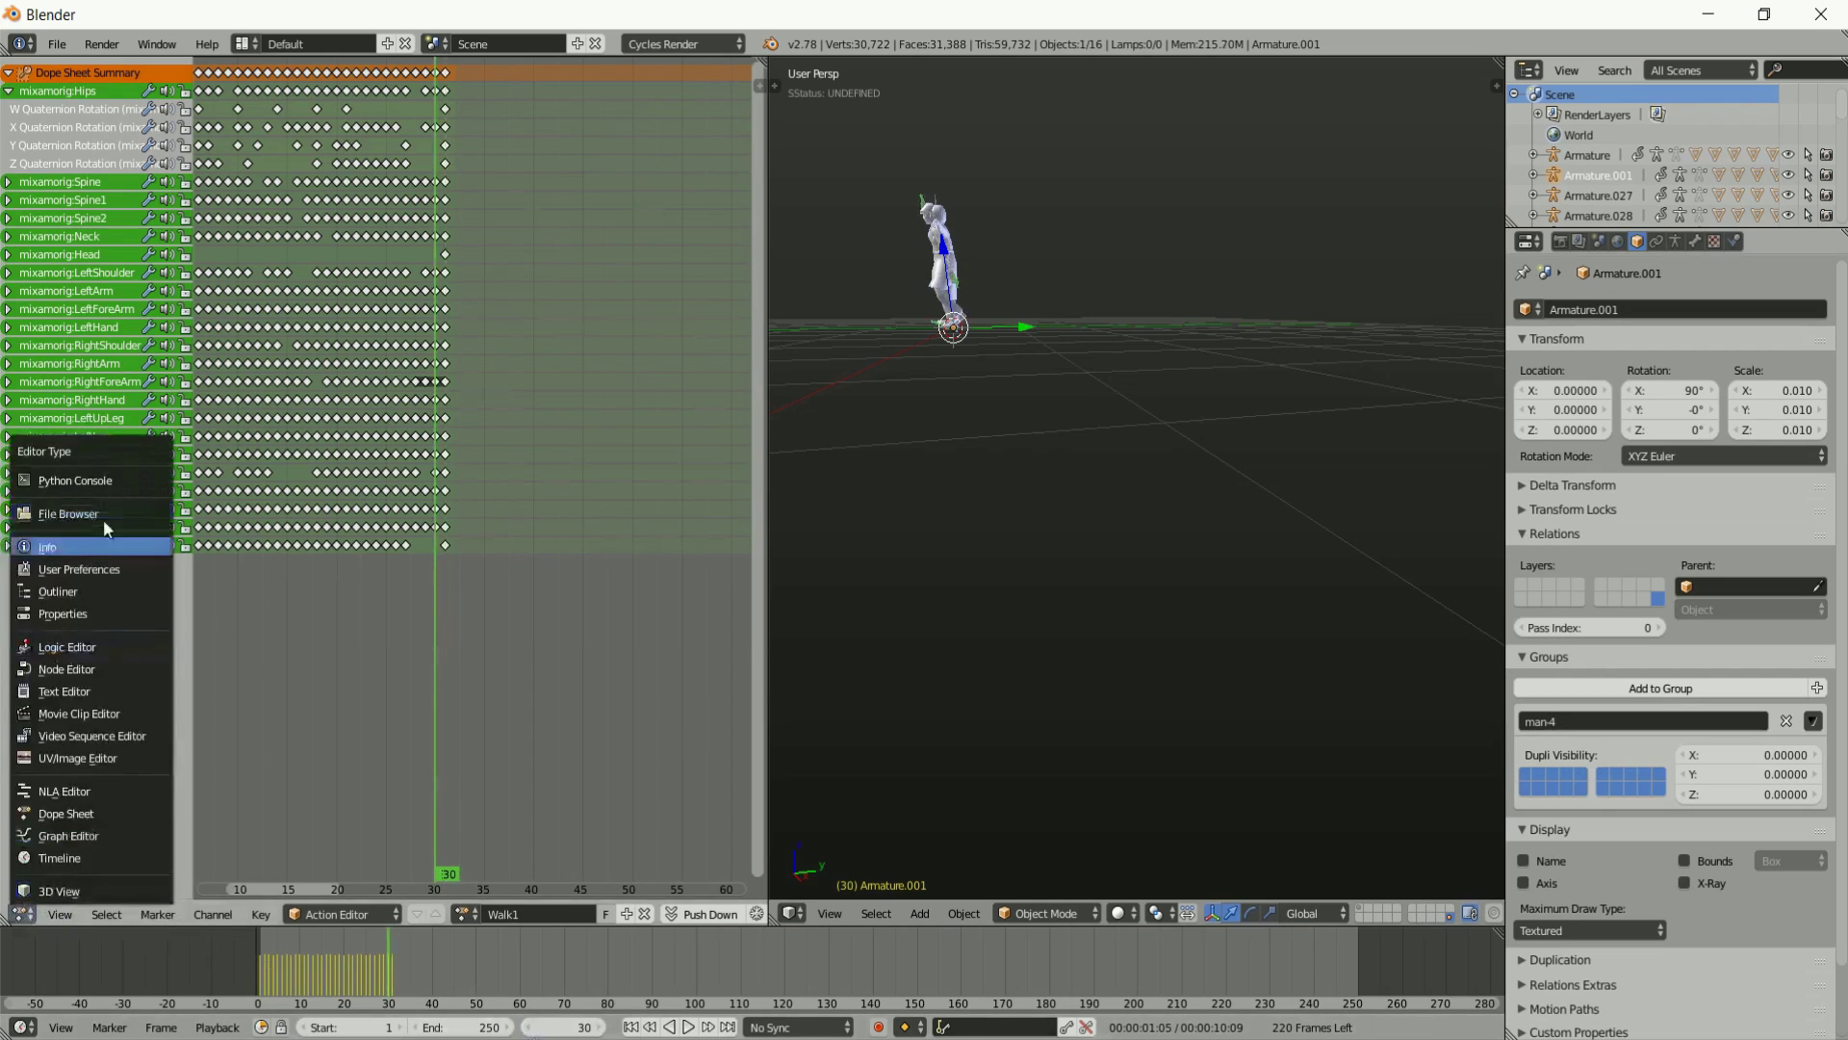
{"action": "left_click", "coordinate": [86, 671]}
{"action": "scroll", "coordinate": [584, 307], "scroll_direction": "down", "scroll_amount": 4, "text": "shift"}
{"action": "scroll", "coordinate": [584, 307], "scroll_direction": "up", "scroll_amount": 2, "text": "shift"}
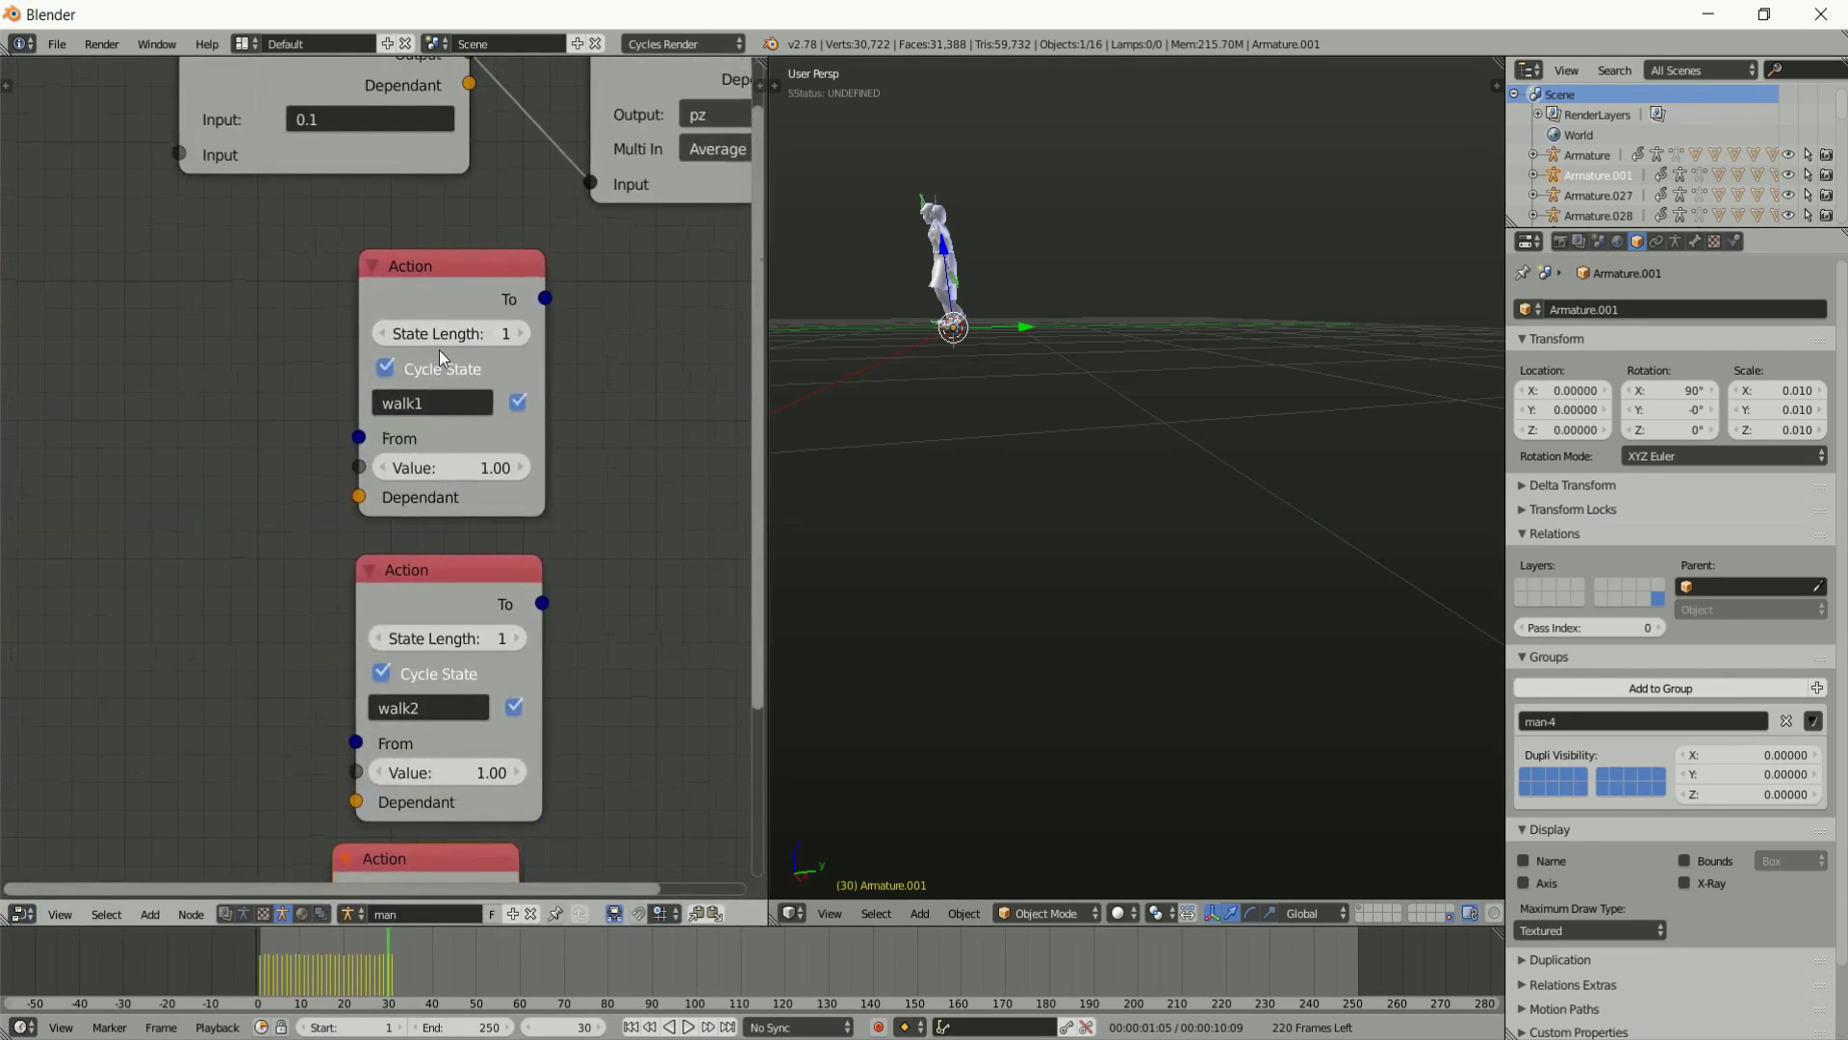
{"action": "left_click", "coordinate": [447, 339]}
{"action": "type", "text": "30"}
{"action": "key", "text": "Return"}
Return to the Dope Sheet, load the Walk2 action and check its first and last frames.
{"action": "left_click", "coordinate": [20, 914]}
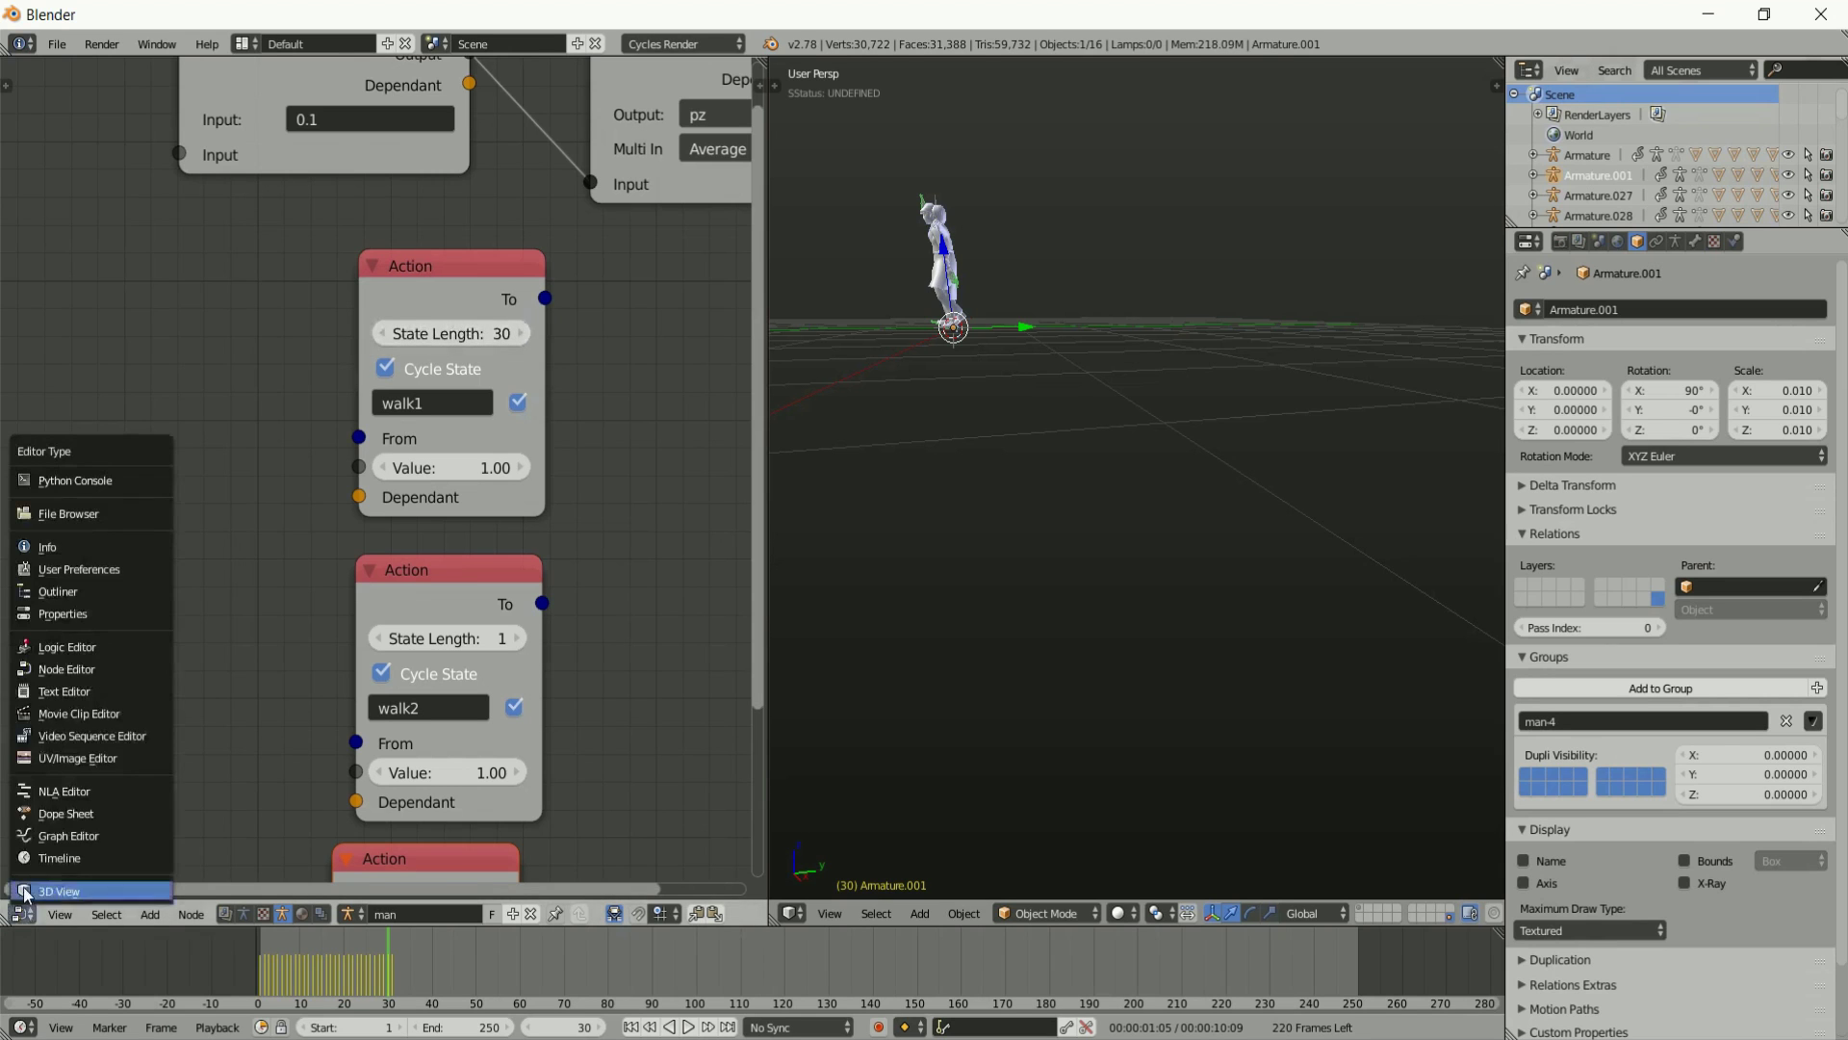
{"action": "left_click", "coordinate": [47, 807]}
{"action": "left_click", "coordinate": [466, 914]}
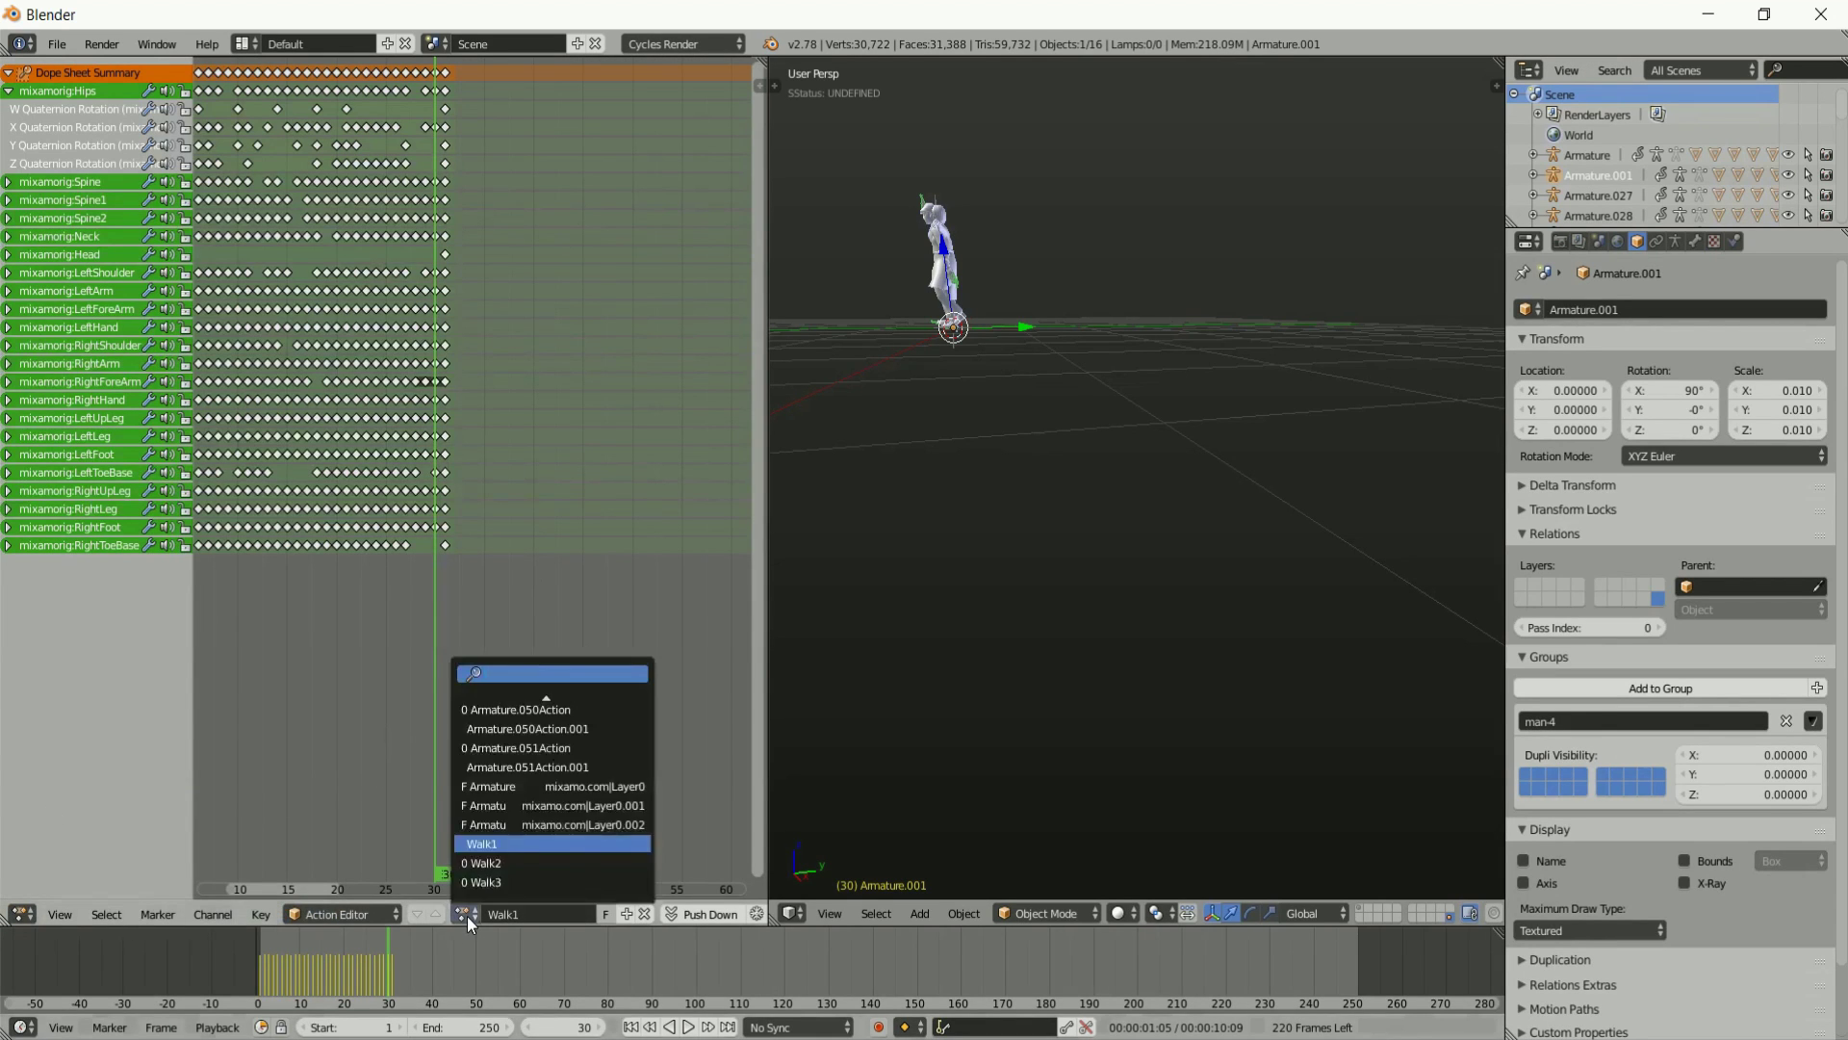
{"action": "left_click", "coordinate": [491, 864]}
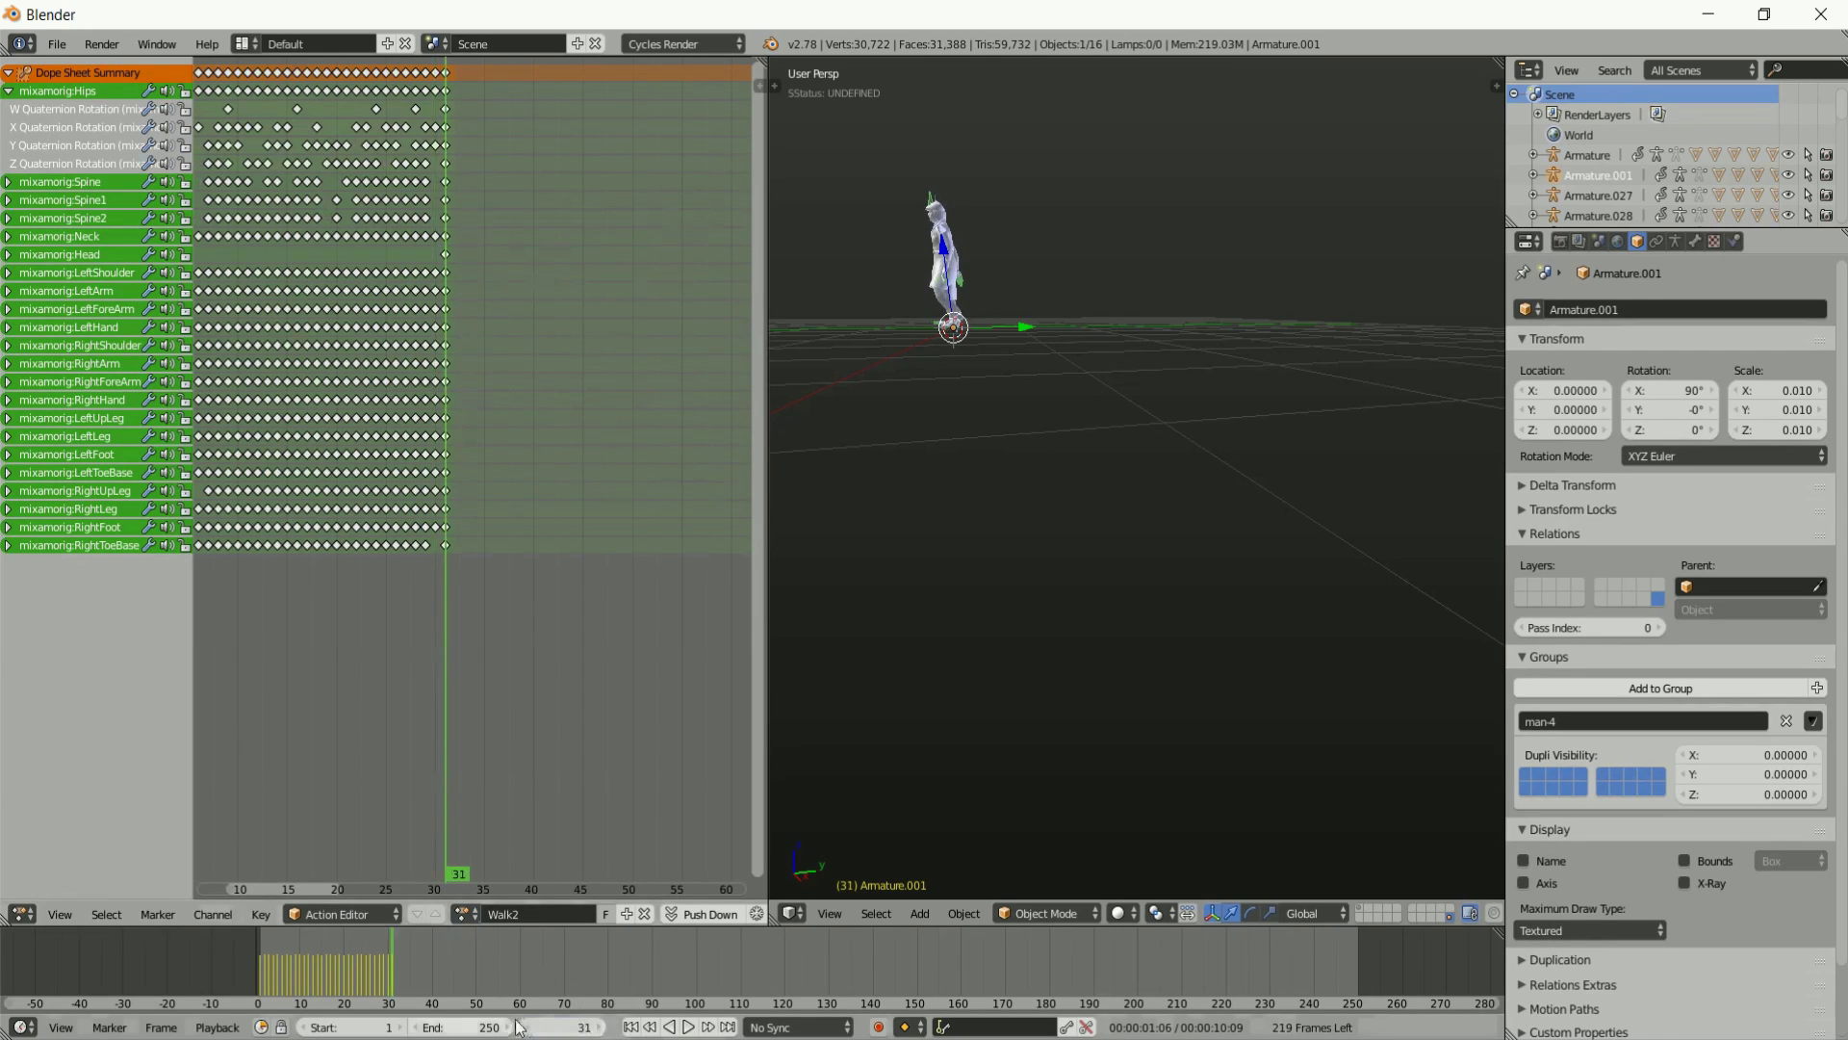
{"action": "left_click", "coordinate": [598, 1027]}
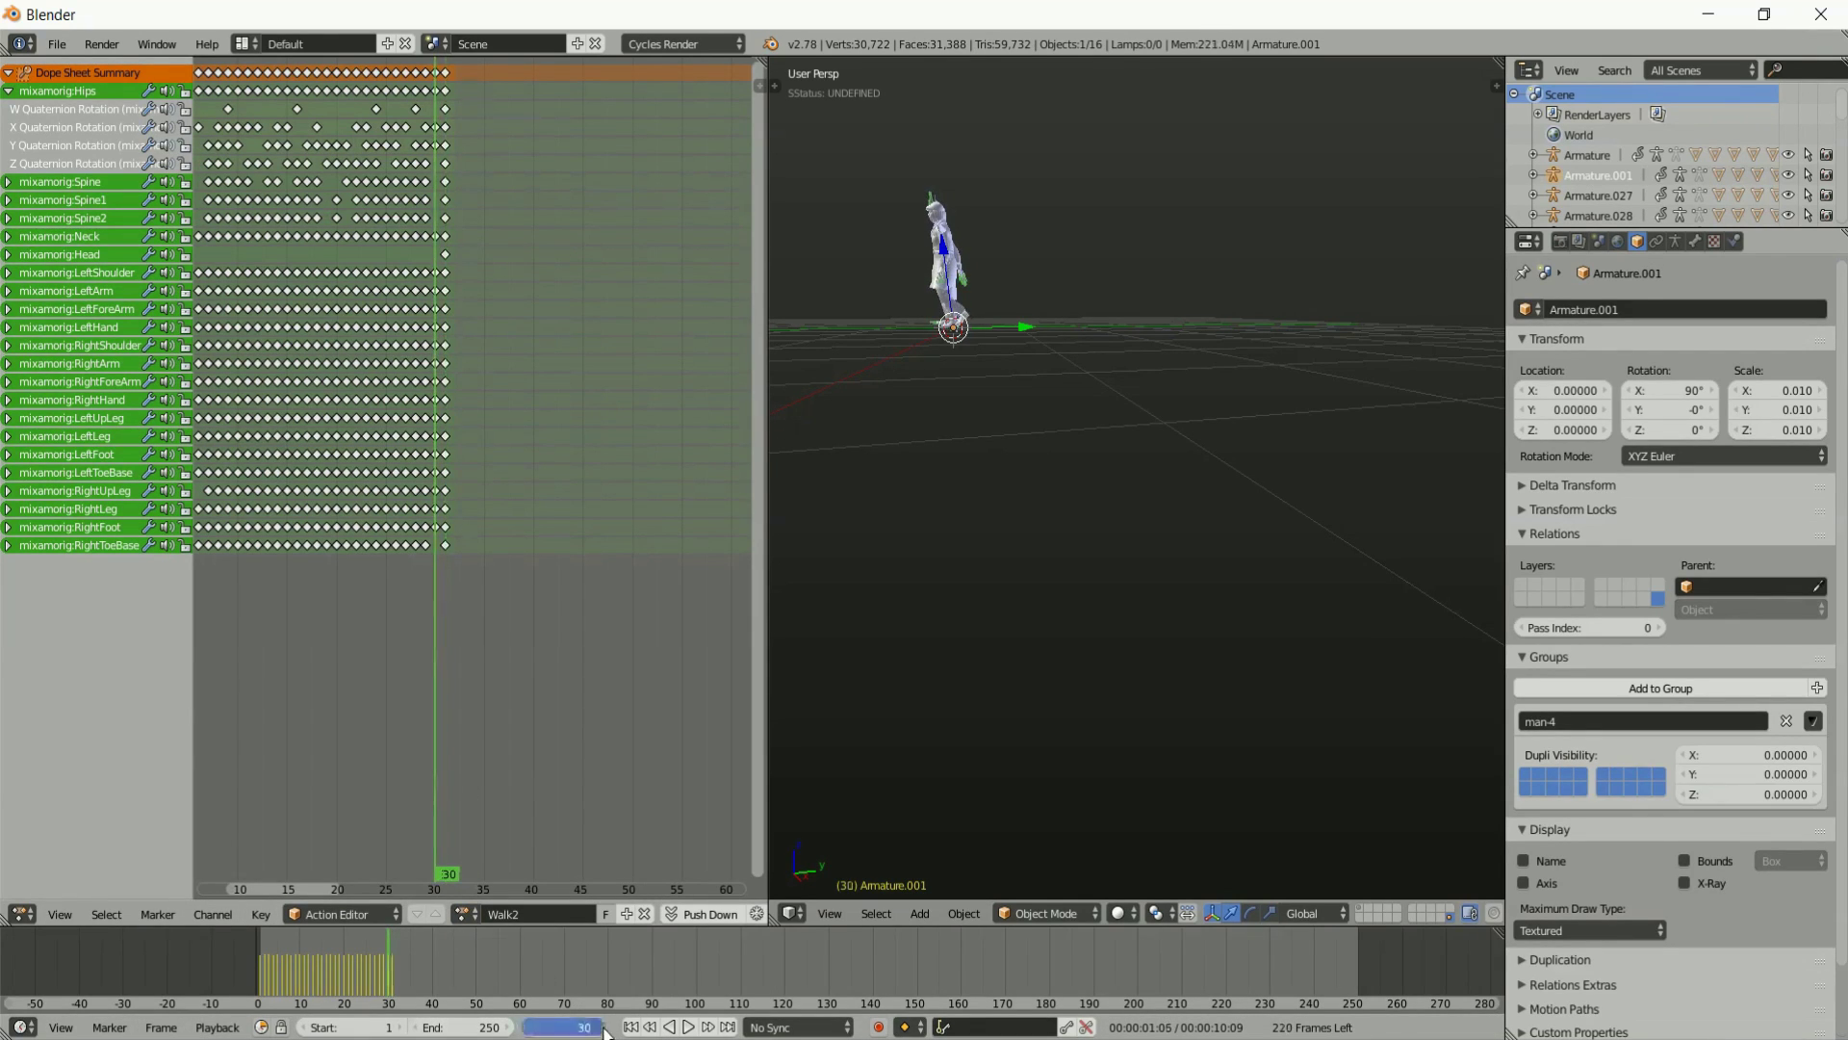
{"action": "left_click", "coordinate": [630, 1028]}
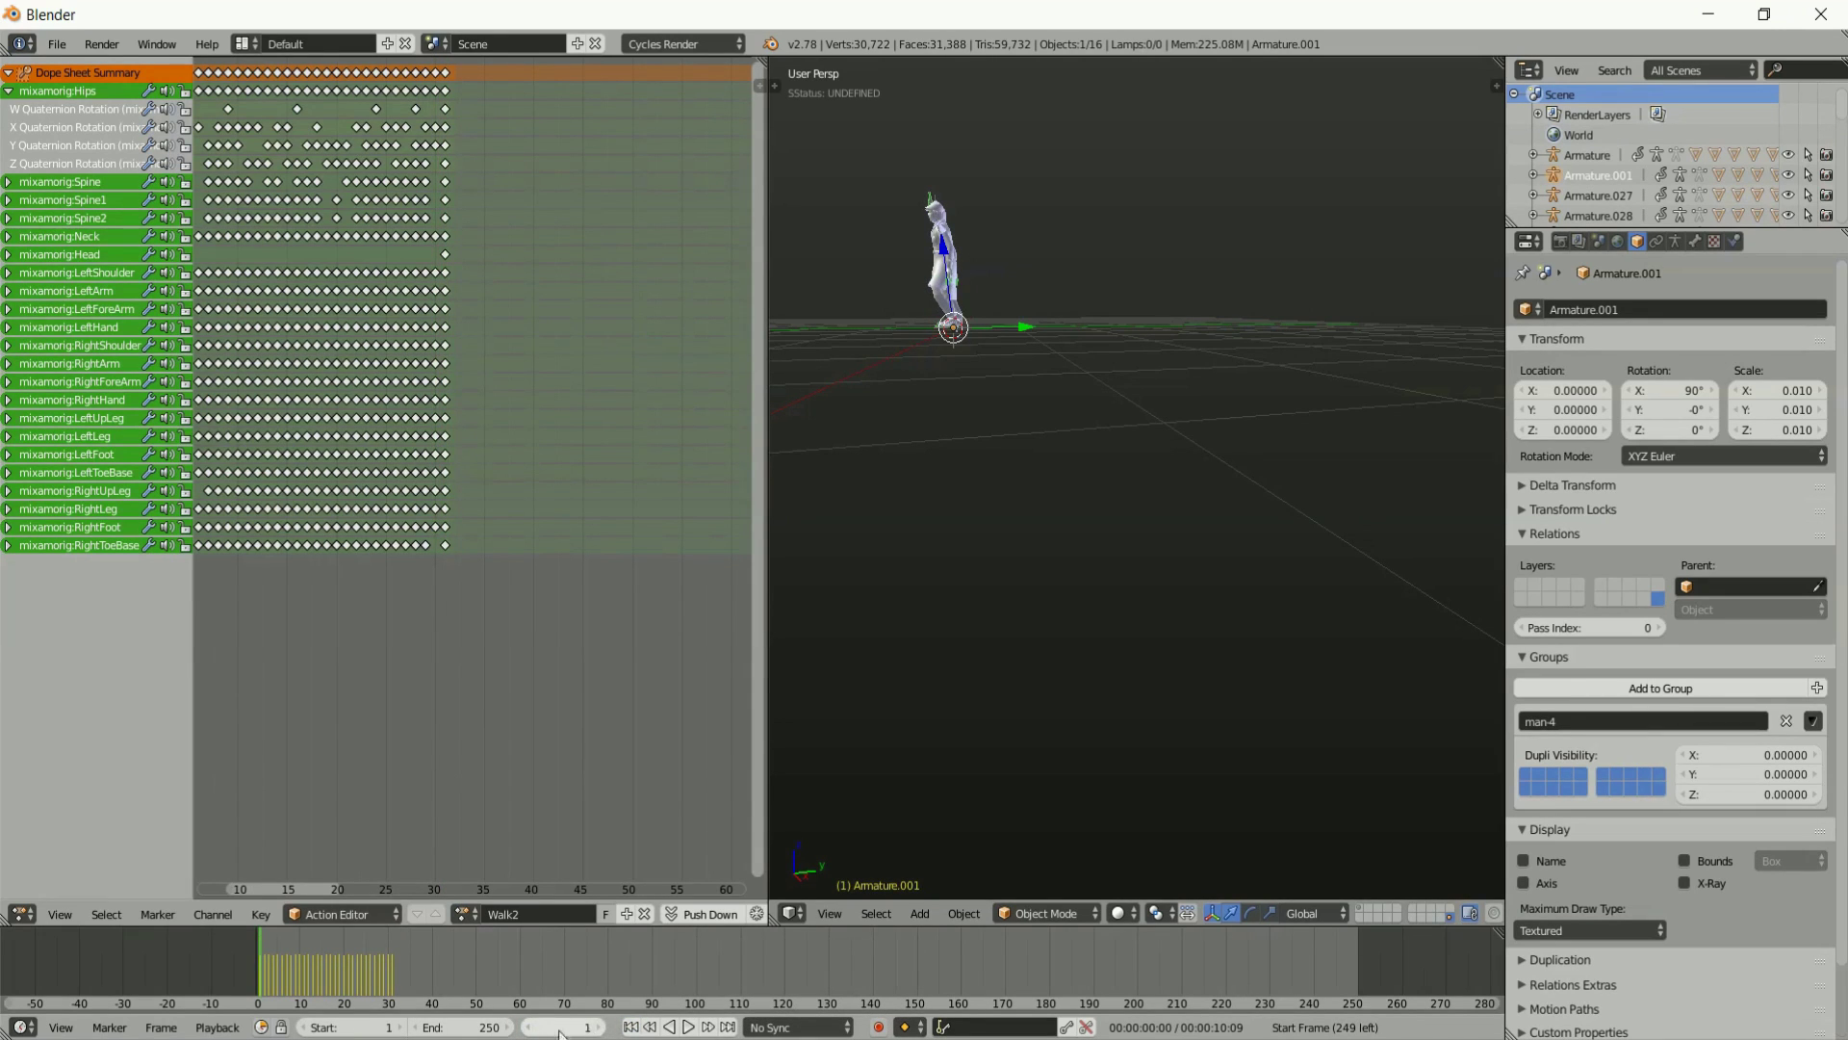
{"action": "left_click", "coordinate": [597, 1027]}
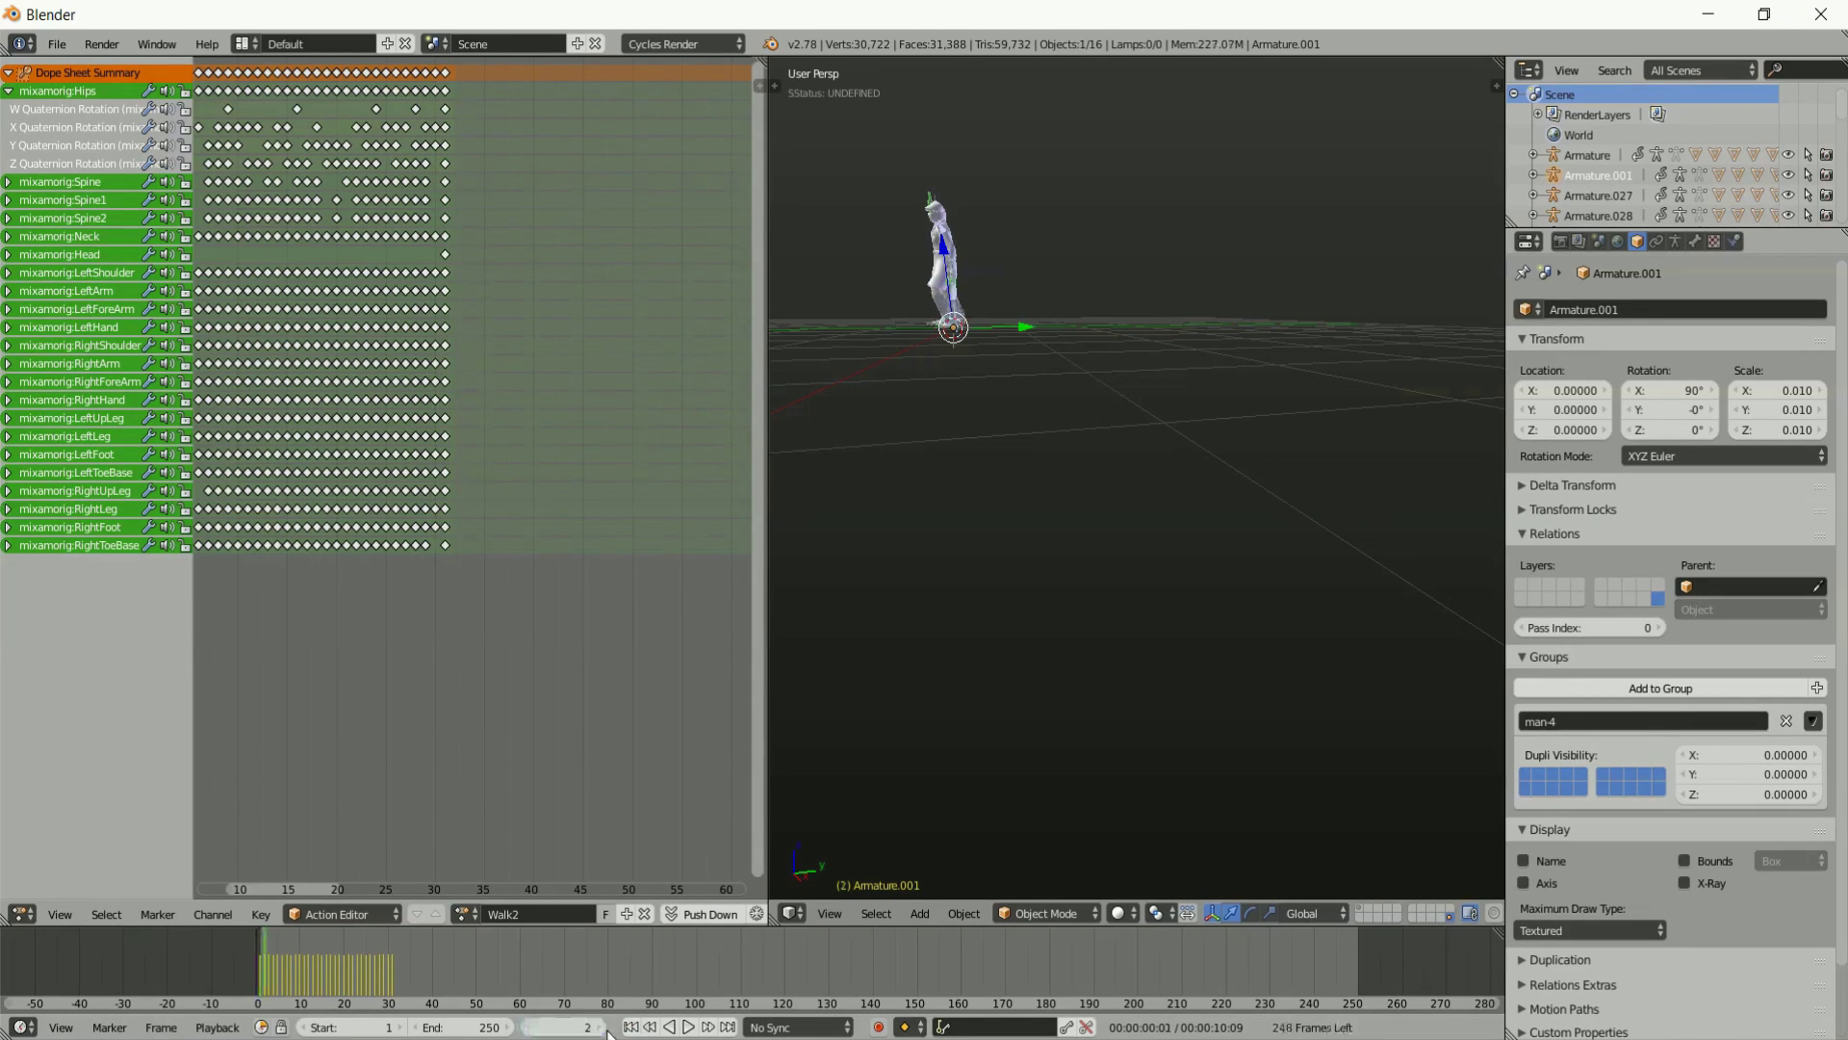
Load the Walk3 action on the armature and move the playhead to its last keyframe.
{"action": "left_click", "coordinate": [464, 914]}
{"action": "left_click", "coordinate": [501, 878]}
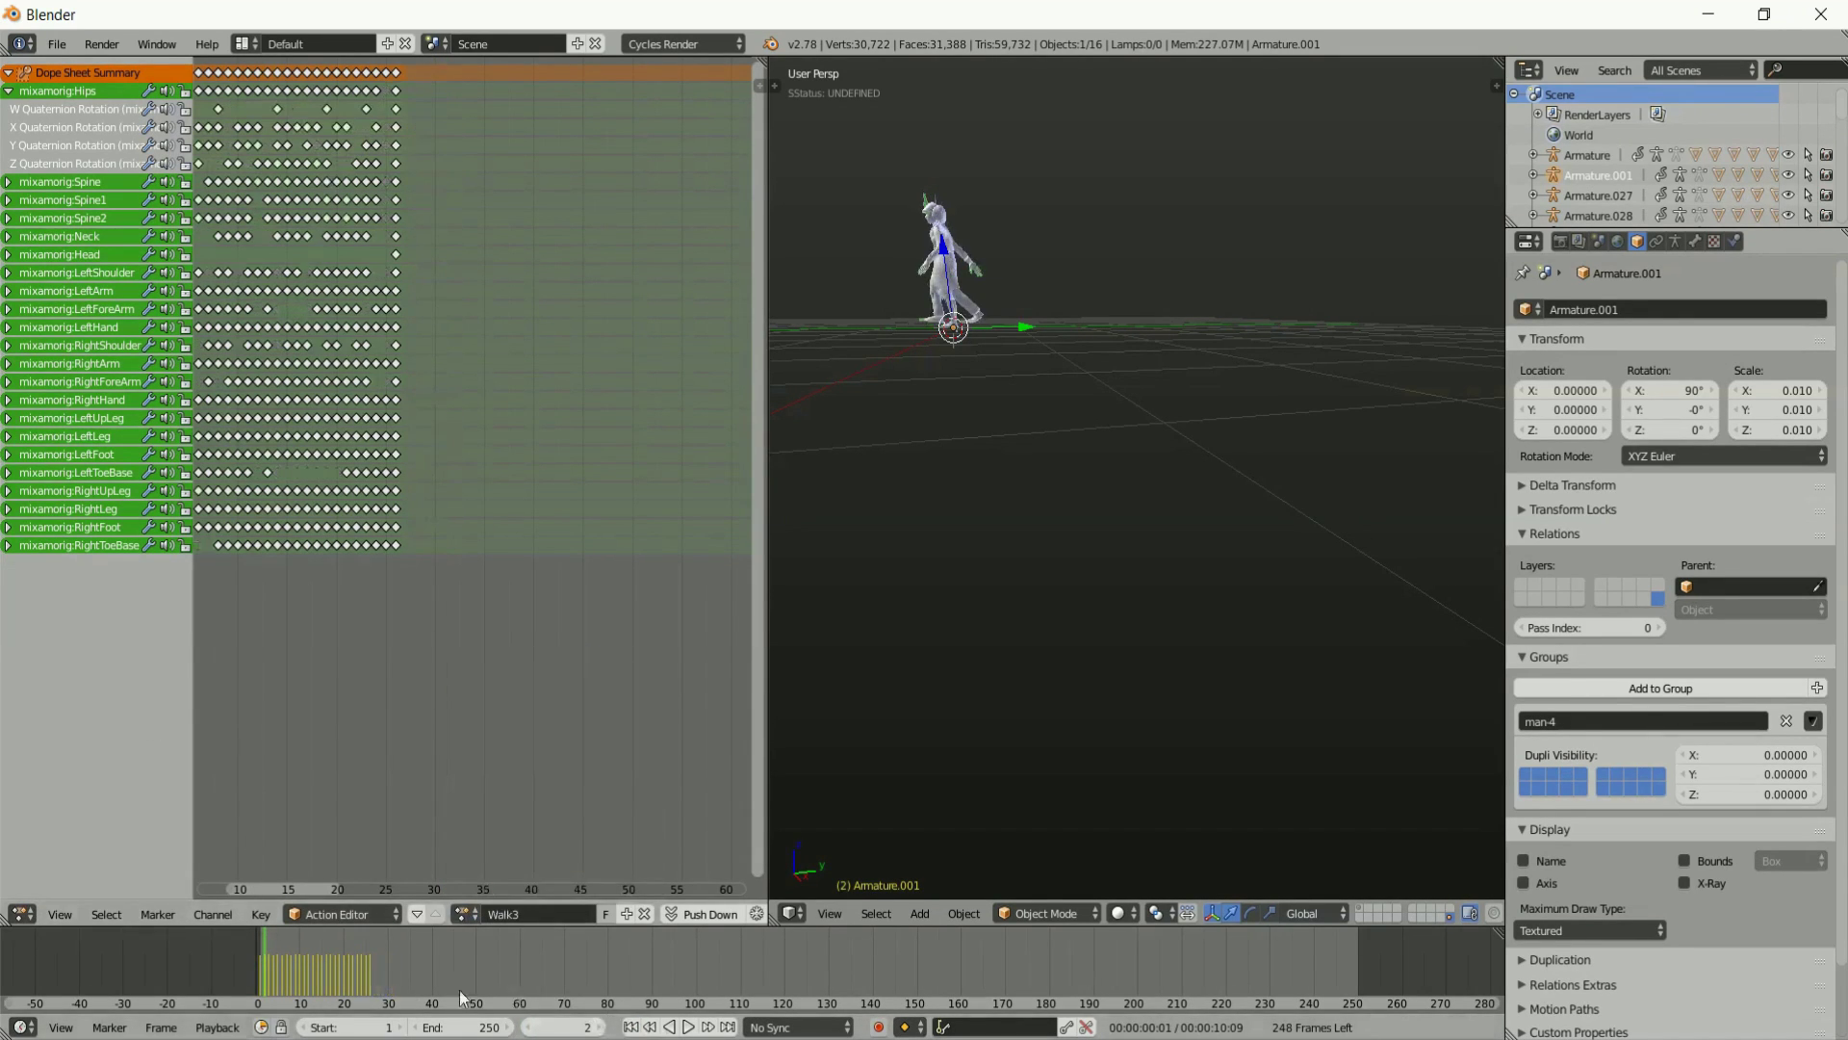
{"action": "left_click_drag", "start_coordinate": [368, 982], "coordinate": [372, 982]}
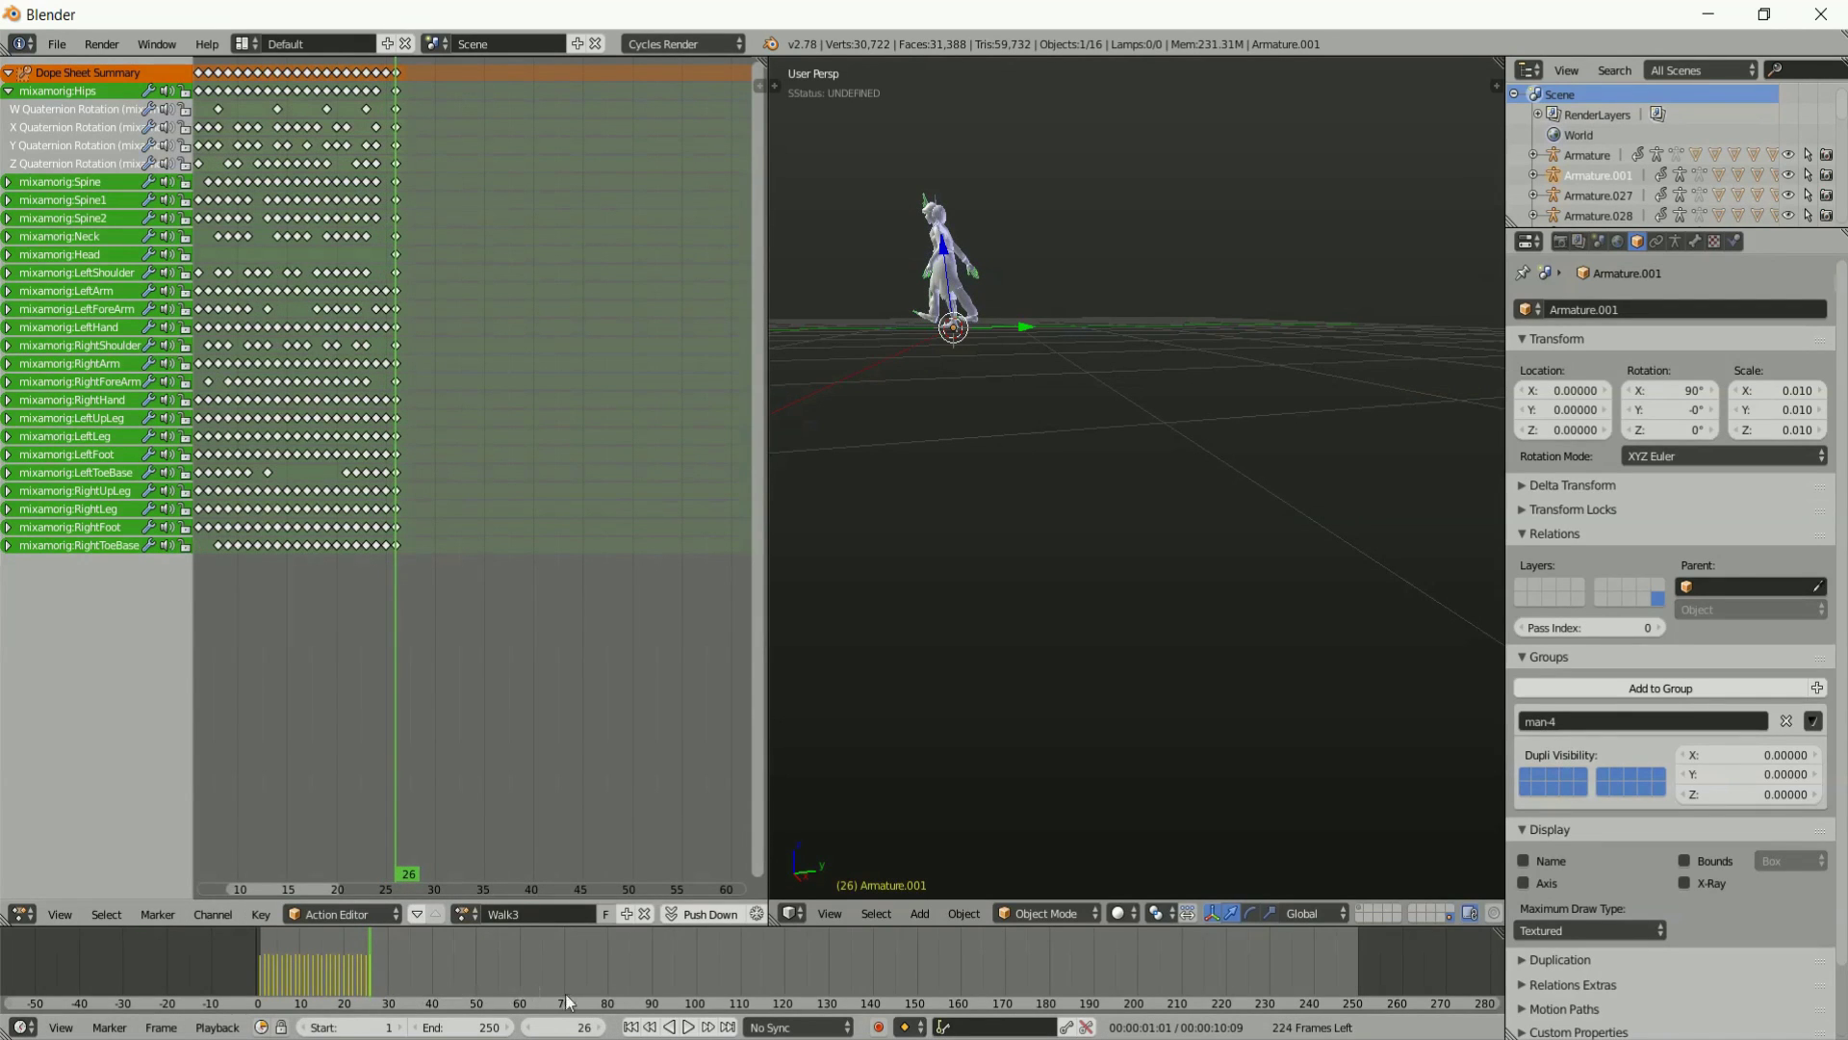
Switch back to the Node Editor and set State Length to 31 on the walk1 and walk2 Action nodes.
{"action": "left_click", "coordinate": [22, 914]}
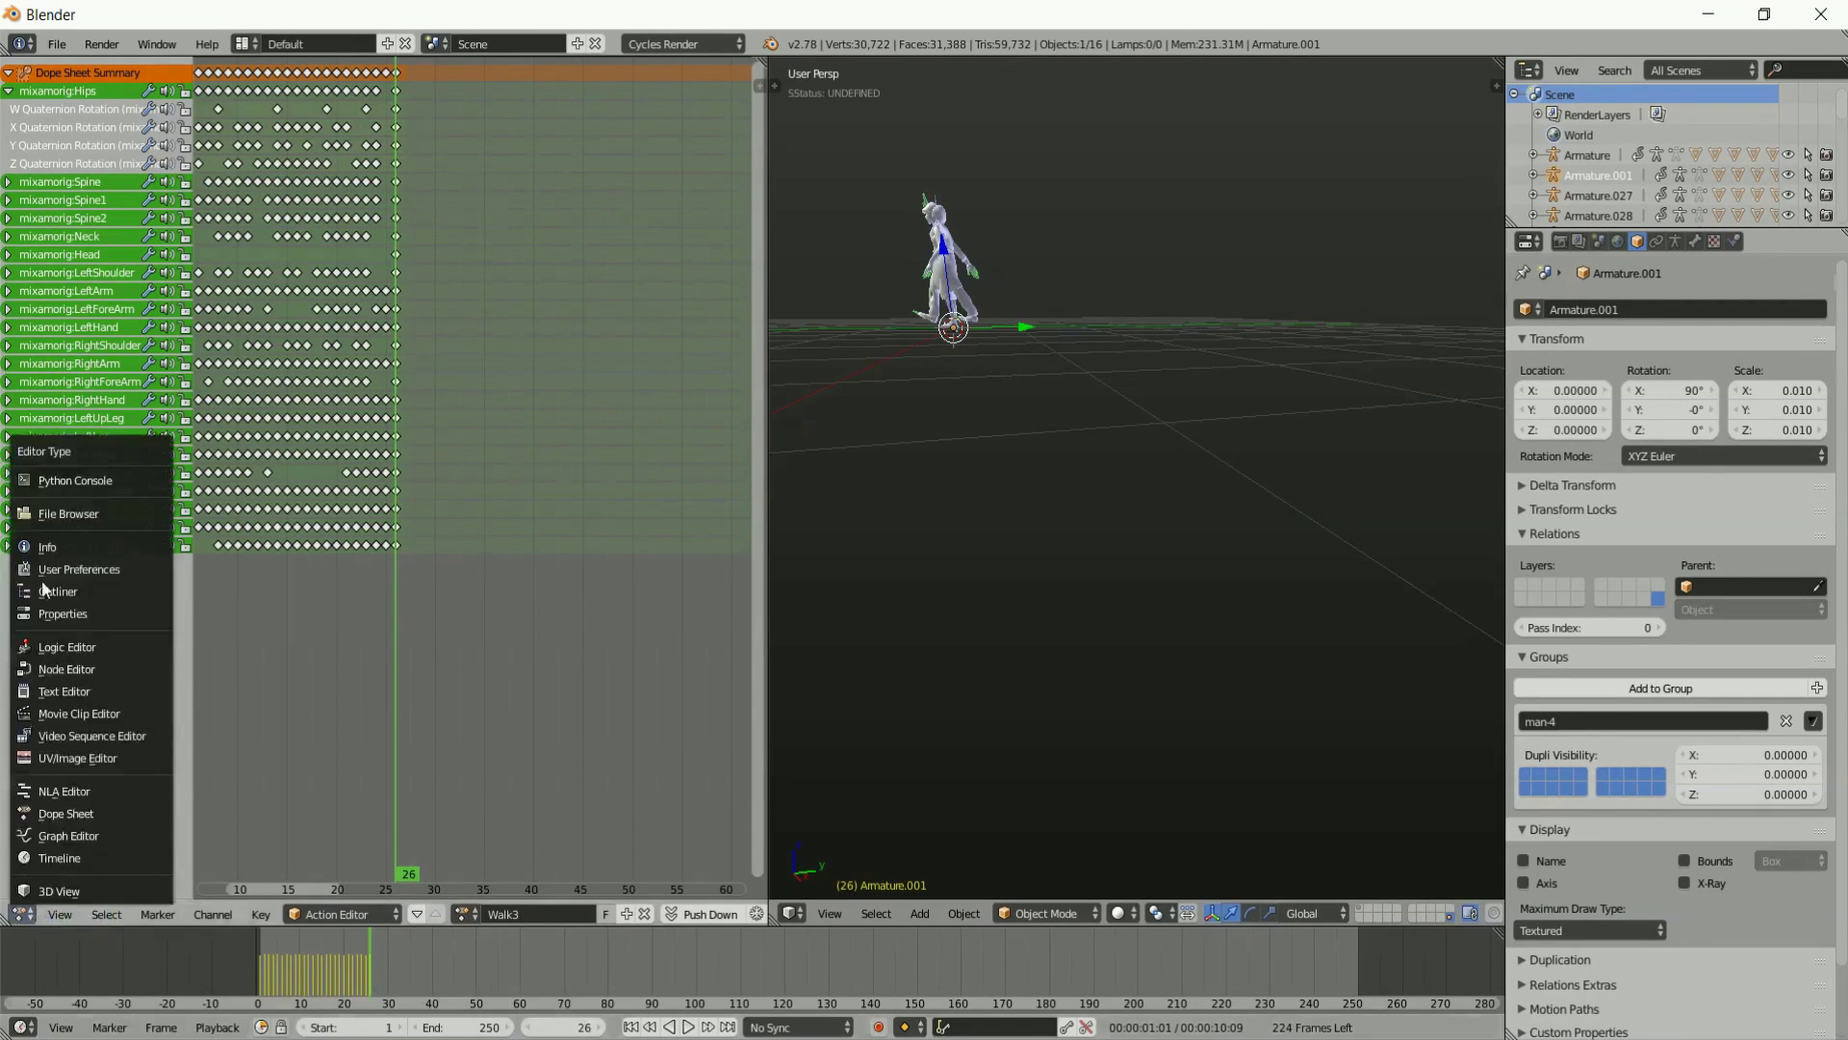
{"action": "left_click", "coordinate": [31, 671]}
{"action": "left_click", "coordinate": [484, 325]}
{"action": "type", "text": "31"}
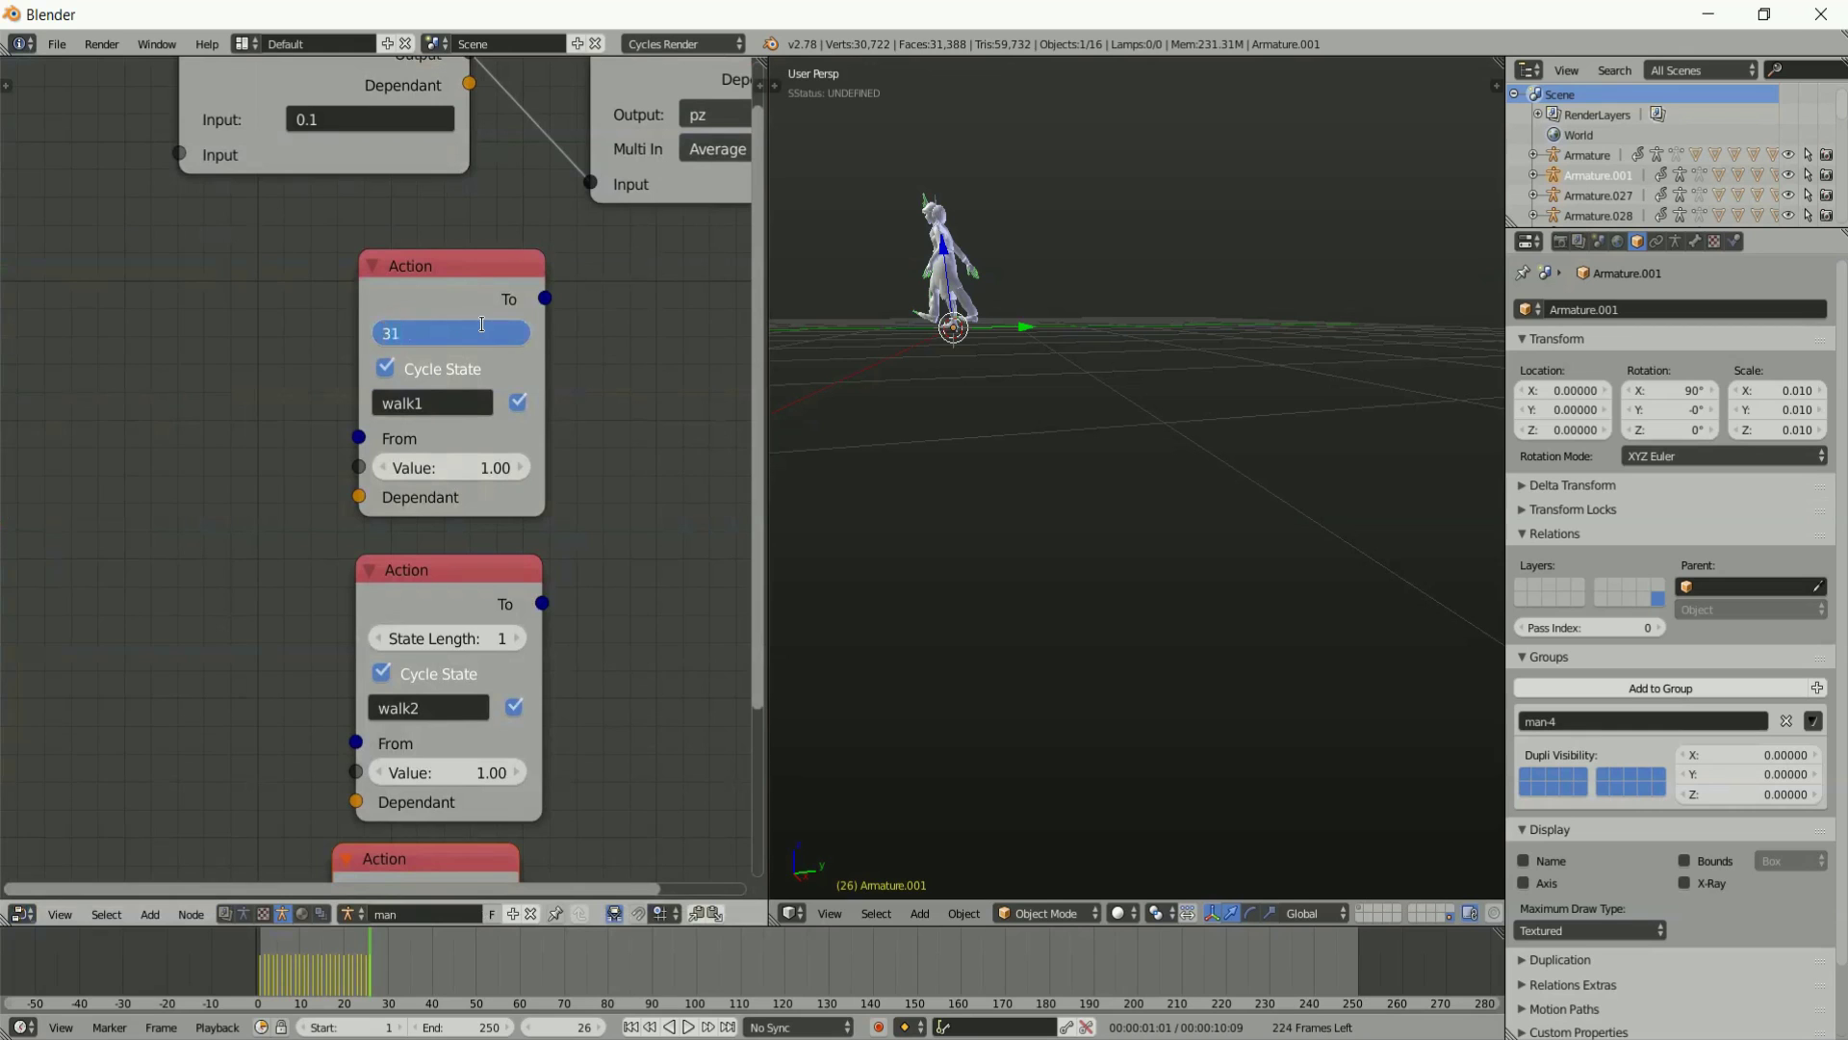
{"action": "key", "text": "Return"}
{"action": "left_click", "coordinate": [458, 635]}
{"action": "type", "text": "31"}
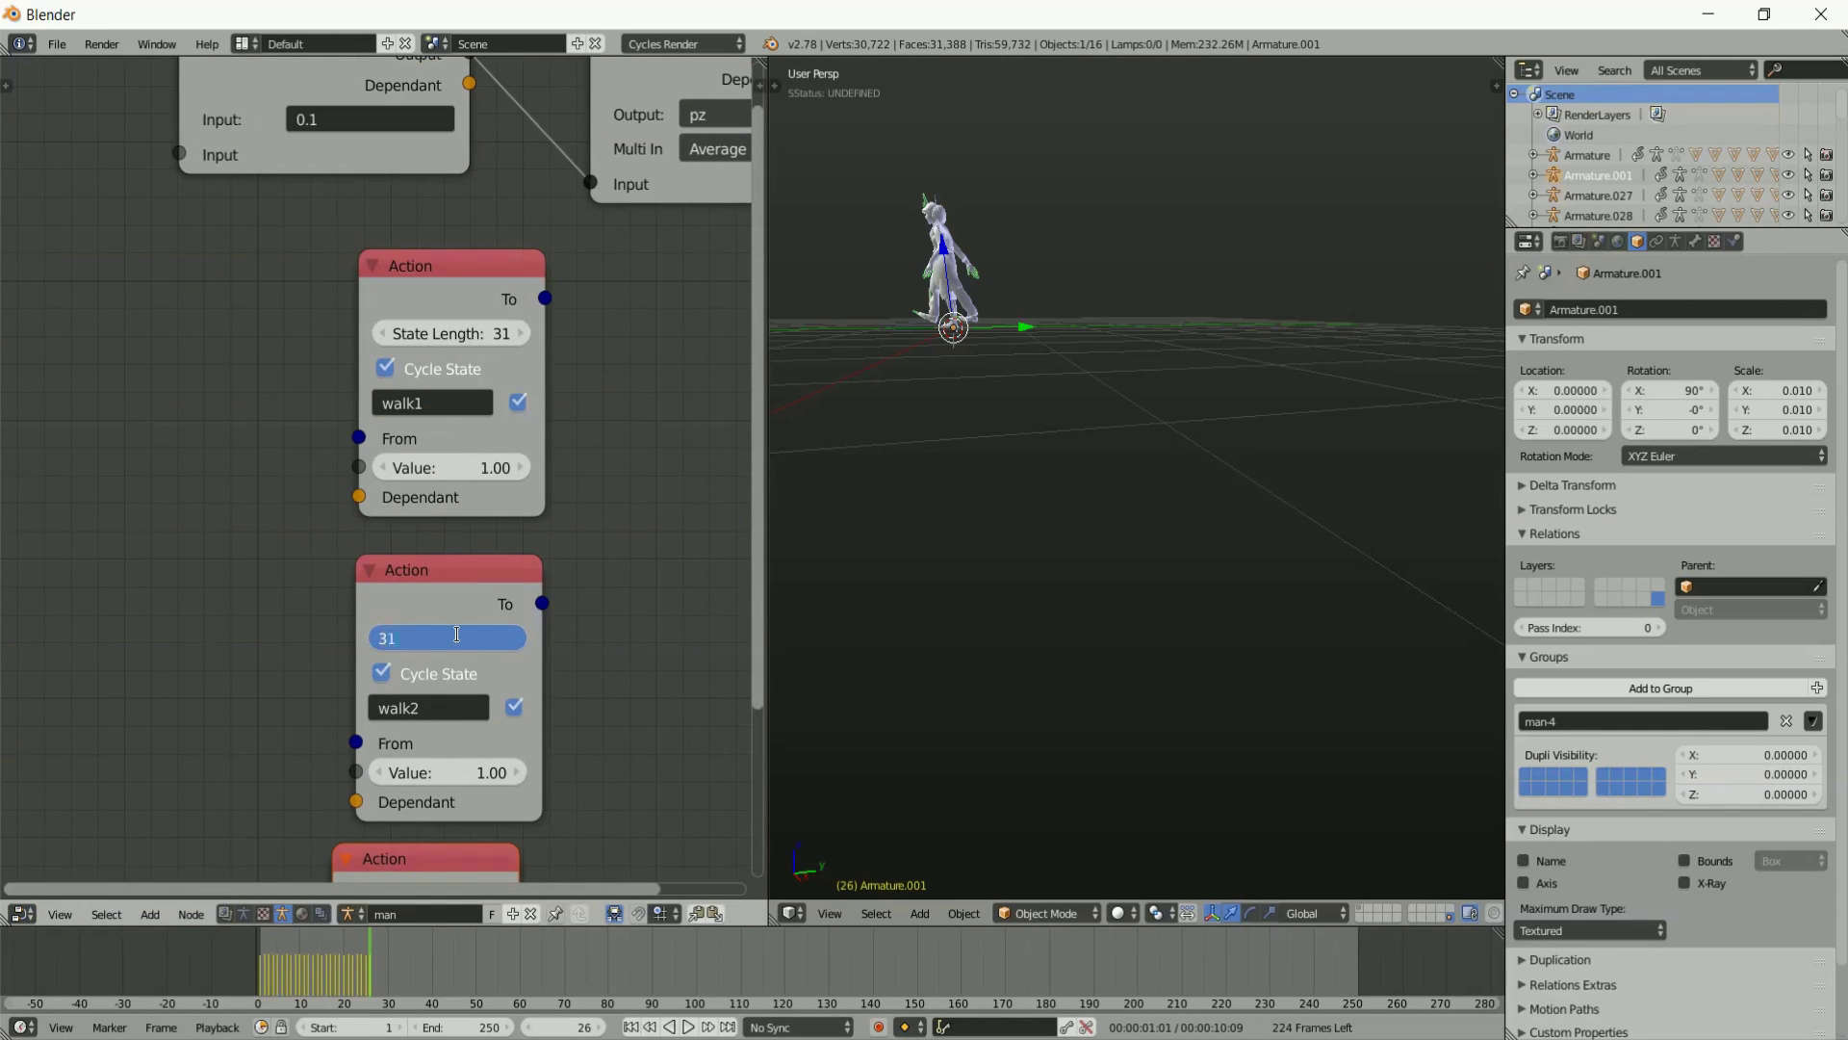
{"action": "key", "text": "Return"}
Set the walk3 Action node's State Length to 26.
{"action": "middle_click_drag", "start_coordinate": [458, 633], "coordinate": [430, 424]}
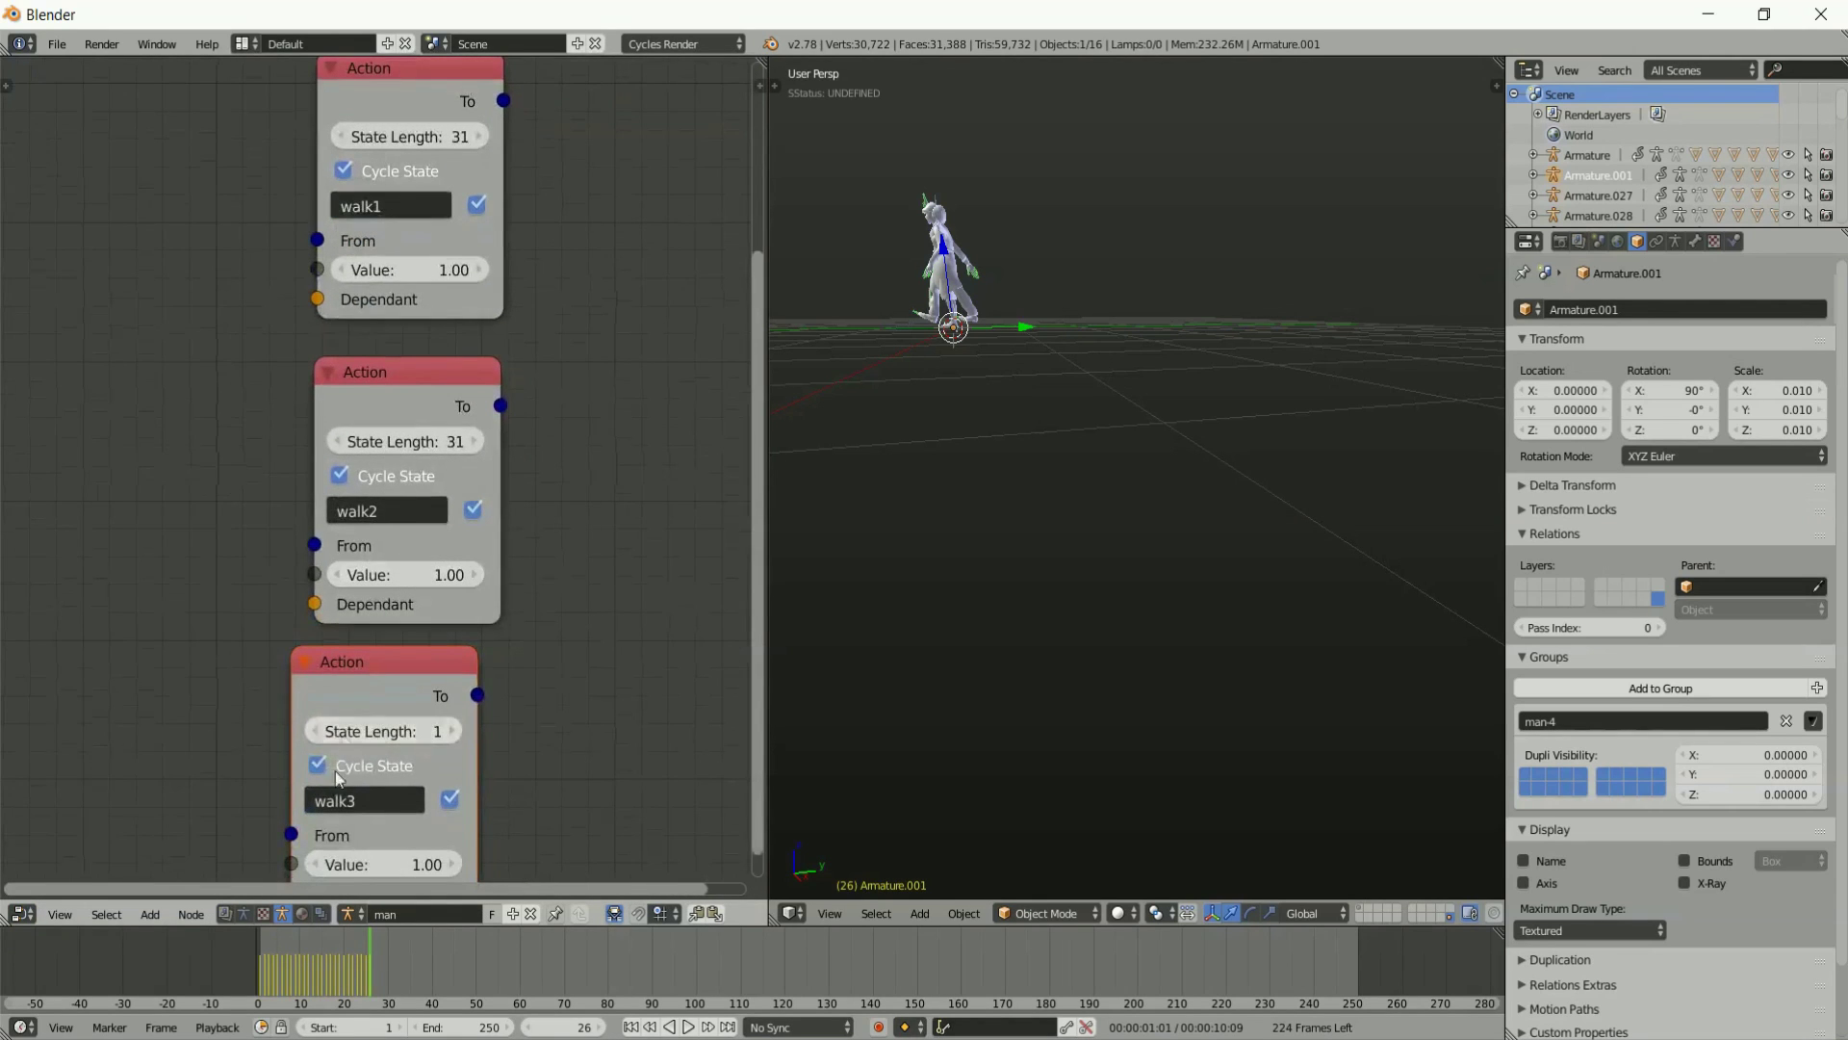
{"action": "left_click", "coordinate": [383, 725]}
{"action": "type", "text": "26"}
{"action": "key", "text": "Return"}
Show only the first layer with the crowd, then run the CrowdMaster simulation briefly and stop it.
{"action": "scroll", "coordinate": [577, 441], "scroll_direction": "down", "scroll_amount": 3}
{"action": "middle_click_drag", "start_coordinate": [578, 441], "coordinate": [598, 495]}
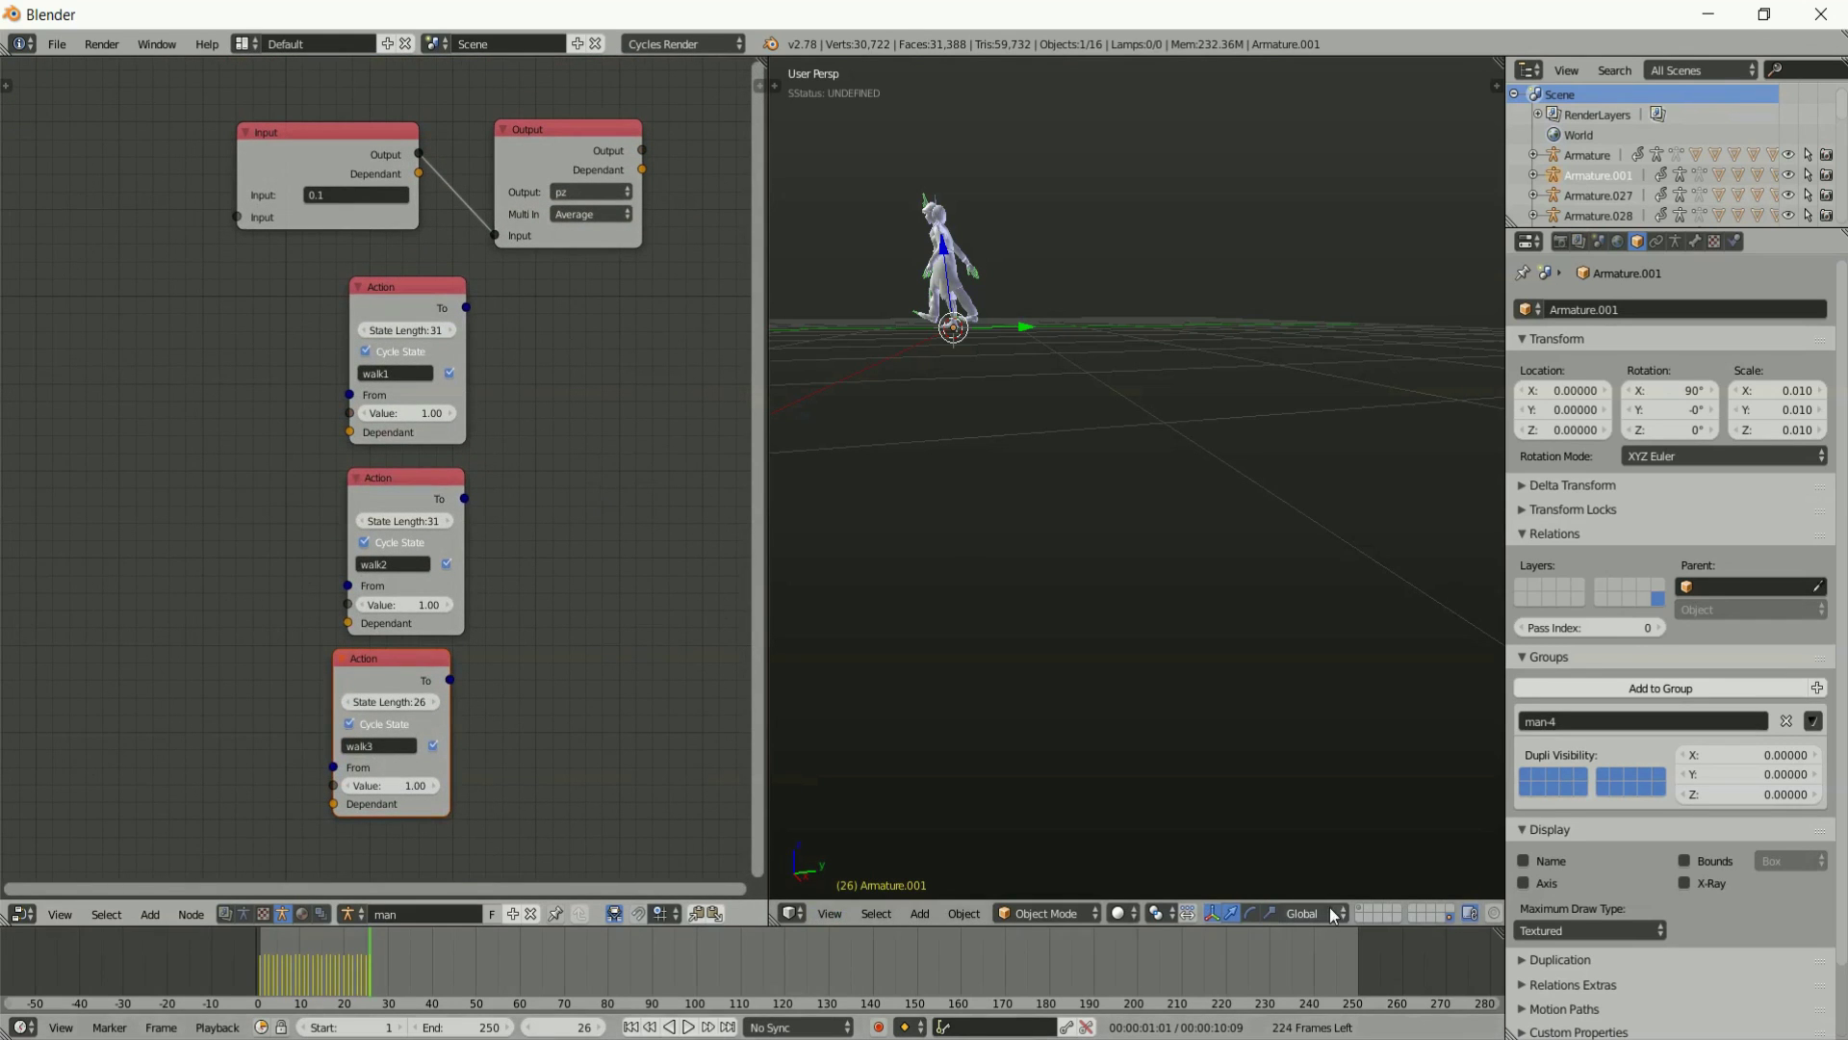
{"action": "left_click", "coordinate": [1362, 909]}
{"action": "scroll", "coordinate": [1225, 743], "scroll_direction": "down", "scroll_amount": 6}
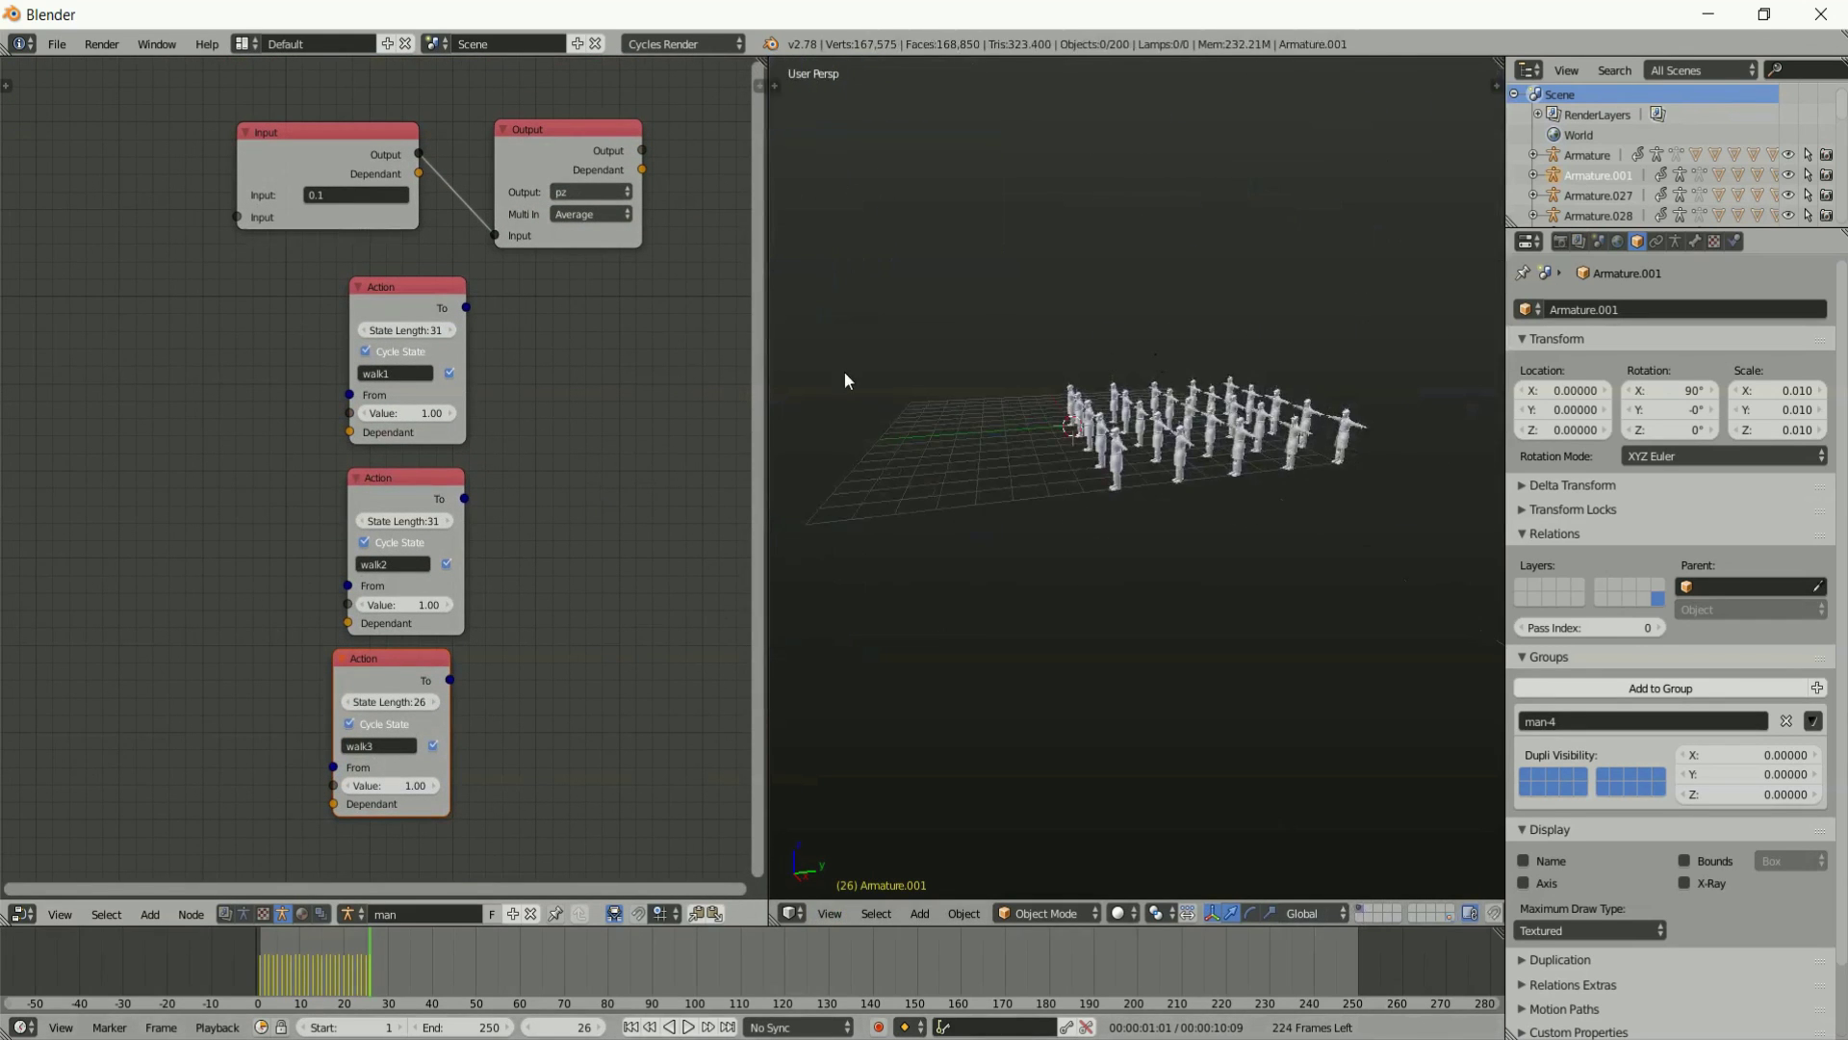
{"action": "key", "text": "t"}
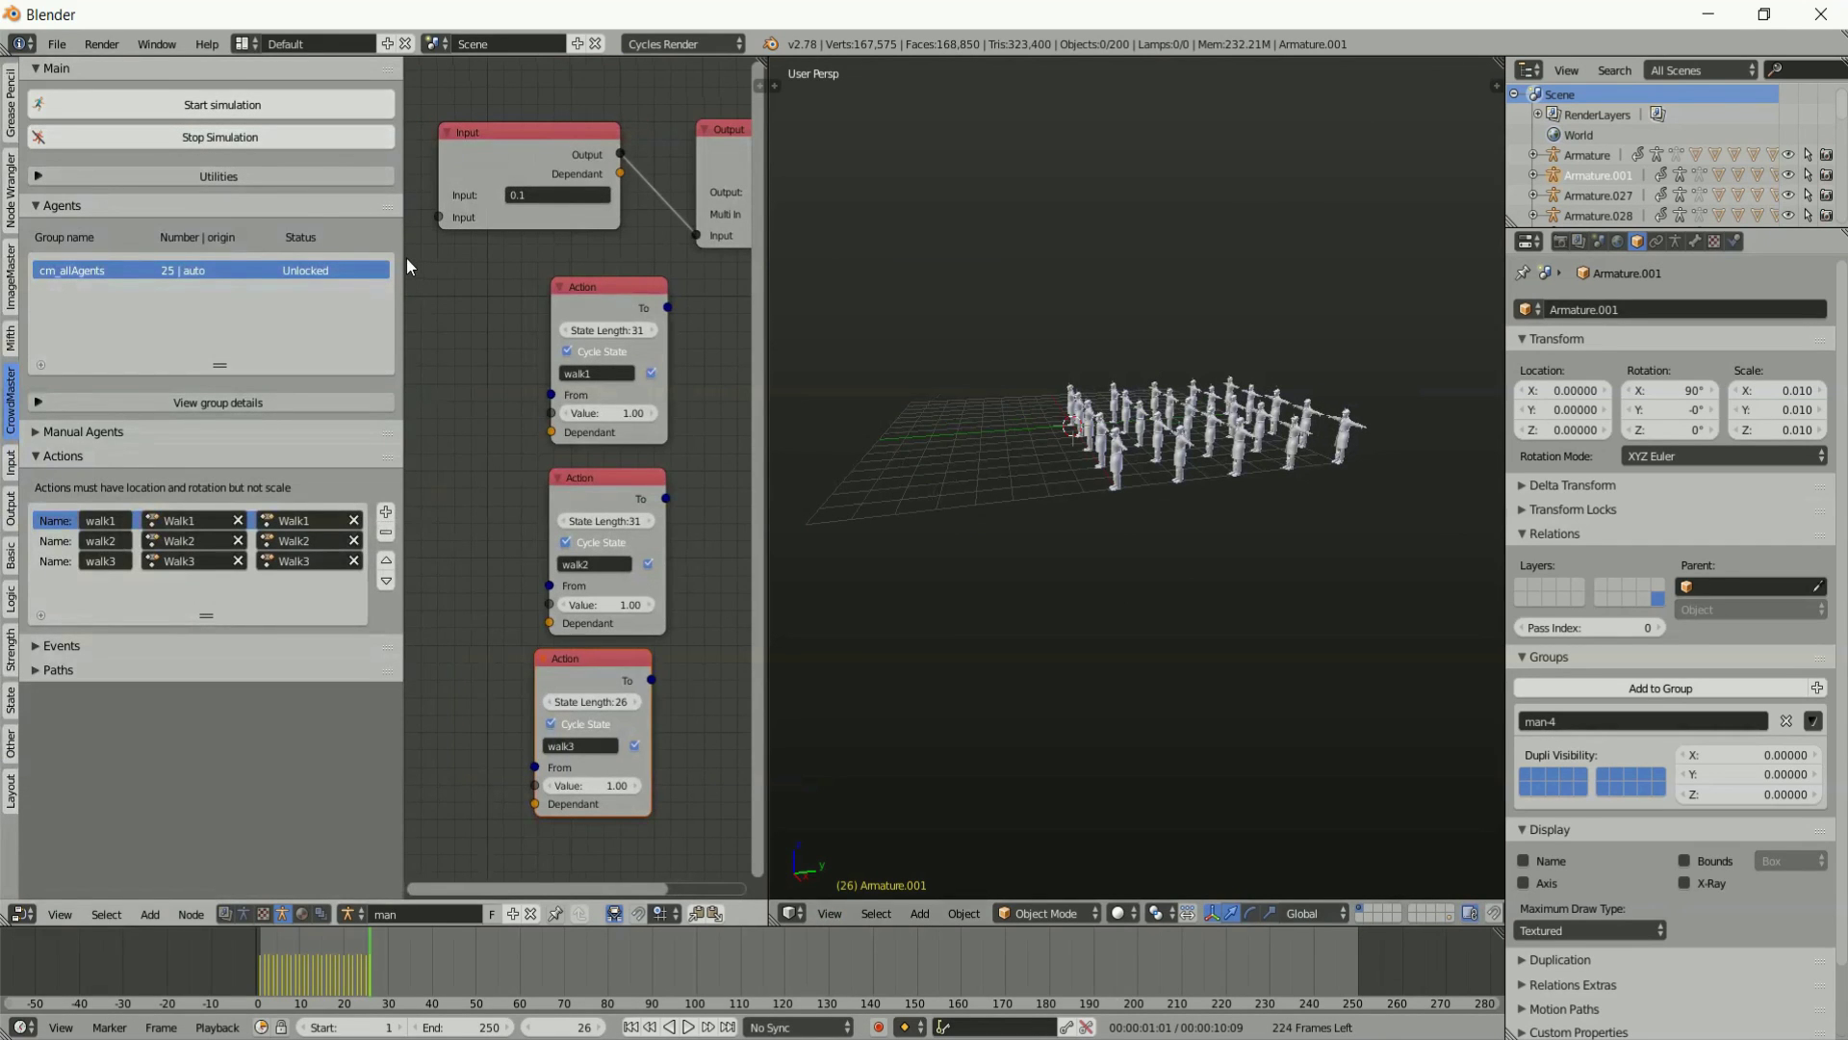
{"action": "left_click_drag", "start_coordinate": [406, 258], "coordinate": [179, 258]}
{"action": "left_click", "coordinate": [74, 96]}
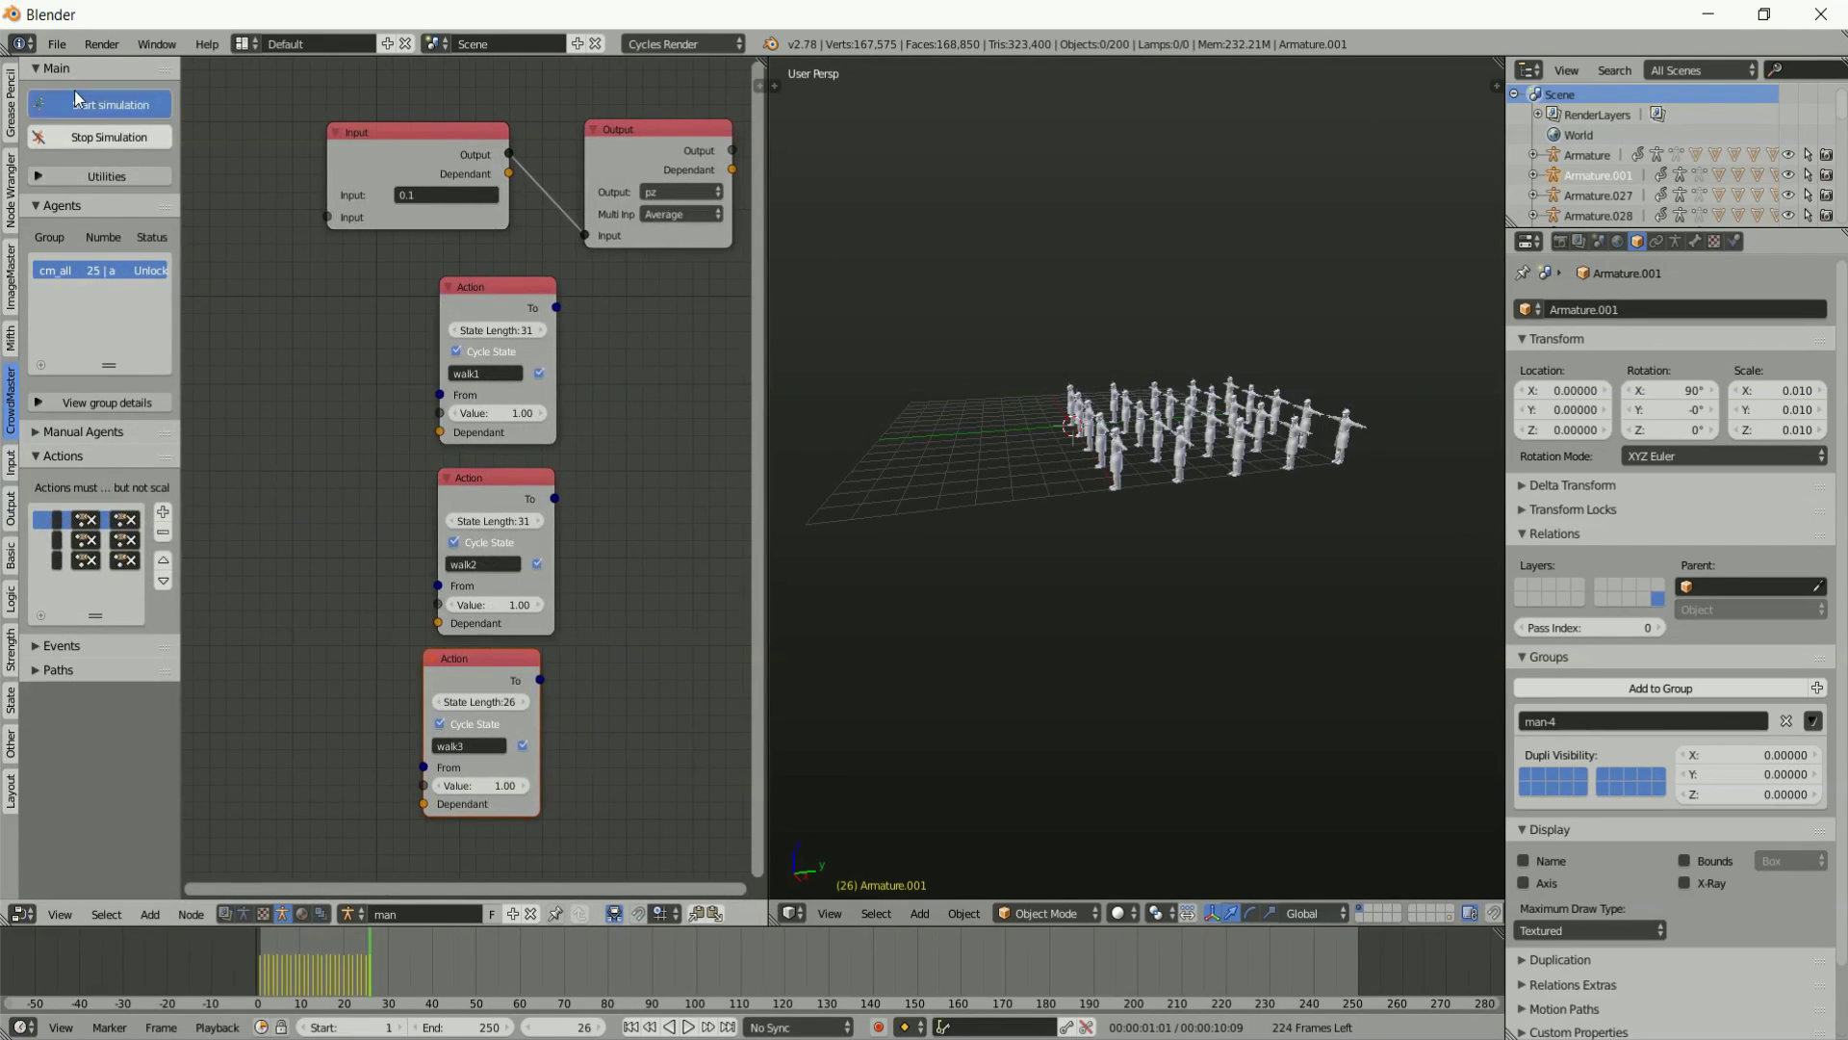
{"action": "left_click", "coordinate": [116, 142]}
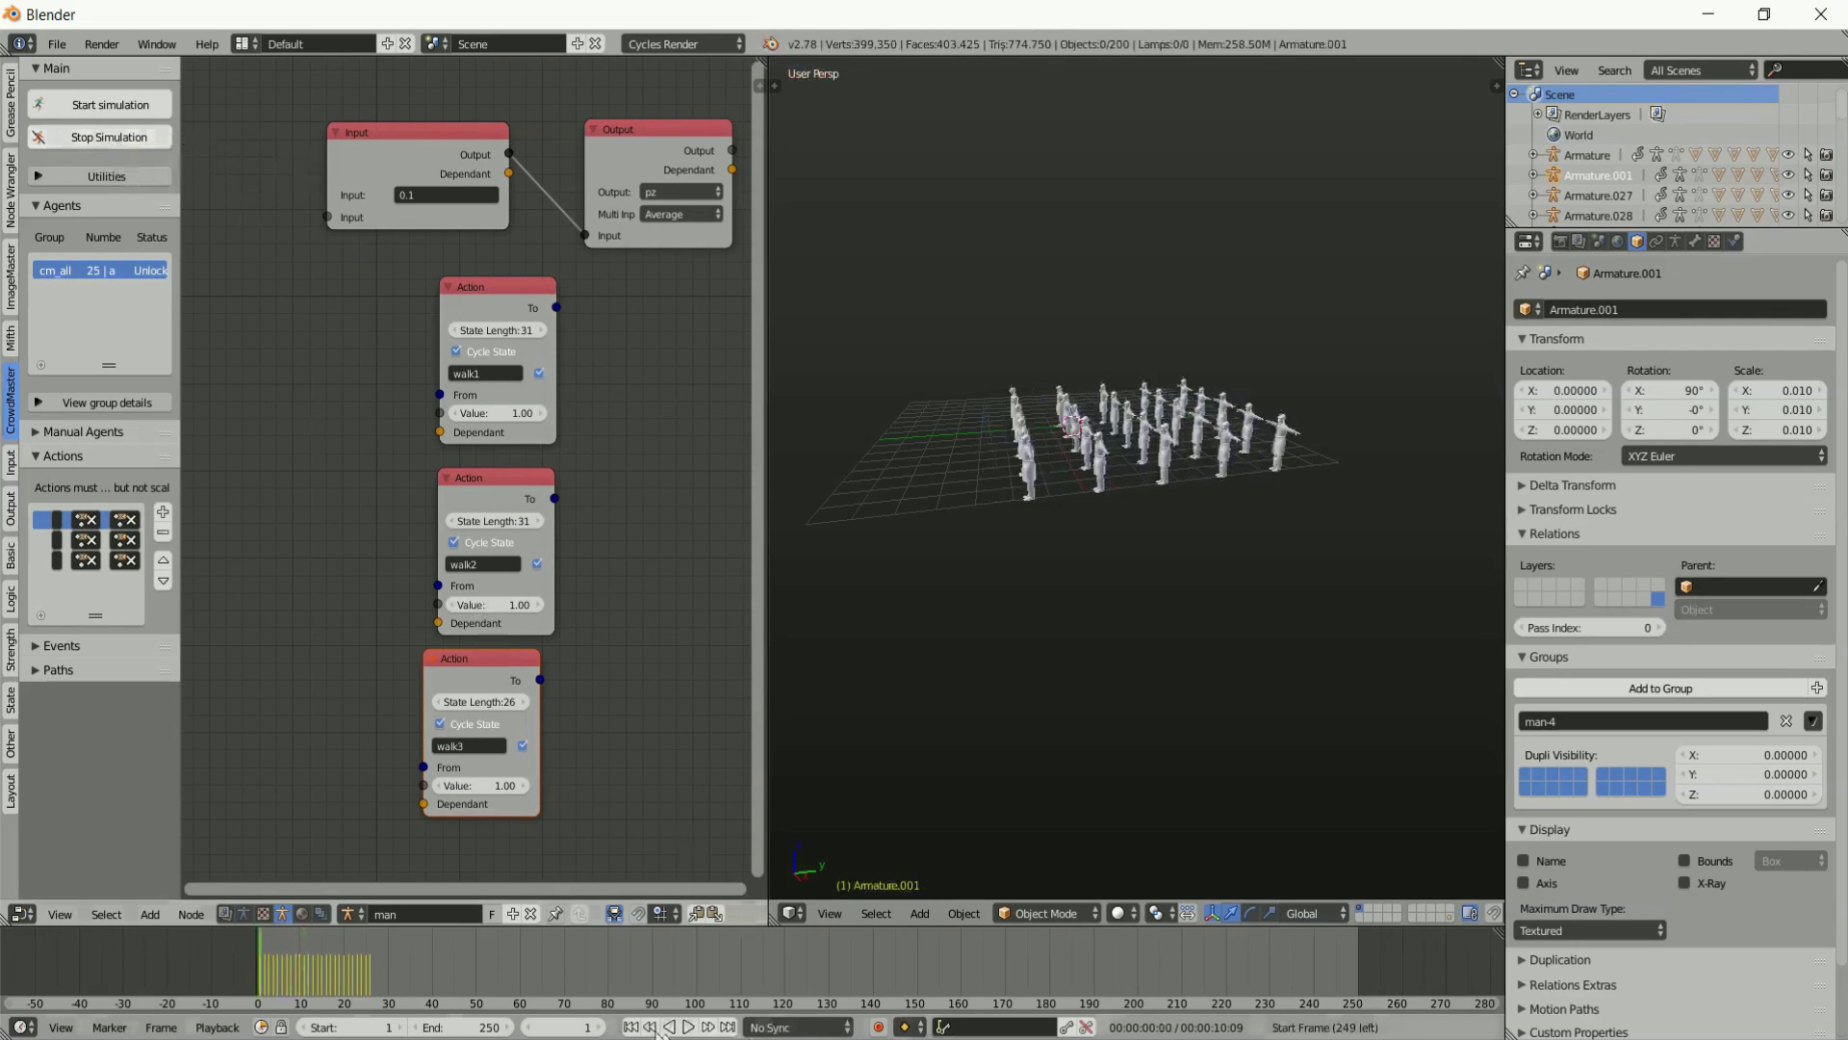
Add a Start node to the man node tree beside the Action nodes.
{"action": "key", "text": "t"}
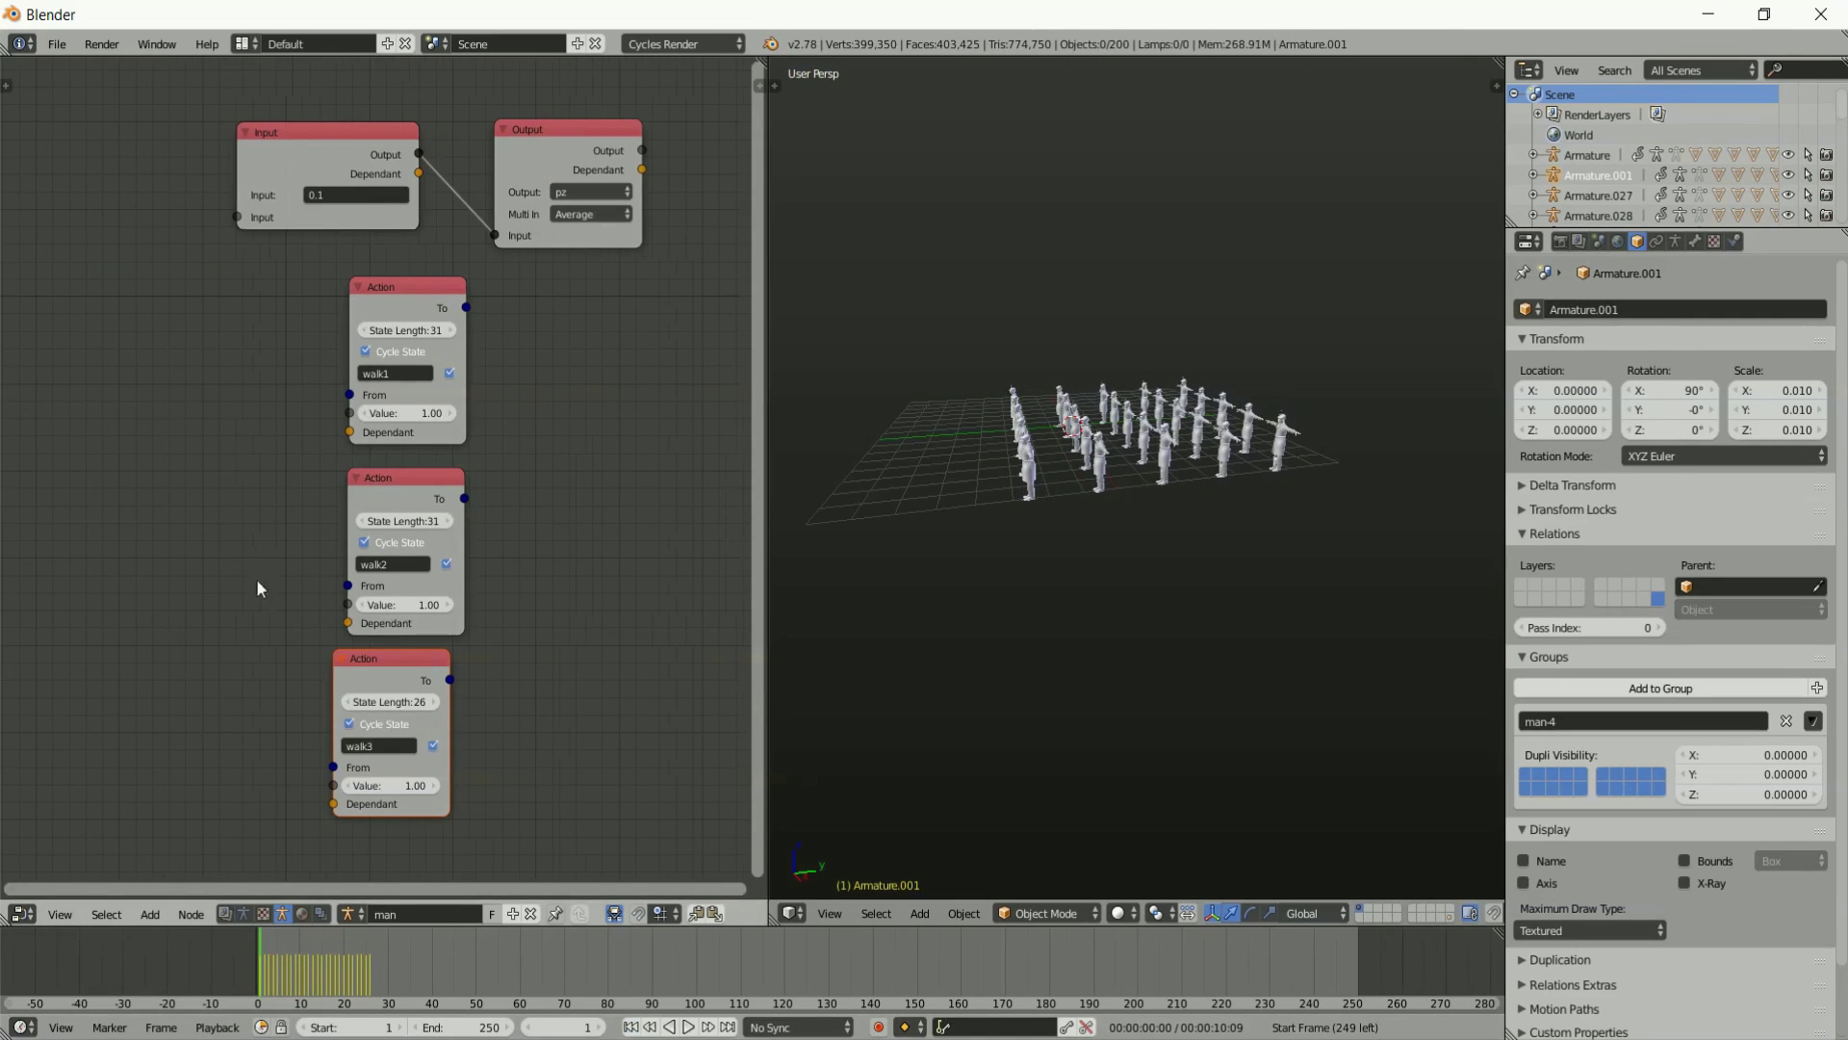
{"action": "scroll", "coordinate": [183, 589], "scroll_direction": "up", "scroll_amount": 3}
{"action": "middle_click_drag", "start_coordinate": [182, 590], "coordinate": [403, 575]}
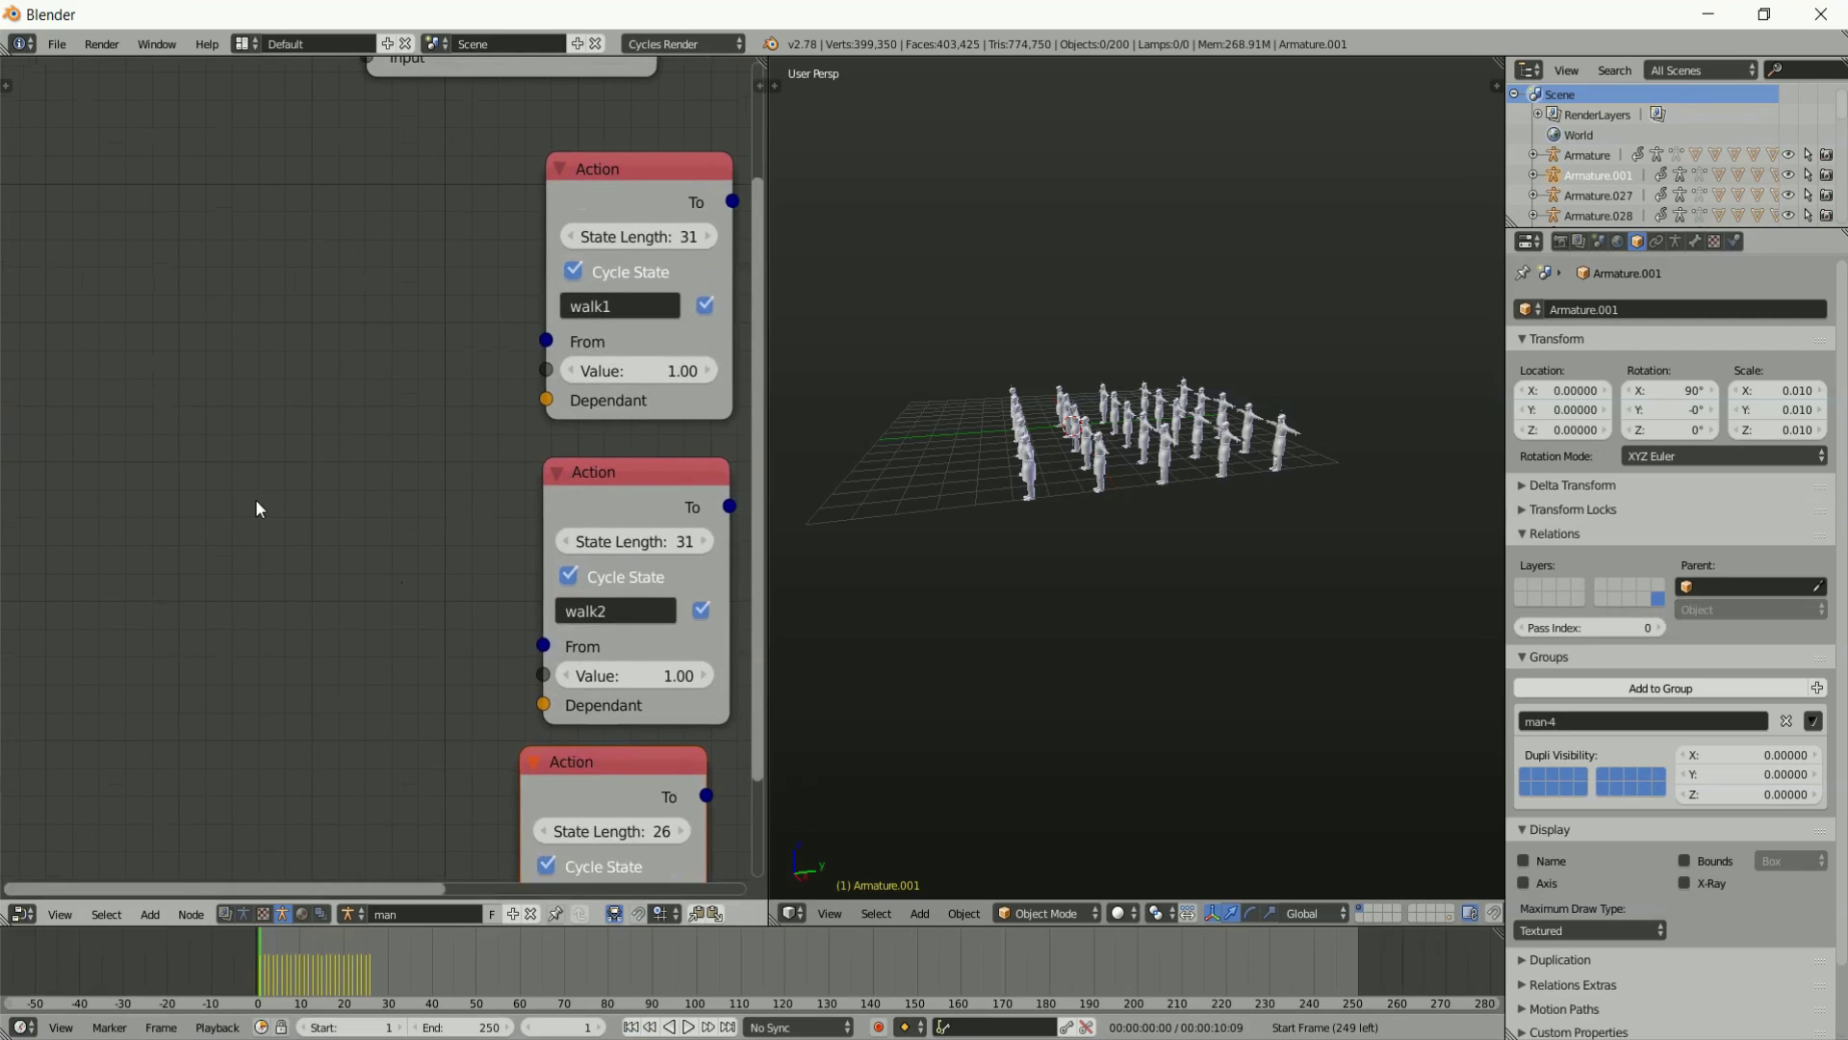
{"action": "key", "text": "shift+a"}
{"action": "mouse_move", "coordinate": [252, 499]}
{"action": "left_click", "coordinate": [373, 499]}
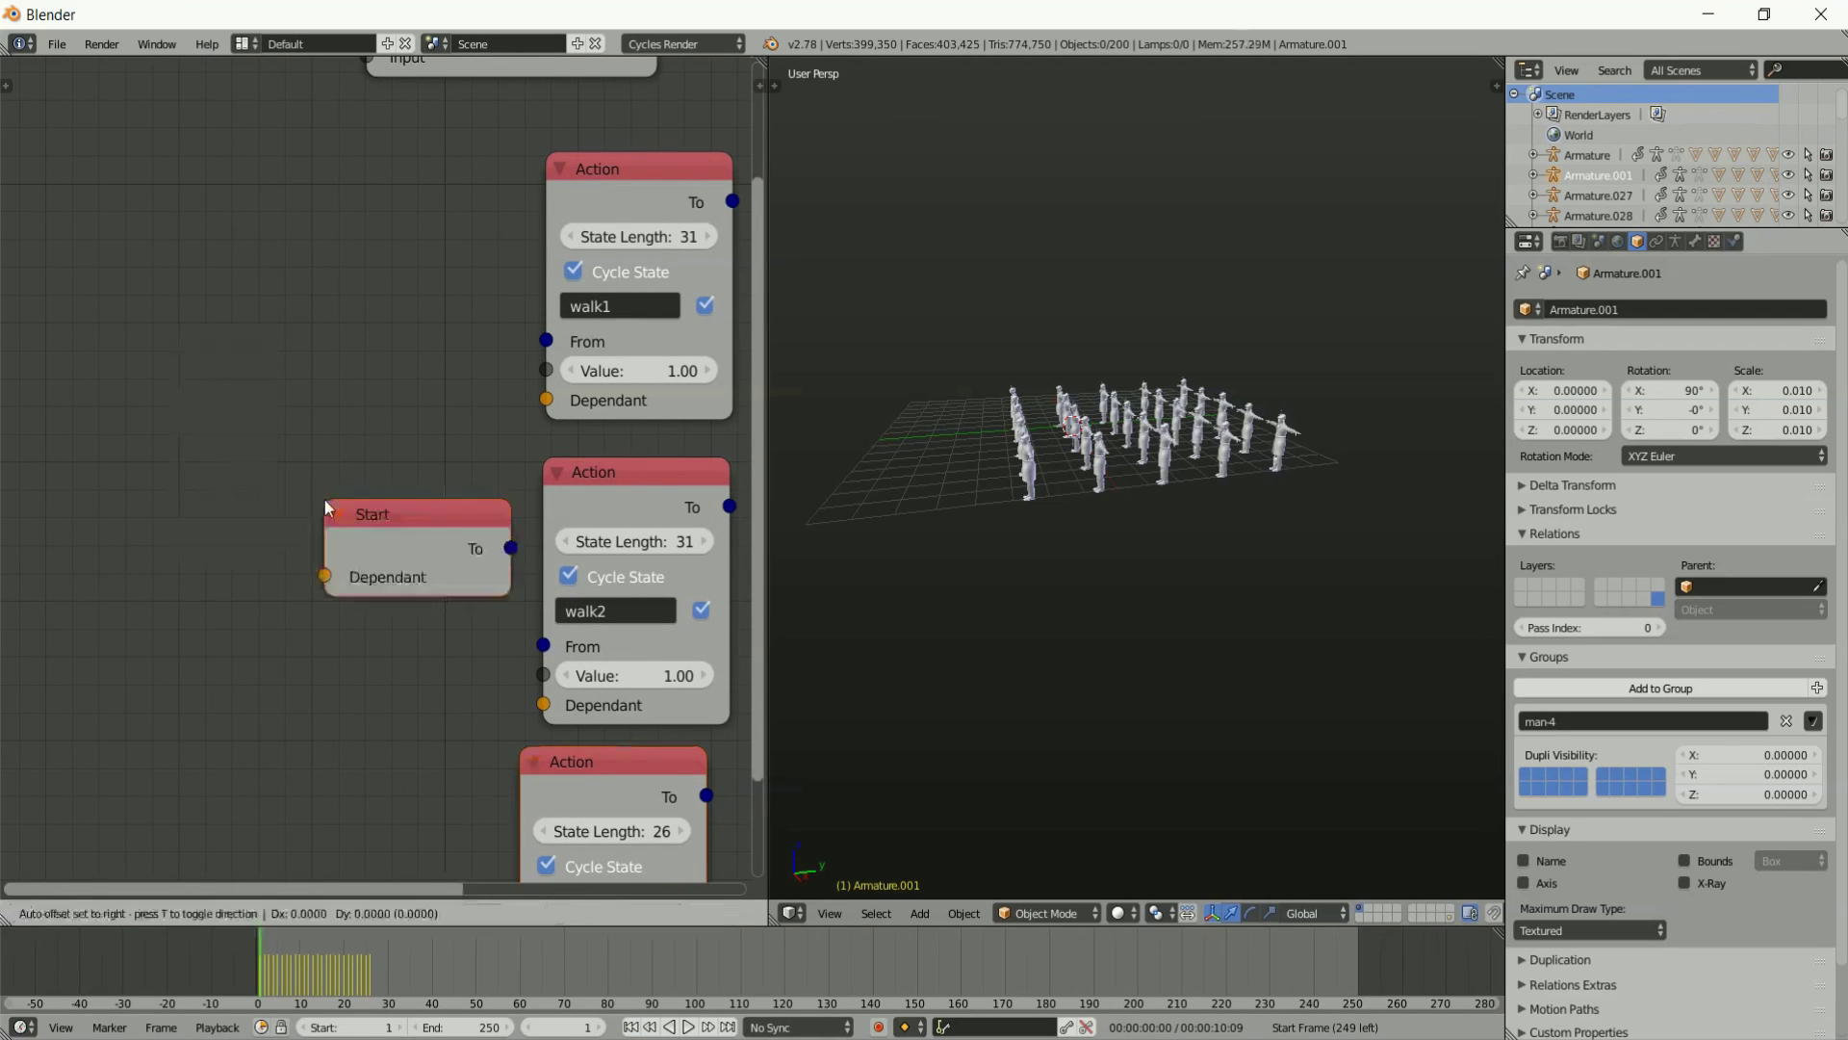
{"action": "key", "text": "Escape"}
Position the Start node closer to the Action nodes and connect its To output to the walk1 node's From input.
{"action": "middle_click_drag", "start_coordinate": [195, 470], "coordinate": [527, 487]}
{"action": "scroll", "coordinate": [527, 486], "scroll_direction": "down", "scroll_amount": 3}
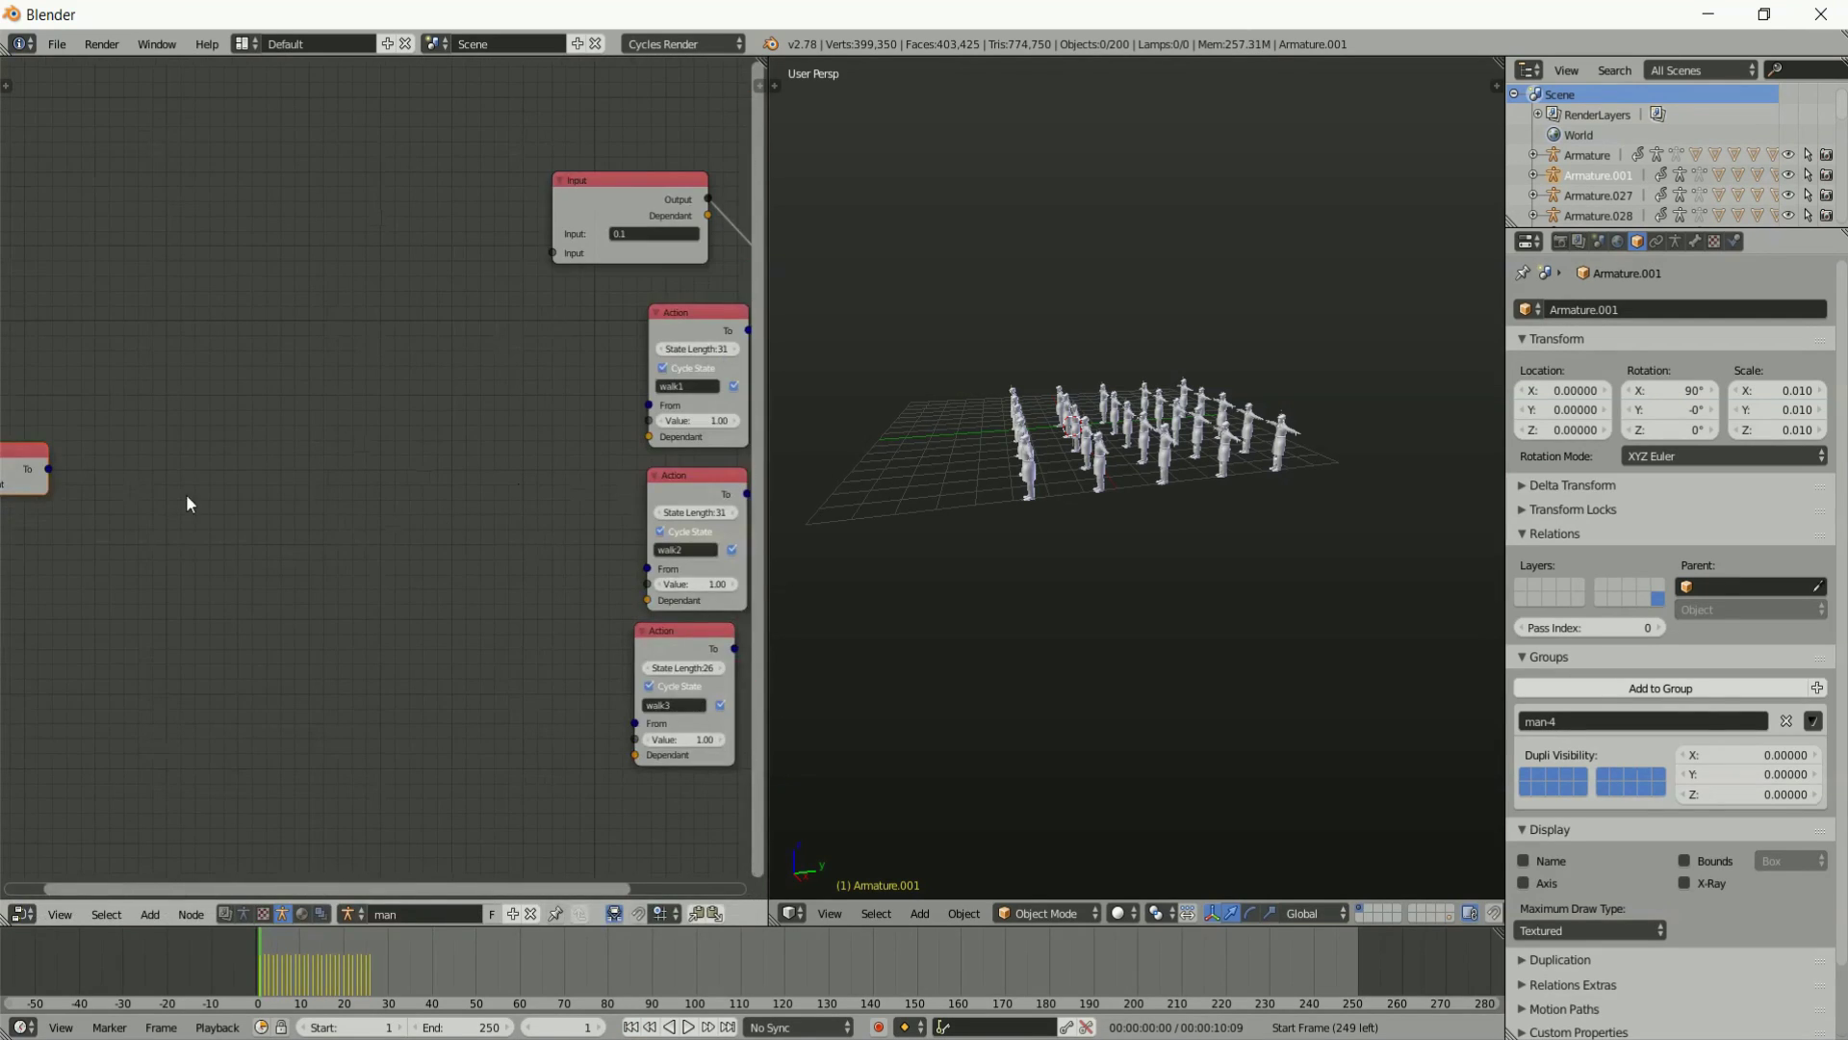
{"action": "key", "text": "g"}
{"action": "left_click", "coordinate": [573, 552]}
{"action": "scroll", "coordinate": [573, 551], "scroll_direction": "up", "scroll_amount": 2}
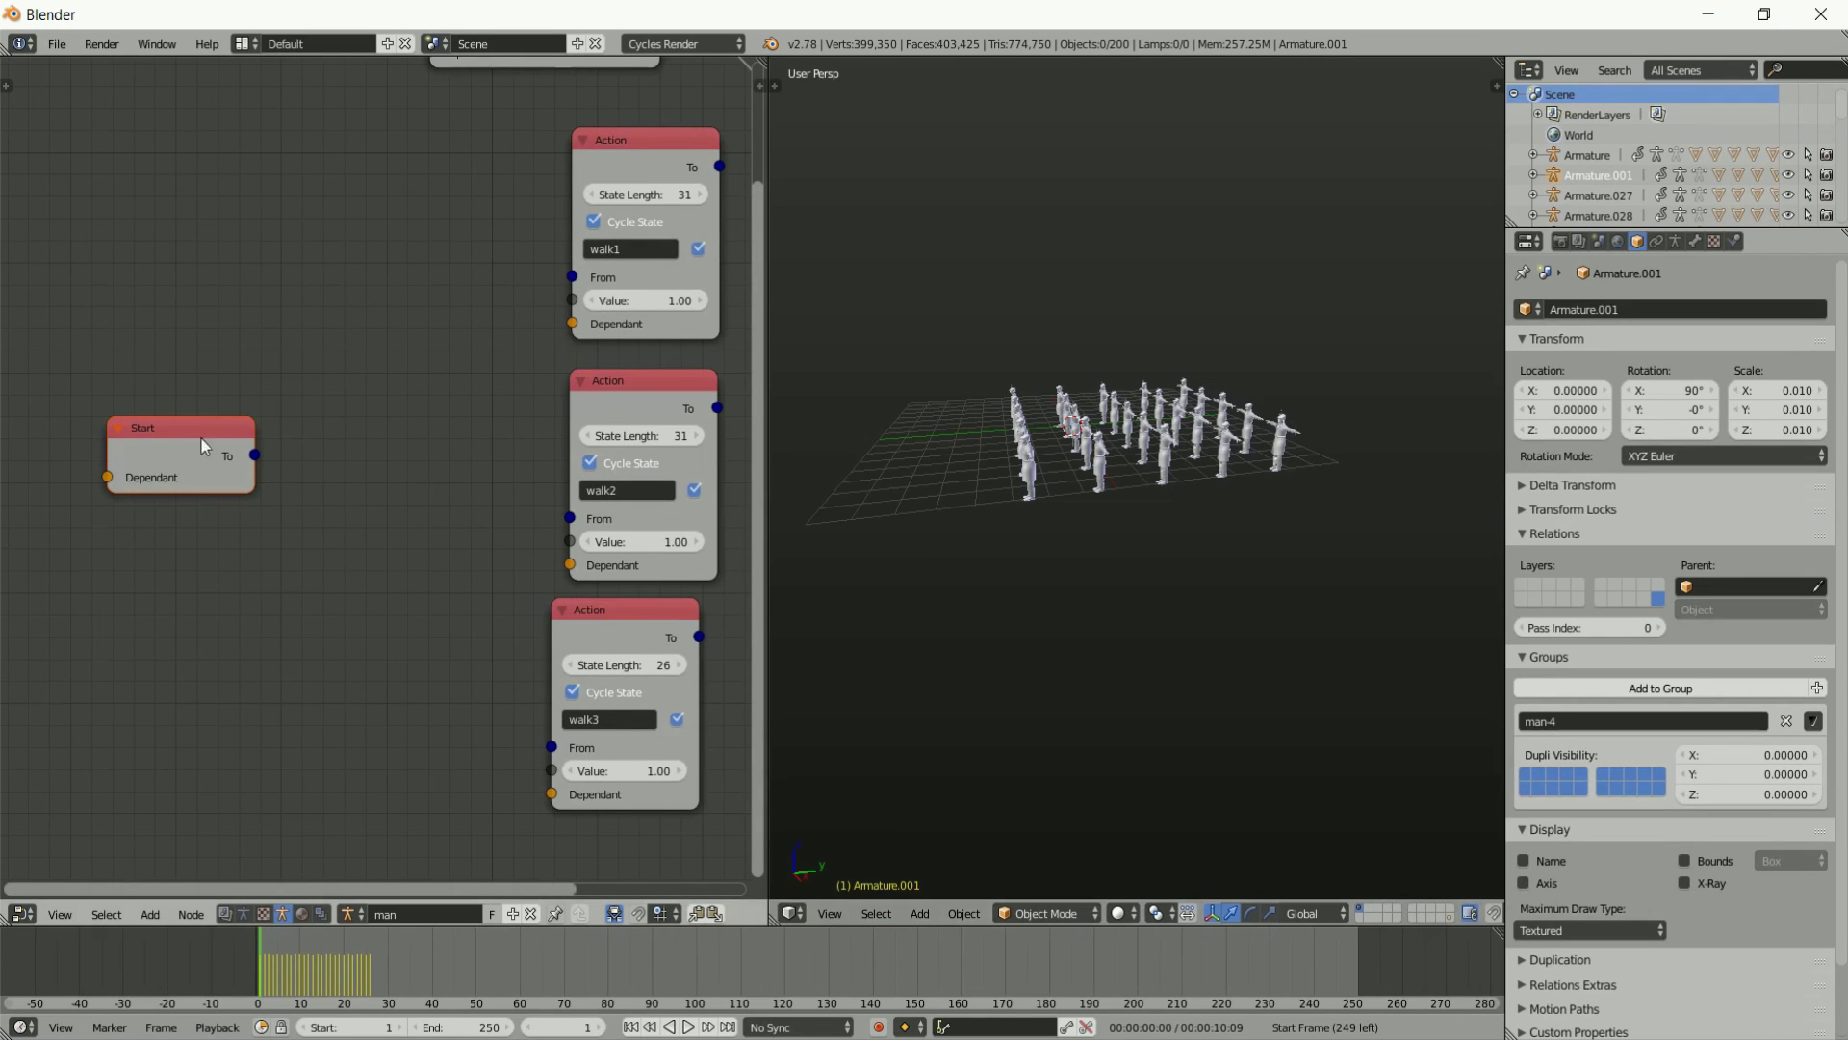
{"action": "left_click_drag", "start_coordinate": [255, 456], "coordinate": [572, 277]}
Run the crowd simulation with the Start node linked to walk1, stop it and replay the animation from frame 1.
{"action": "key", "text": "t"}
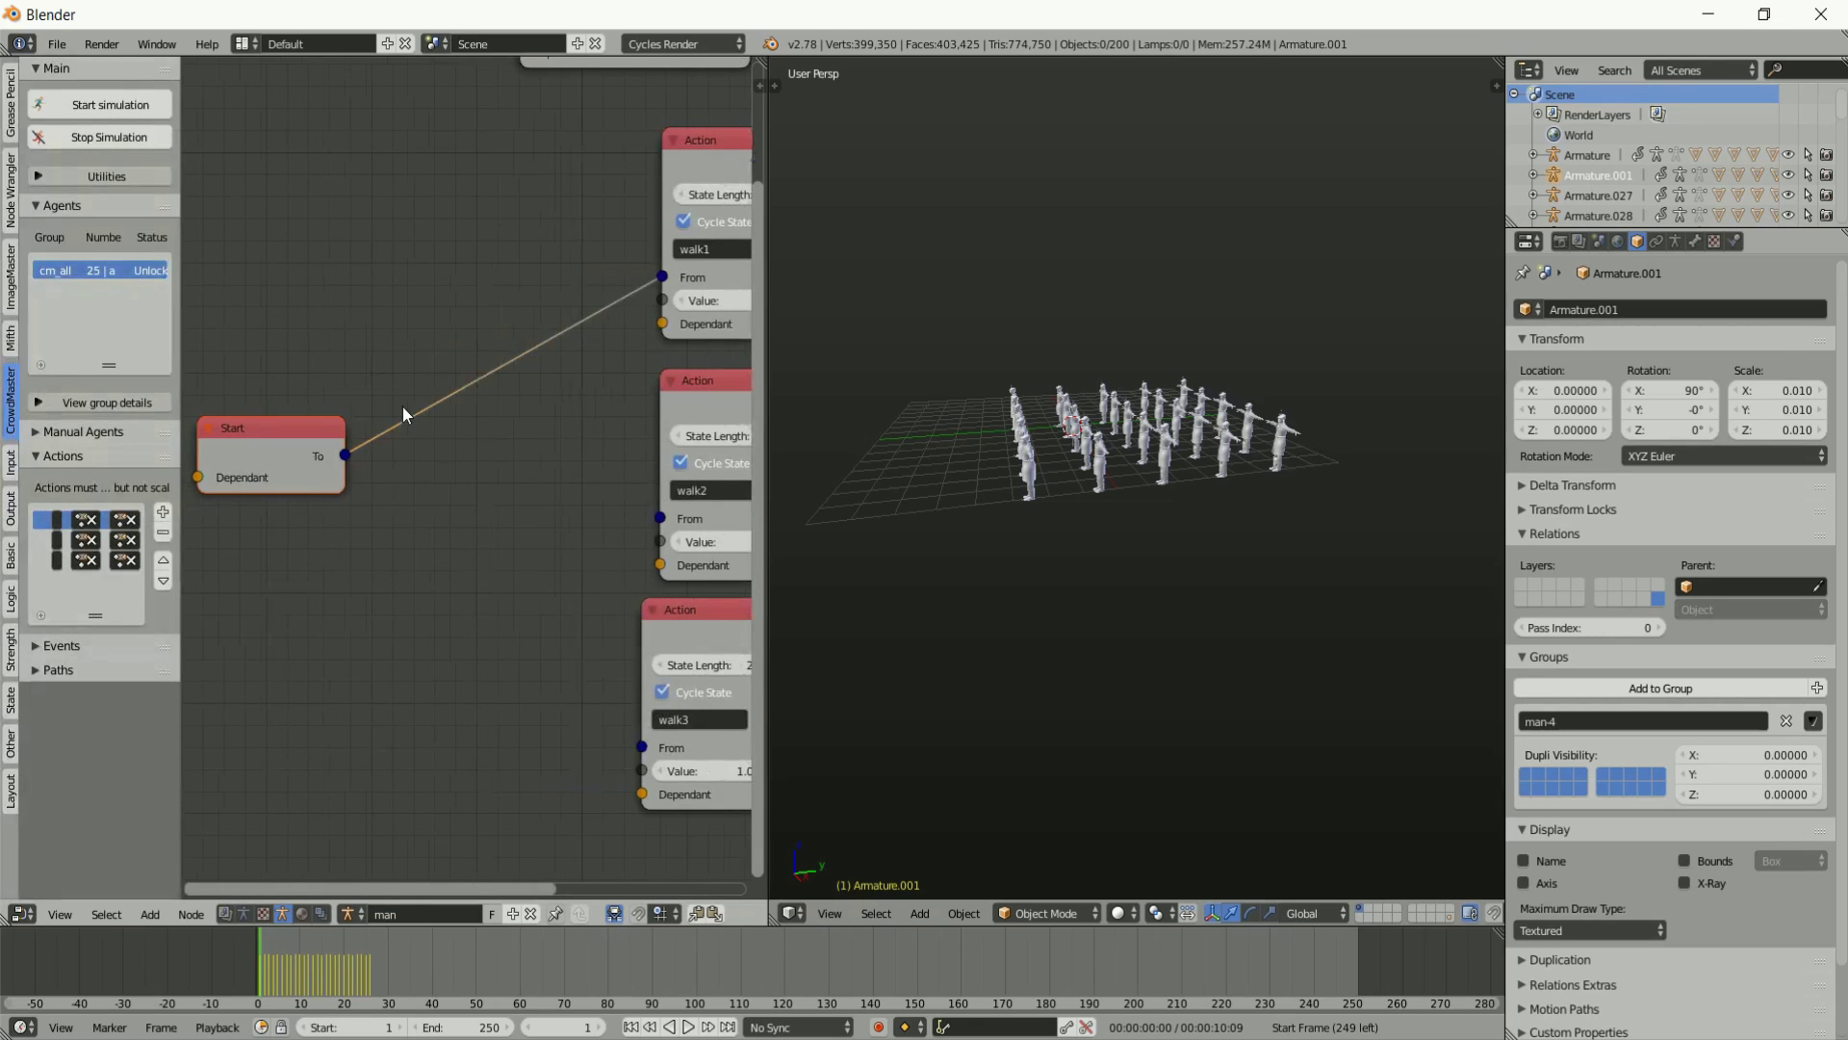
{"action": "left_click", "coordinate": [97, 104]}
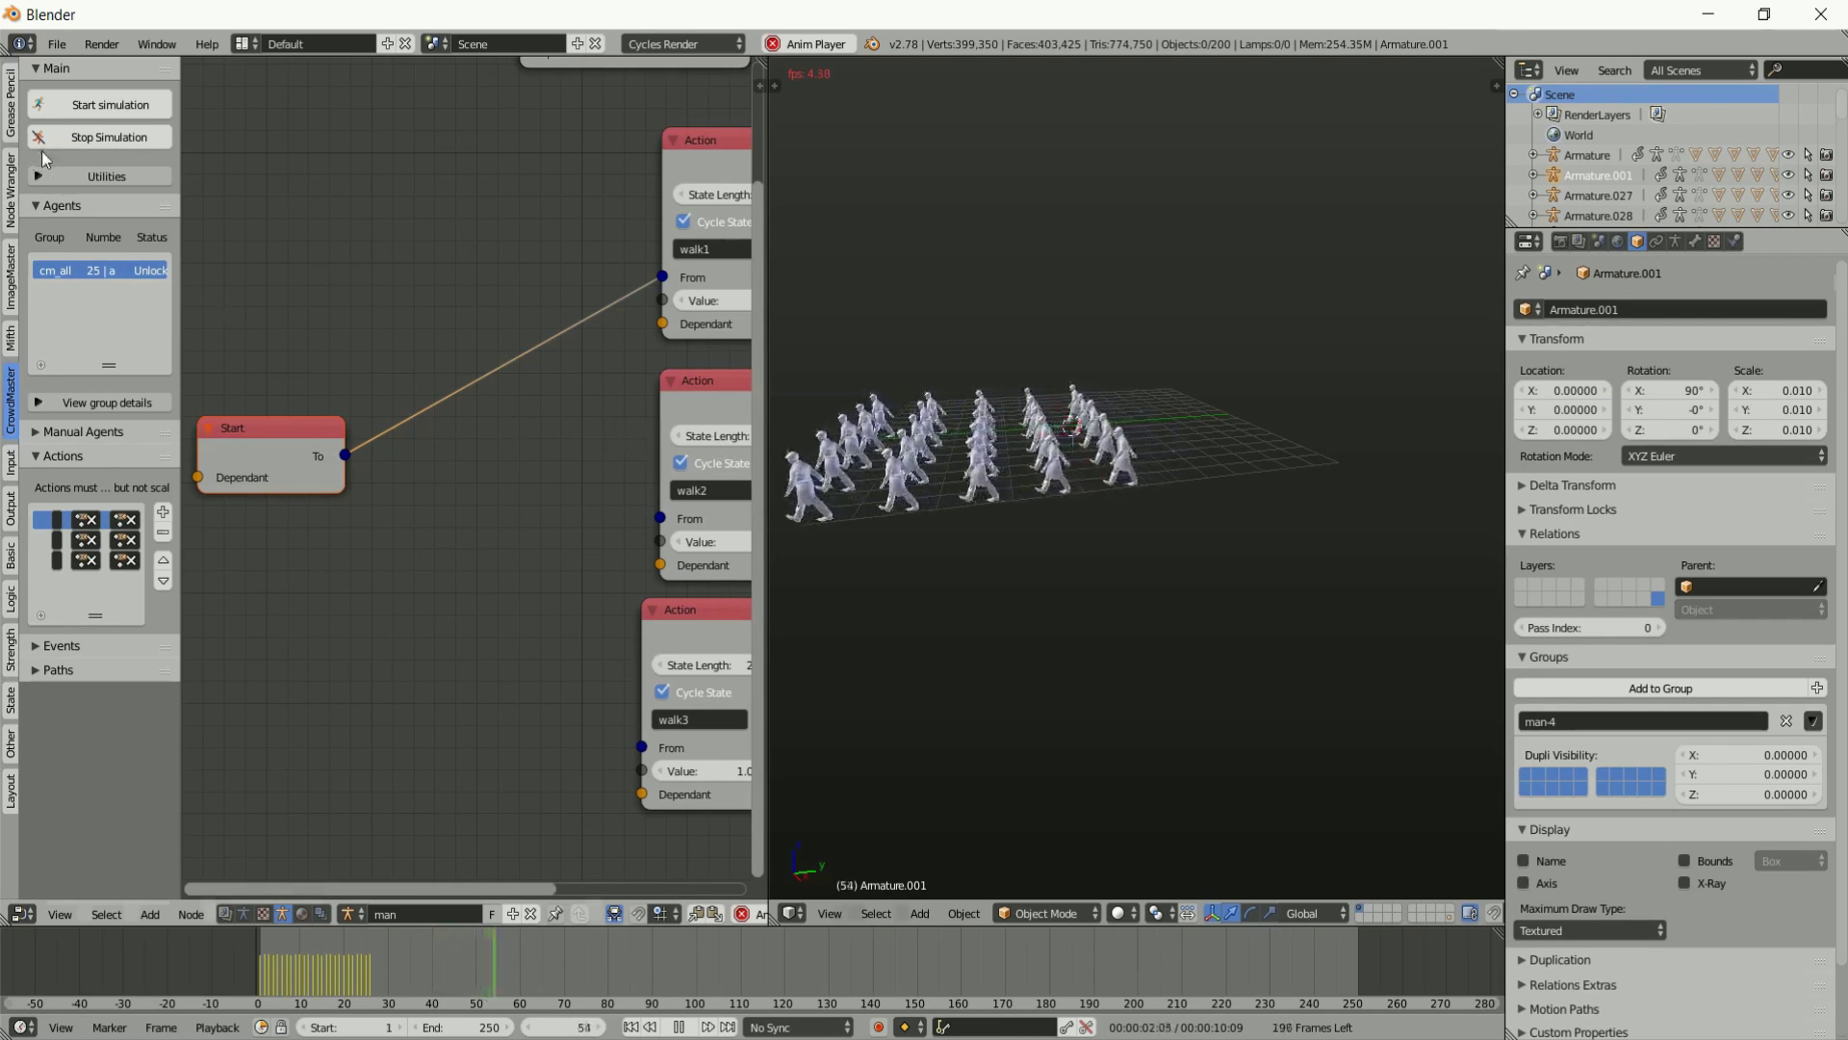
{"action": "left_click", "coordinate": [106, 139]}
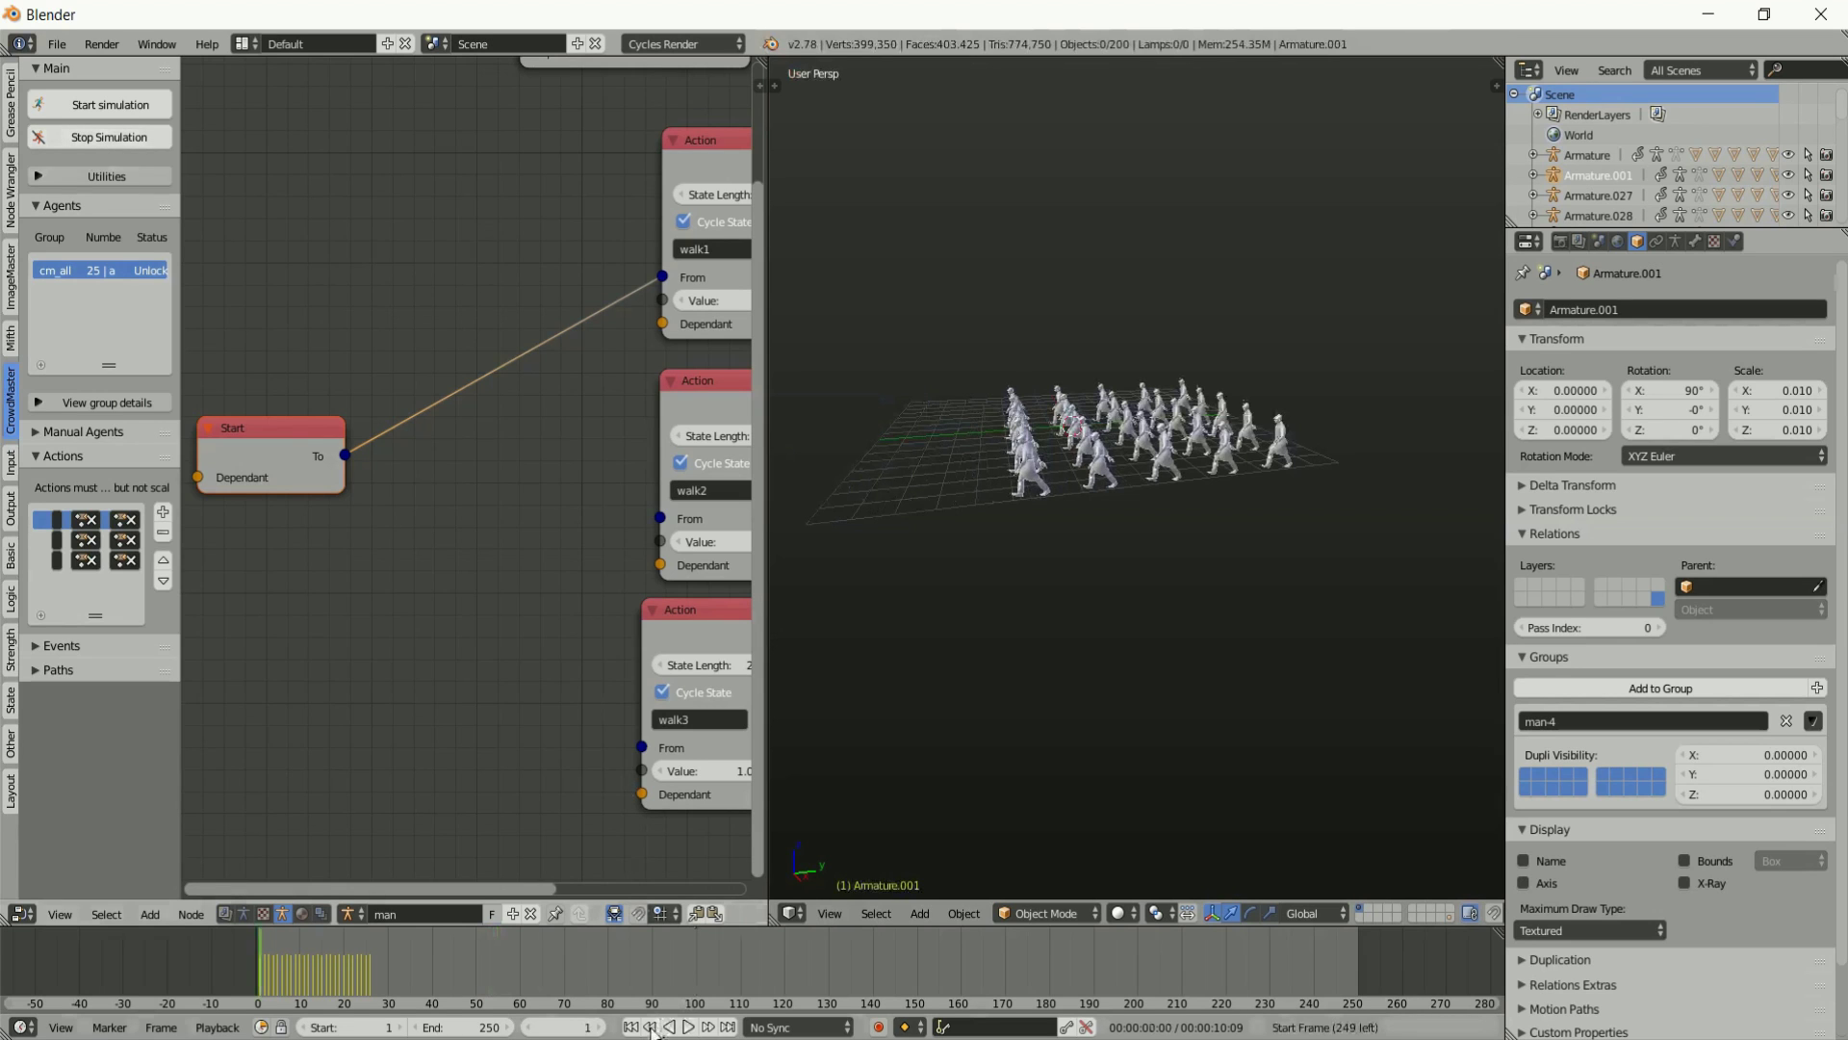
{"action": "key", "text": "alt+a"}
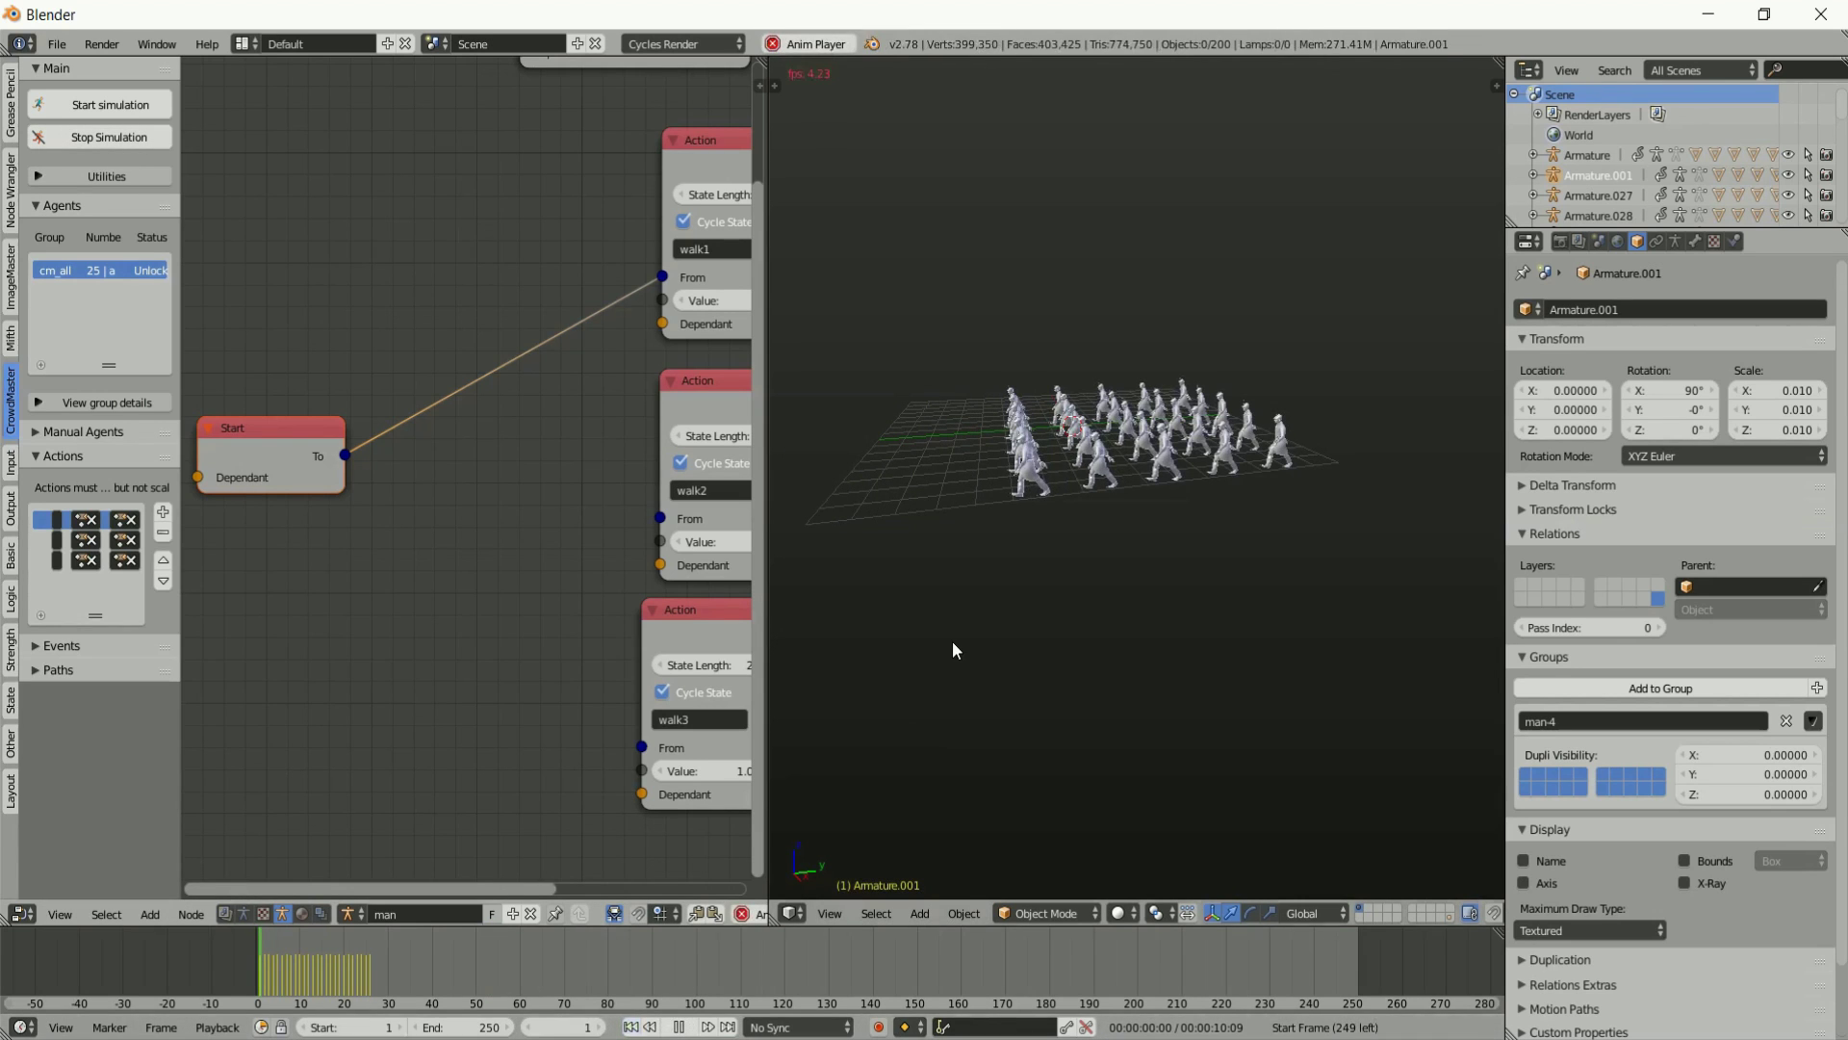
{"action": "left_click", "coordinate": [679, 1027]}
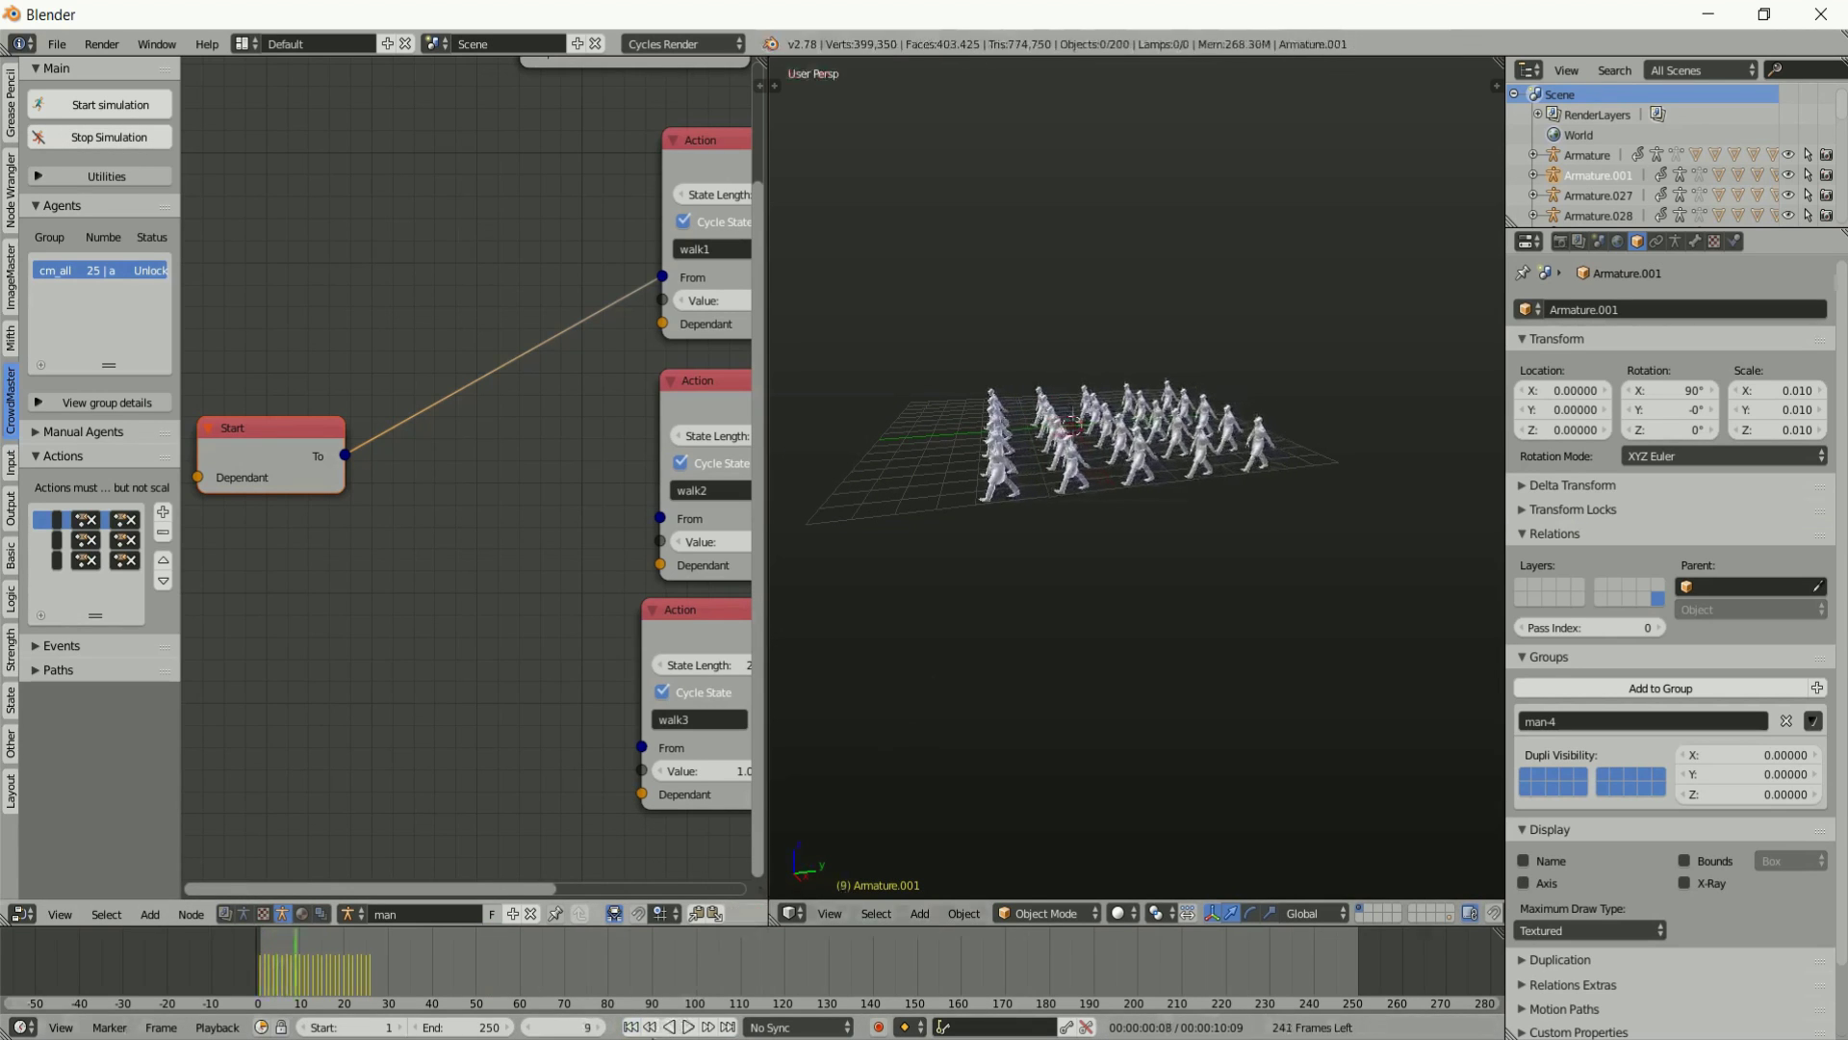
Try linking the Start node's To output to walk2's From input, run and stop the crowd simulation, and cut that link.
{"action": "left_click", "coordinate": [631, 1028]}
{"action": "scroll", "coordinate": [1069, 462], "scroll_direction": "up", "scroll_amount": 4}
{"action": "middle_click_drag", "start_coordinate": [1069, 443], "coordinate": [1233, 408]}
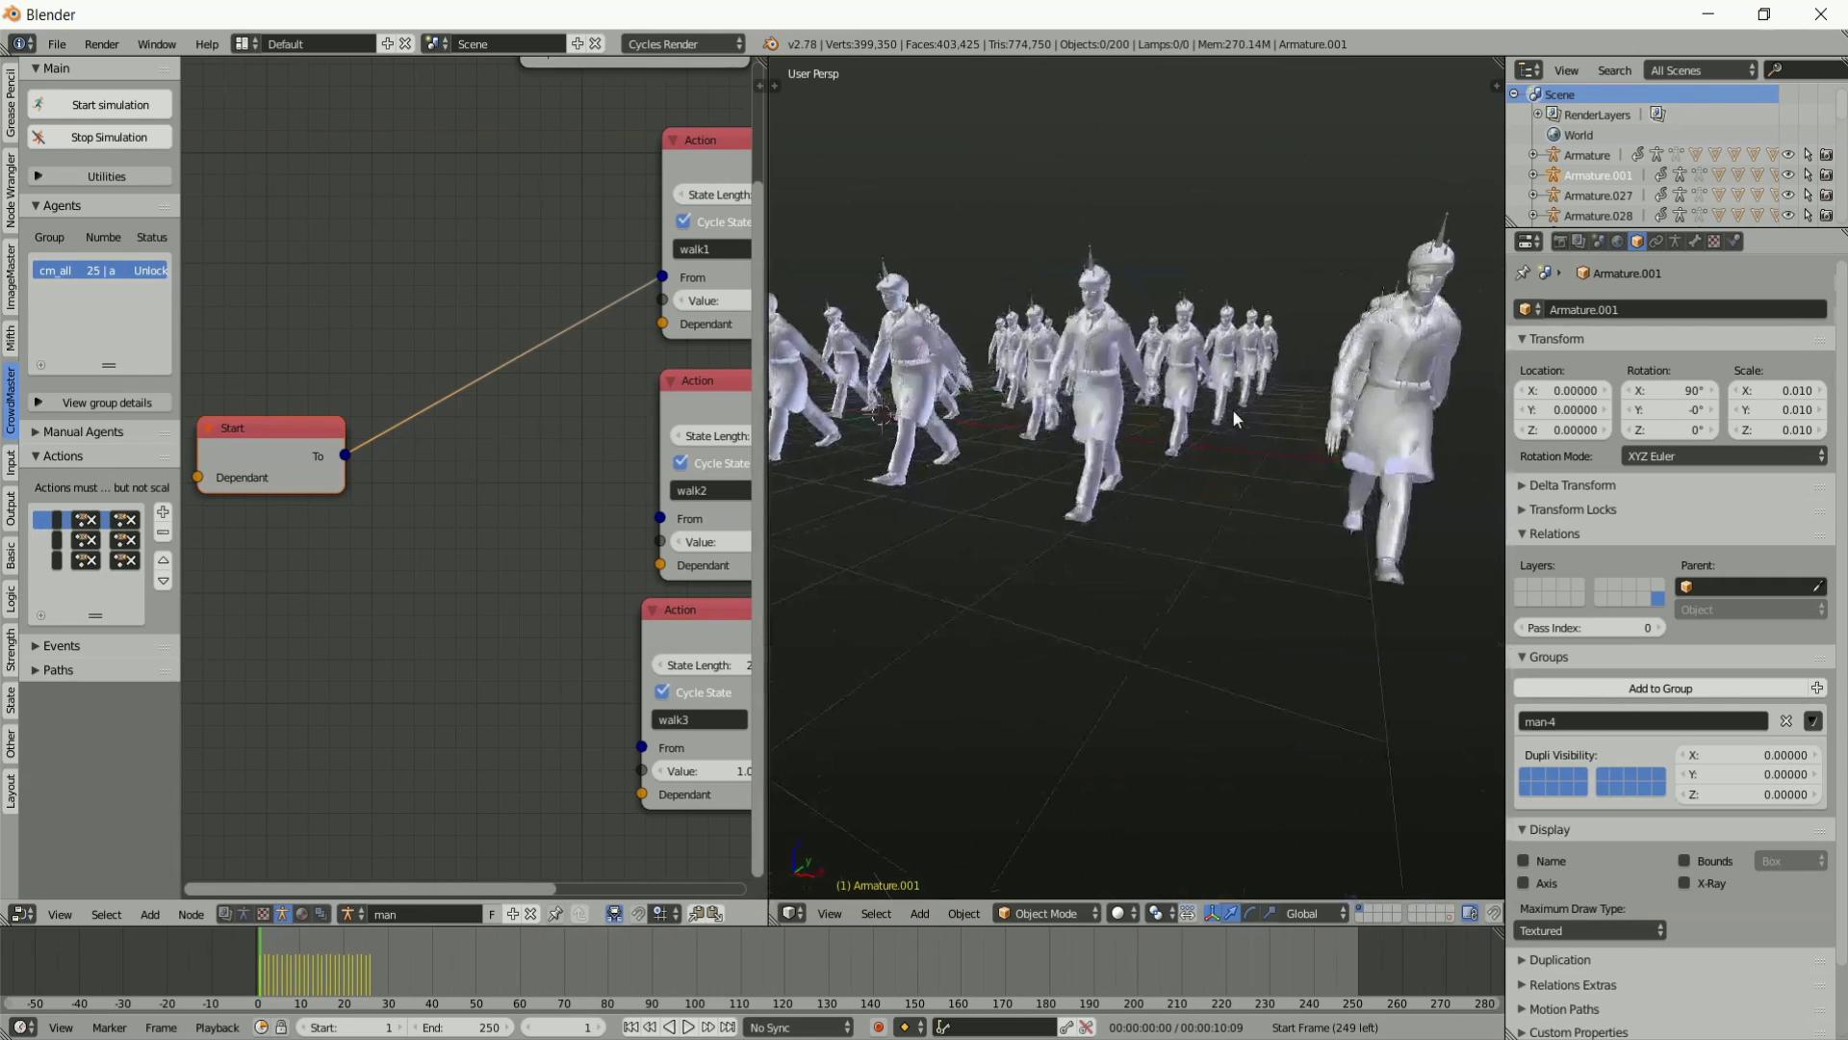
{"action": "middle_click_drag", "start_coordinate": [518, 547], "coordinate": [466, 556]}
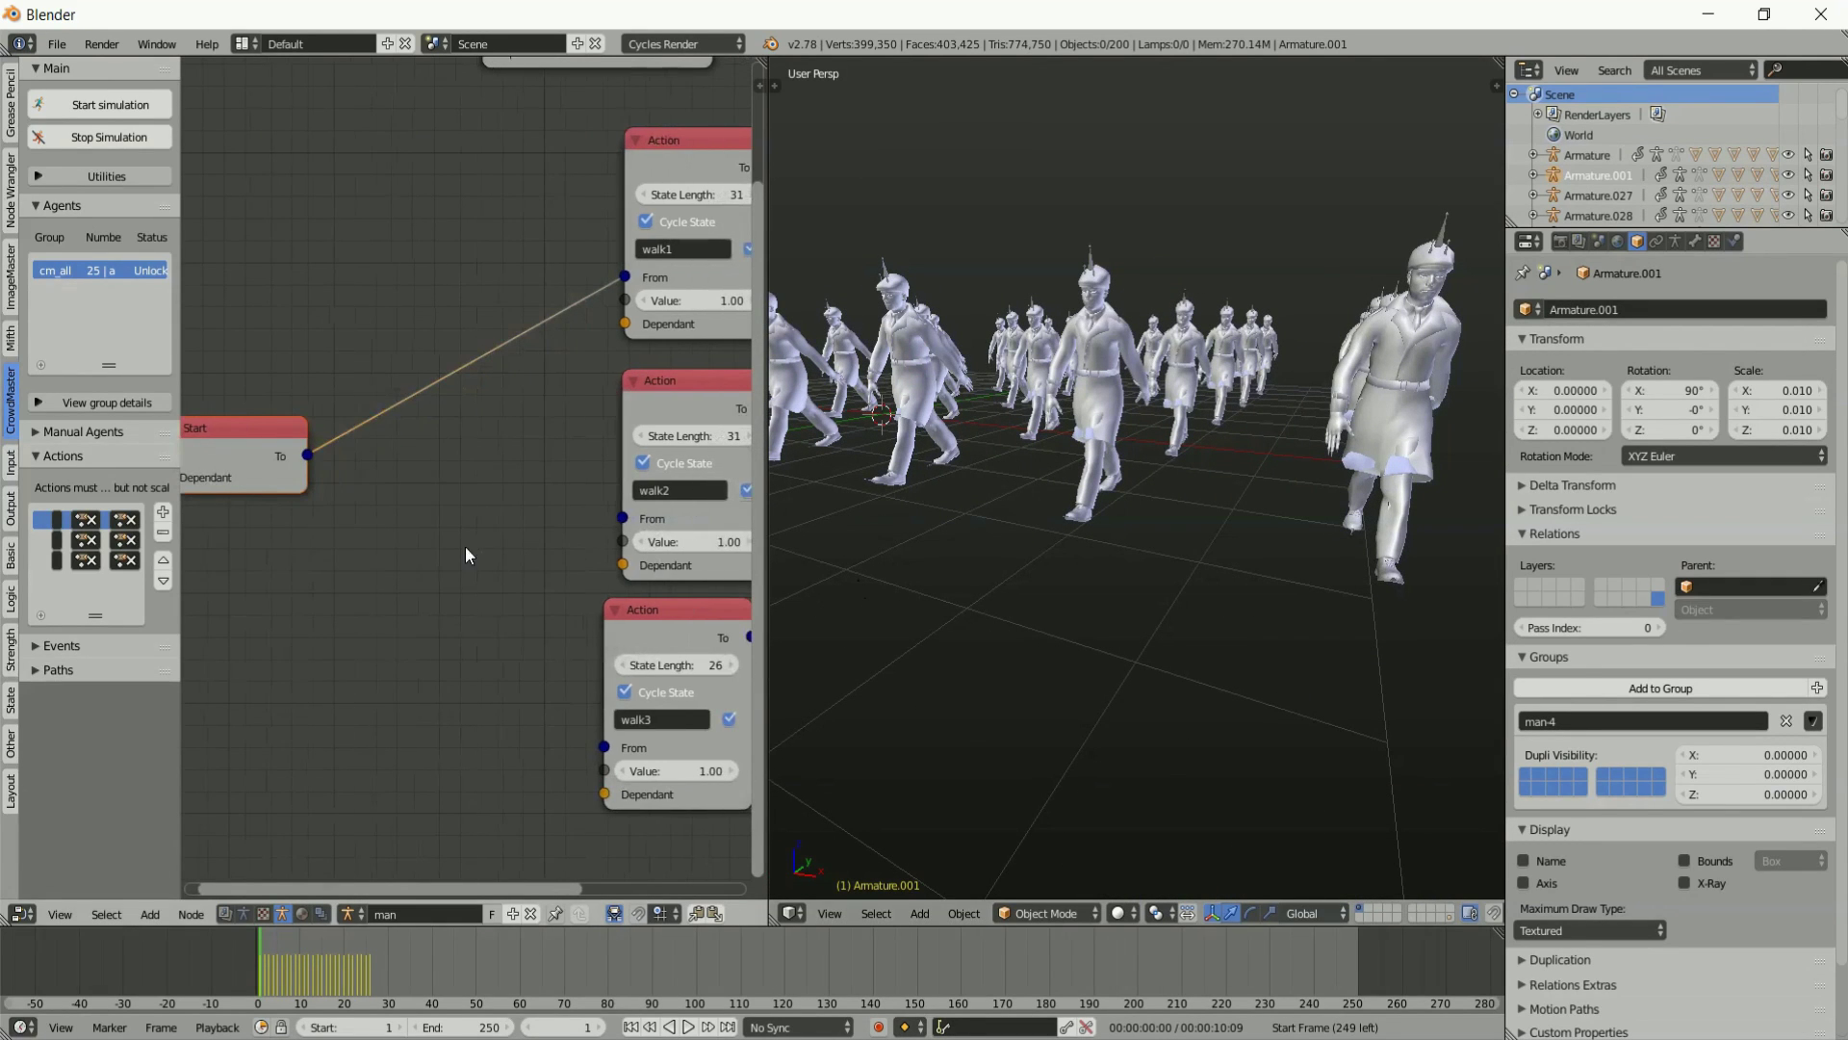
{"action": "left_click_drag", "start_coordinate": [308, 460], "coordinate": [623, 518]}
{"action": "left_click", "coordinate": [82, 108]}
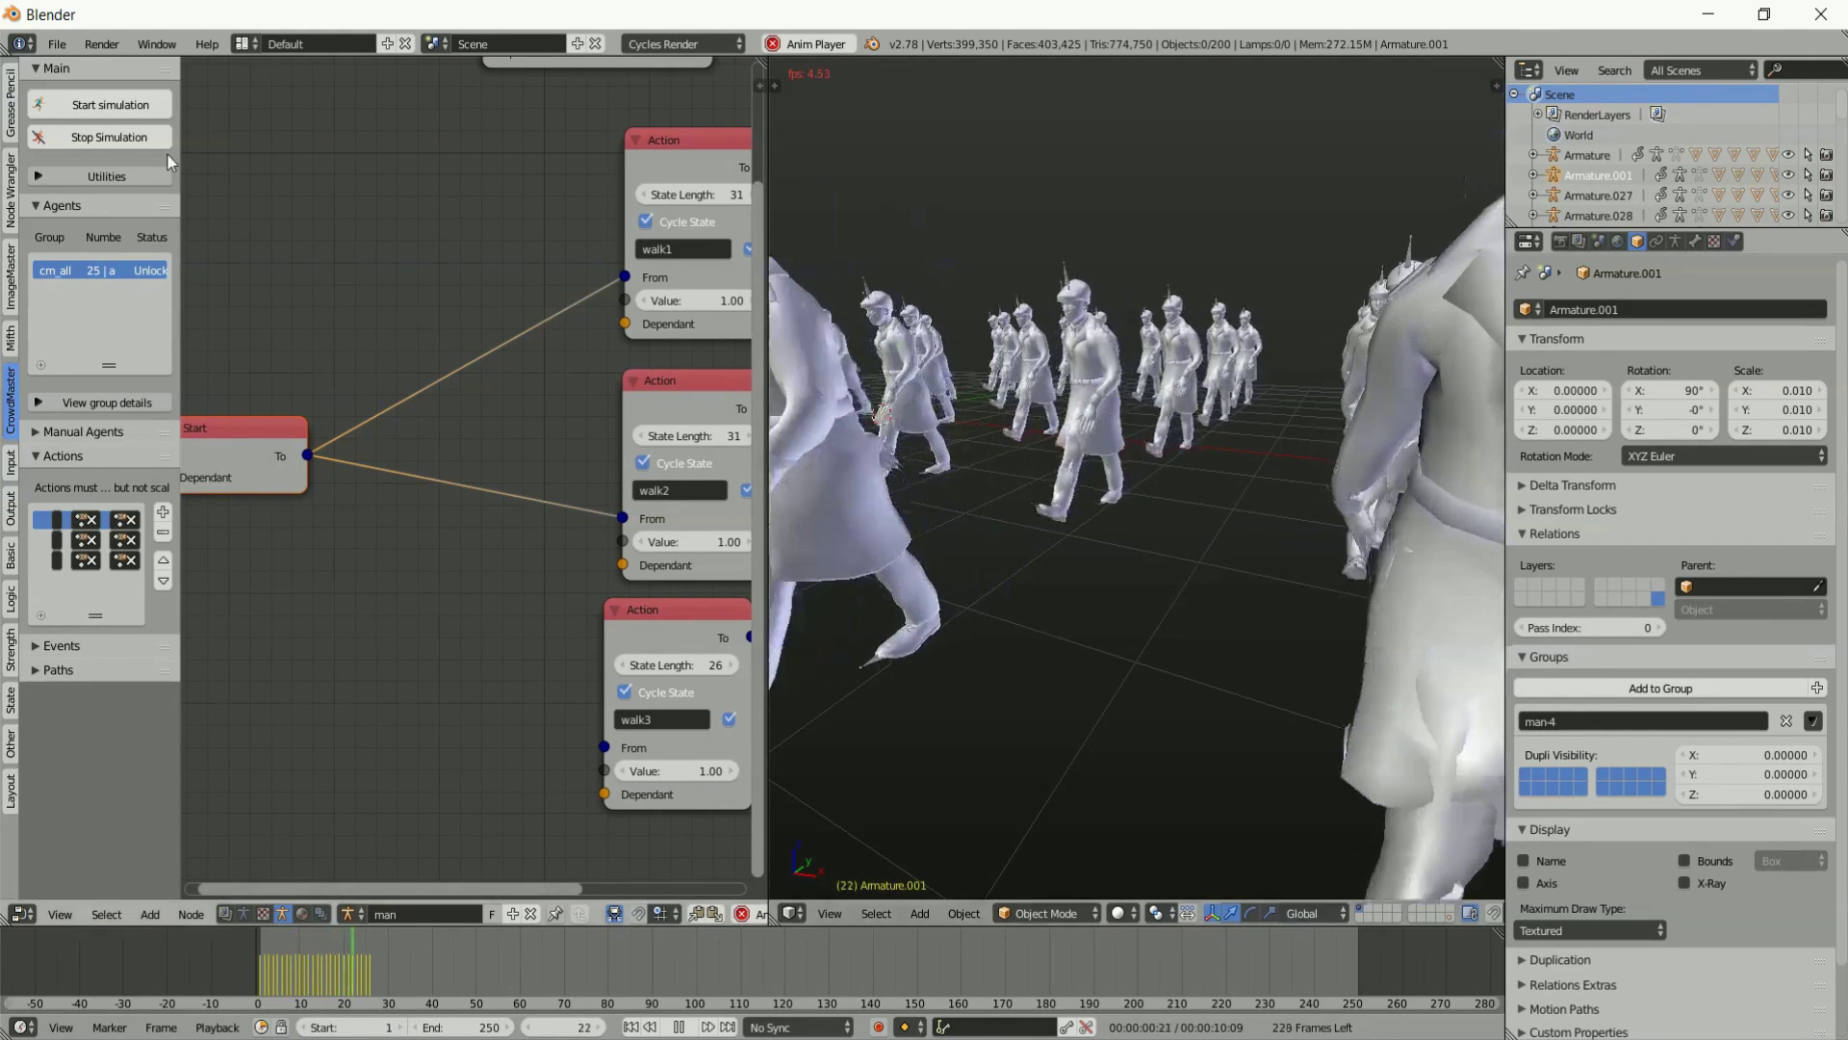
{"action": "left_click", "coordinate": [128, 143]}
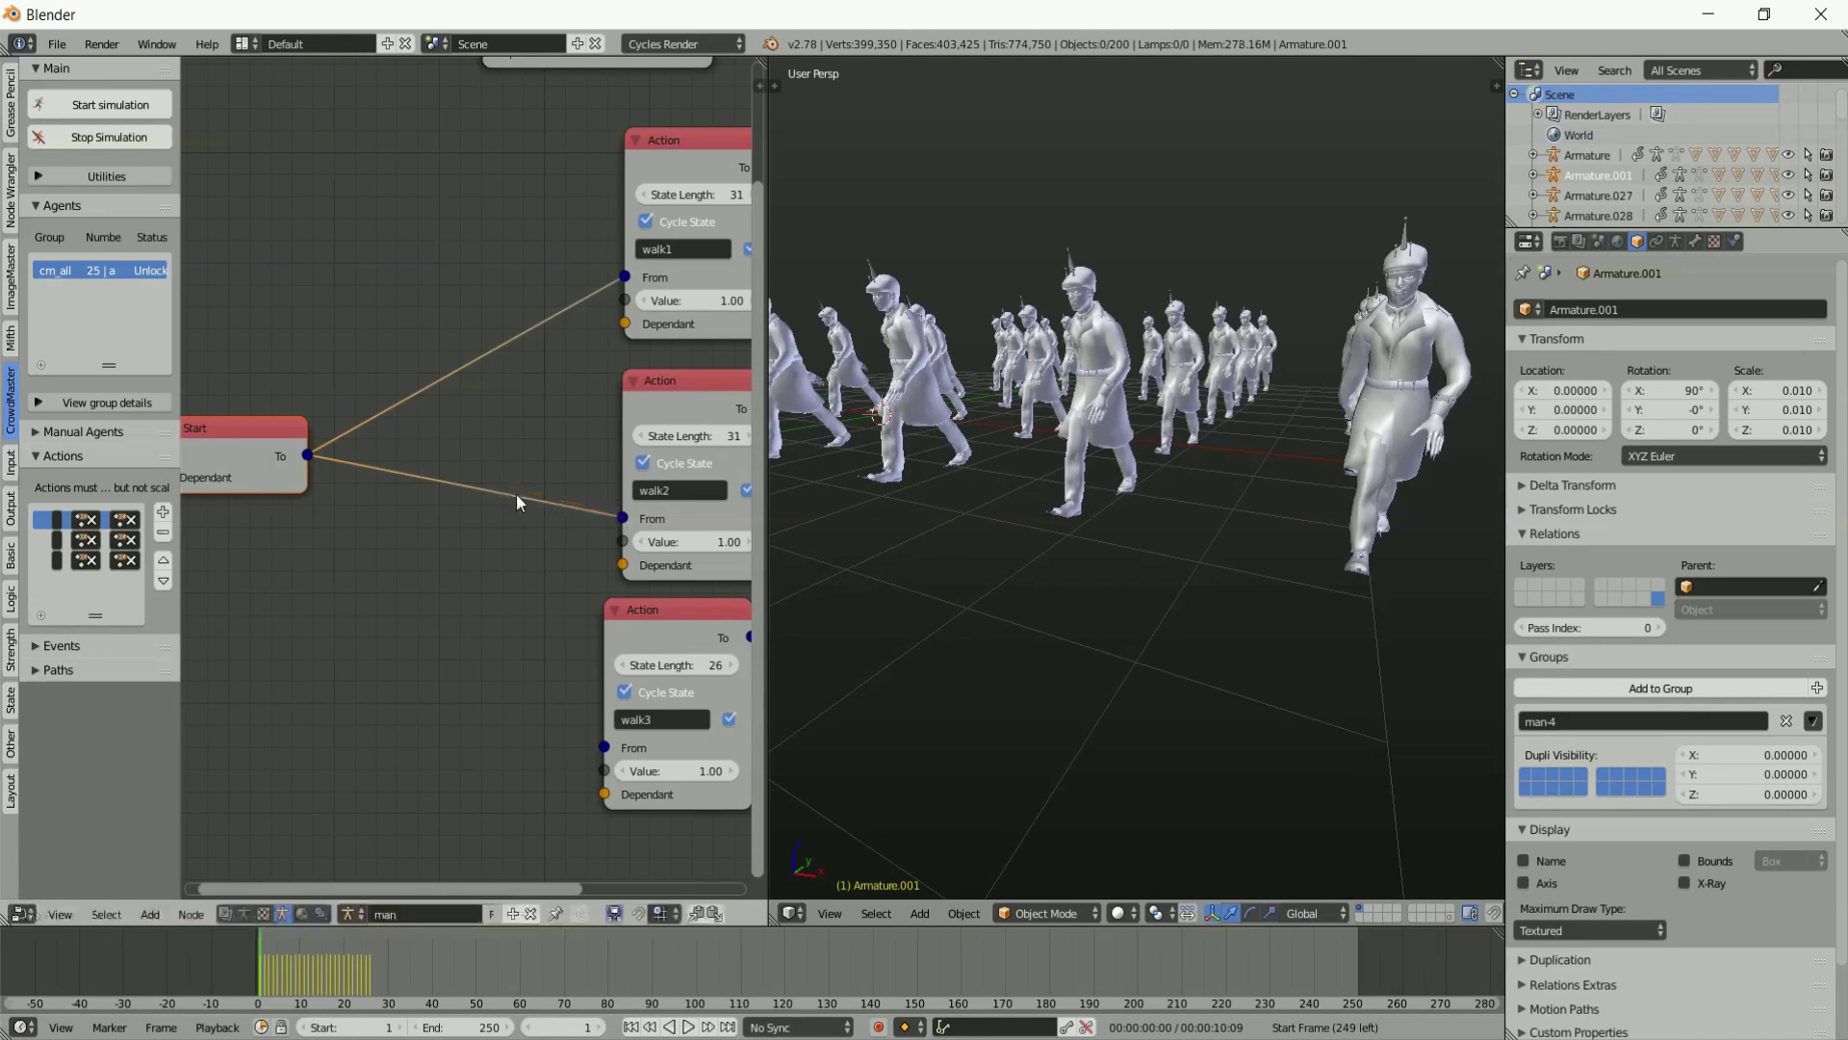
{"action": "right_click_drag", "start_coordinate": [546, 451], "coordinate": [544, 528], "text": "ctrl"}
Move the Start node farther away from the Action nodes and add an Input node in the space between them.
{"action": "middle_click_drag", "start_coordinate": [437, 516], "coordinate": [632, 489]}
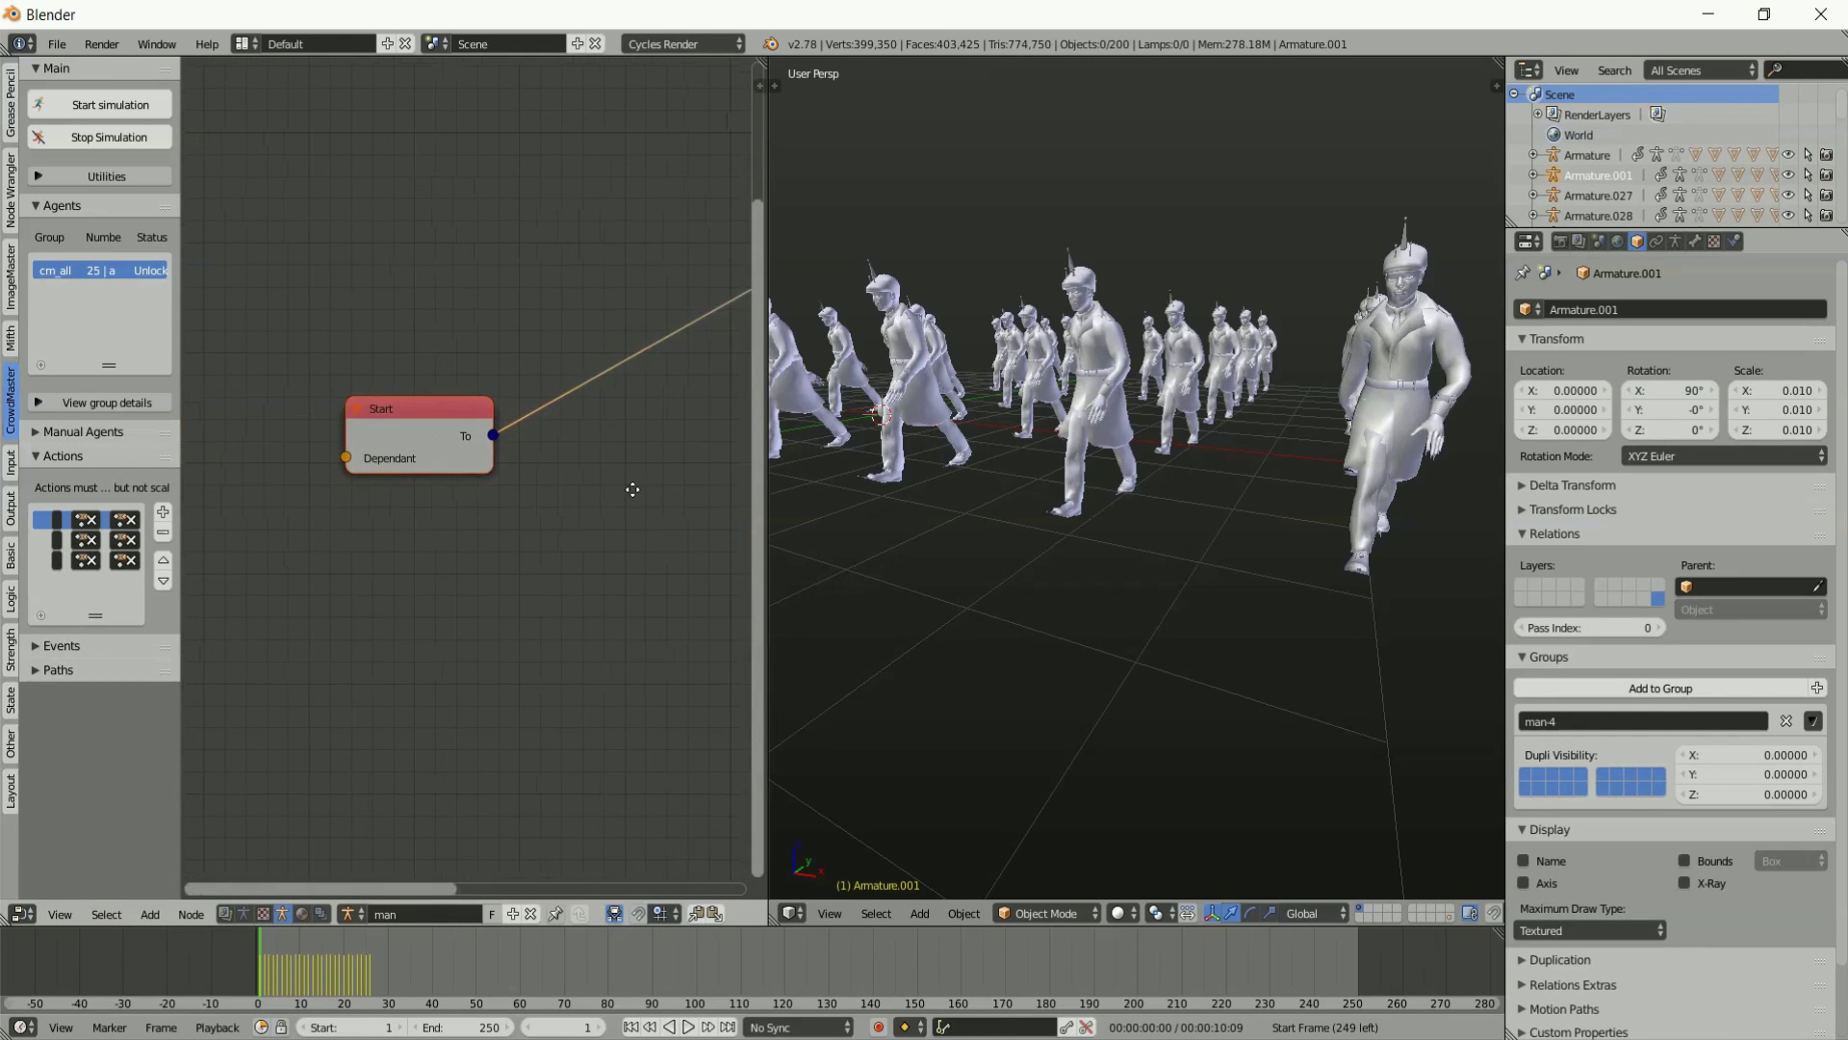
{"action": "left_click_drag", "start_coordinate": [420, 426], "coordinate": [297, 464]}
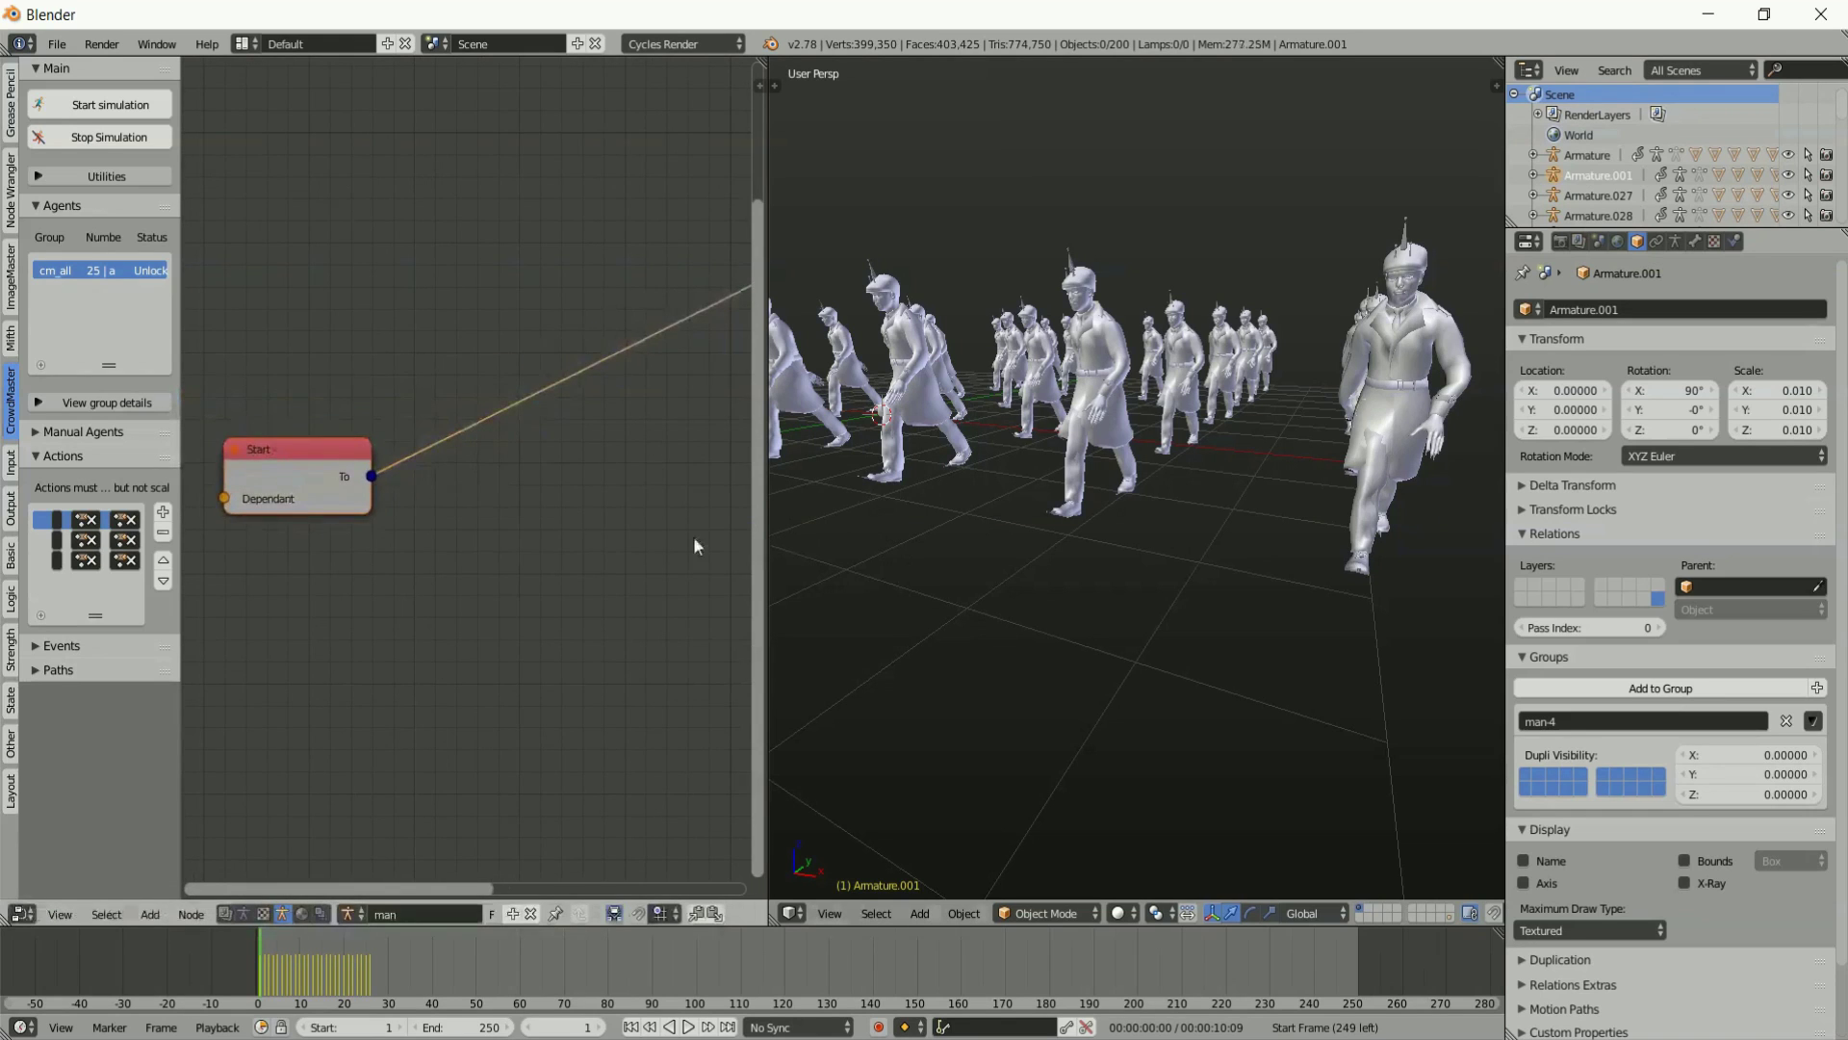
{"action": "middle_click_drag", "start_coordinate": [694, 535], "coordinate": [559, 519]}
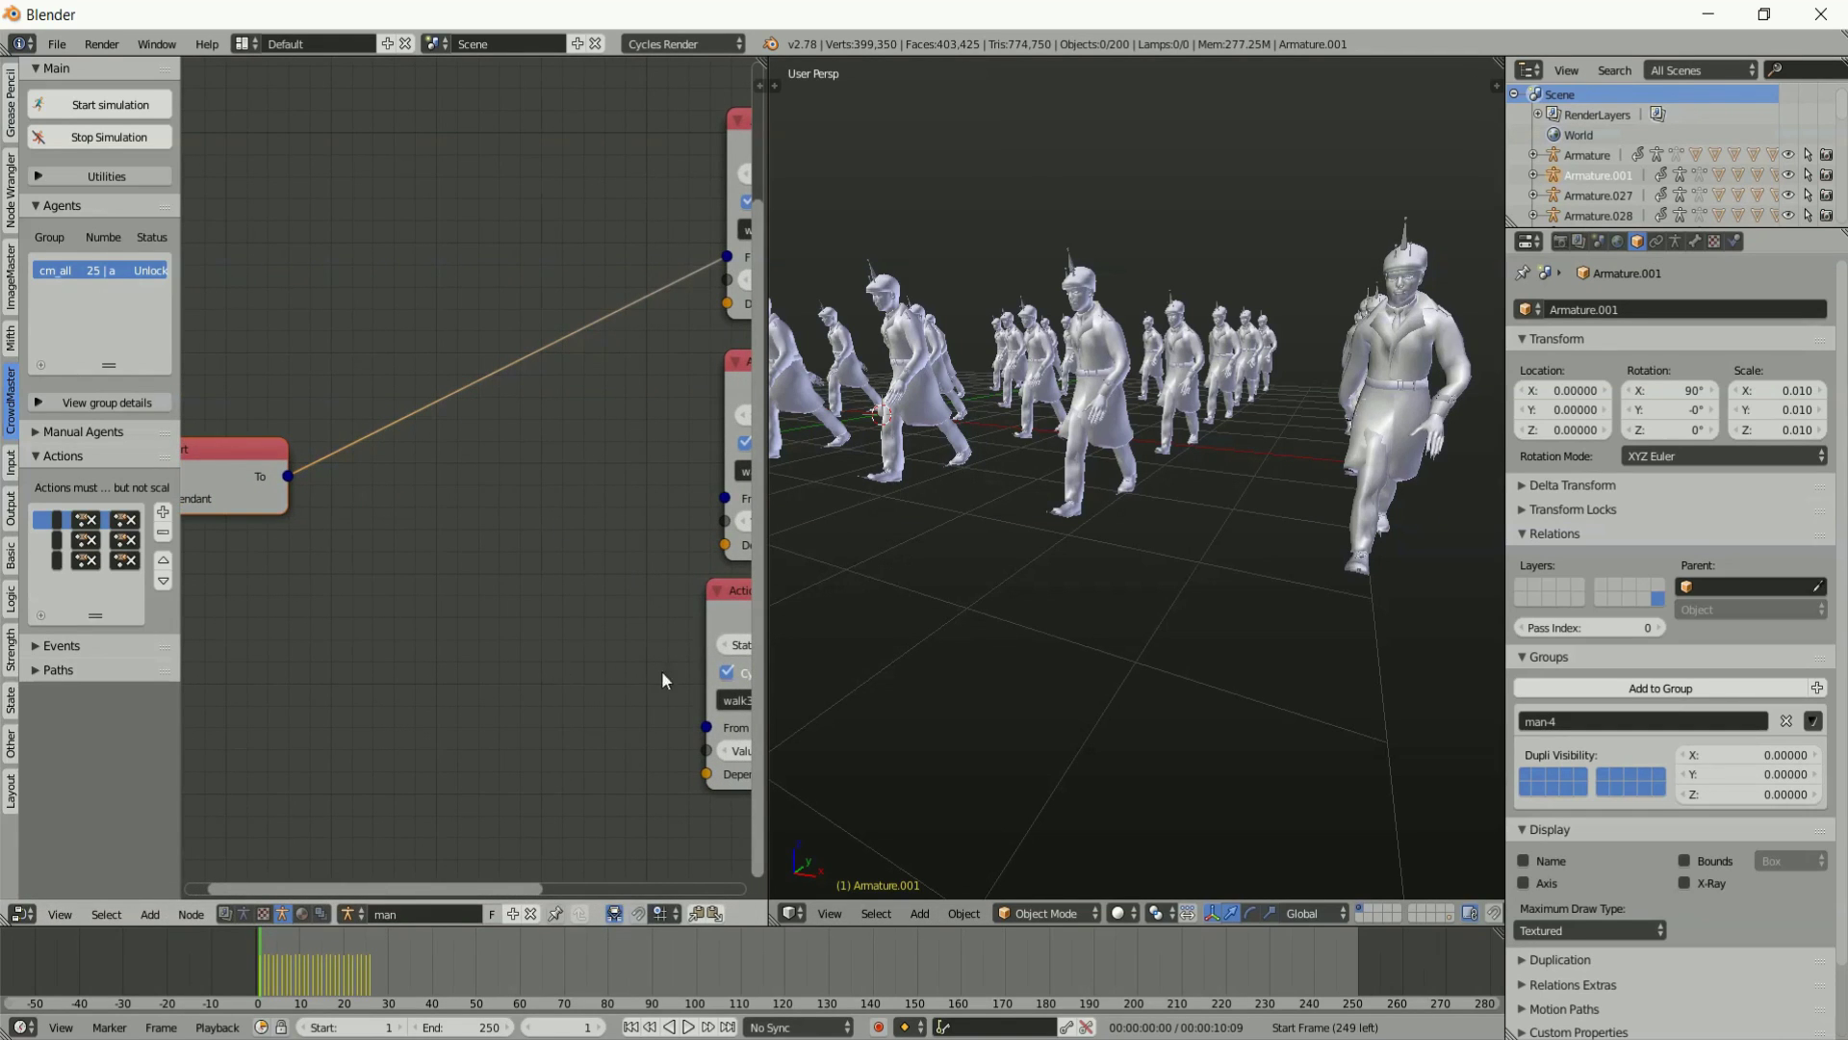
{"action": "key", "text": "shift+a"}
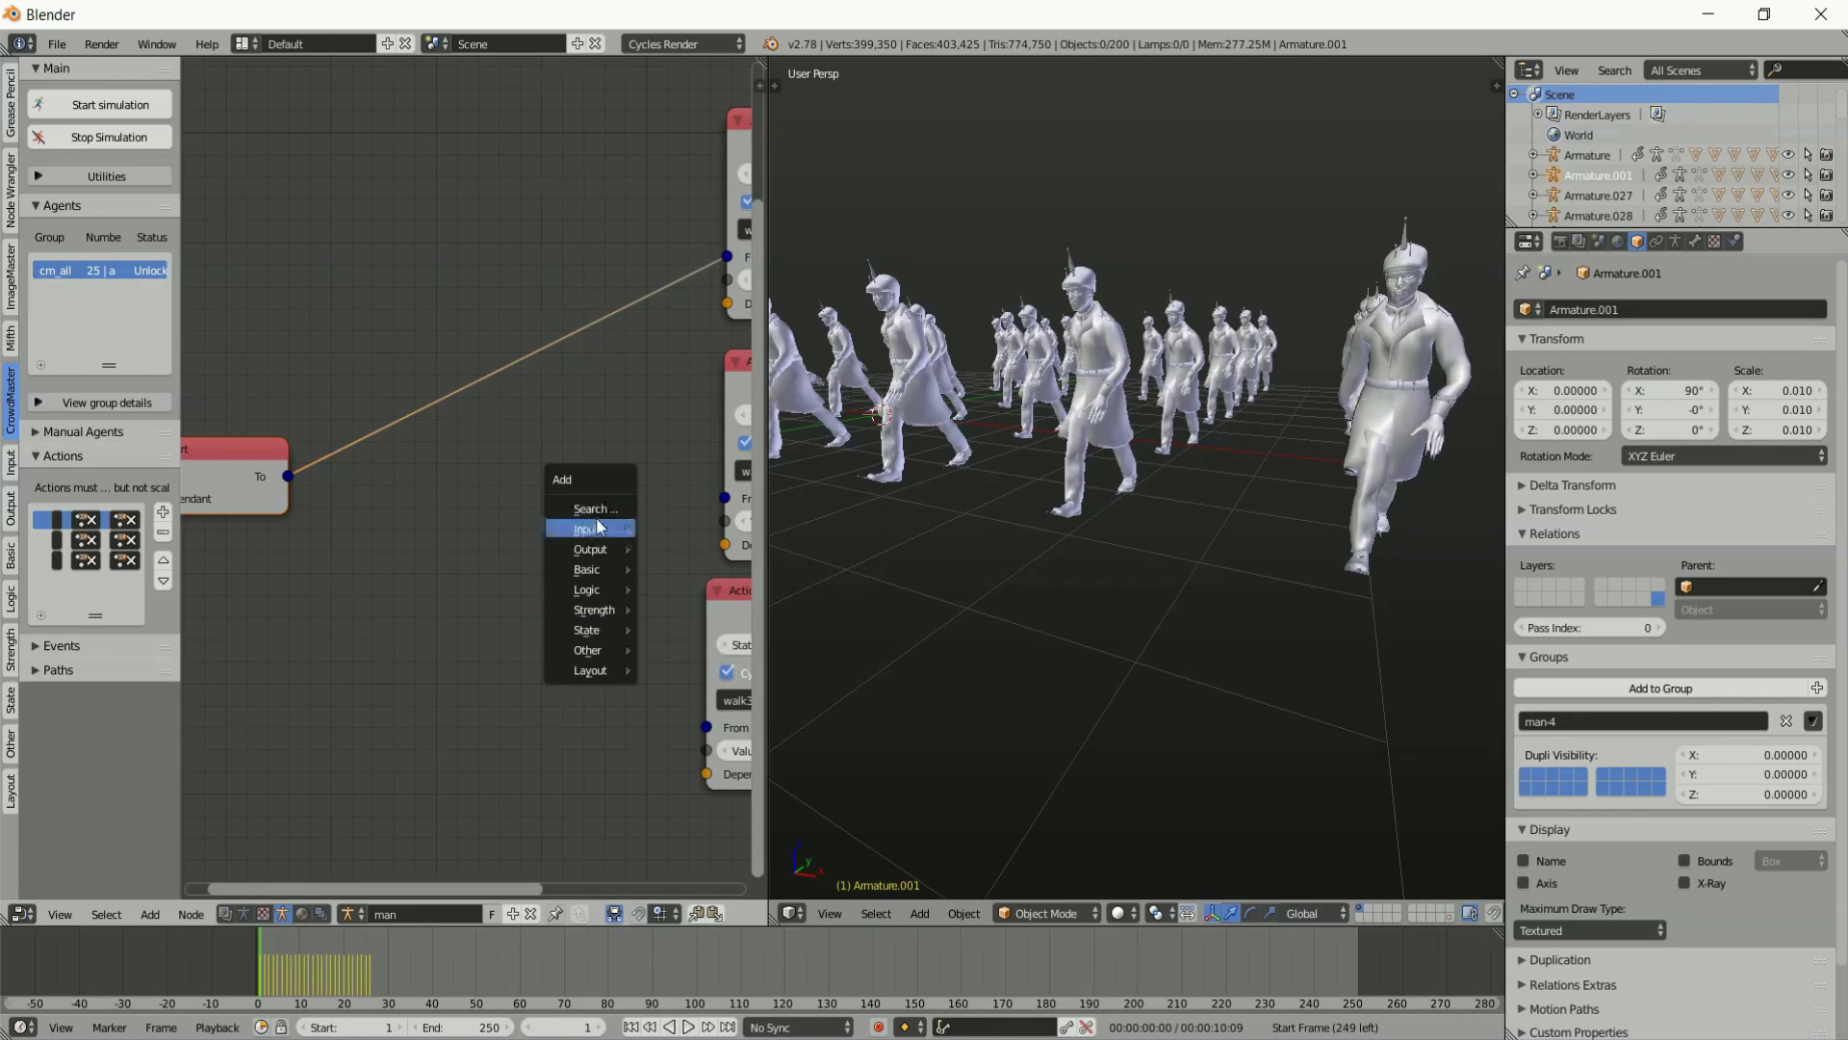
{"action": "mouse_move", "coordinate": [590, 529]}
{"action": "left_click", "coordinate": [660, 534]}
{"action": "left_click", "coordinate": [457, 428]}
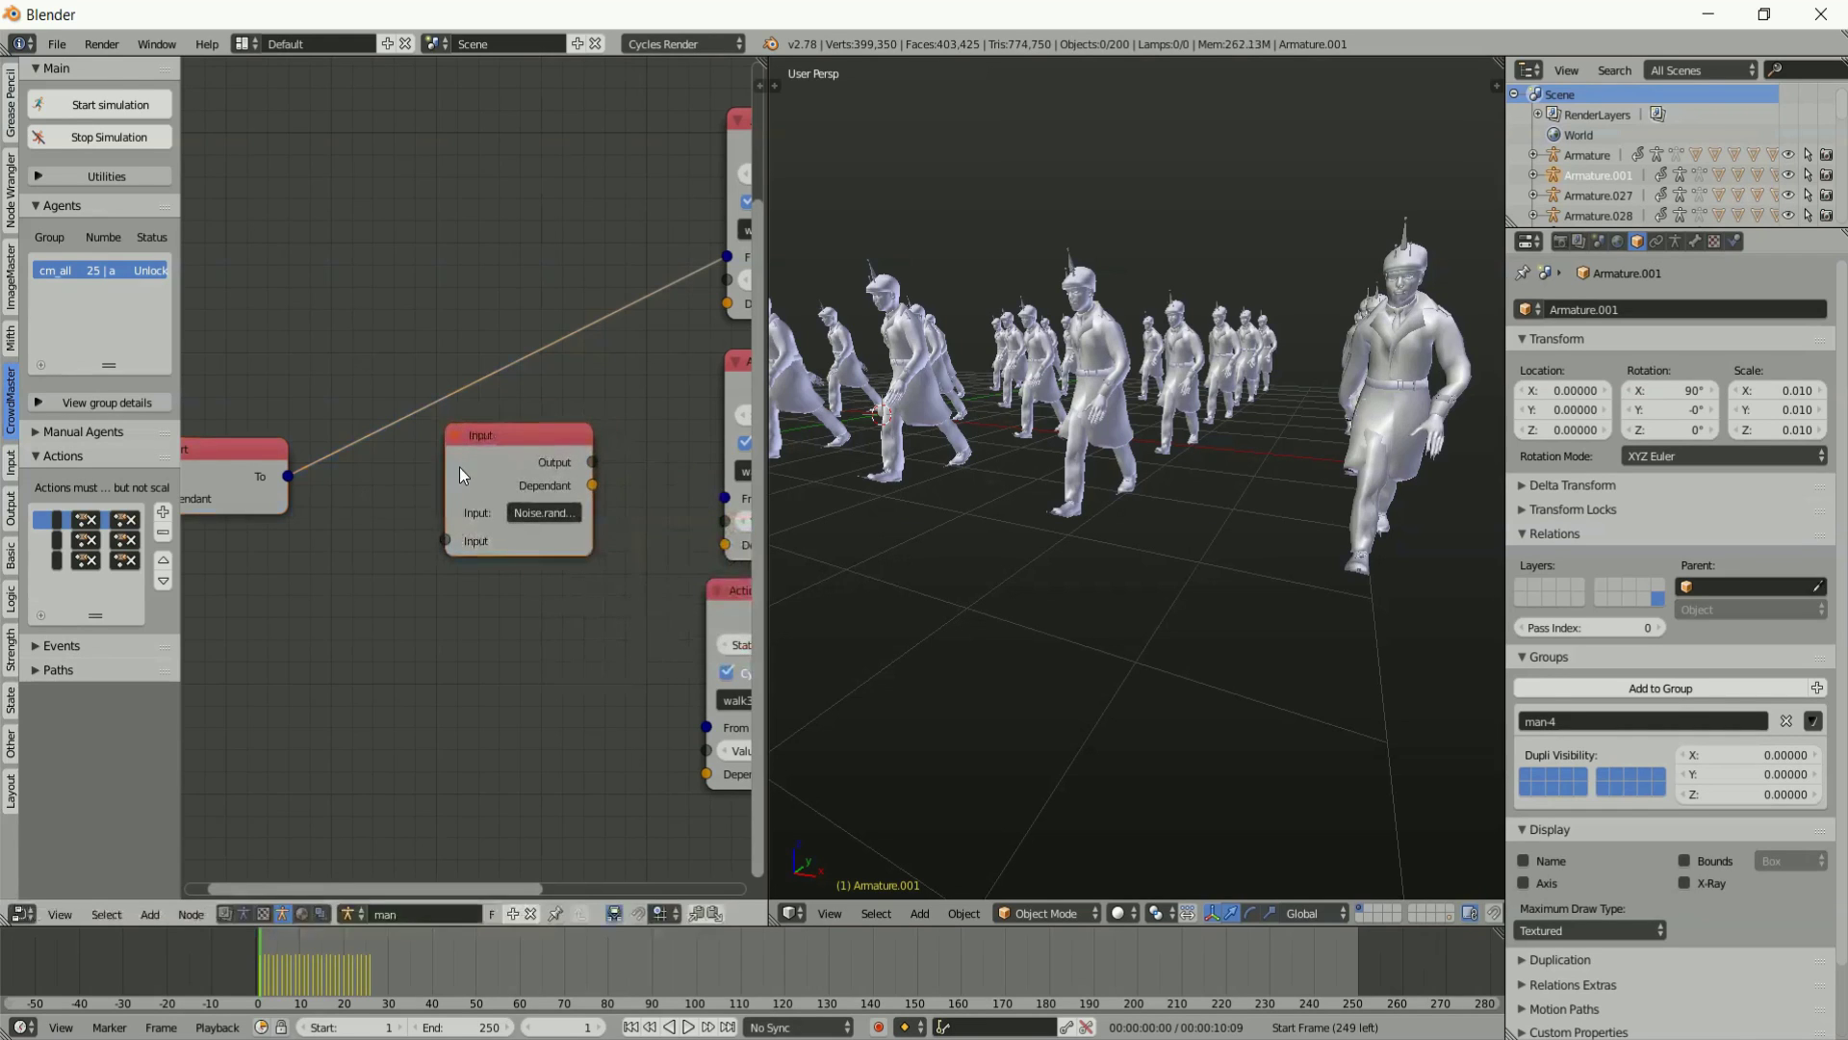
Duplicate the Noise.random Input node twice, stack the copies below it, and widen the first Input node slightly.
{"action": "key", "text": "shift+d"}
{"action": "left_click", "coordinate": [460, 606]}
{"action": "key", "text": "shift+d"}
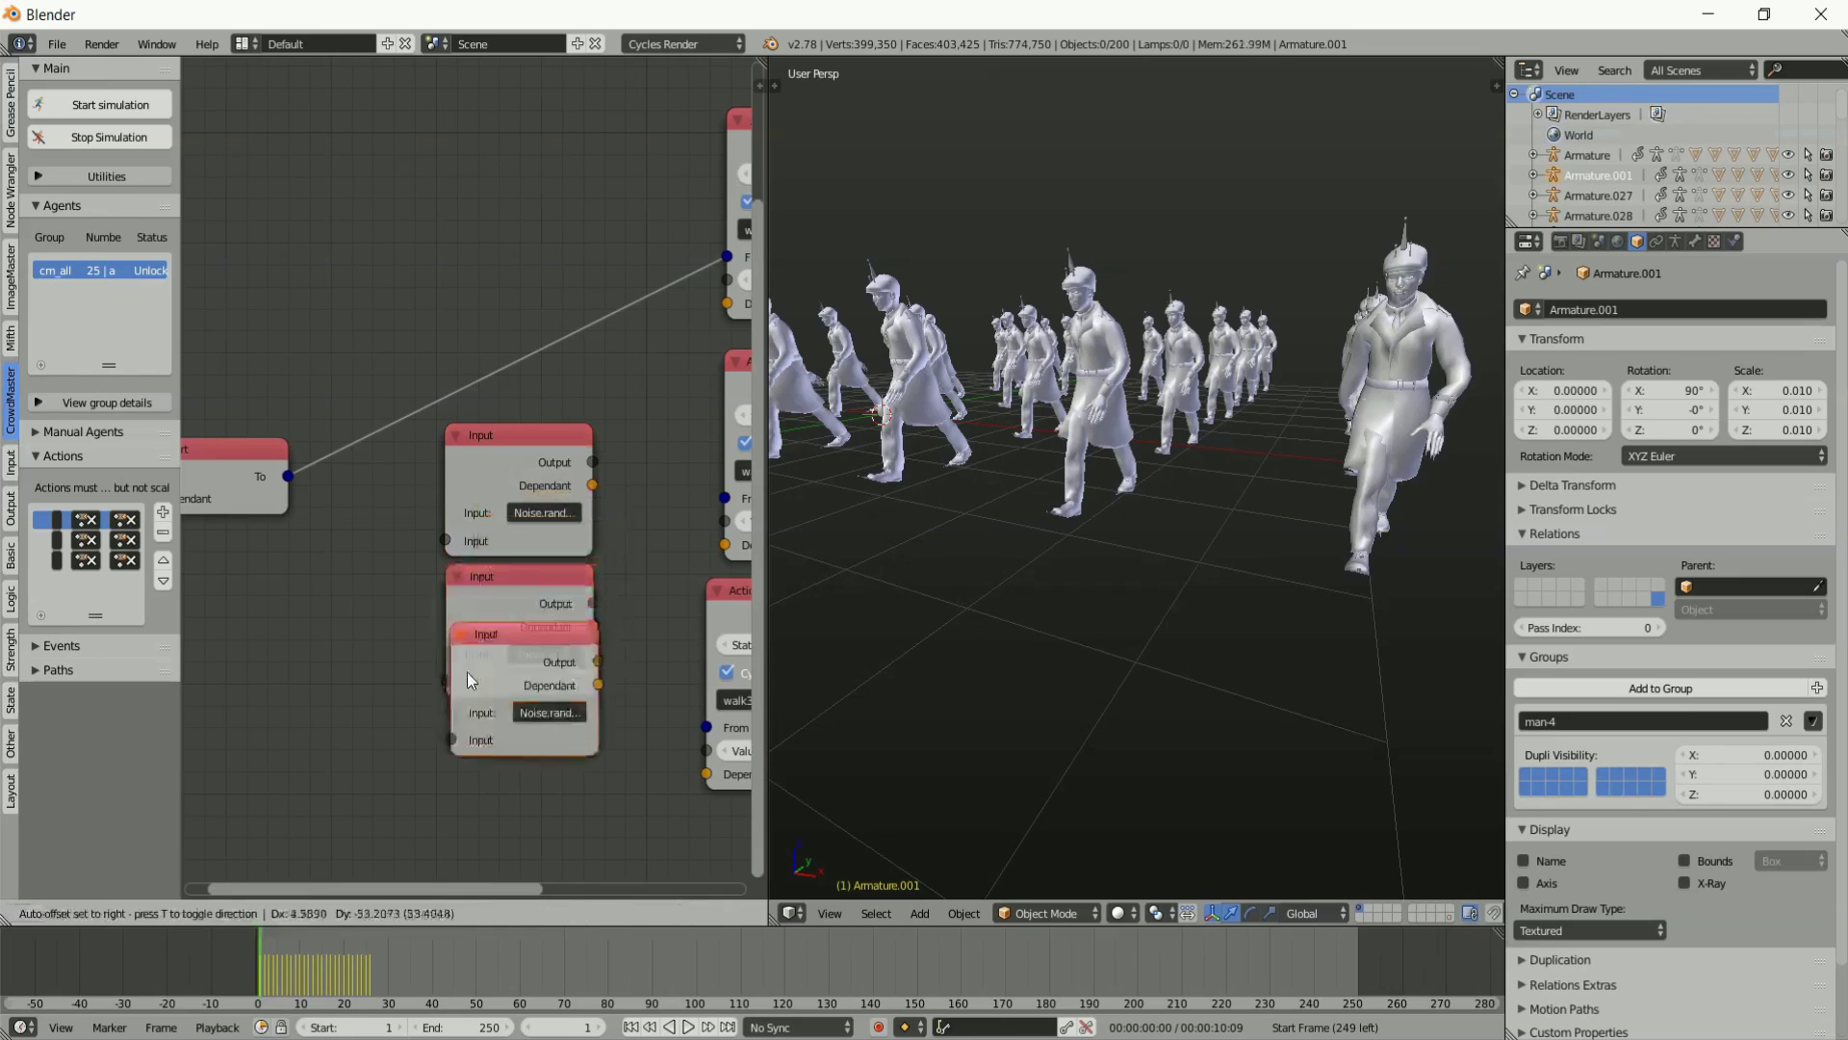
{"action": "left_click", "coordinate": [472, 765]}
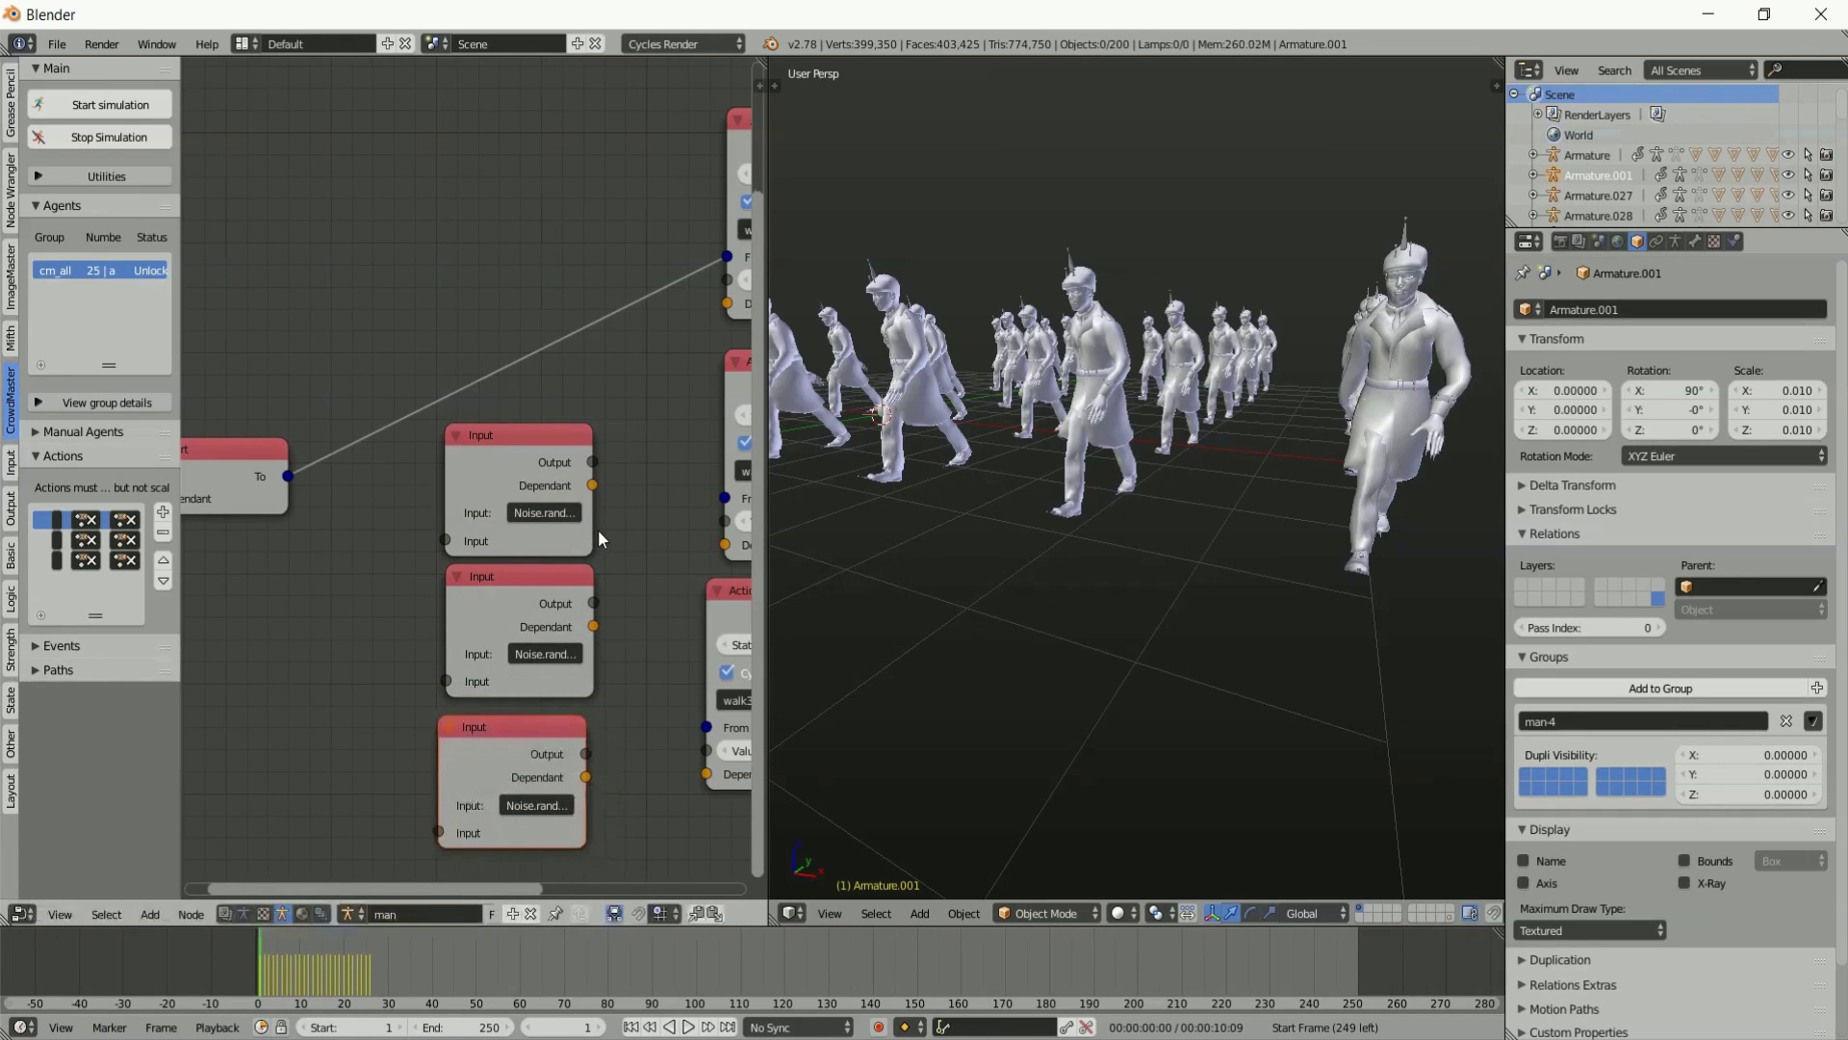
{"action": "left_click_drag", "start_coordinate": [592, 532], "coordinate": [600, 536]}
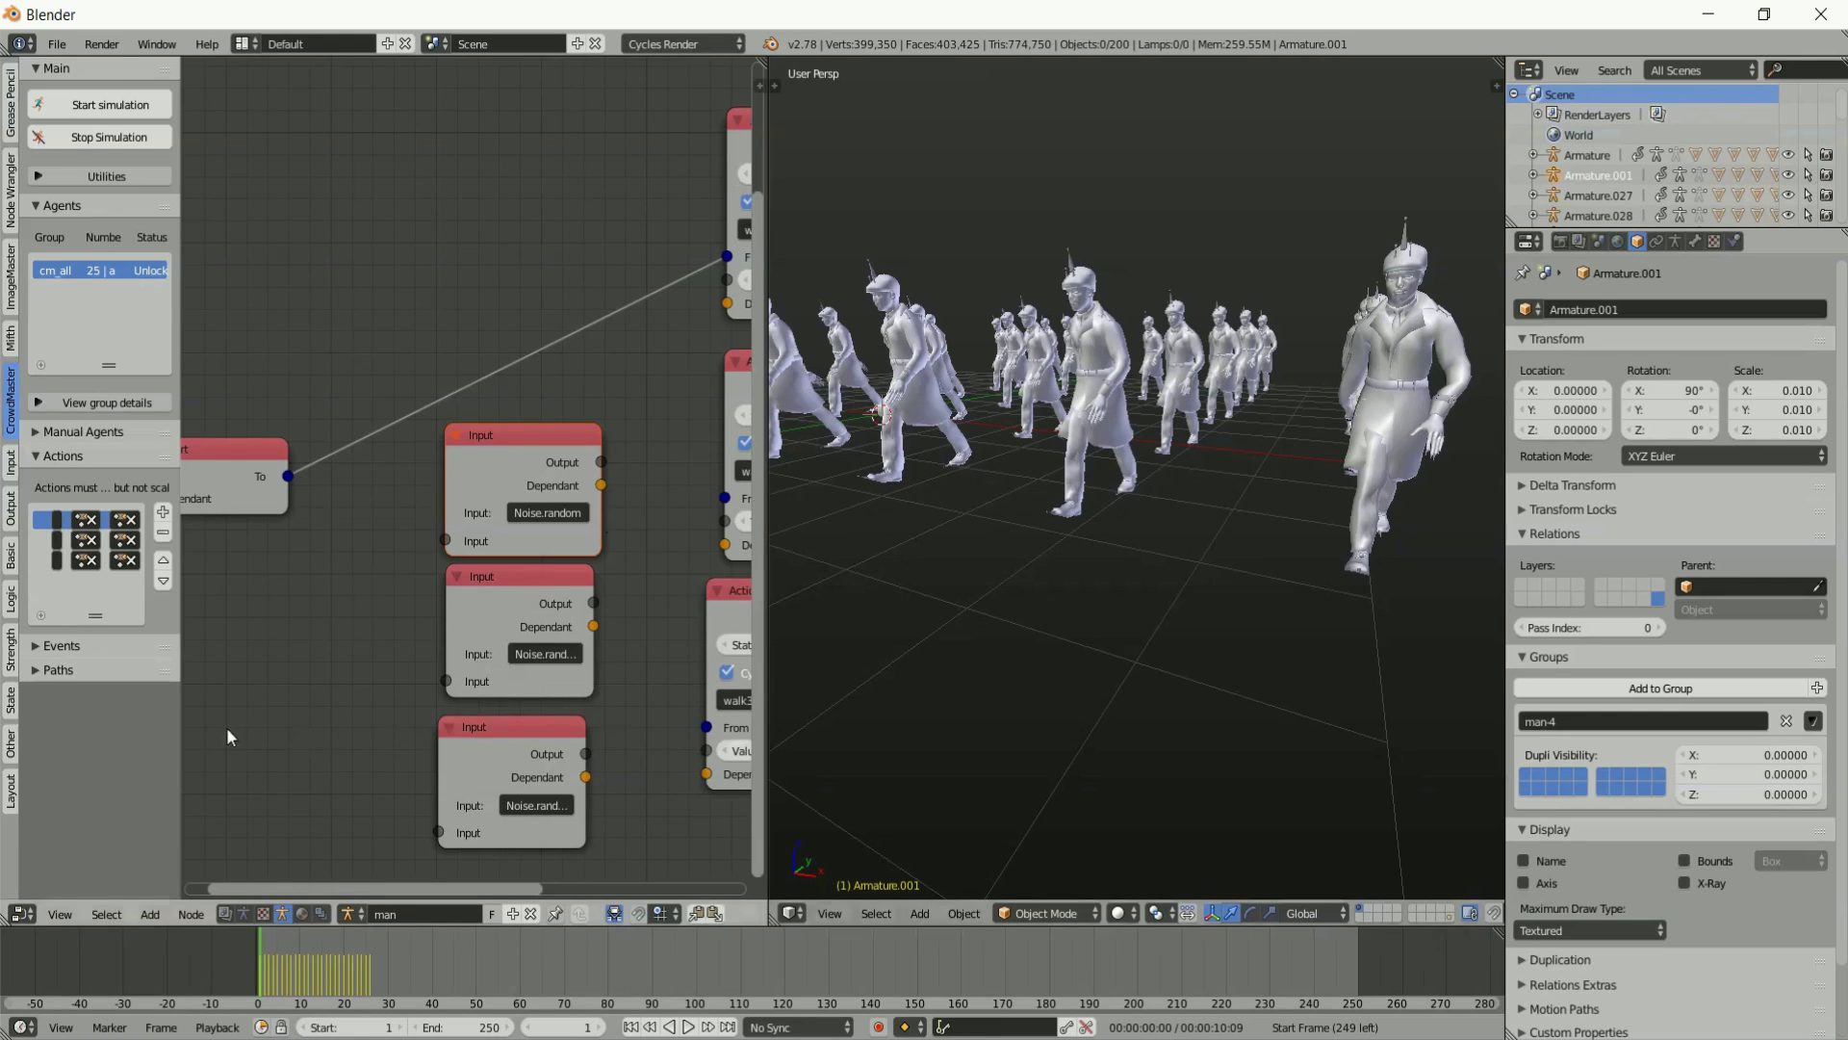
Connect the Start node's To output to the From inputs of the walk2 and walk3 Action nodes.
{"action": "middle_click_drag", "start_coordinate": [458, 798], "coordinate": [223, 733]}
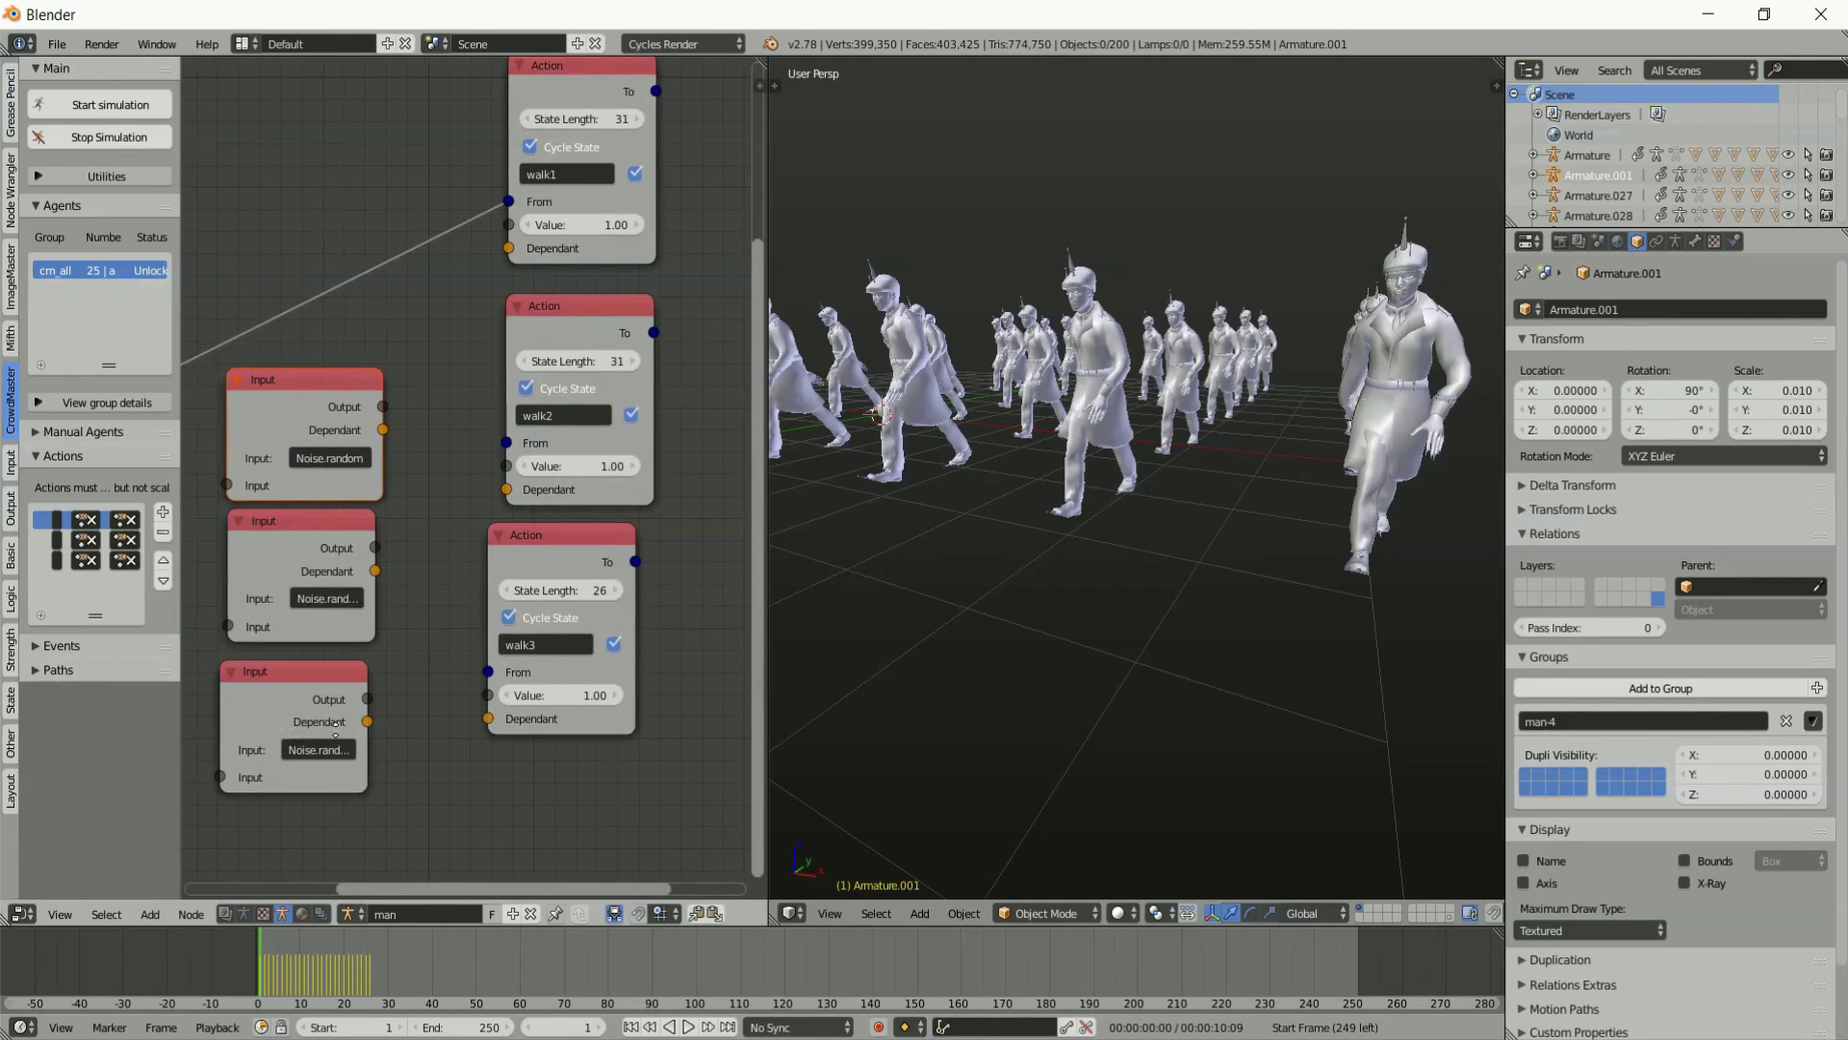
{"action": "middle_click_drag", "start_coordinate": [426, 441], "coordinate": [602, 438]}
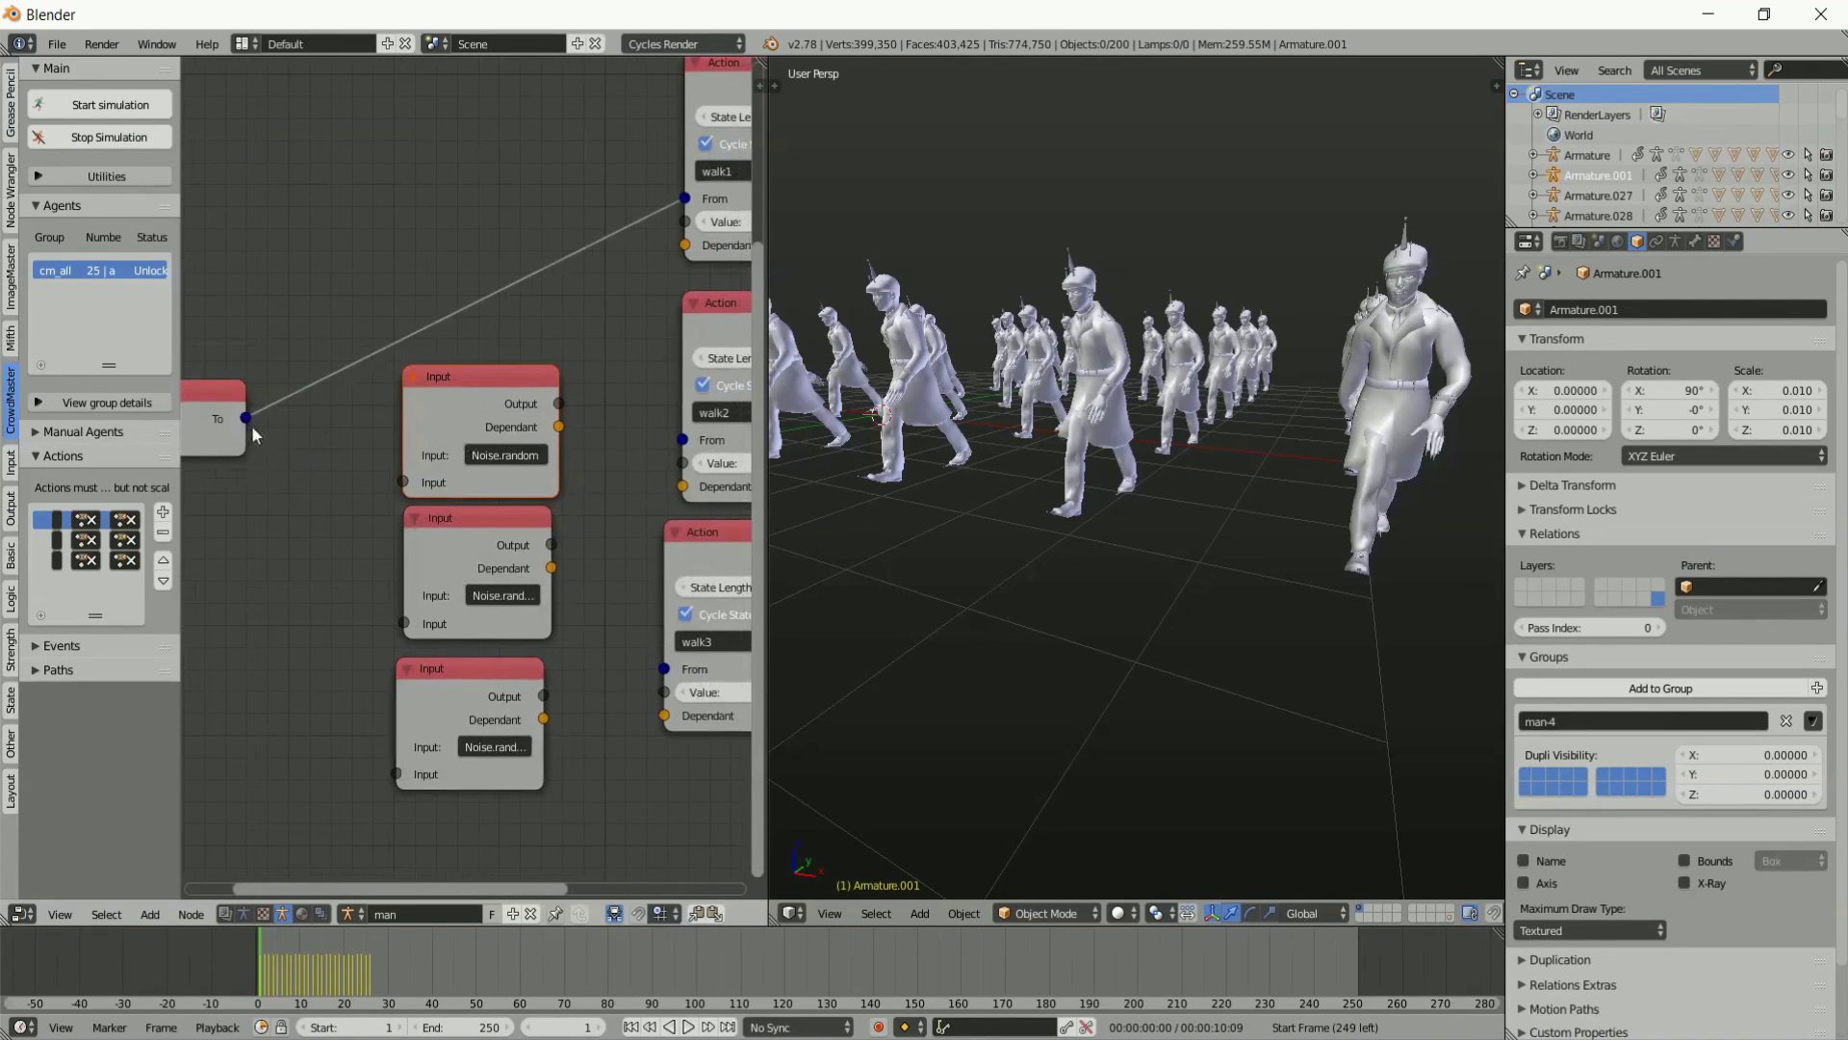
{"action": "left_click_drag", "start_coordinate": [250, 424], "coordinate": [697, 437]}
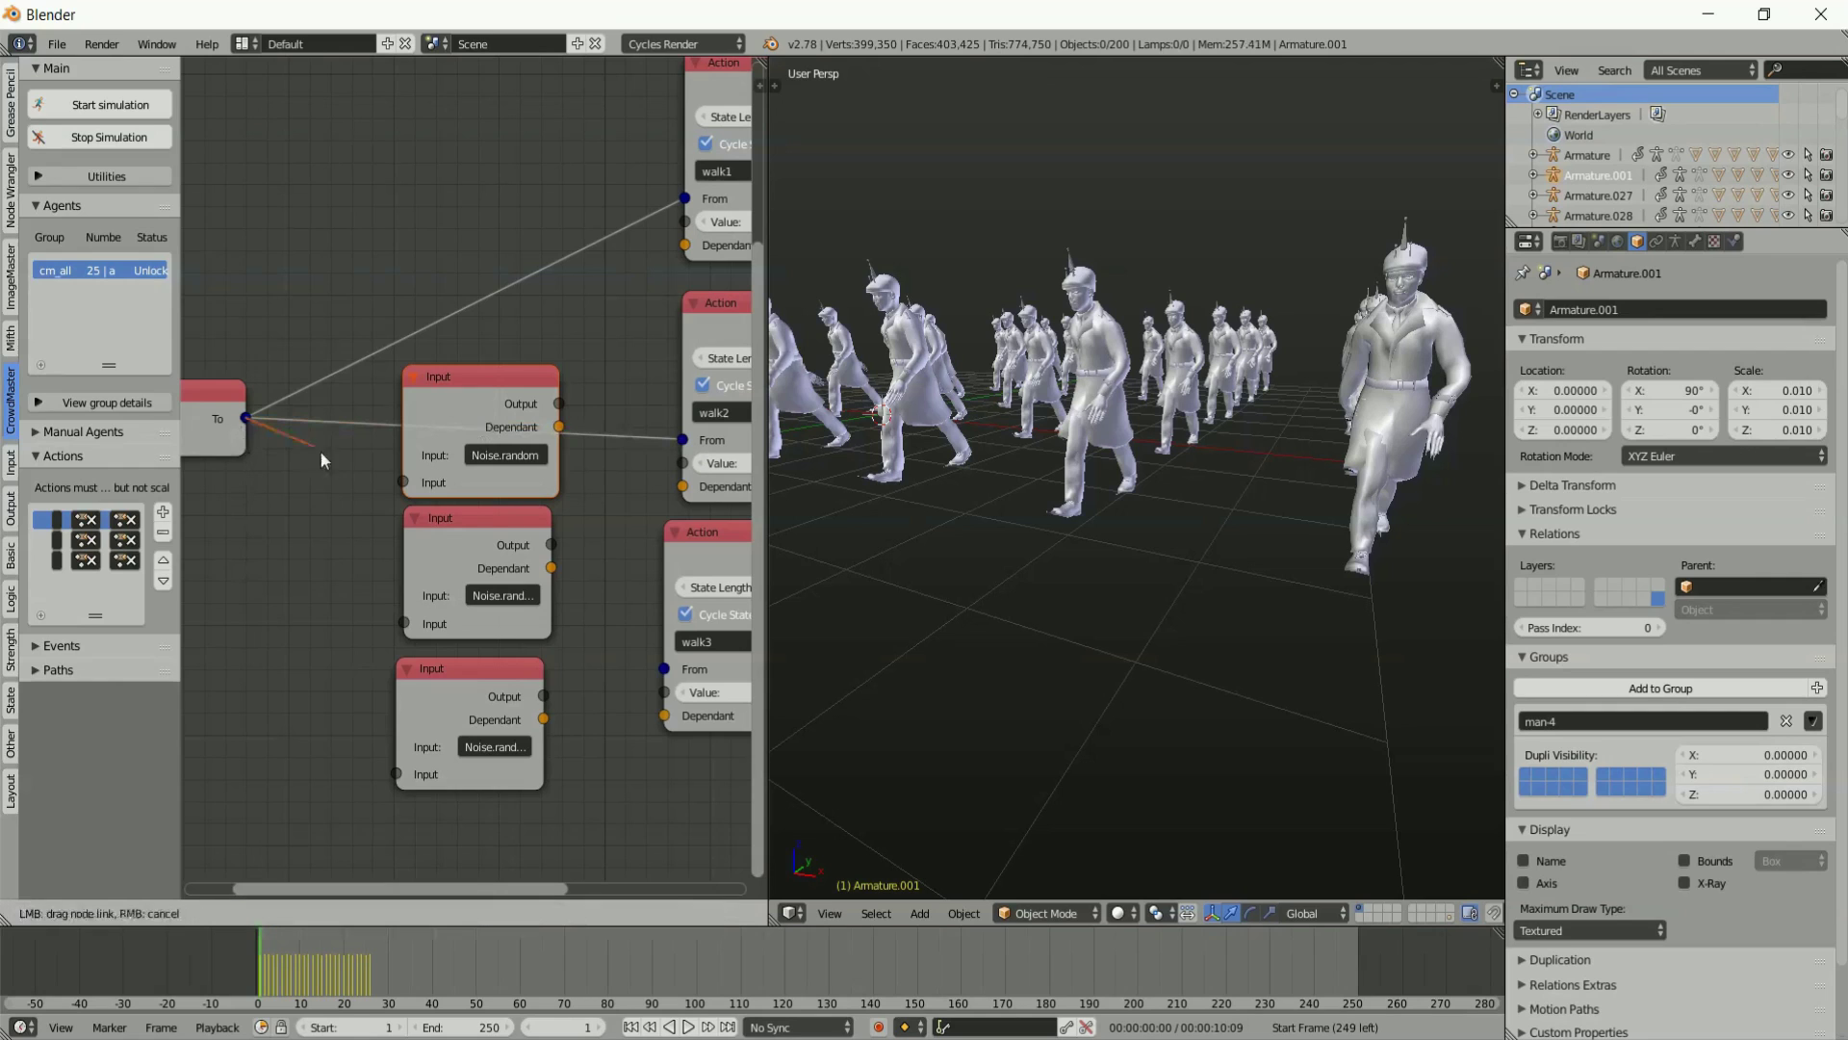
{"action": "left_click_drag", "start_coordinate": [246, 417], "coordinate": [664, 668]}
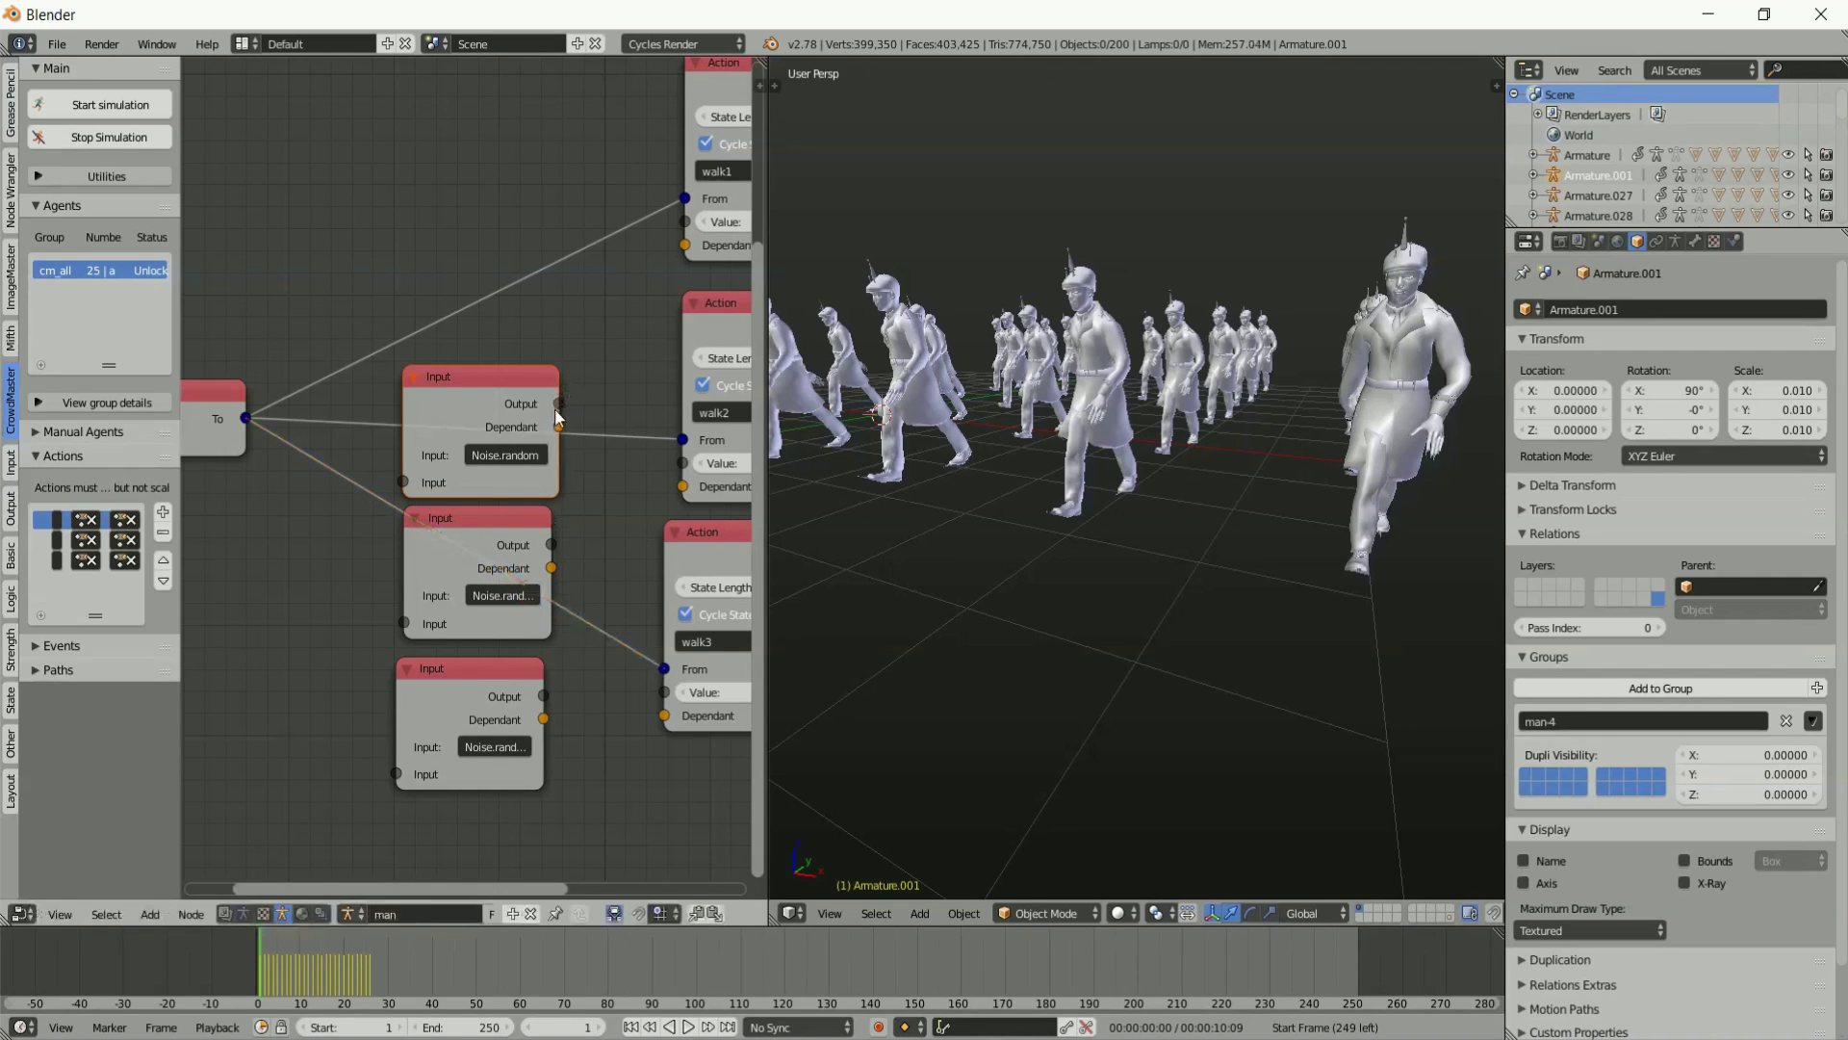
Connect the three Input nodes' outputs to the Value inputs of walk1, walk2 and walk3 respectively.
{"action": "left_click_drag", "start_coordinate": [559, 403], "coordinate": [684, 221]}
{"action": "middle_click_drag", "start_coordinate": [639, 309], "coordinate": [592, 266]}
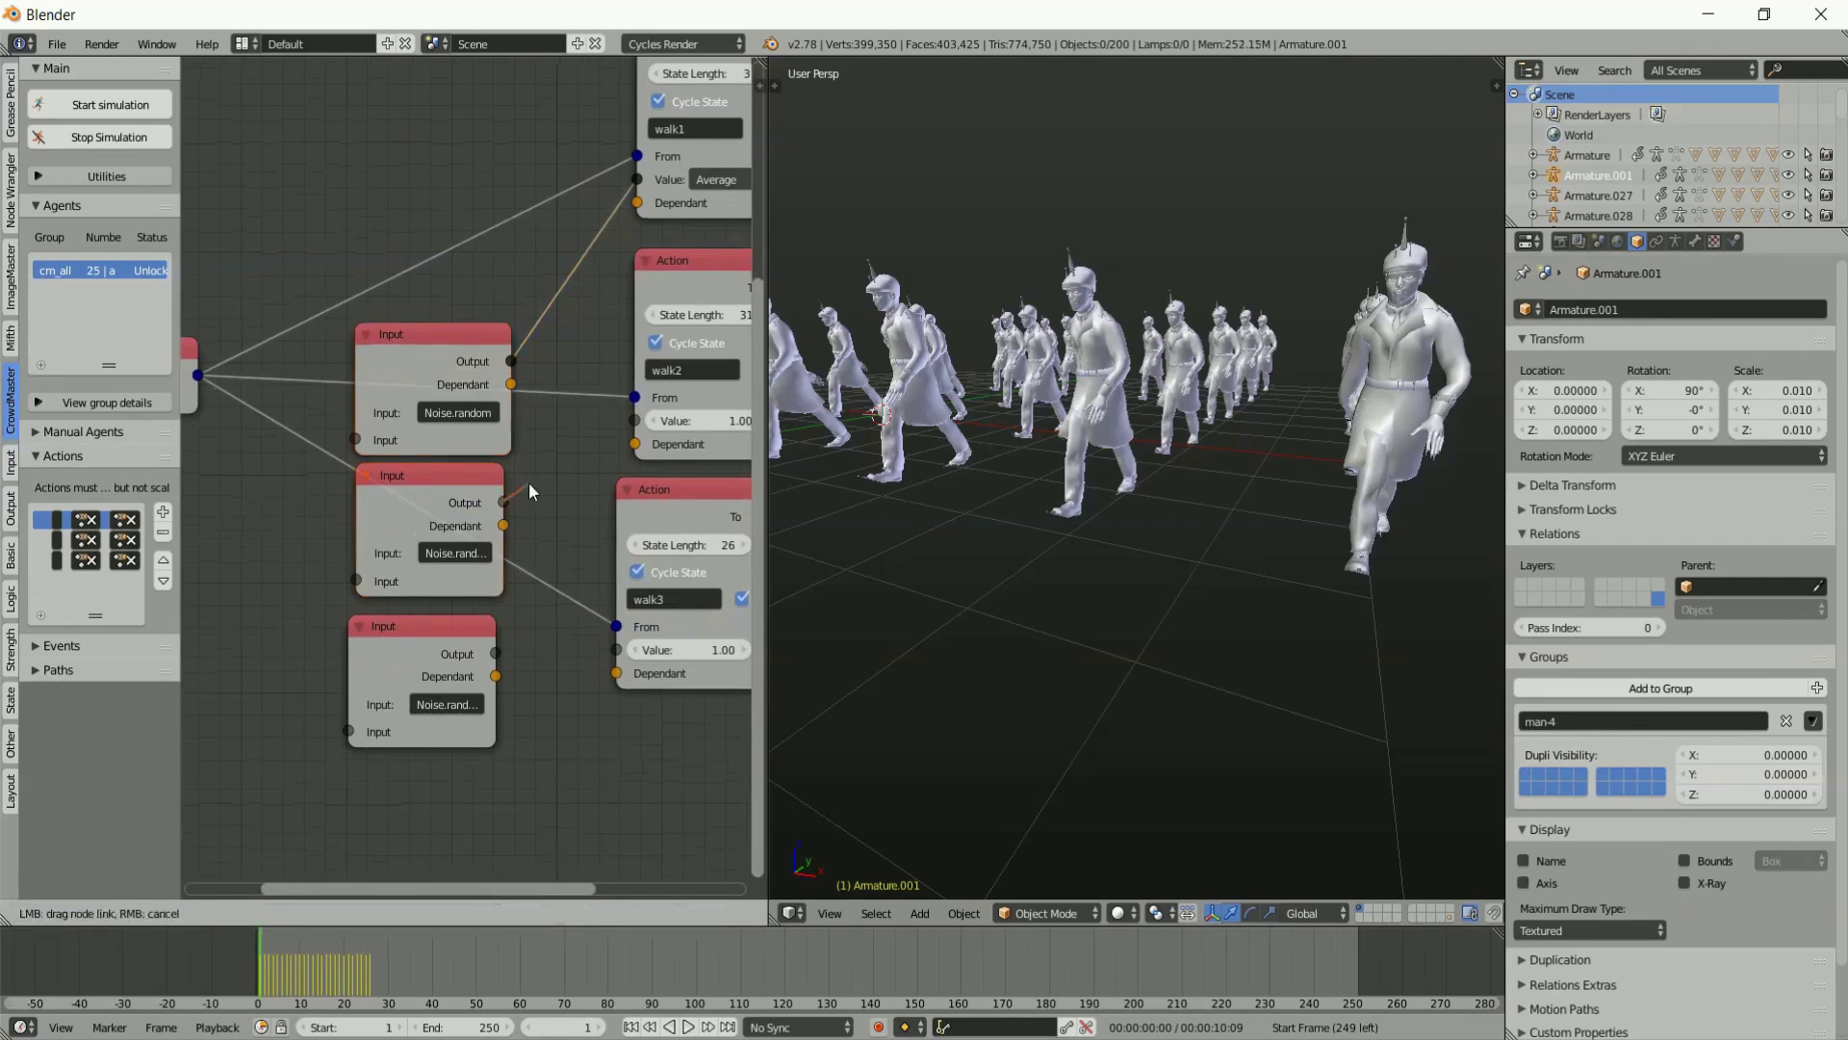
{"action": "left_click_drag", "start_coordinate": [502, 501], "coordinate": [634, 421]}
{"action": "left_click_drag", "start_coordinate": [496, 654], "coordinate": [616, 650]}
Run the crowd simulation with the random Input nodes, inspect the walking agents, stop playback and select the nearest agent.
{"action": "key", "text": "Home"}
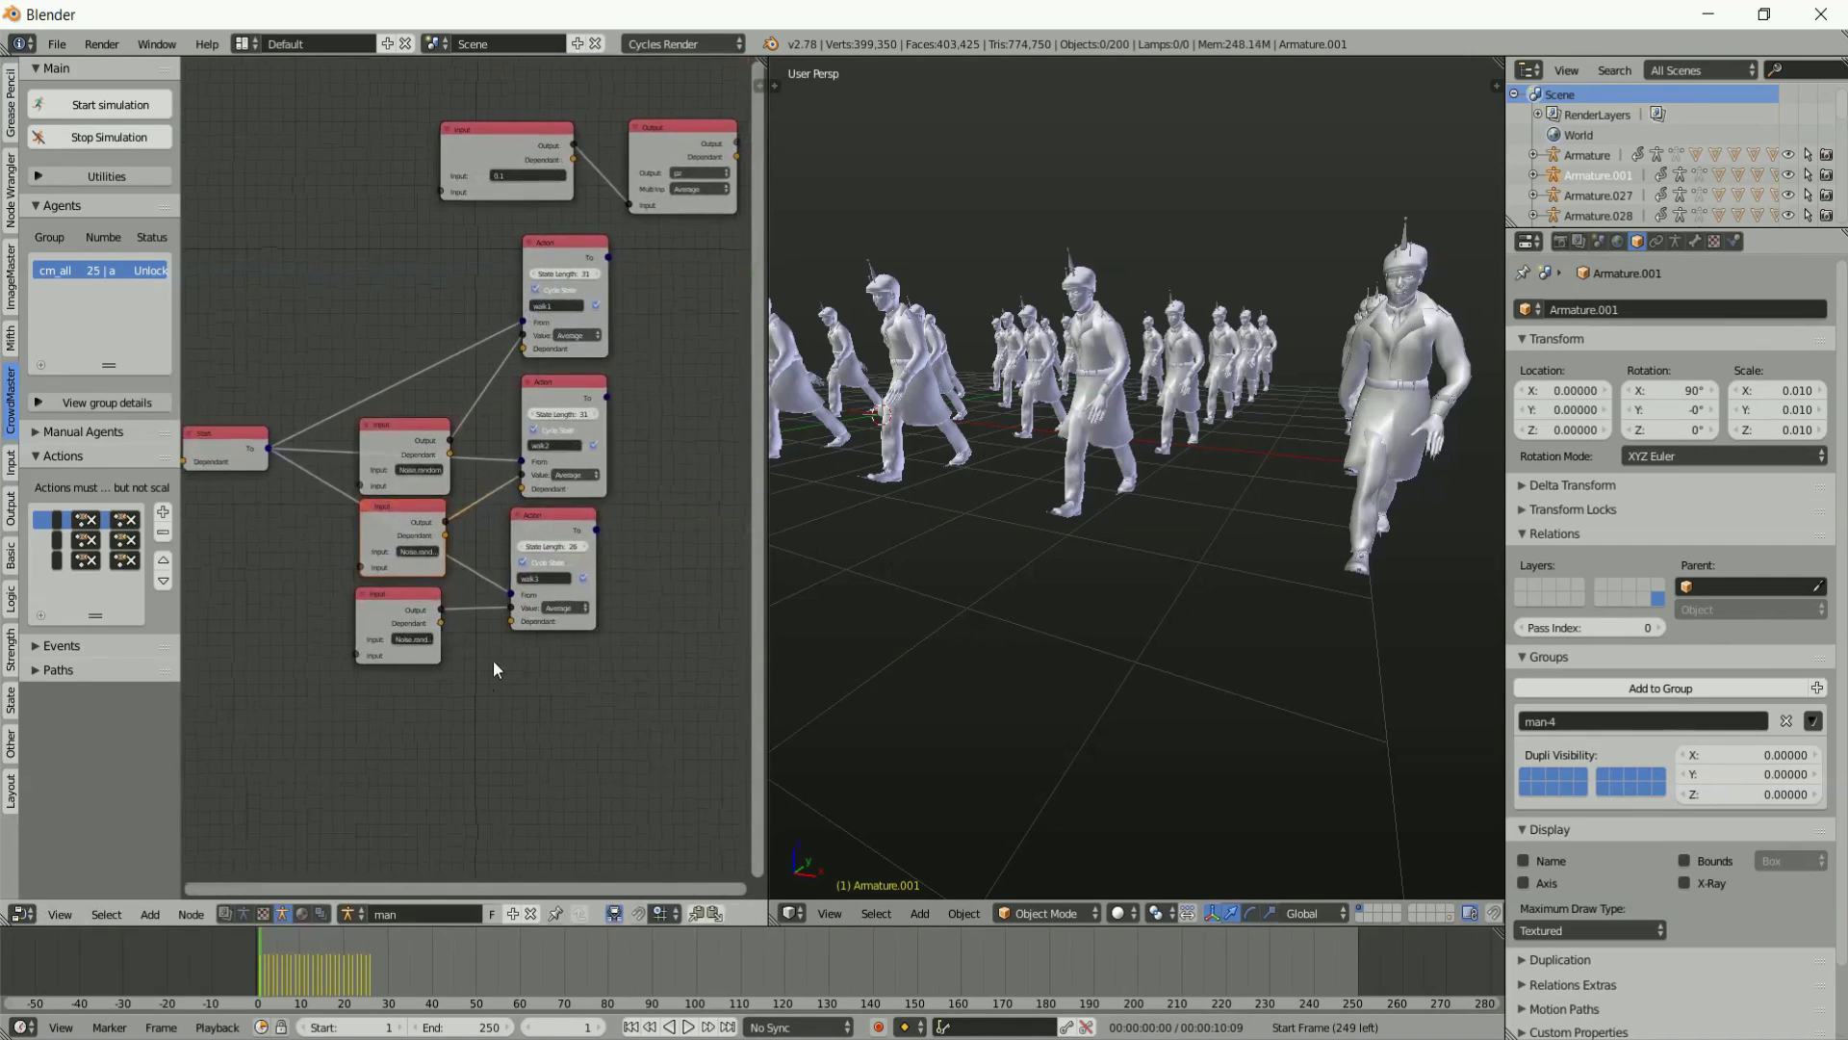
{"action": "left_click", "coordinate": [121, 105]}
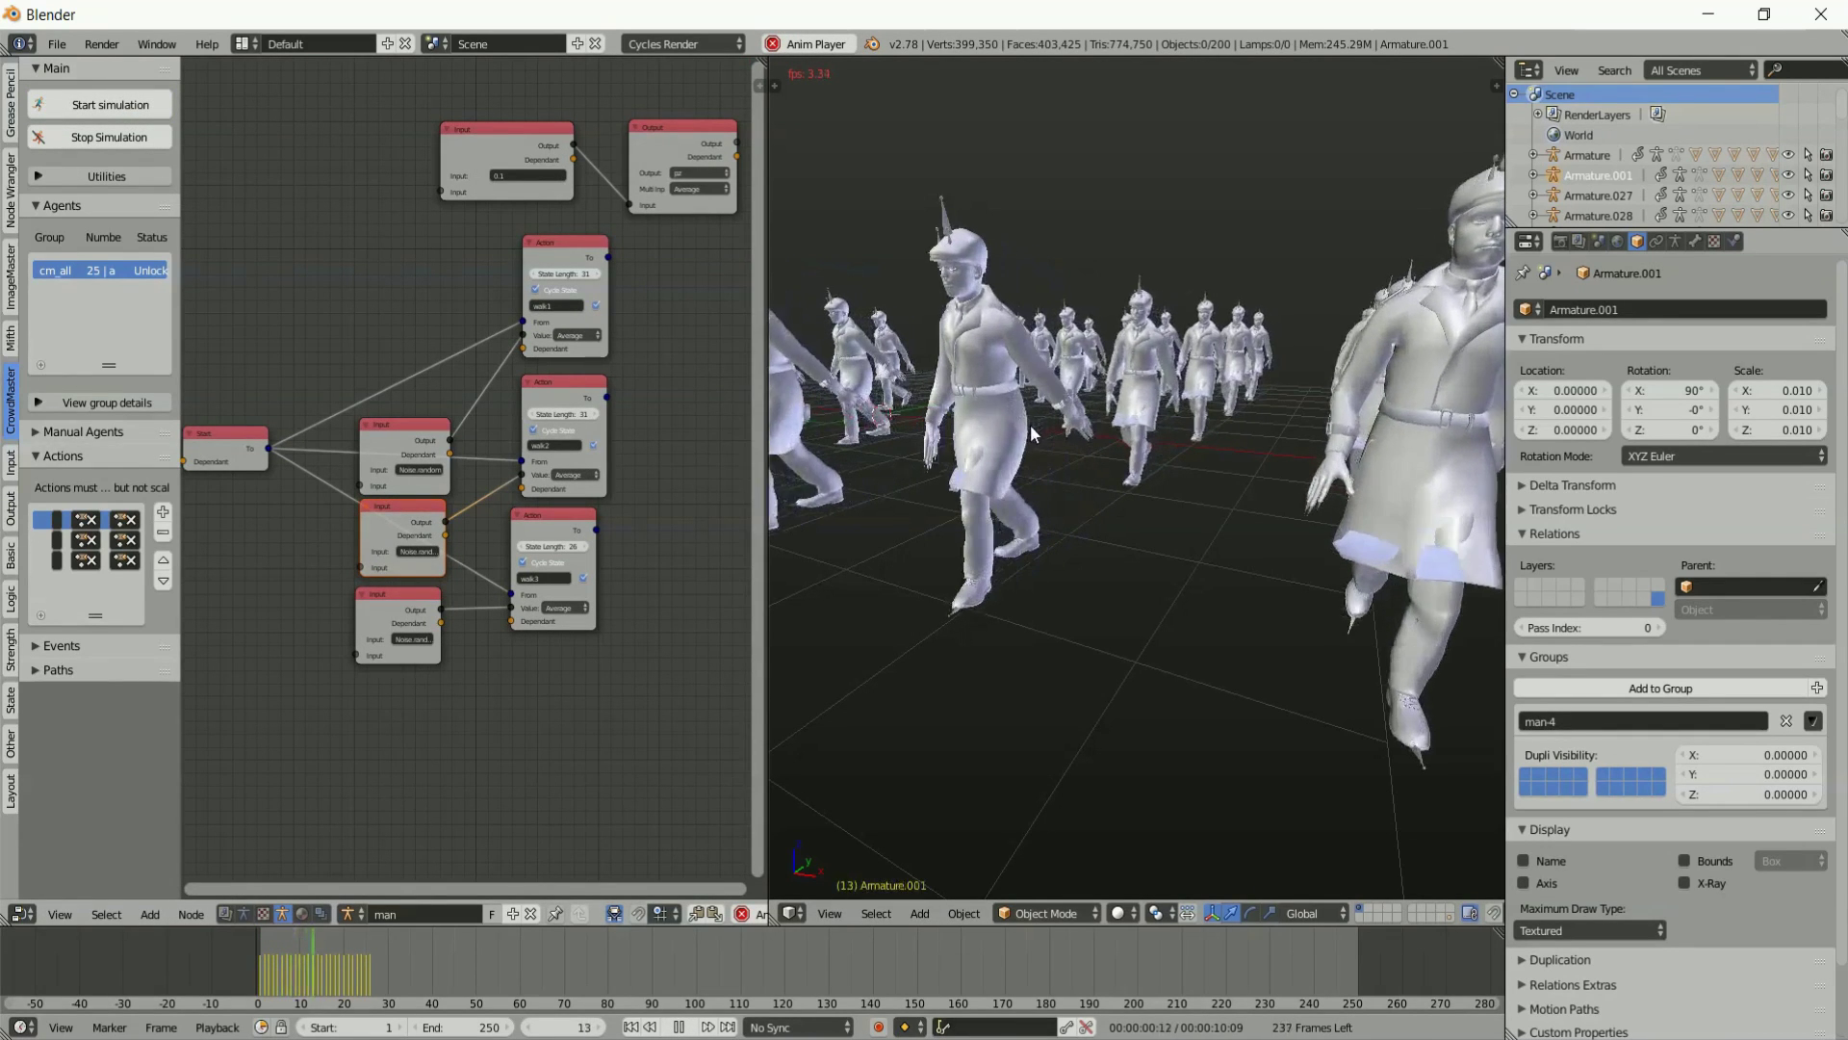
{"action": "middle_click_drag", "start_coordinate": [1019, 471], "coordinate": [996, 517]}
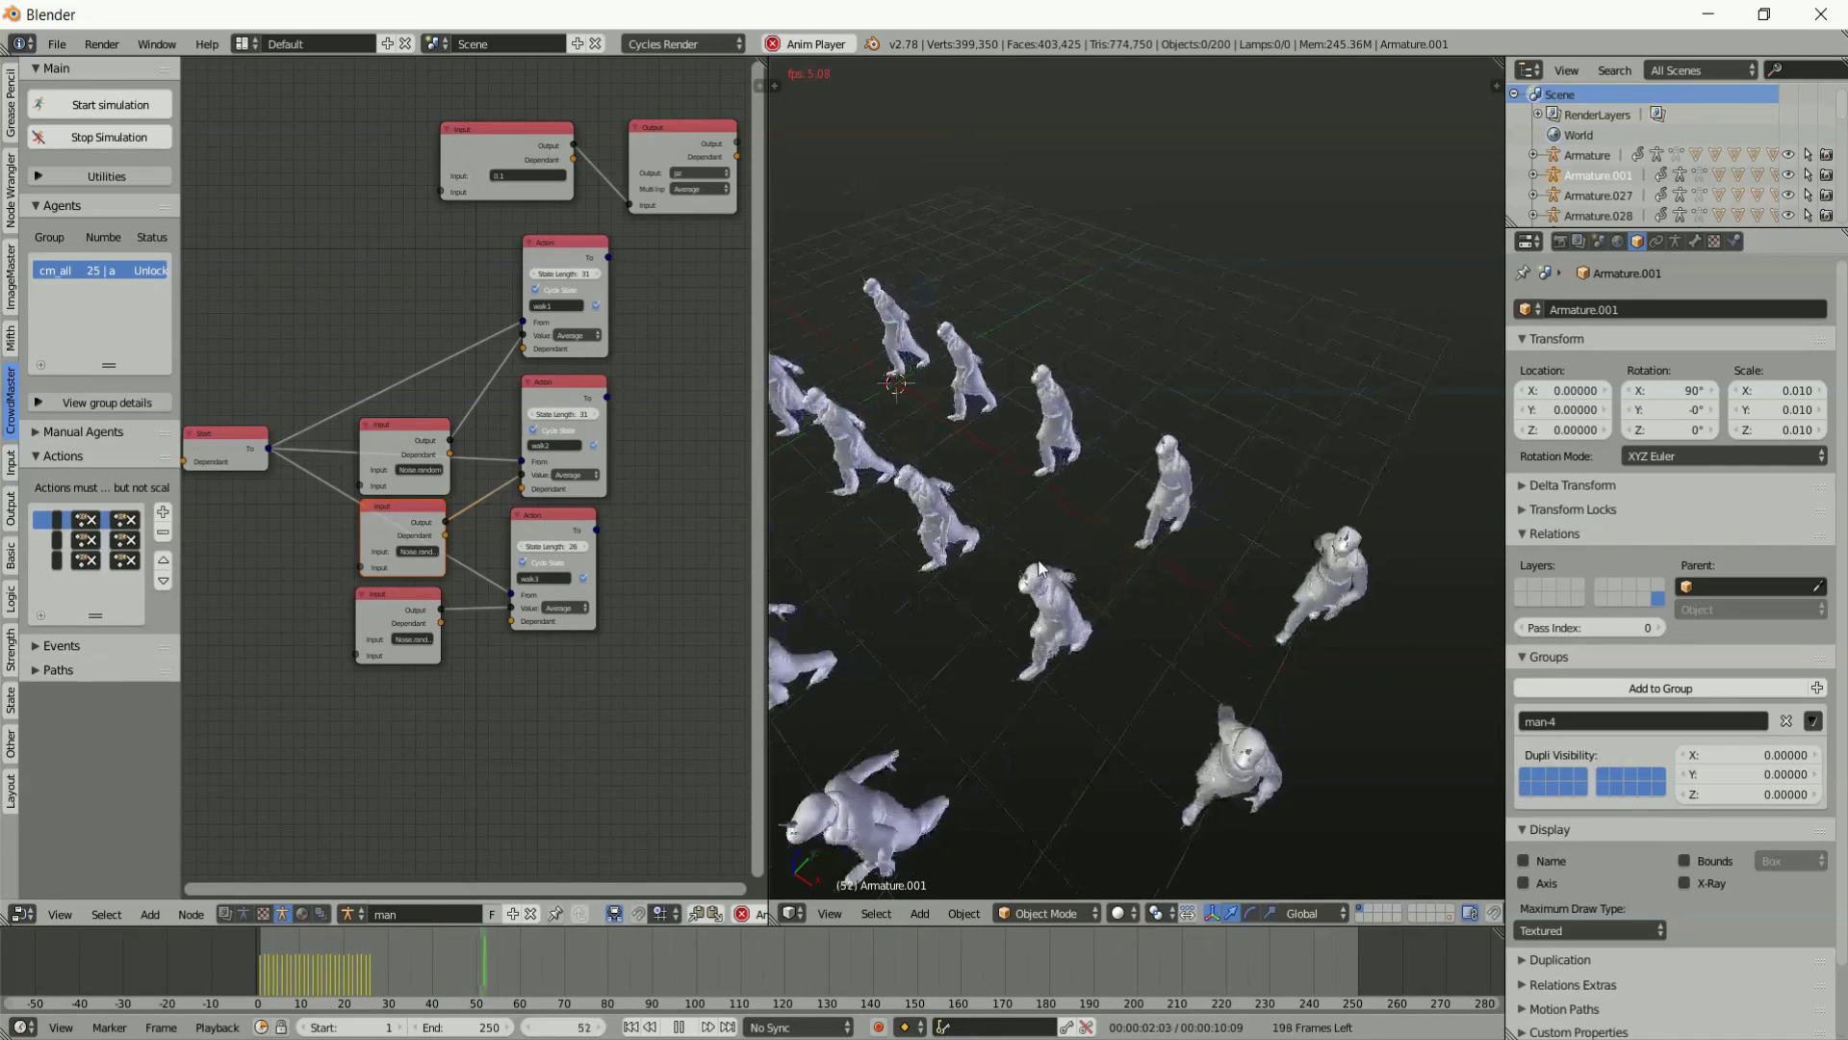
{"action": "middle_click_drag", "start_coordinate": [1044, 604], "coordinate": [934, 666]}
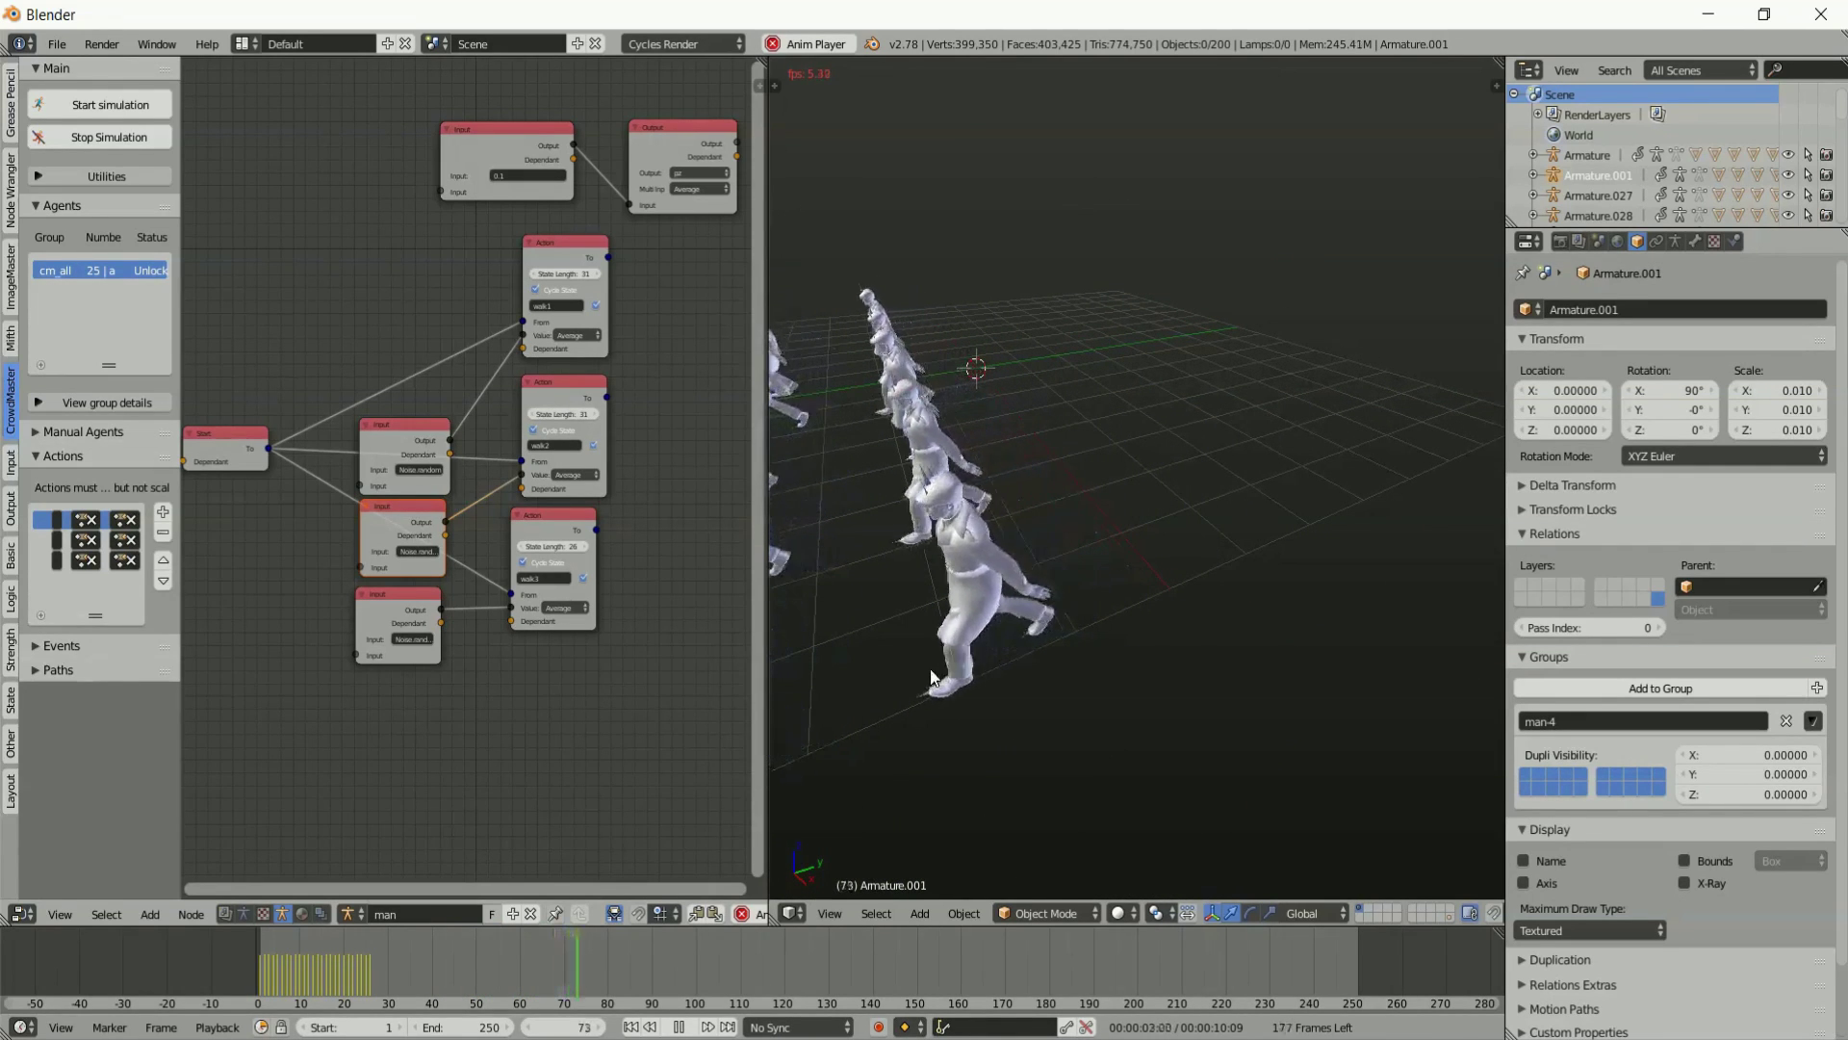
{"action": "key", "text": "alt+a"}
{"action": "right_click", "coordinate": [992, 659]}
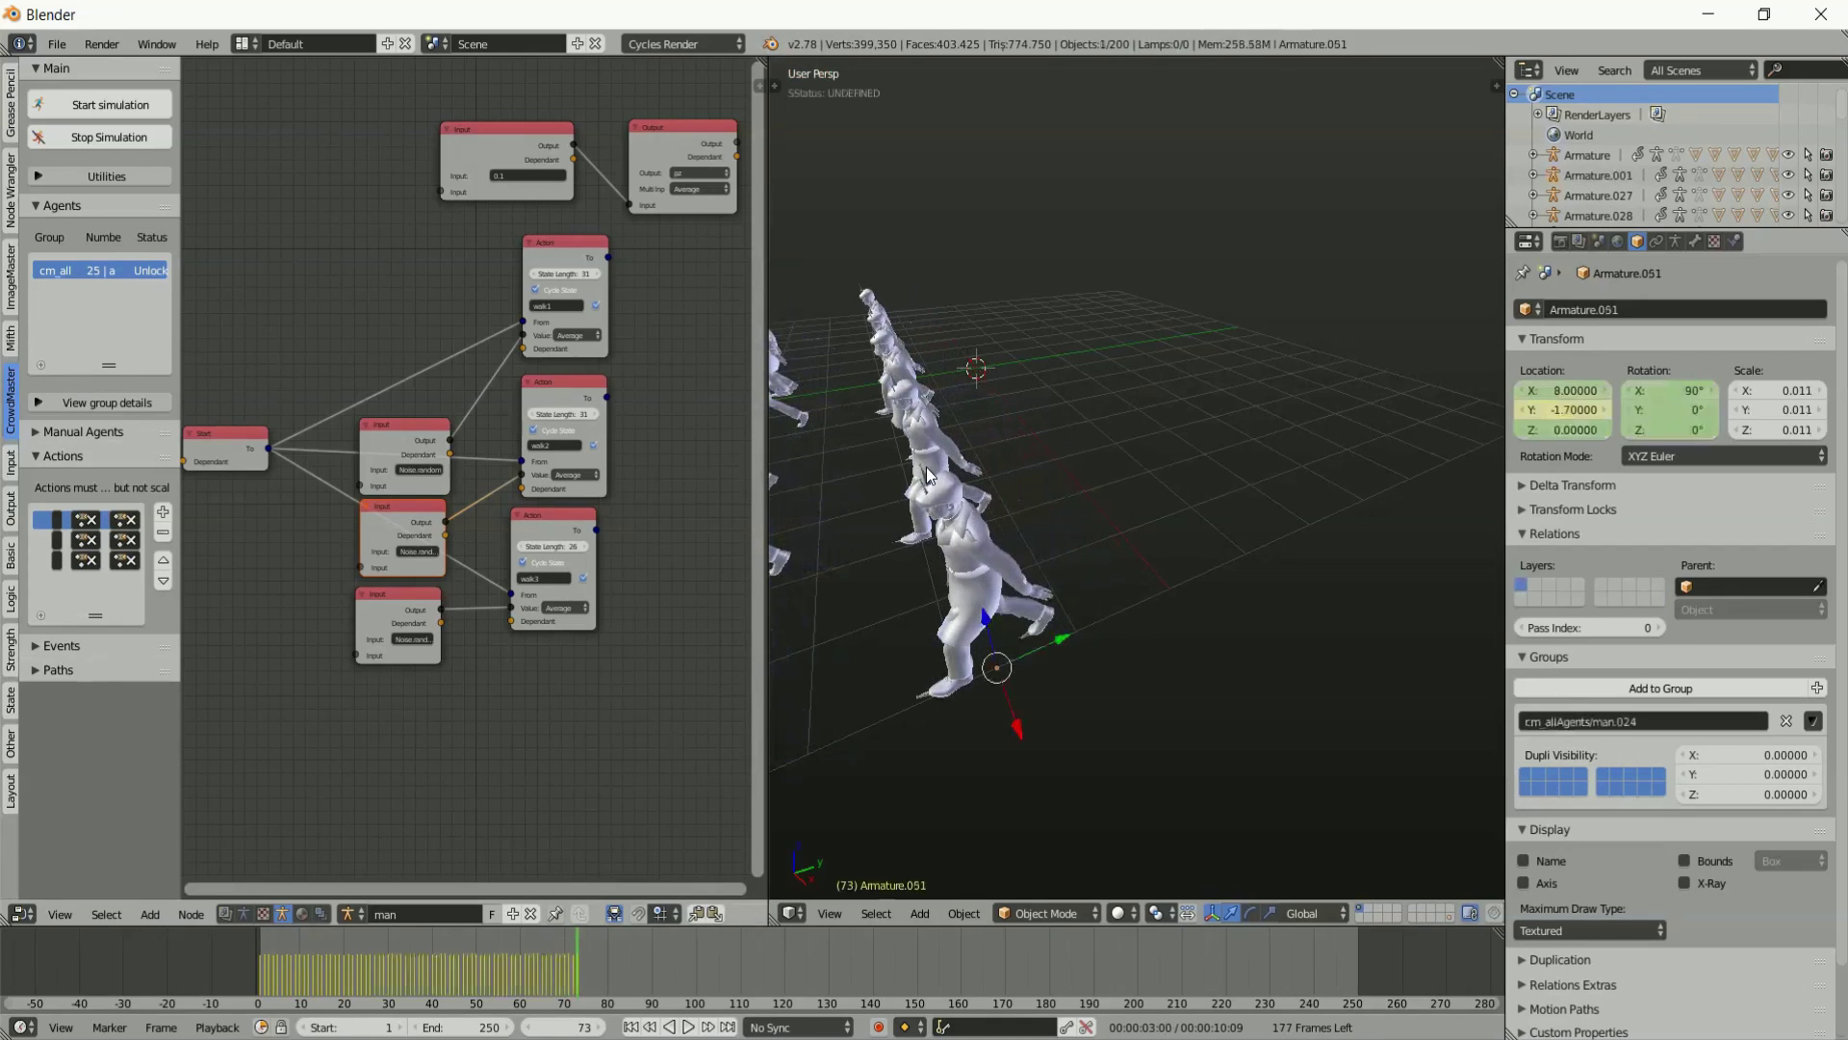
Return the animation to frame 1 and view the crowd from the top in orthographic projection.
{"action": "left_click", "coordinate": [631, 1027]}
{"action": "middle_click_drag", "start_coordinate": [979, 547], "coordinate": [945, 661]}
{"action": "key", "text": "KP_7"}
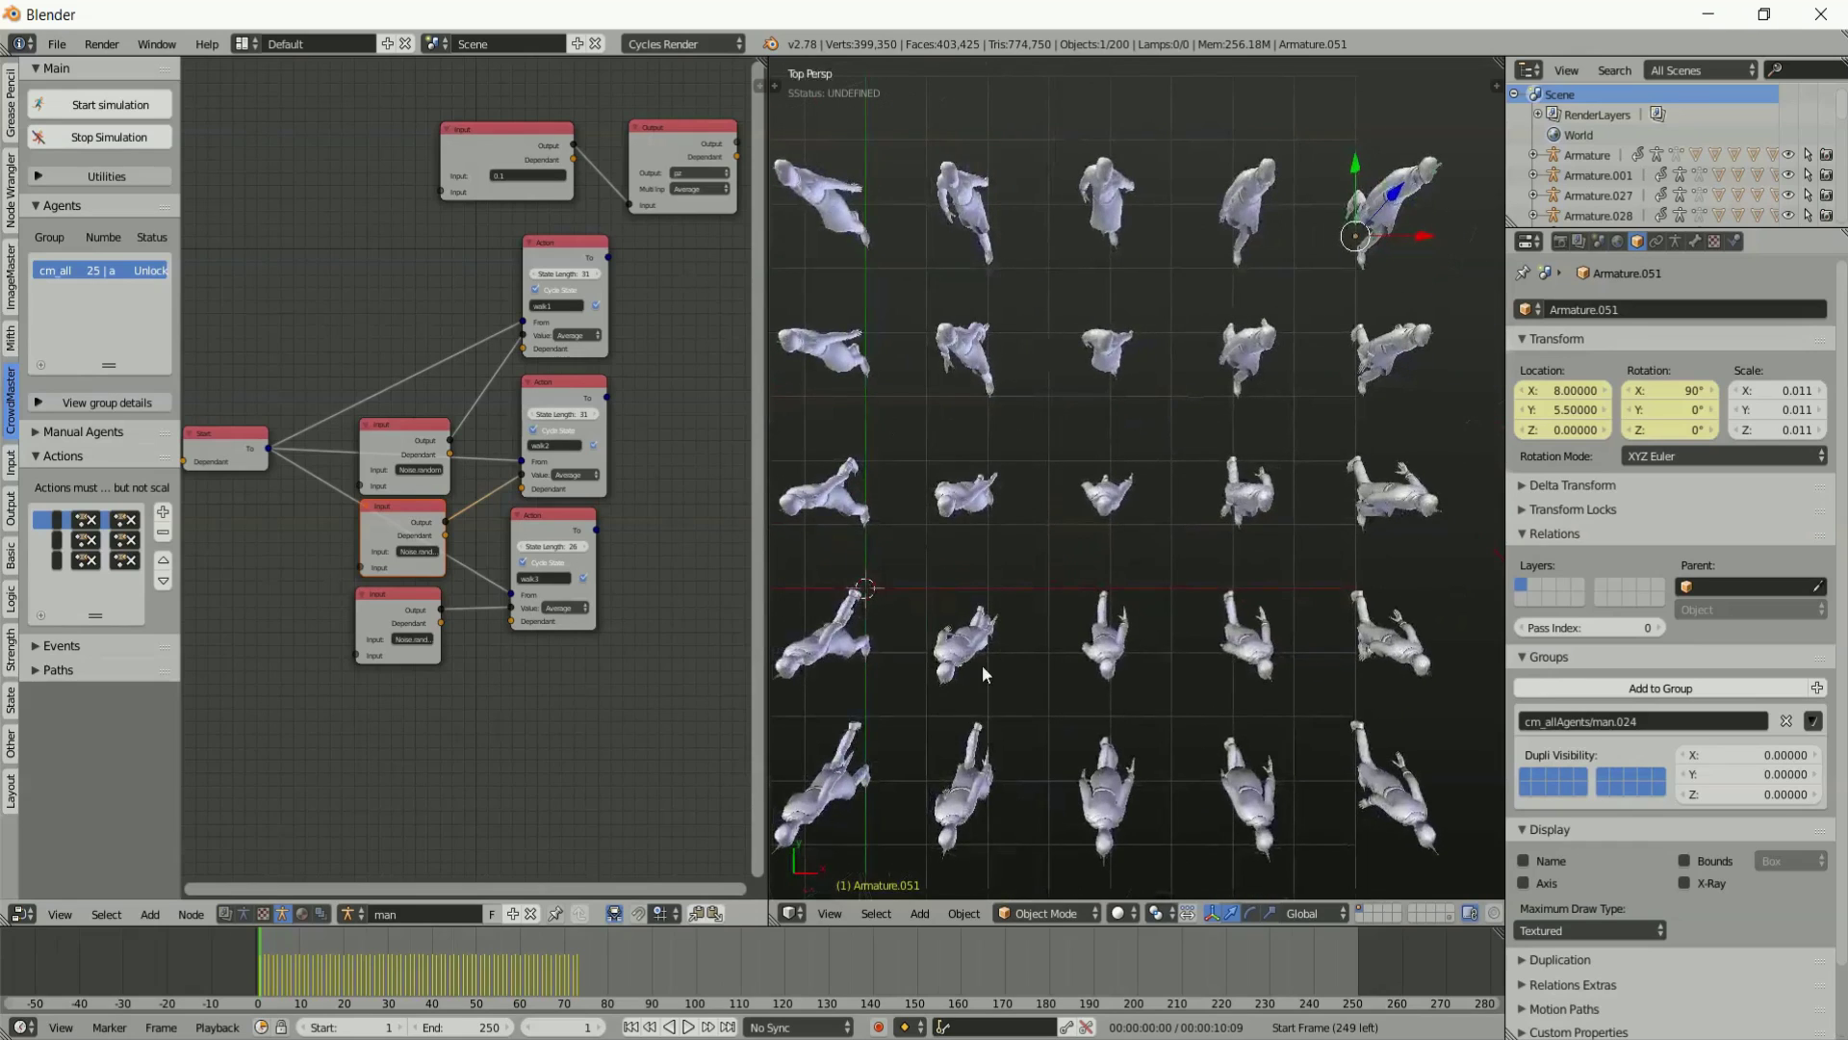
{"action": "key", "text": "KP_5"}
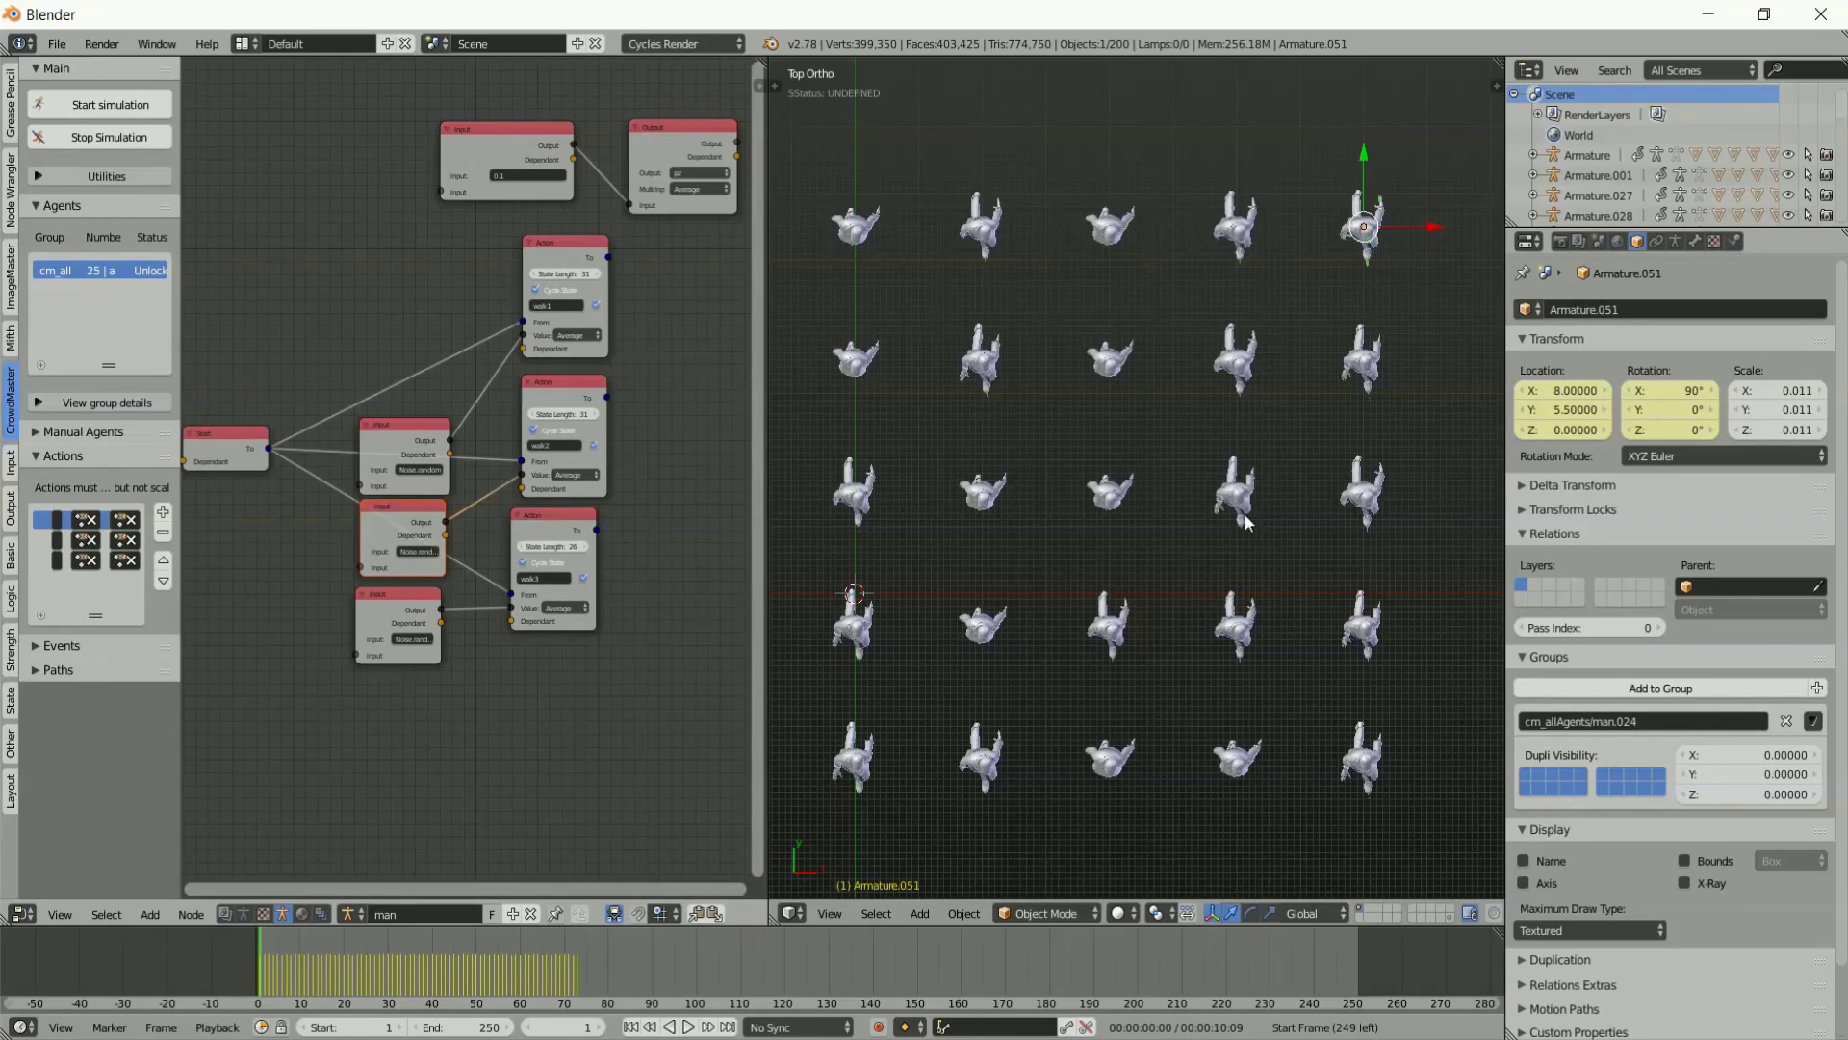
Widen the first Input node and replace its Noise.random value with a Noise.agentMultiRandom expression.
{"action": "scroll", "coordinate": [451, 665], "scroll_direction": "up", "scroll_amount": 4}
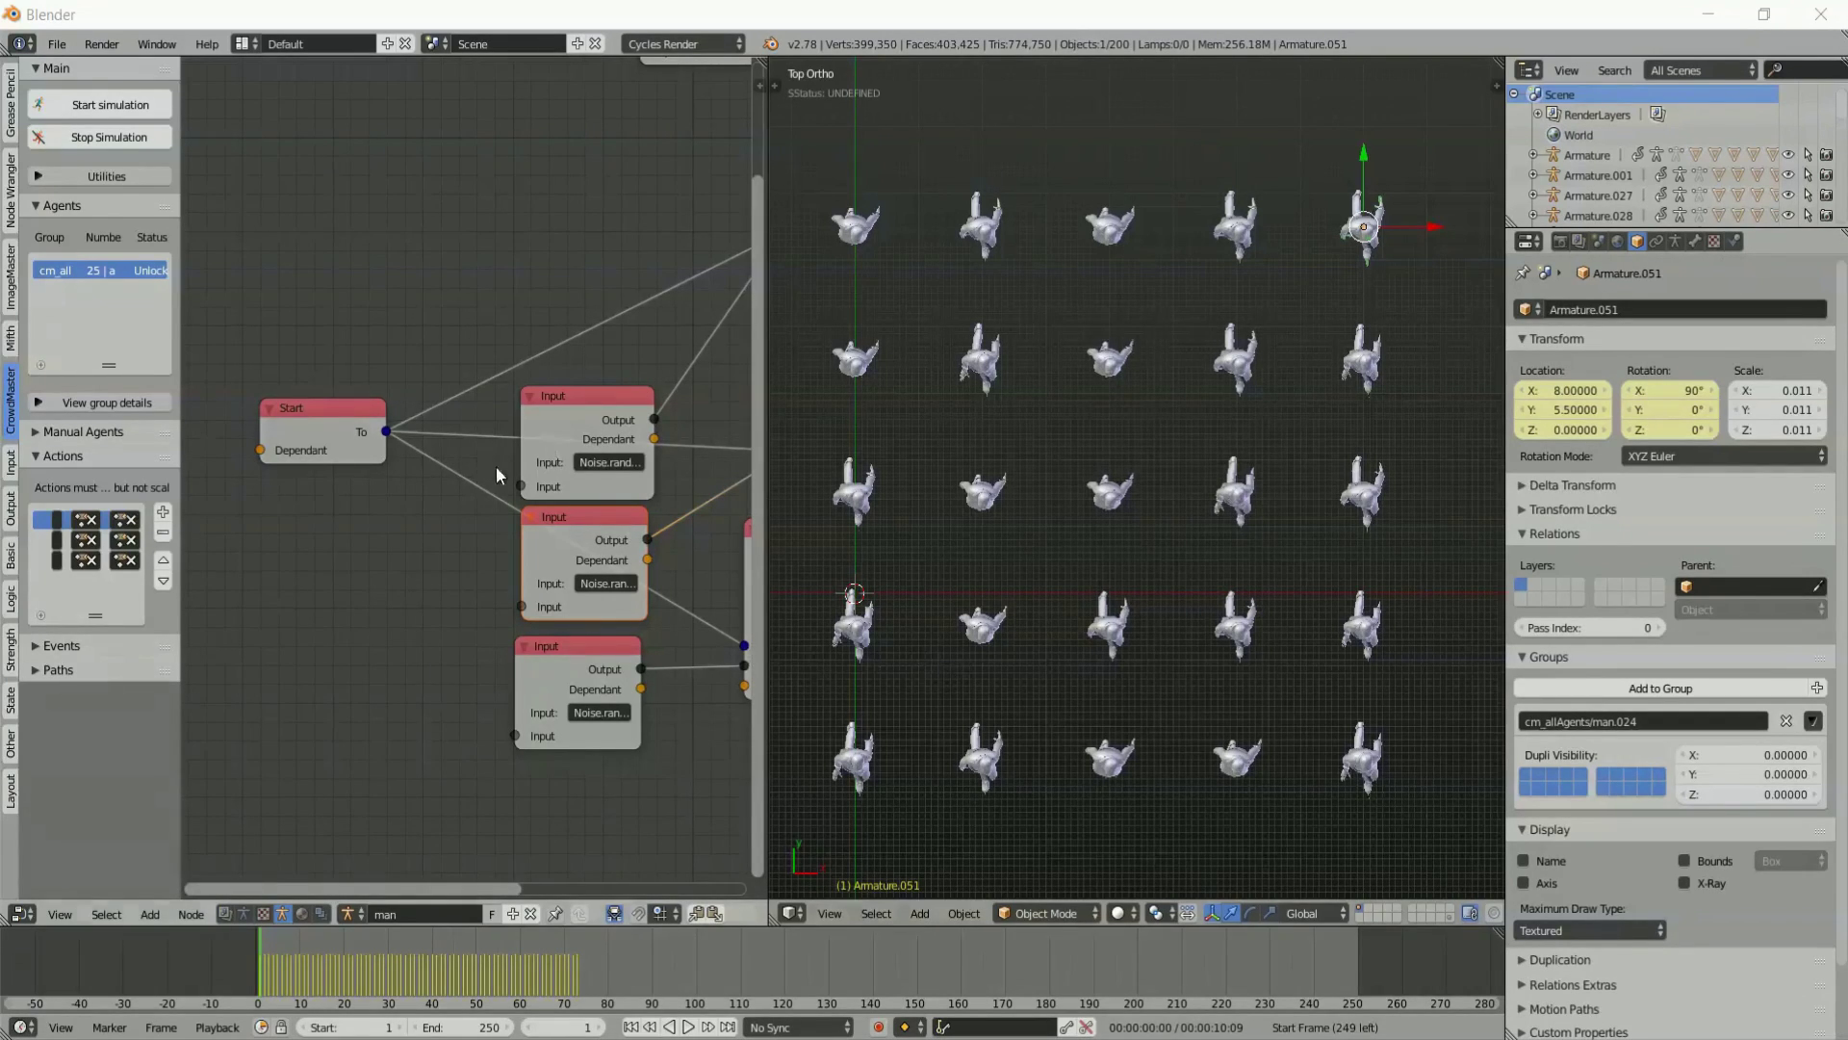
{"action": "left_click_drag", "start_coordinate": [522, 462], "coordinate": [454, 463]}
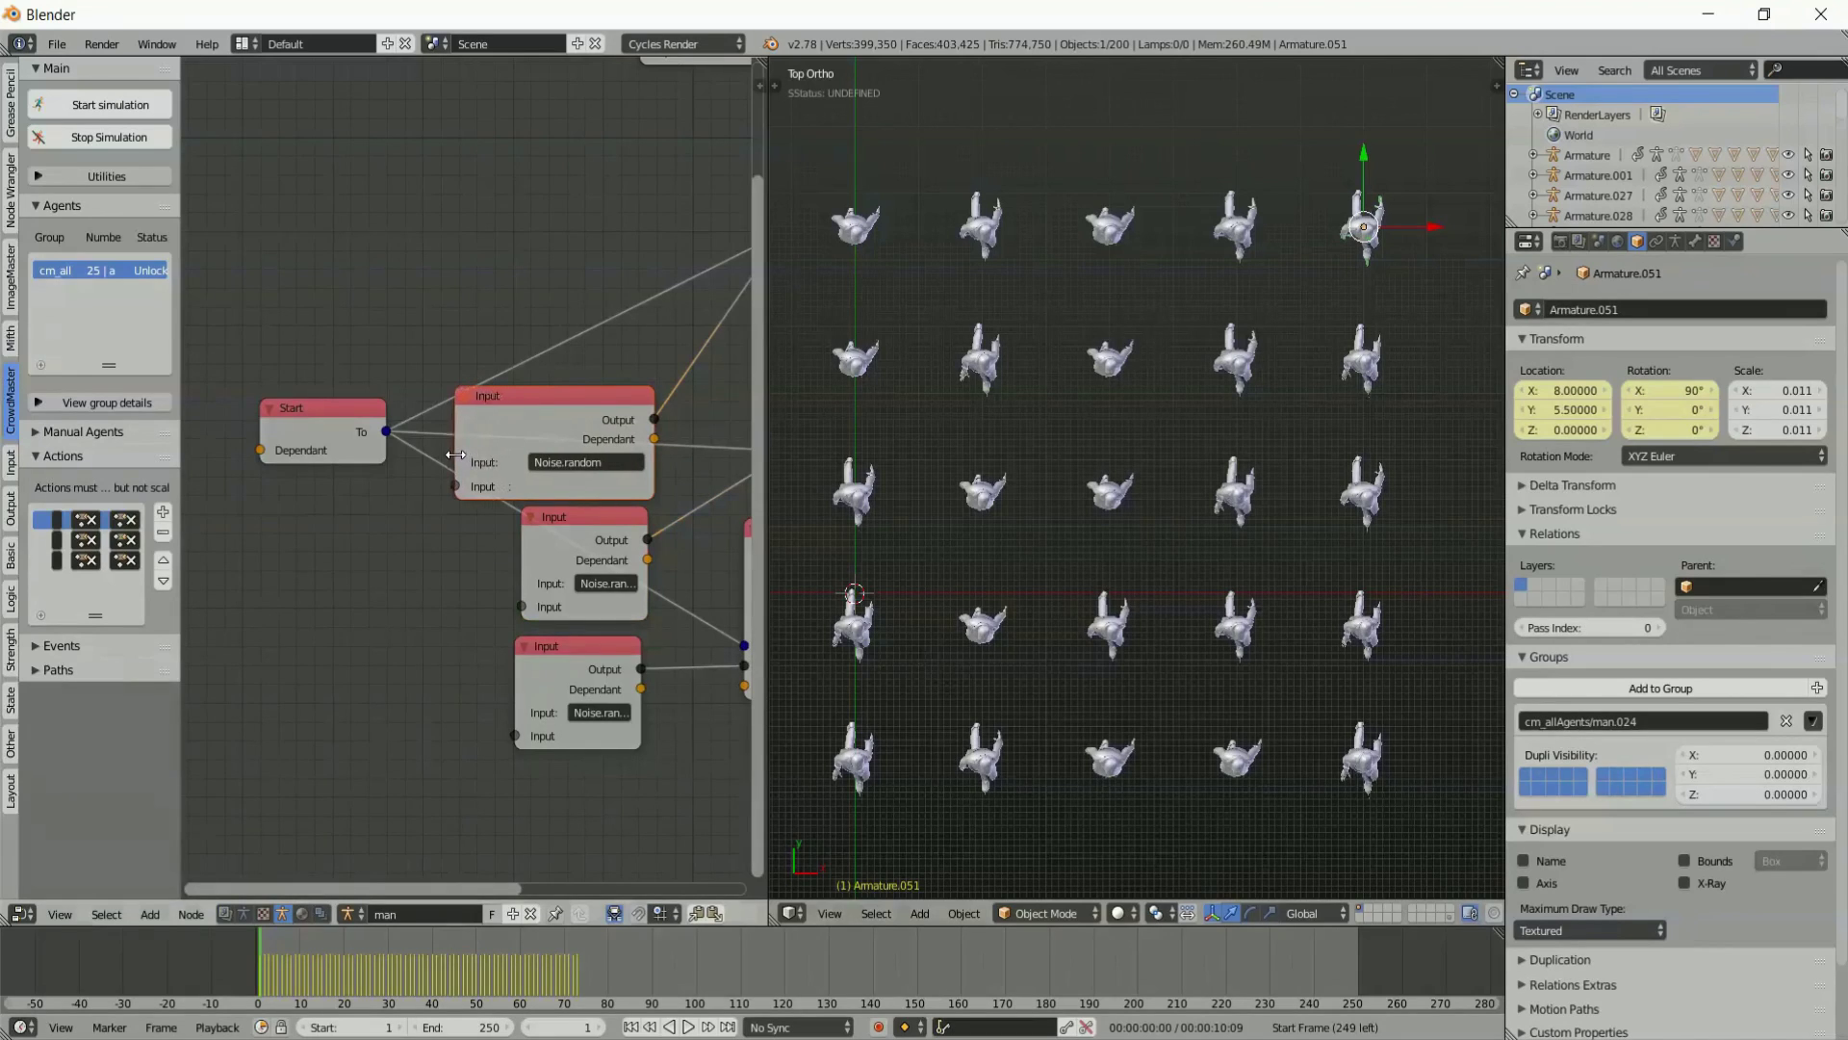
{"action": "left_click", "coordinate": [574, 461]}
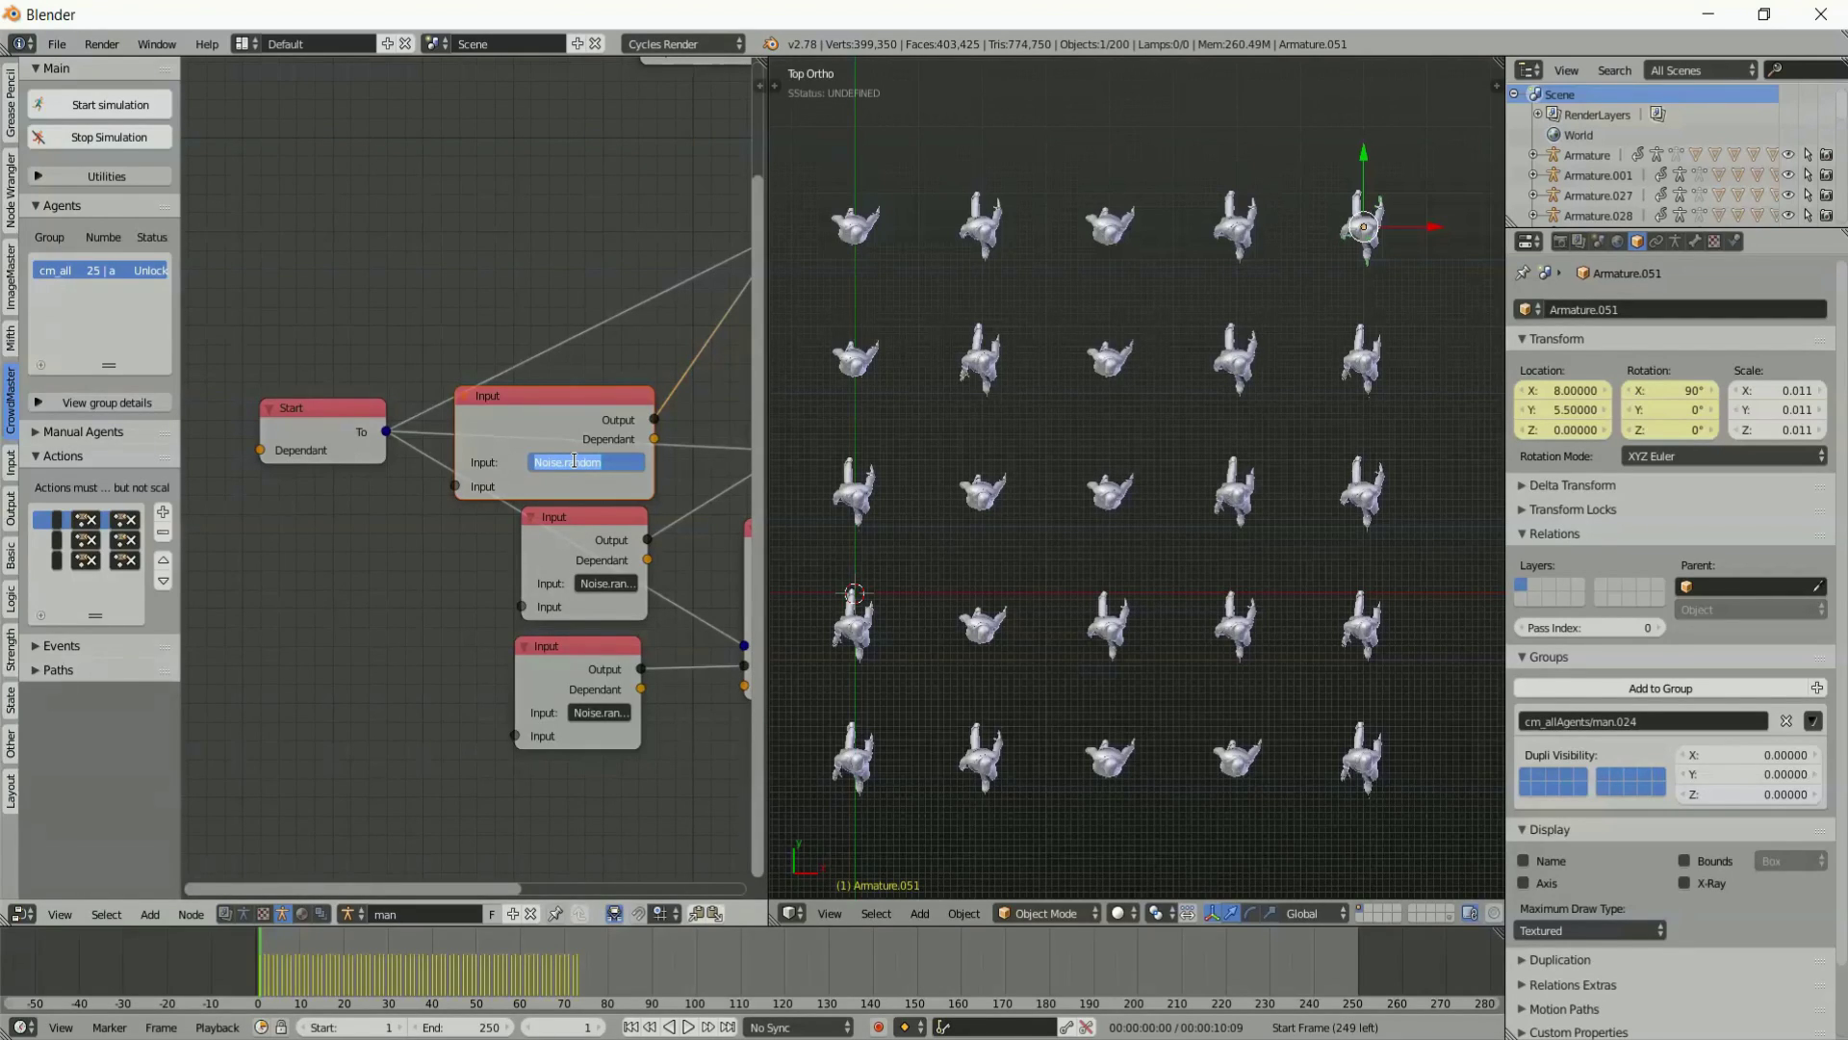
{"action": "key", "text": "ctrl+v"}
{"action": "key", "text": "Home"}
{"action": "key", "text": "Delete"}
{"action": "key", "text": "Delete"}
{"action": "key", "text": "Delete"}
{"action": "key", "text": "Delete"}
{"action": "key", "text": "Delete"}
{"action": "key", "text": "Delete"}
{"action": "key", "text": "ctrl+a"}
{"action": "key", "text": "Escape"}
Set the second Input node's value to Noise.agentMultiRandom(0) and the third's to Noise.agentMultiRandom(2).
{"action": "left_click", "coordinate": [607, 583]}
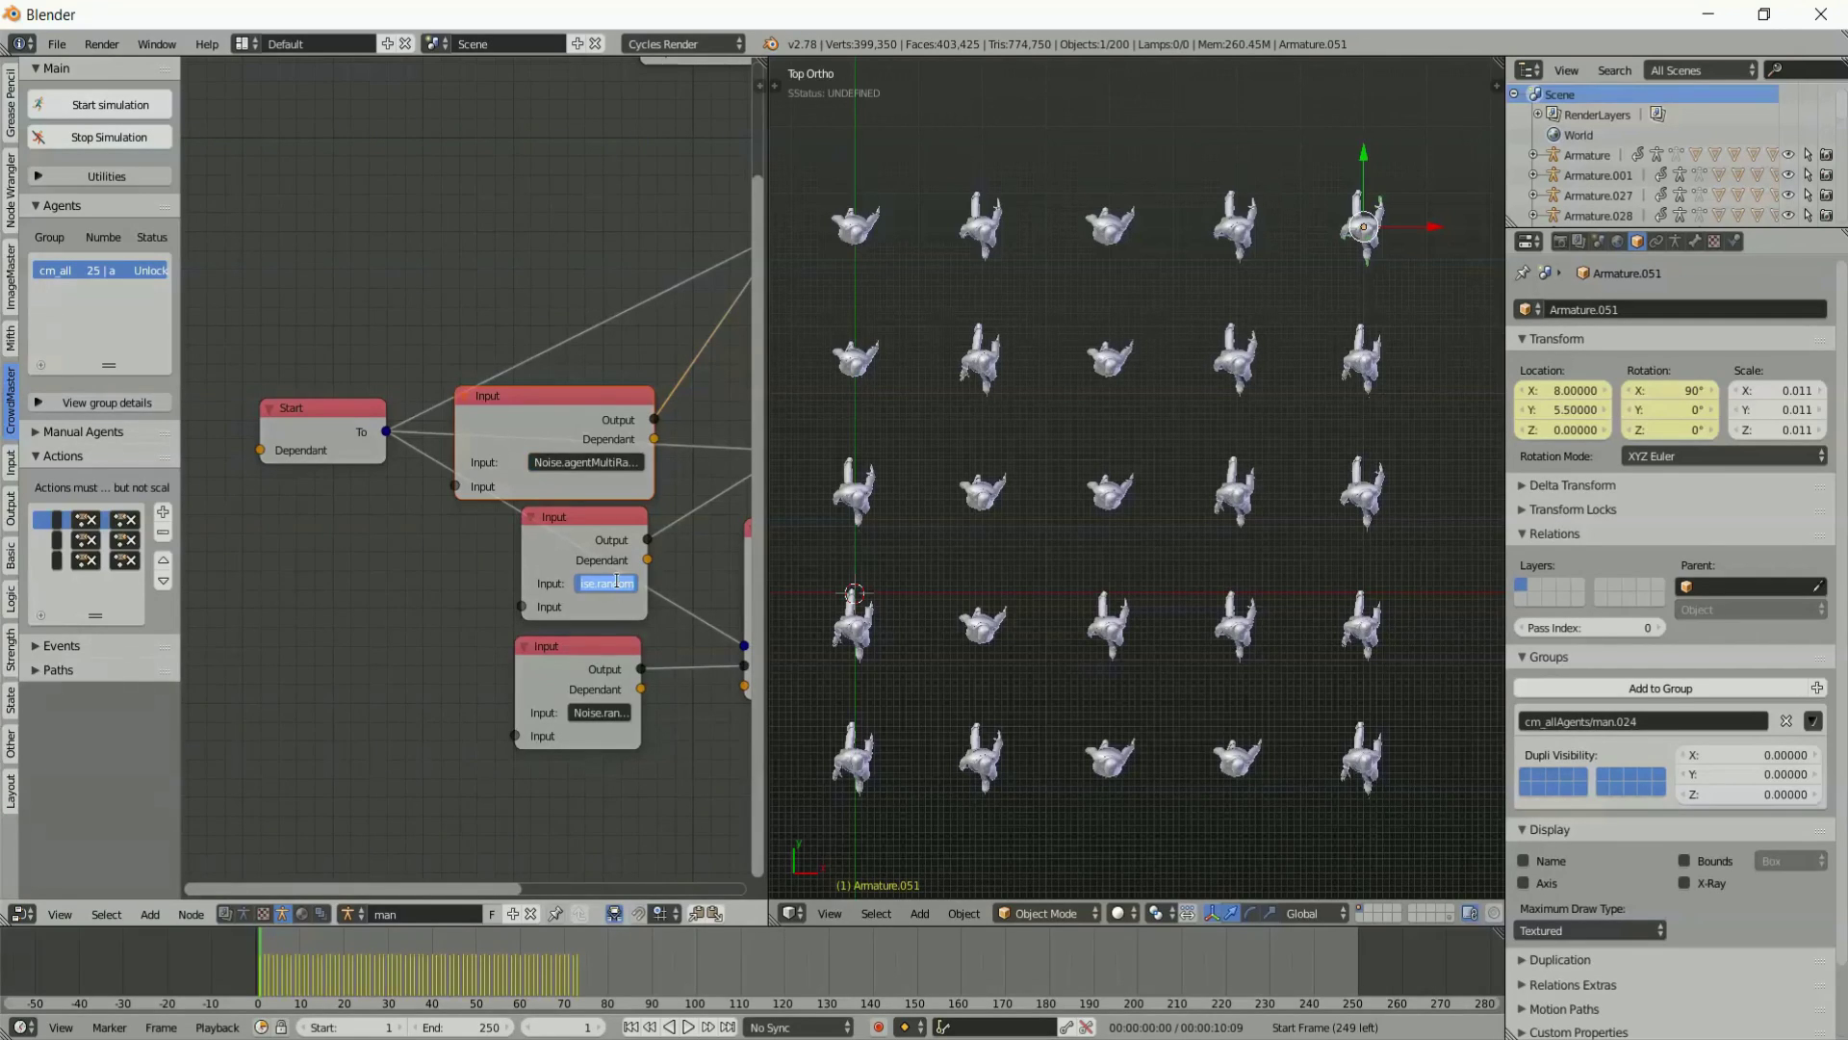
{"action": "type", "text": "Noise.agentMultiRandom(0)"}
{"action": "key", "text": "Return"}
{"action": "left_click", "coordinate": [588, 713]}
{"action": "key", "text": "ctrl+v"}
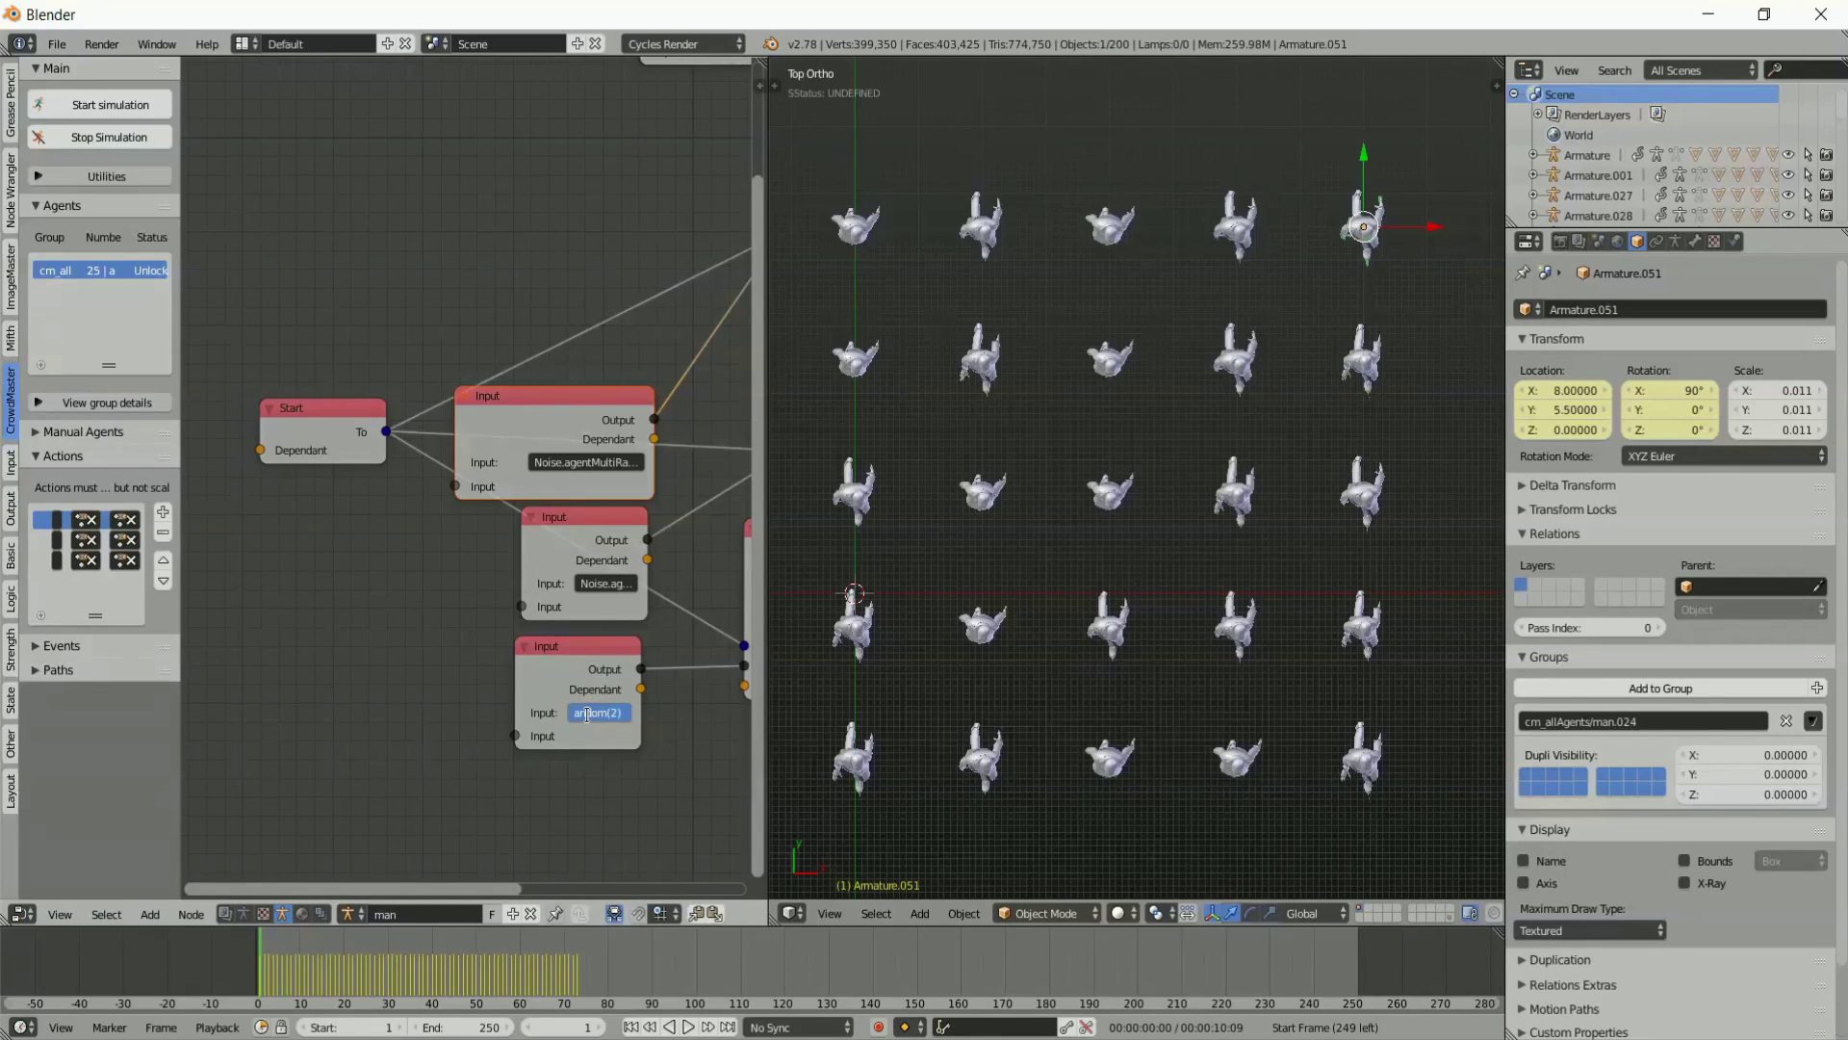
{"action": "key", "text": "Return"}
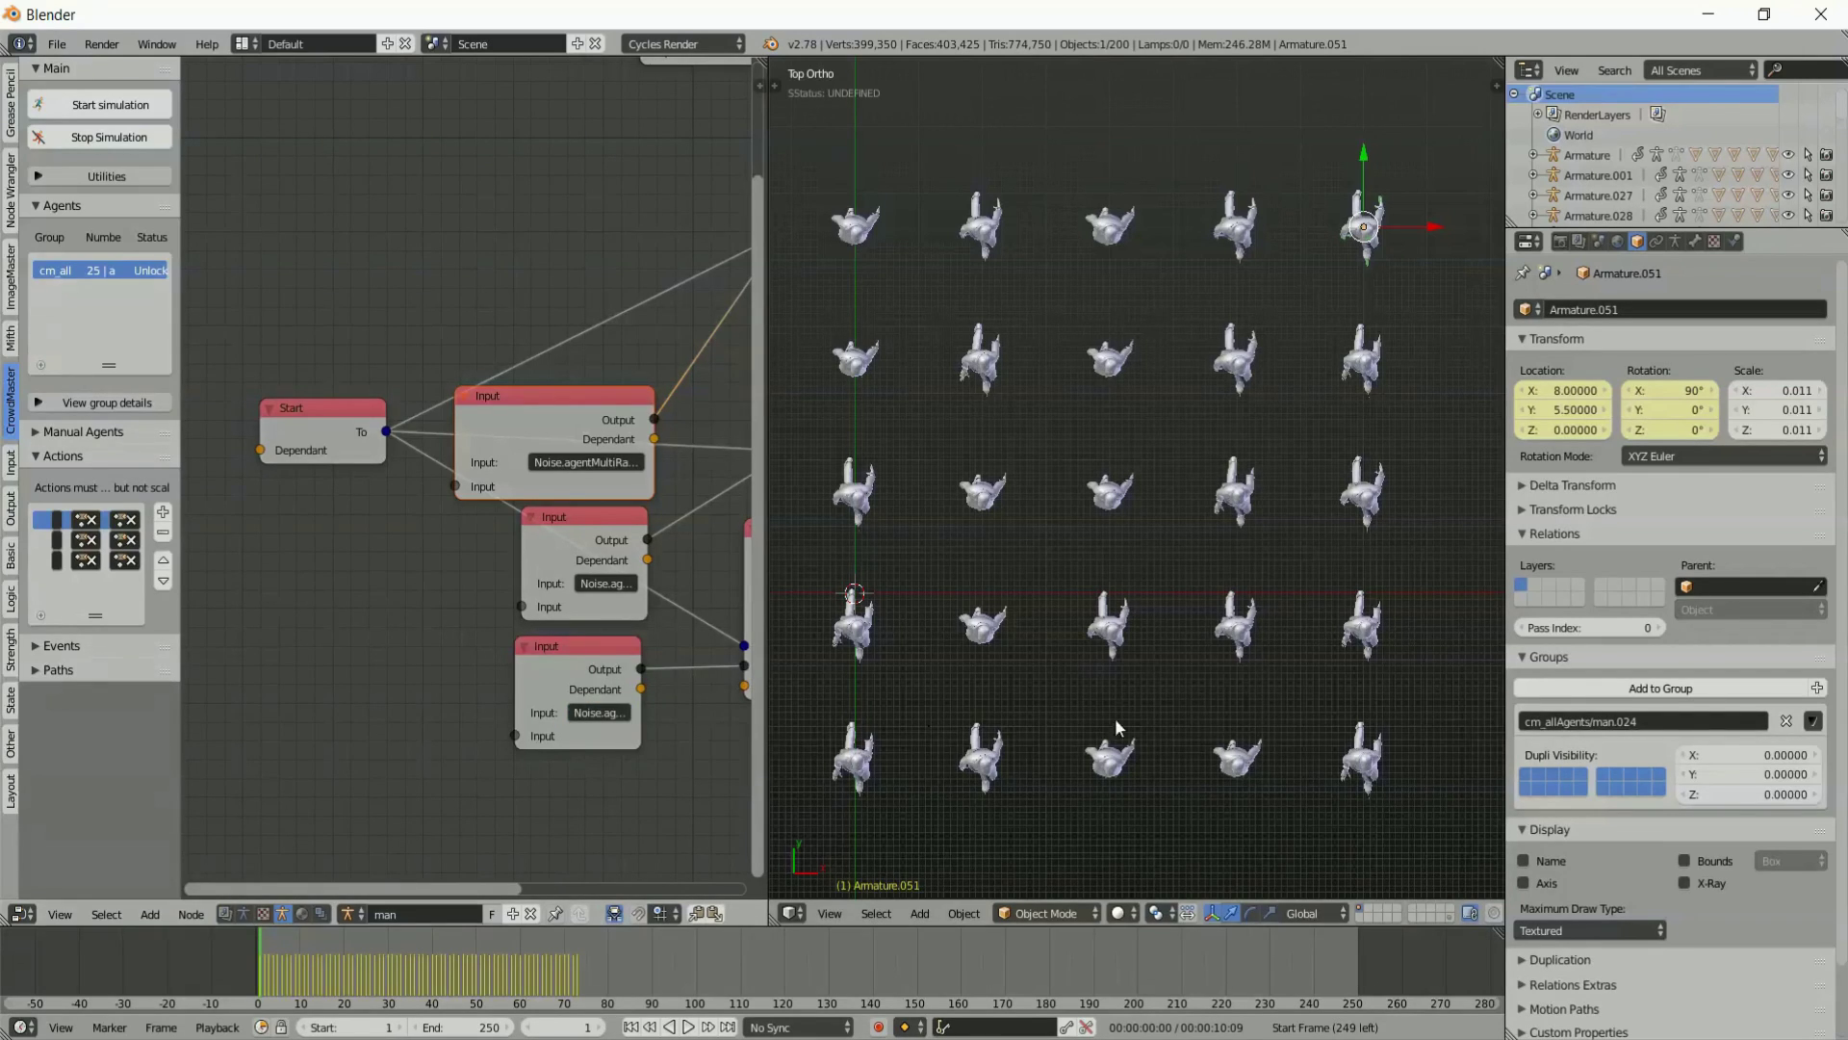
Run the crowd simulation twice with the agentMultiRandom inputs, stopping it after each run to compare the agents' walks.
{"action": "scroll", "coordinate": [520, 619], "scroll_direction": "down", "scroll_amount": 4}
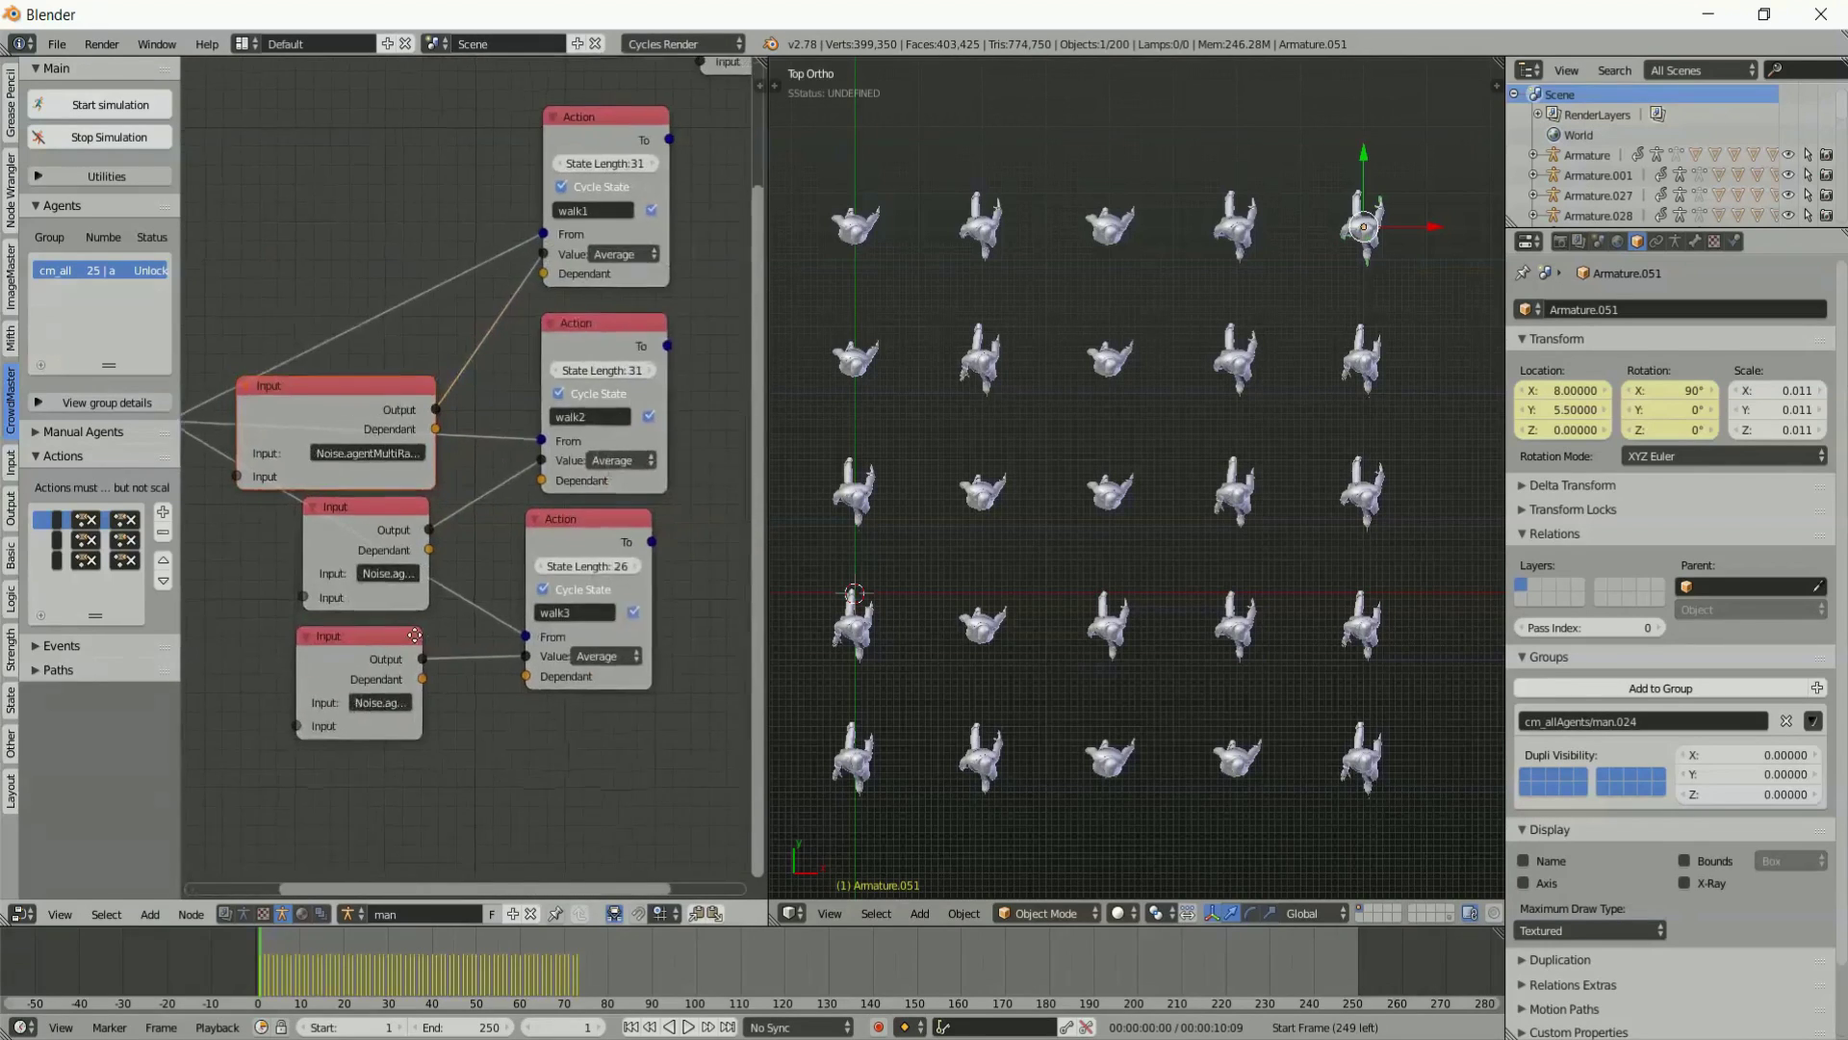
{"action": "key", "text": "Home"}
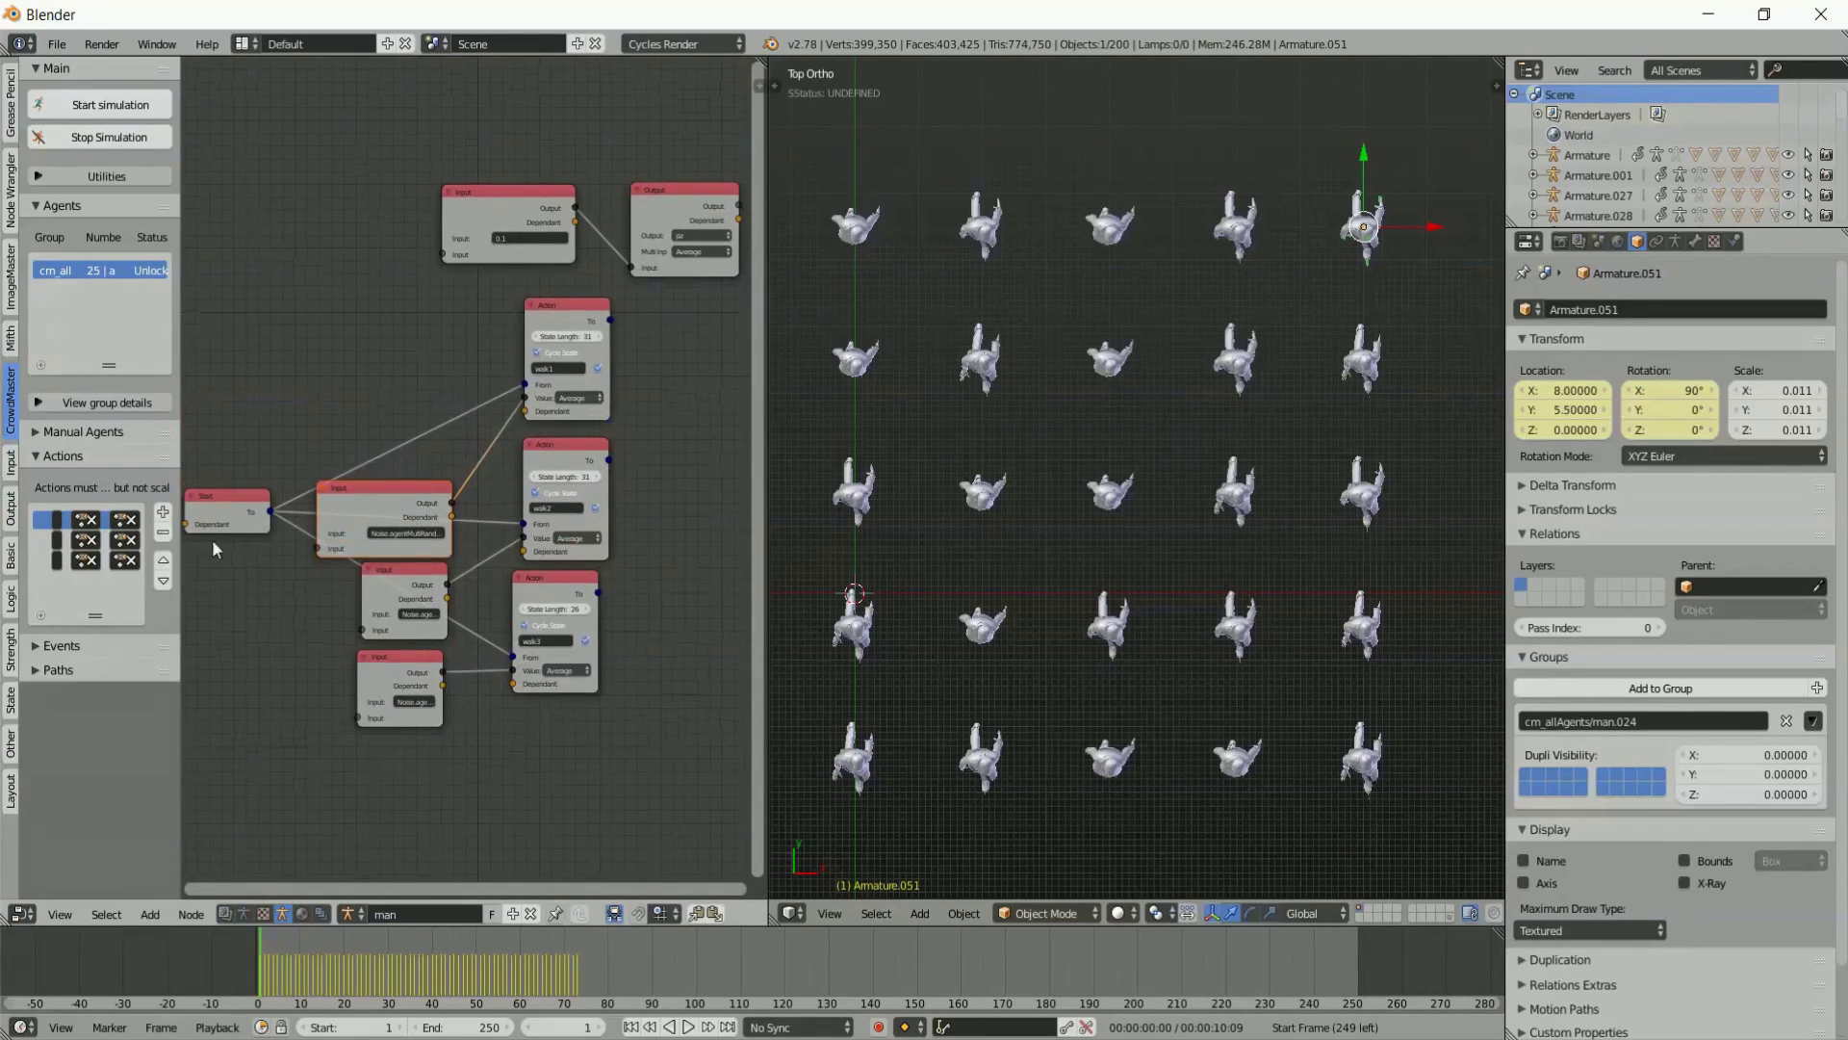
{"action": "left_click", "coordinate": [108, 104]}
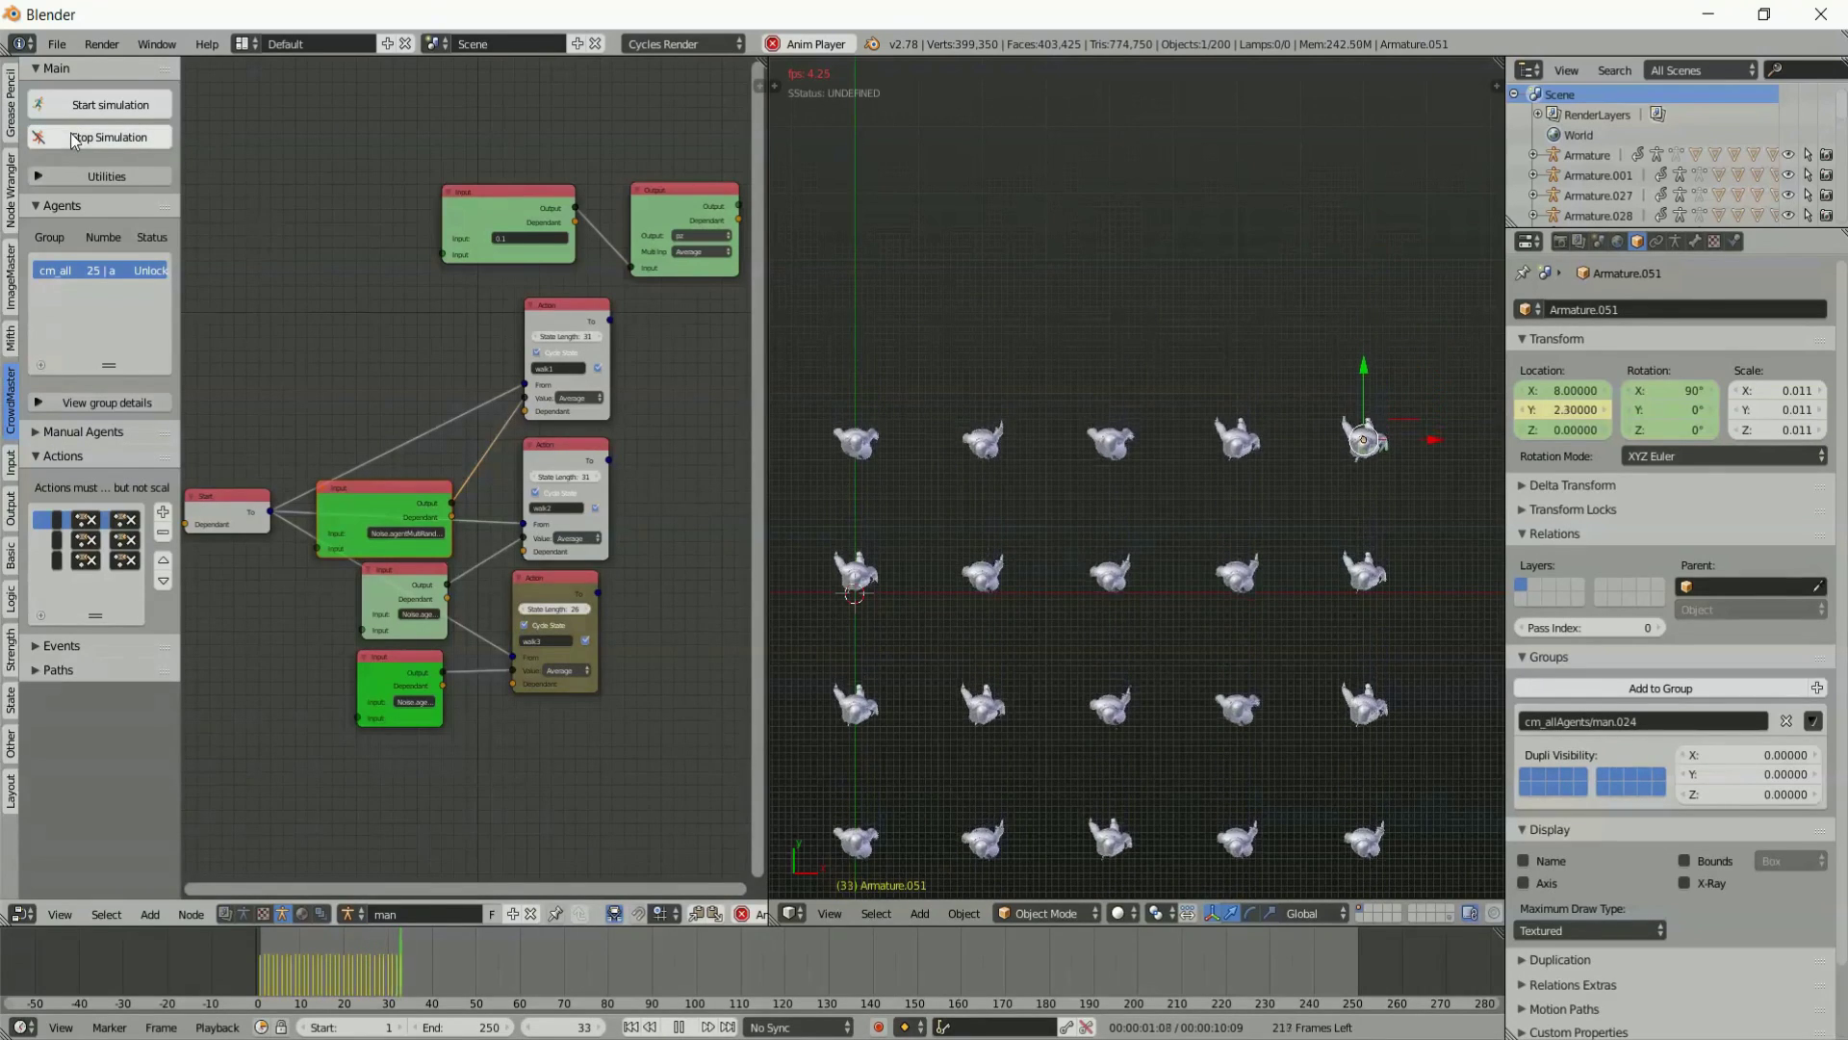
{"action": "left_click", "coordinate": [128, 138]}
{"action": "left_click", "coordinate": [114, 104]}
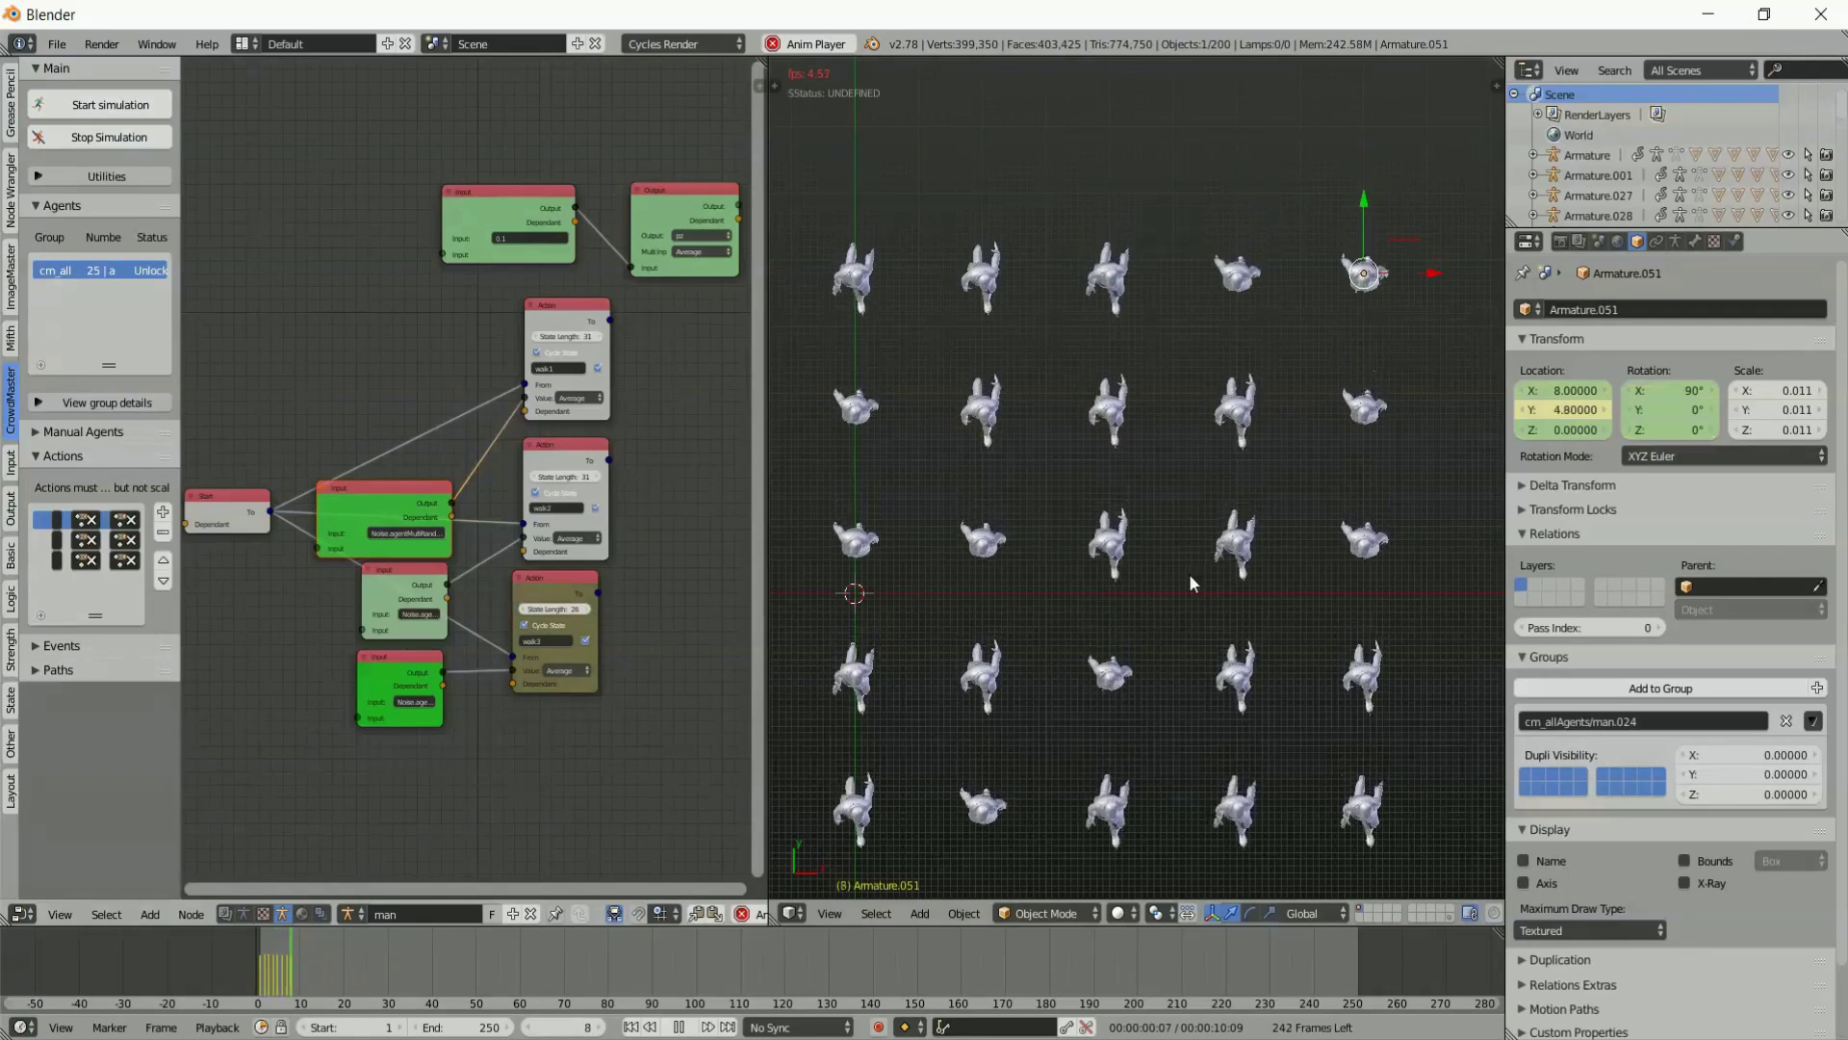
{"action": "left_click", "coordinate": [97, 140]}
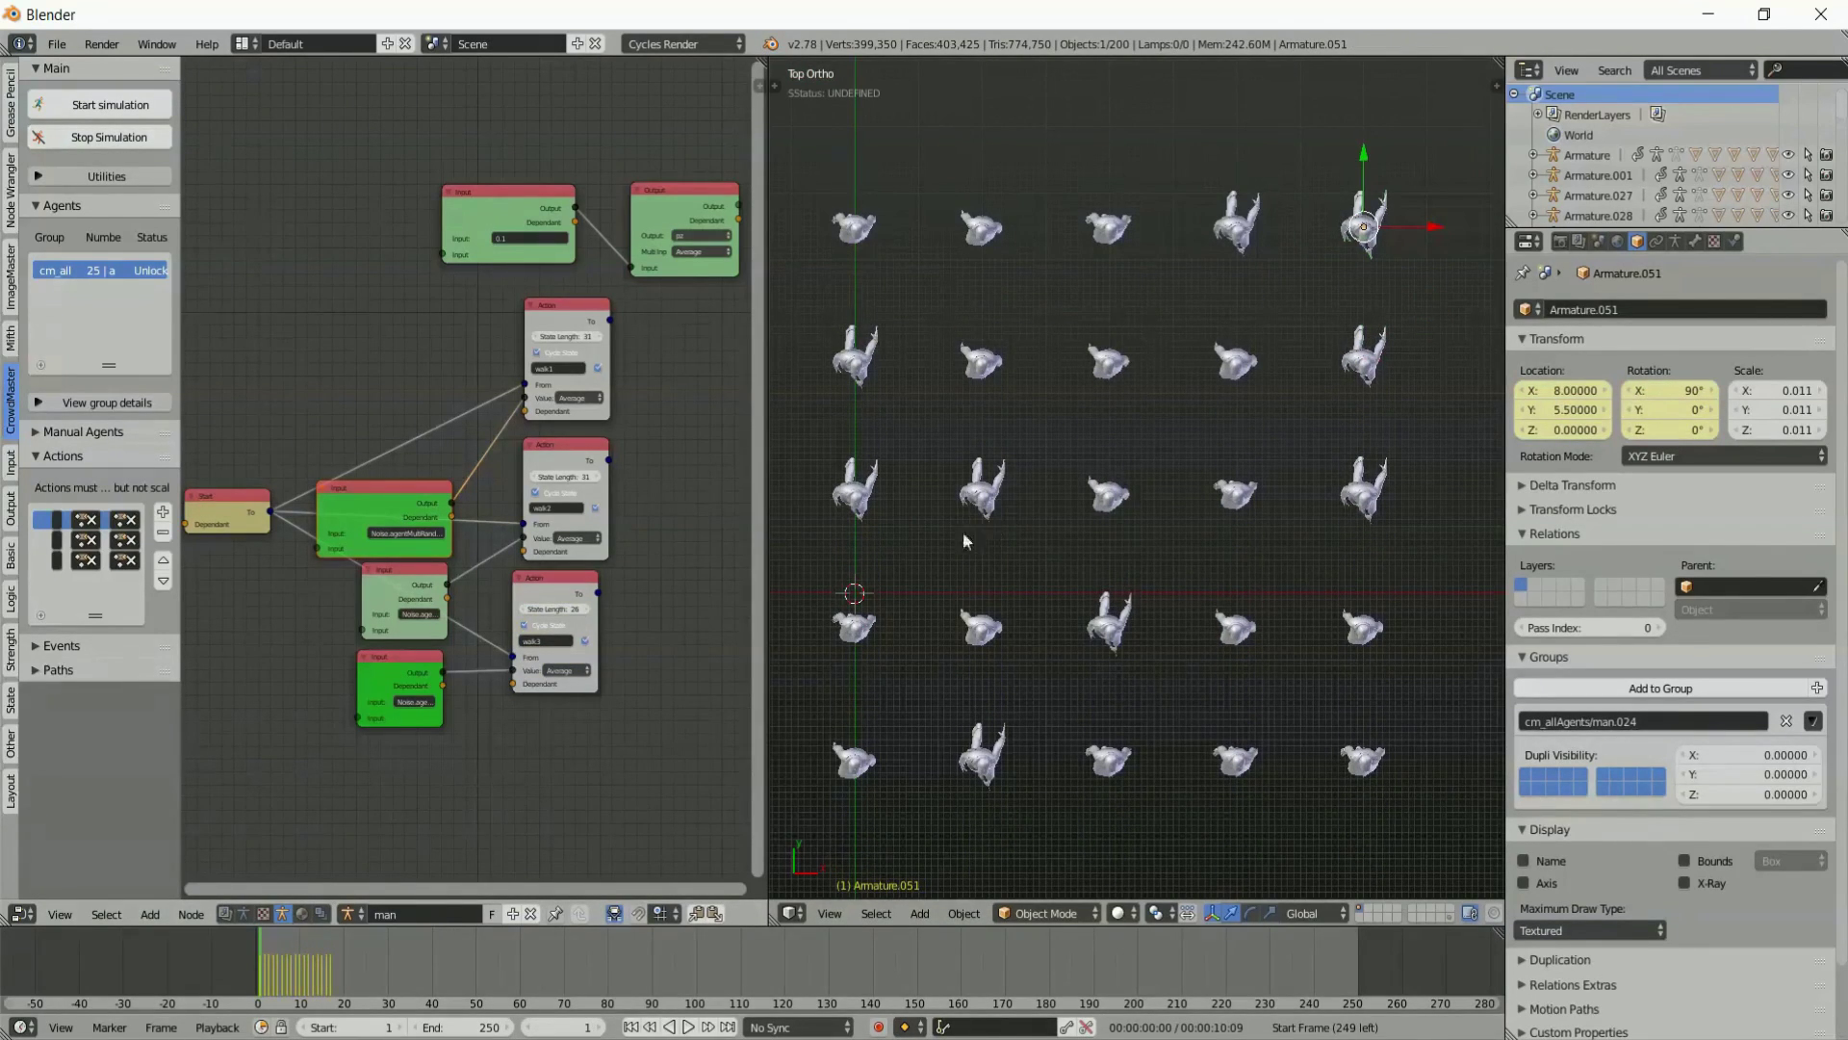
Examine the agents' differing walk poses from several angles and distances, along with the node tree's Input and Action nodes.
{"action": "middle_click_drag", "start_coordinate": [1130, 674], "coordinate": [1057, 361]}
{"action": "scroll", "coordinate": [1083, 499], "scroll_direction": "up", "scroll_amount": 5}
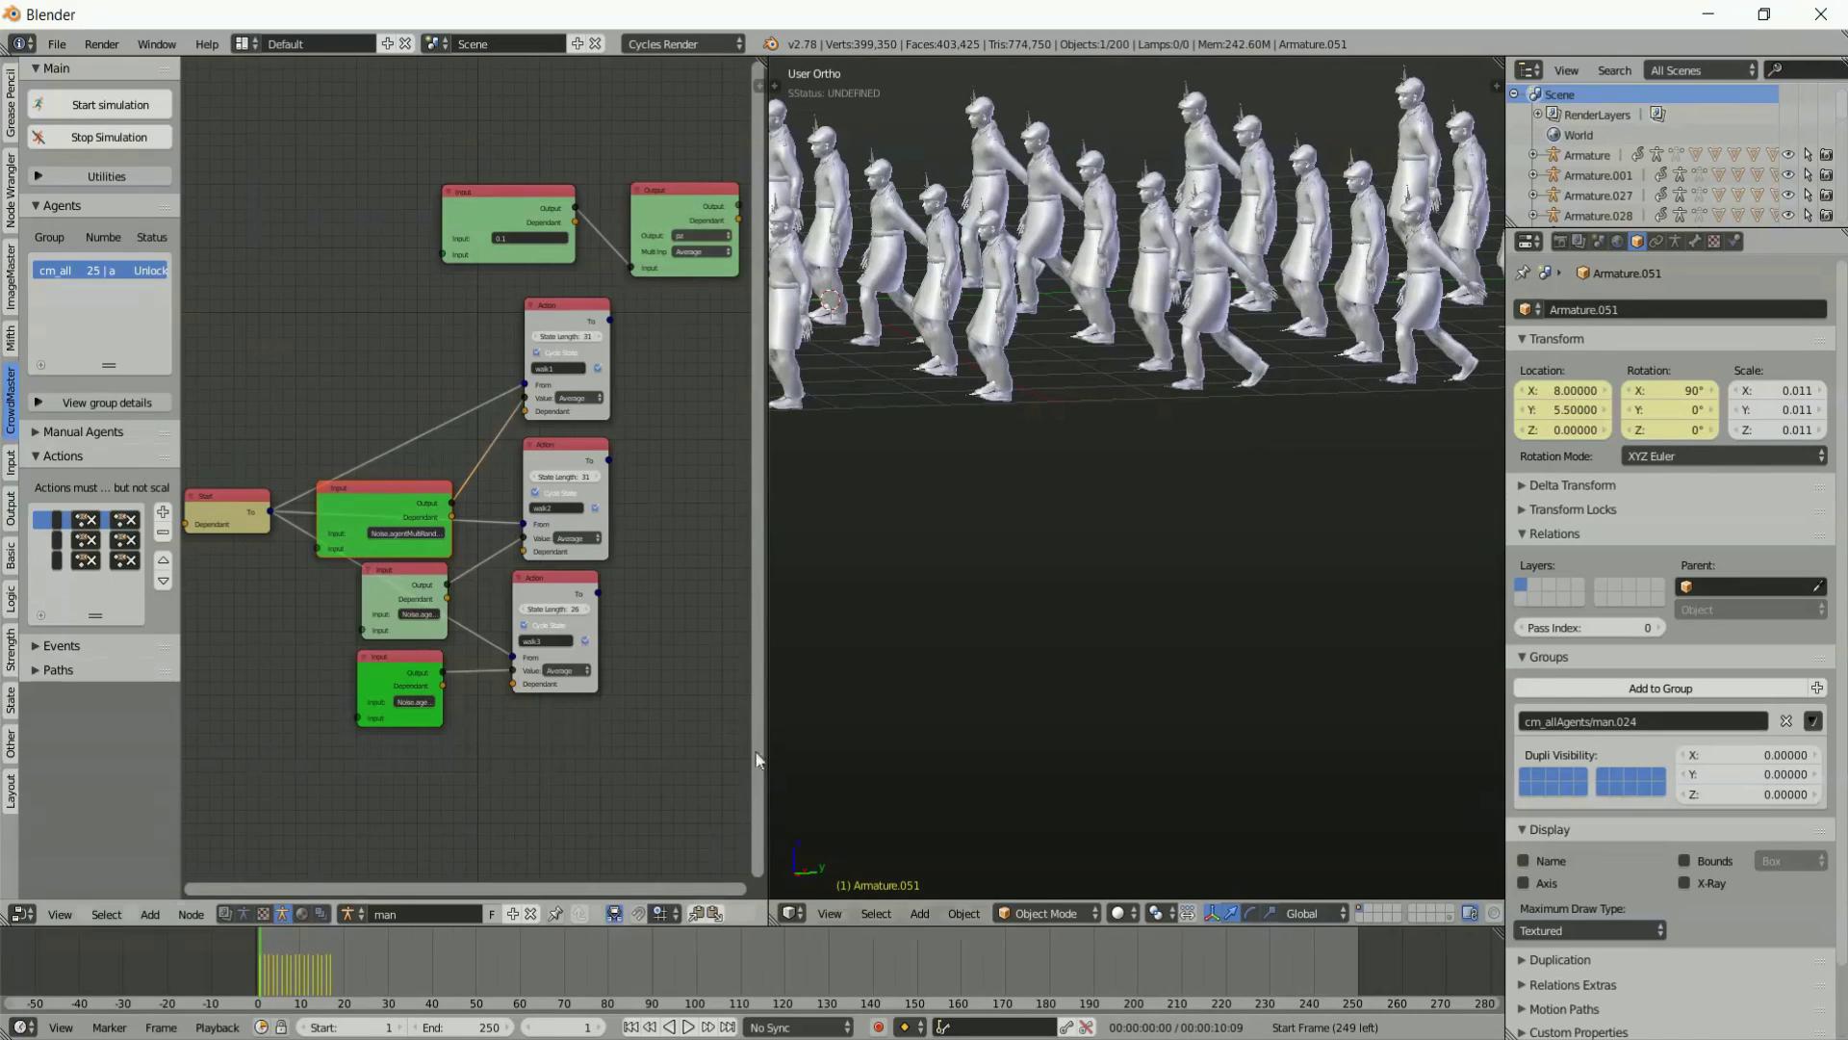
{"action": "middle_click_drag", "start_coordinate": [490, 706], "coordinate": [408, 758]}
{"action": "scroll", "coordinate": [408, 758], "scroll_direction": "up", "scroll_amount": 2}
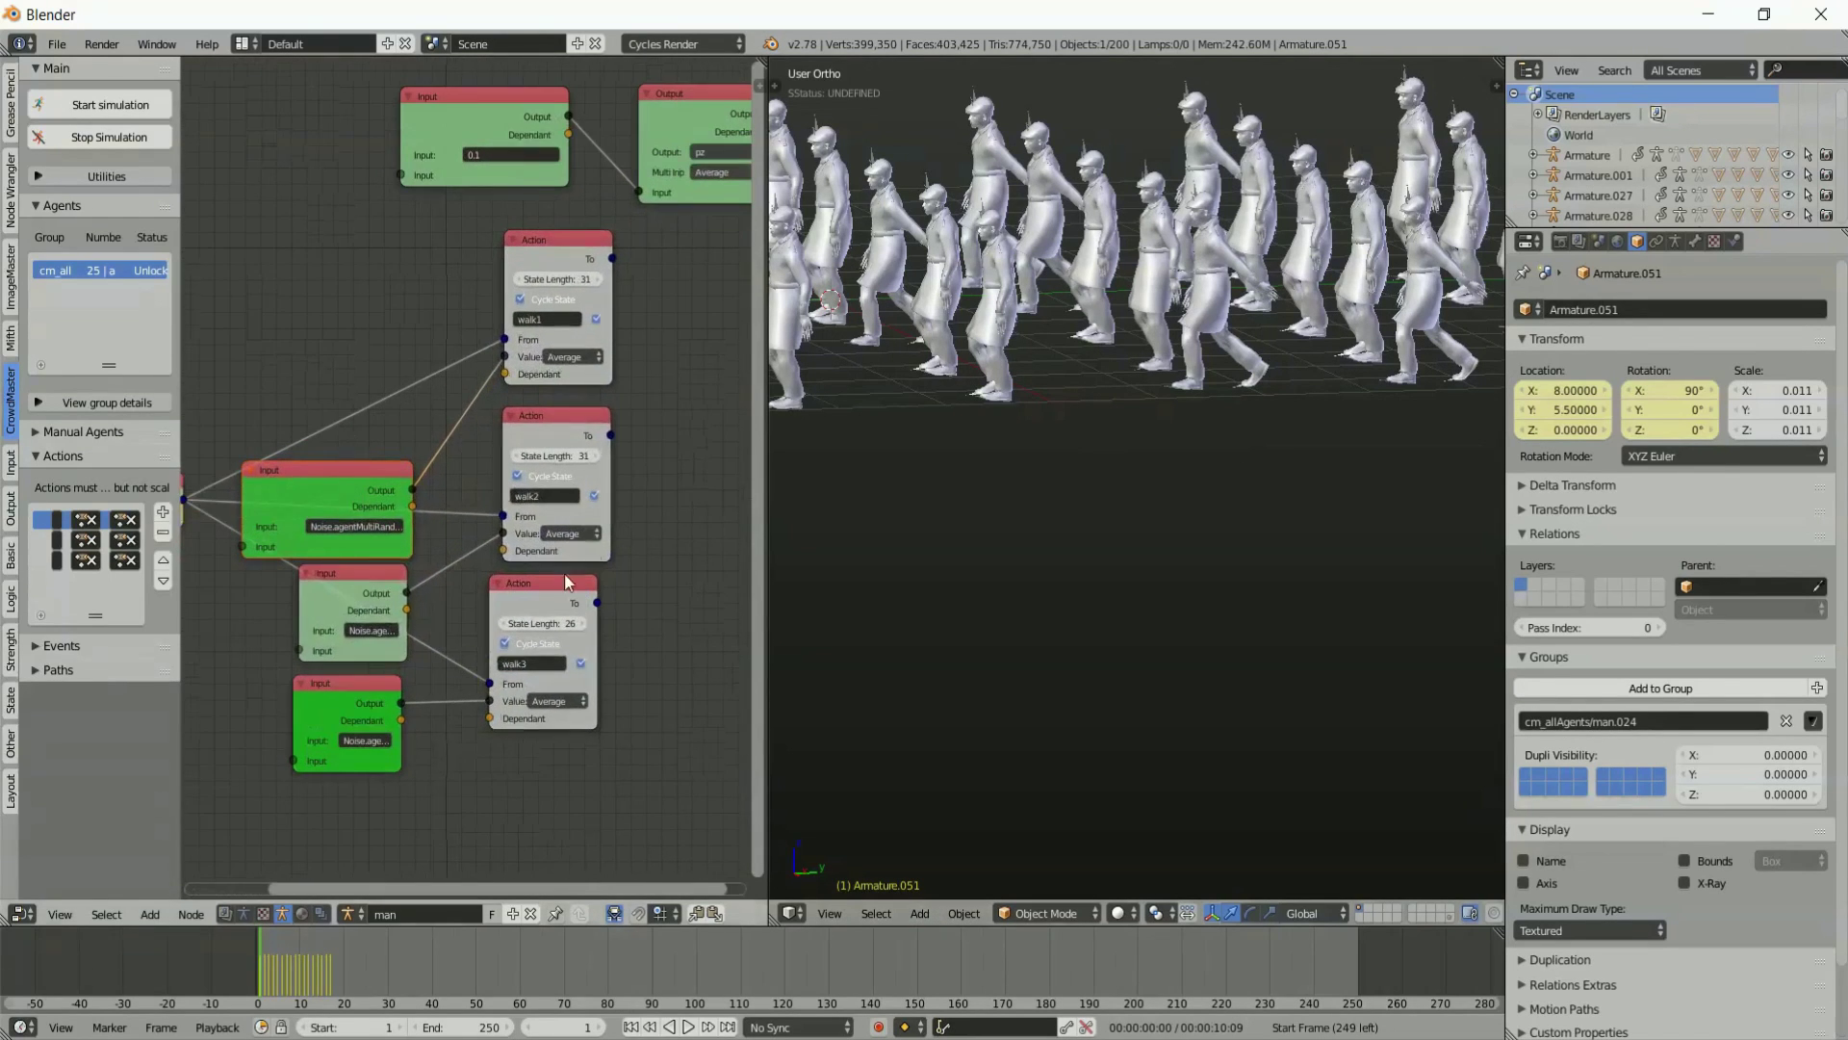
{"action": "middle_click_drag", "start_coordinate": [1172, 203], "coordinate": [1124, 223]}
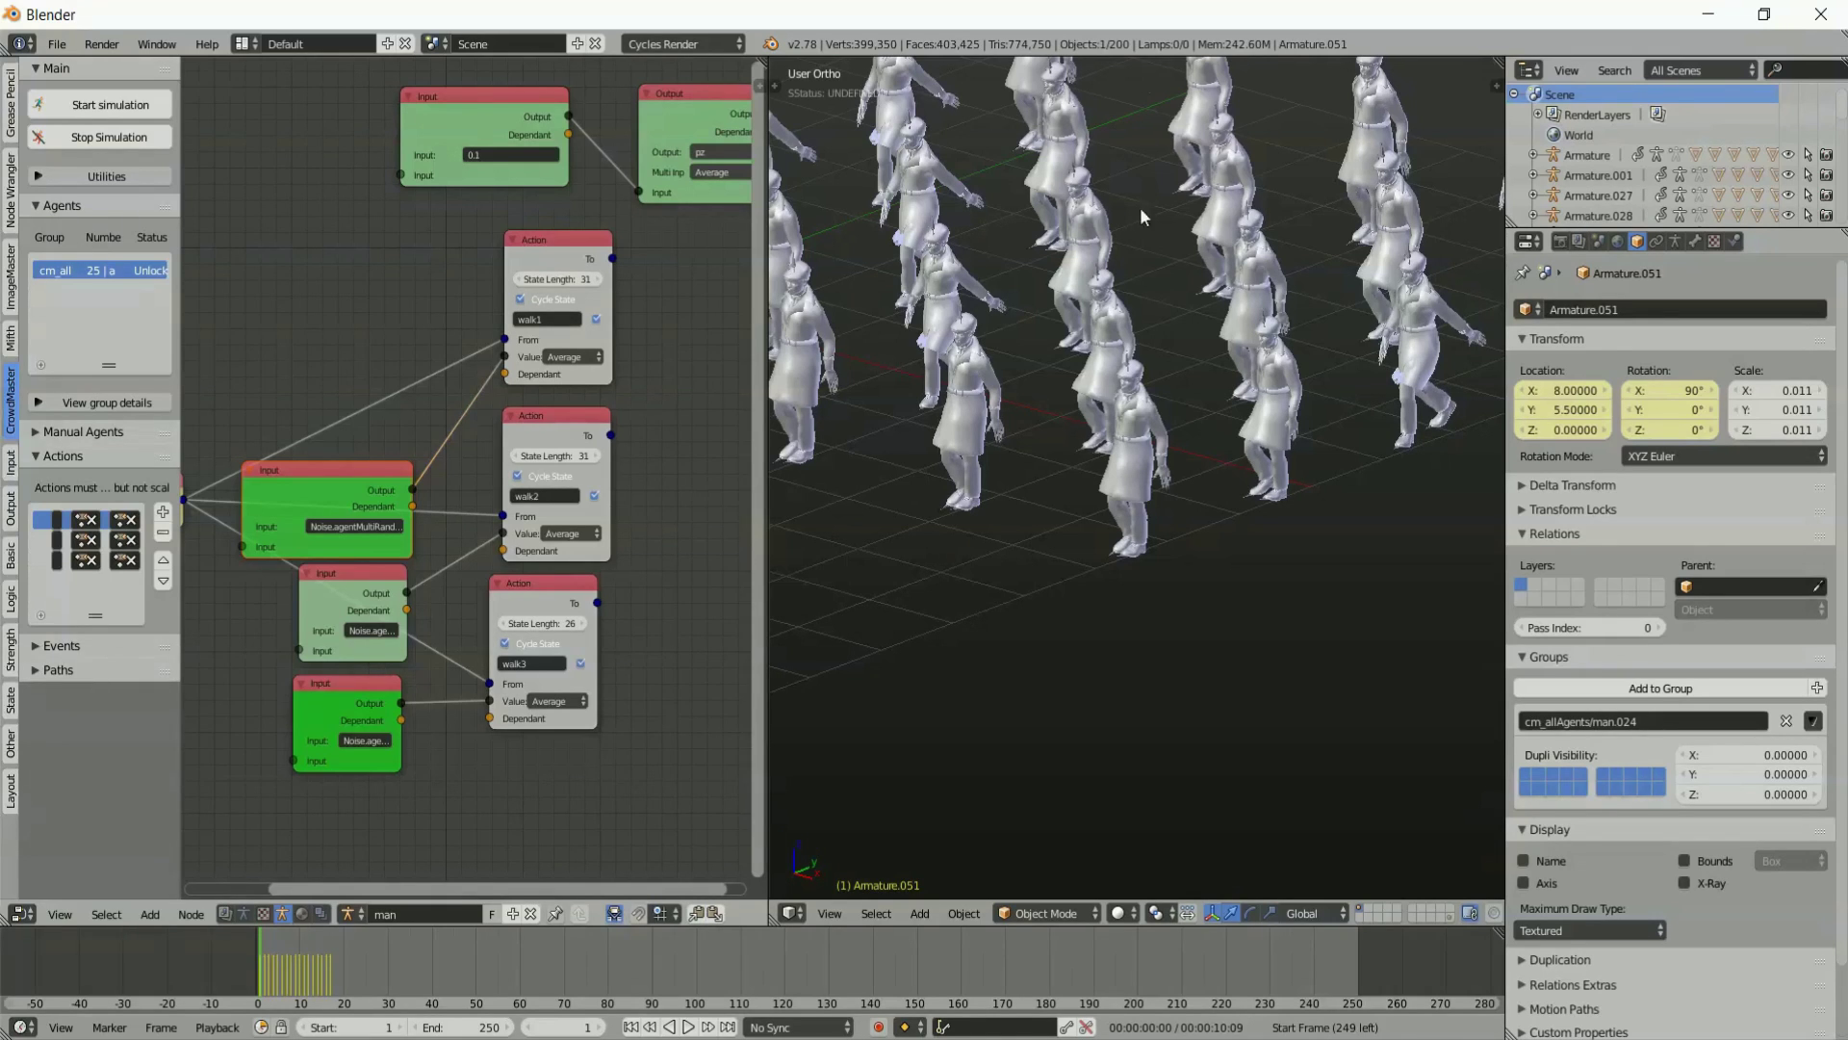
{"action": "scroll", "coordinate": [996, 177], "scroll_direction": "down", "scroll_amount": 6}
{"action": "left_click_drag", "start_coordinate": [1112, 370], "coordinate": [1107, 358]}
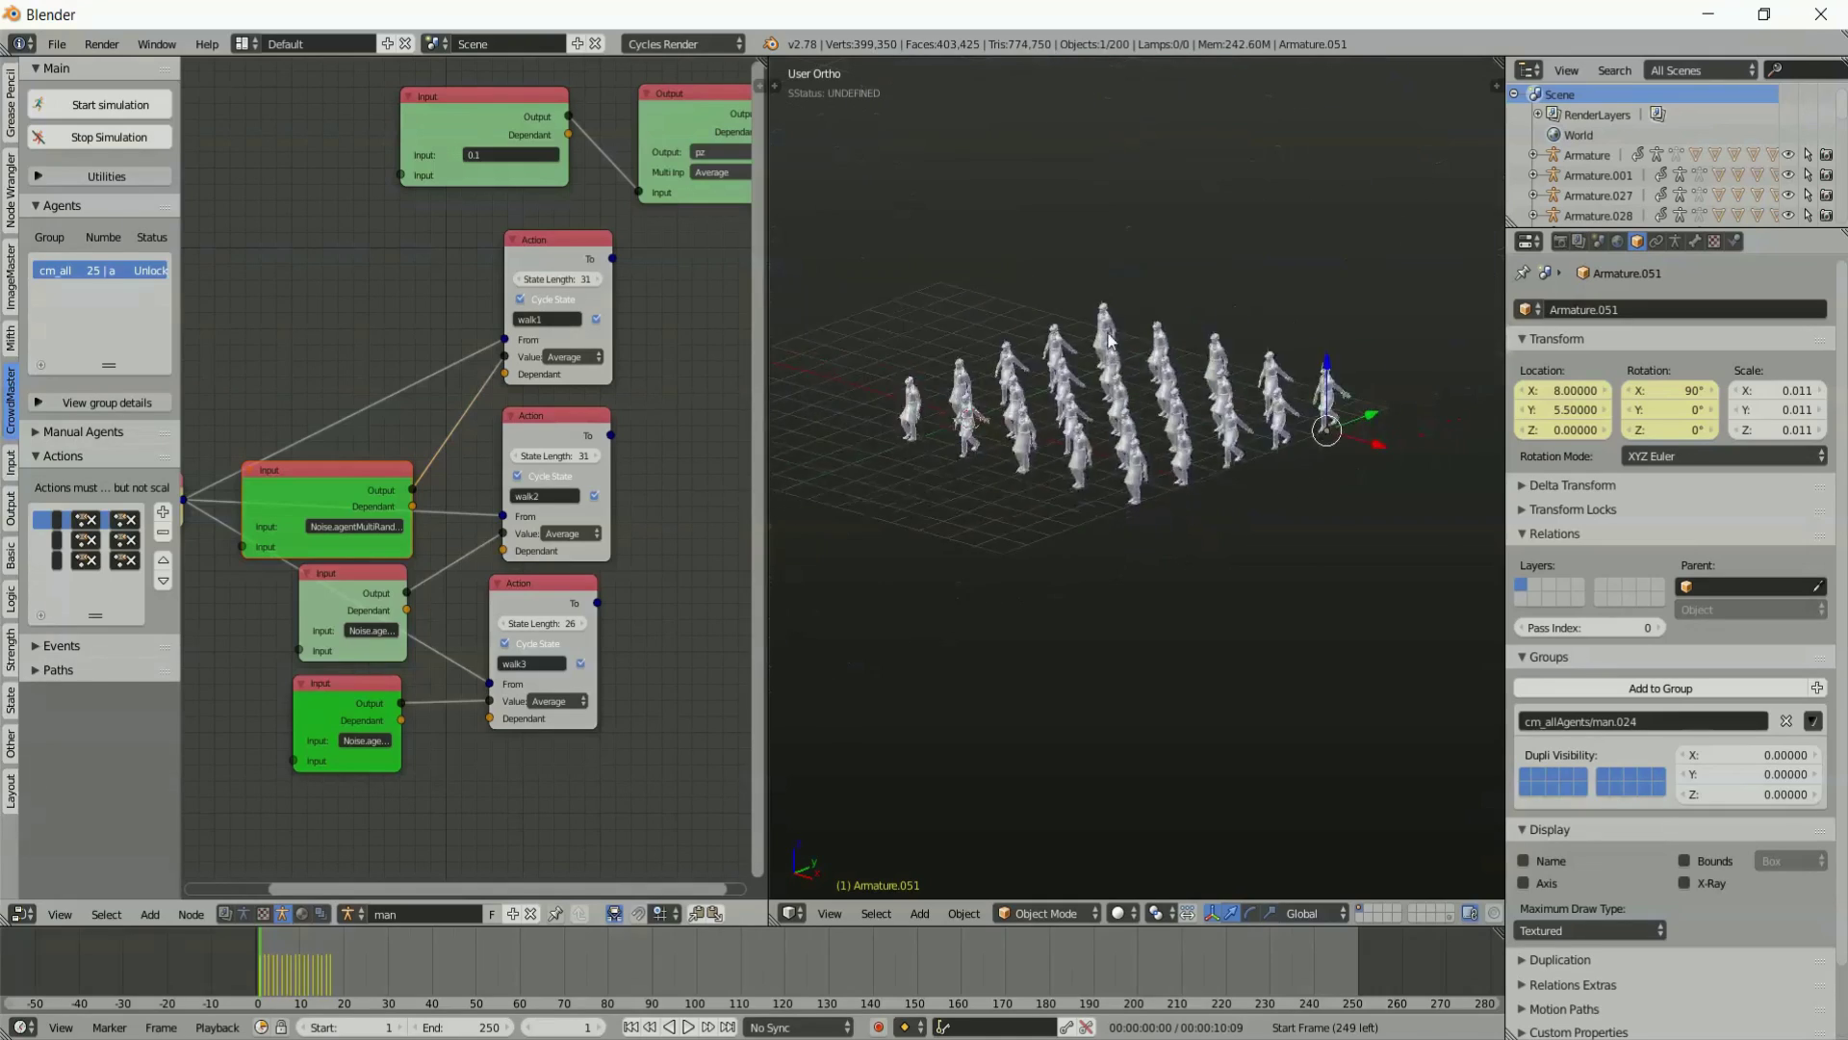
{"action": "middle_click_drag", "start_coordinate": [1107, 359], "coordinate": [1252, 453]}
{"action": "scroll", "coordinate": [1048, 443], "scroll_direction": "up", "scroll_amount": 8}
{"action": "middle_click_drag", "start_coordinate": [1187, 314], "coordinate": [1072, 462]}
{"action": "scroll", "coordinate": [1022, 317], "scroll_direction": "down", "scroll_amount": 6}
{"action": "middle_click_drag", "start_coordinate": [1022, 317], "coordinate": [1039, 357]}
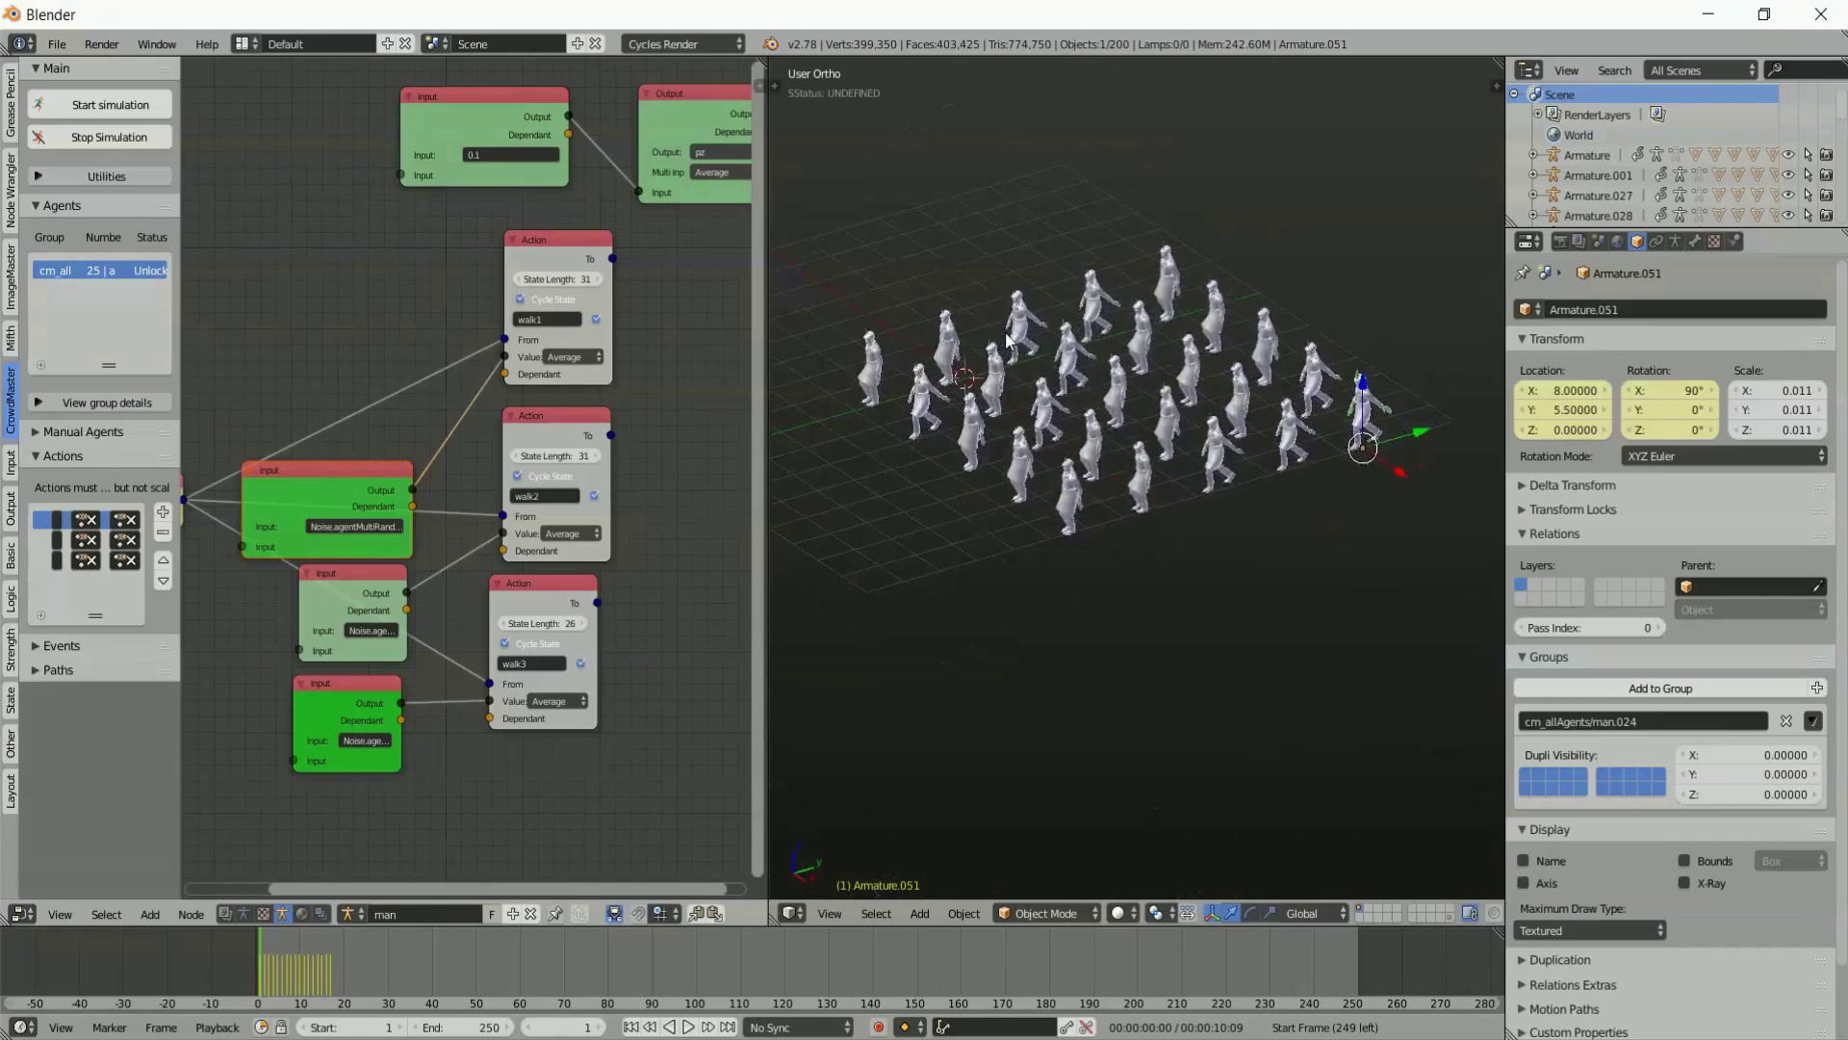
Move the 0.1 Input node and its pz Output node farther above the Action nodes and closer together.
{"action": "middle_click_drag", "start_coordinate": [629, 248], "coordinate": [447, 374]}
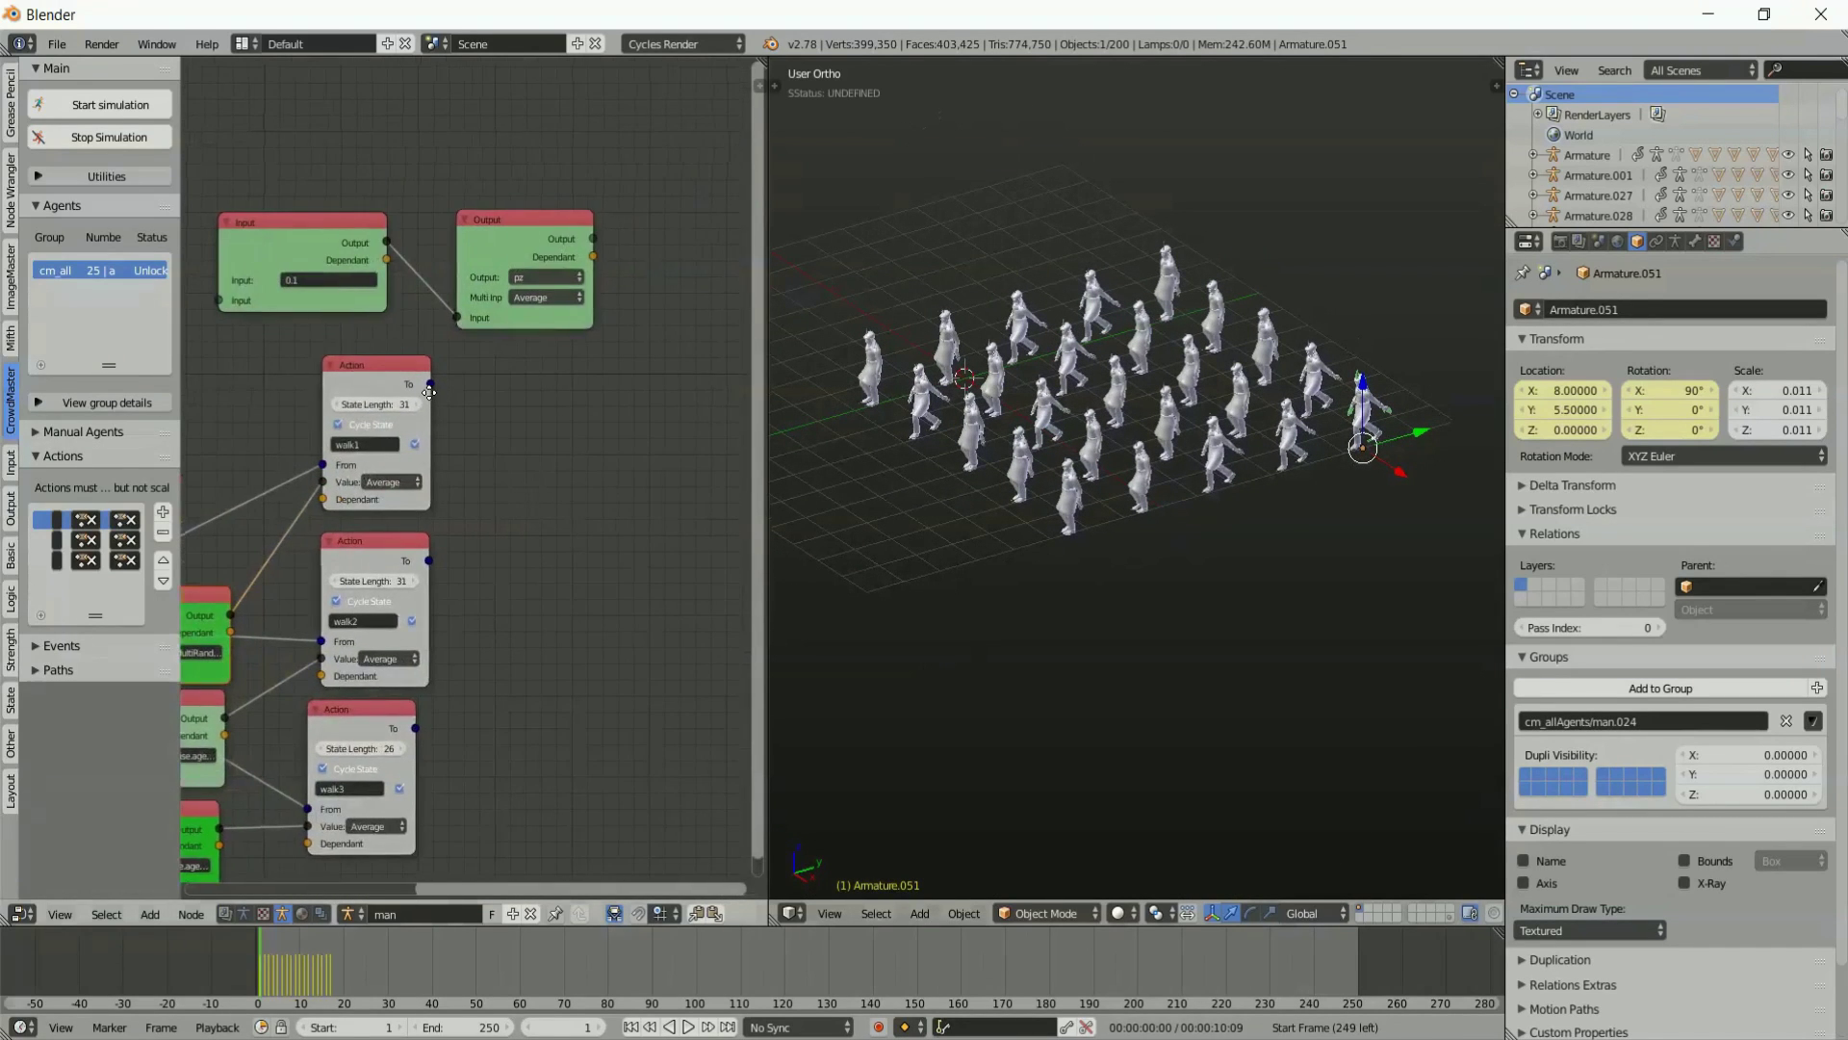
{"action": "scroll", "coordinate": [303, 204], "scroll_direction": "up", "scroll_amount": 4}
{"action": "middle_click_drag", "start_coordinate": [494, 286], "coordinate": [702, 528]}
{"action": "left_click_drag", "start_coordinate": [451, 390], "coordinate": [366, 289]}
{"action": "left_click_drag", "start_coordinate": [699, 372], "coordinate": [546, 259]}
{"action": "scroll", "coordinate": [384, 438], "scroll_direction": "up", "scroll_amount": 3}
{"action": "middle_click_drag", "start_coordinate": [384, 438], "coordinate": [431, 508]}
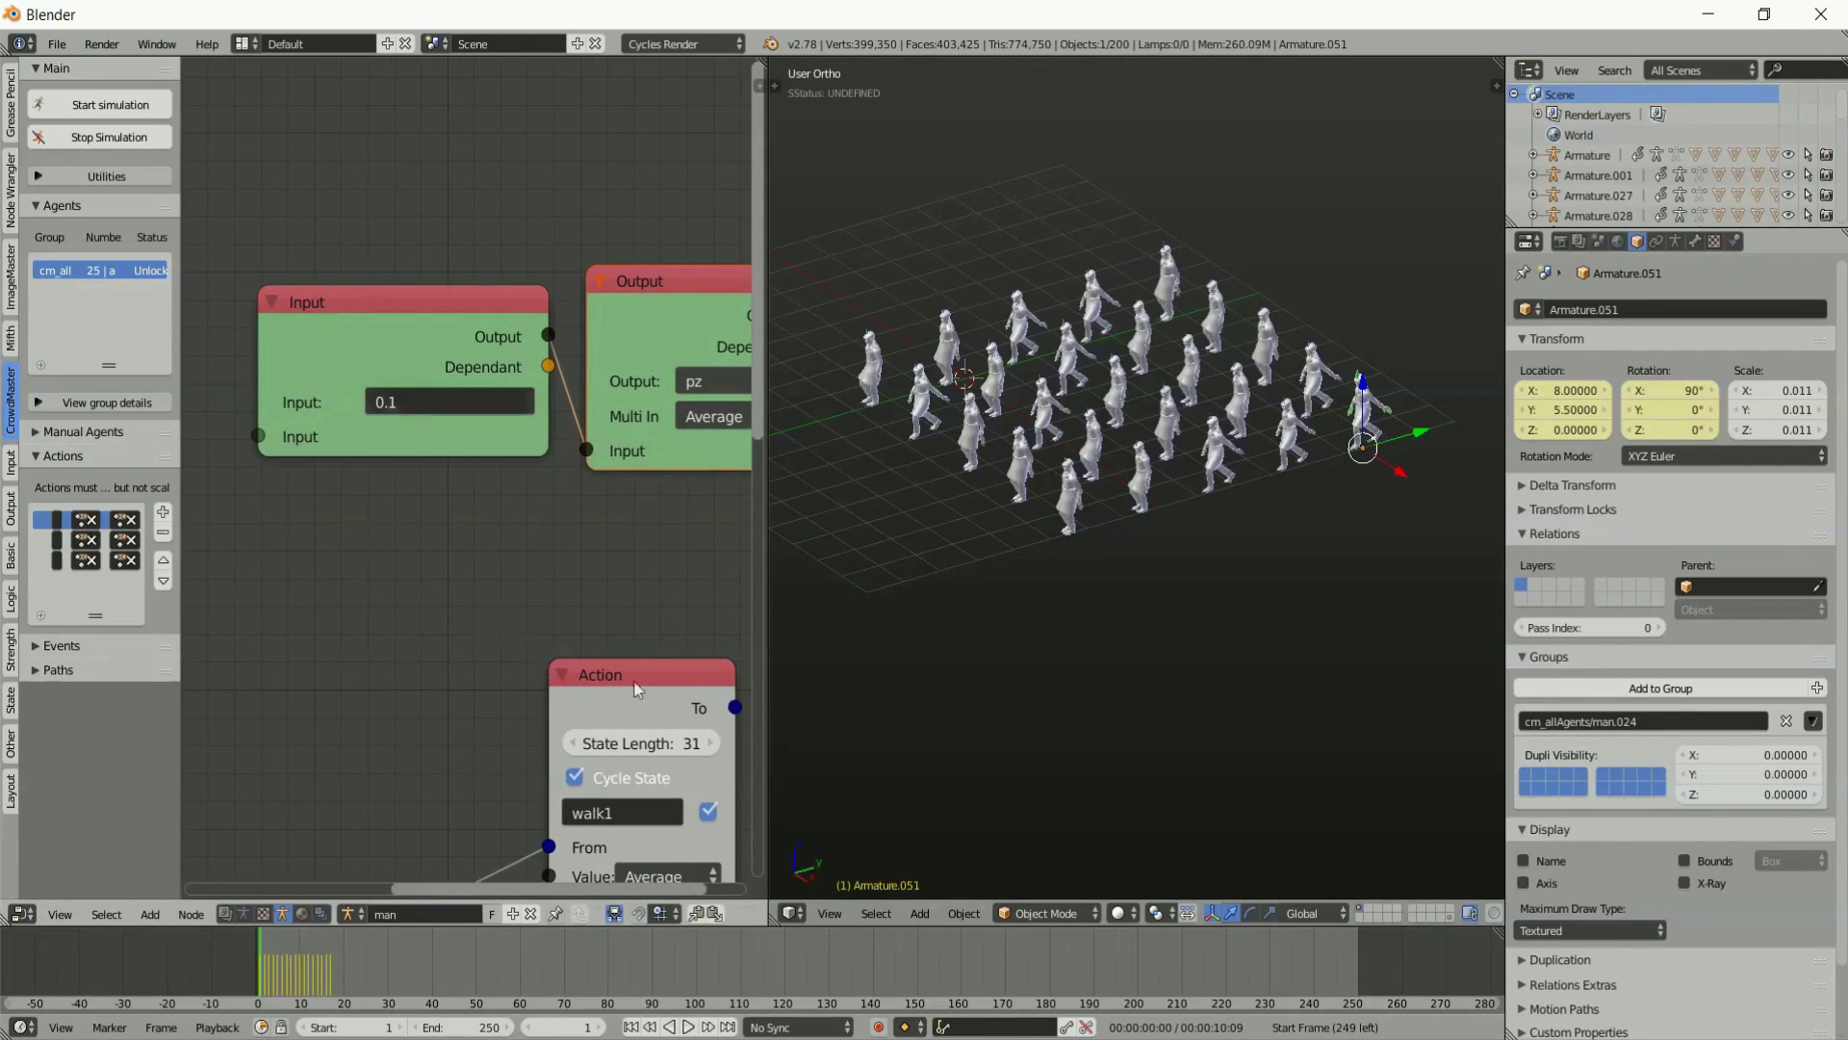
{"action": "scroll", "coordinate": [1063, 568], "scroll_direction": "up", "scroll_amount": 4}
{"action": "scroll", "coordinate": [1086, 457], "scroll_direction": "down", "scroll_amount": 5}
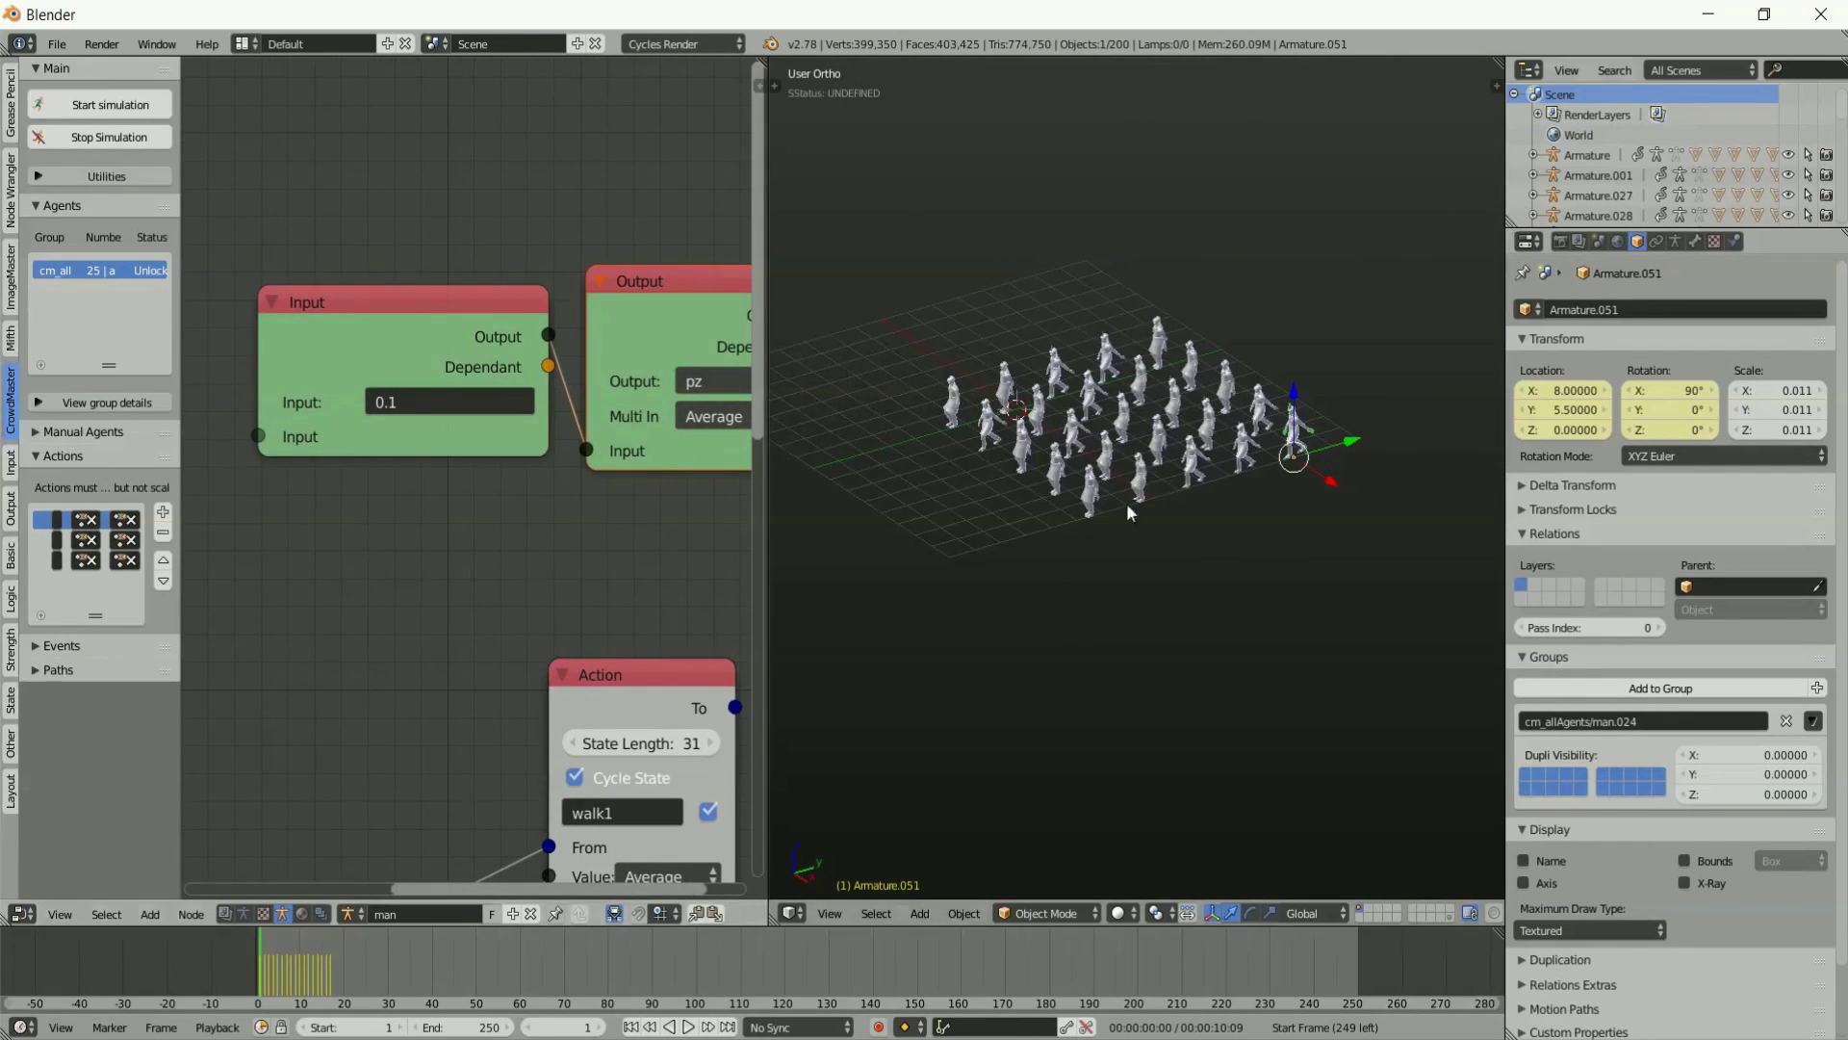
{"action": "scroll", "coordinate": [1136, 516], "scroll_direction": "up", "scroll_amount": 4}
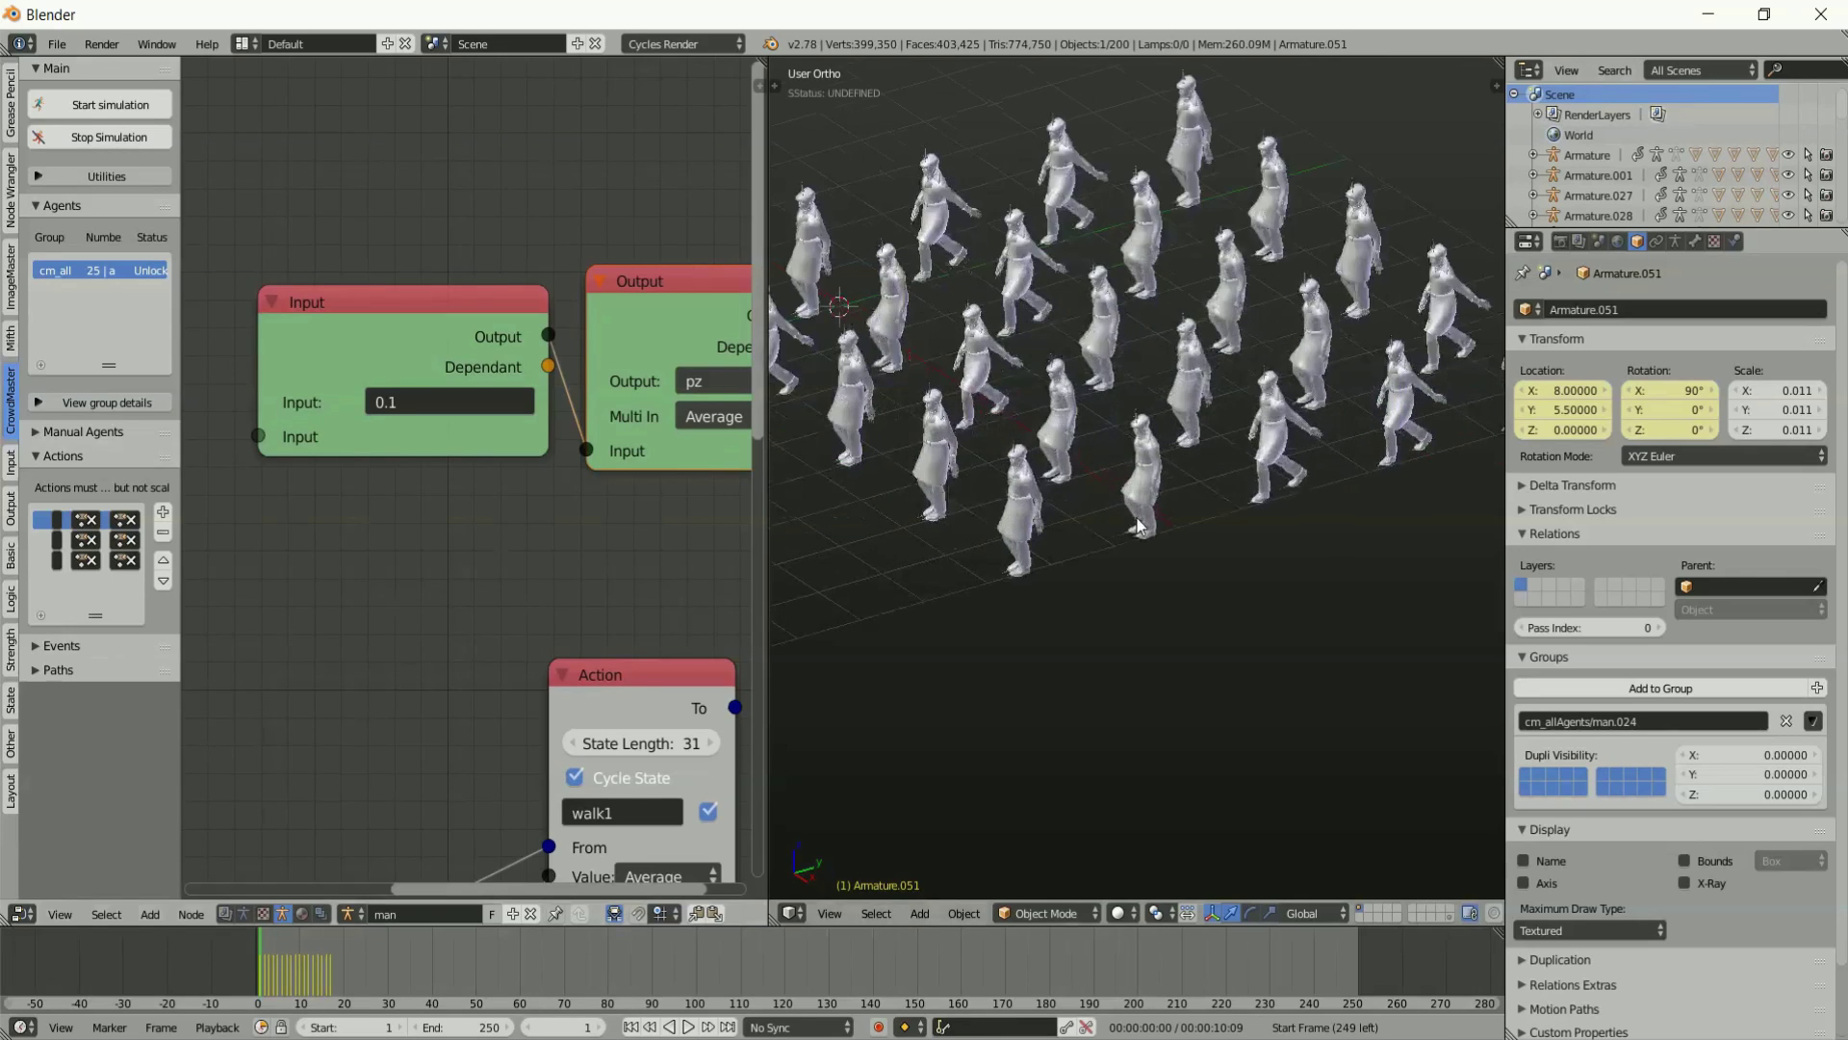
{"action": "middle_click_drag", "start_coordinate": [1136, 516], "coordinate": [1294, 439]}
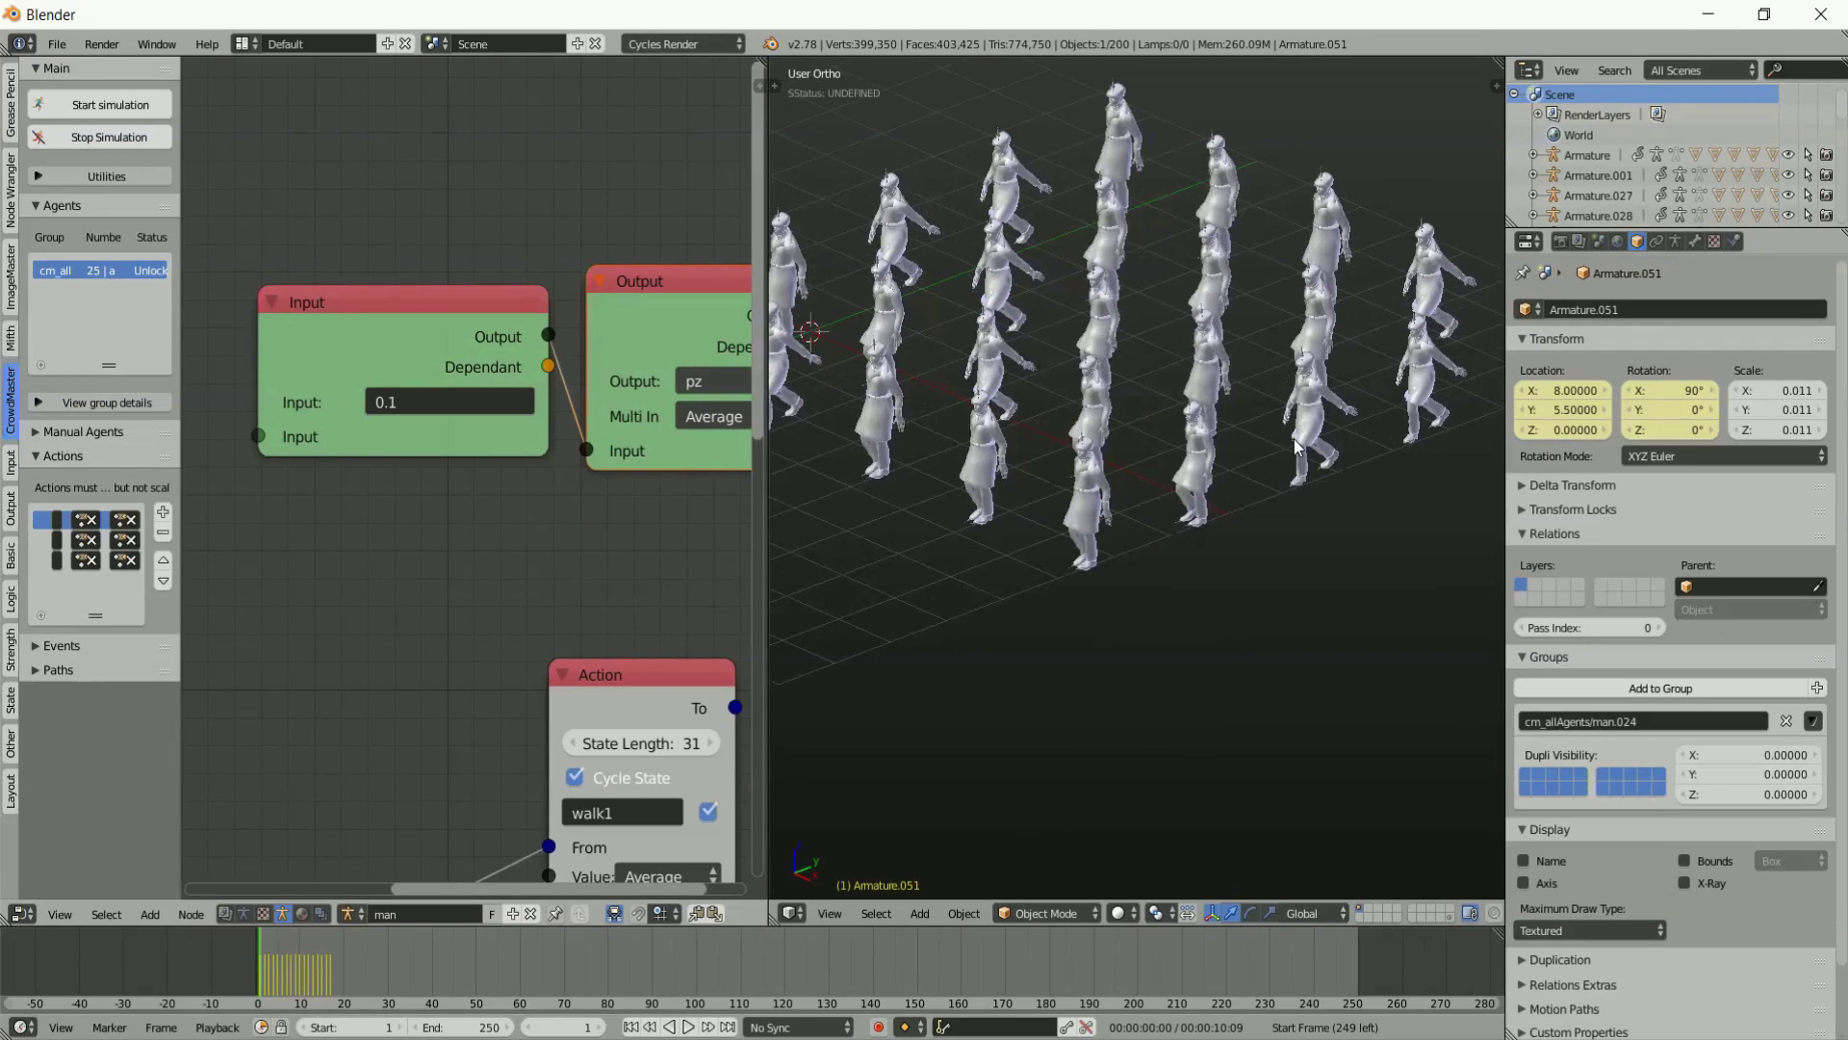